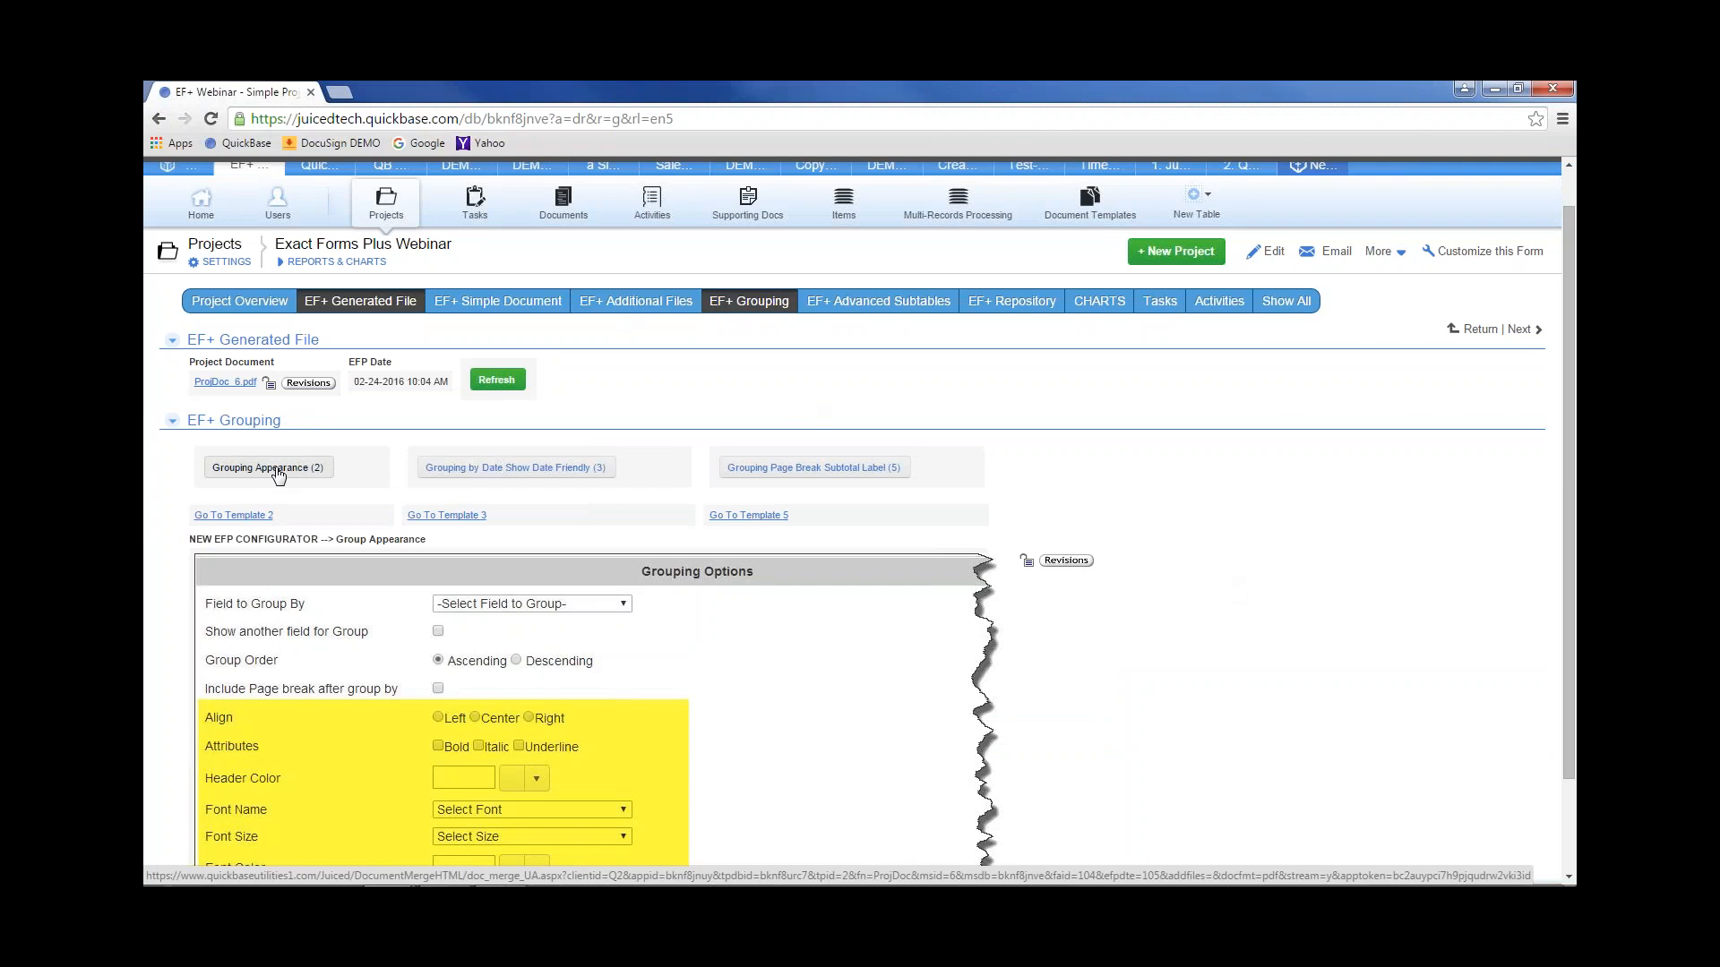
# Generate the Grouping Appearance (2) document, examine its task group headings on both pages, and close it
pyautogui.click(278, 470)
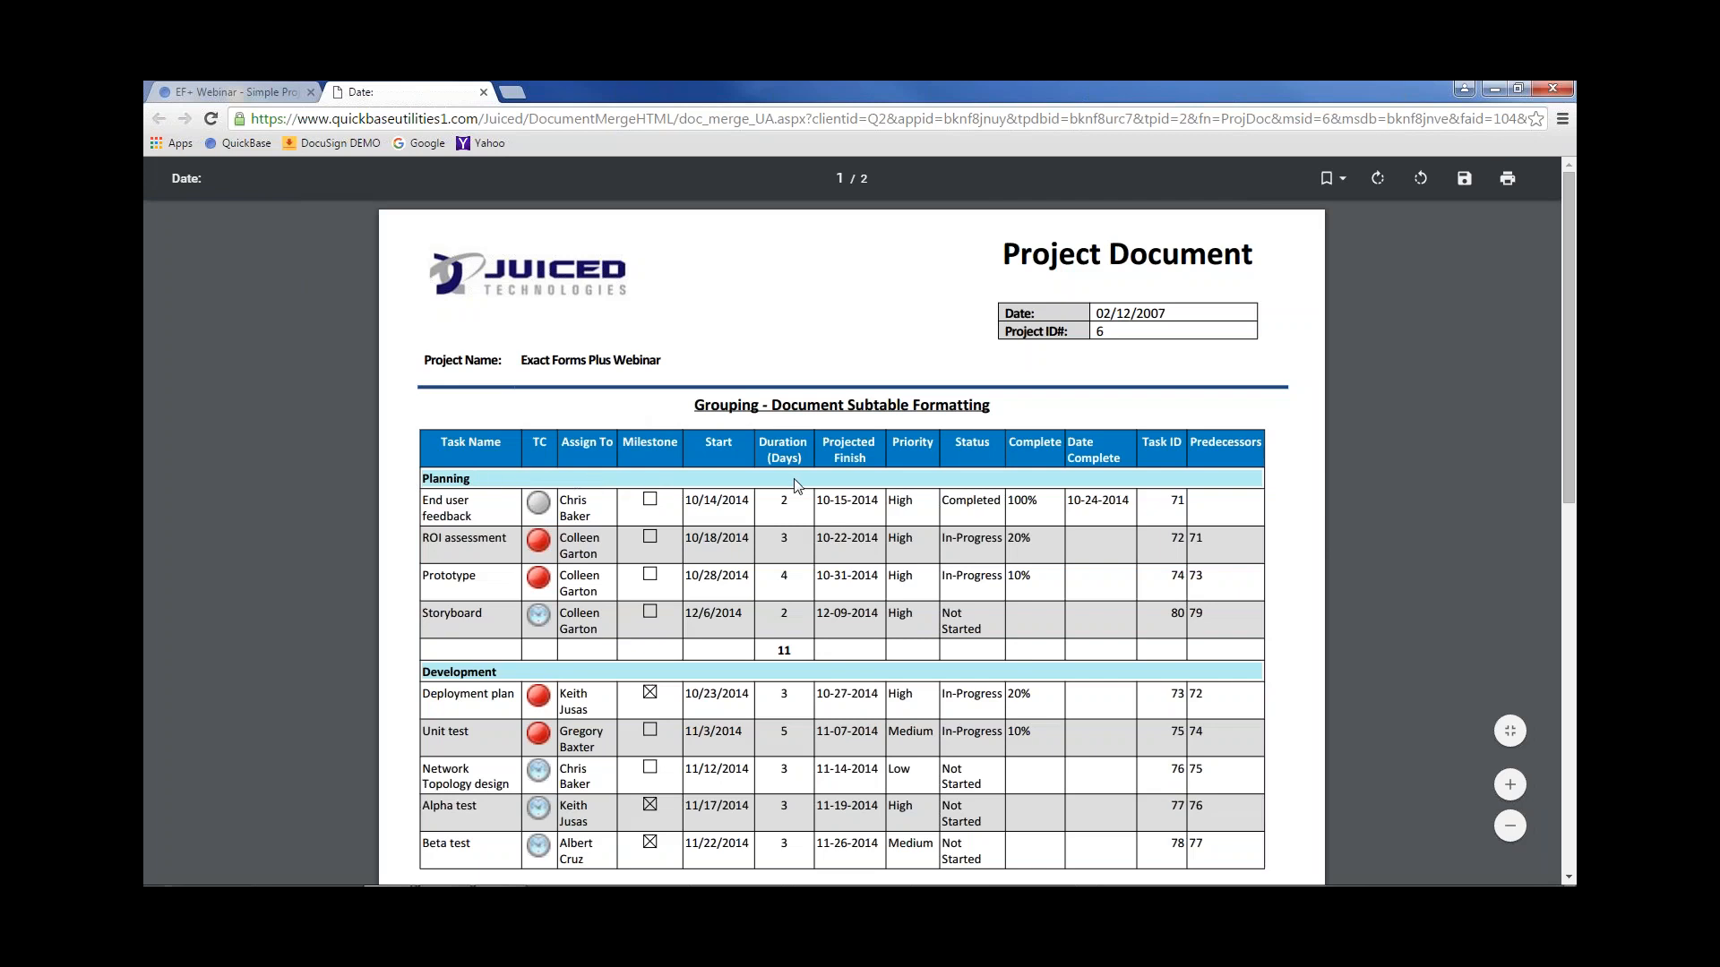
pyautogui.moveTo(470, 479); pyautogui.dragTo(426, 478)
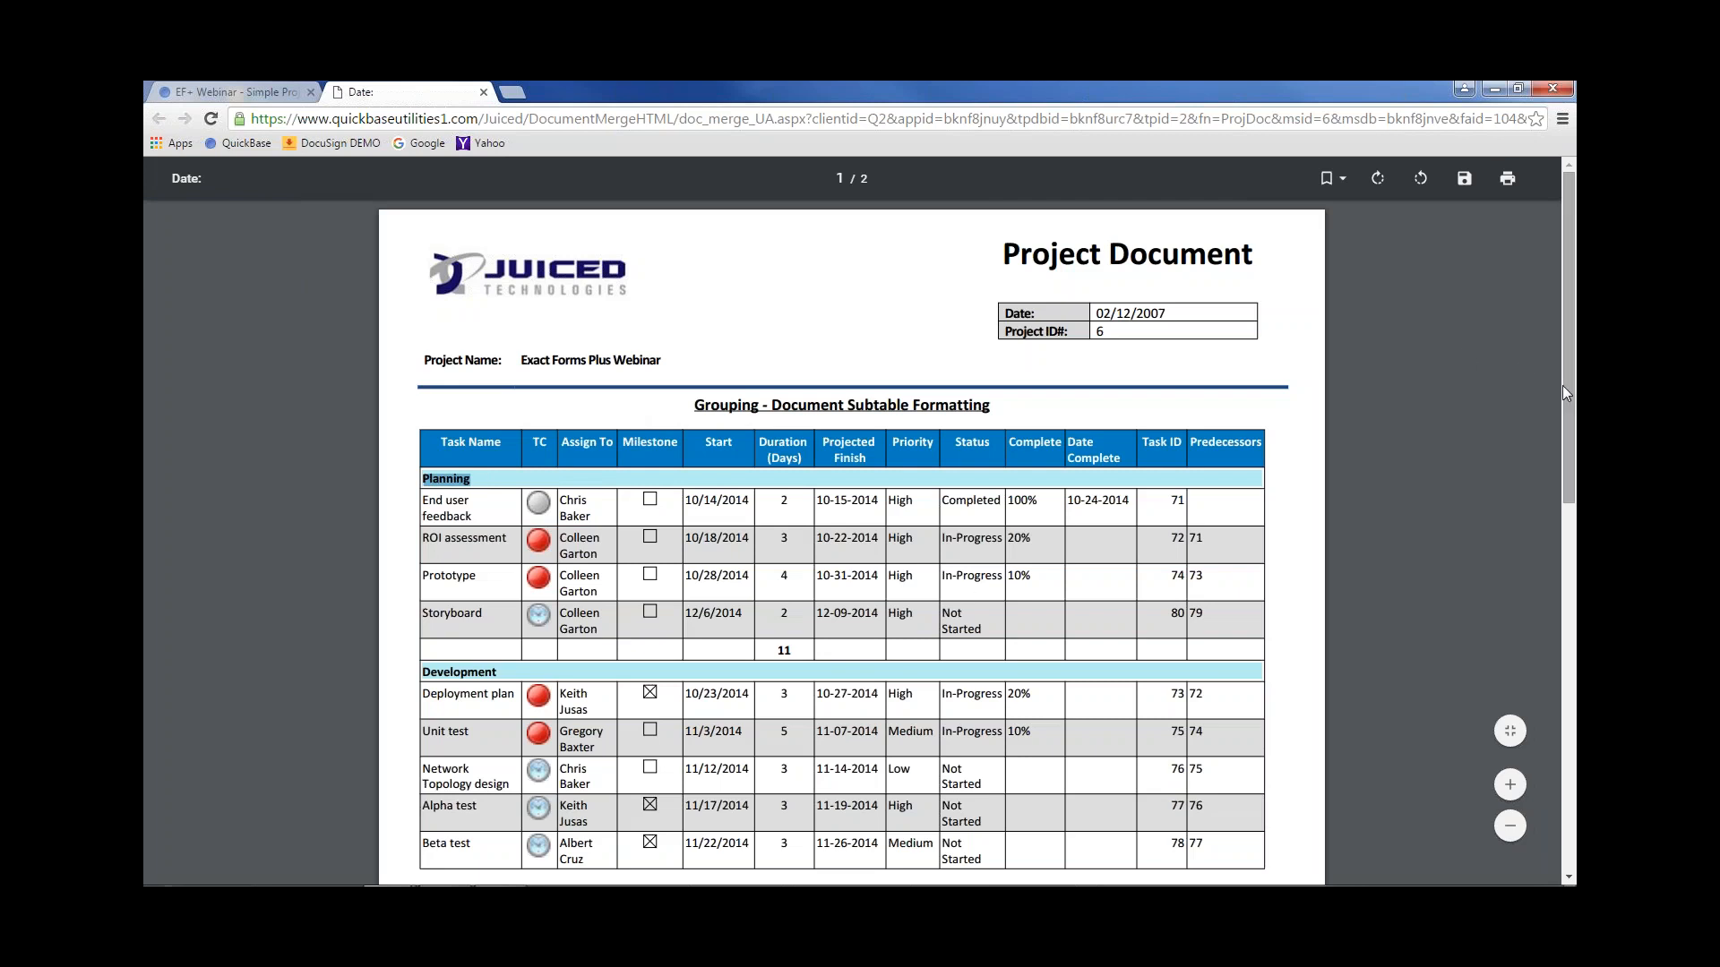
pyautogui.moveTo(1566, 393); pyautogui.dragTo(1570, 473)
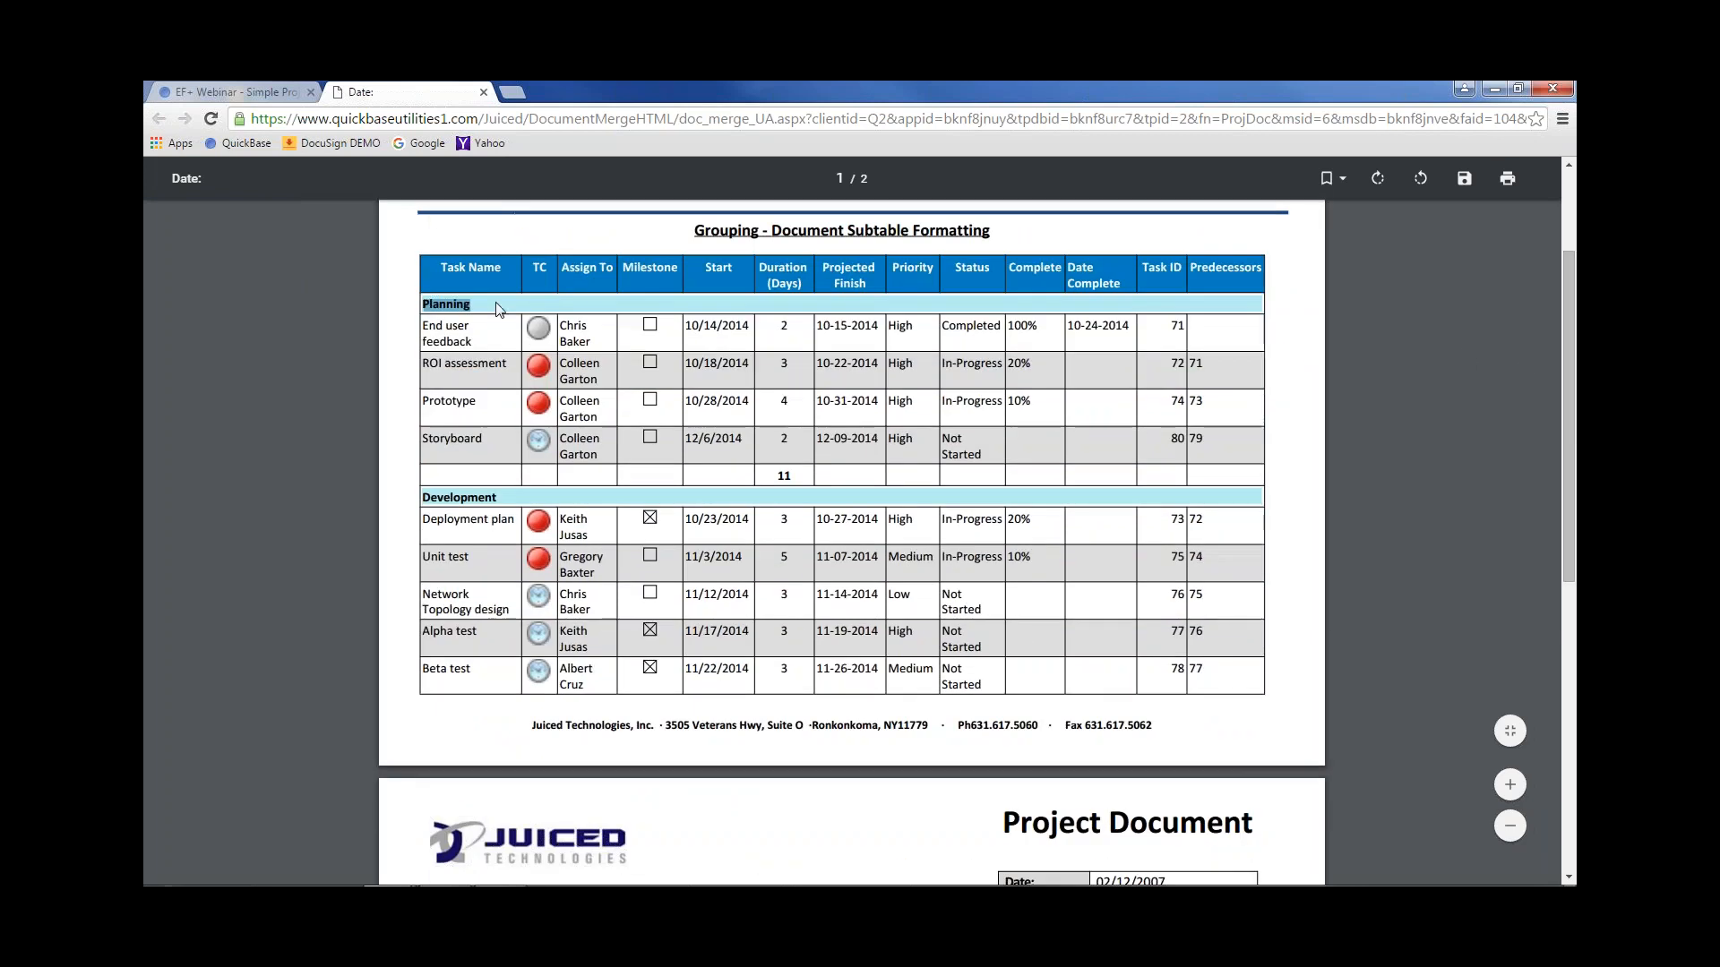
pyautogui.click(481, 433)
pyautogui.moveTo(1567, 426); pyautogui.dragTo(1546, 696)
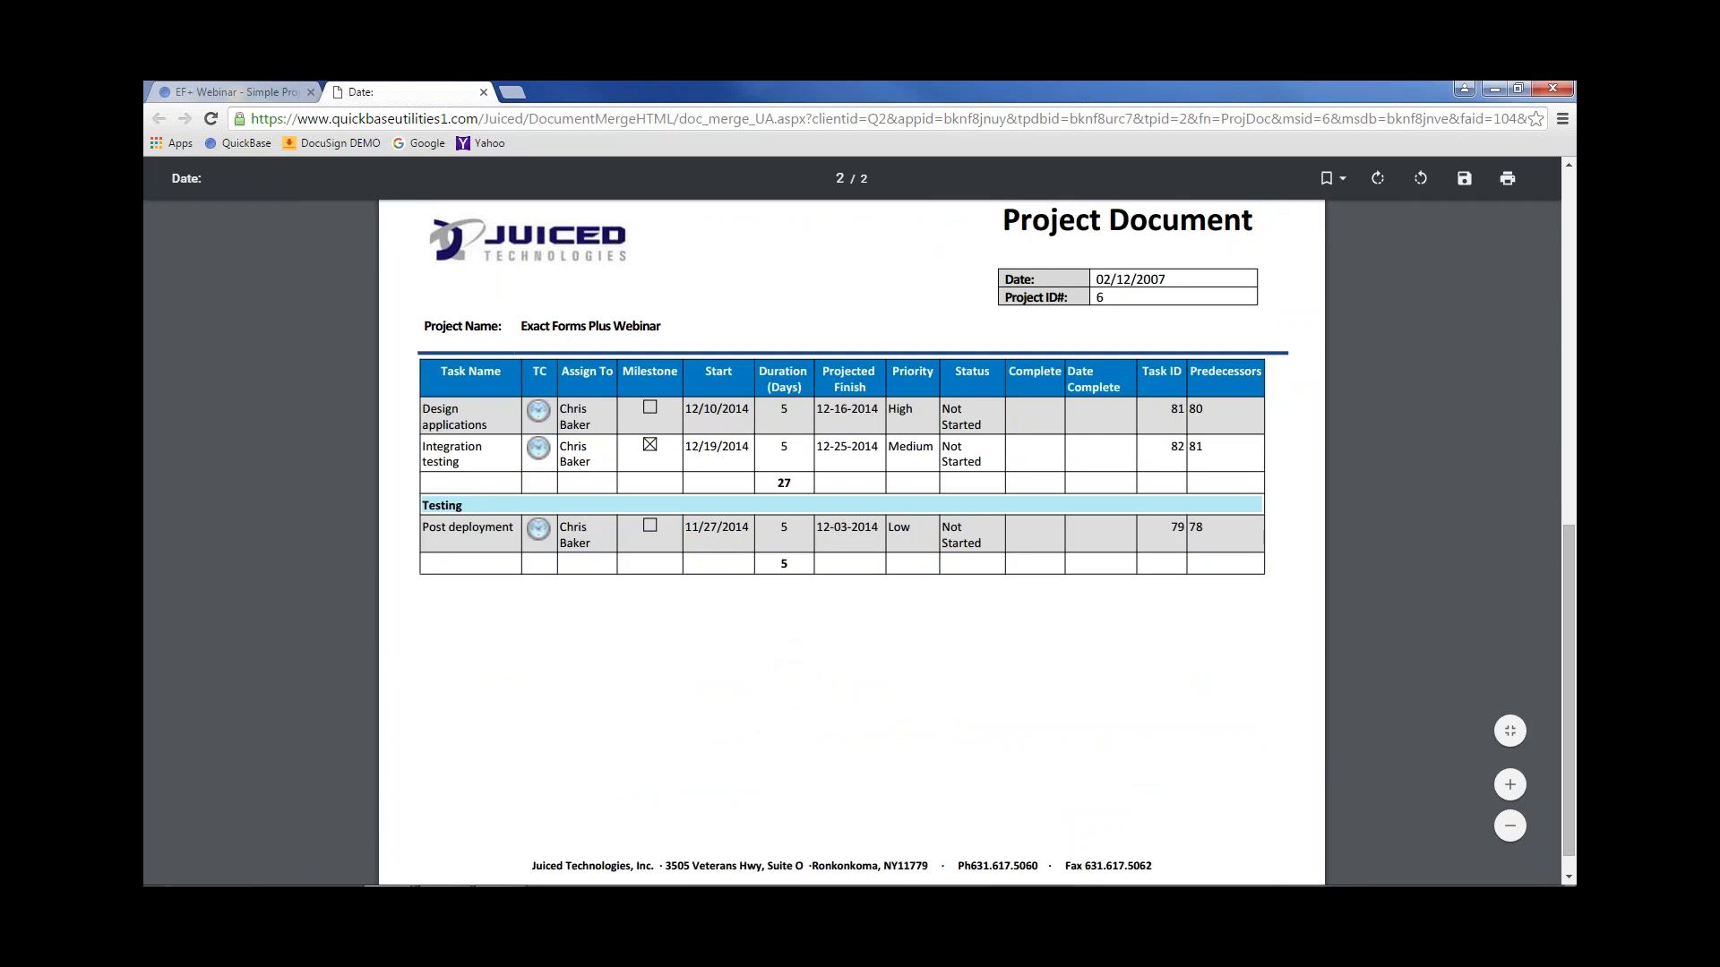
pyautogui.click(483, 92)
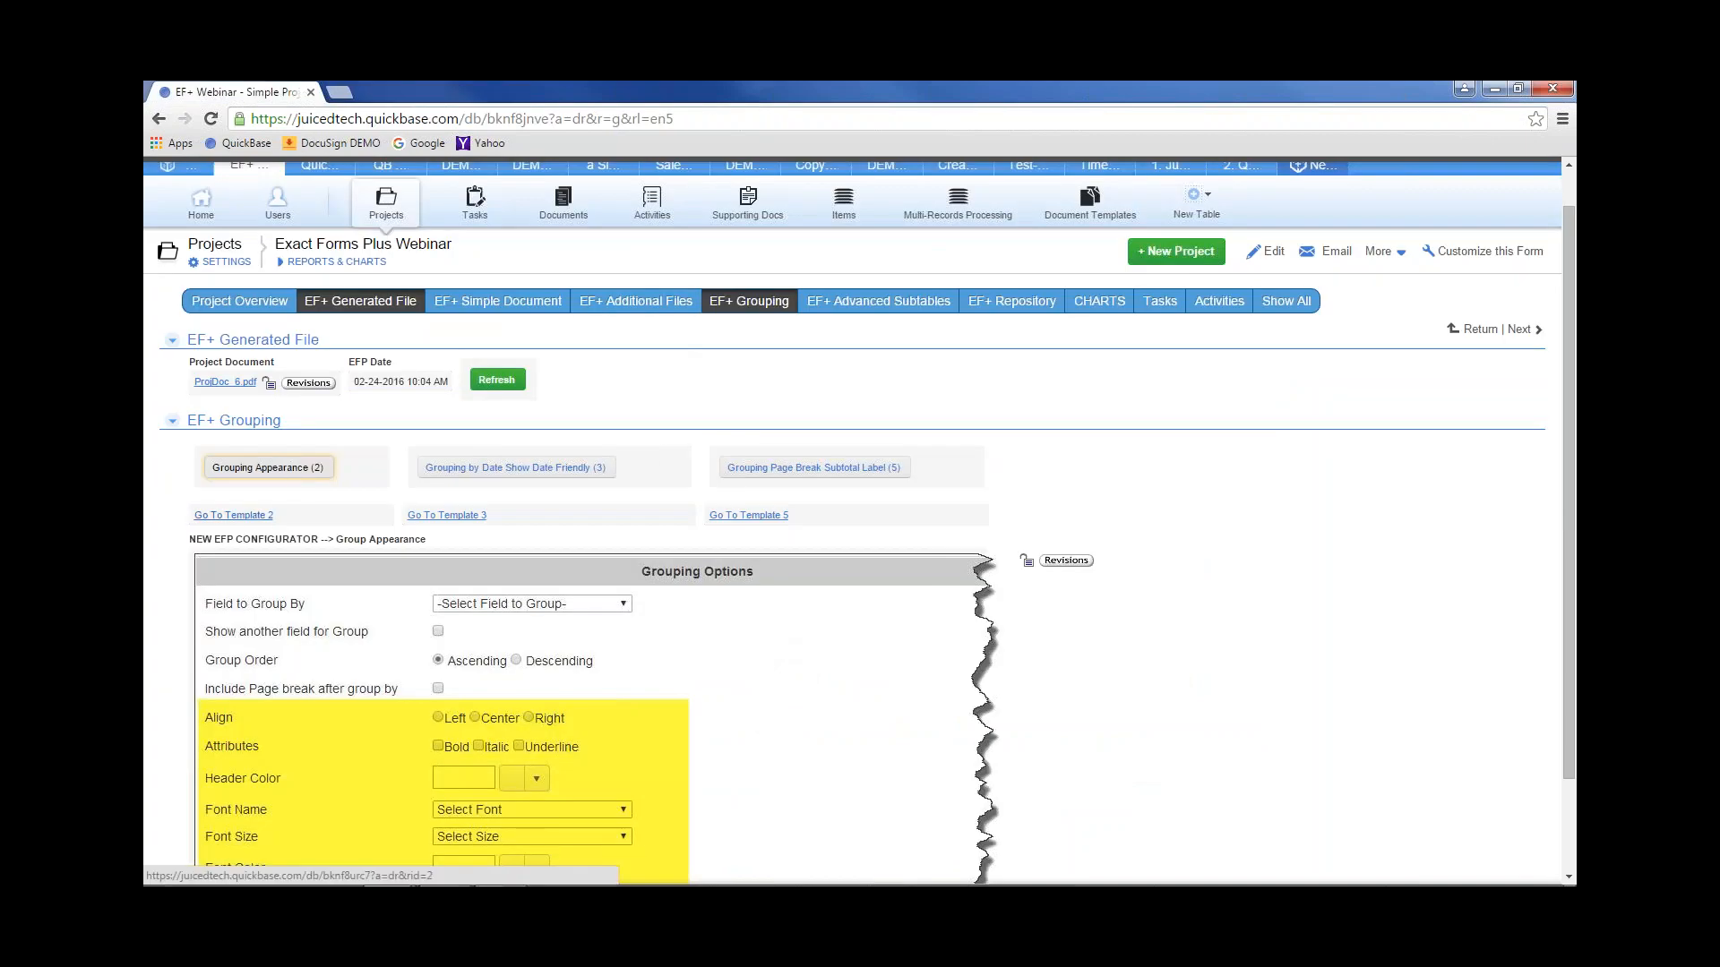
# From Template 2, open the BETA configuration of the Tasks with Grouping subtable at its grouping options
pyautogui.click(252, 517)
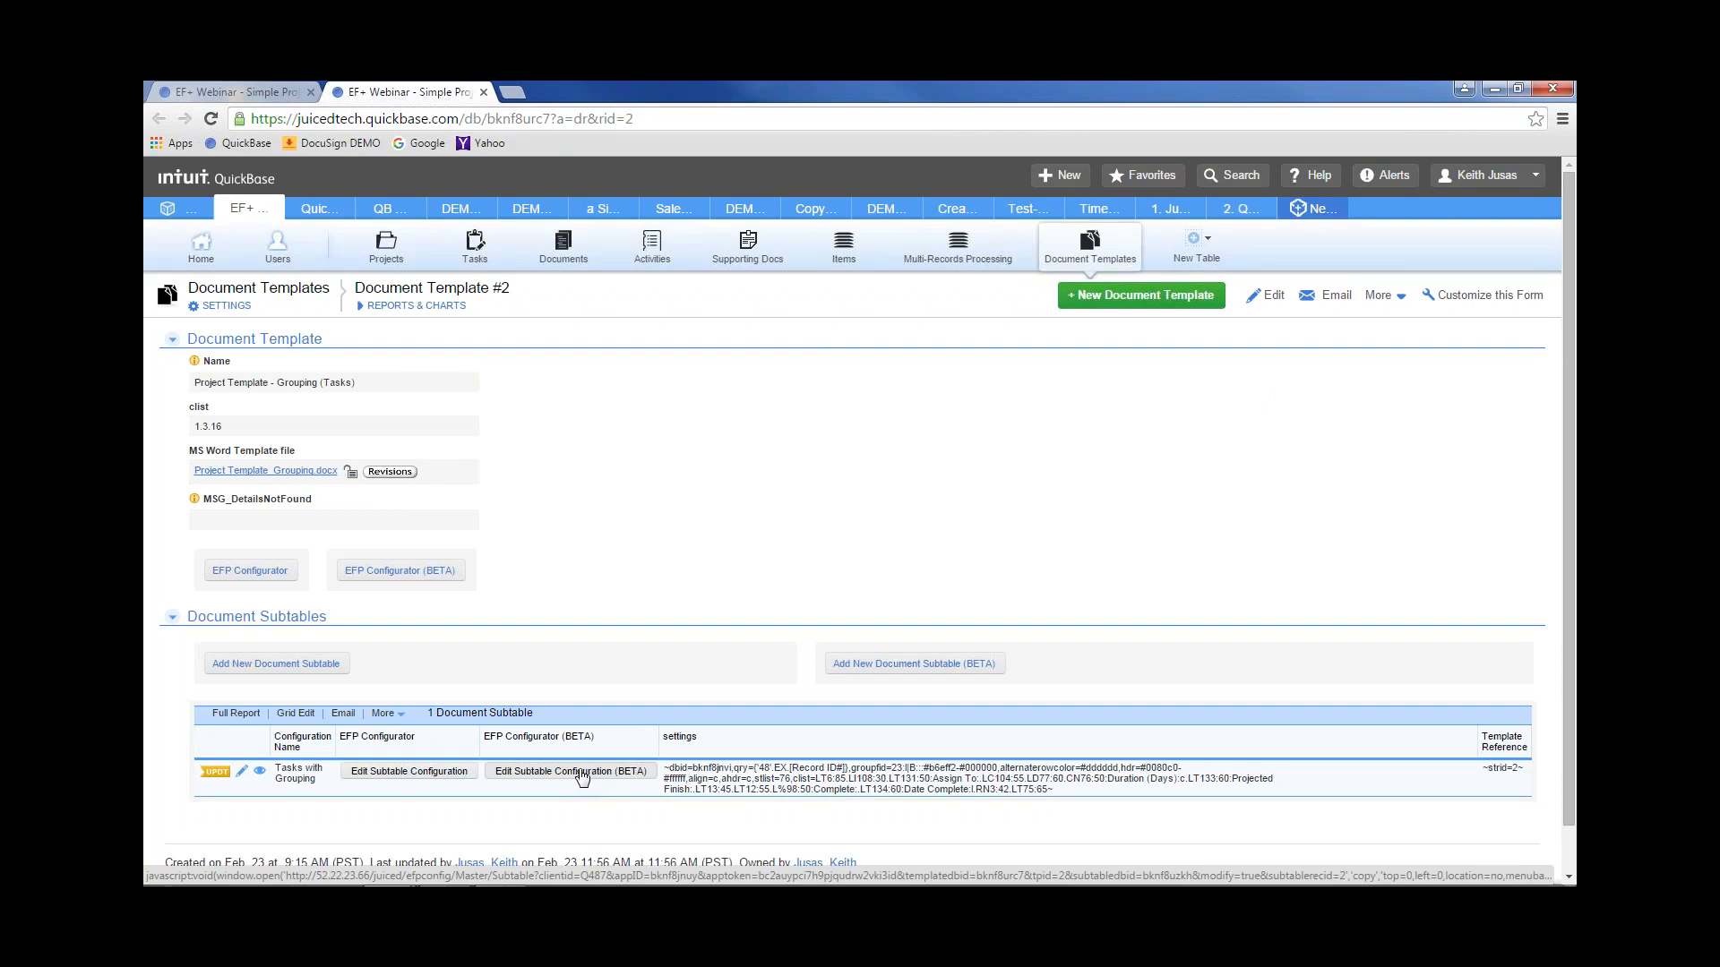
pyautogui.click(582, 772)
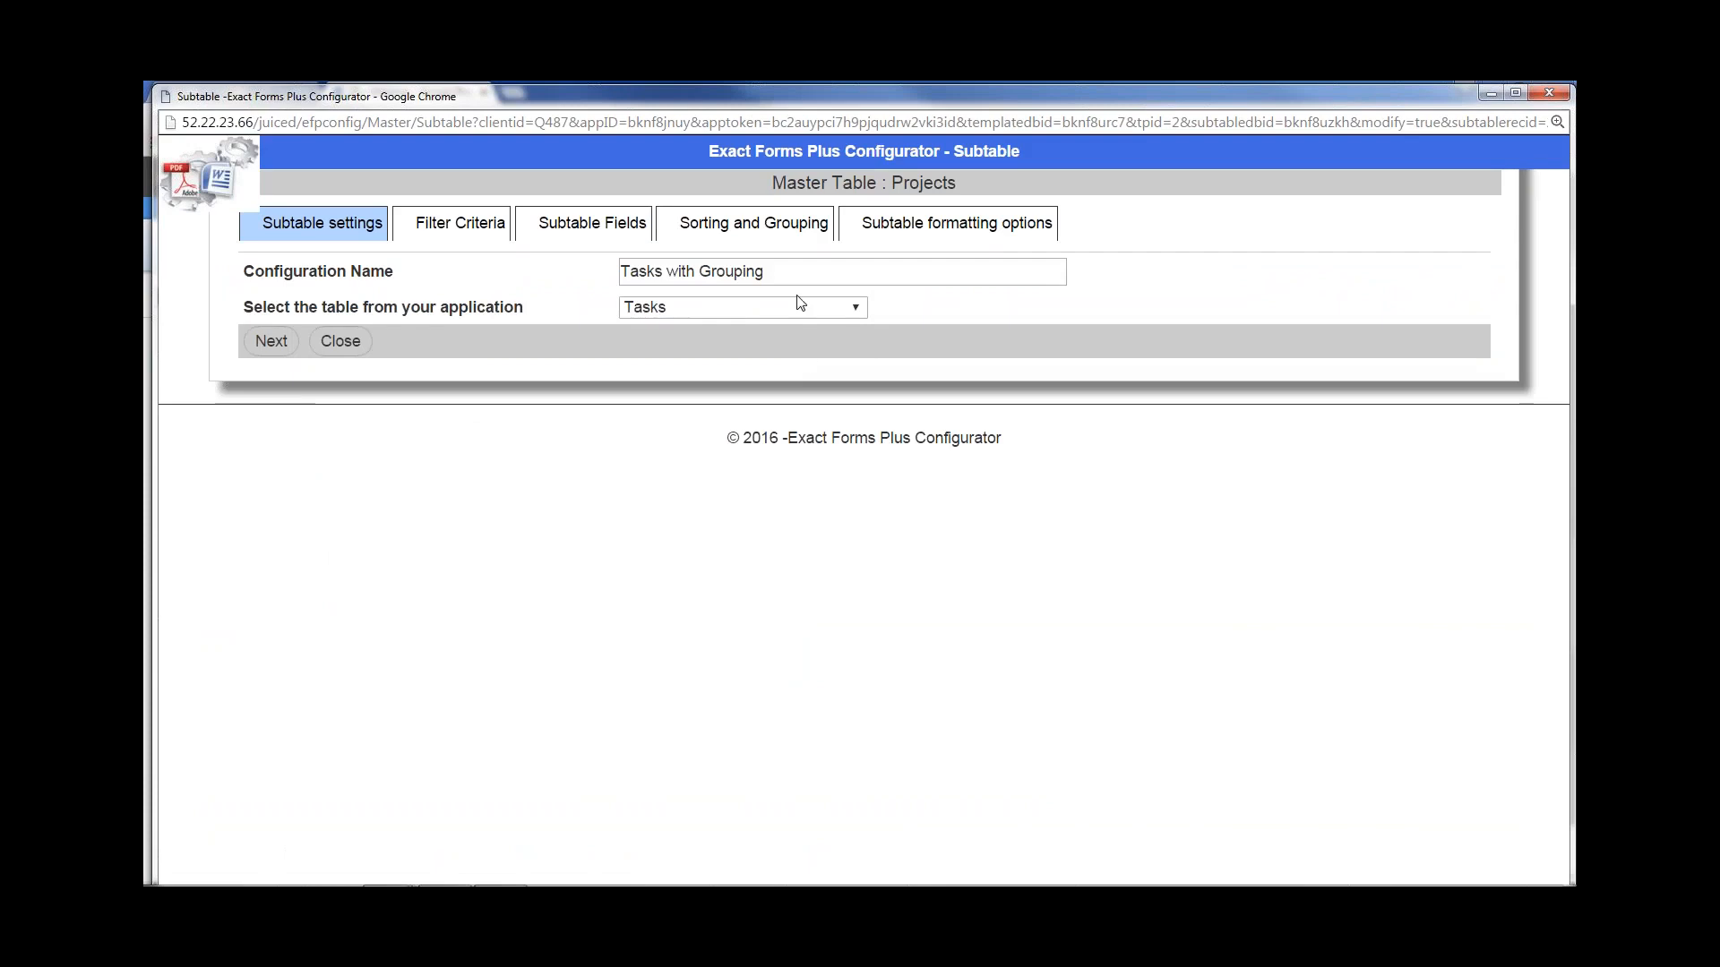
pyautogui.click(712, 239)
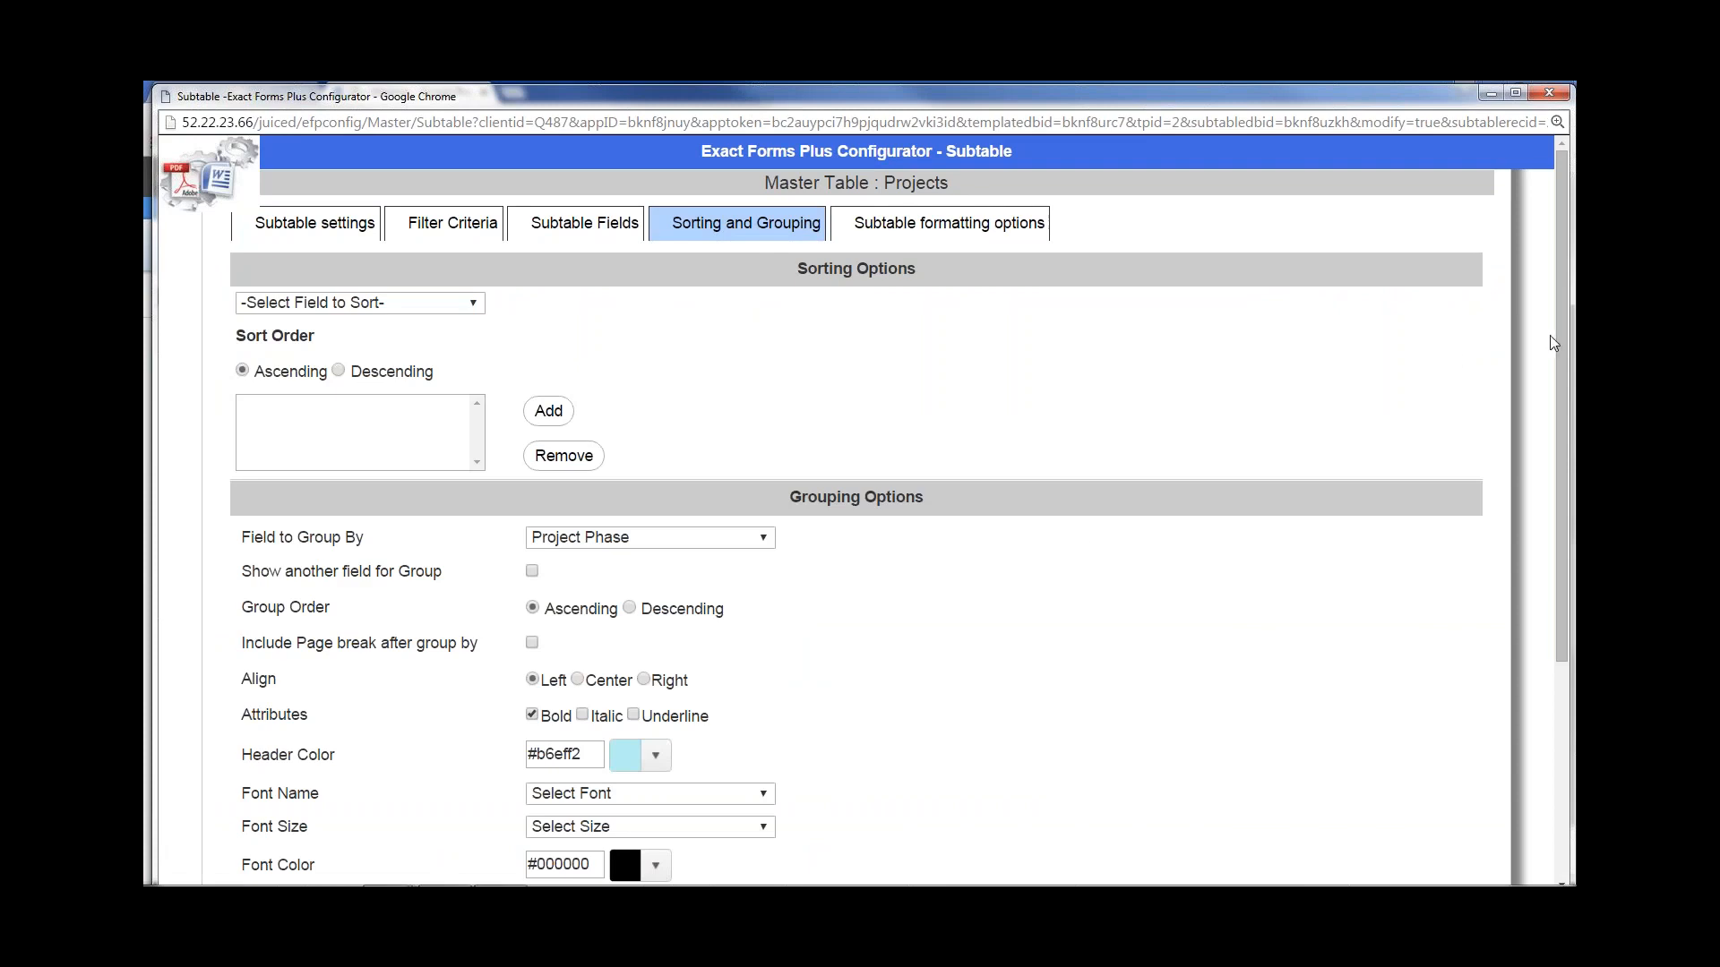
pyautogui.moveTo(1551, 336); pyautogui.dragTo(1555, 460)
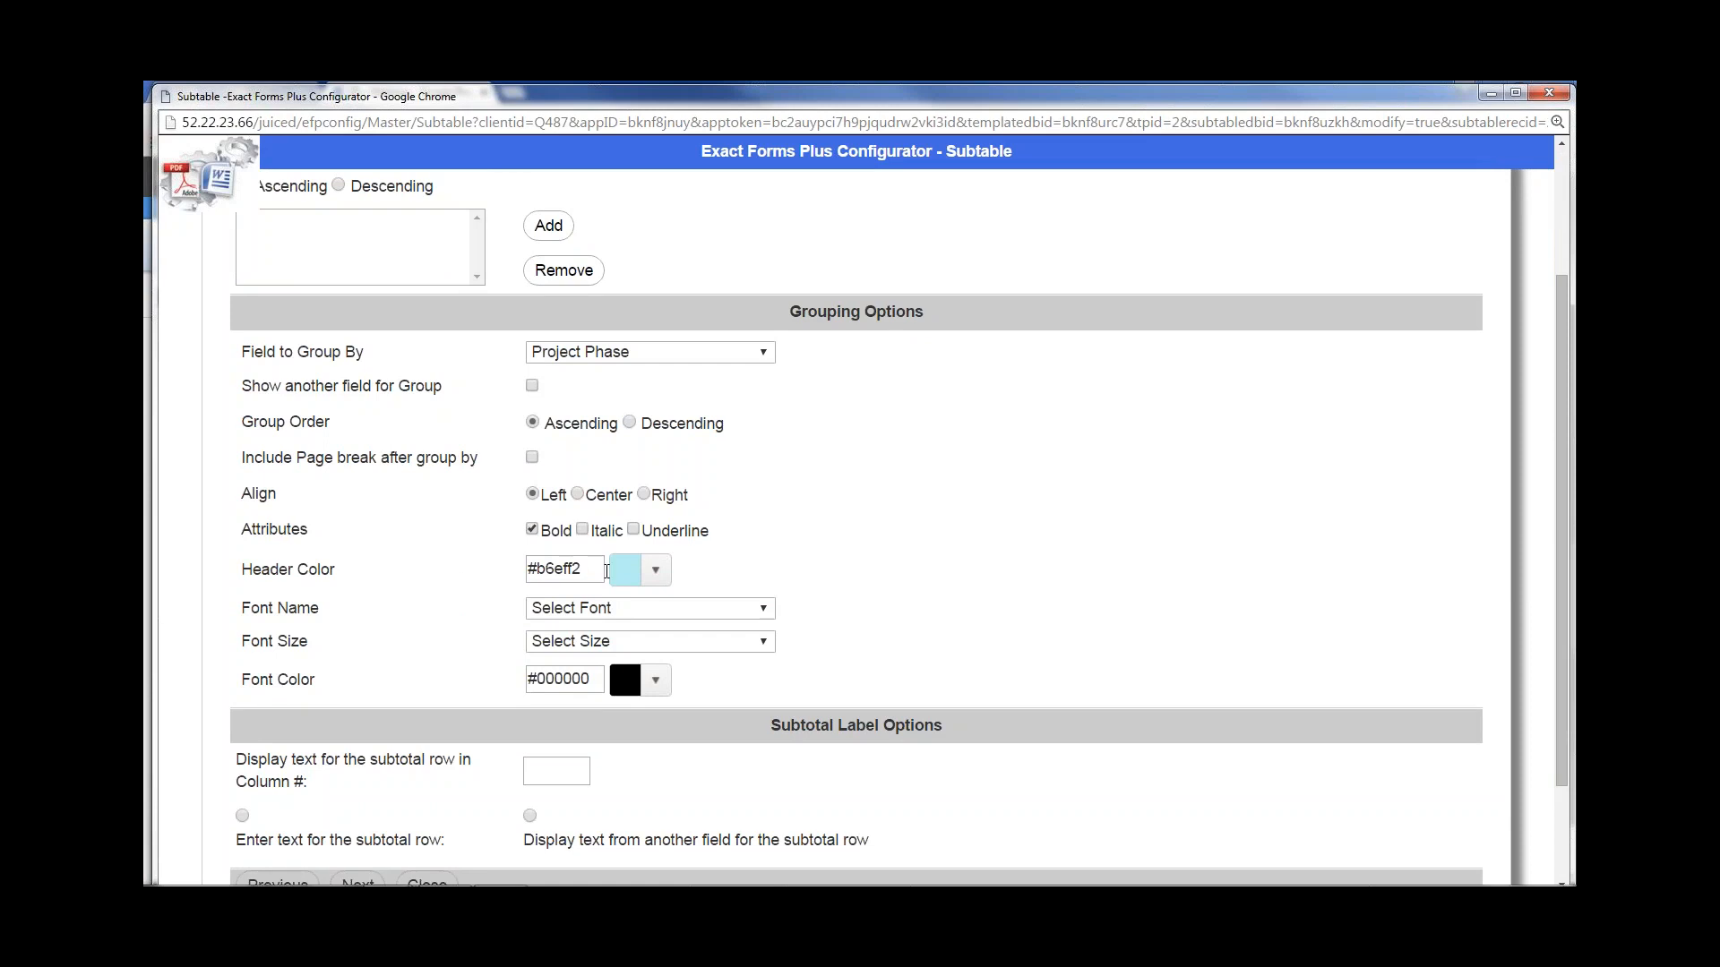
# Set the grouping font color to red #f80505 and save the subtable configuration
pyautogui.click(654, 683)
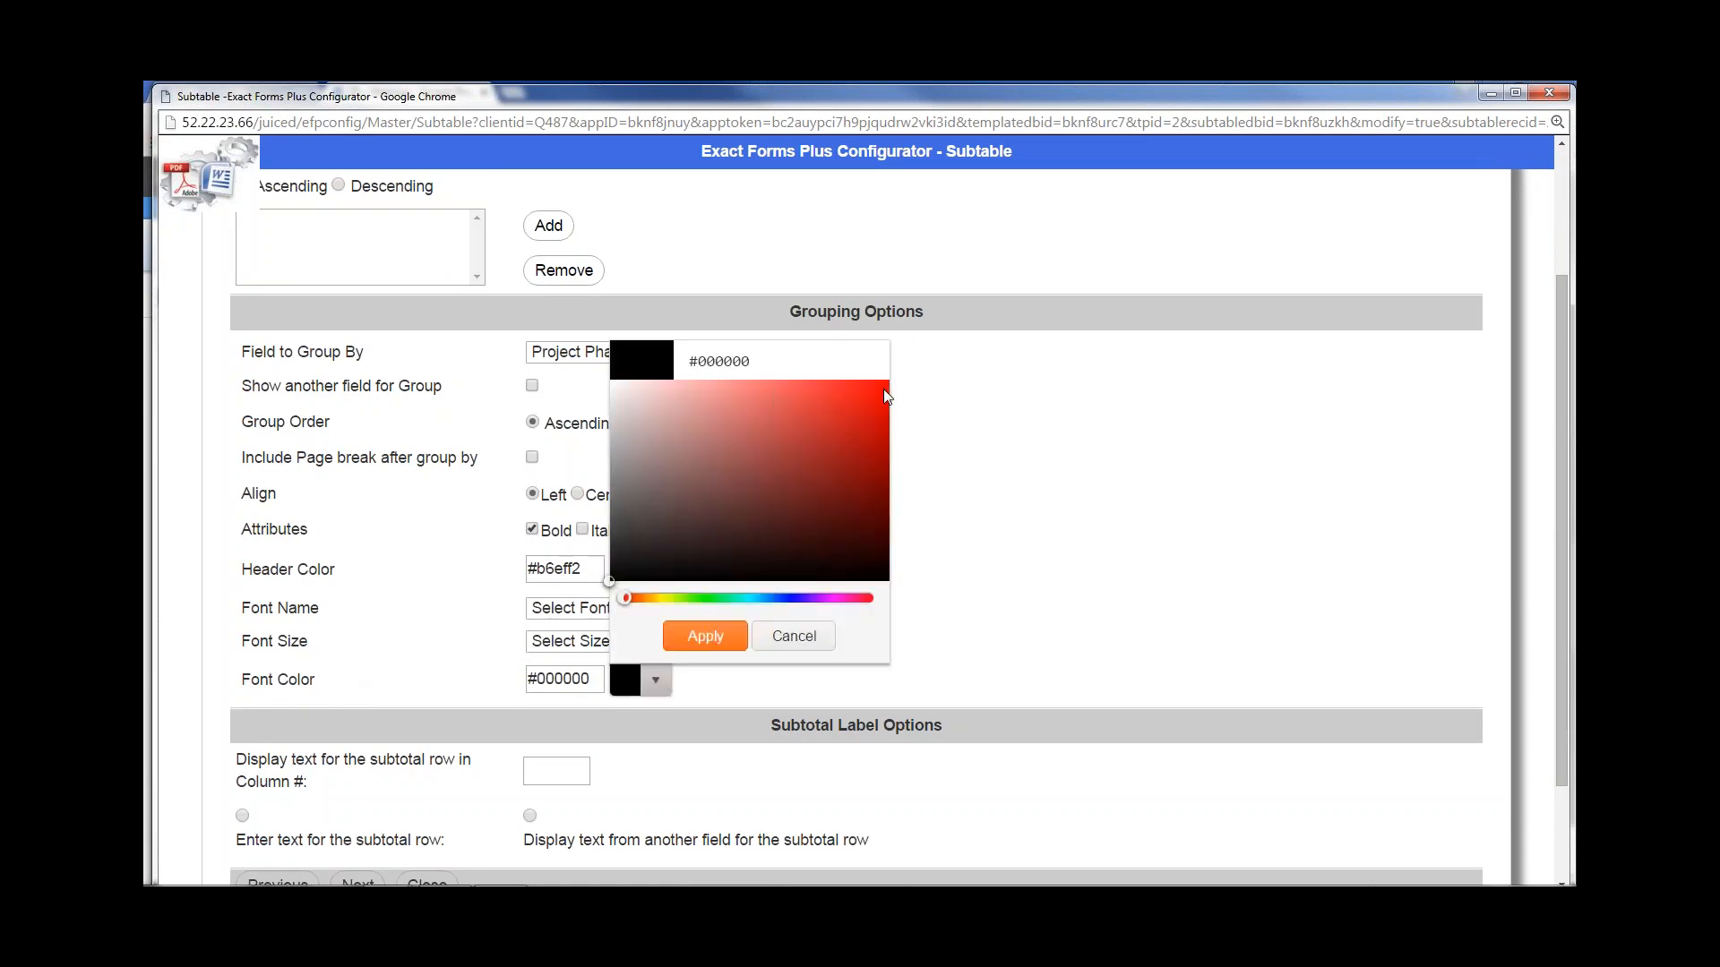
pyautogui.click(885, 388)
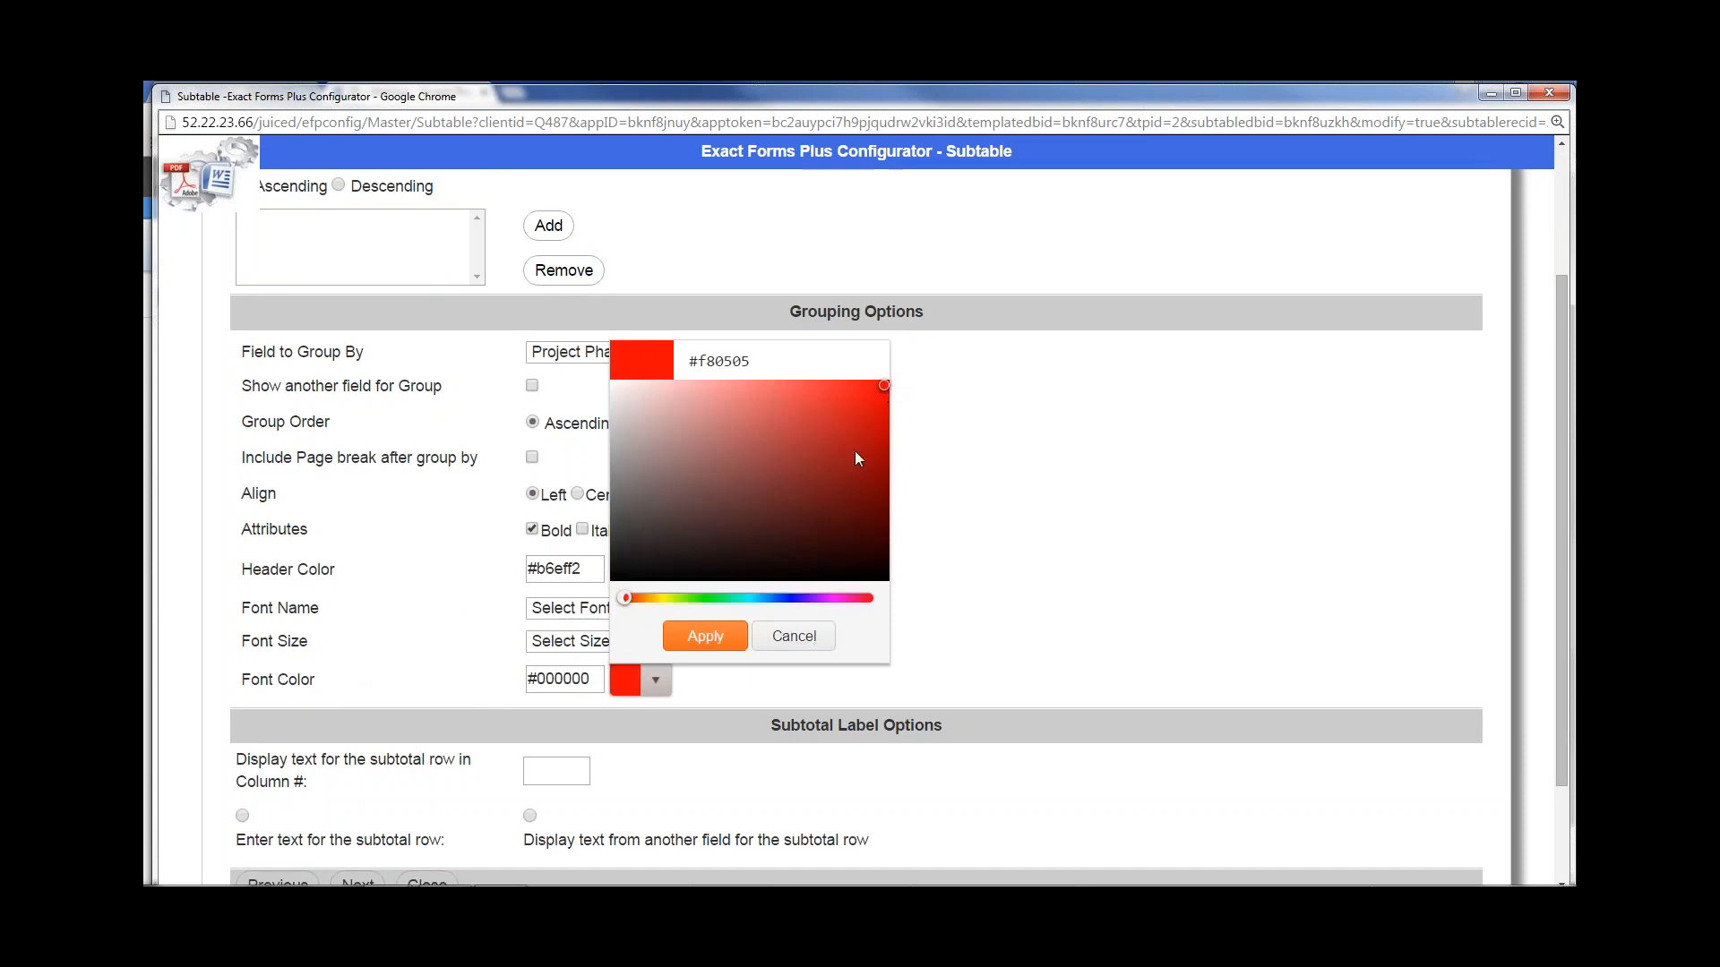
pyautogui.click(705, 636)
pyautogui.scroll(-2, 1039, 551)
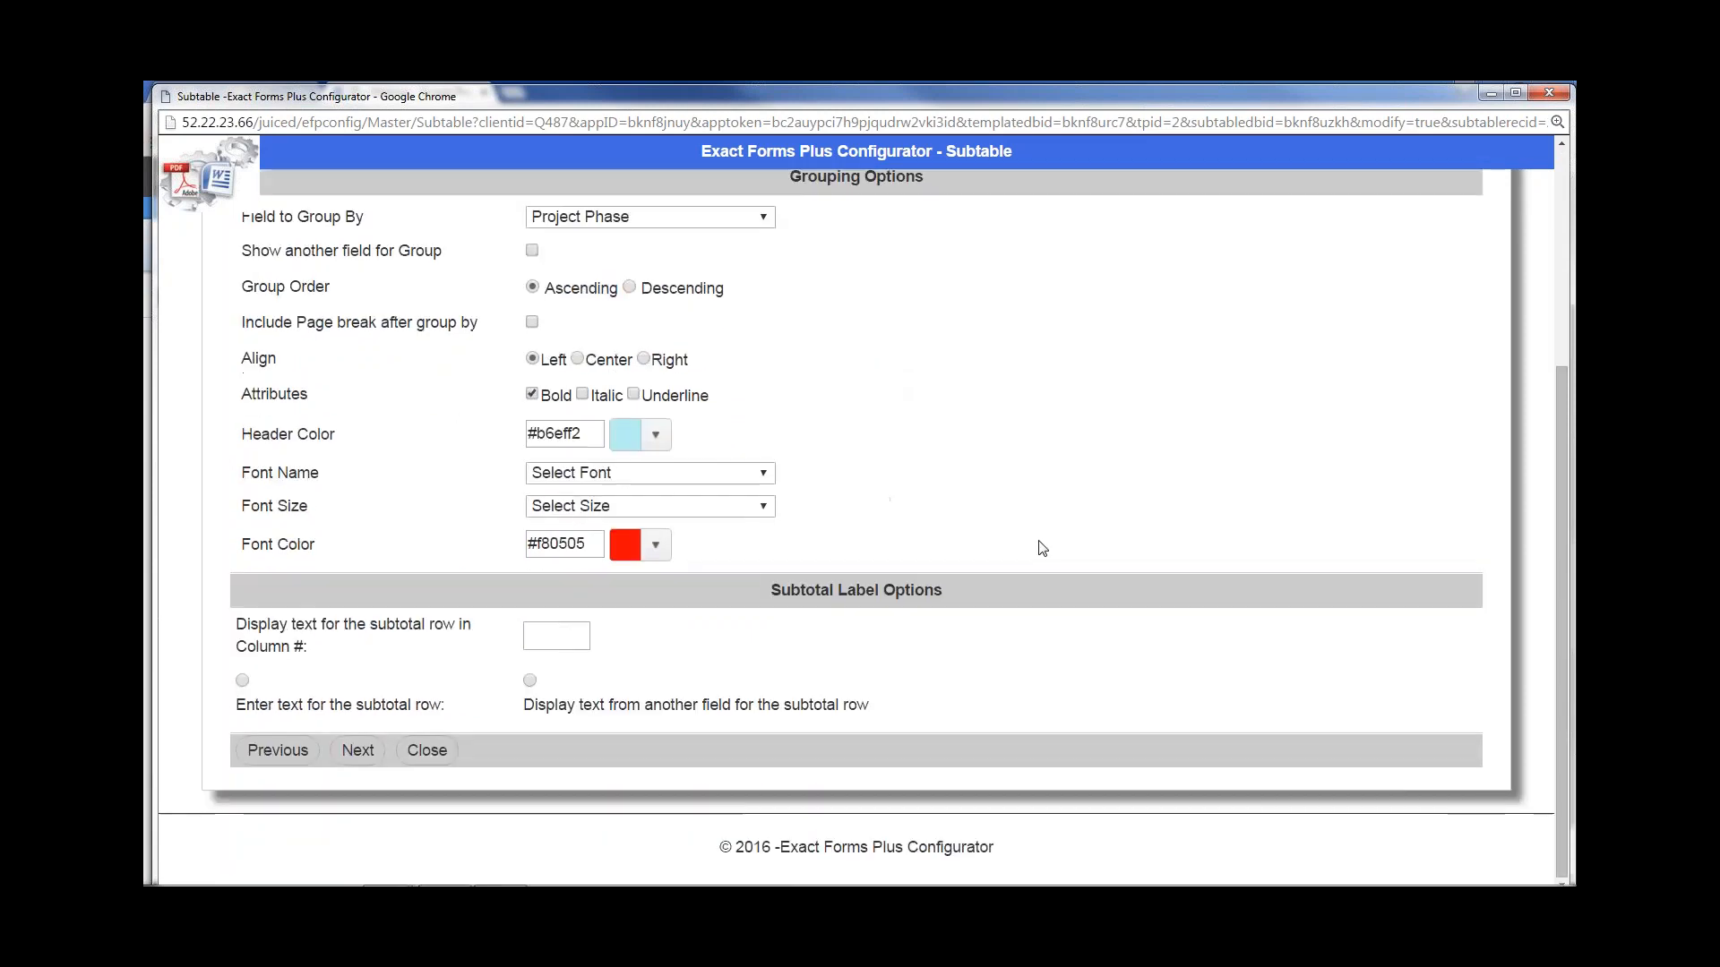
pyautogui.click(357, 750)
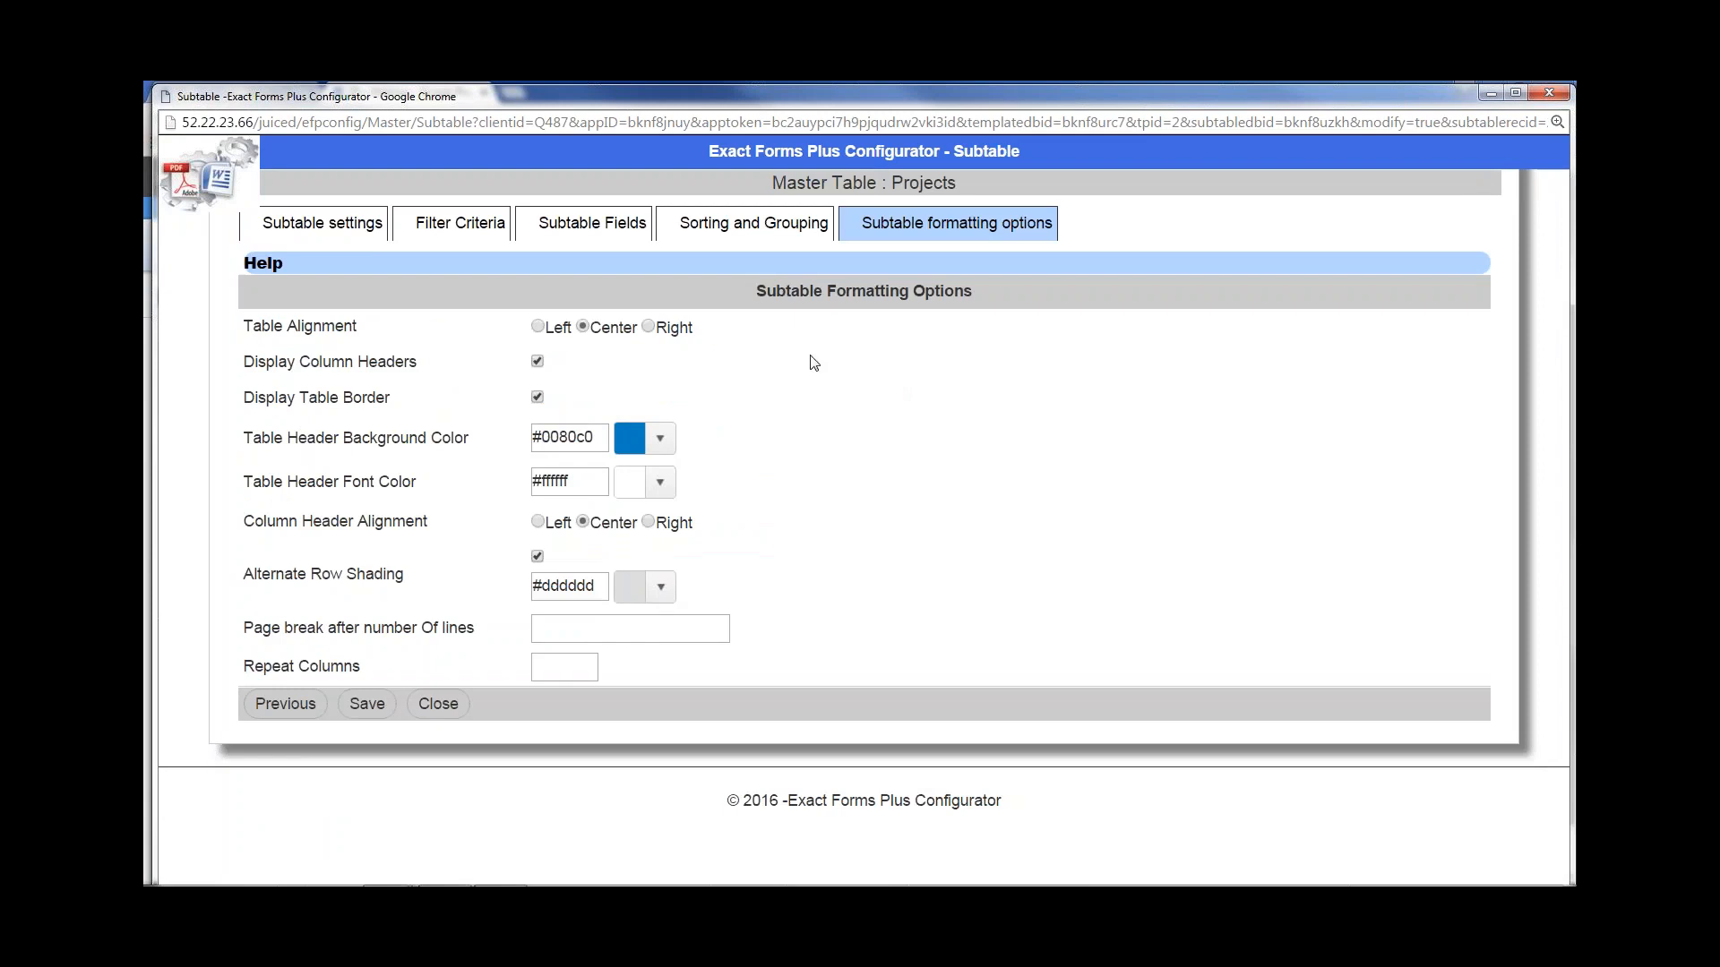
pyautogui.click(367, 703)
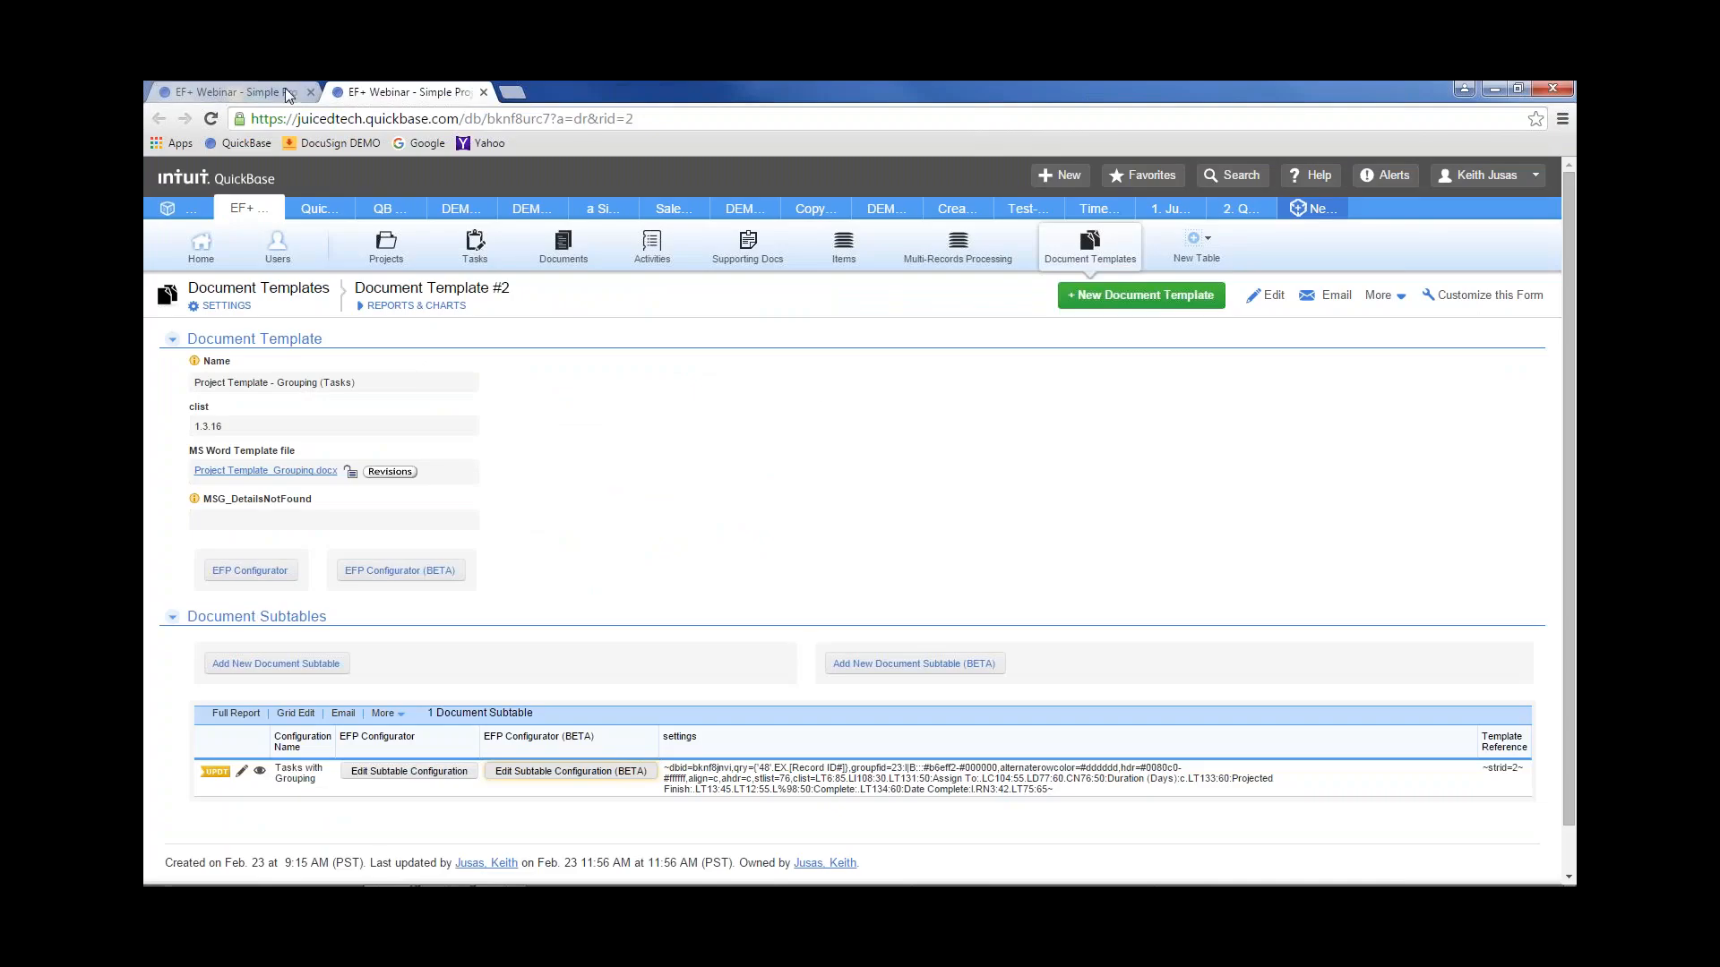
# Regenerate the Grouping Appearance (2) document from the project record, check the font color of its group headings, and close it
pyautogui.click(286, 93)
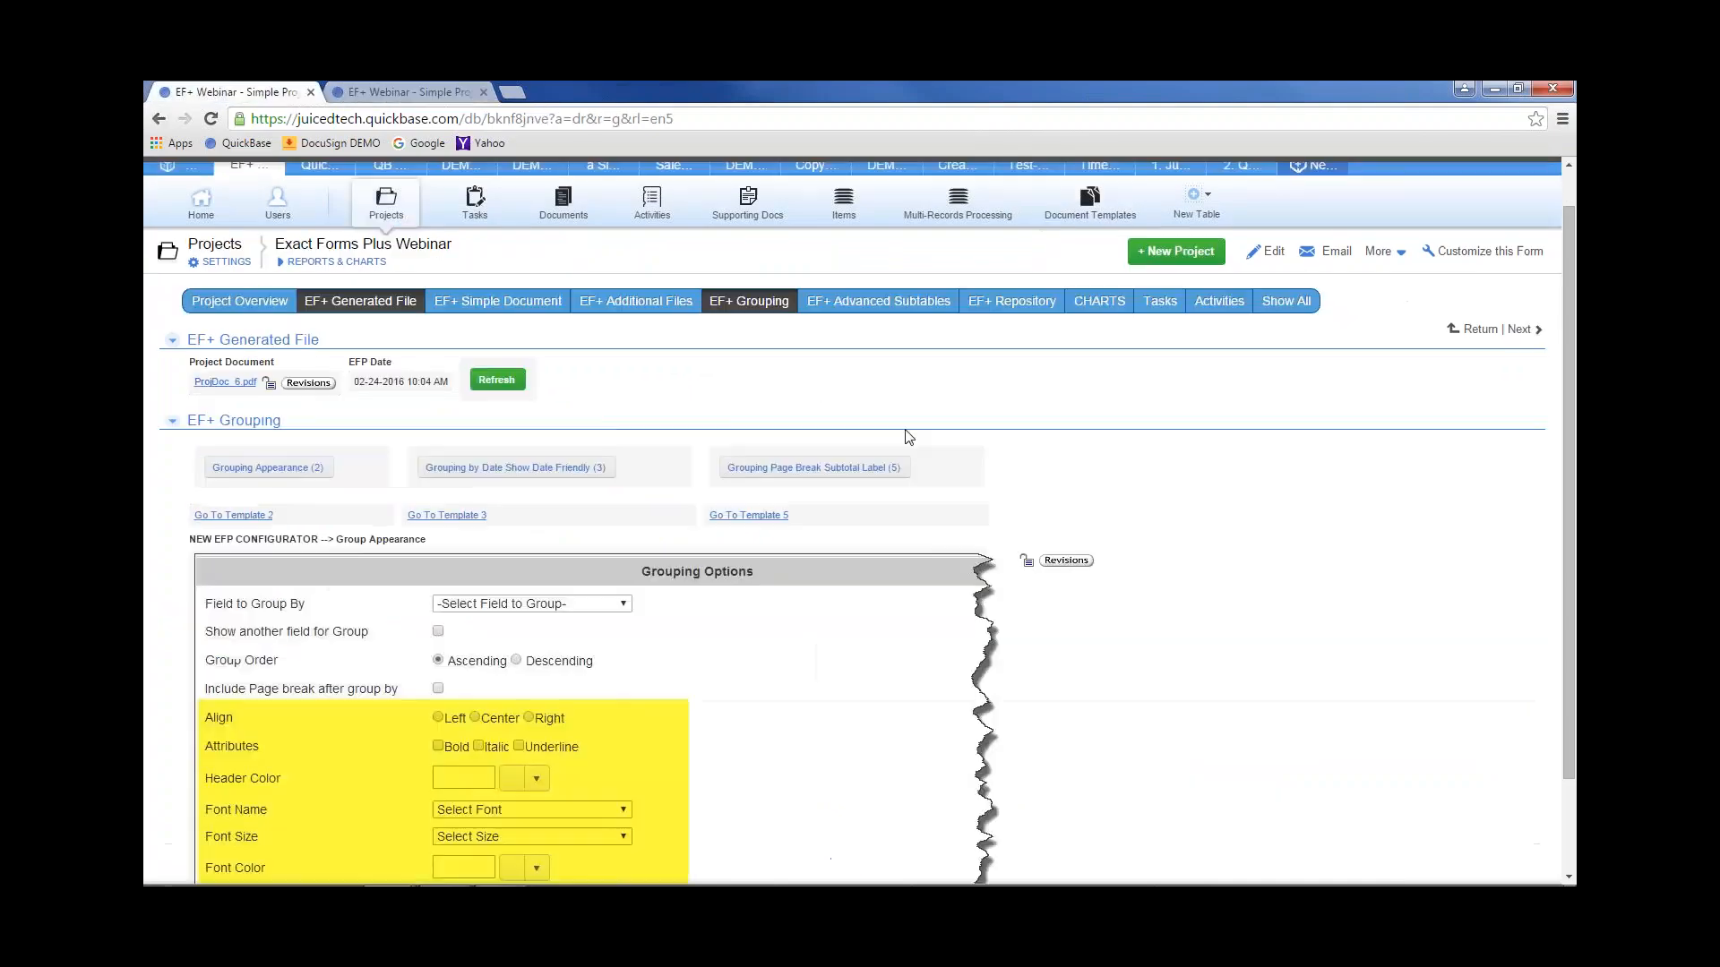
pyautogui.click(271, 472)
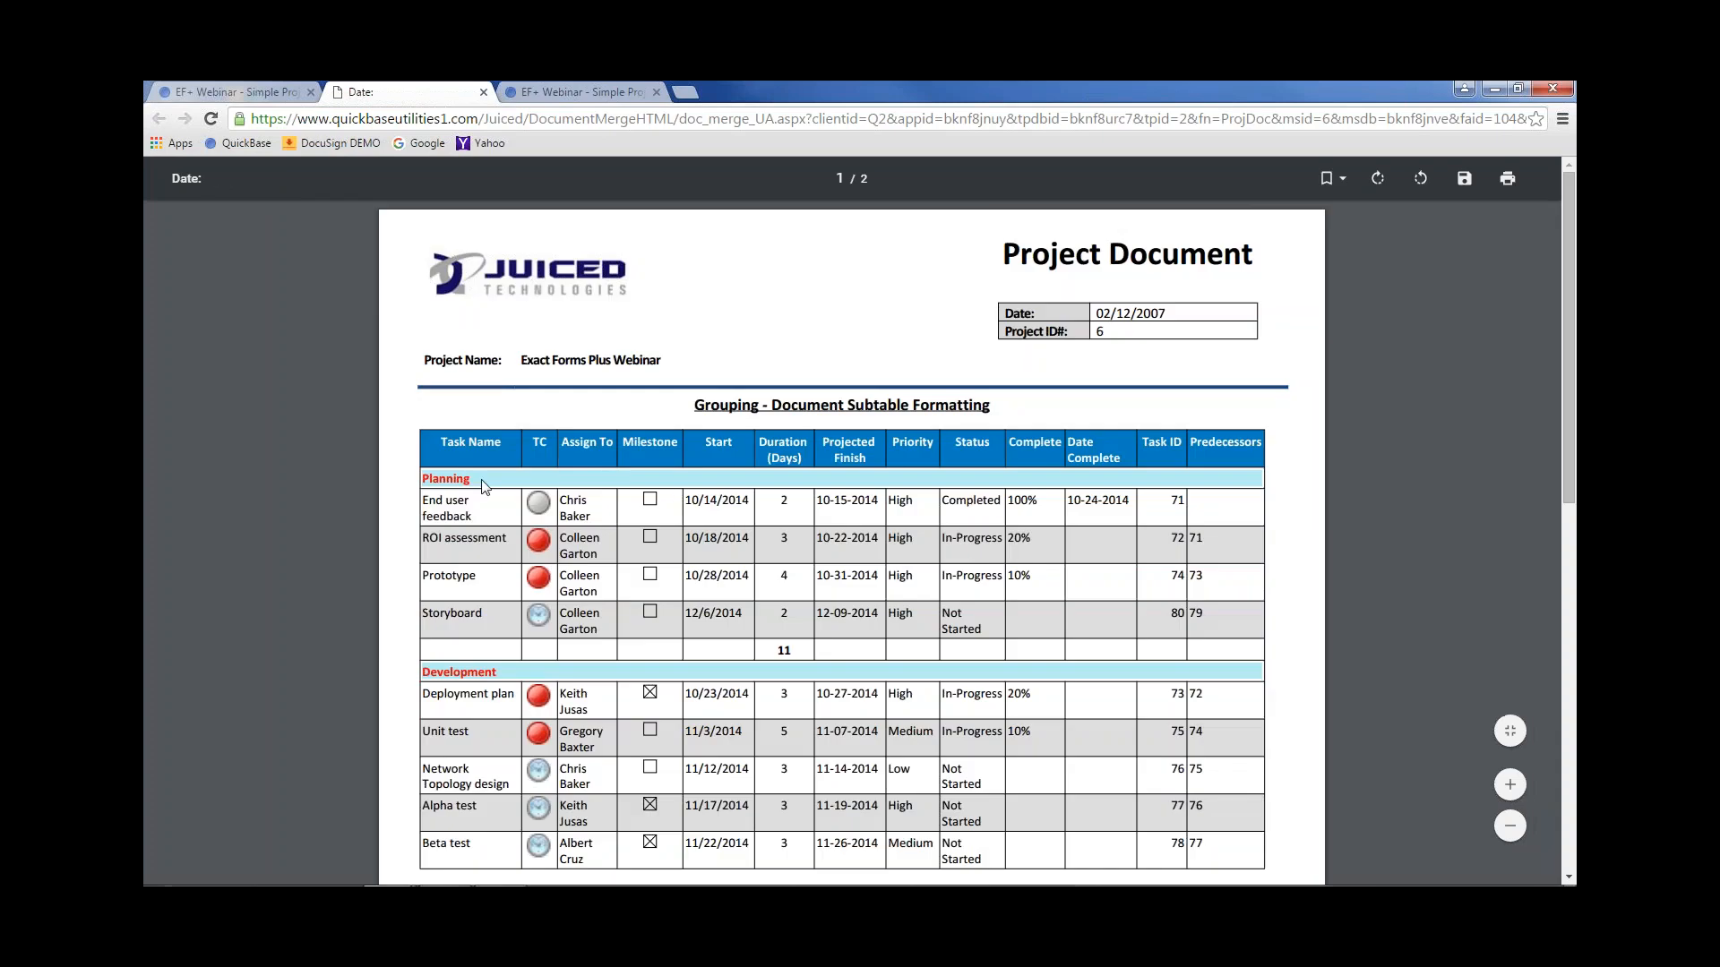
pyautogui.moveTo(479, 475); pyautogui.dragTo(425, 476)
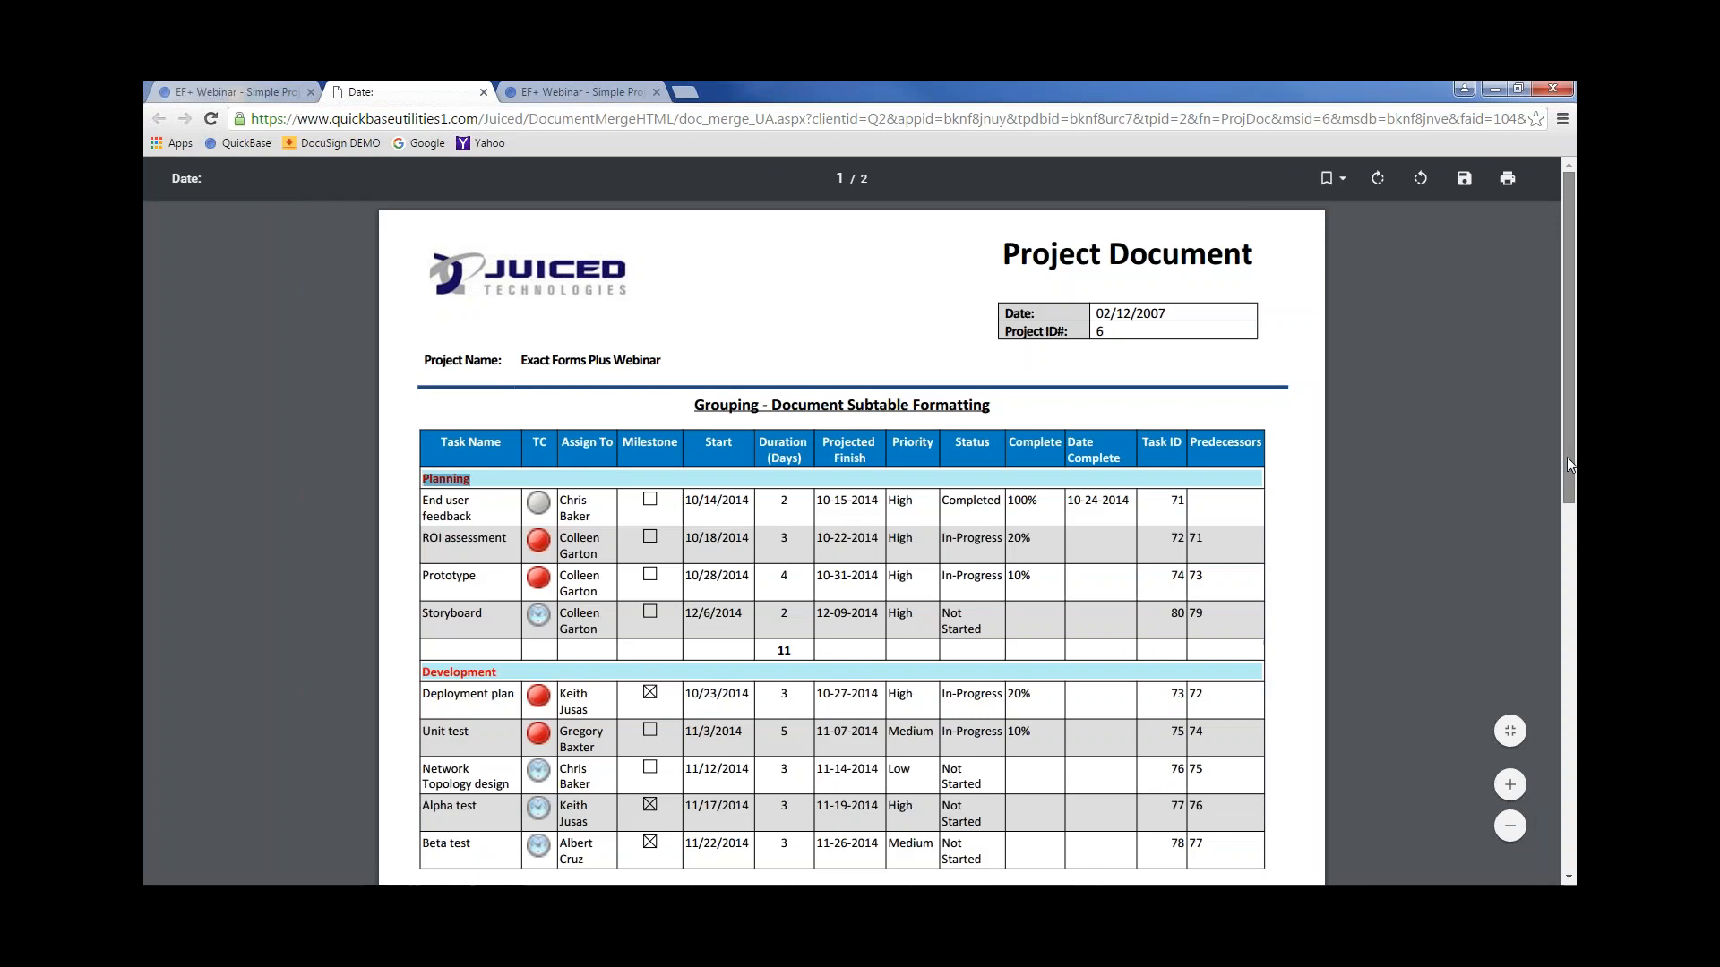
pyautogui.moveTo(1566, 457); pyautogui.dragTo(1553, 488)
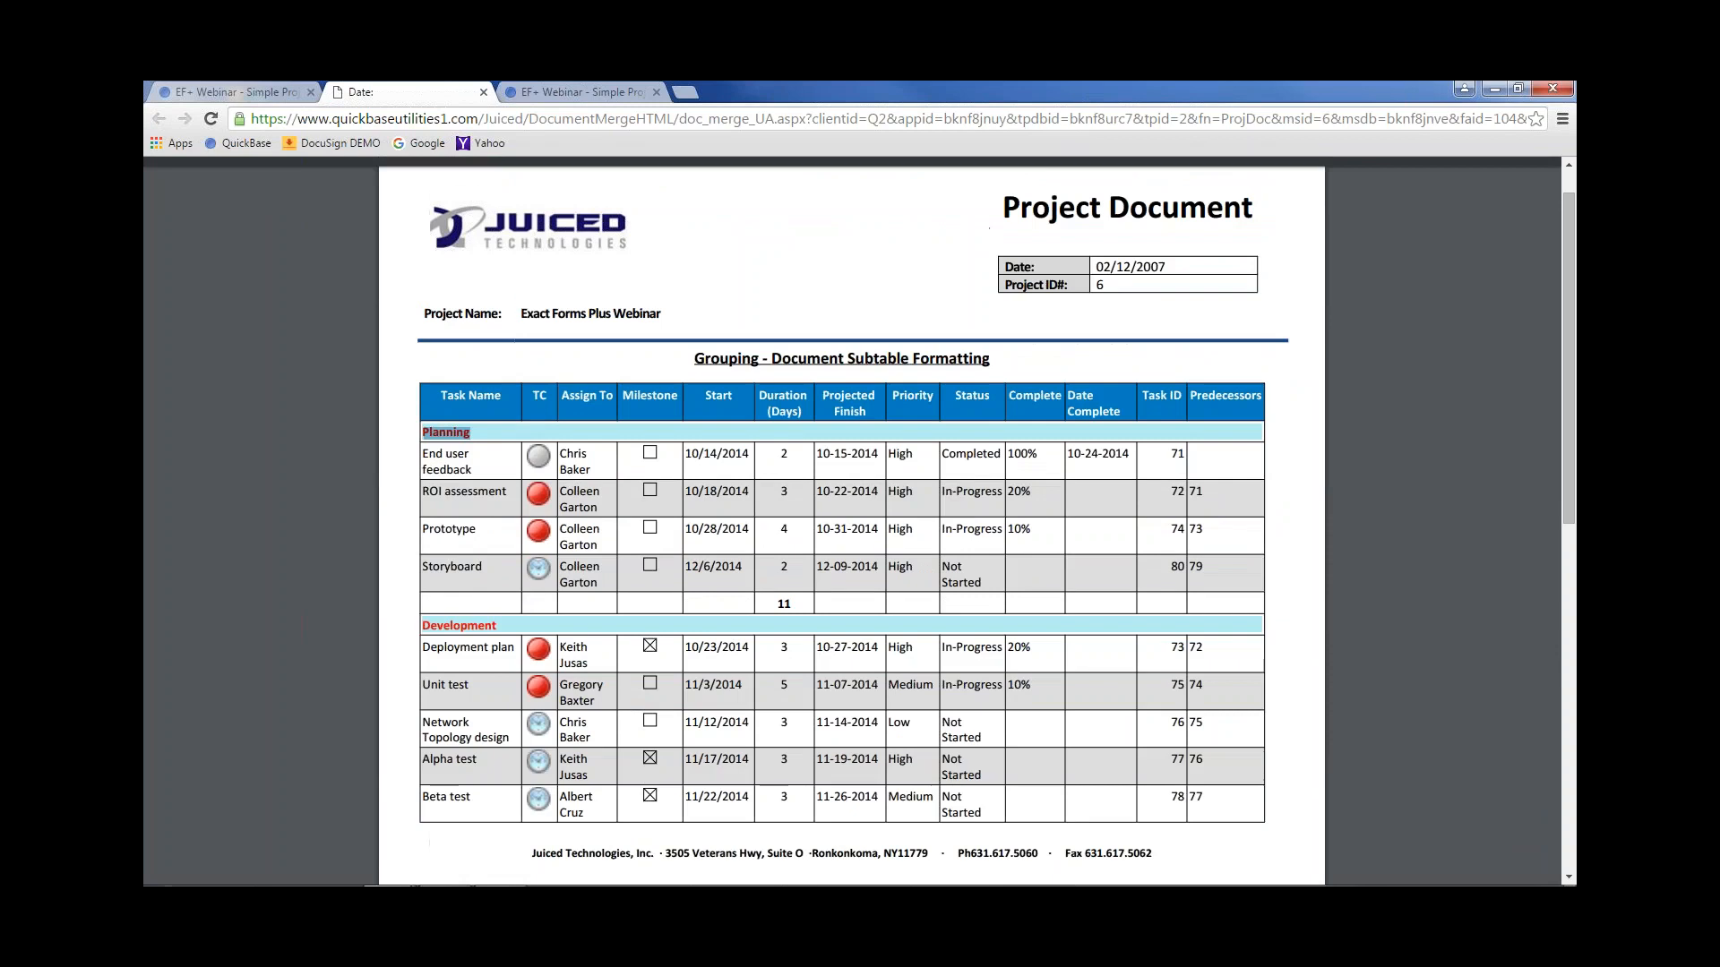
pyautogui.click(509, 439)
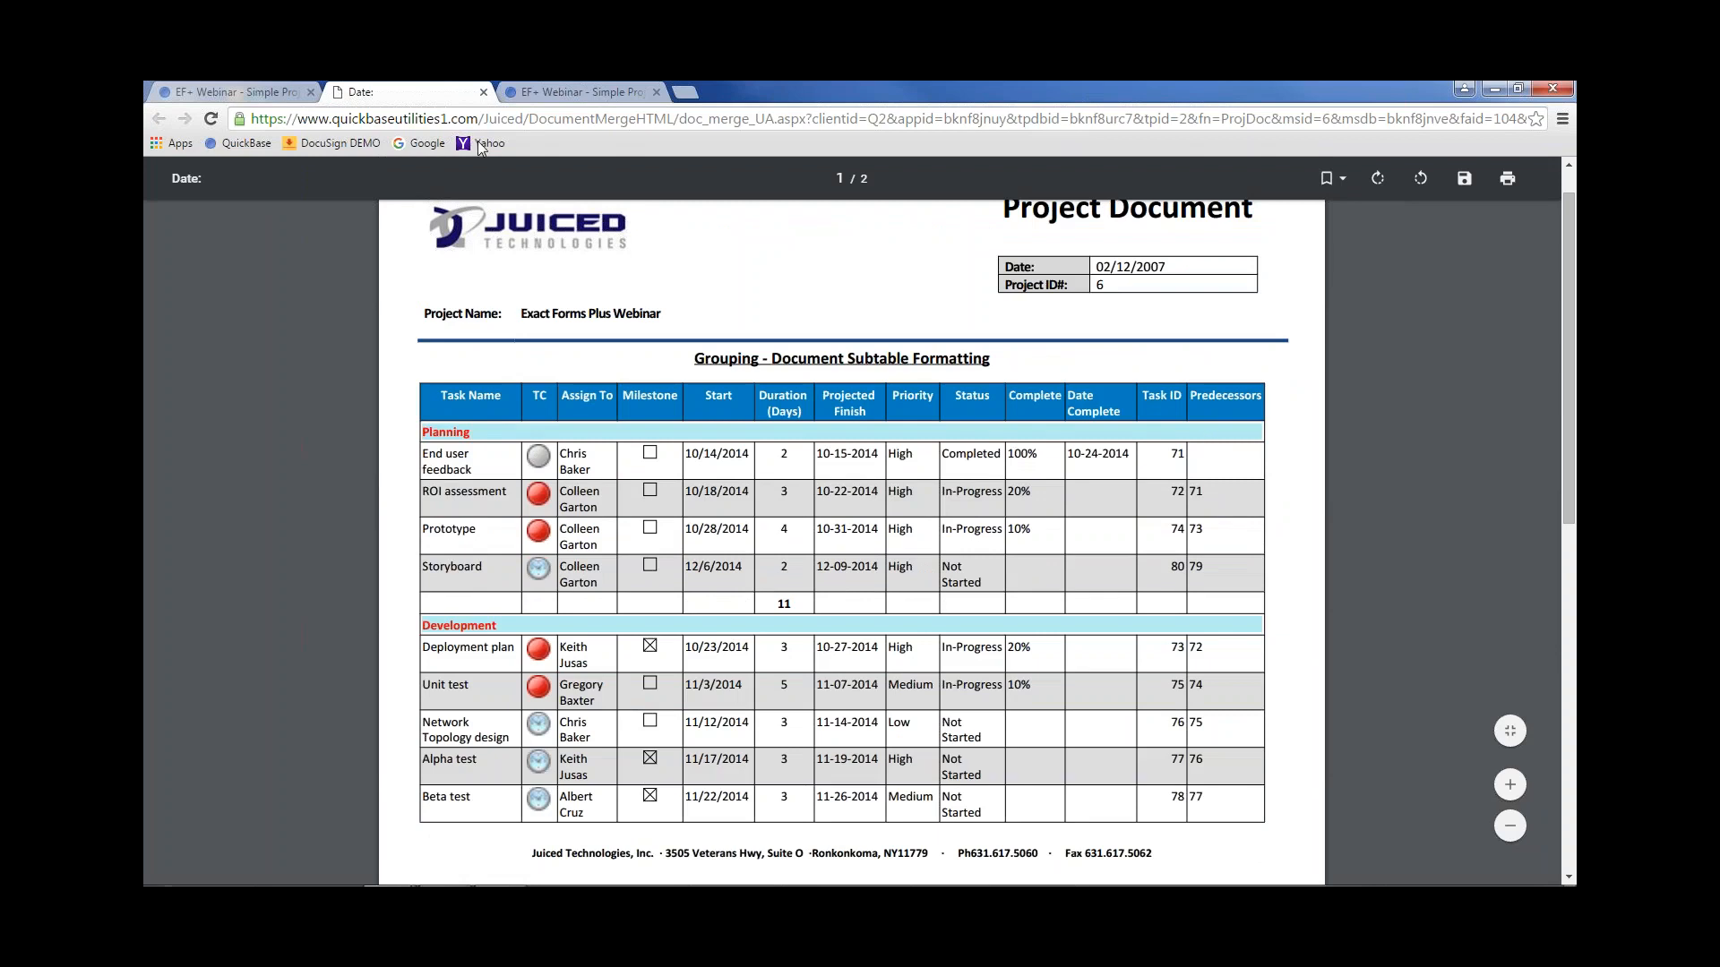
pyautogui.click(572, 90)
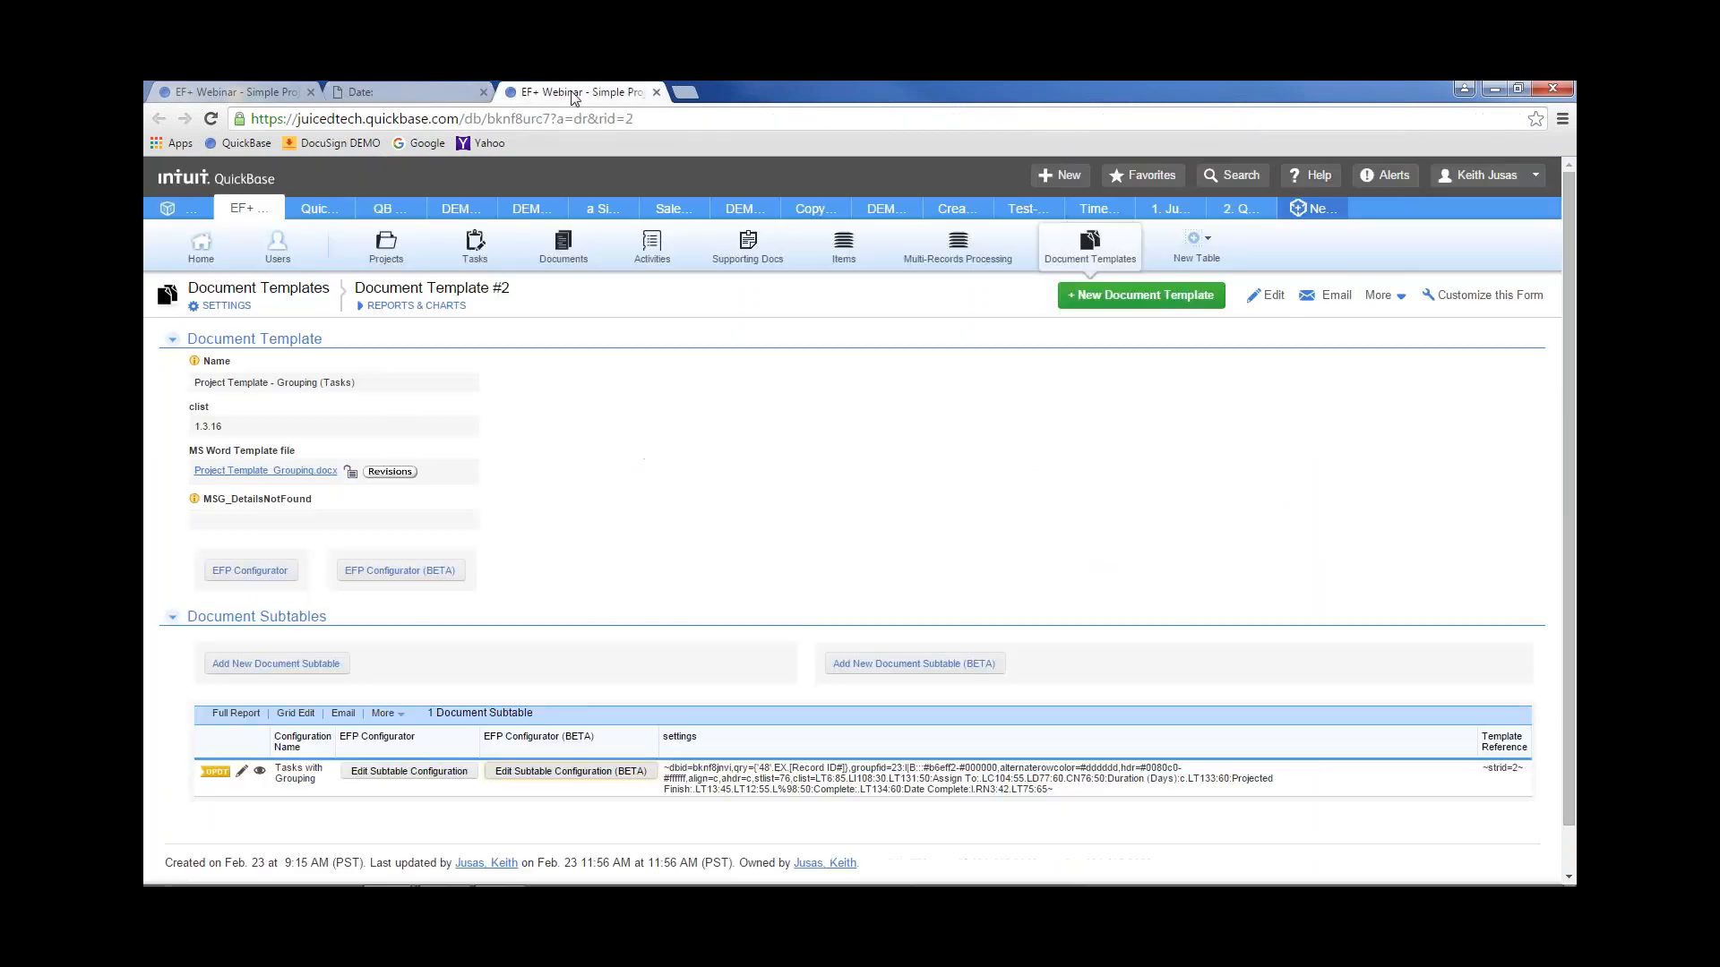
pyautogui.click(426, 89)
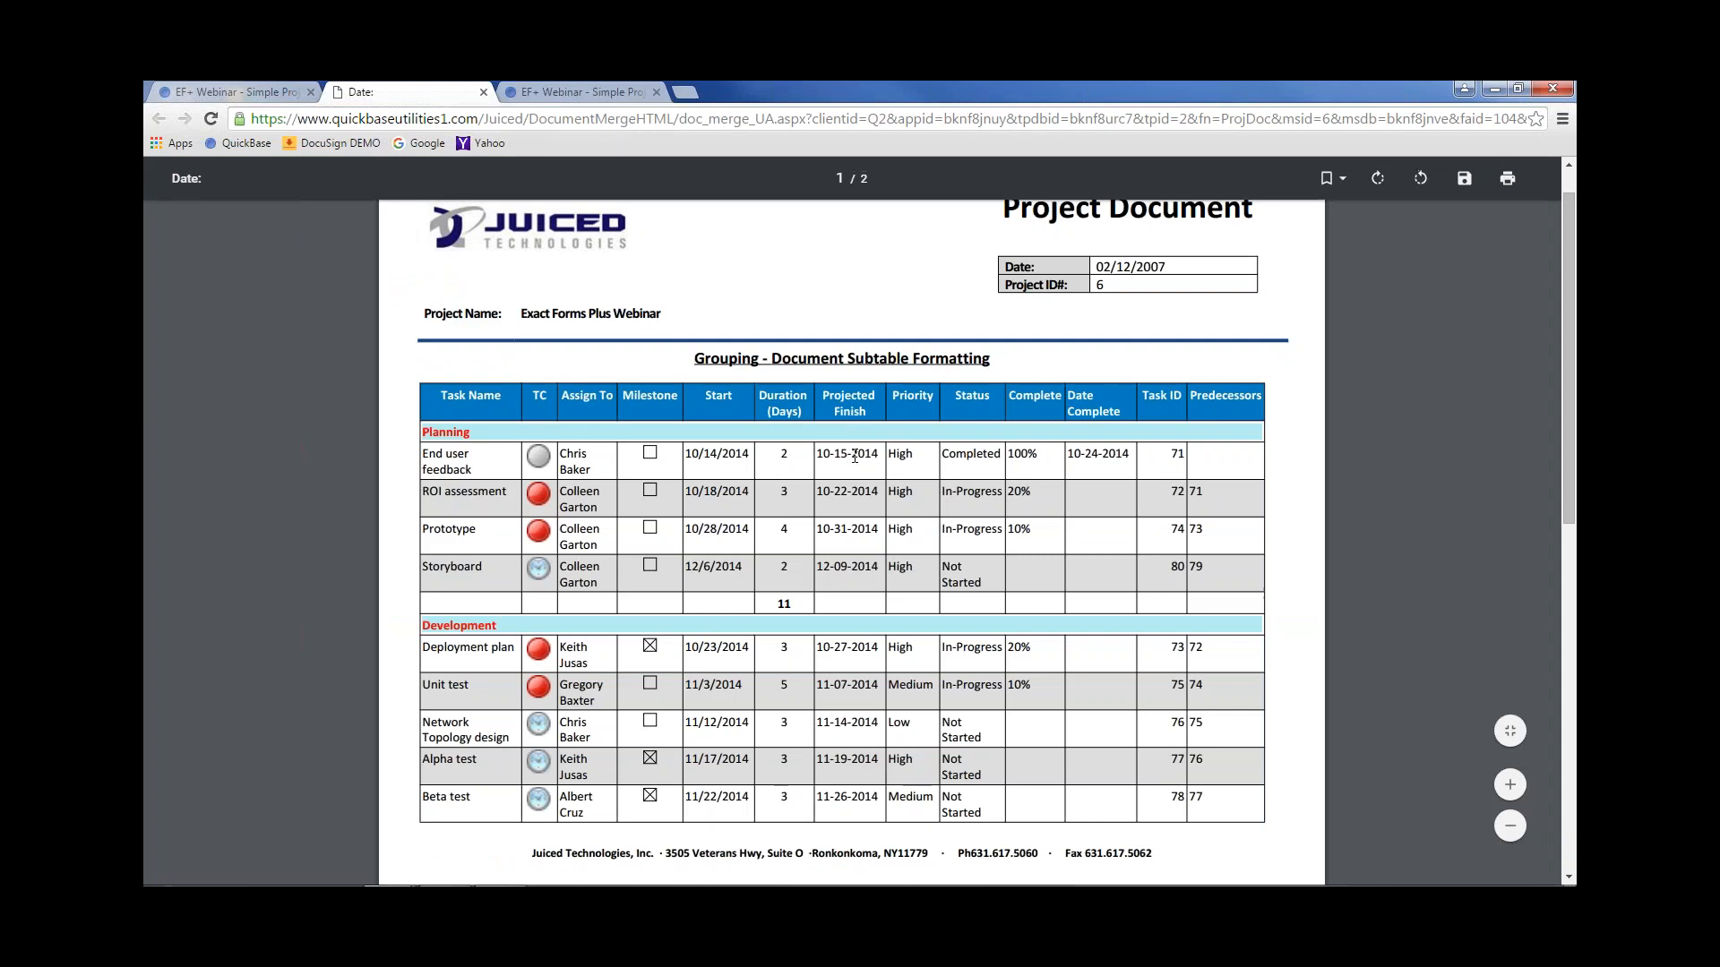
pyautogui.click(483, 91)
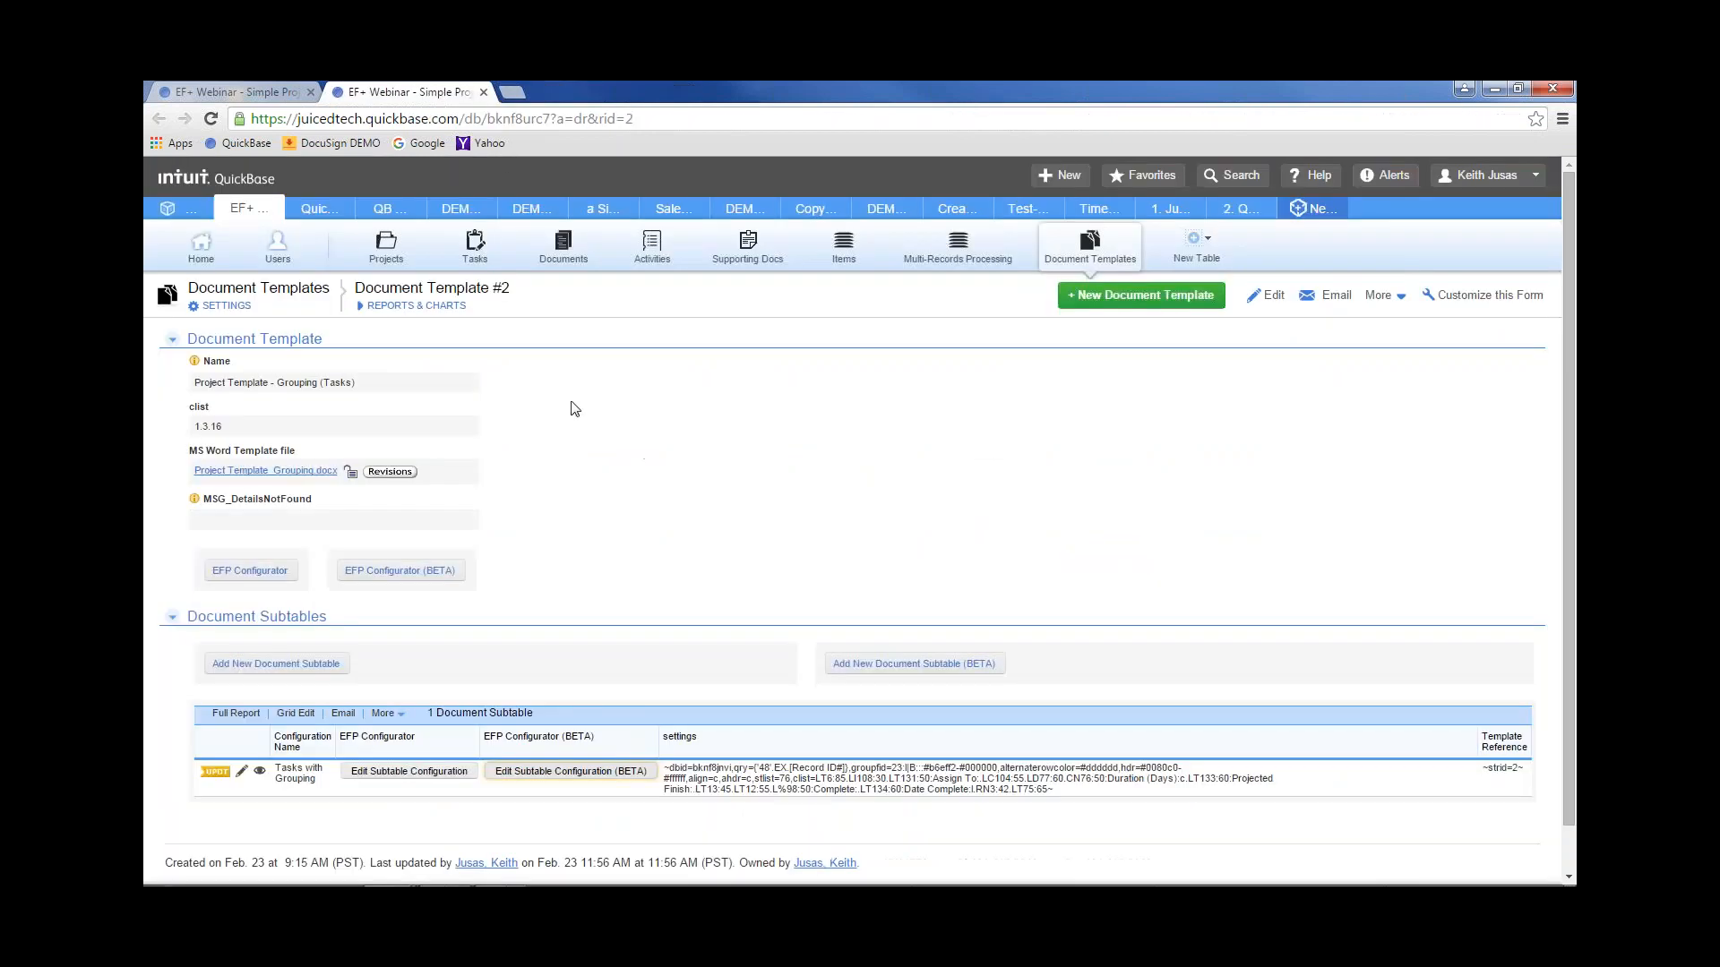
# Generate the Grouping by Date Show Date Friendly (3) document and examine the order of dates in the table grouped by the date field
pyautogui.click(260, 92)
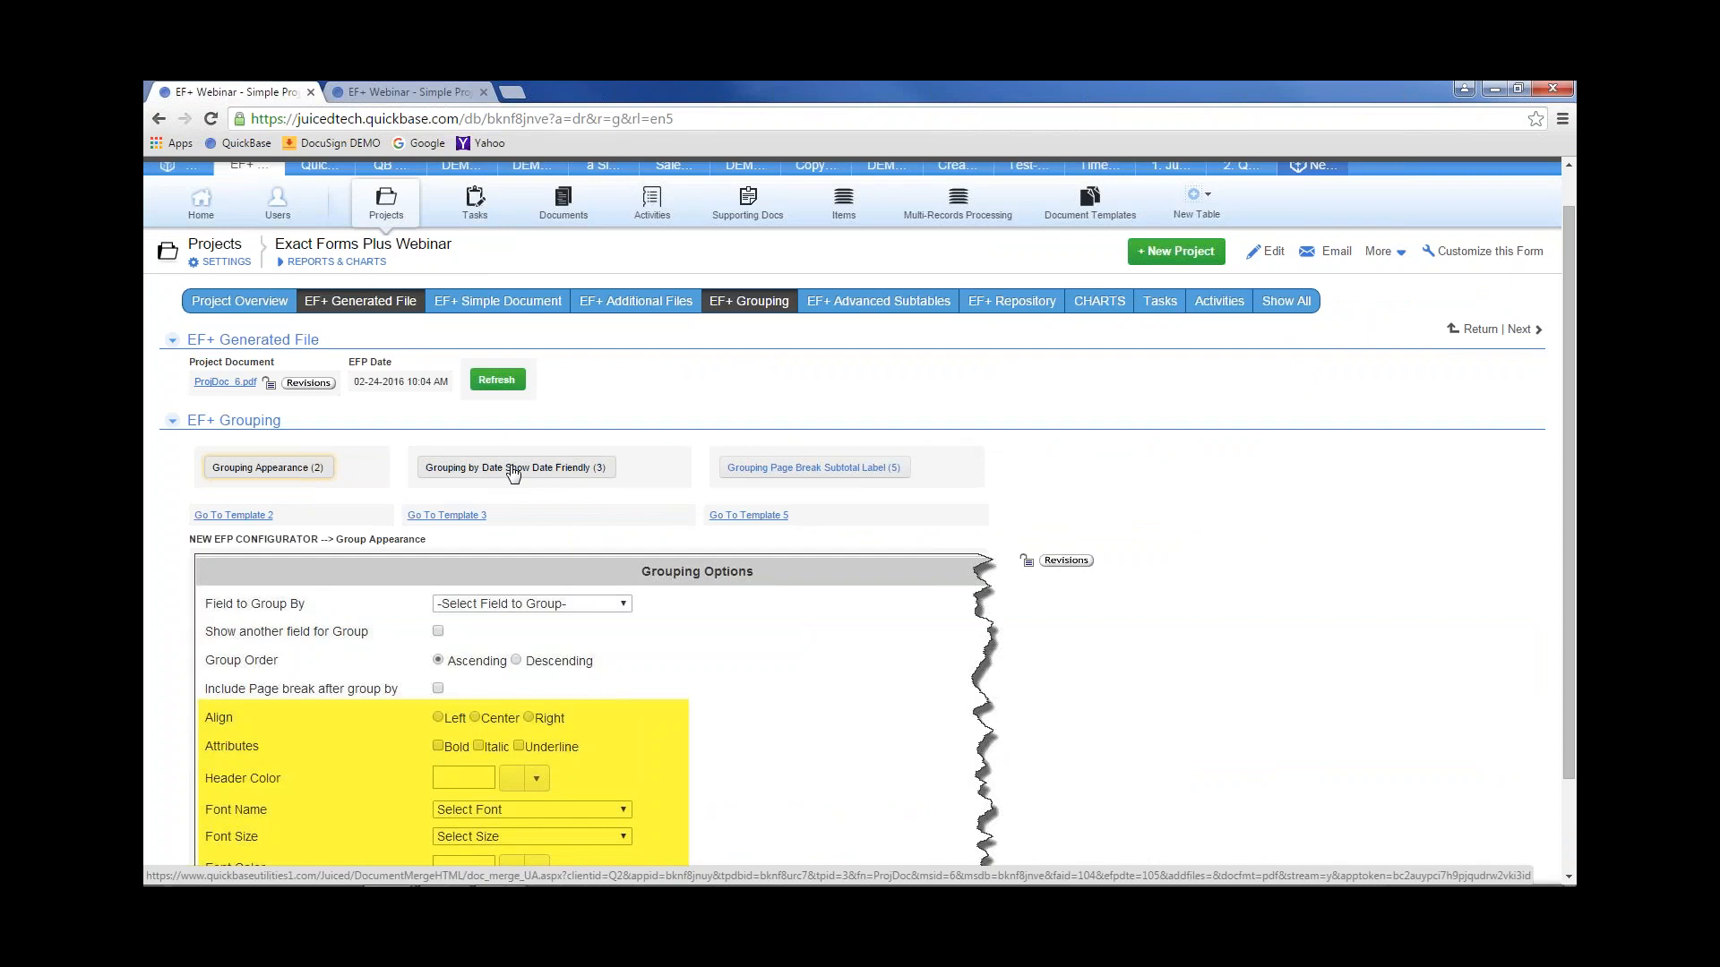
pyautogui.click(512, 472)
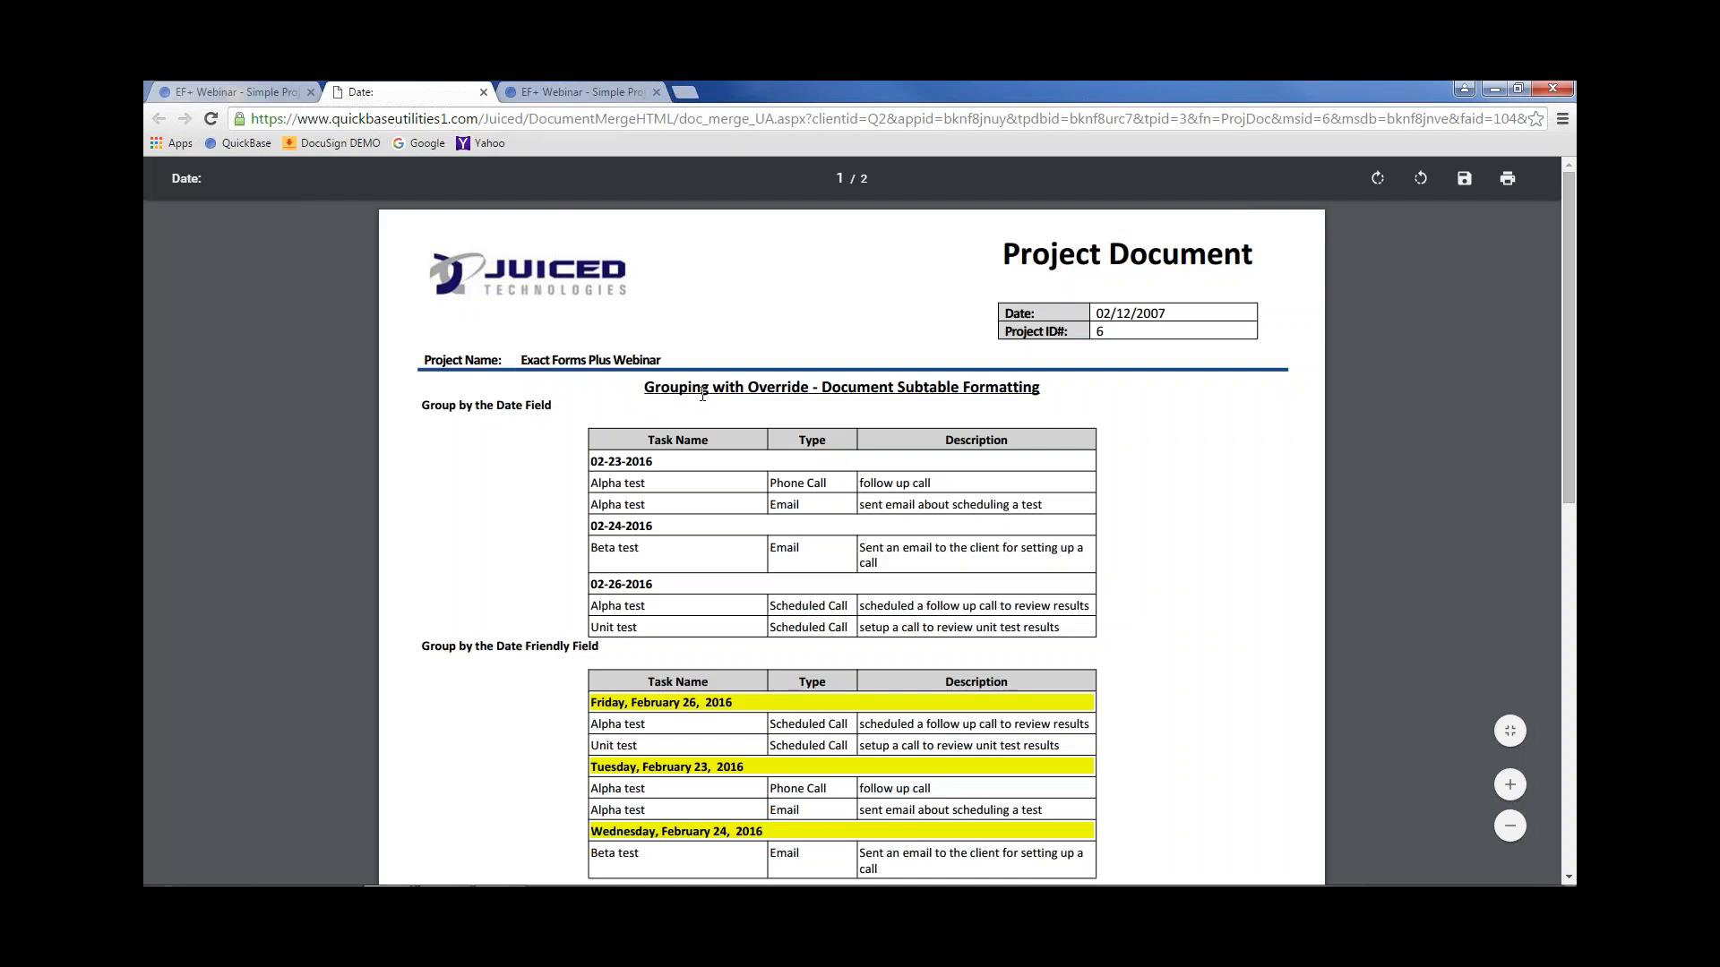
pyautogui.moveTo(653, 385); pyautogui.dragTo(678, 387)
pyautogui.moveTo(421, 405); pyautogui.dragTo(559, 406)
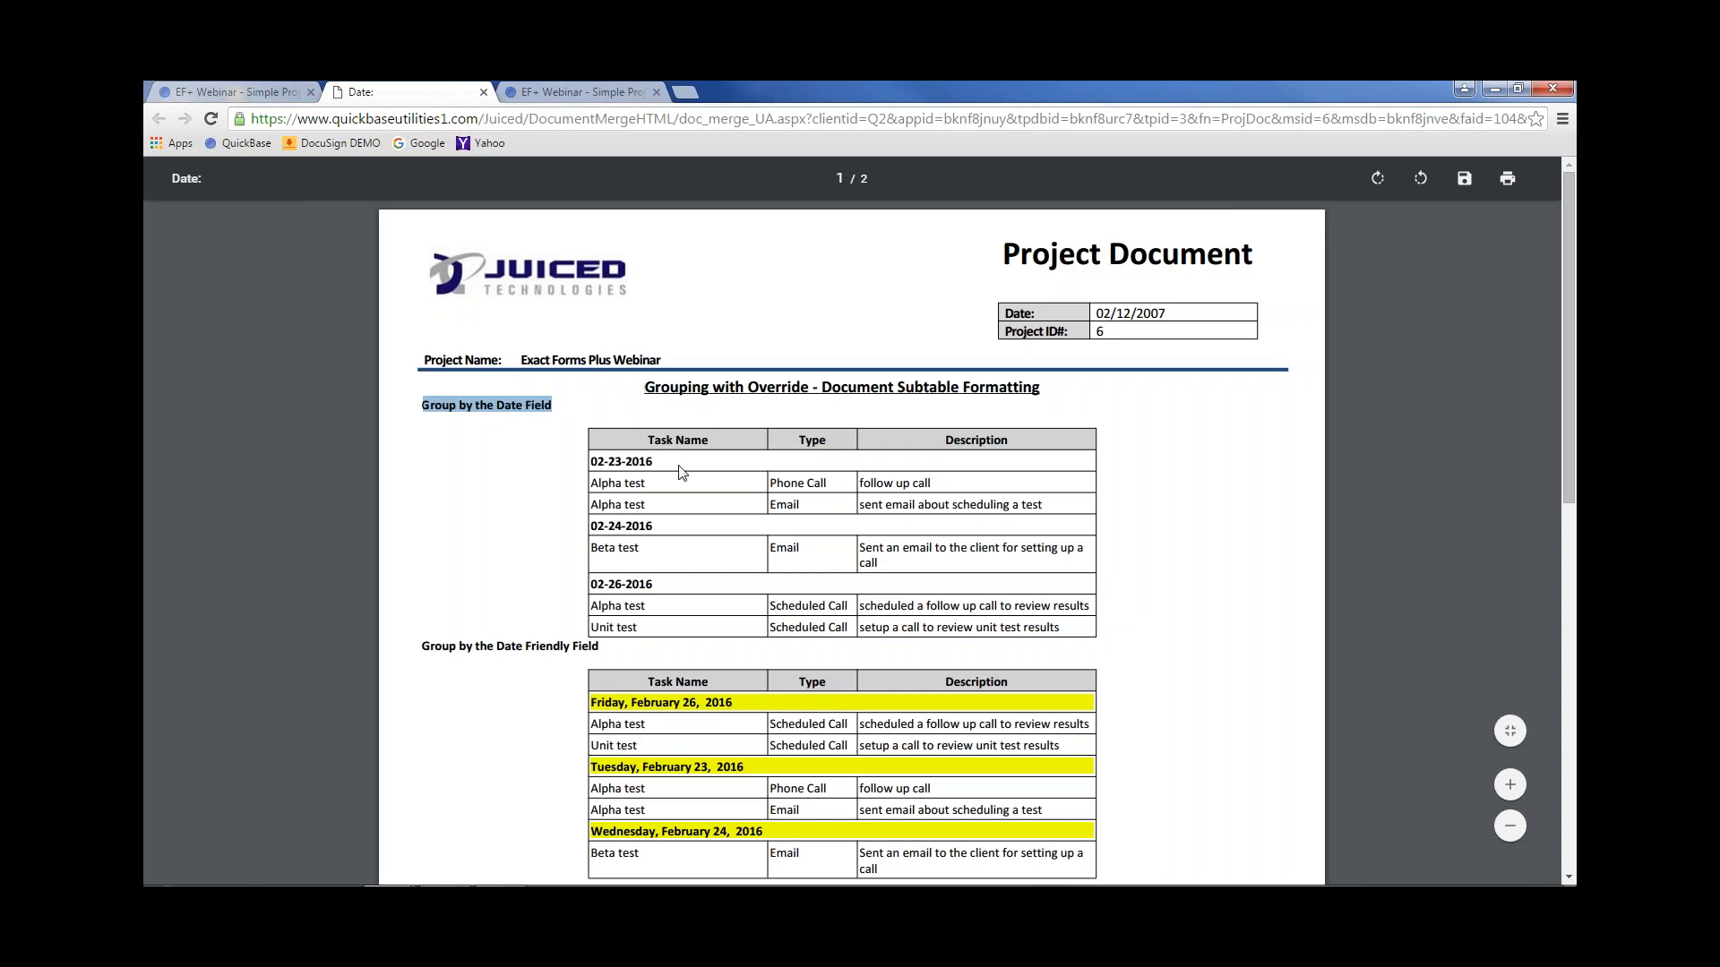
pyautogui.moveTo(668, 460); pyautogui.dragTo(591, 461)
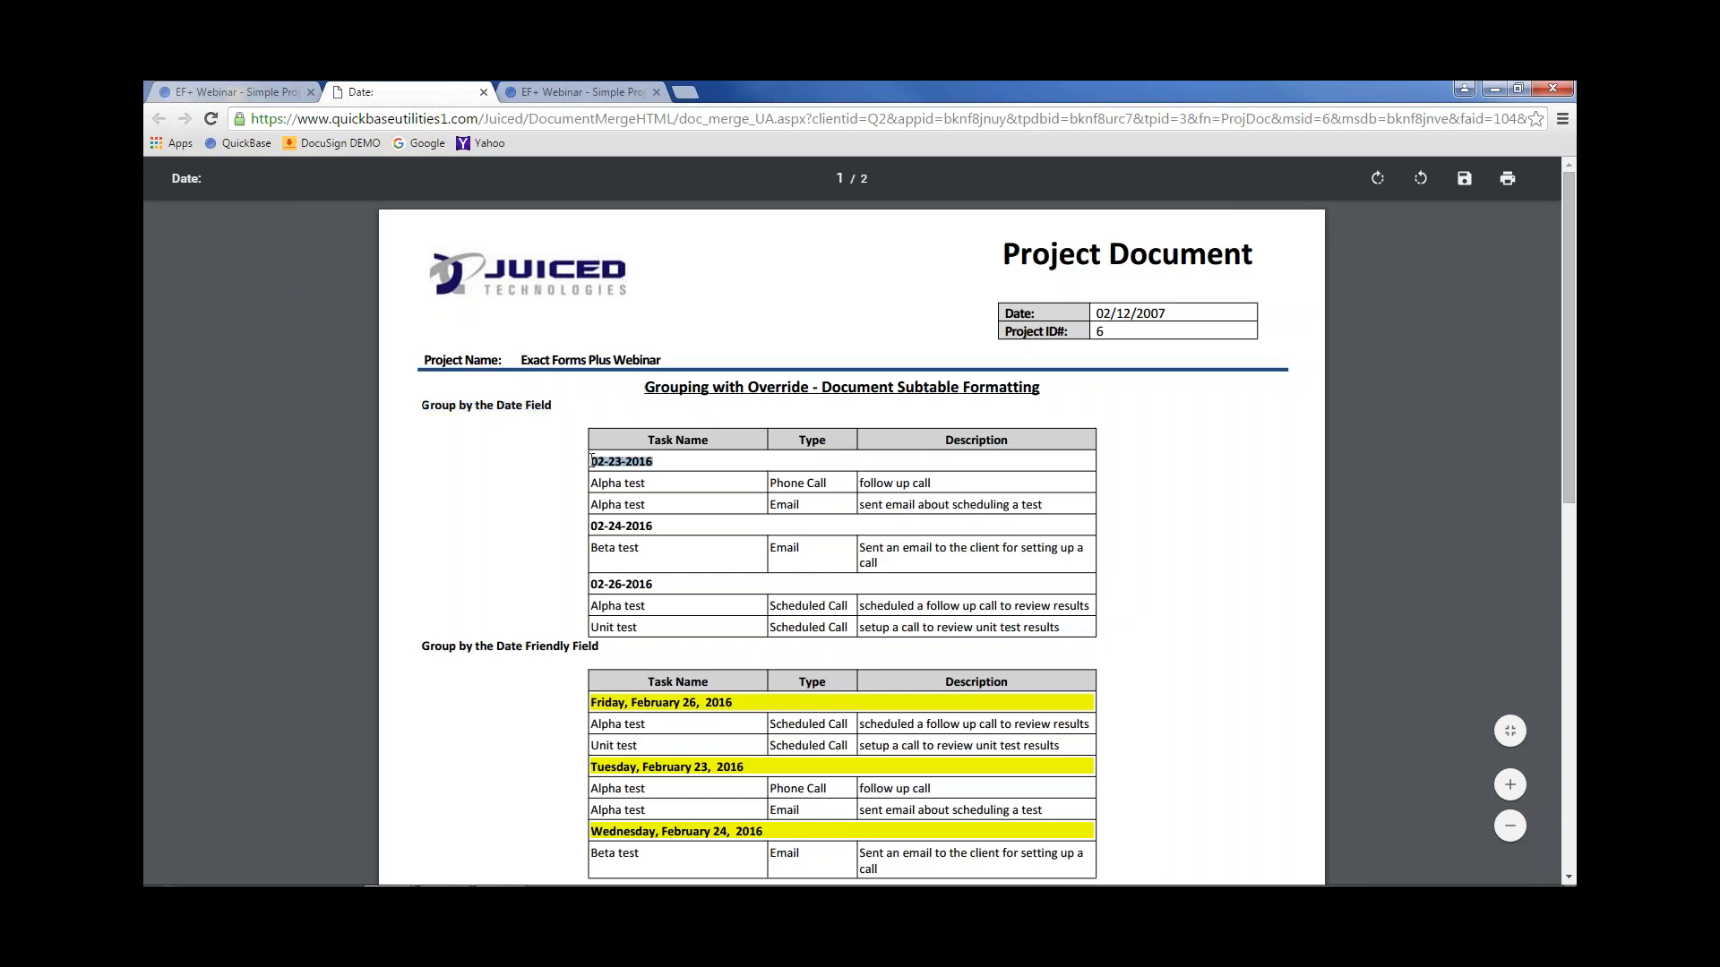
pyautogui.moveTo(659, 526); pyautogui.dragTo(582, 520)
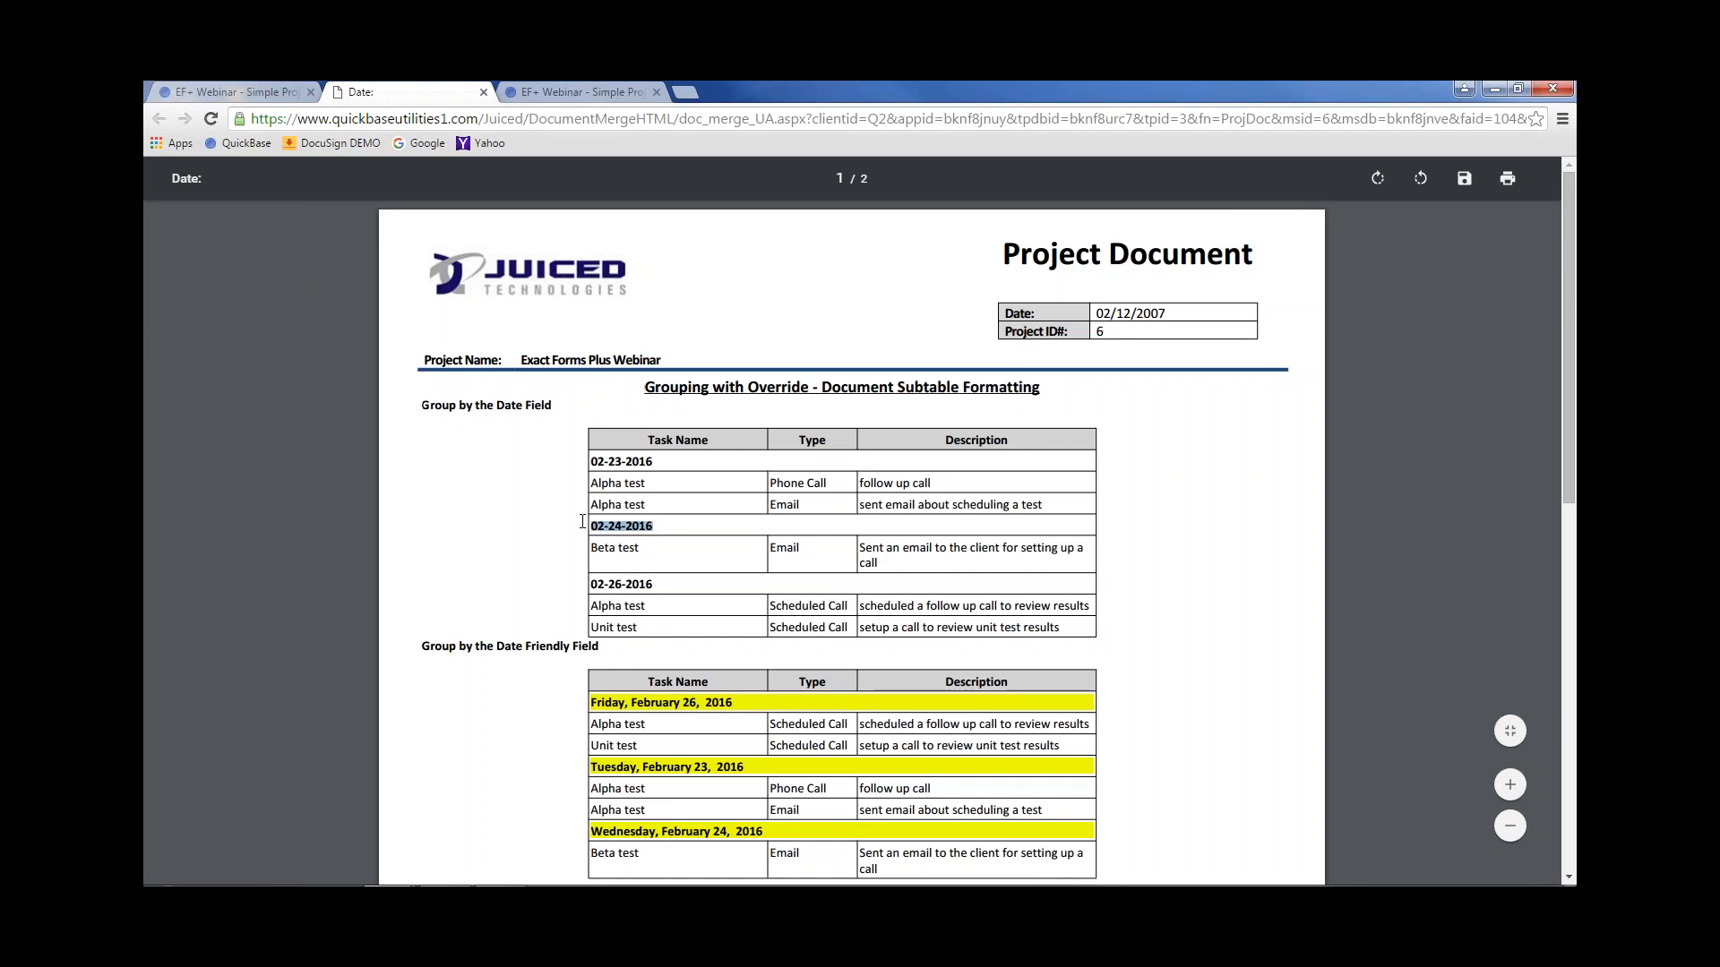
pyautogui.moveTo(658, 584); pyautogui.dragTo(580, 579)
pyautogui.moveTo(660, 460); pyautogui.dragTo(594, 463)
pyautogui.moveTo(658, 526); pyautogui.dragTo(592, 525)
# Compare the table grouped by the date friendly field with the one grouped by date but showing date friendly, and close the document
pyautogui.moveTo(1561, 430); pyautogui.dragTo(1559, 516)
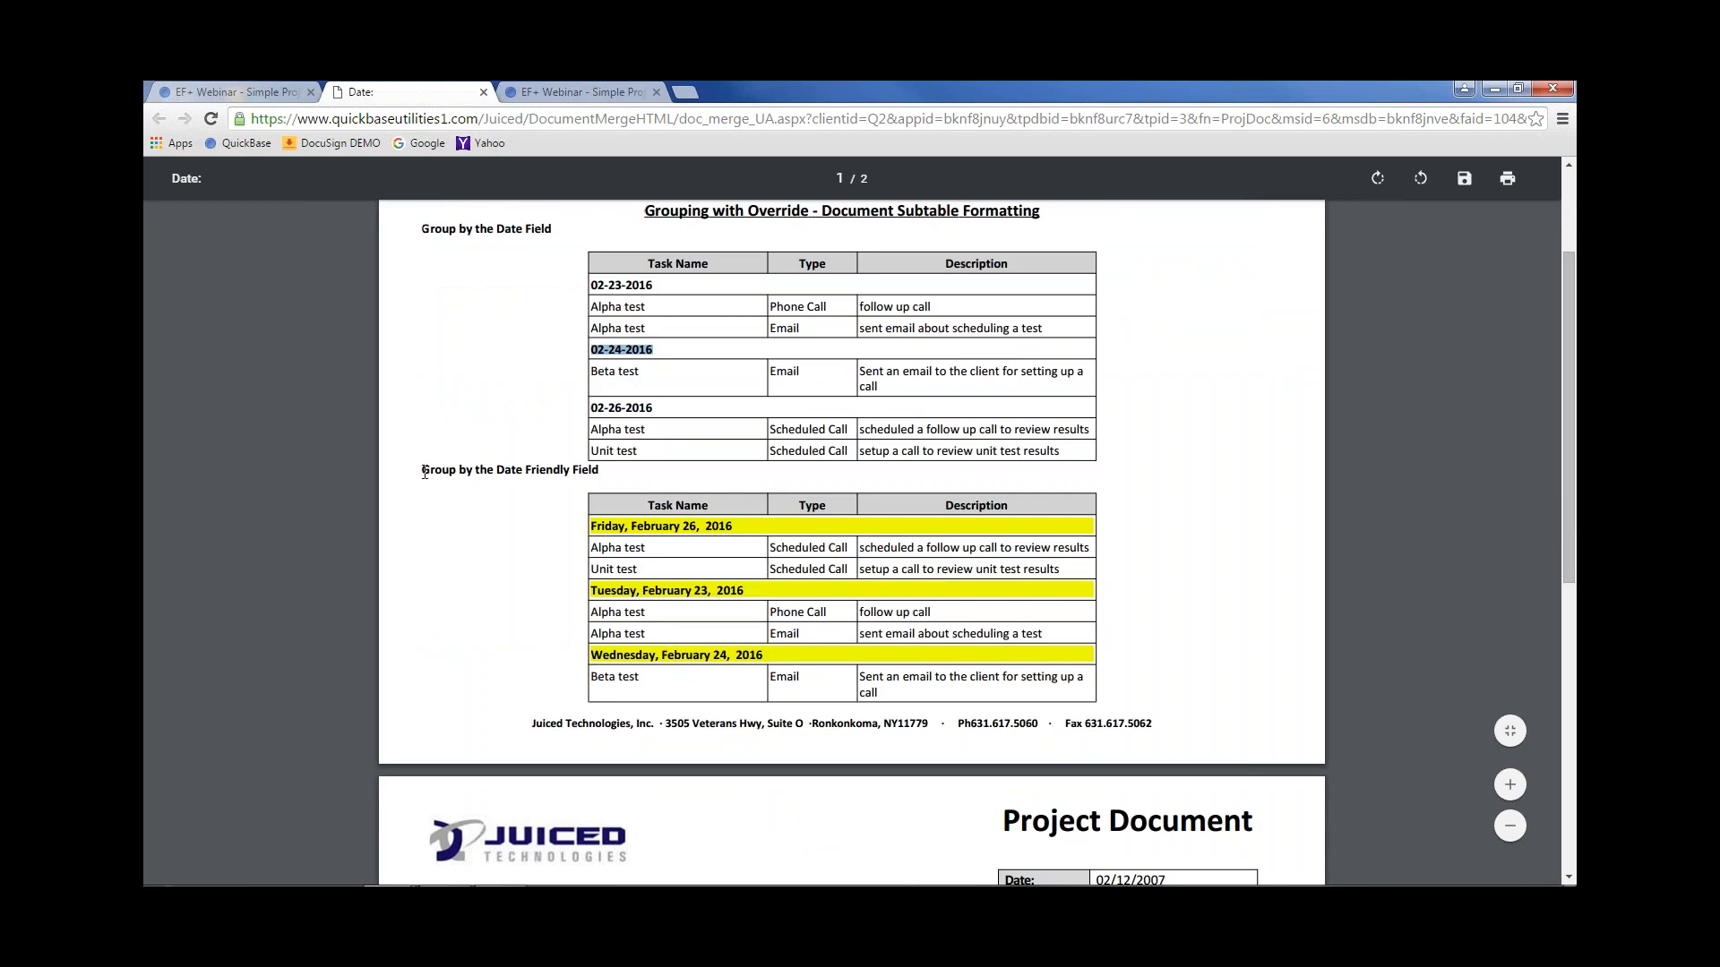
pyautogui.moveTo(422, 472); pyautogui.dragTo(598, 473)
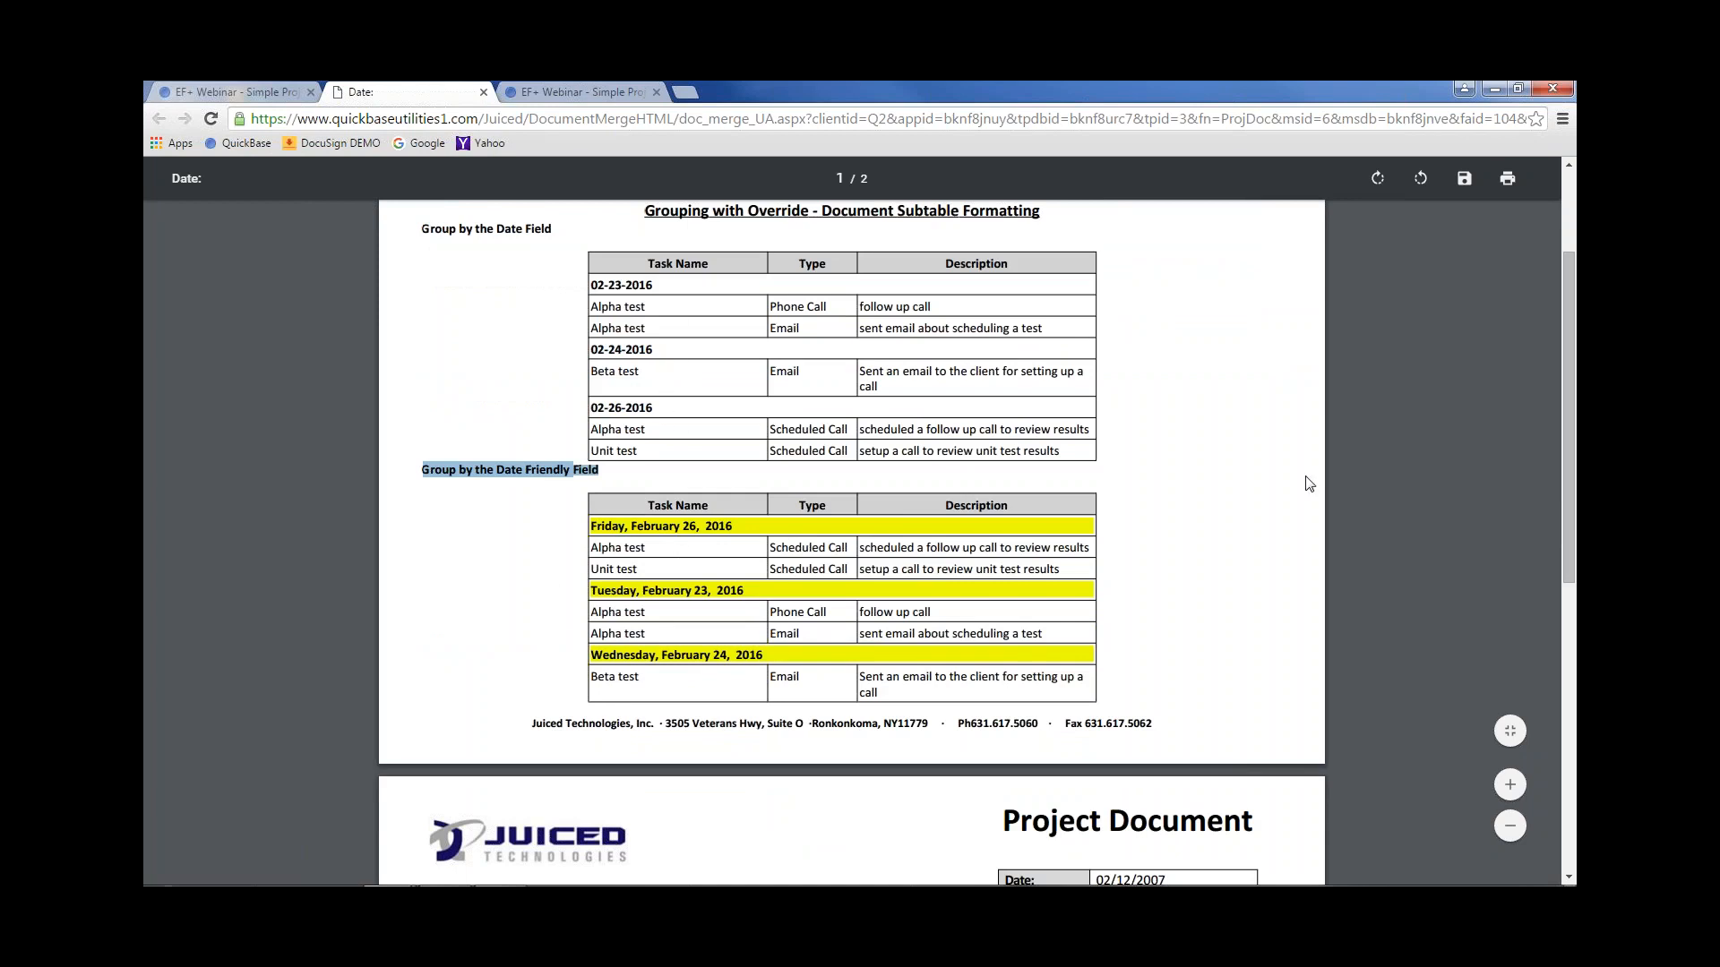
pyautogui.moveTo(1565, 464); pyautogui.dragTo(1561, 695)
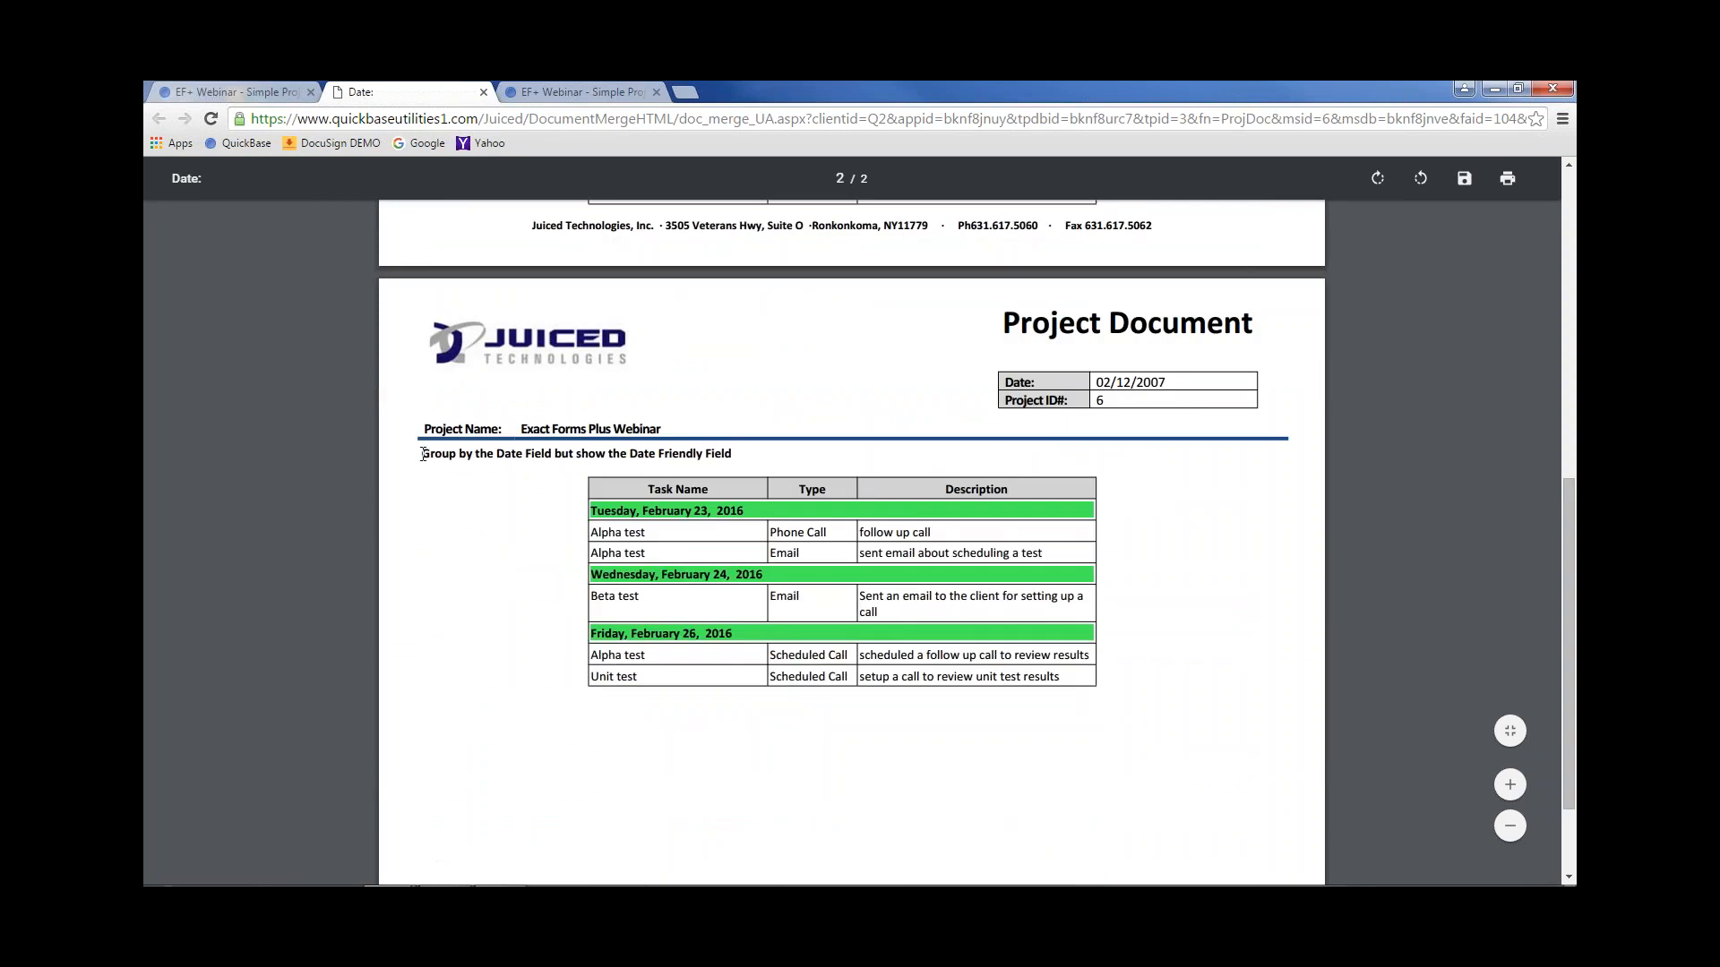
pyautogui.moveTo(422, 454); pyautogui.dragTo(732, 457)
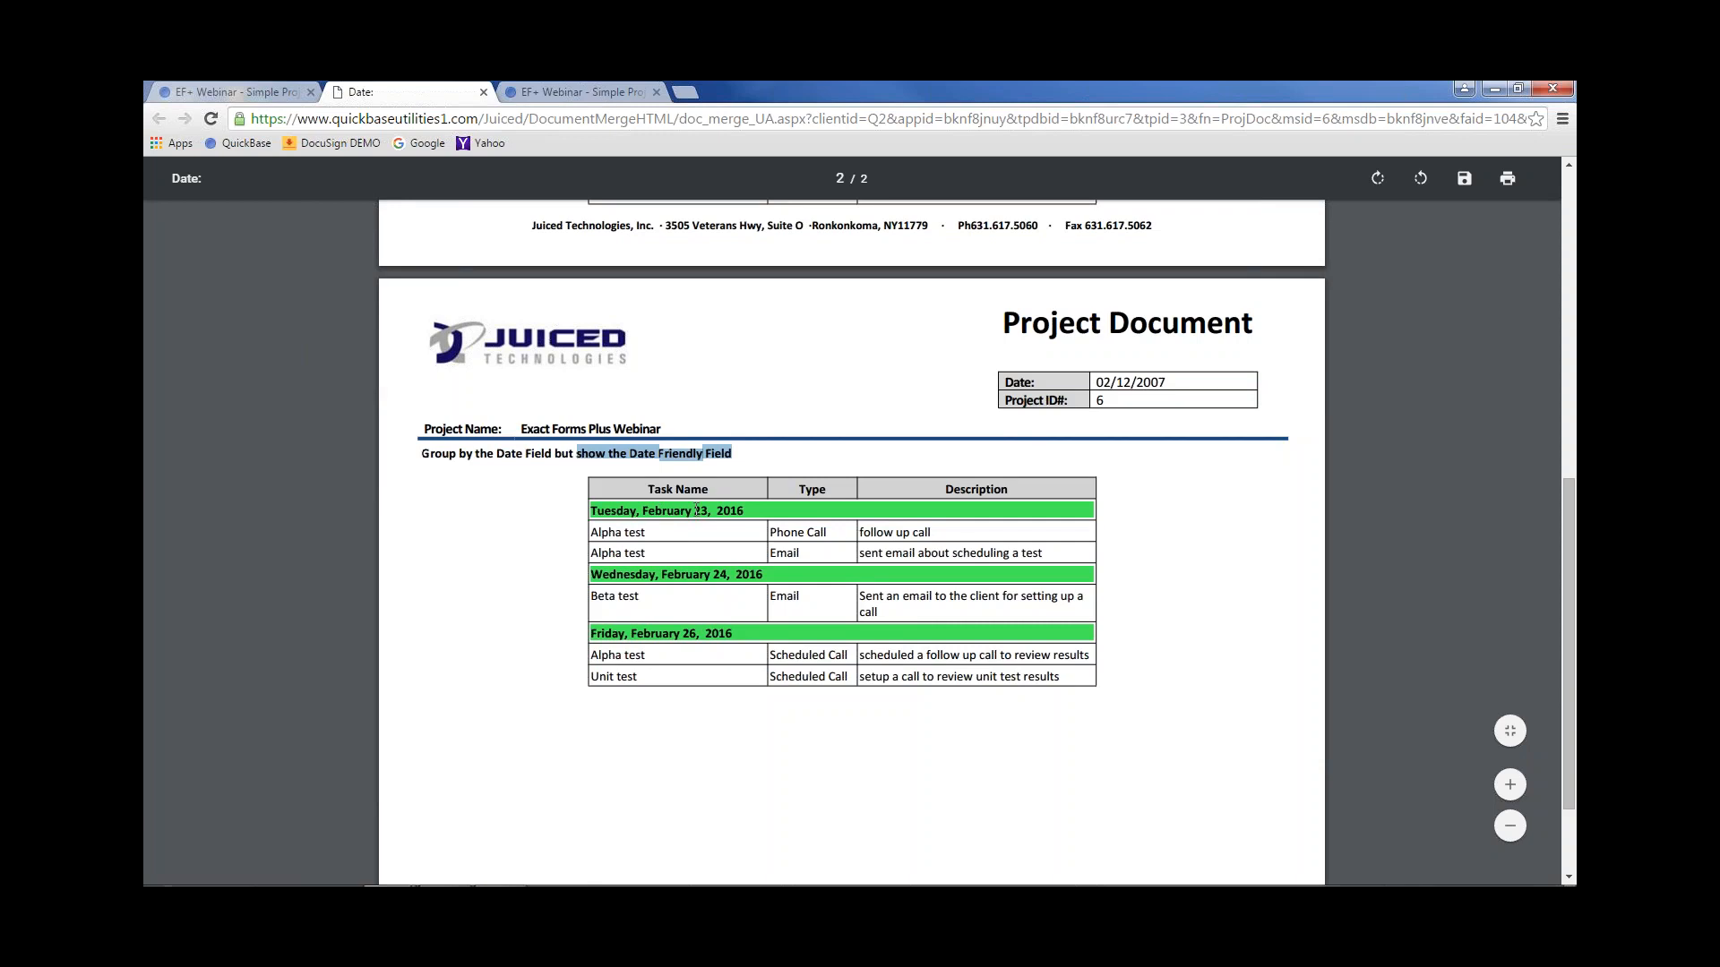
pyautogui.click(483, 92)
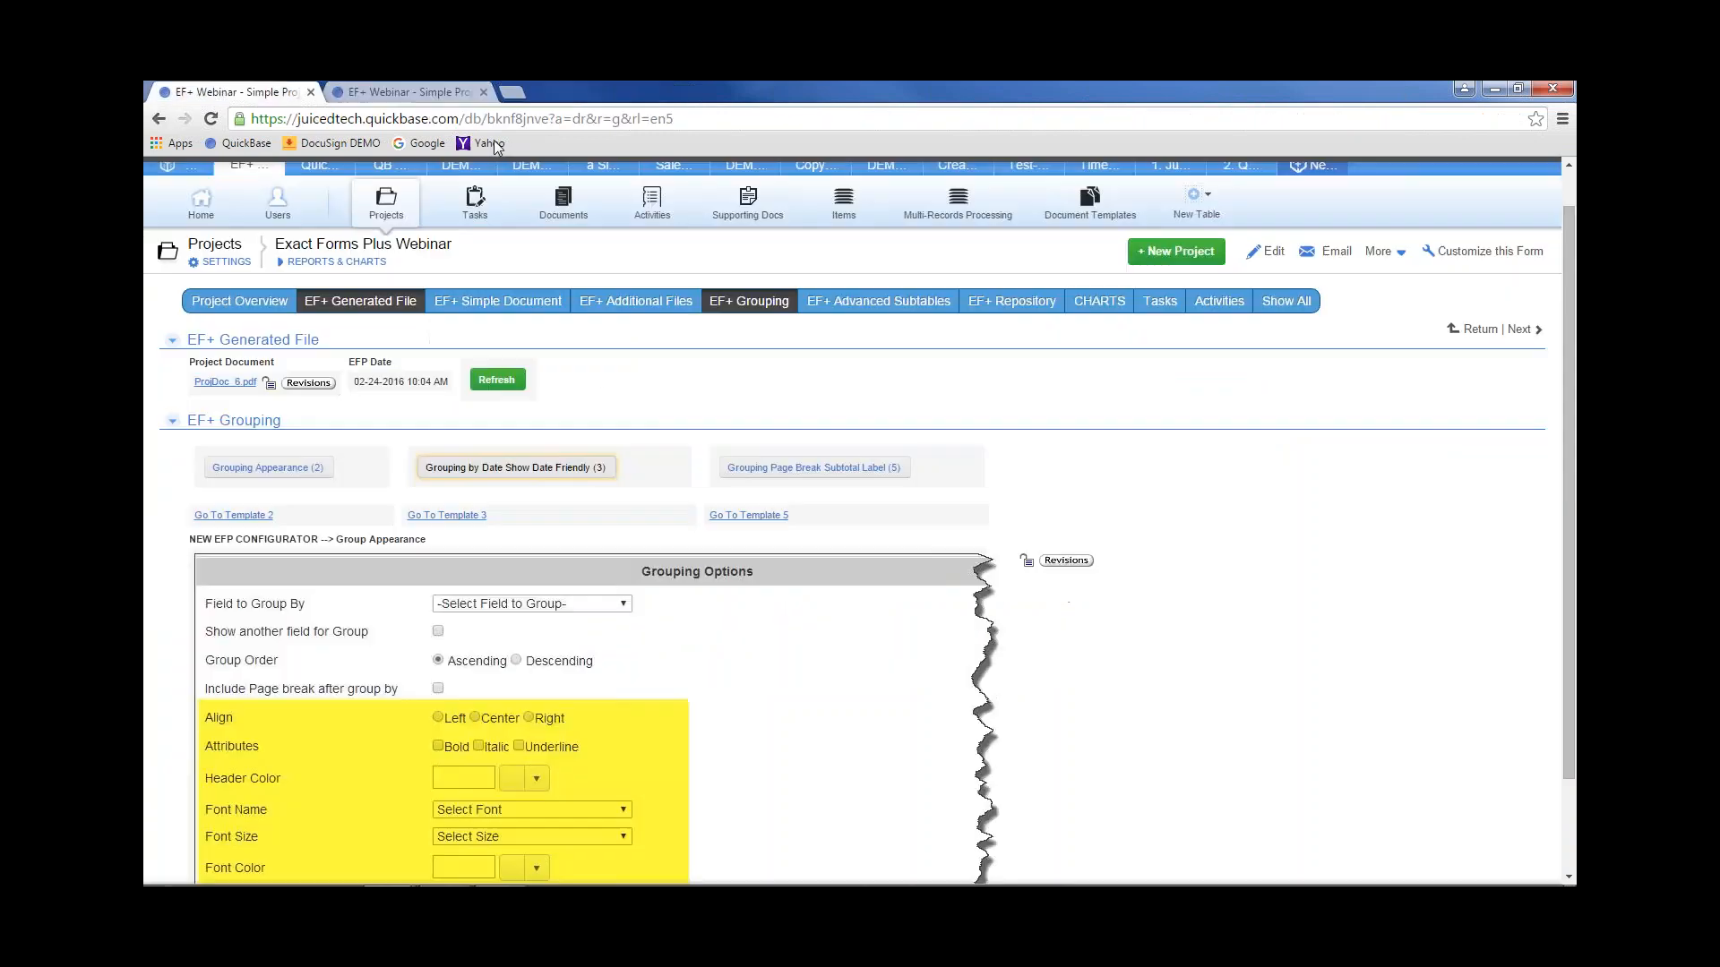
# From Template 3, open the BETA configuration of the "Activities grouped by date show date friendly" subtable
pyautogui.click(468, 518)
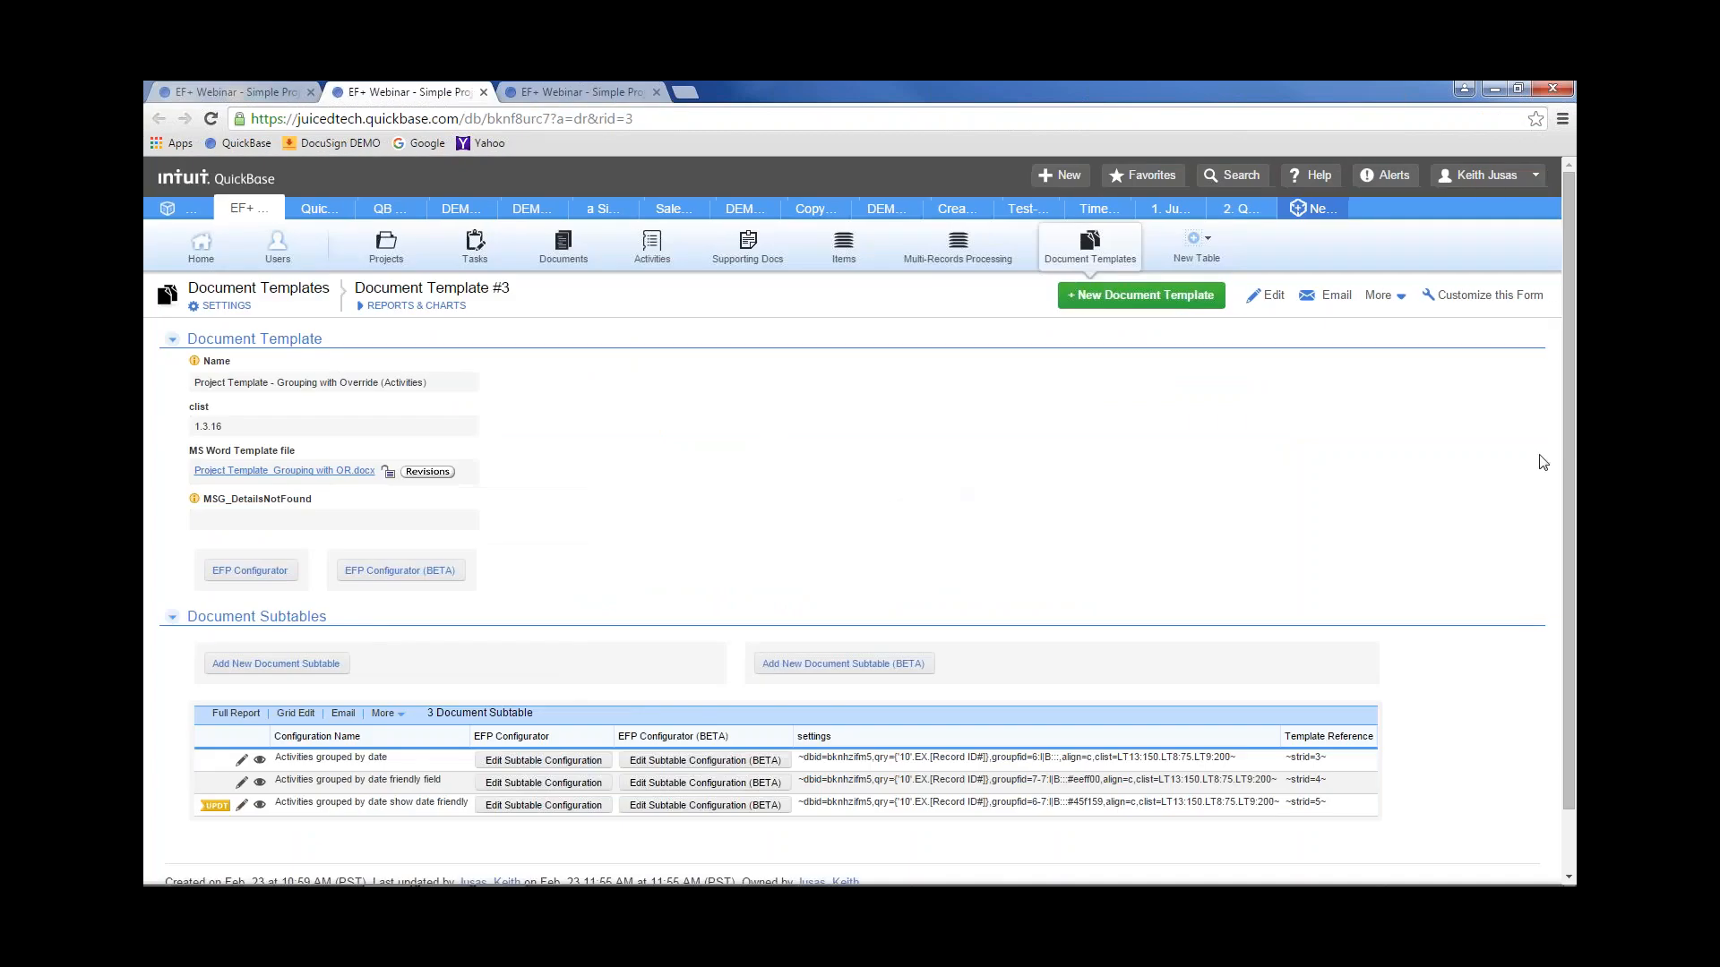
pyautogui.scroll(-1, 1564, 453)
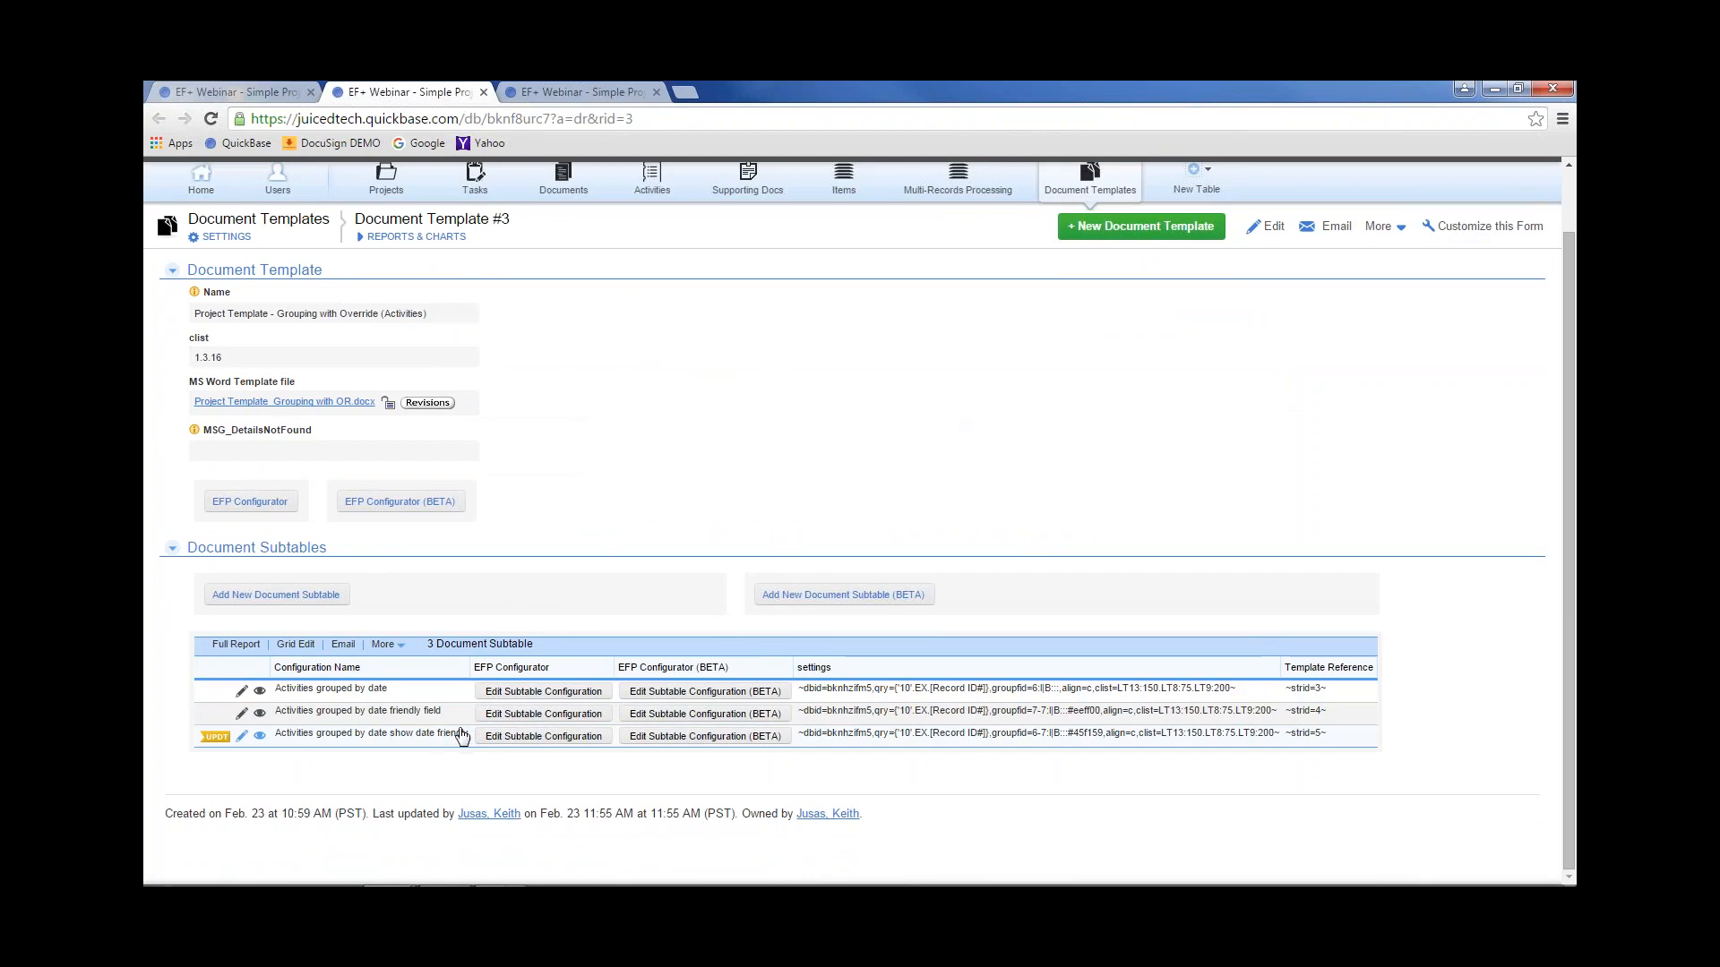
pyautogui.click(659, 736)
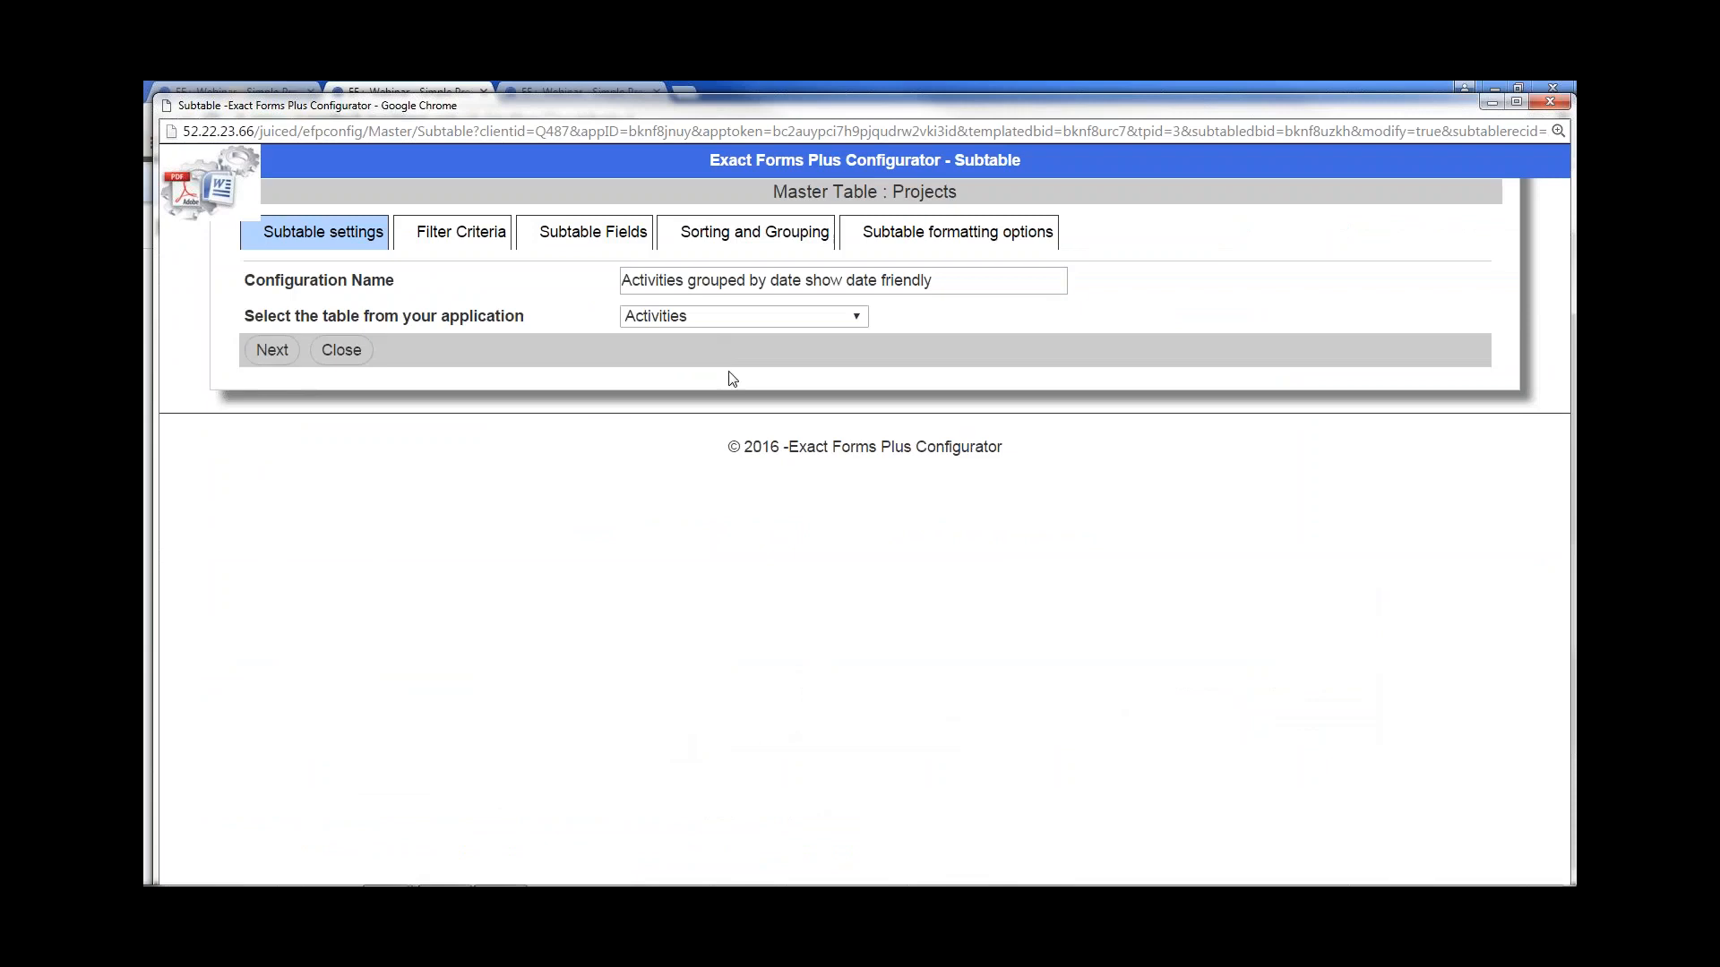
# Open the subtable's sorting and grouping settings and review the fields available to display for the group
pyautogui.click(755, 232)
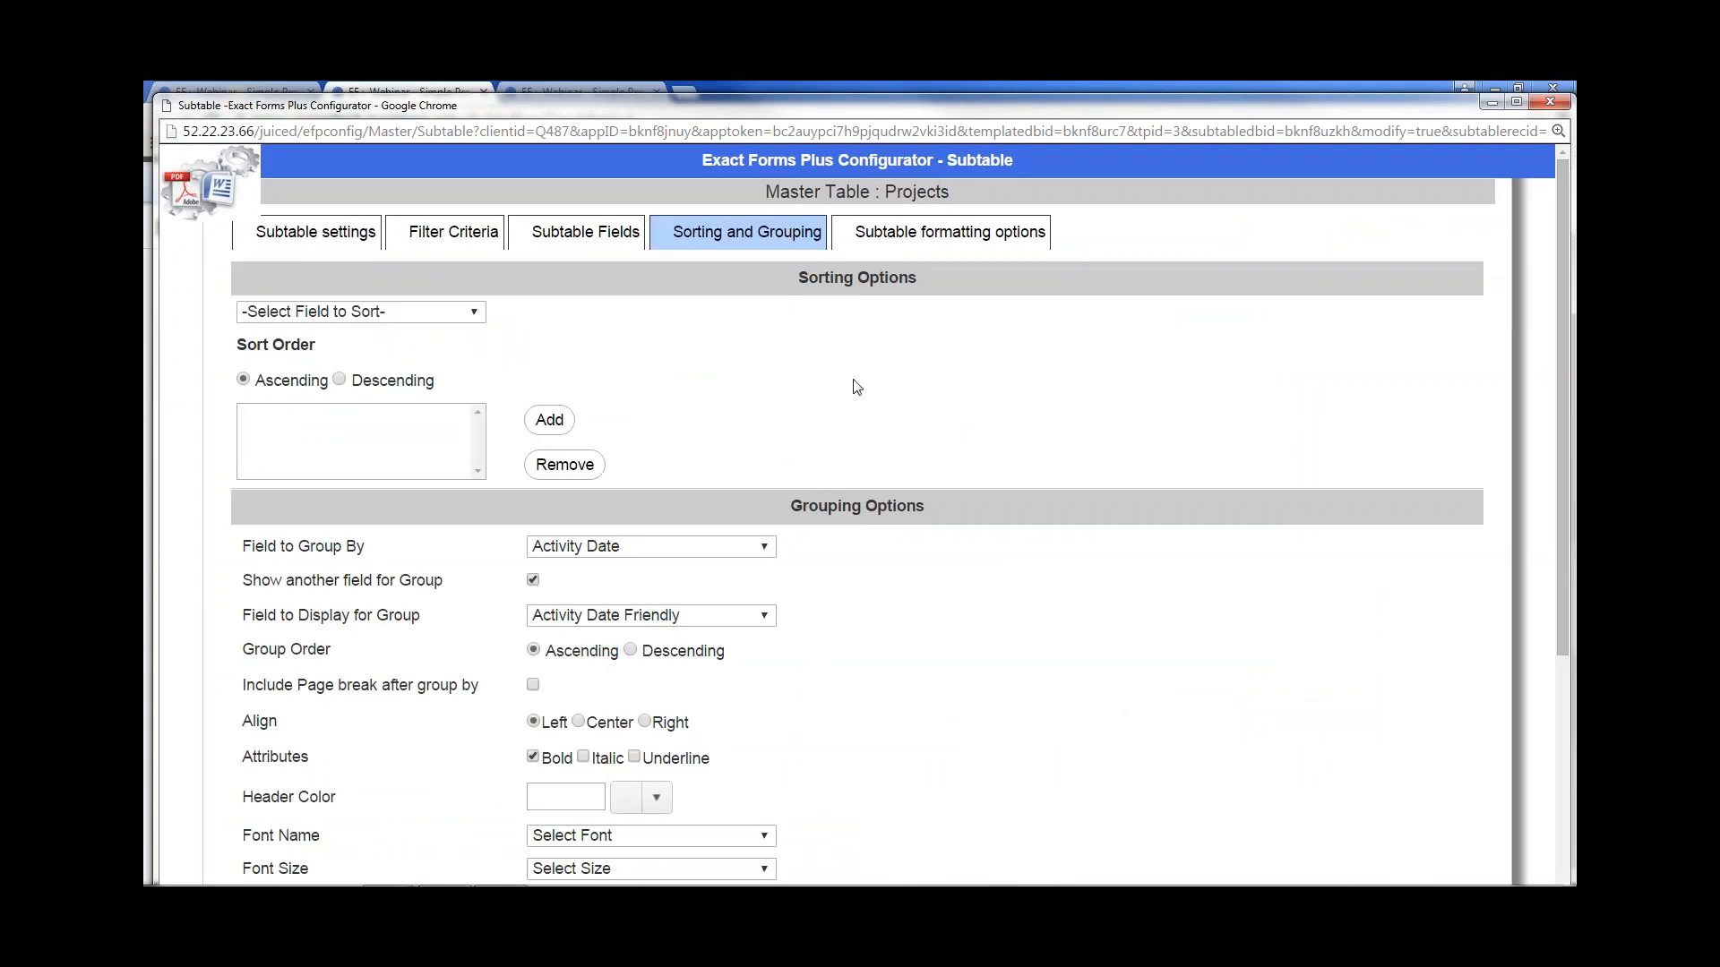
pyautogui.moveTo(1561, 380); pyautogui.dragTo(1554, 525)
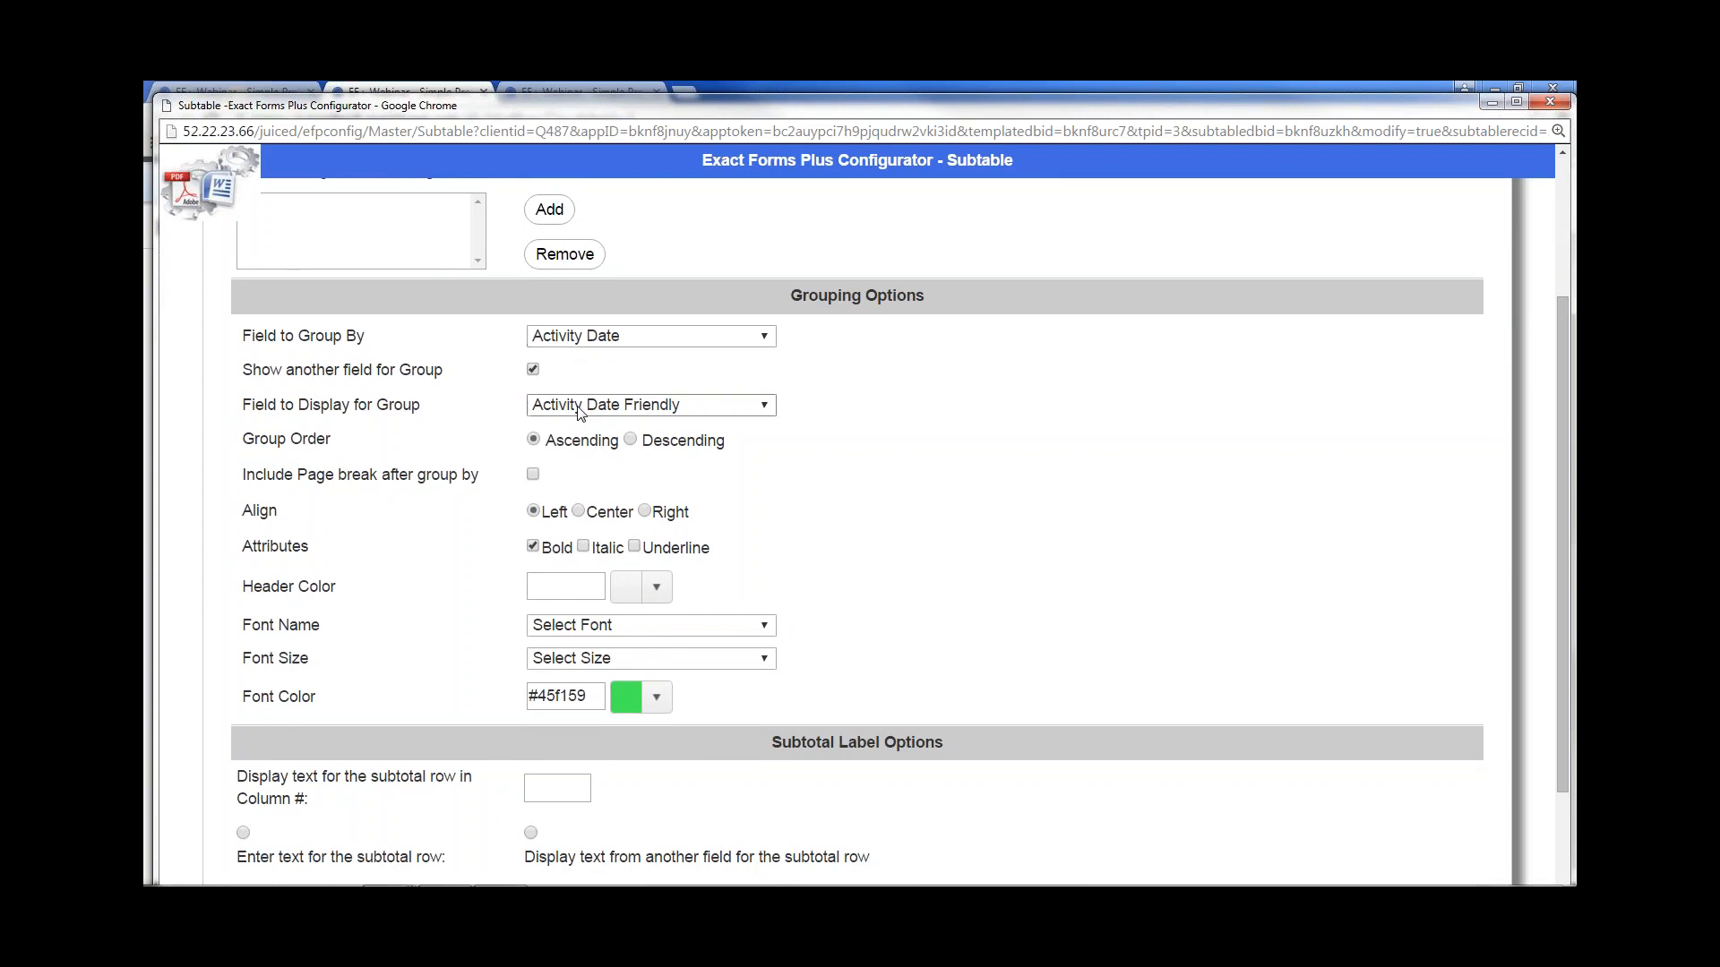
pyautogui.click(765, 408)
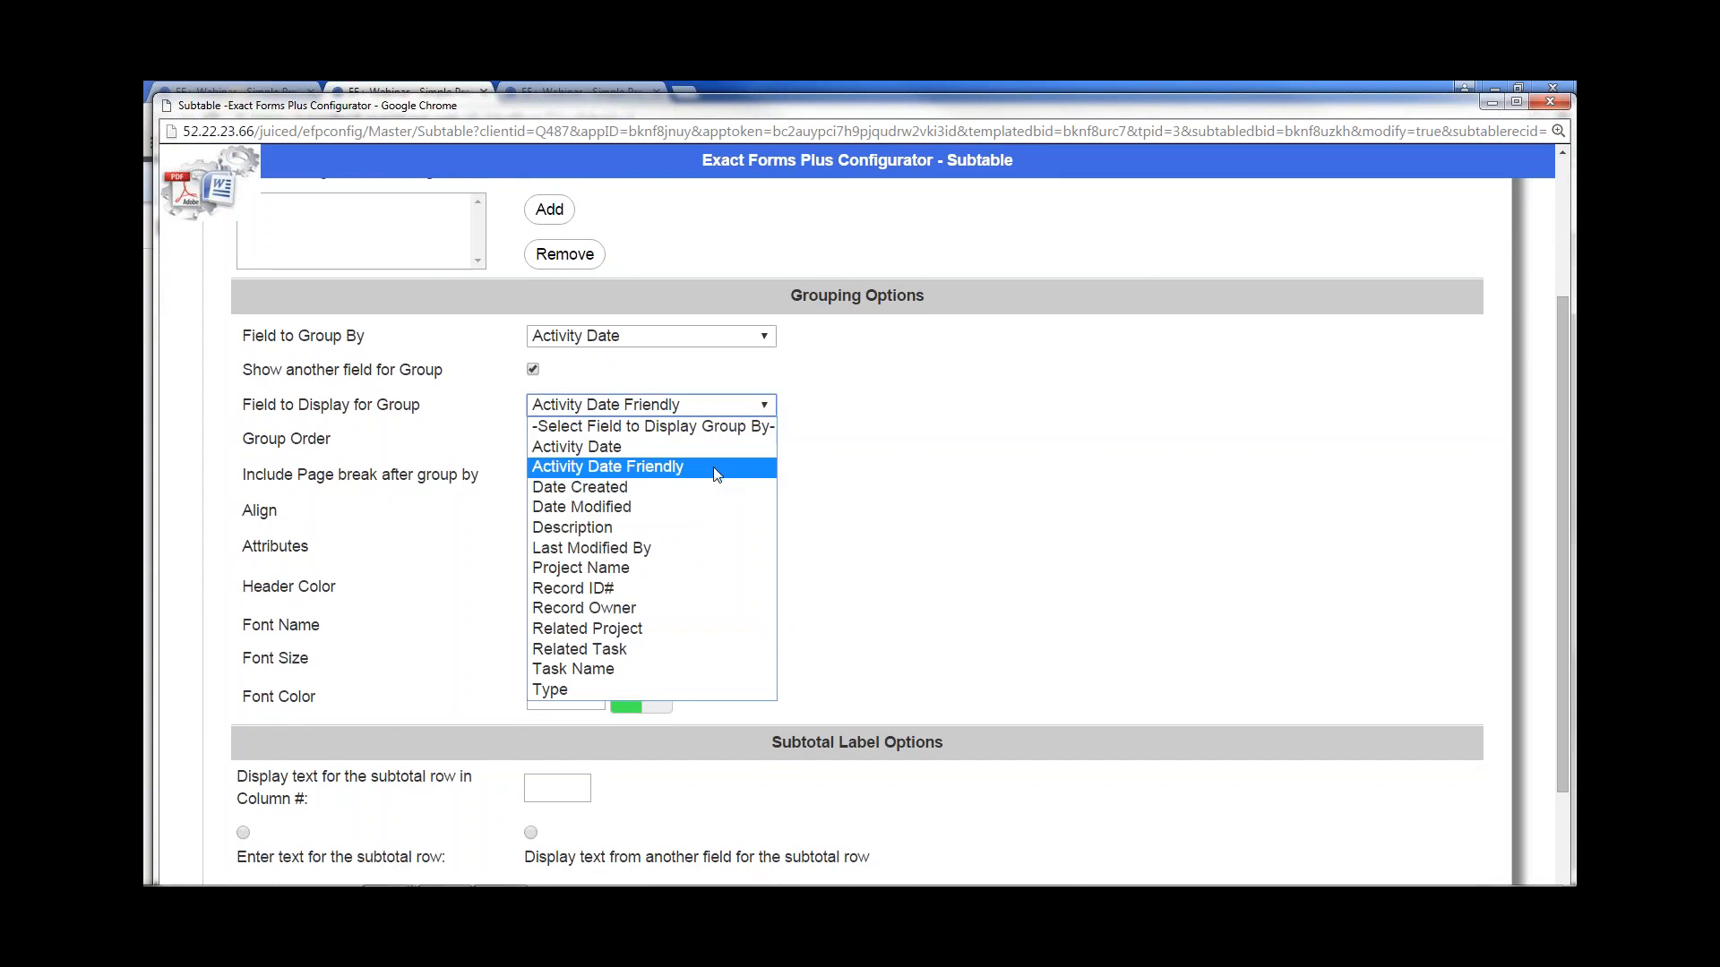
pyautogui.click(627, 377)
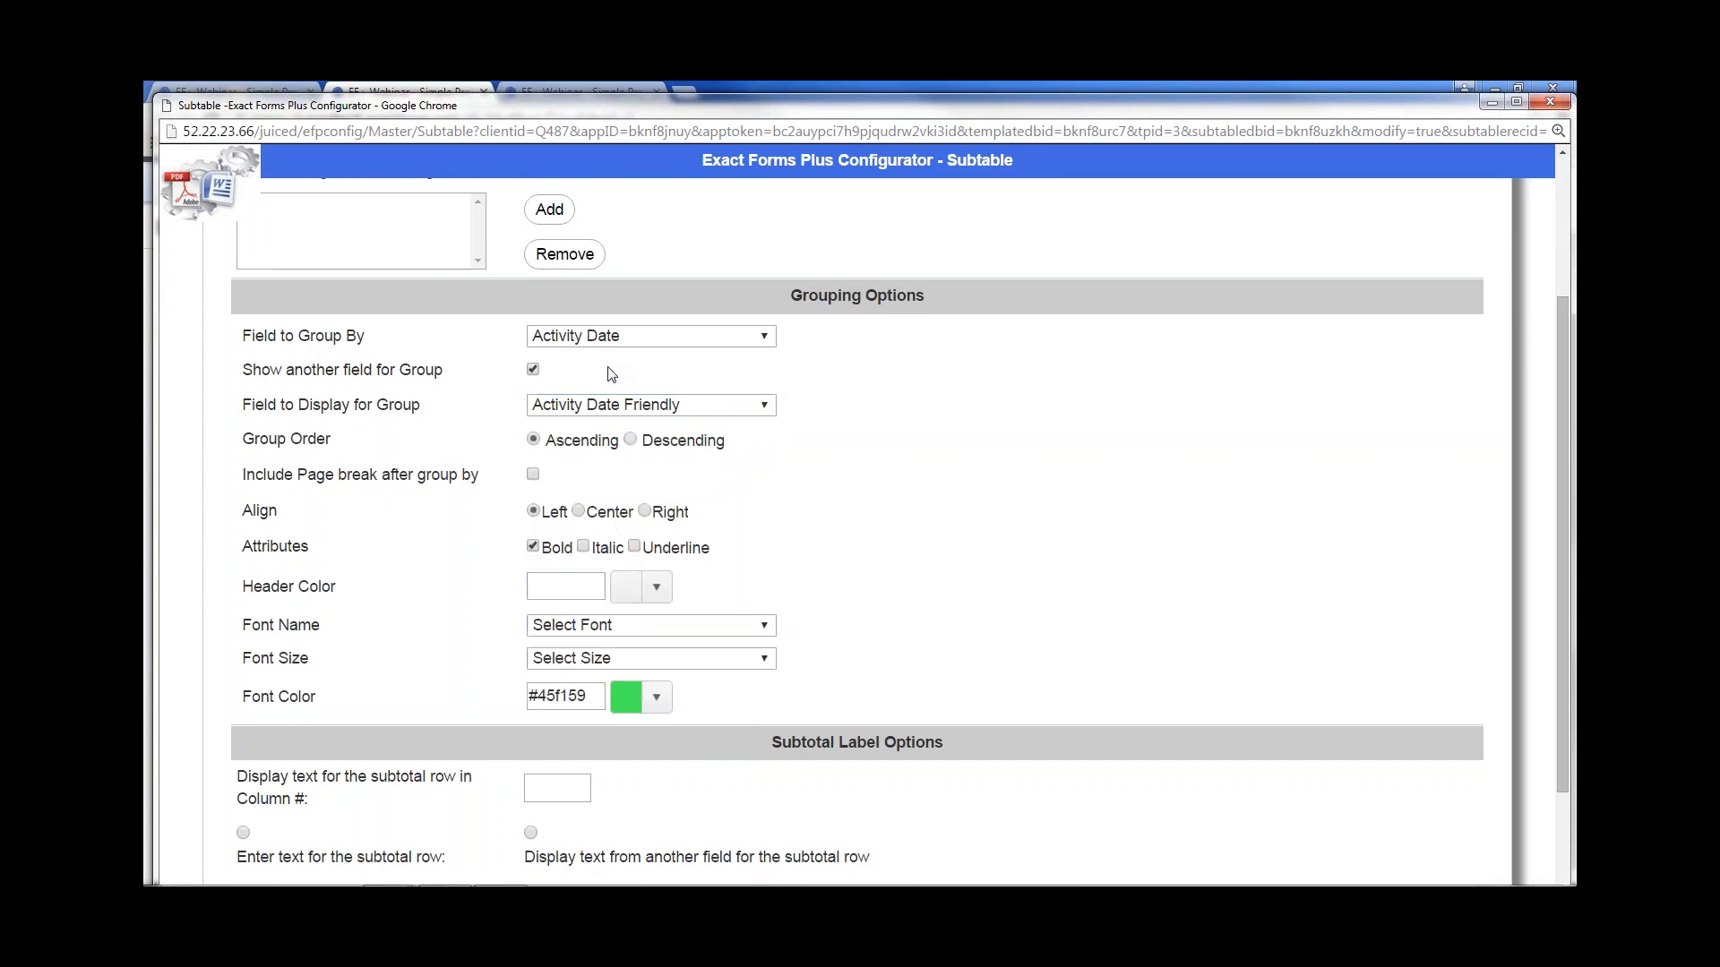
# Turn the option to show another field for the group off and back on, and leave the configuration without saving
pyautogui.click(534, 371)
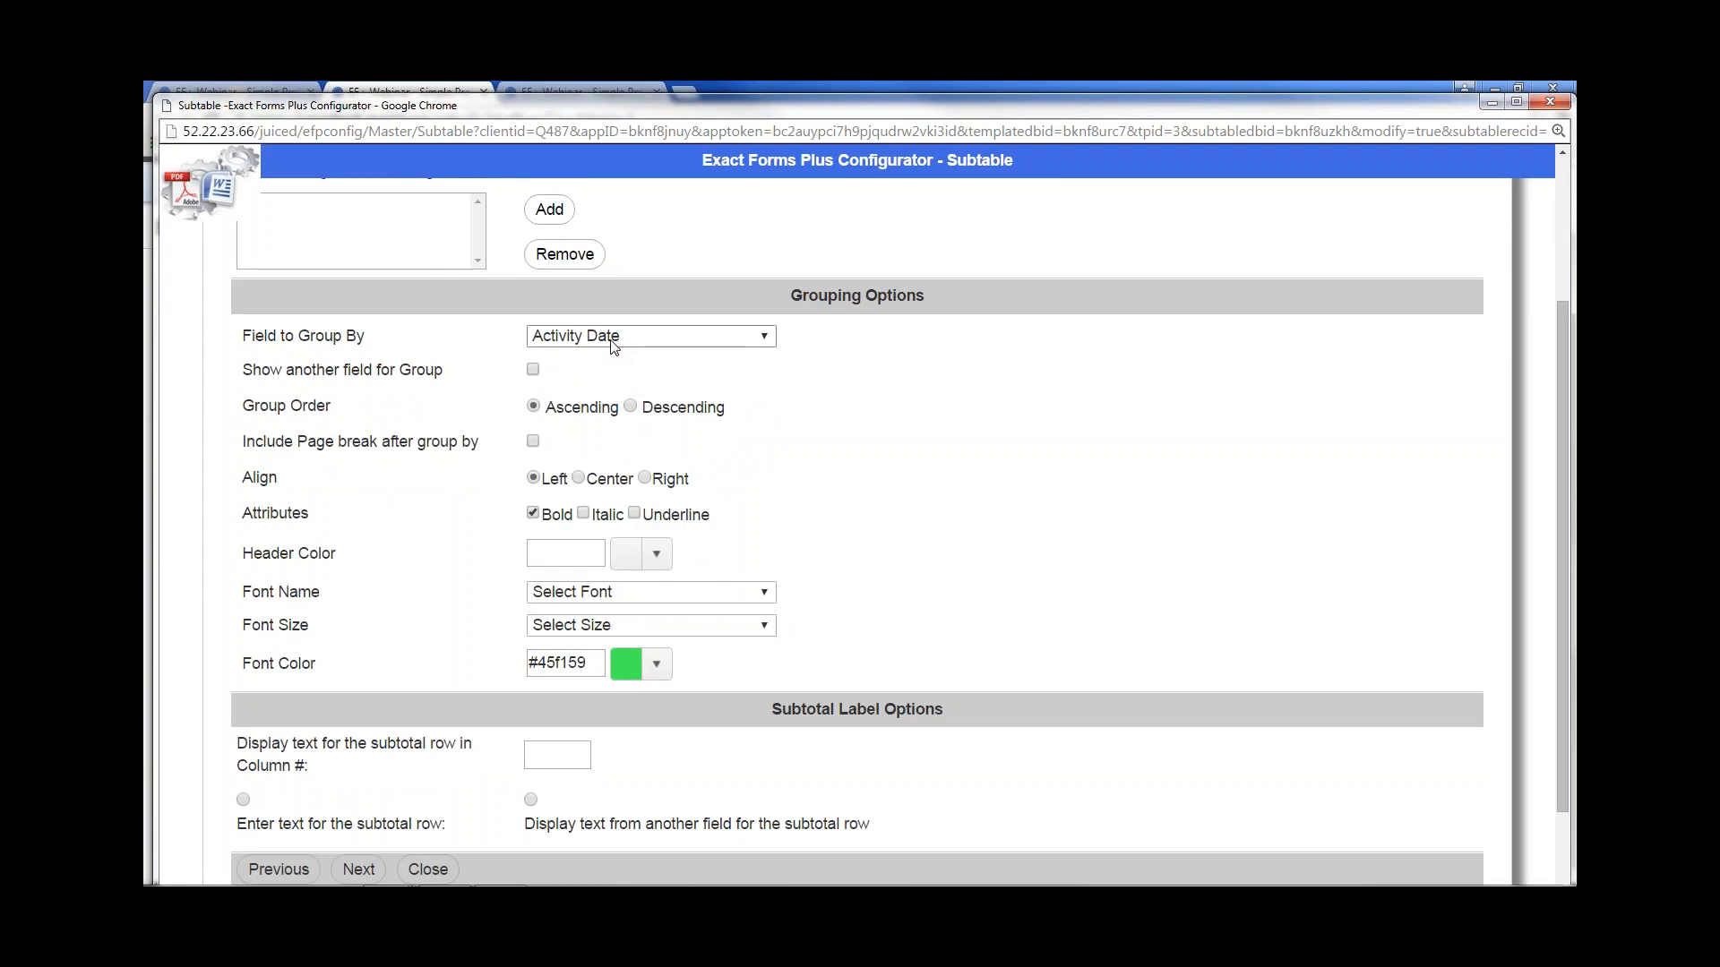
pyautogui.click(533, 370)
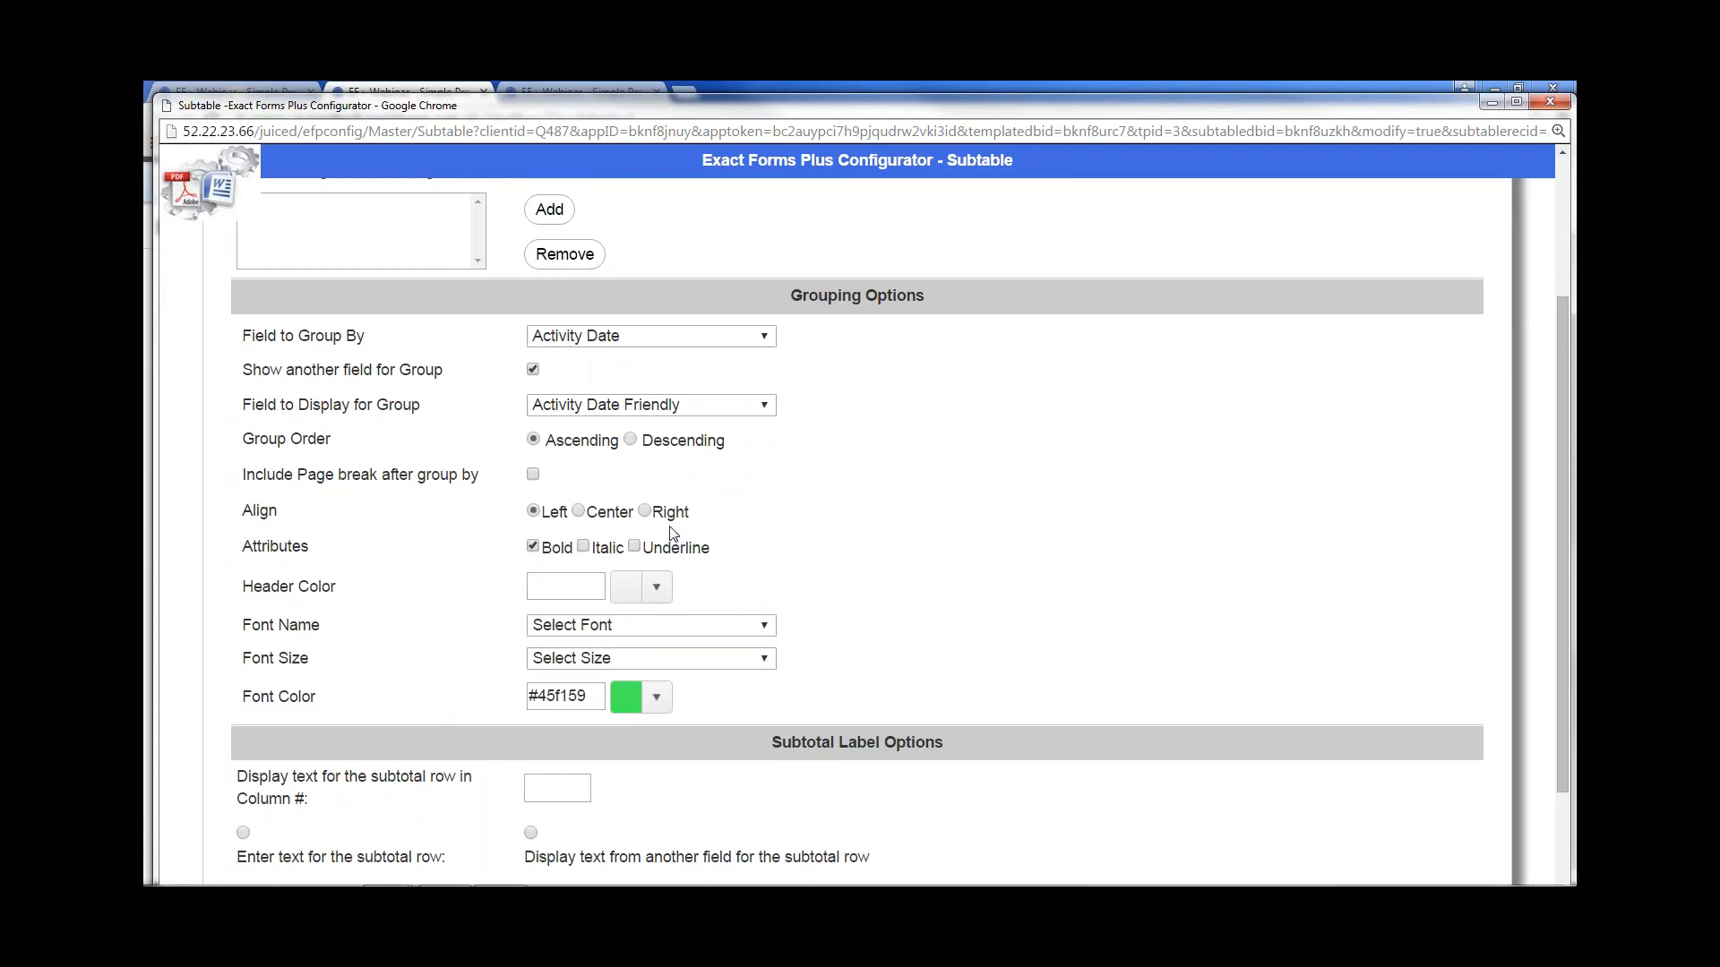
pyautogui.click(1551, 104)
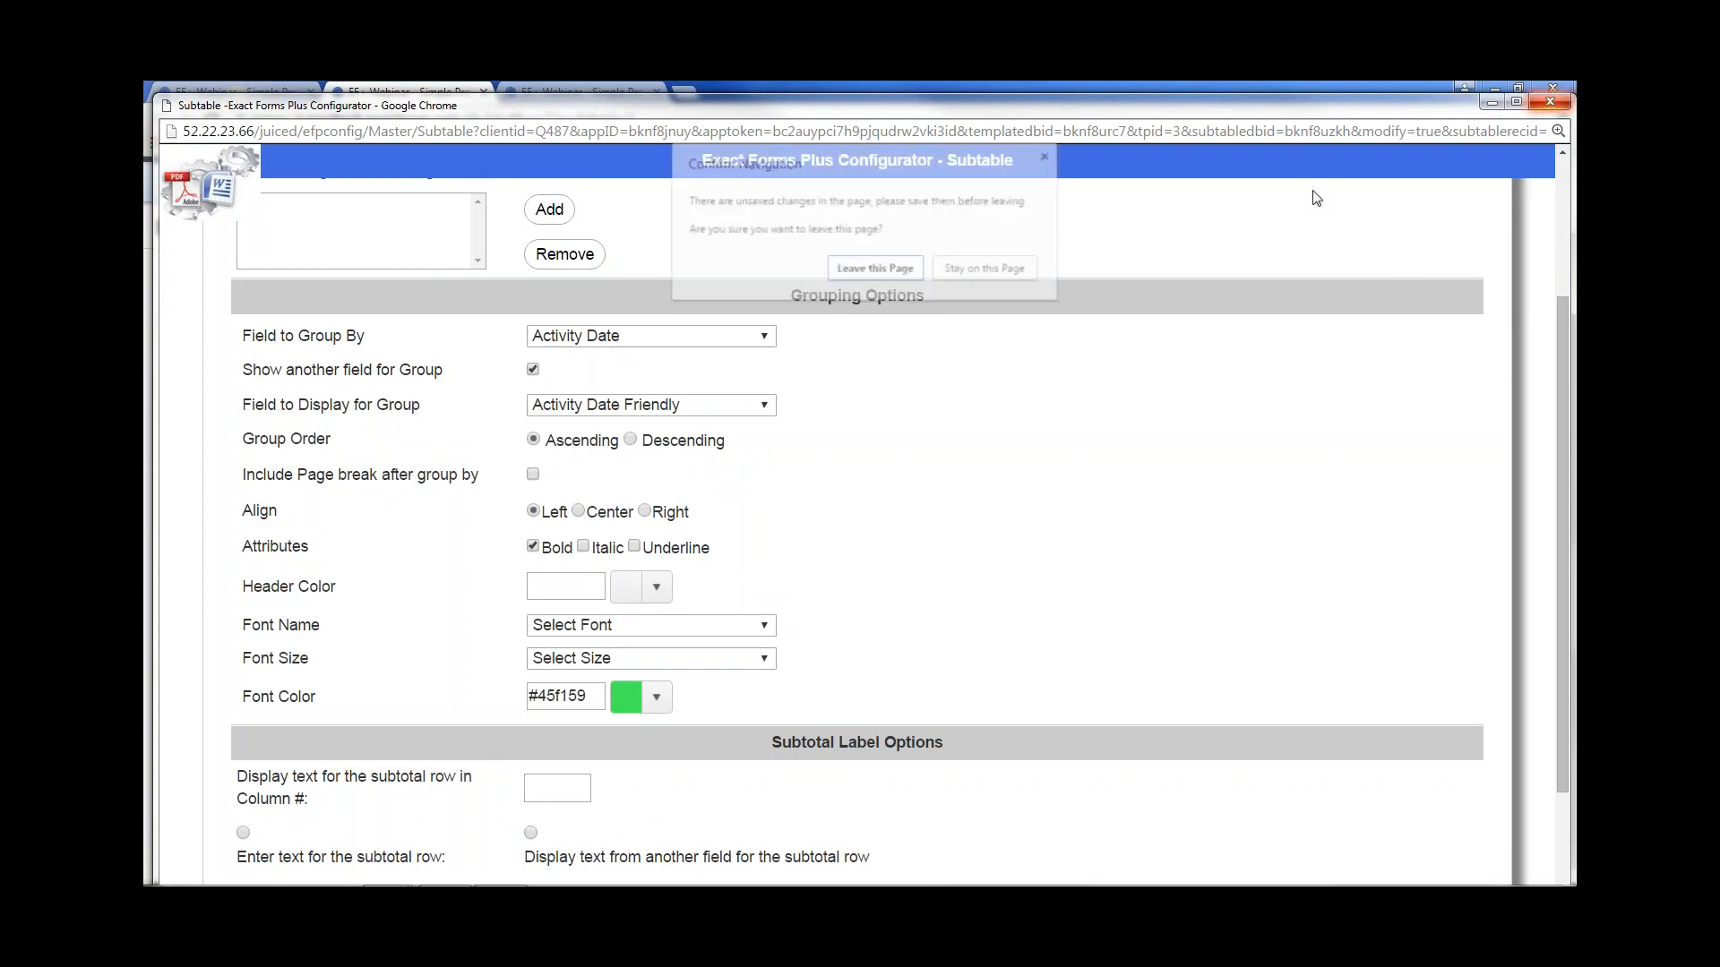
pyautogui.click(912, 269)
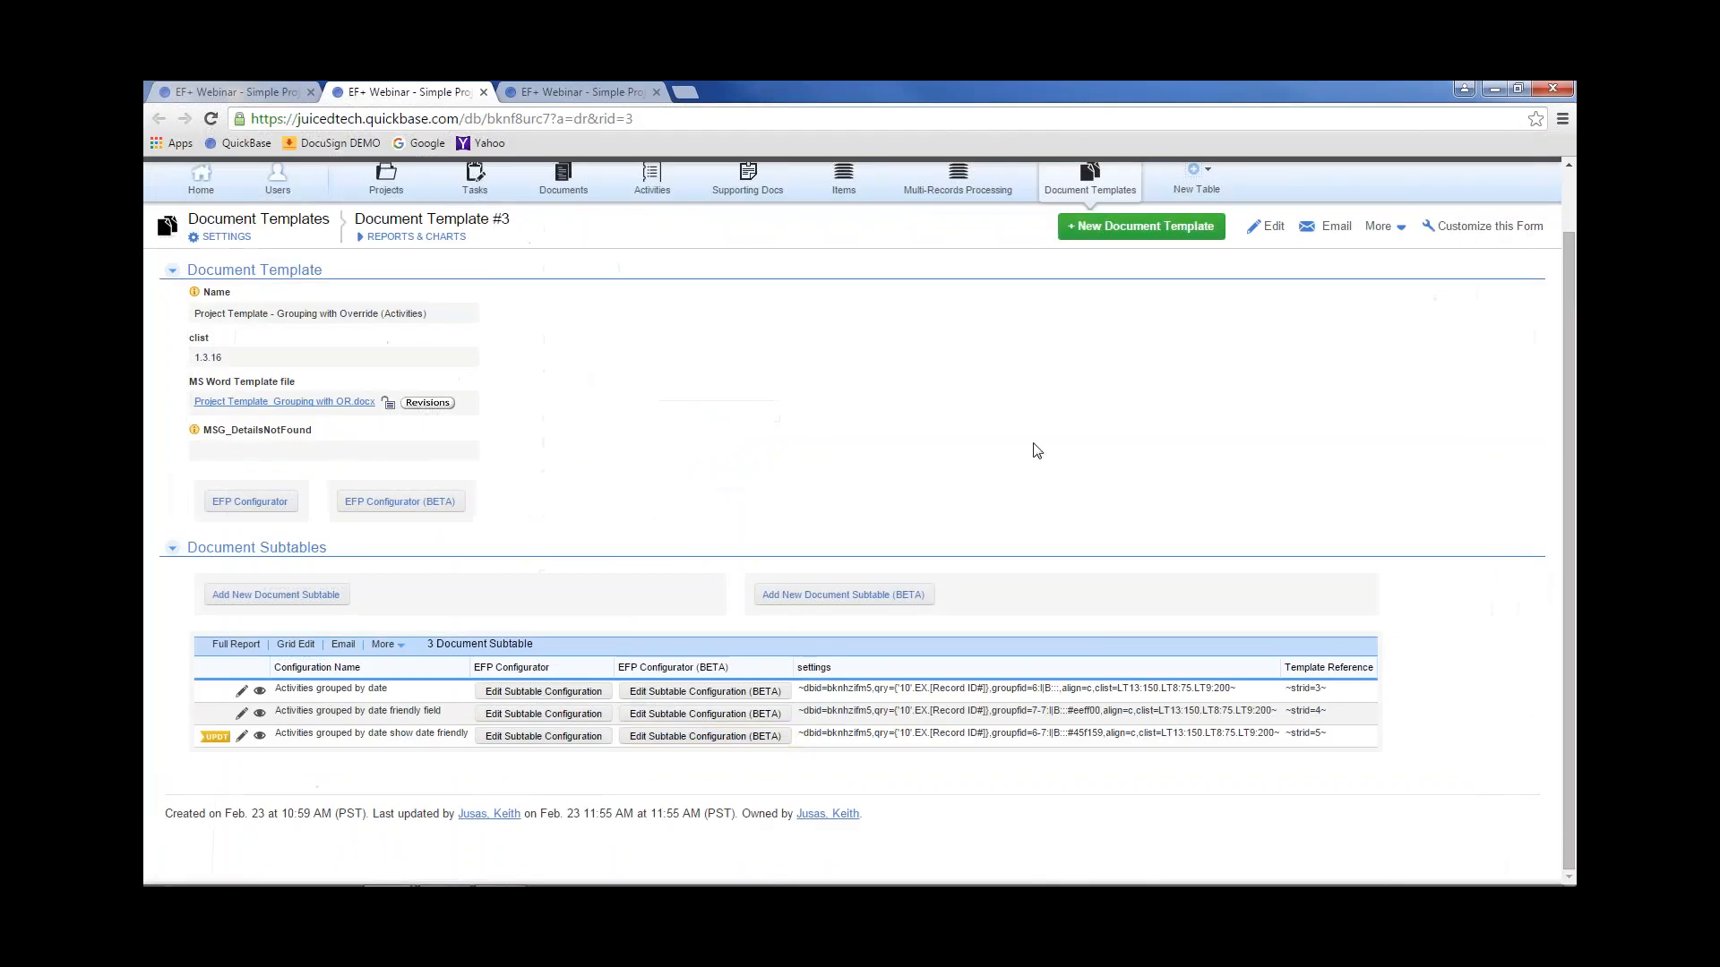
# Return to the Exact Forms Plus Webinar project record and close the two open document template pages
pyautogui.click(287, 93)
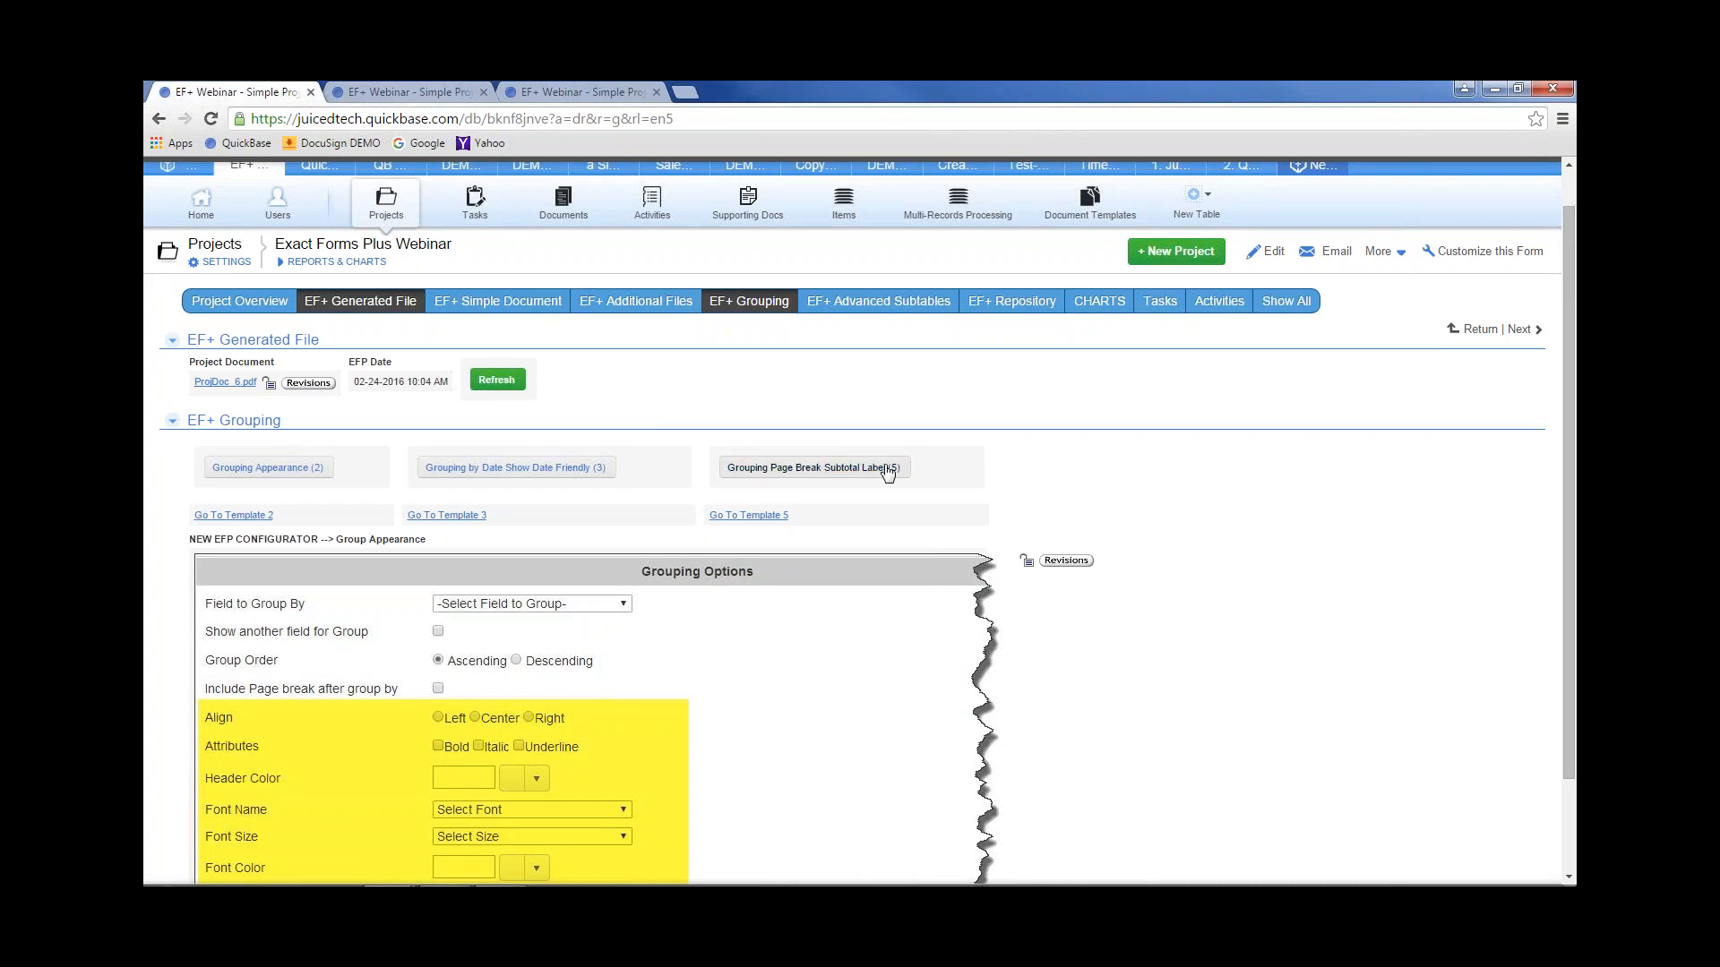
pyautogui.click(657, 92)
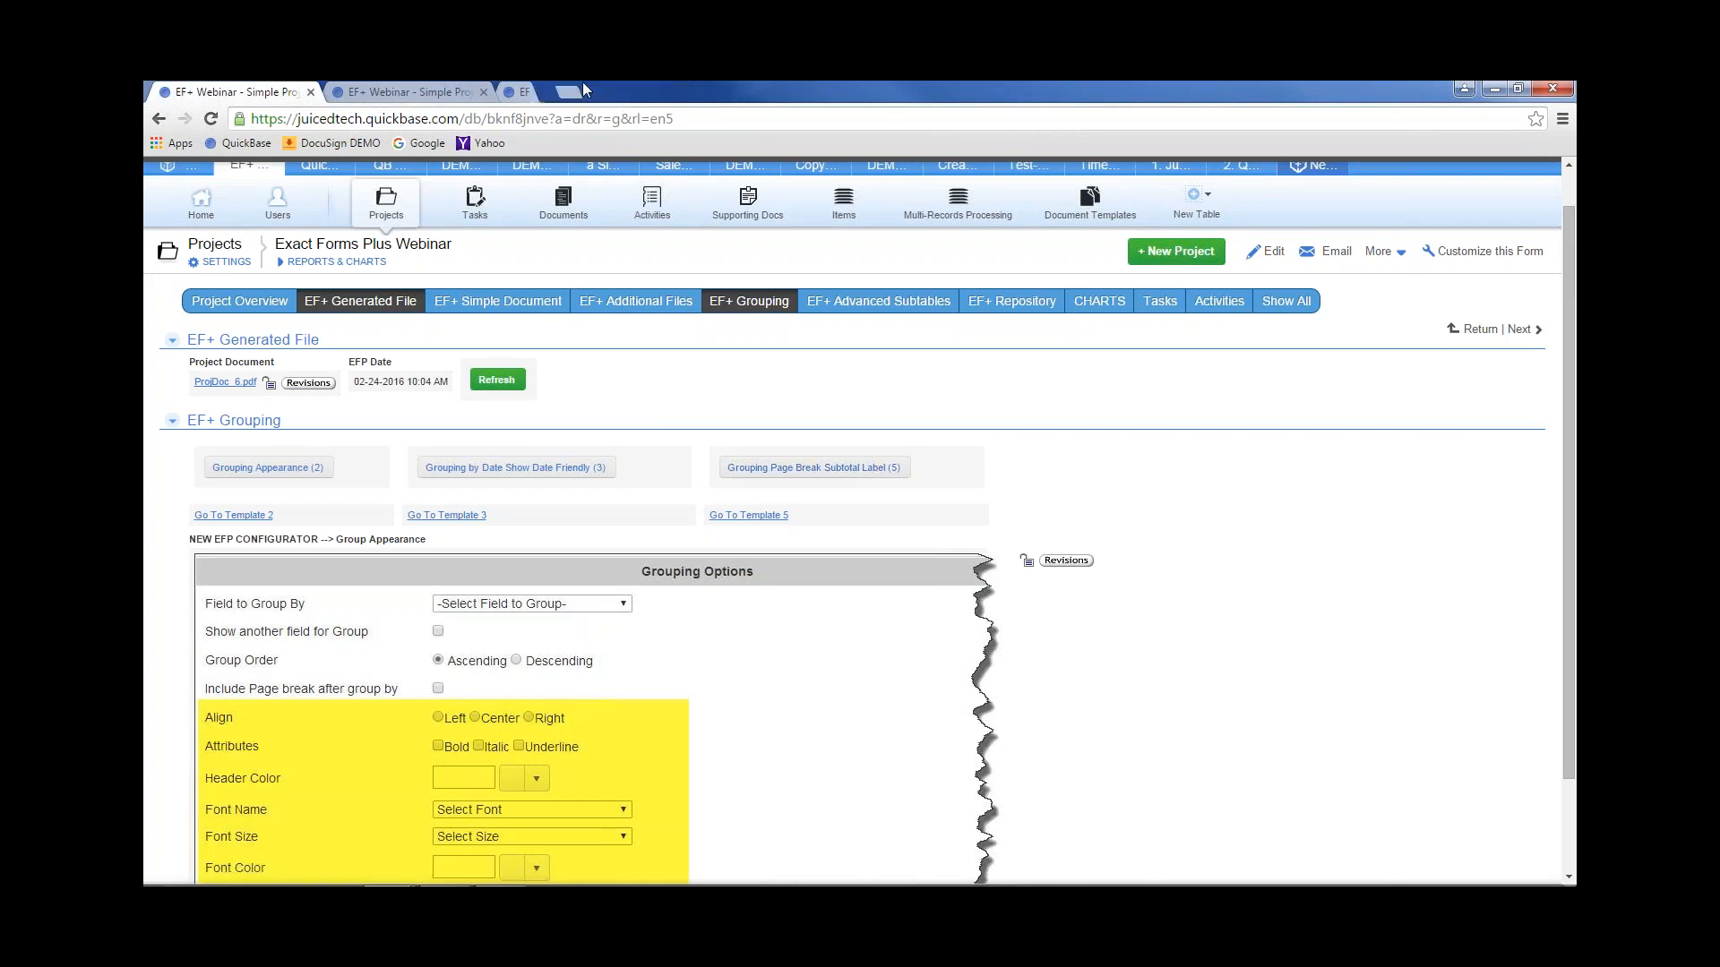
pyautogui.click(484, 93)
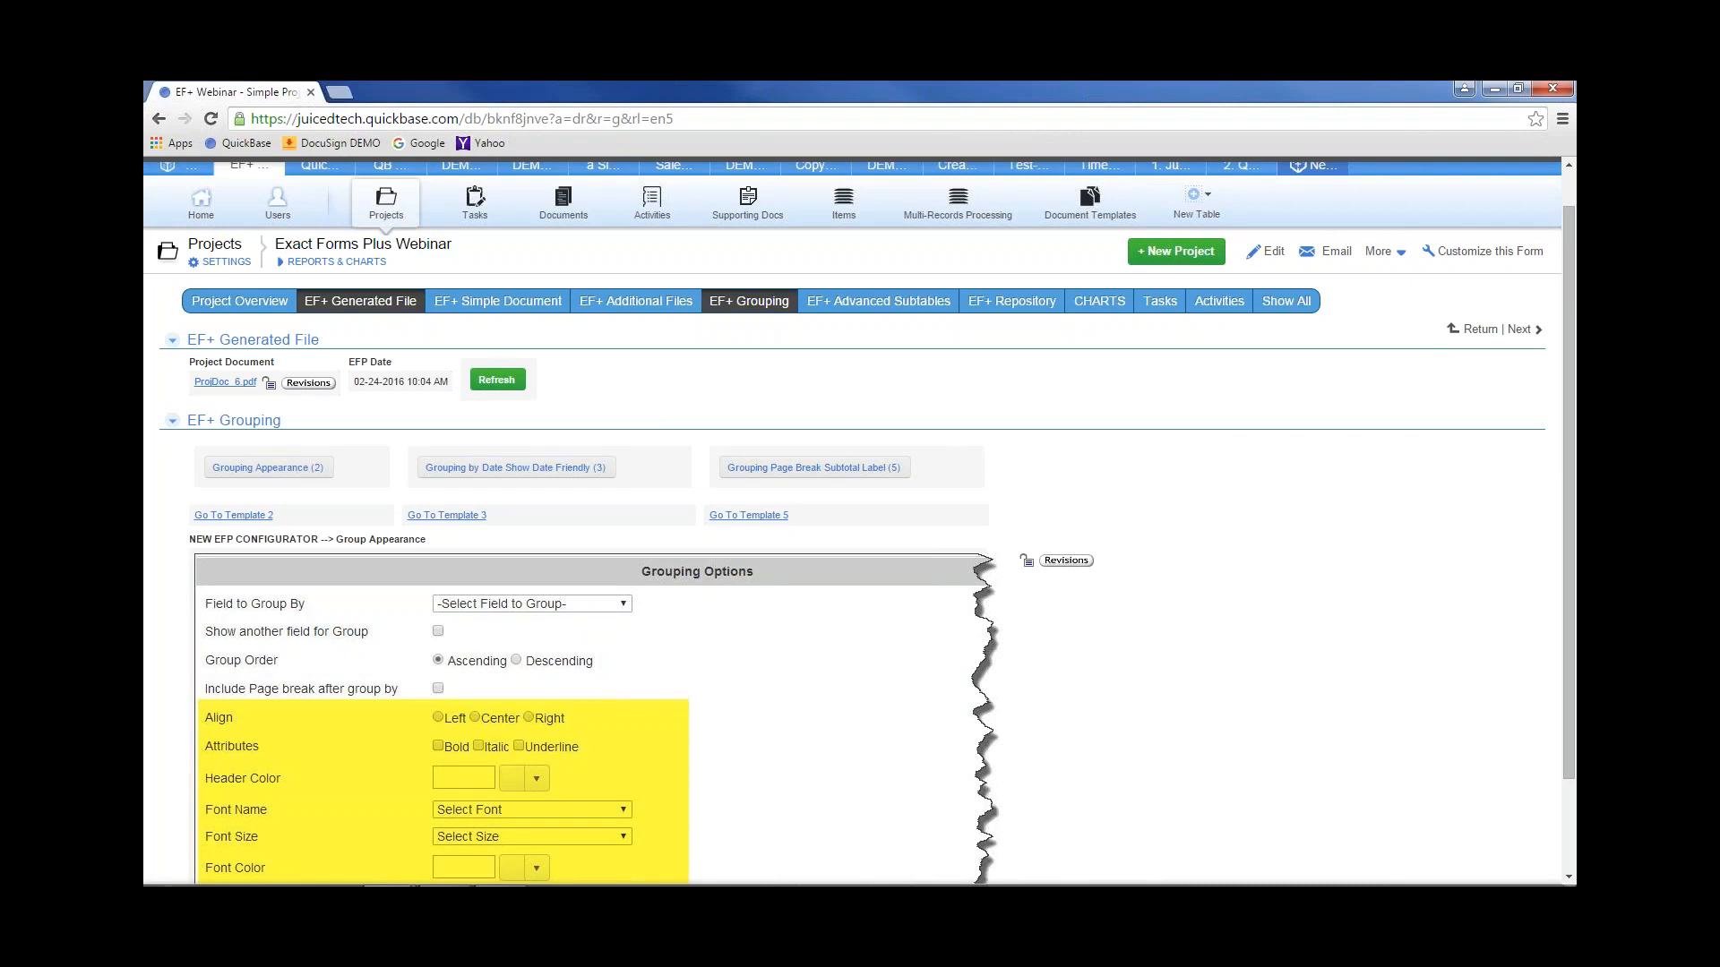
# Generate the Grouping Page Break Subtotal Label (5) document and examine its page break heading and constant subtotal label
pyautogui.click(807, 468)
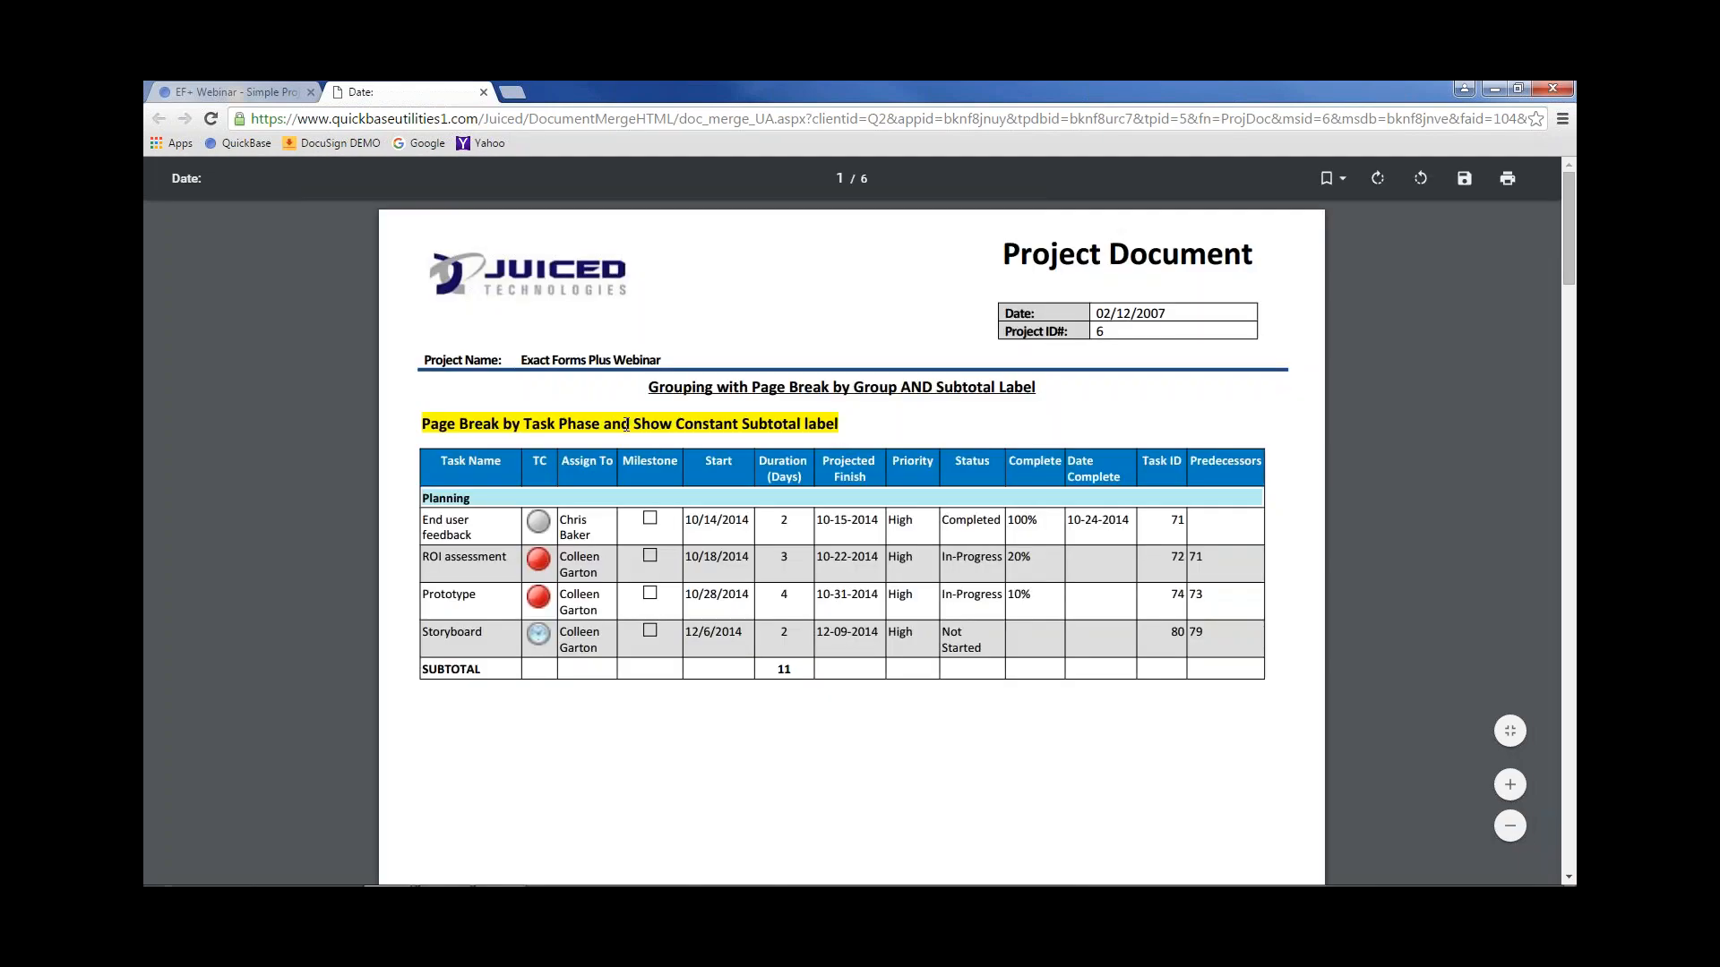
pyautogui.moveTo(425, 422); pyautogui.dragTo(602, 432)
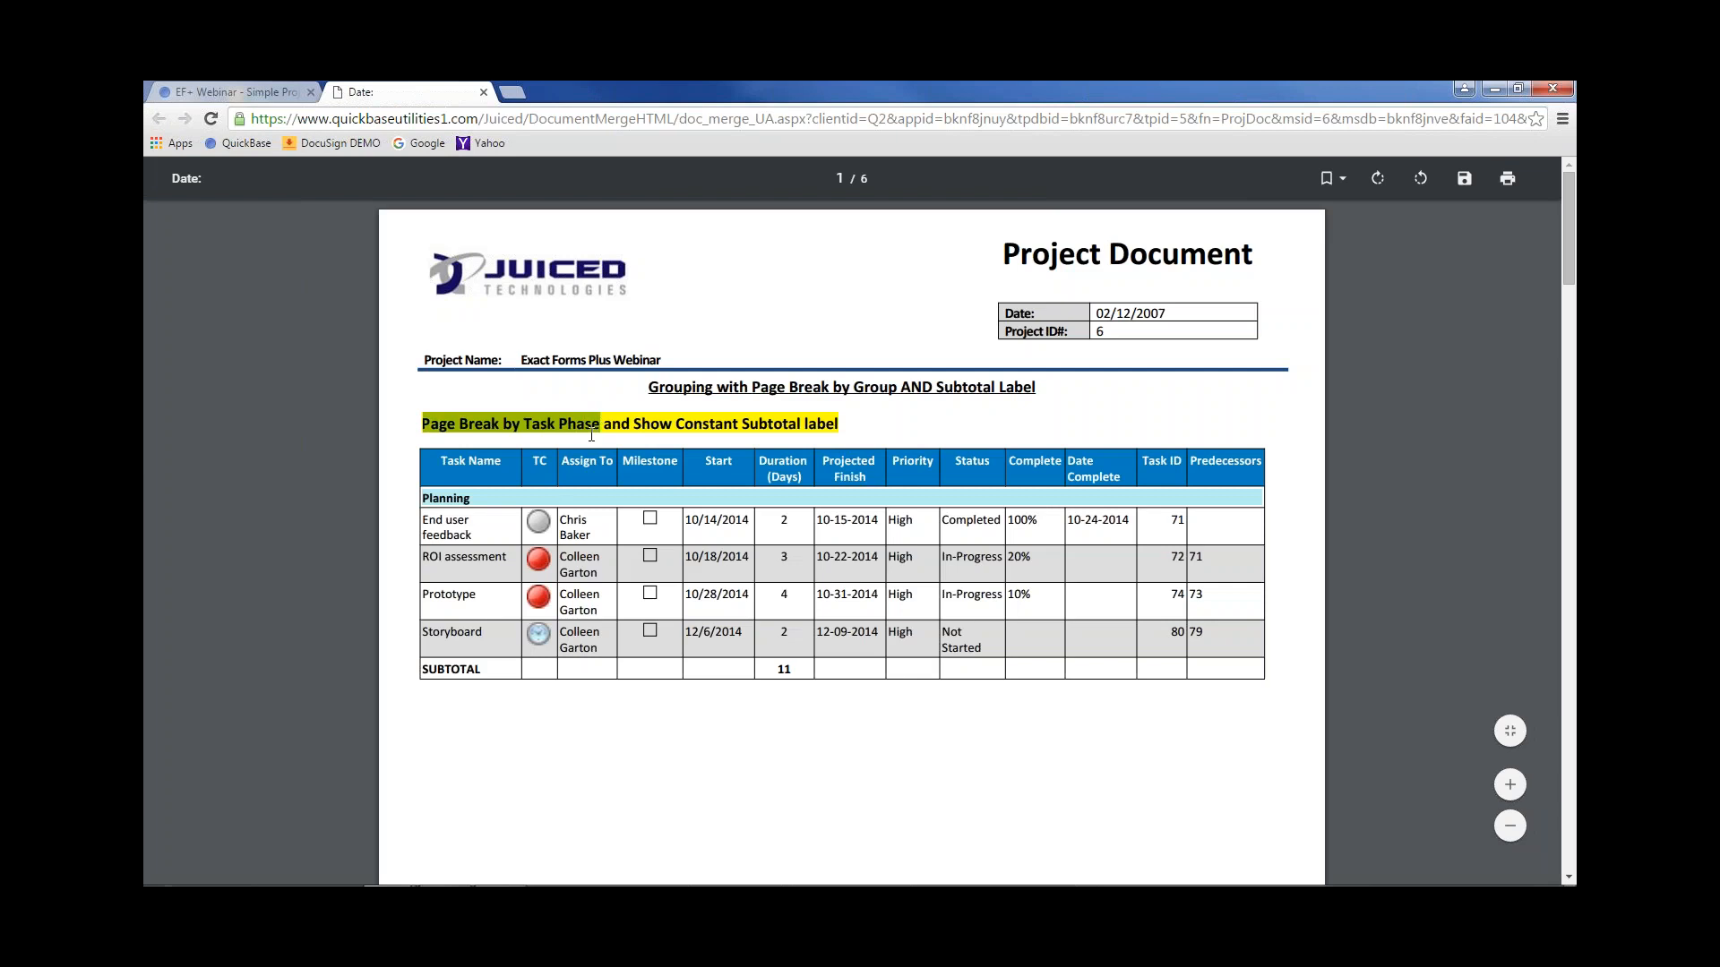
pyautogui.moveTo(634, 422); pyautogui.dragTo(847, 425)
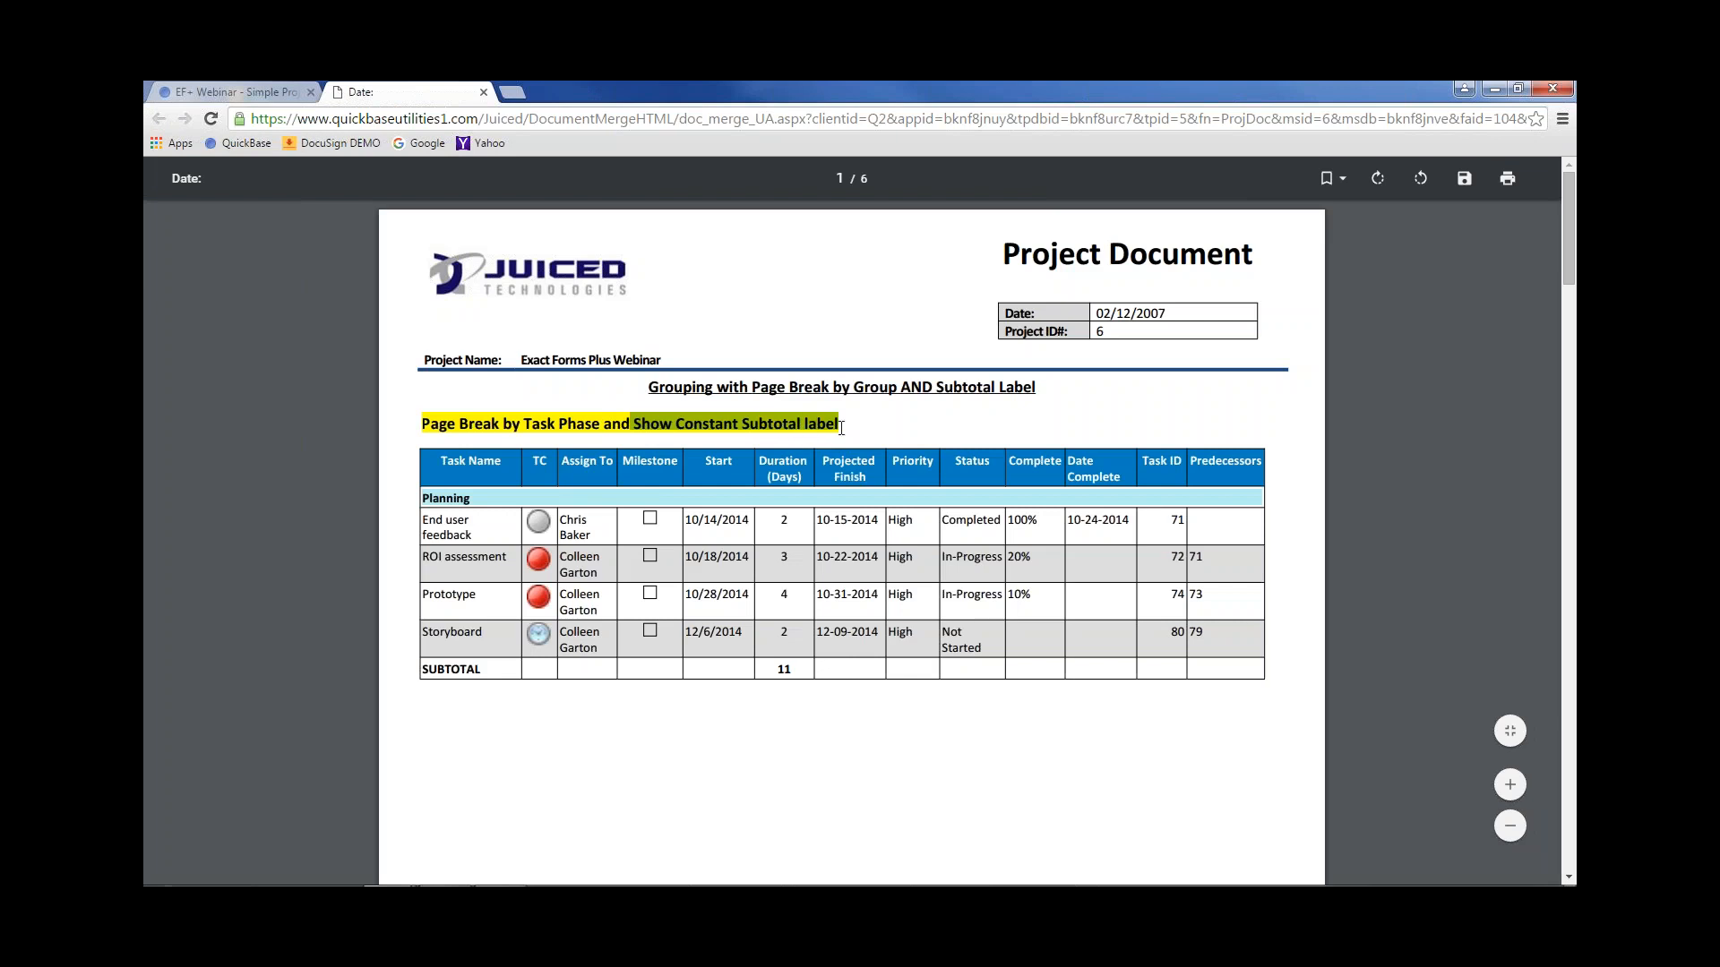
pyautogui.moveTo(491, 672); pyautogui.dragTo(426, 662)
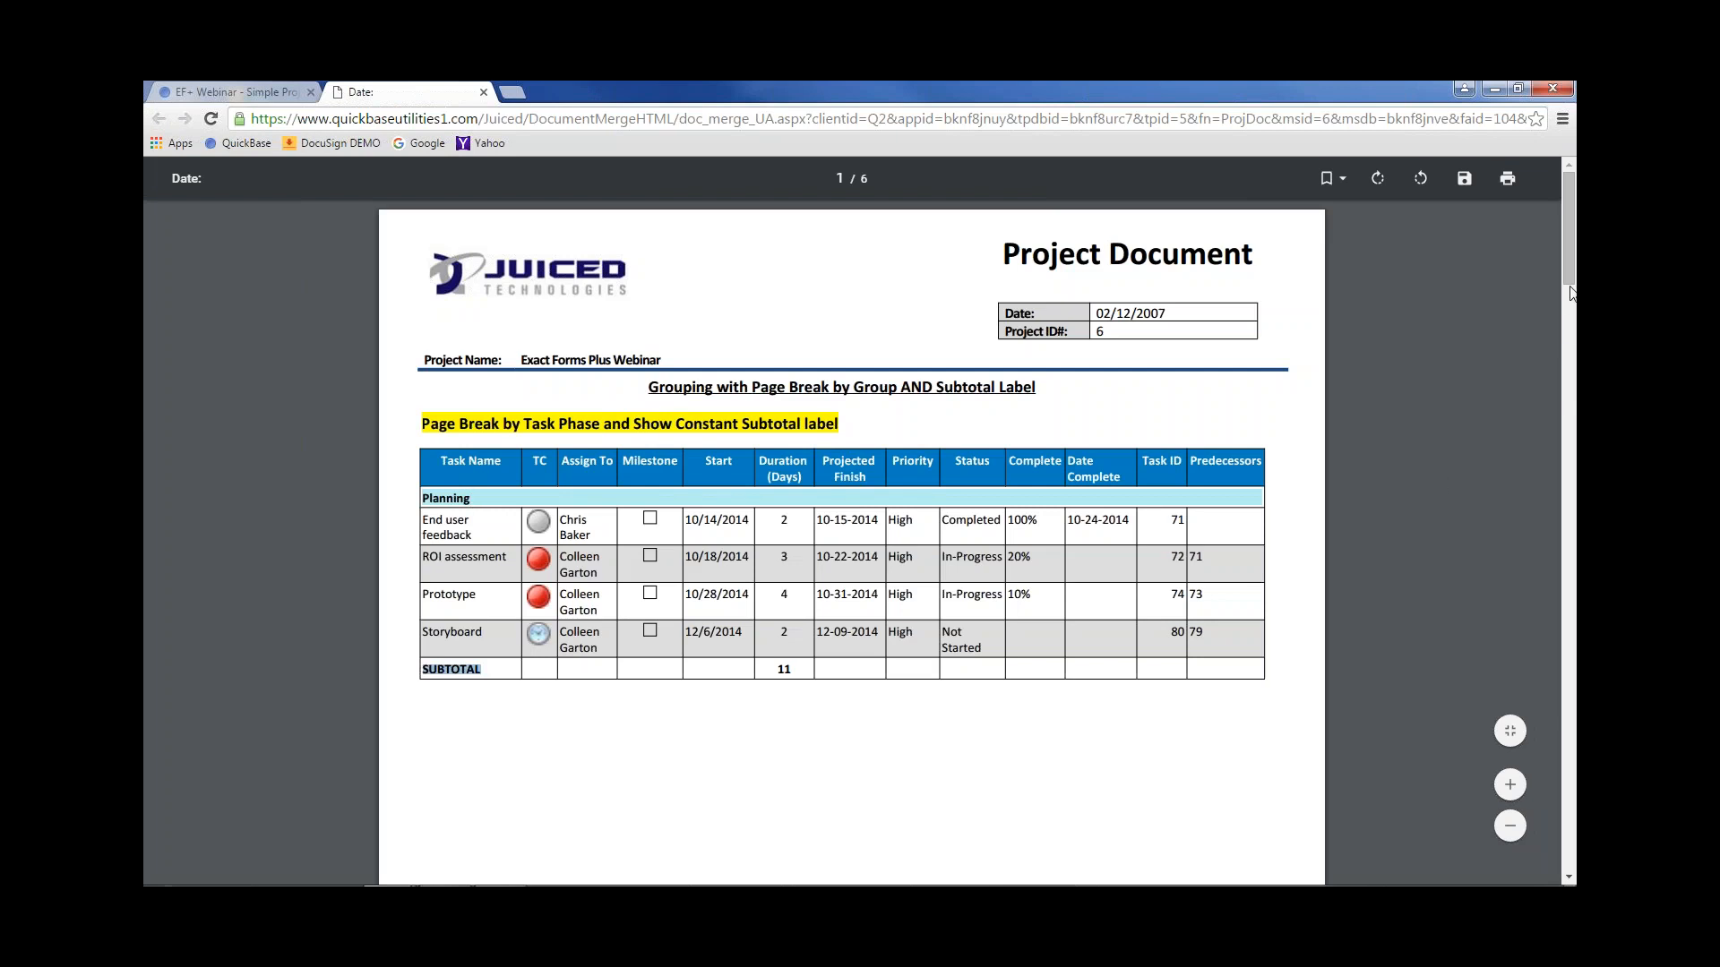
# Check the constant subtotal label, duration subtotal and page break for the Planning, Development and Testing groups
pyautogui.moveTo(1569, 294)
pyautogui.mouseDown()
pyautogui.moveTo(1570, 343)
pyautogui.moveTo(1565, 303)
pyautogui.mouseUp()
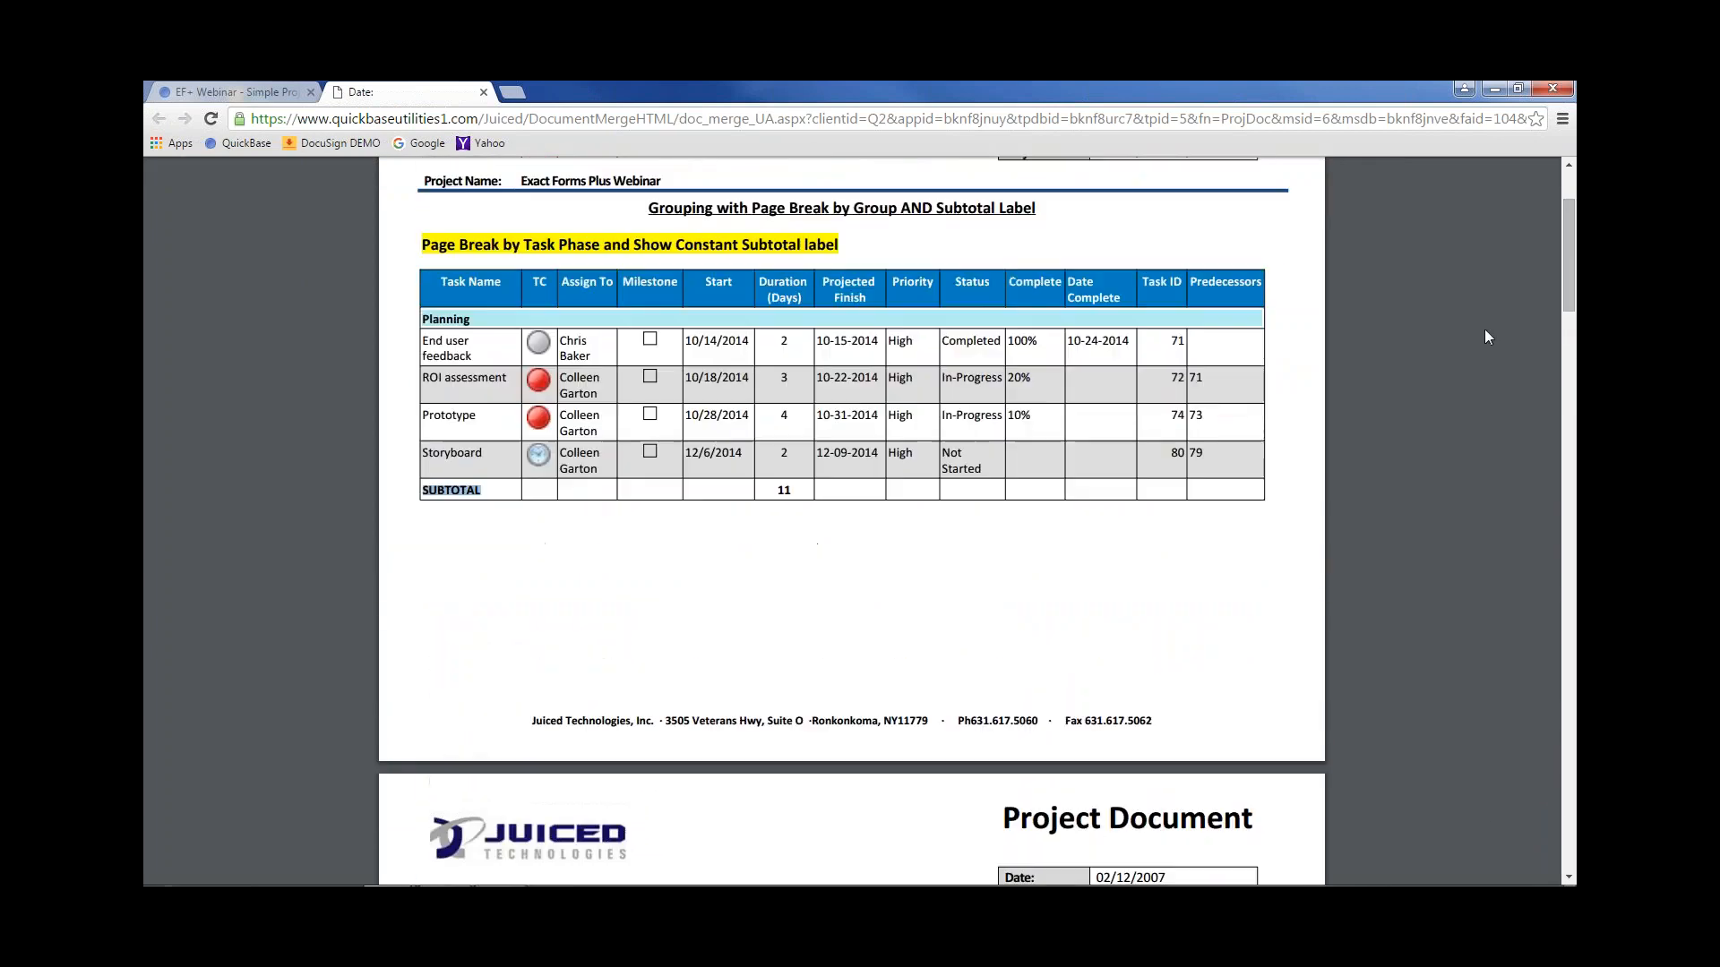
pyautogui.click(487, 490)
pyautogui.moveTo(489, 490); pyautogui.dragTo(421, 491)
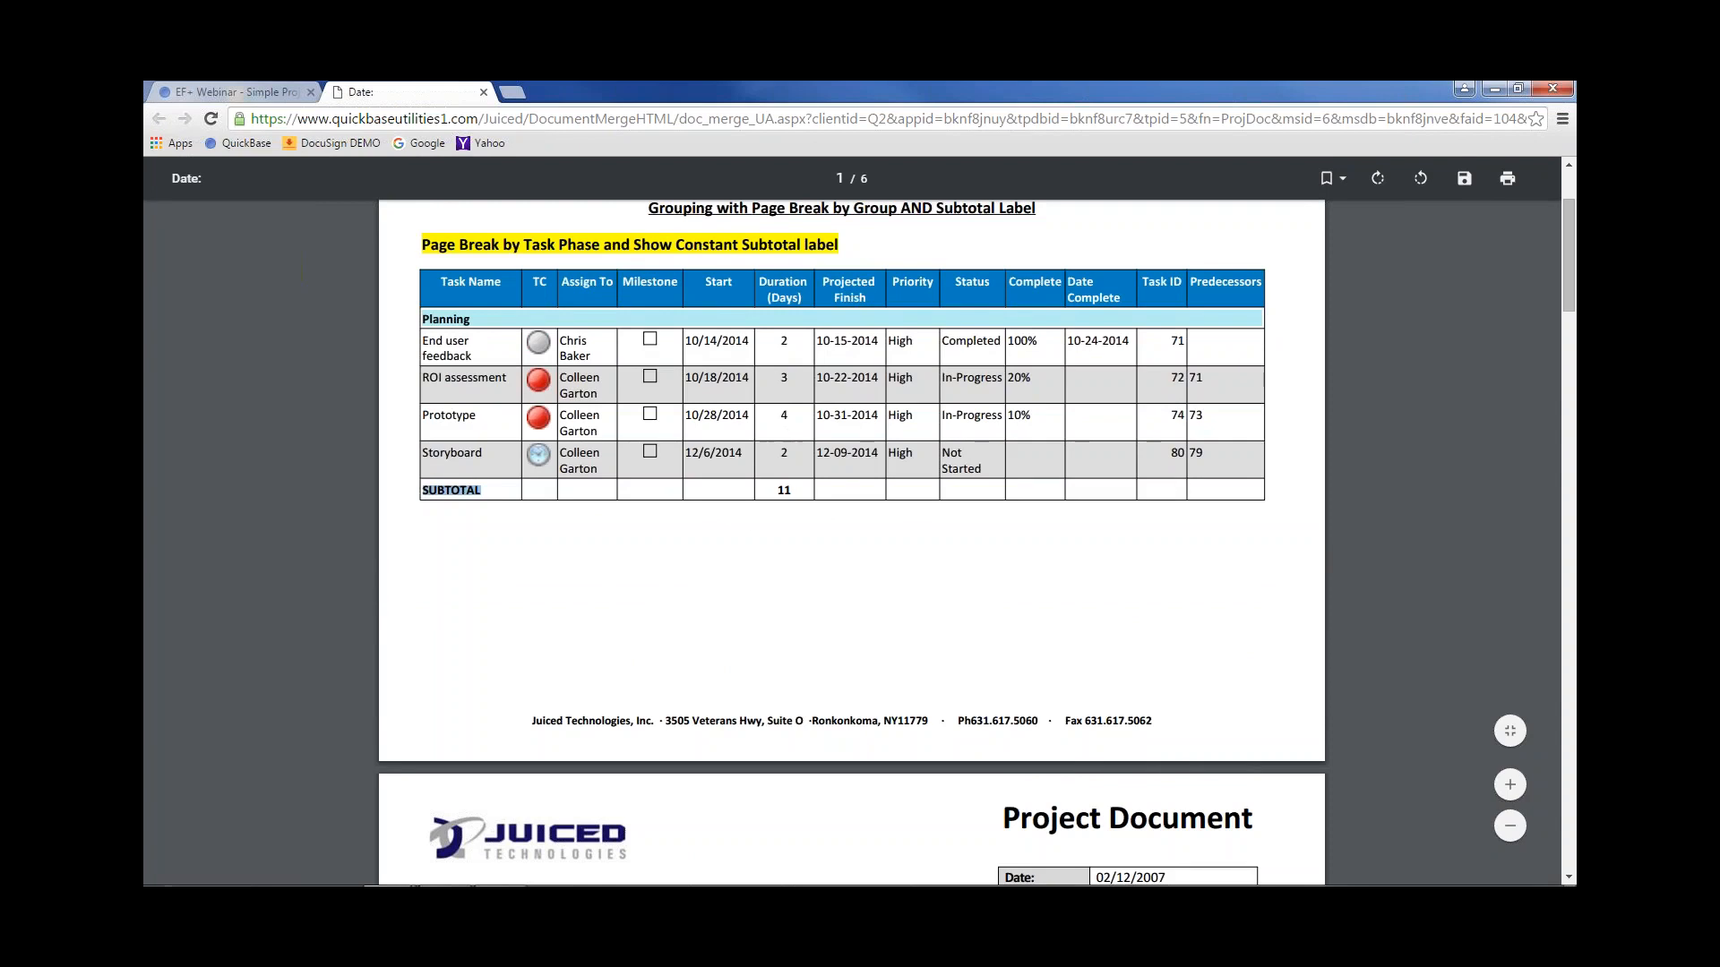
pyautogui.moveTo(776, 490); pyautogui.dragTo(792, 488)
pyautogui.moveTo(1566, 267); pyautogui.dragTo(1530, 365)
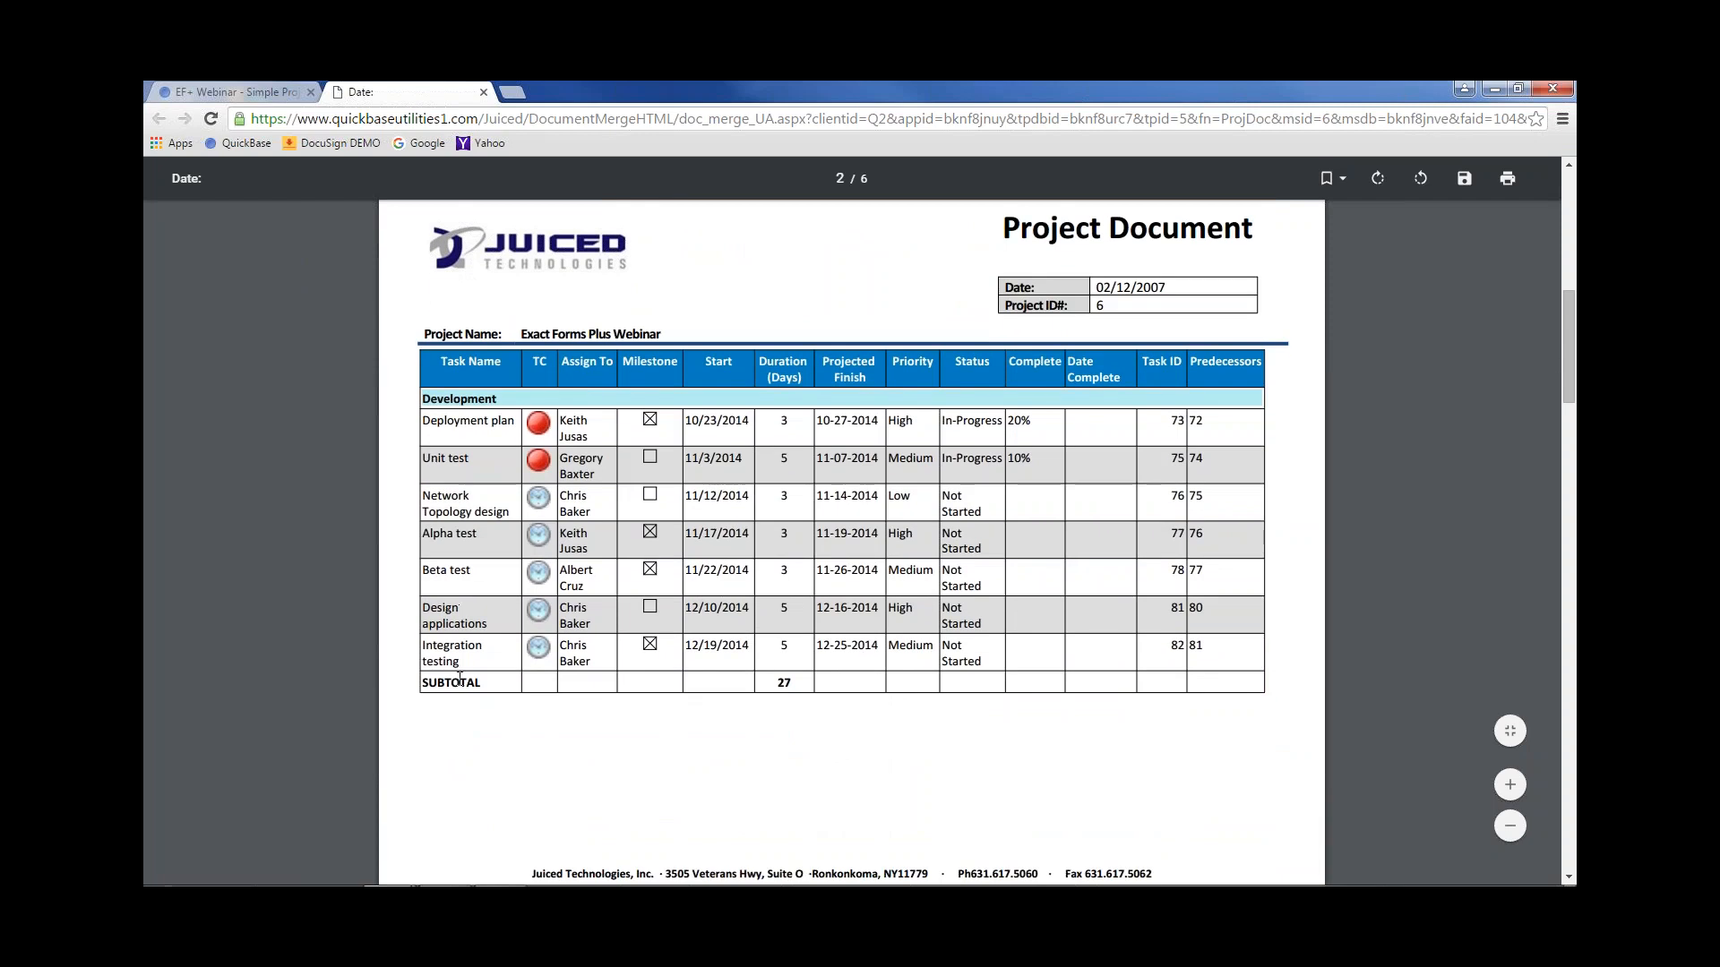
pyautogui.moveTo(1567, 364); pyautogui.dragTo(1531, 471)
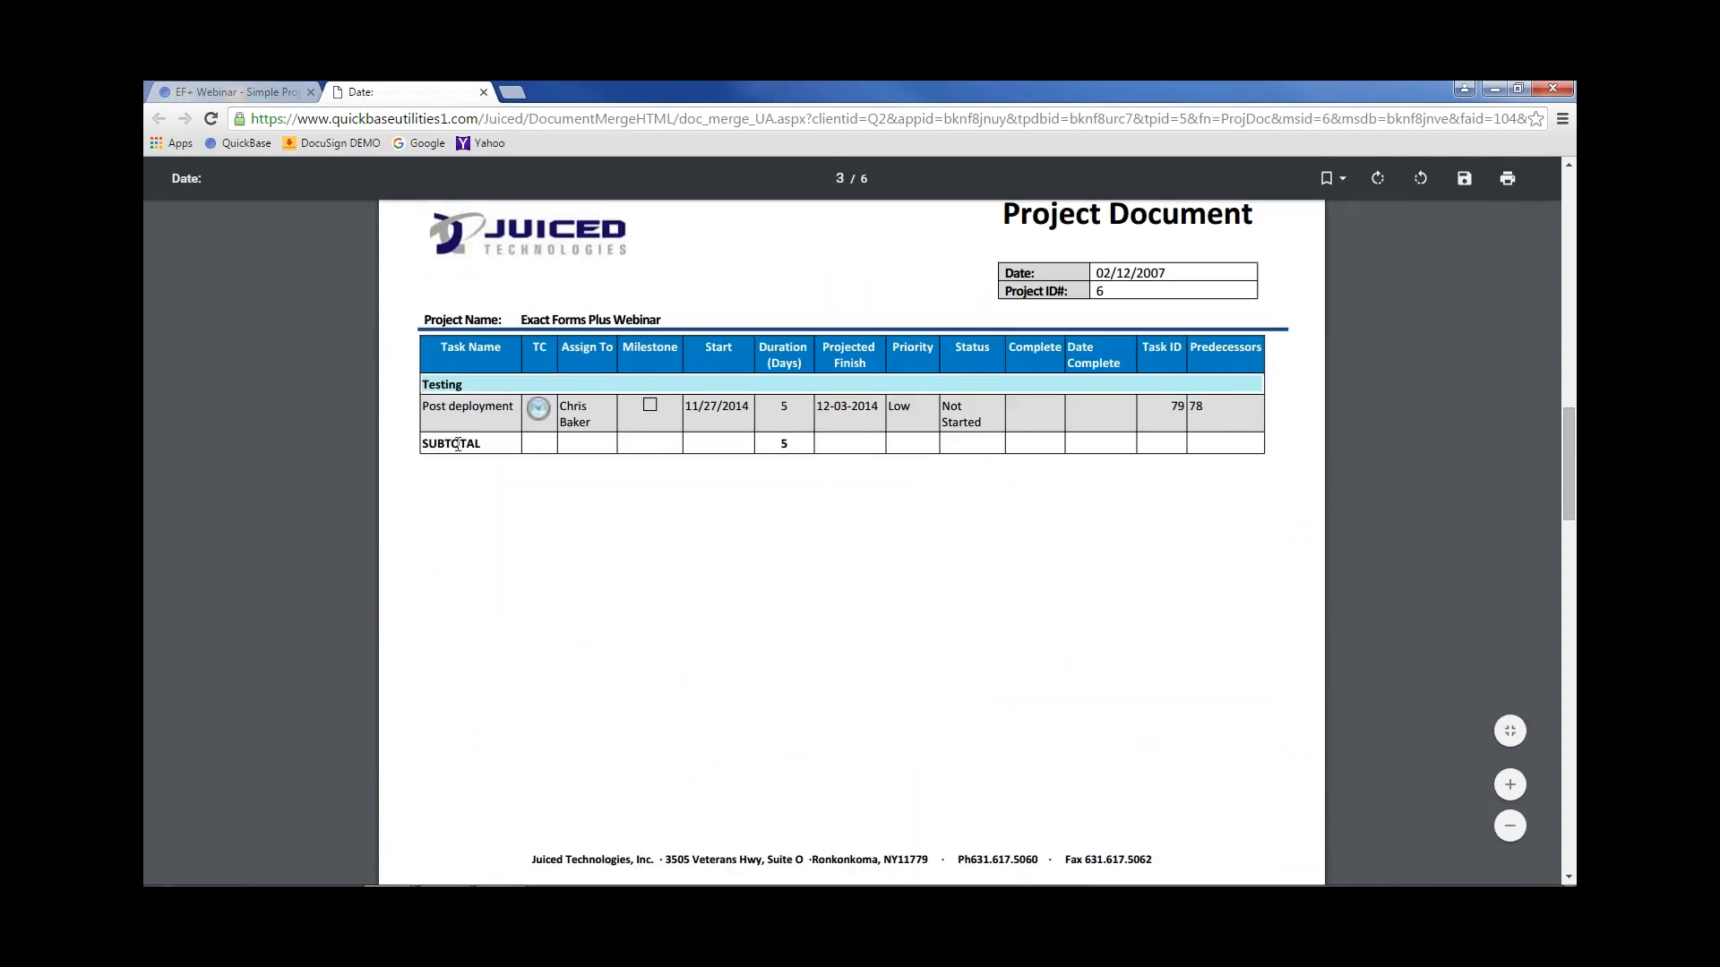
# Check the field-based subtotal label for each task phase in the second table, and close the document
pyautogui.moveTo(1566, 437); pyautogui.dragTo(1570, 547)
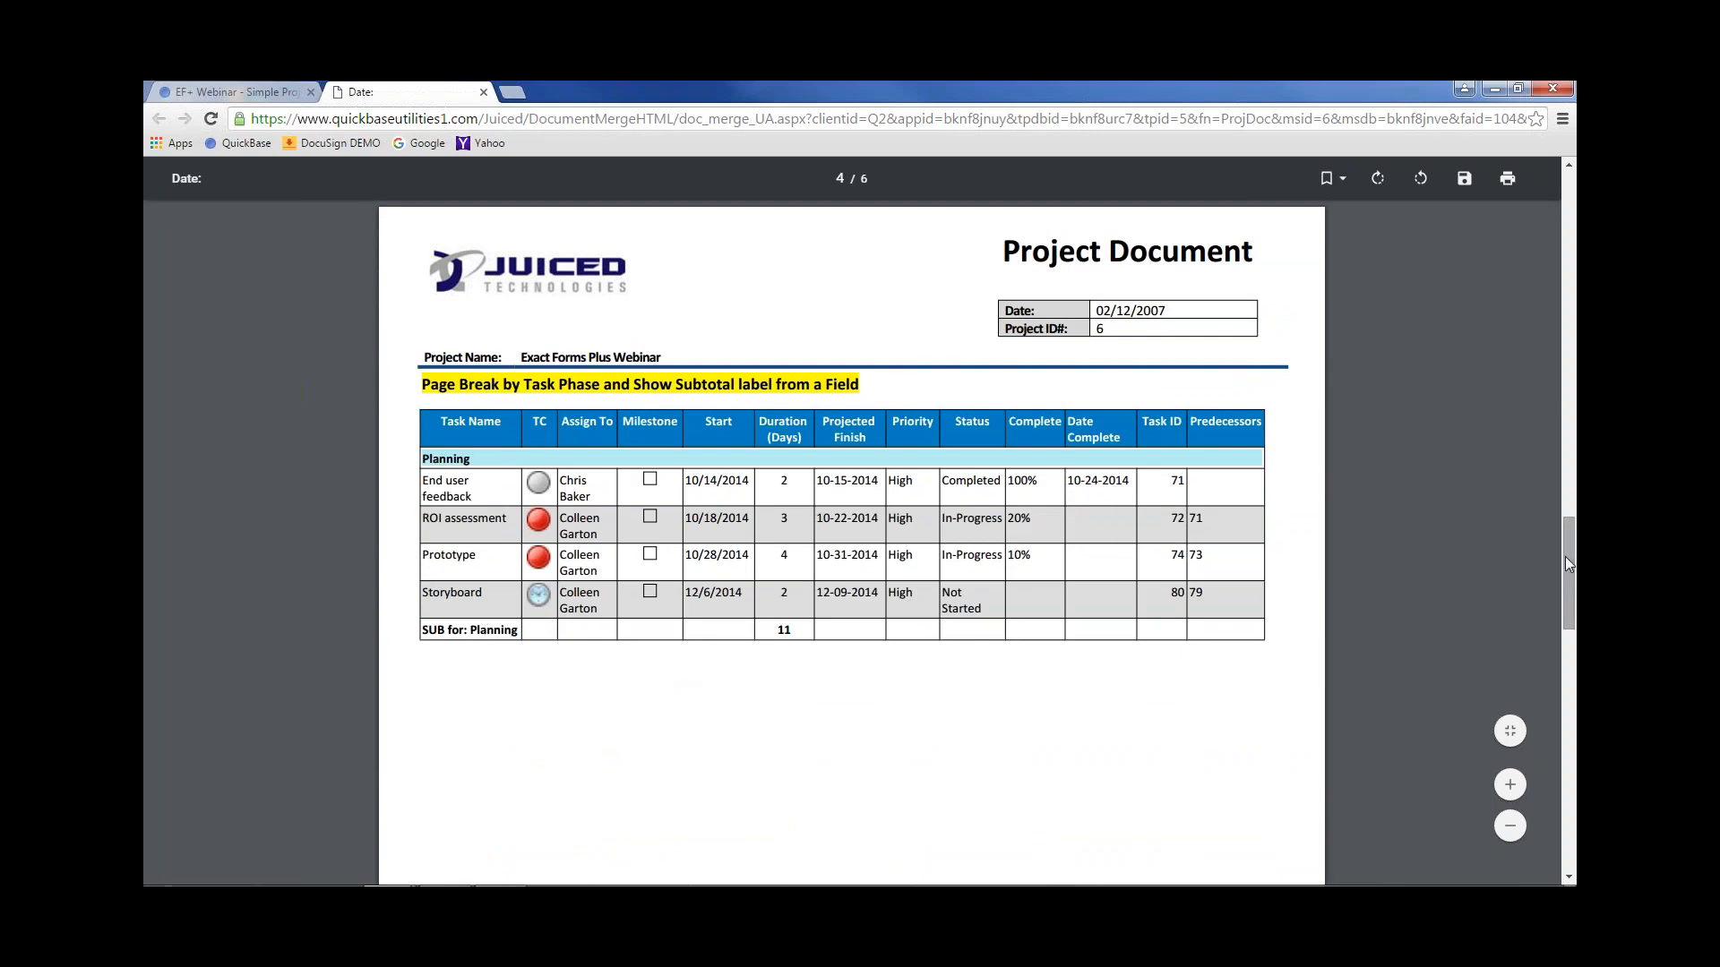
pyautogui.moveTo(1565, 557); pyautogui.dragTo(1556, 664)
pyautogui.scroll(-4, 1556, 665)
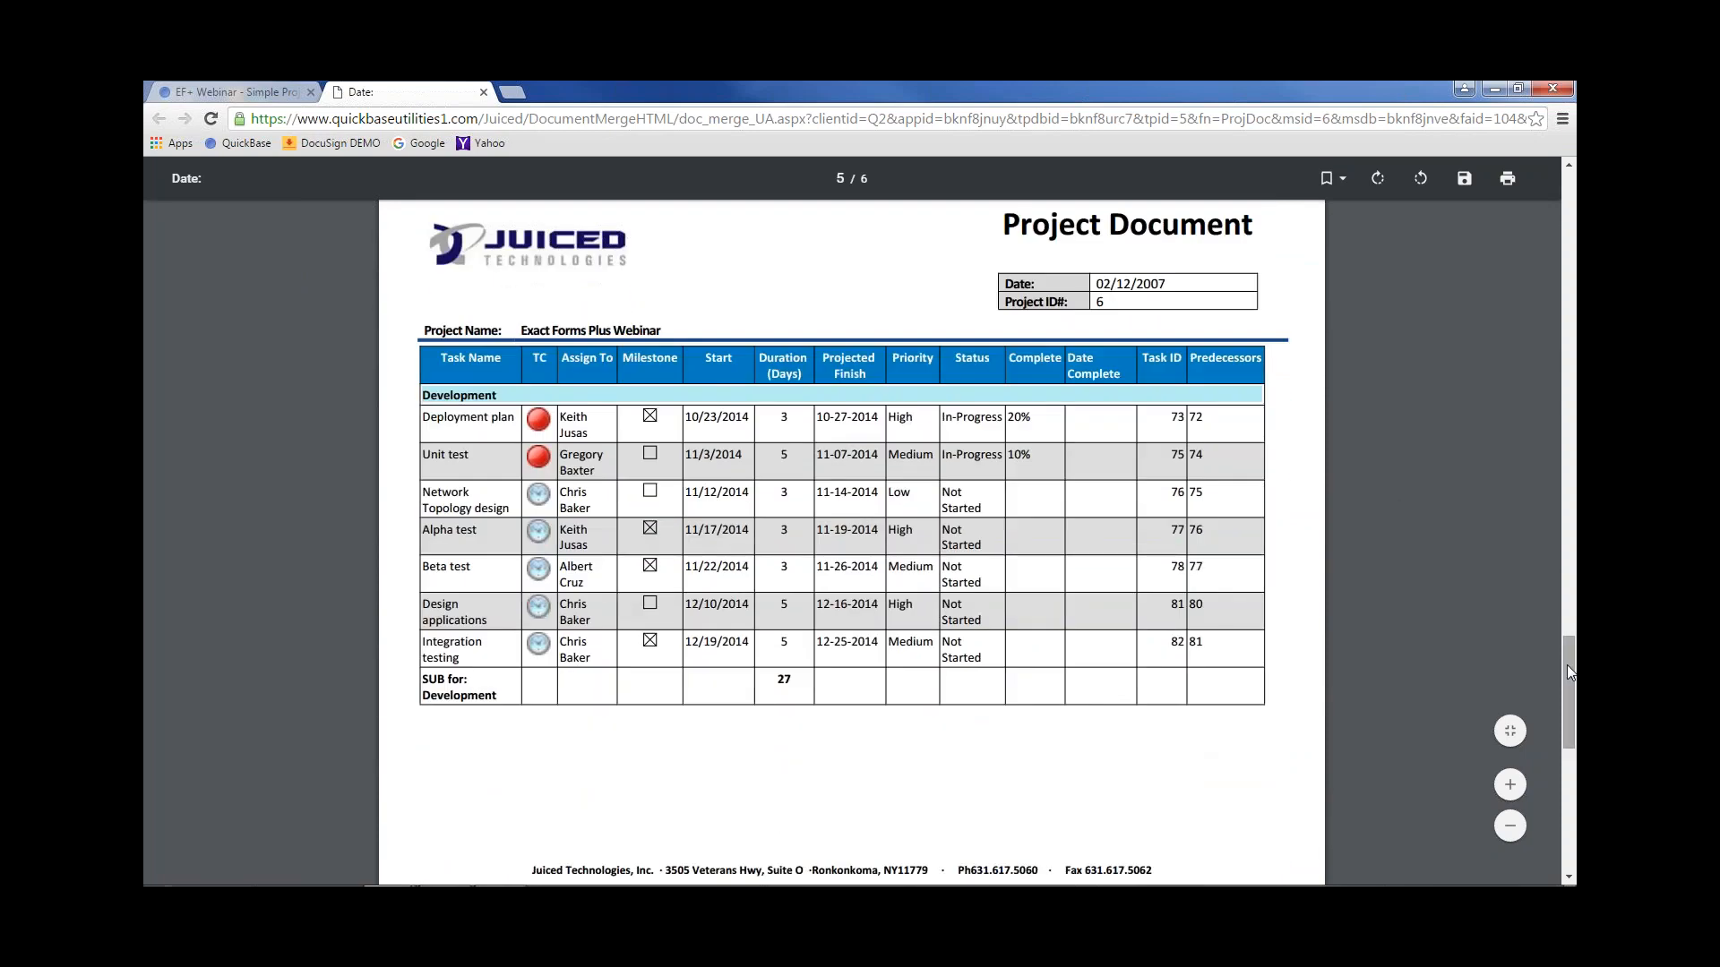
pyautogui.moveTo(1567, 665); pyautogui.dragTo(1567, 766)
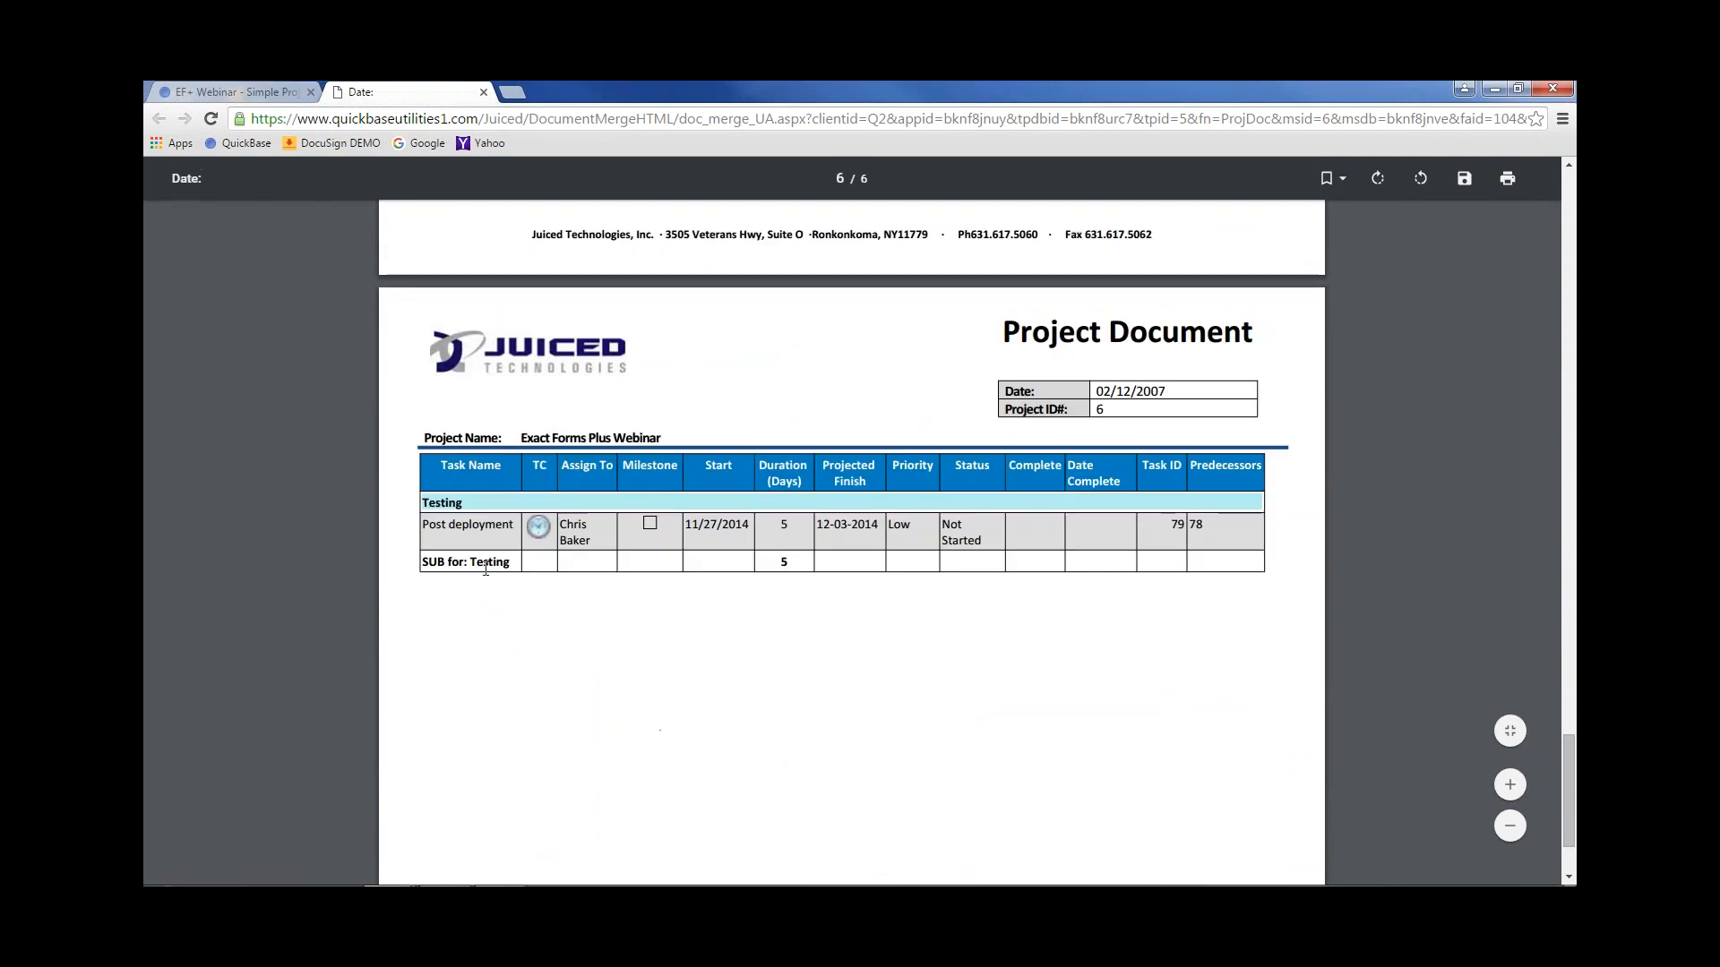
pyautogui.click(482, 93)
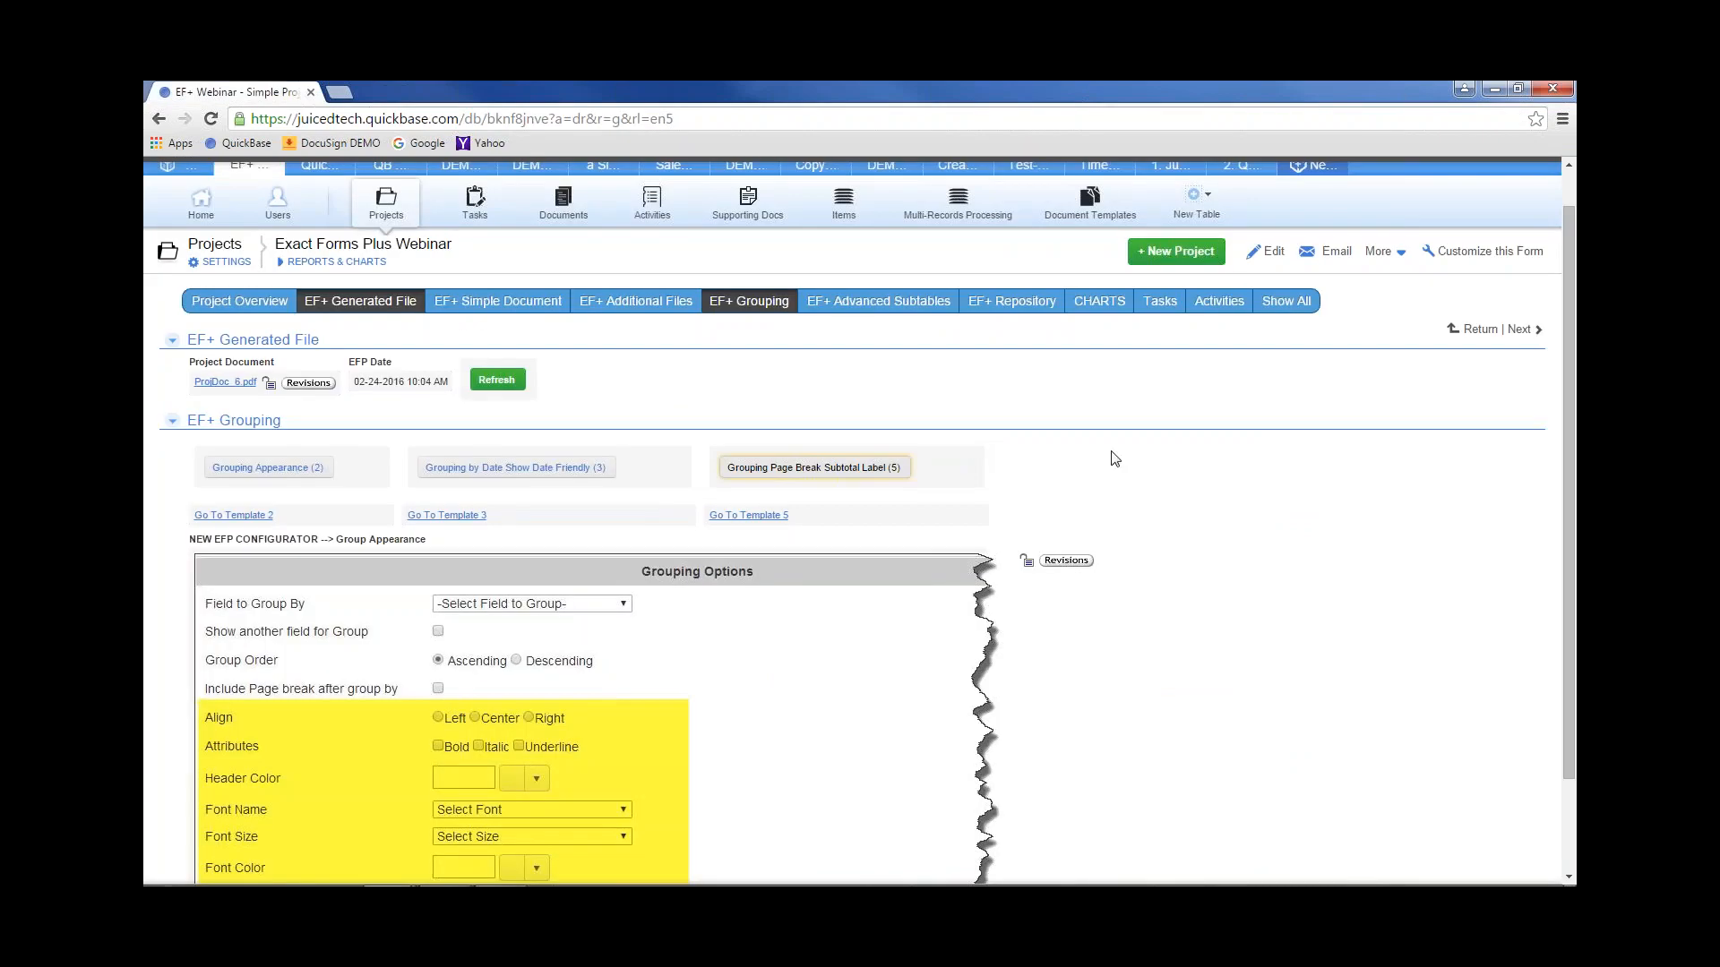
# From Template 5, open the BETA configuration of the "Tasks with Grouping PB and LBL" subtable
pyautogui.click(753, 517)
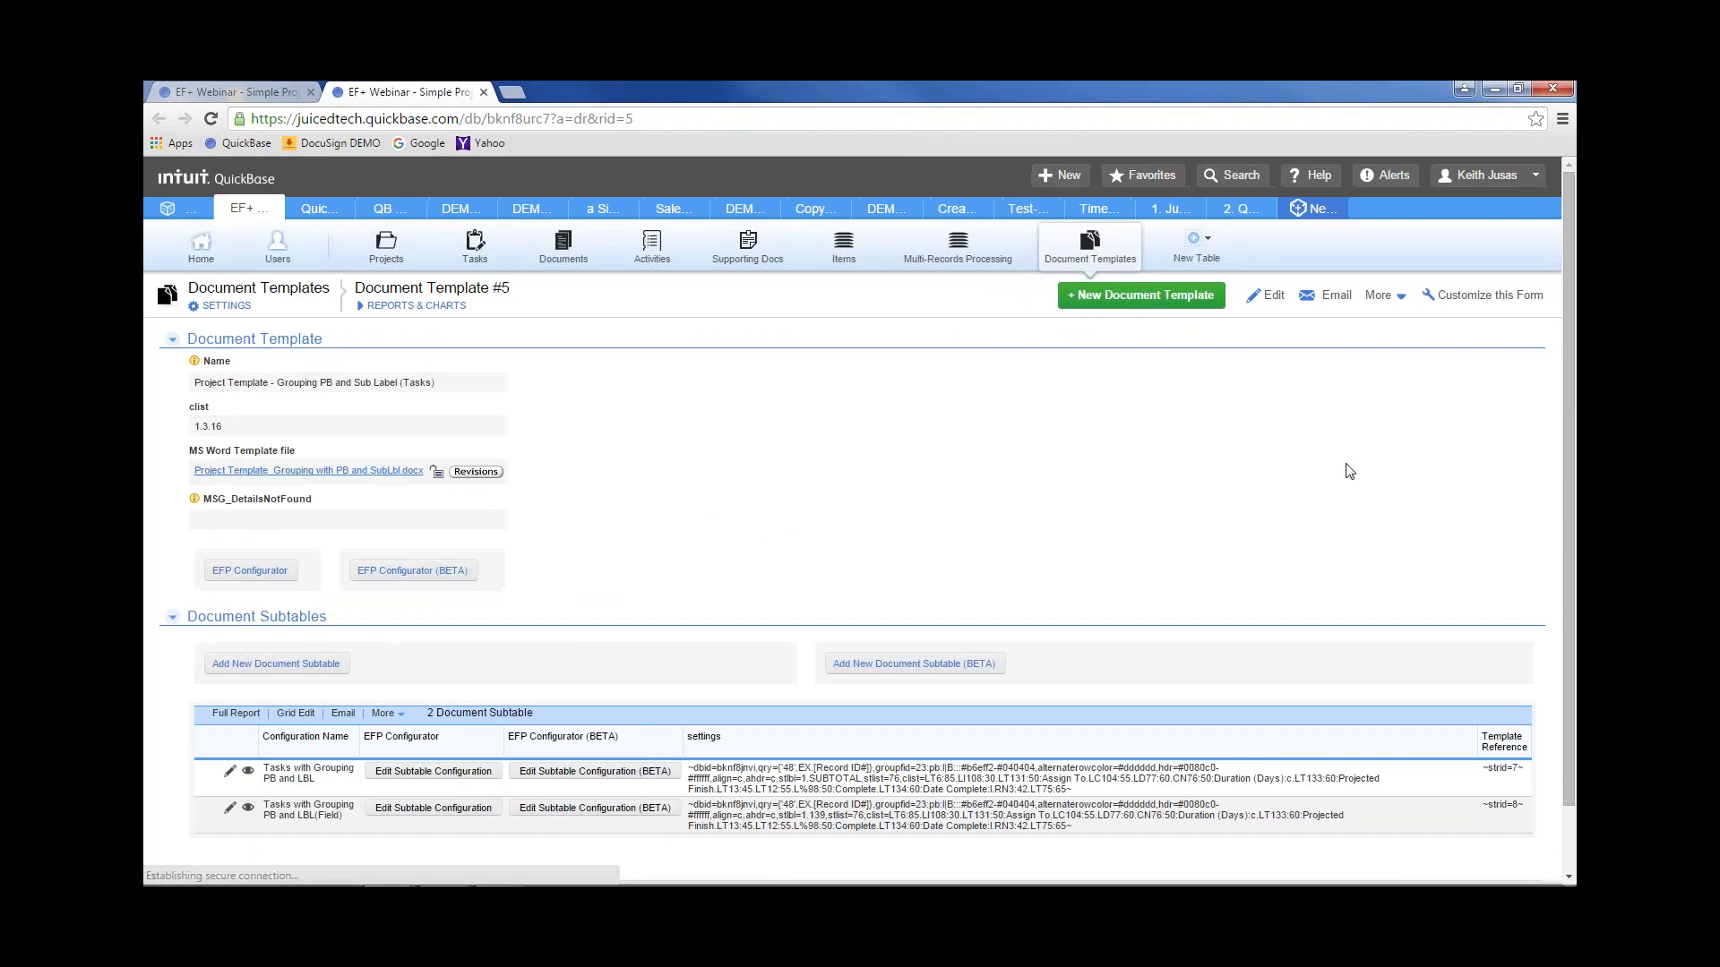
pyautogui.scroll(-2, 1564, 417)
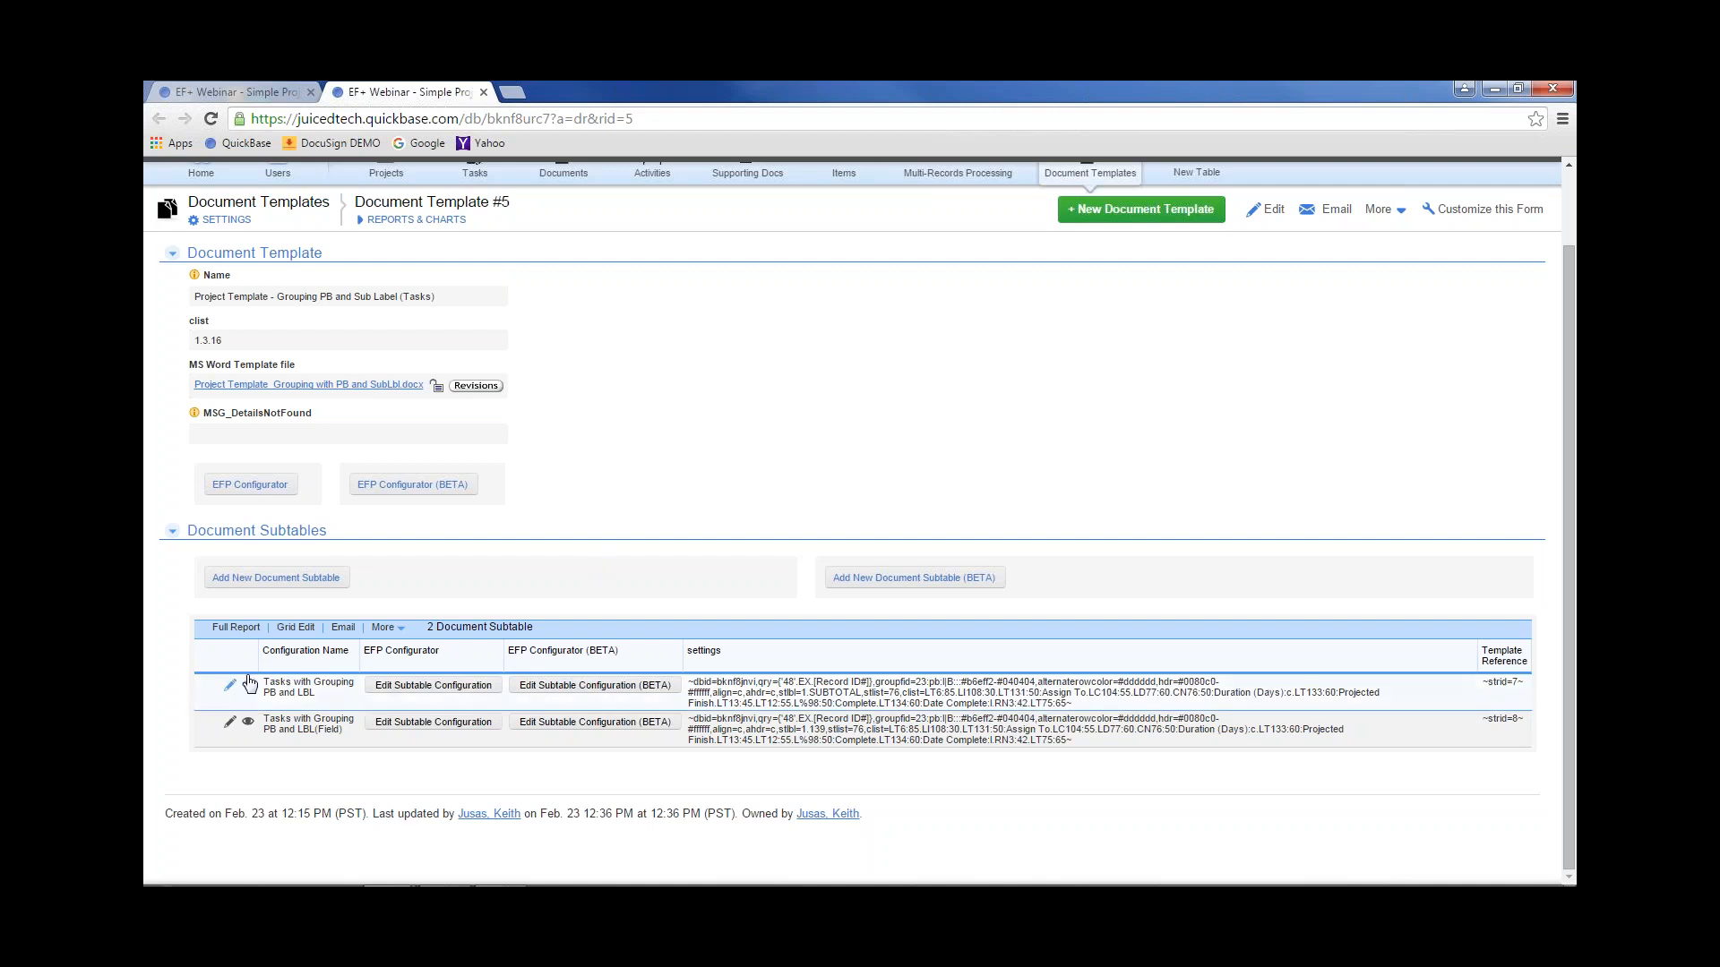
pyautogui.click(584, 691)
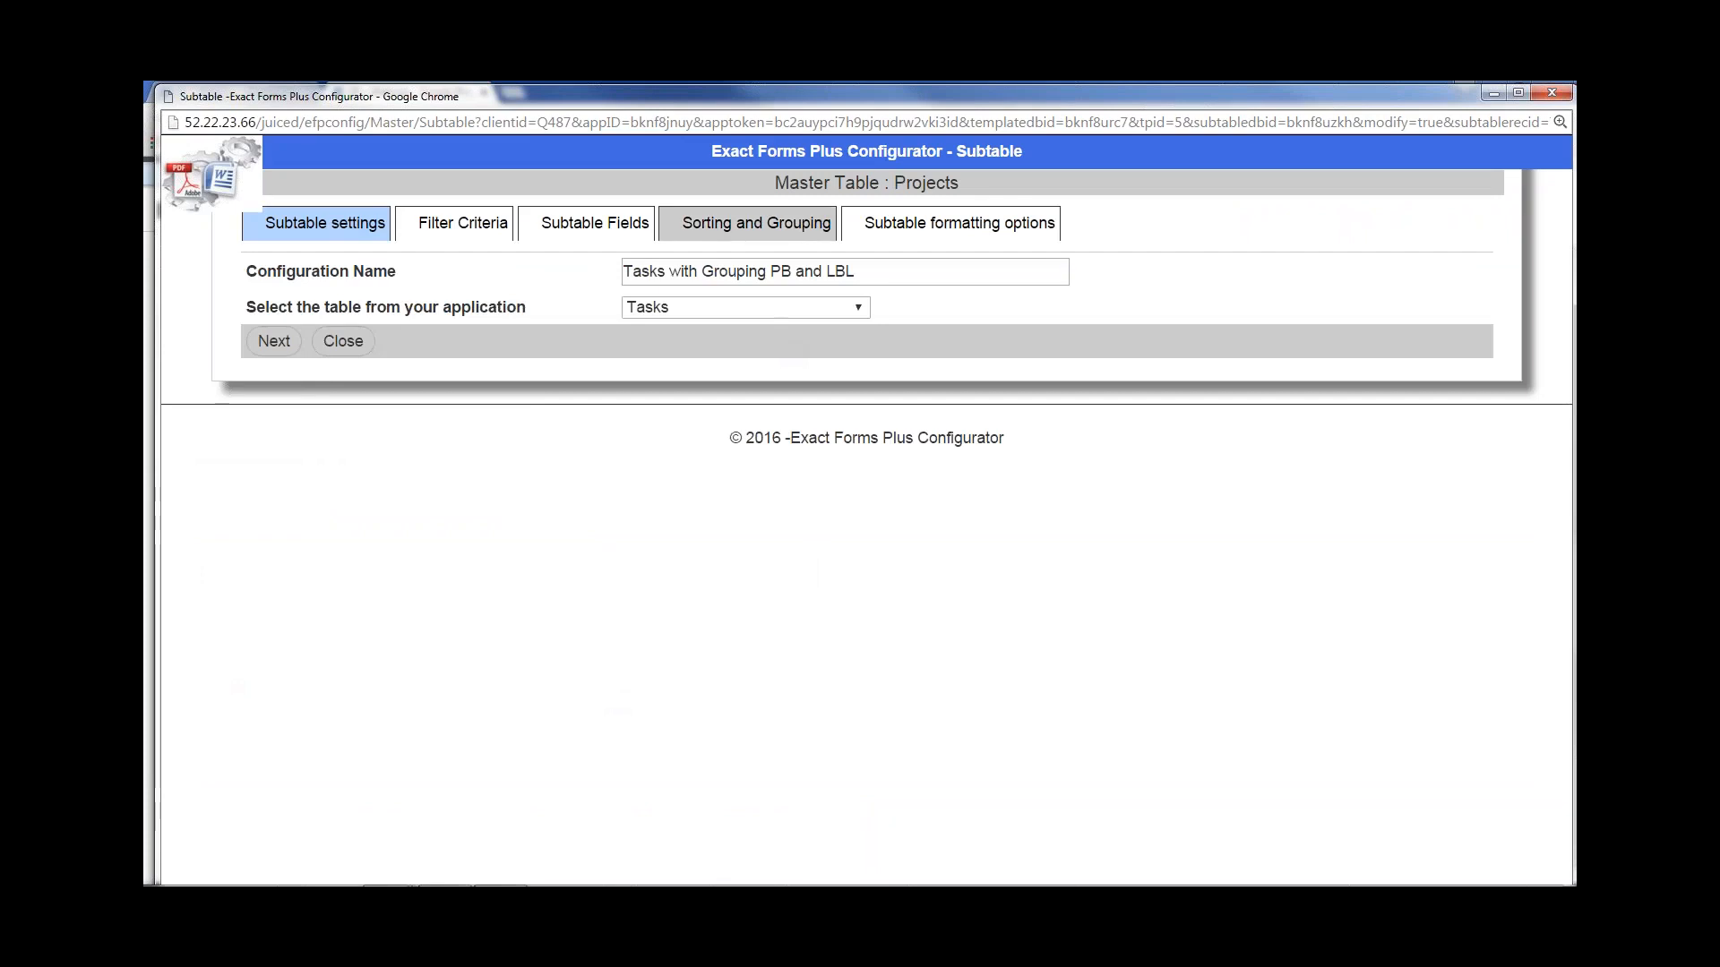
# Review the page break after group option and the subtotal label options in the subtable's sorting and grouping settings
pyautogui.click(757, 223)
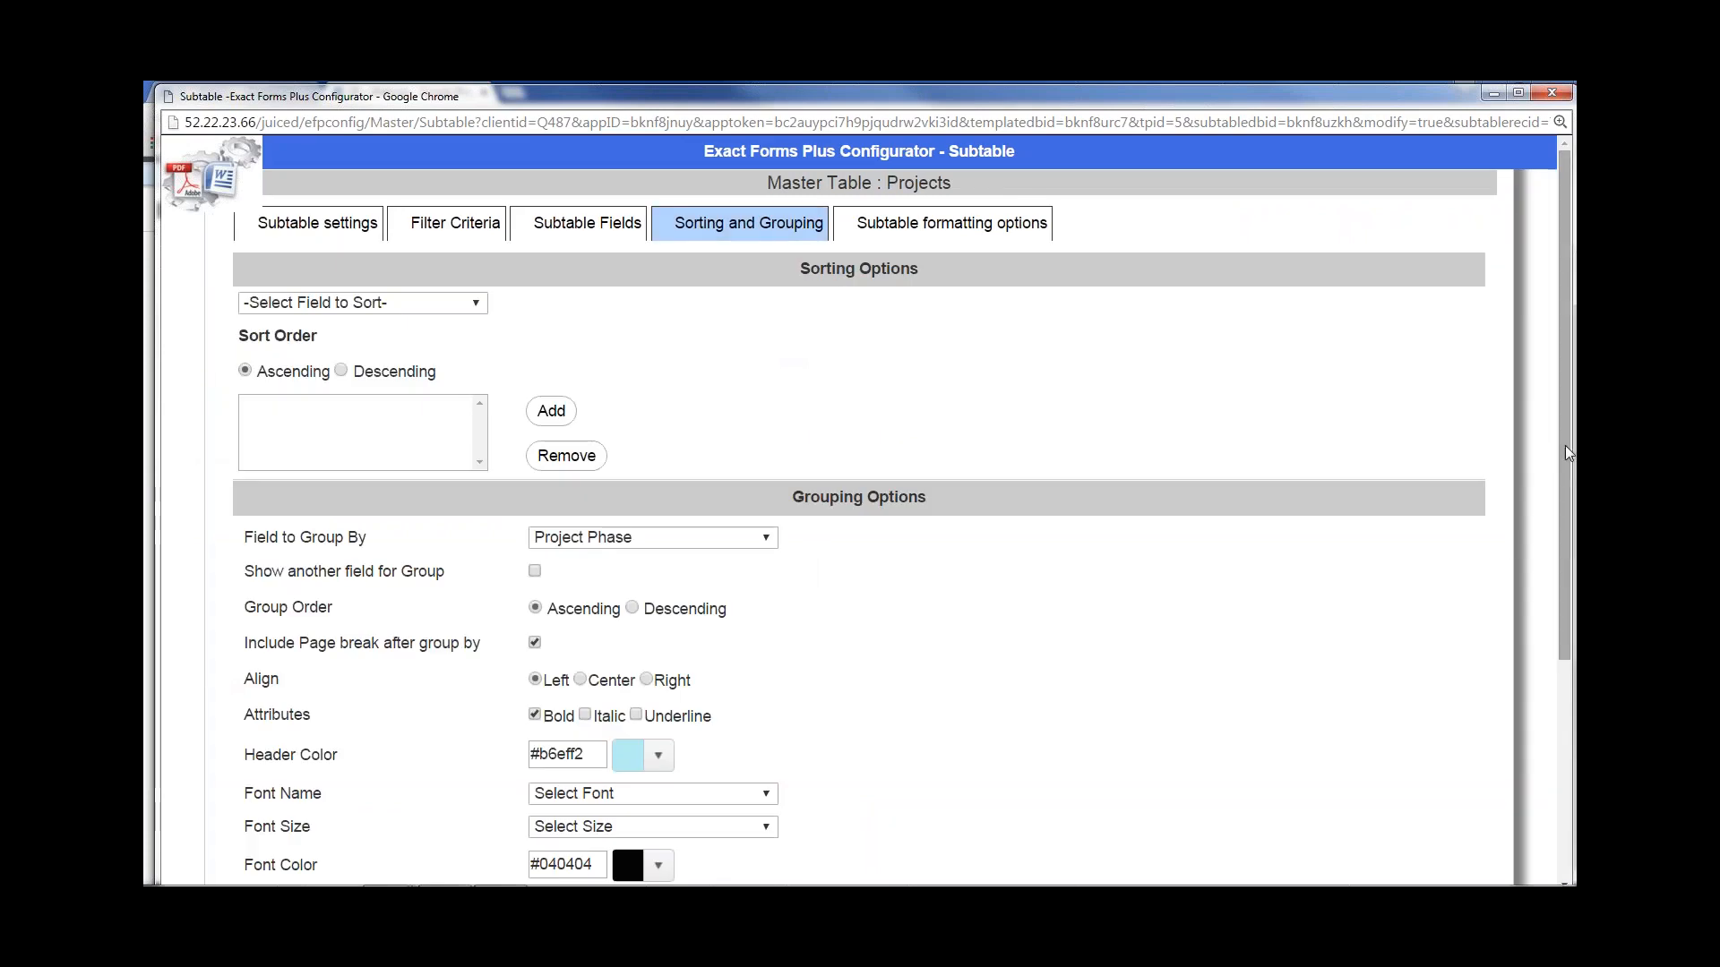
pyautogui.moveTo(1566, 444); pyautogui.dragTo(1561, 538)
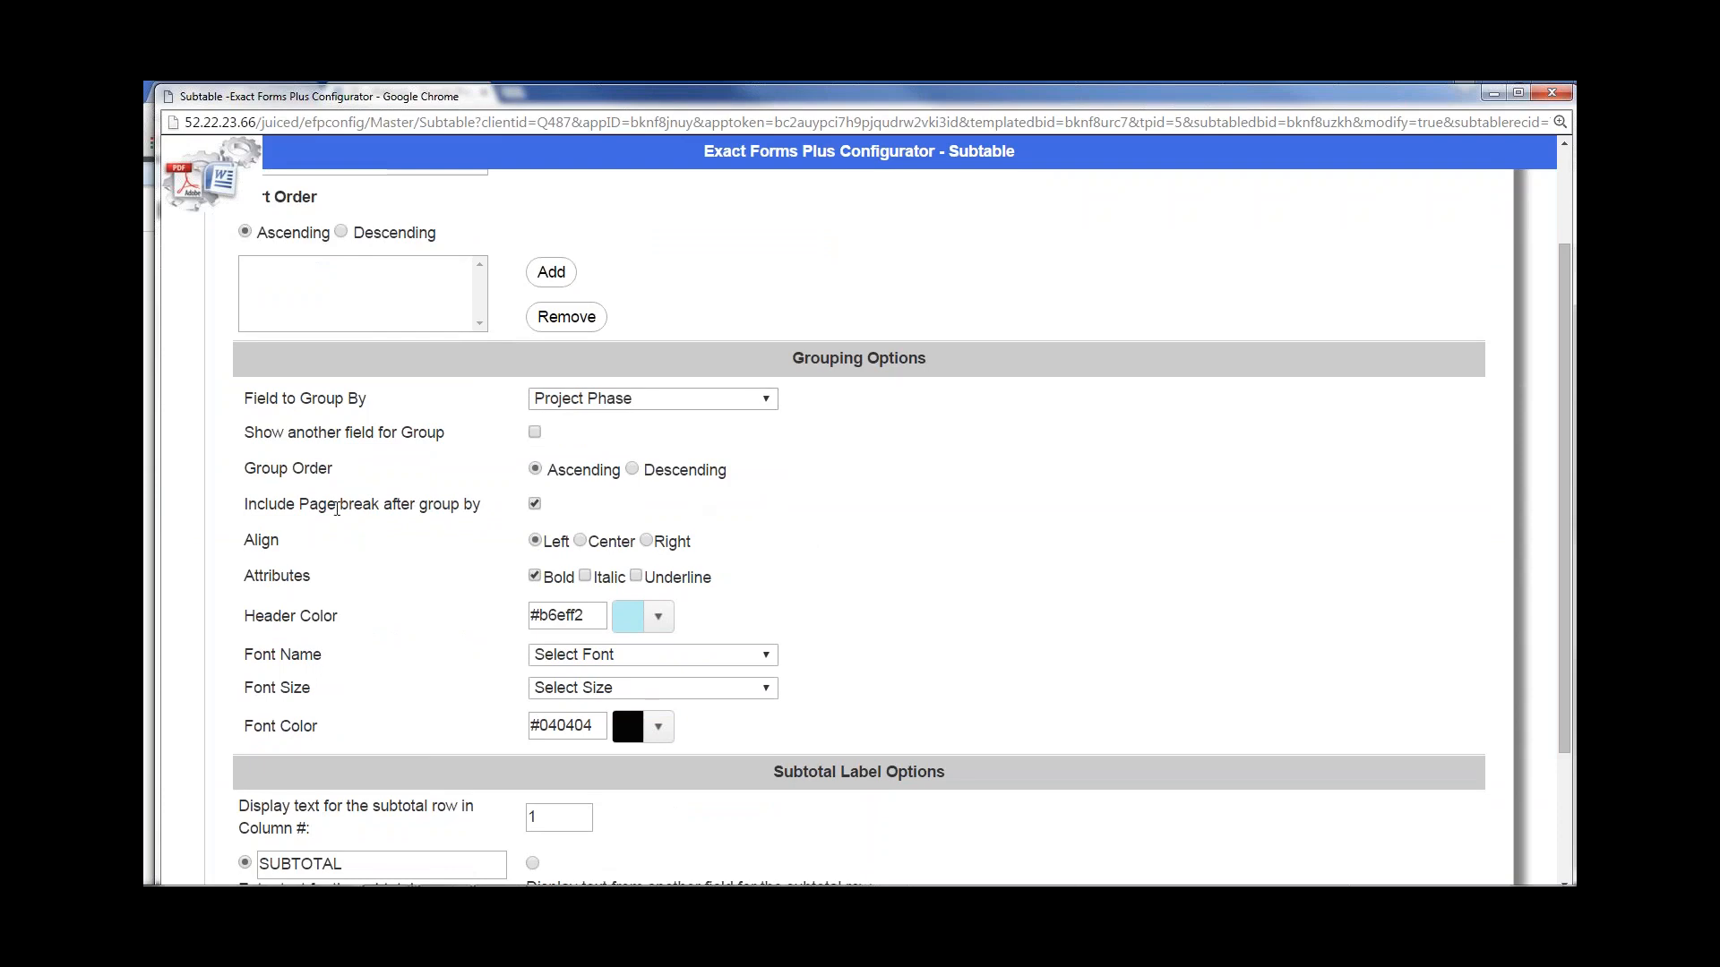
pyautogui.moveTo(251, 501); pyautogui.dragTo(481, 505)
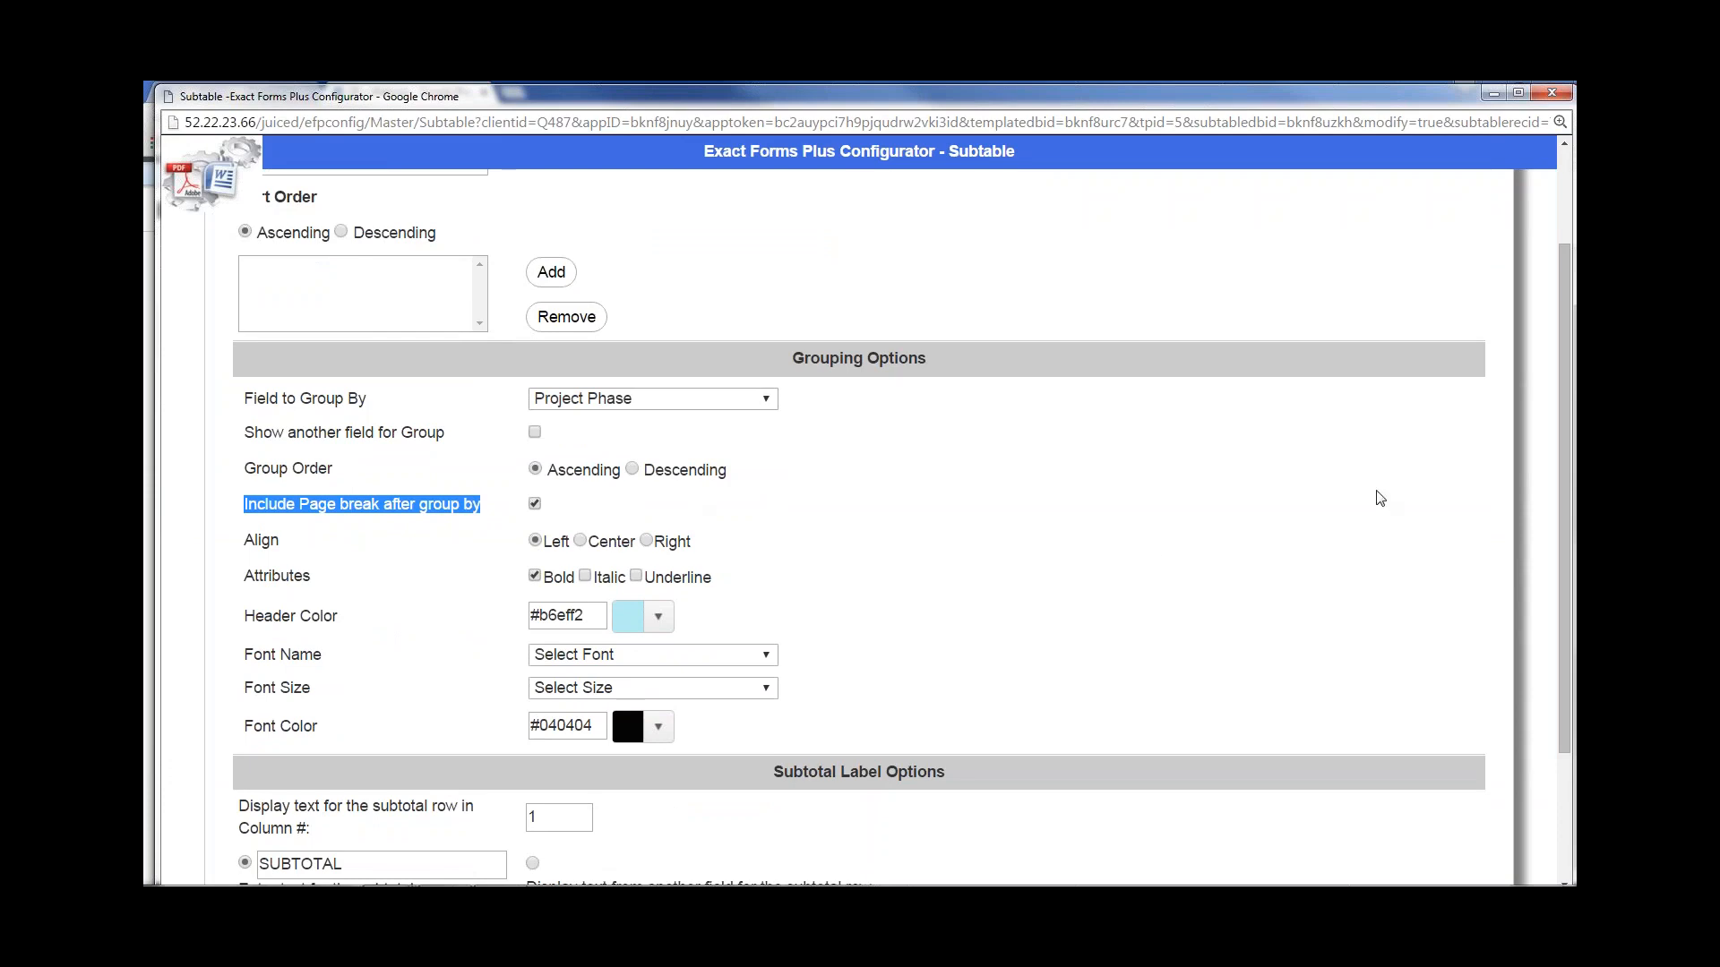
pyautogui.moveTo(1561, 448); pyautogui.dragTo(1553, 598)
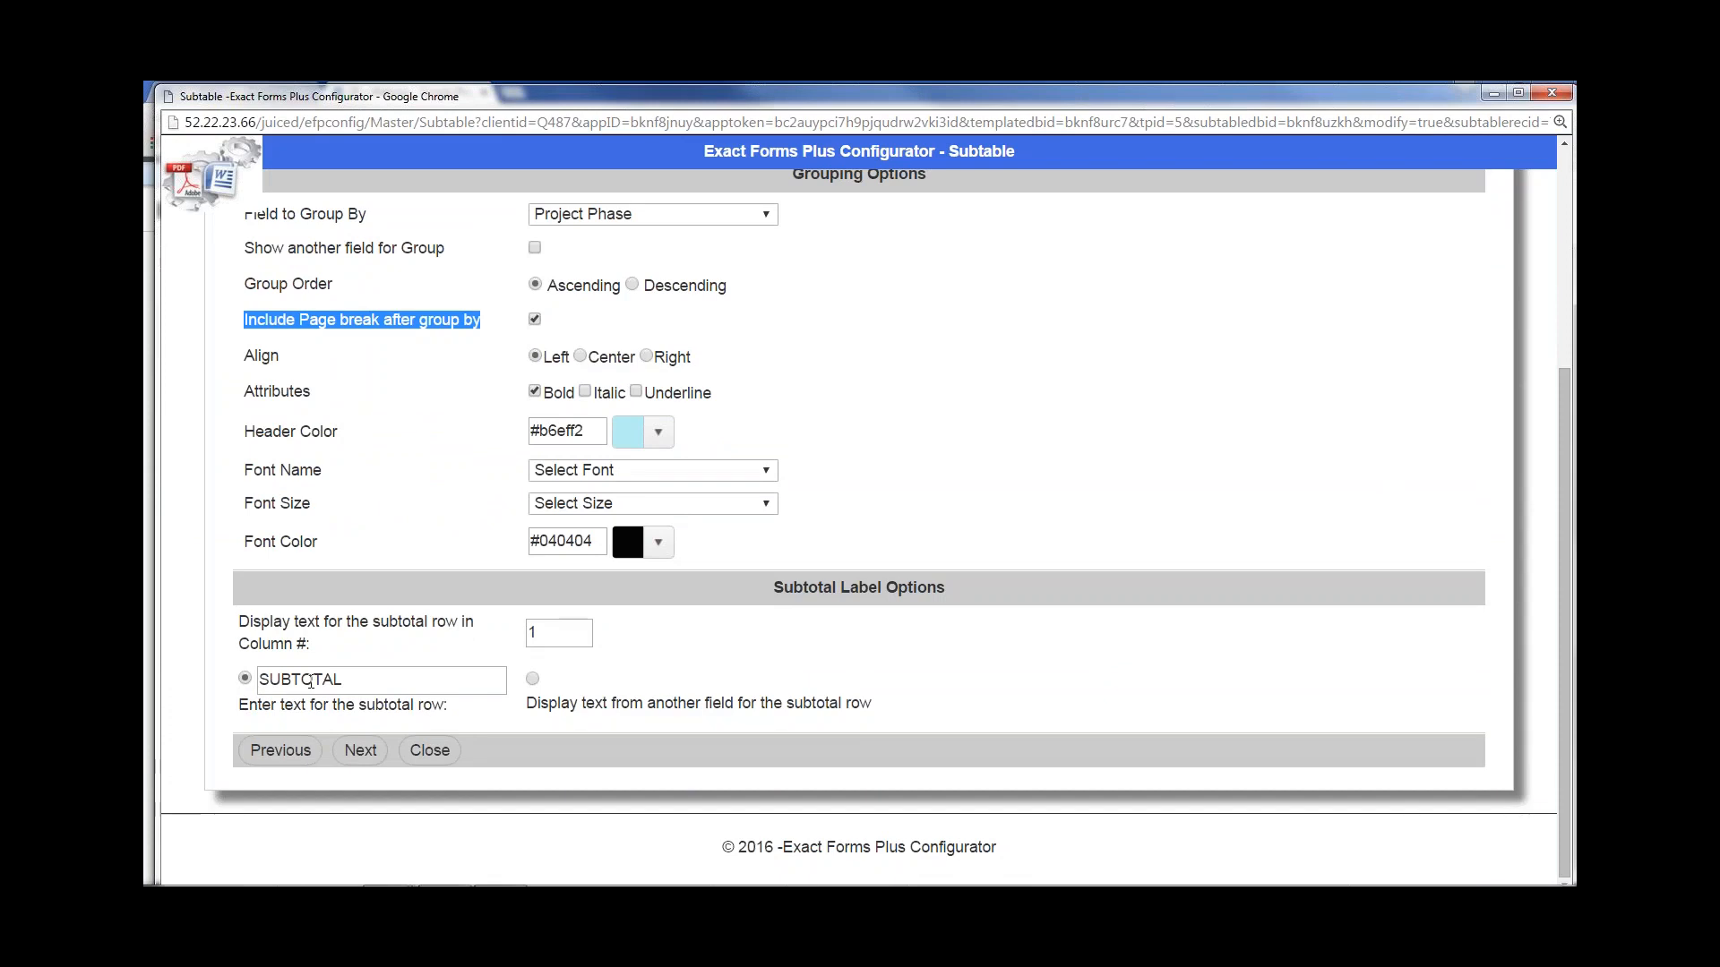
# Try raising the subtotal label's column number, return it to 1, and leave the configuration without saving
pyautogui.click(538, 633)
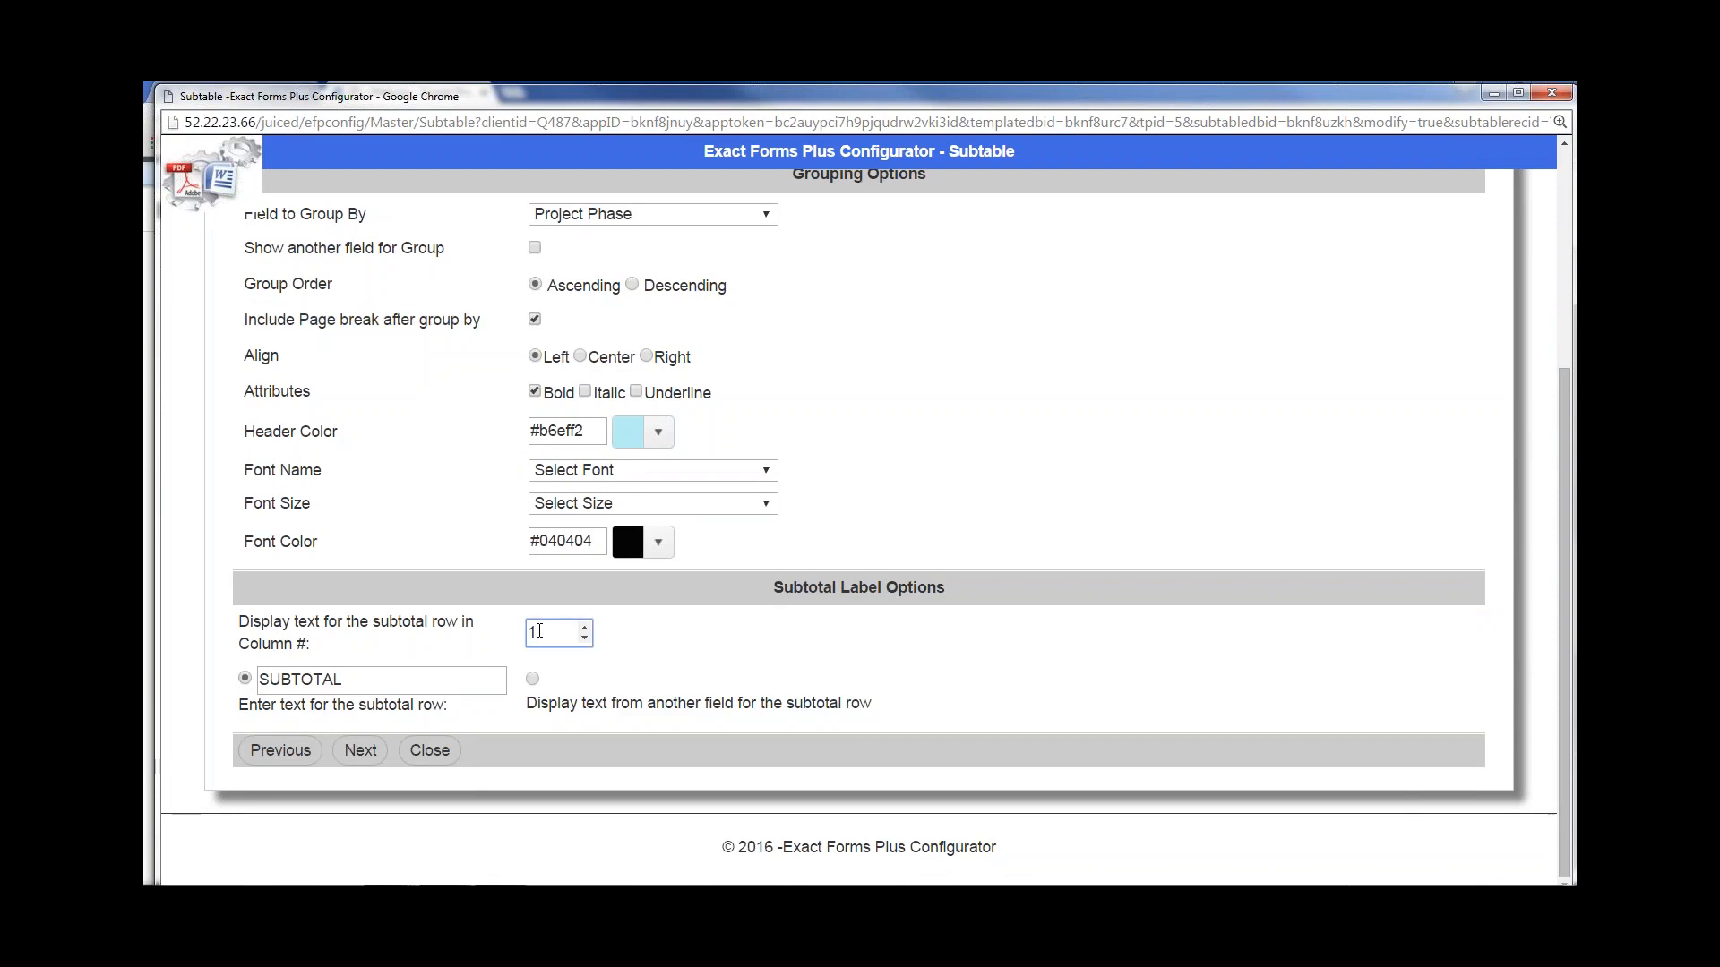
pyautogui.click(583, 628)
pyautogui.click(584, 637)
pyautogui.click(1553, 94)
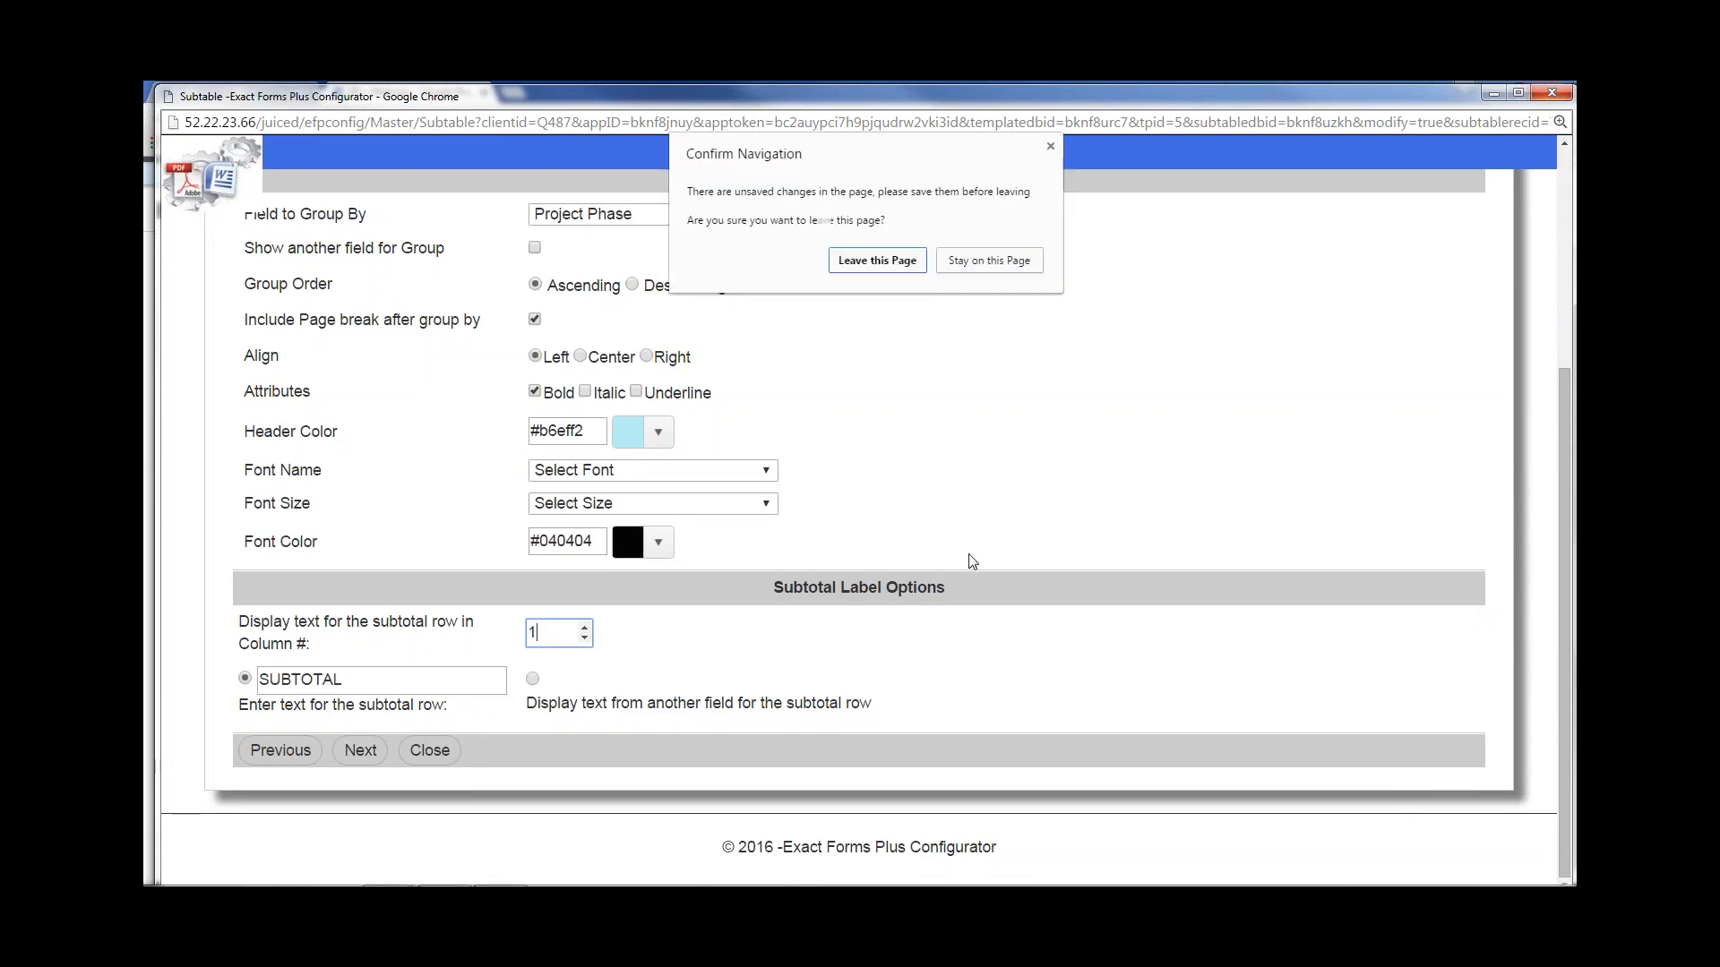
pyautogui.click(914, 261)
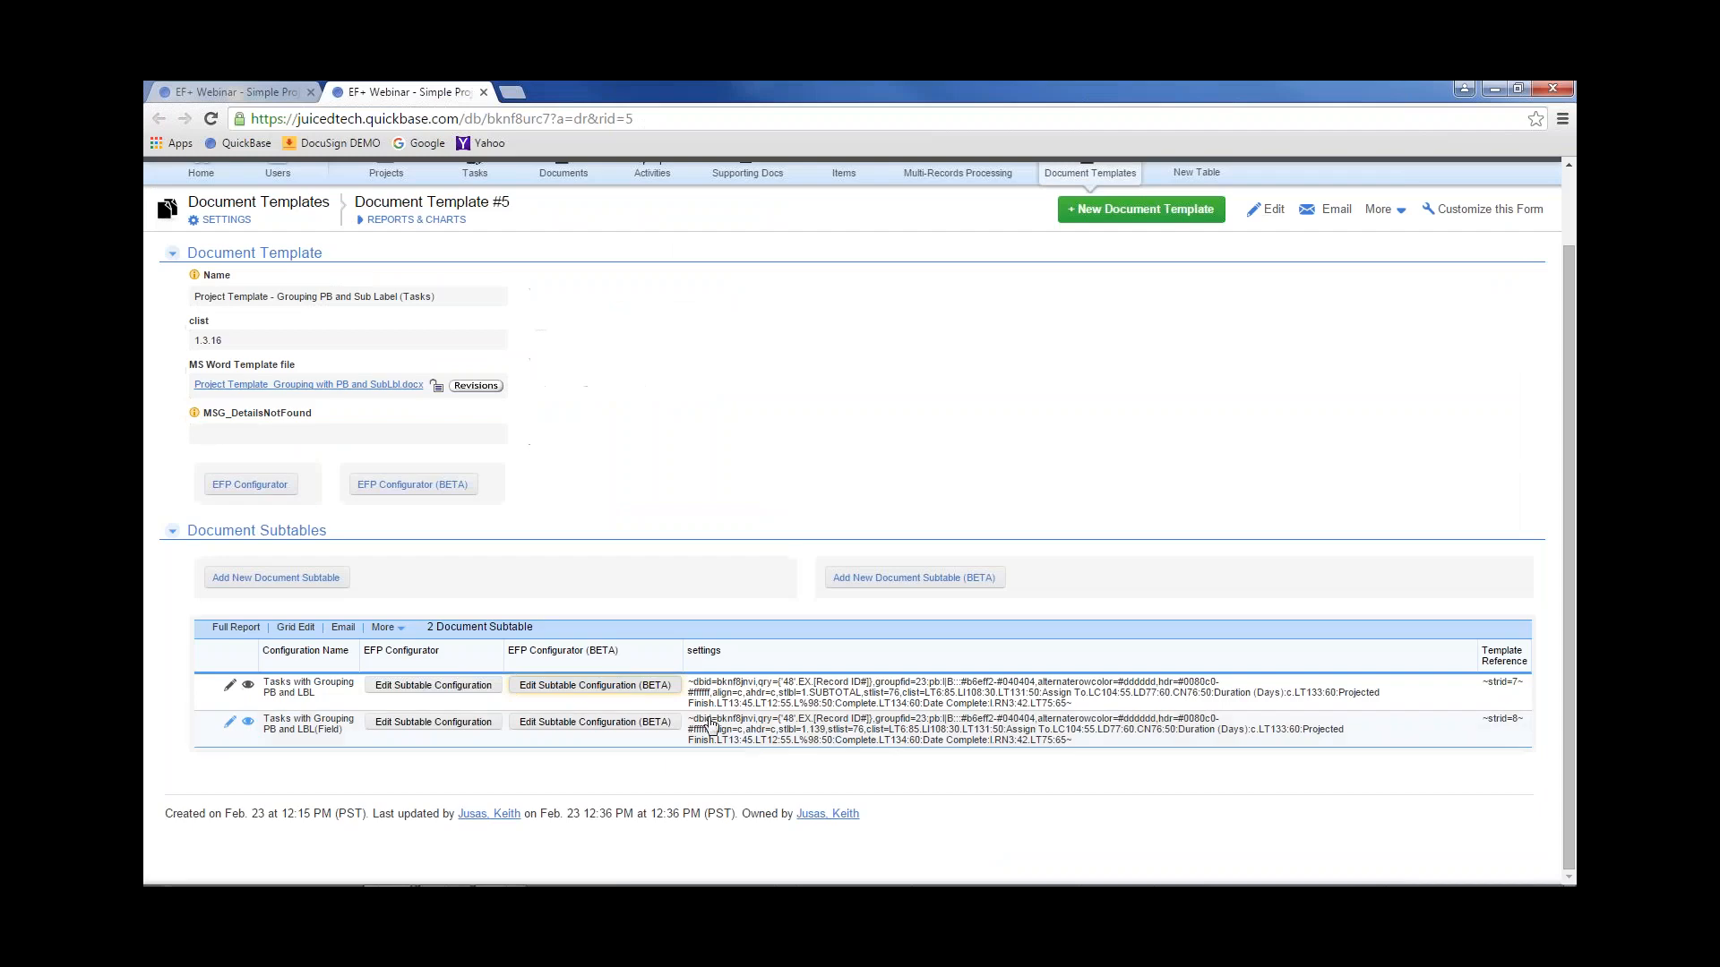
# Open the BETA configuration of the "Tasks with Grouping PB and LBL(Field)" subtable at its subtotal label options under sorting and grouping
pyautogui.click(636, 724)
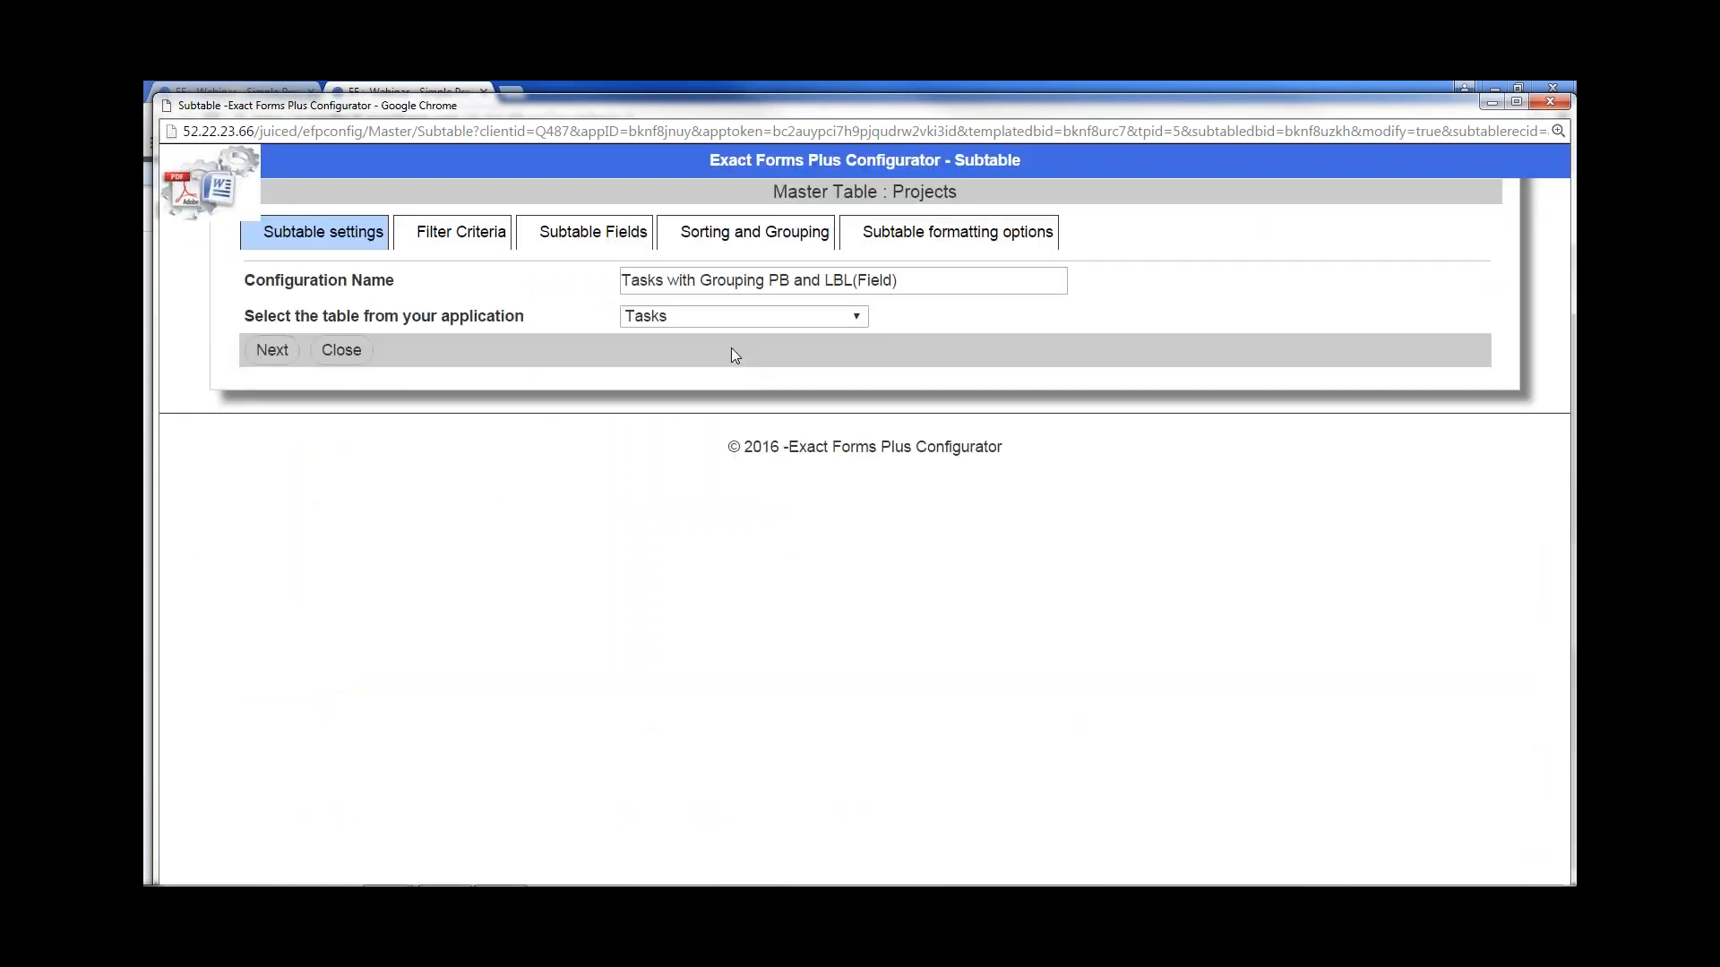
pyautogui.click(754, 232)
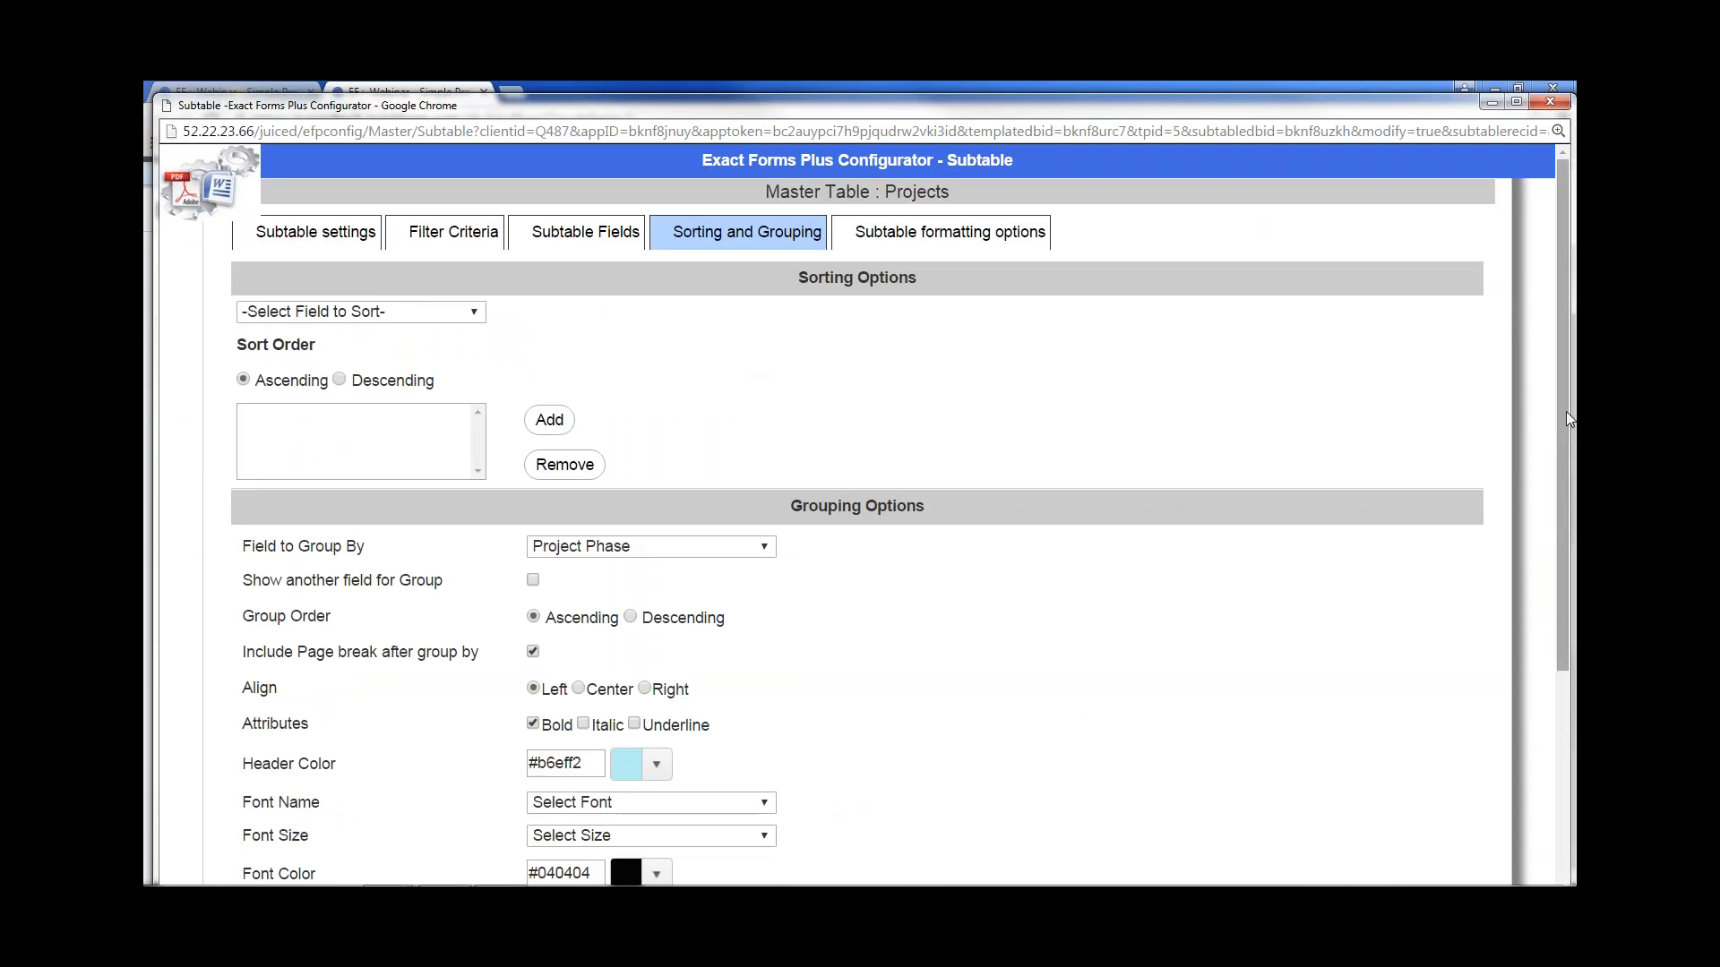
pyautogui.moveTo(1566, 411); pyautogui.dragTo(1573, 651)
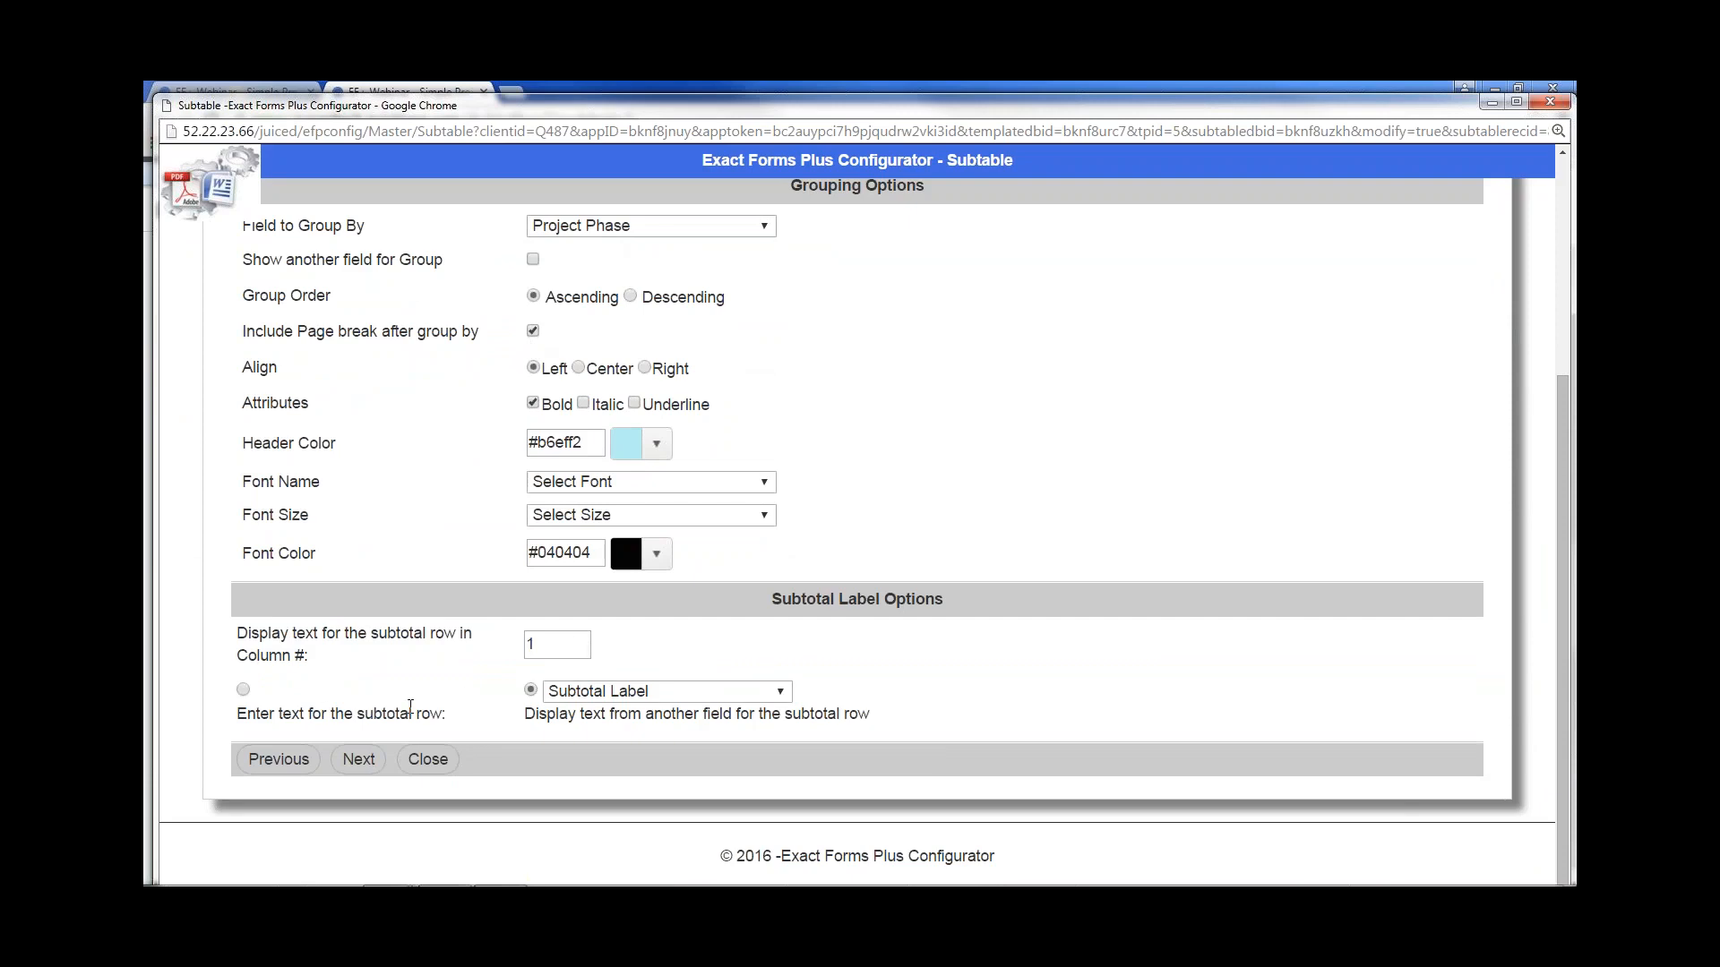
# Review the subtotal label's column number and the fields available as its text, keep Subtotal Label, and leave the configuration without saving
pyautogui.doubleClick(533, 645)
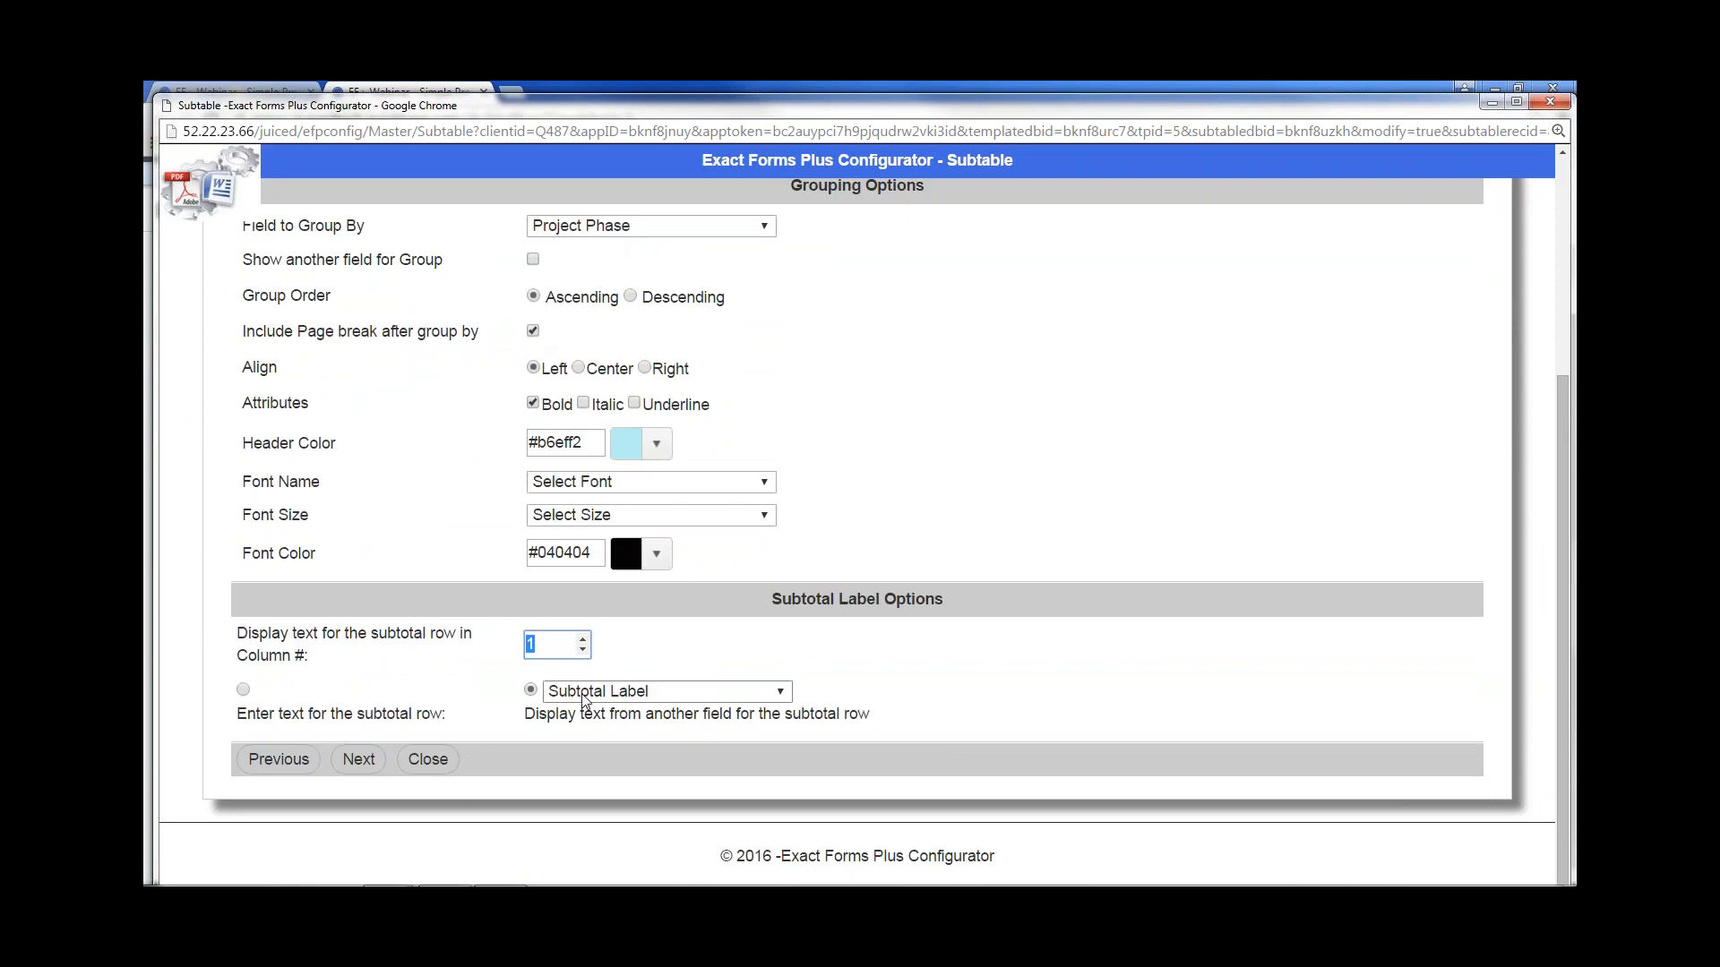
pyautogui.click(783, 695)
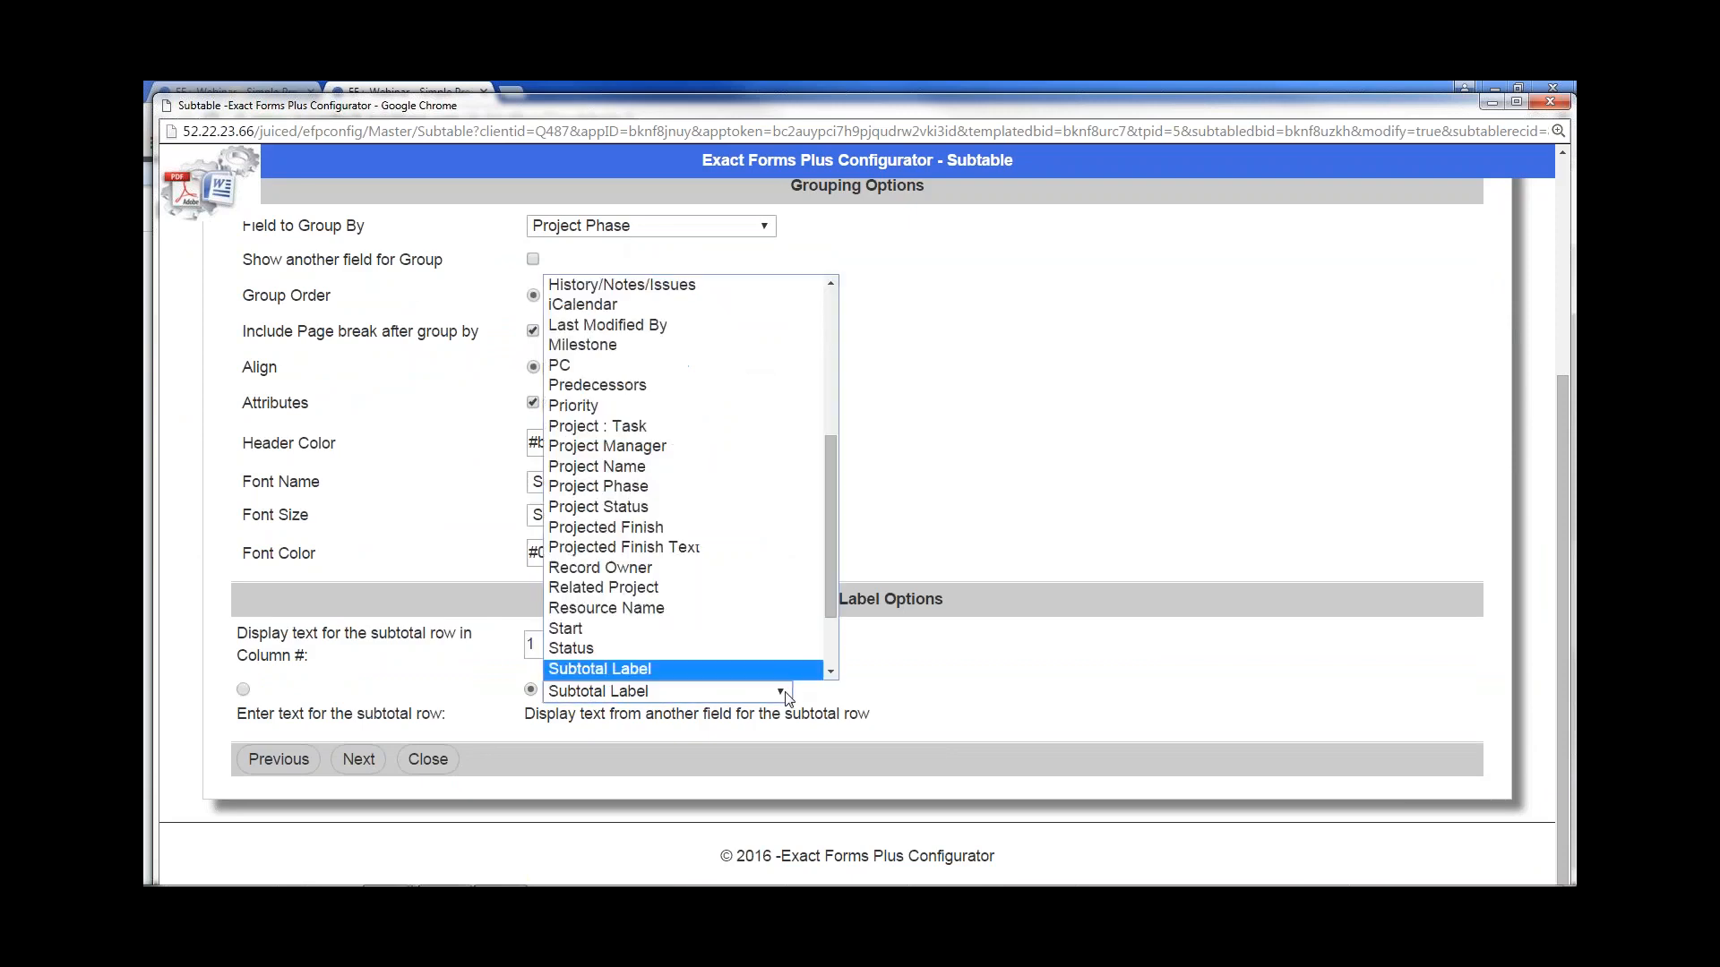
pyautogui.click(664, 668)
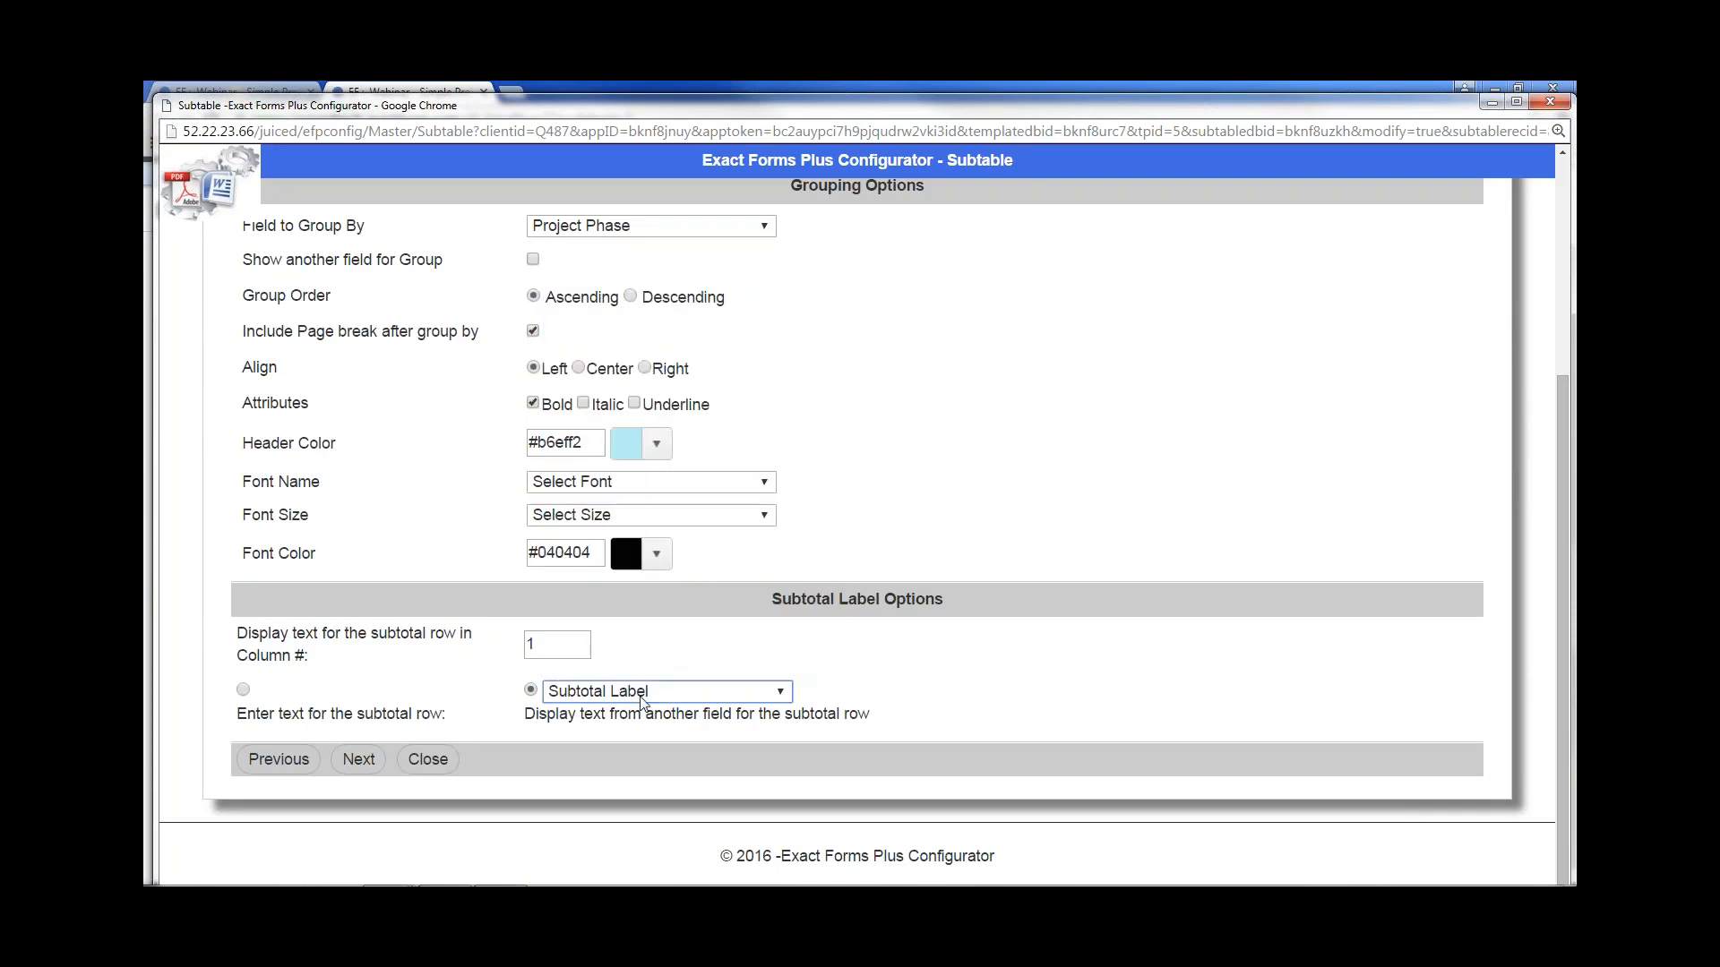
pyautogui.click(426, 759)
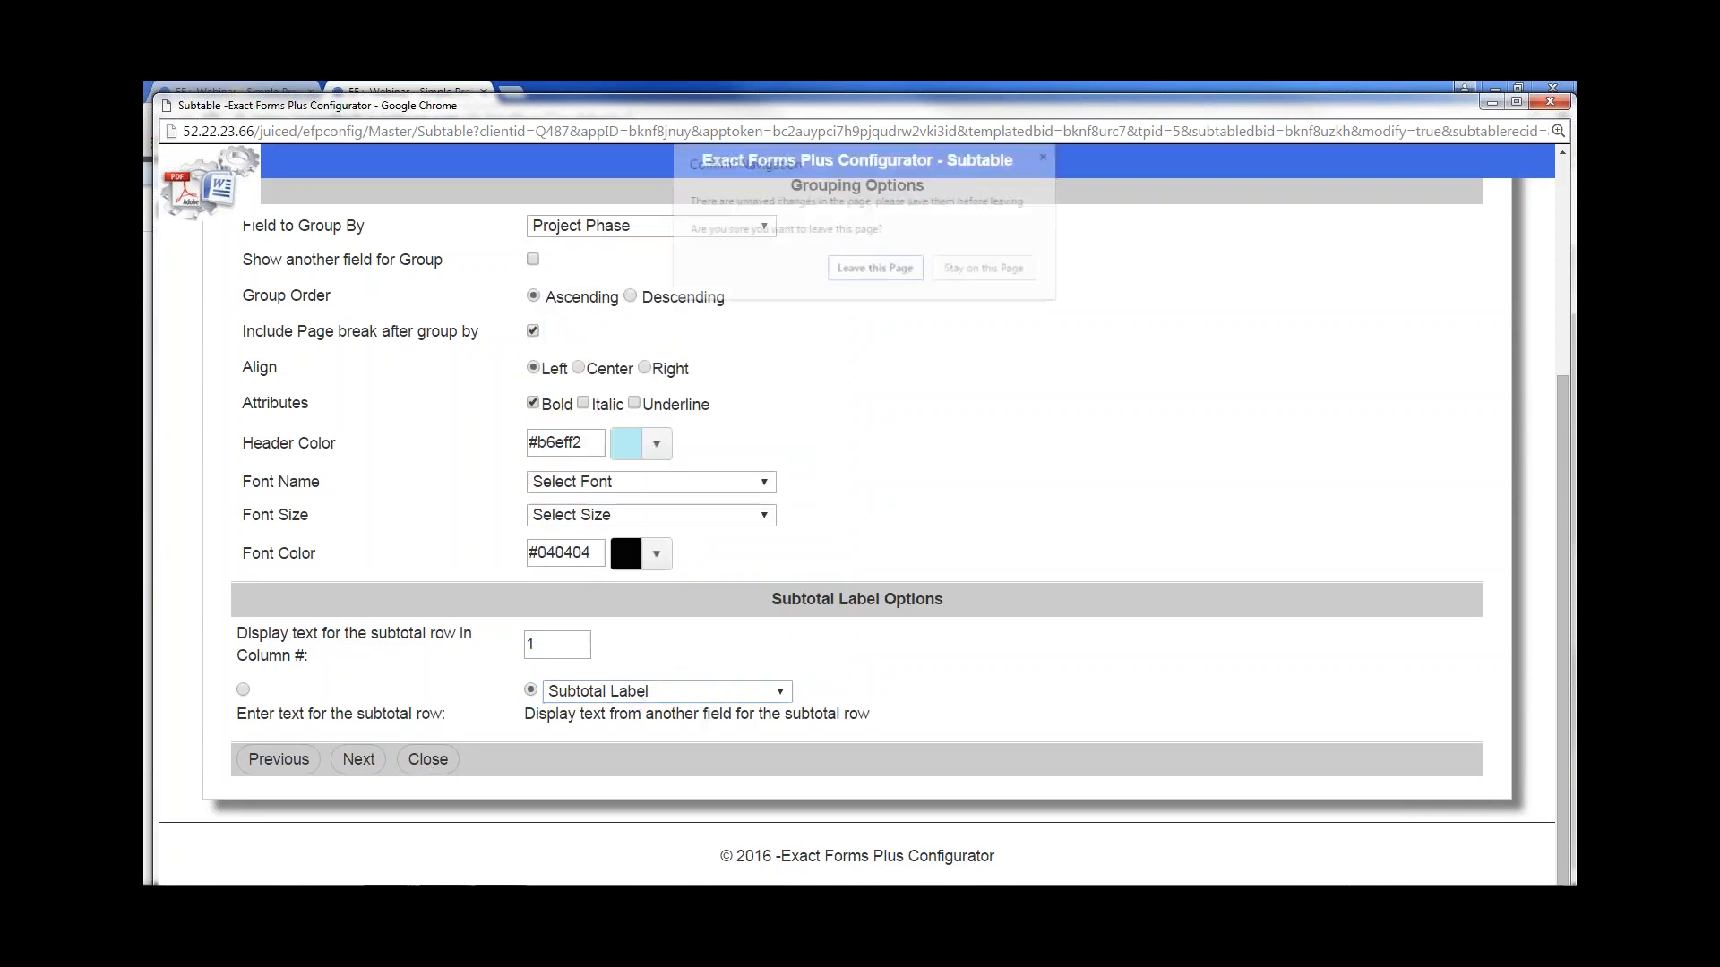
pyautogui.click(875, 269)
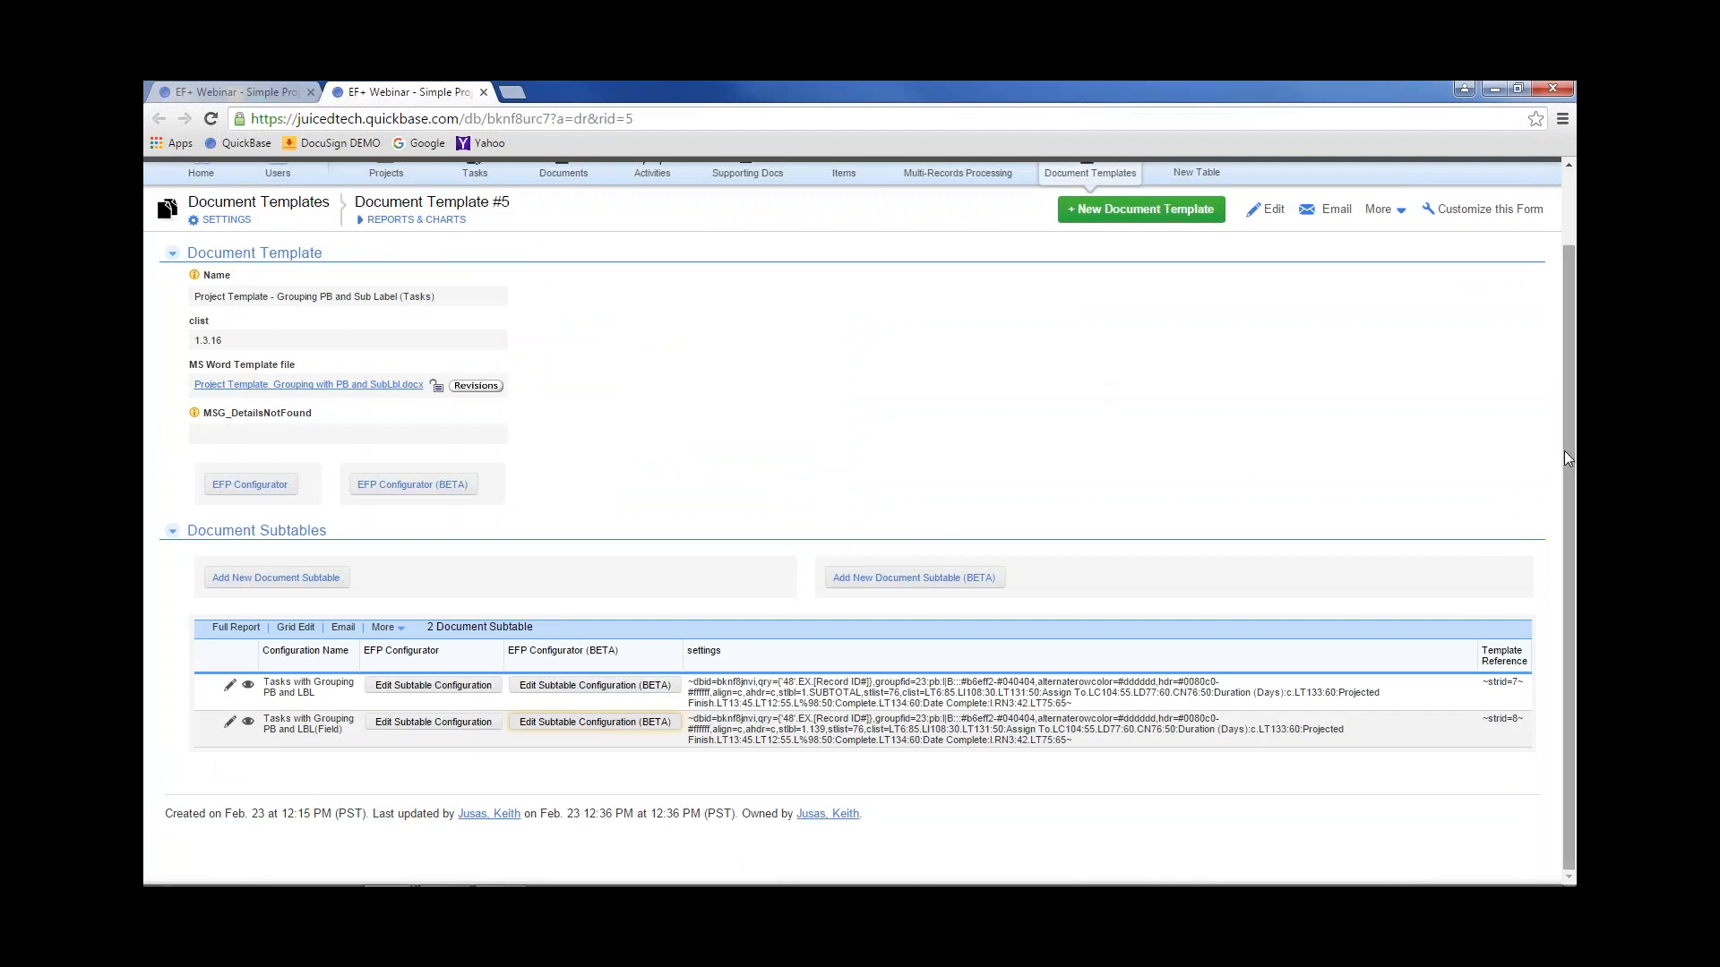
# Return to the Exact Forms Plus Webinar project record and hide its EF+ Grouping section
pyautogui.moveTo(1564, 450); pyautogui.dragTo(1564, 377)
pyautogui.click(238, 92)
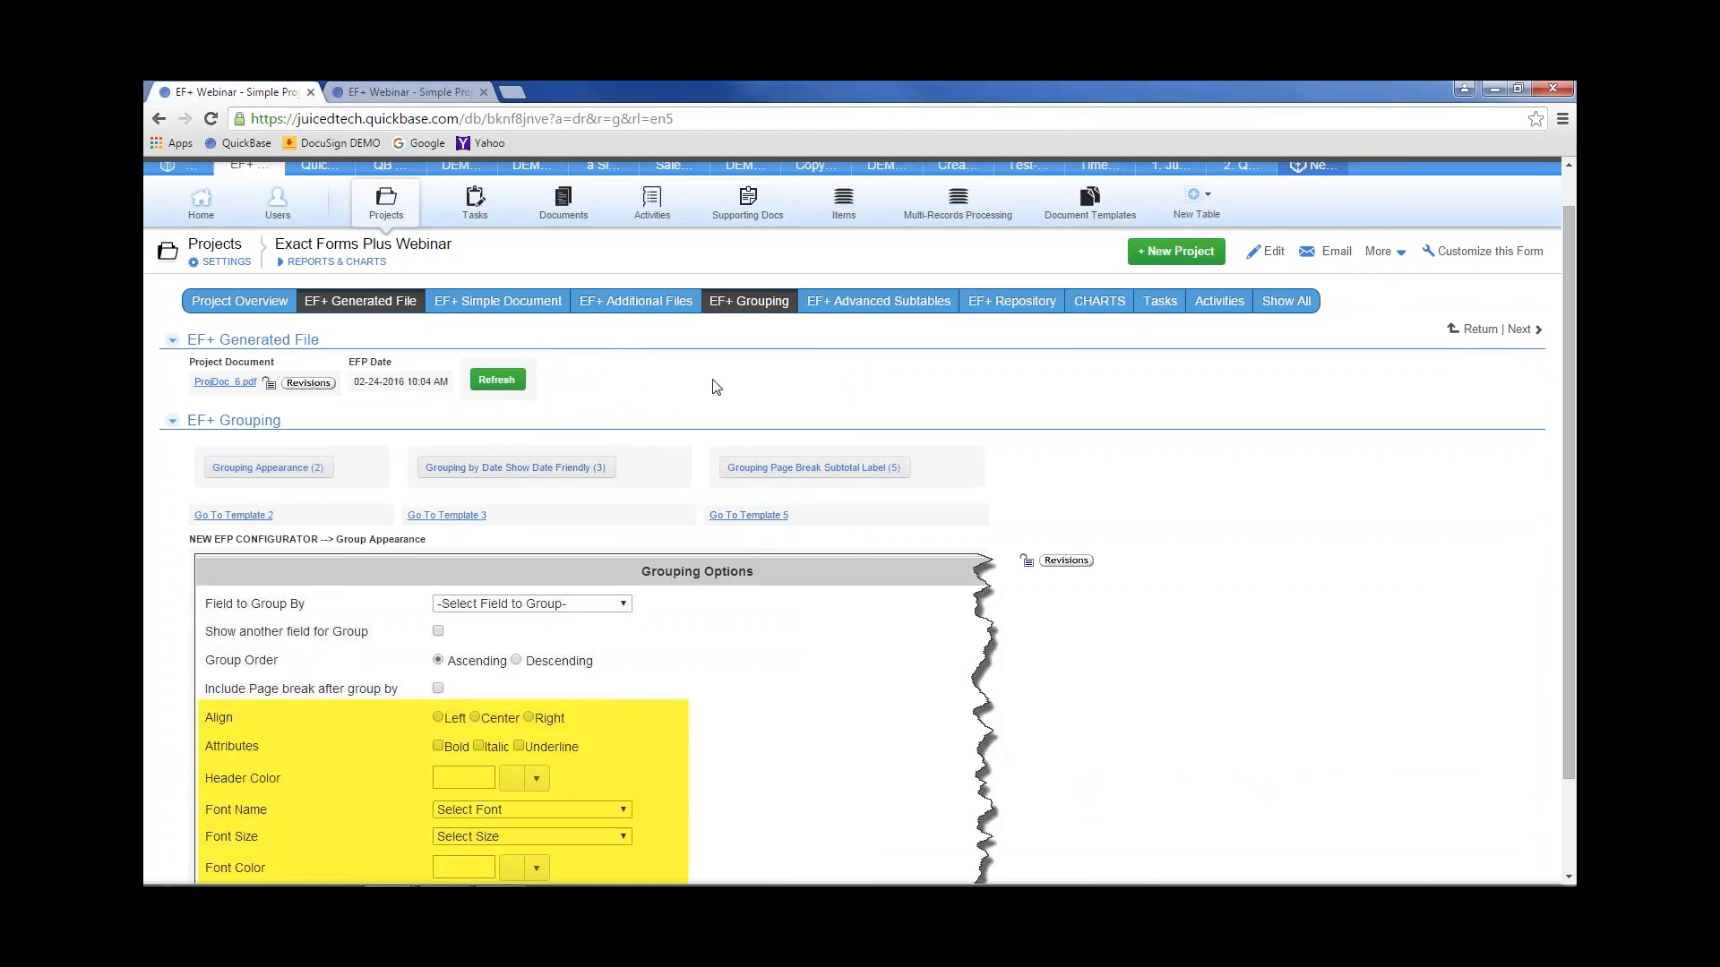
pyautogui.click(730, 304)
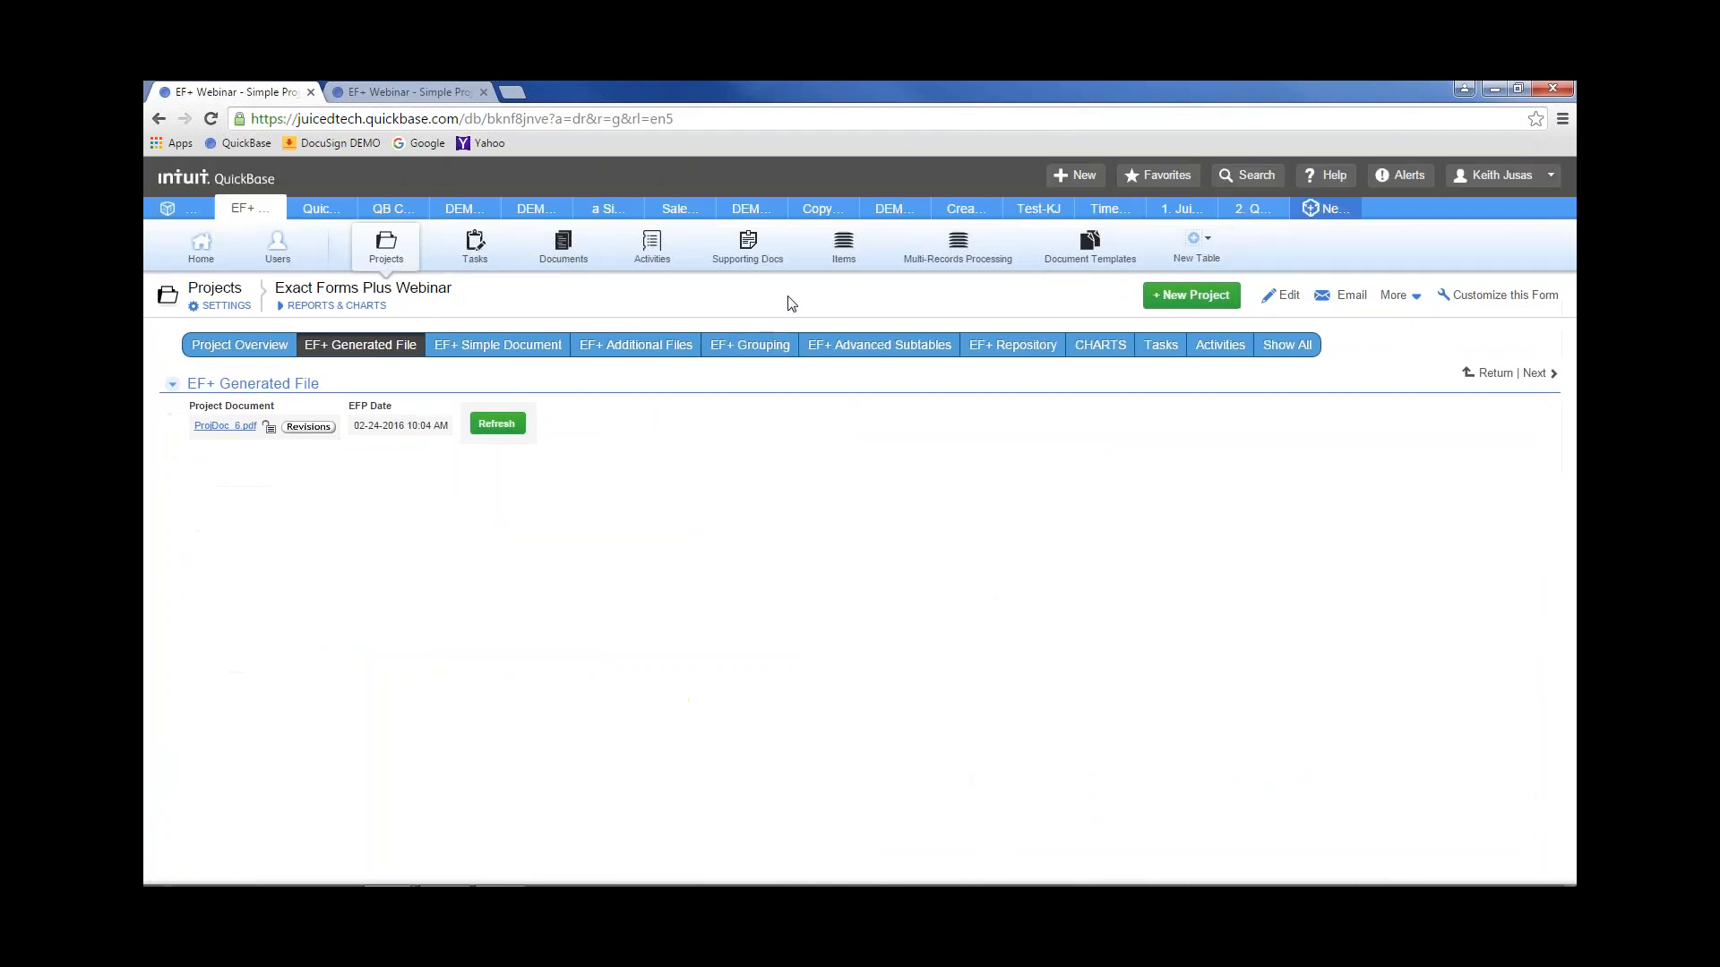
# Switch to the EFP Webinar Feb 2016 presentation in PowerPoint and present slide 7, Advanced Subtables, revealing its first bullet
pyautogui.click(1494, 88)
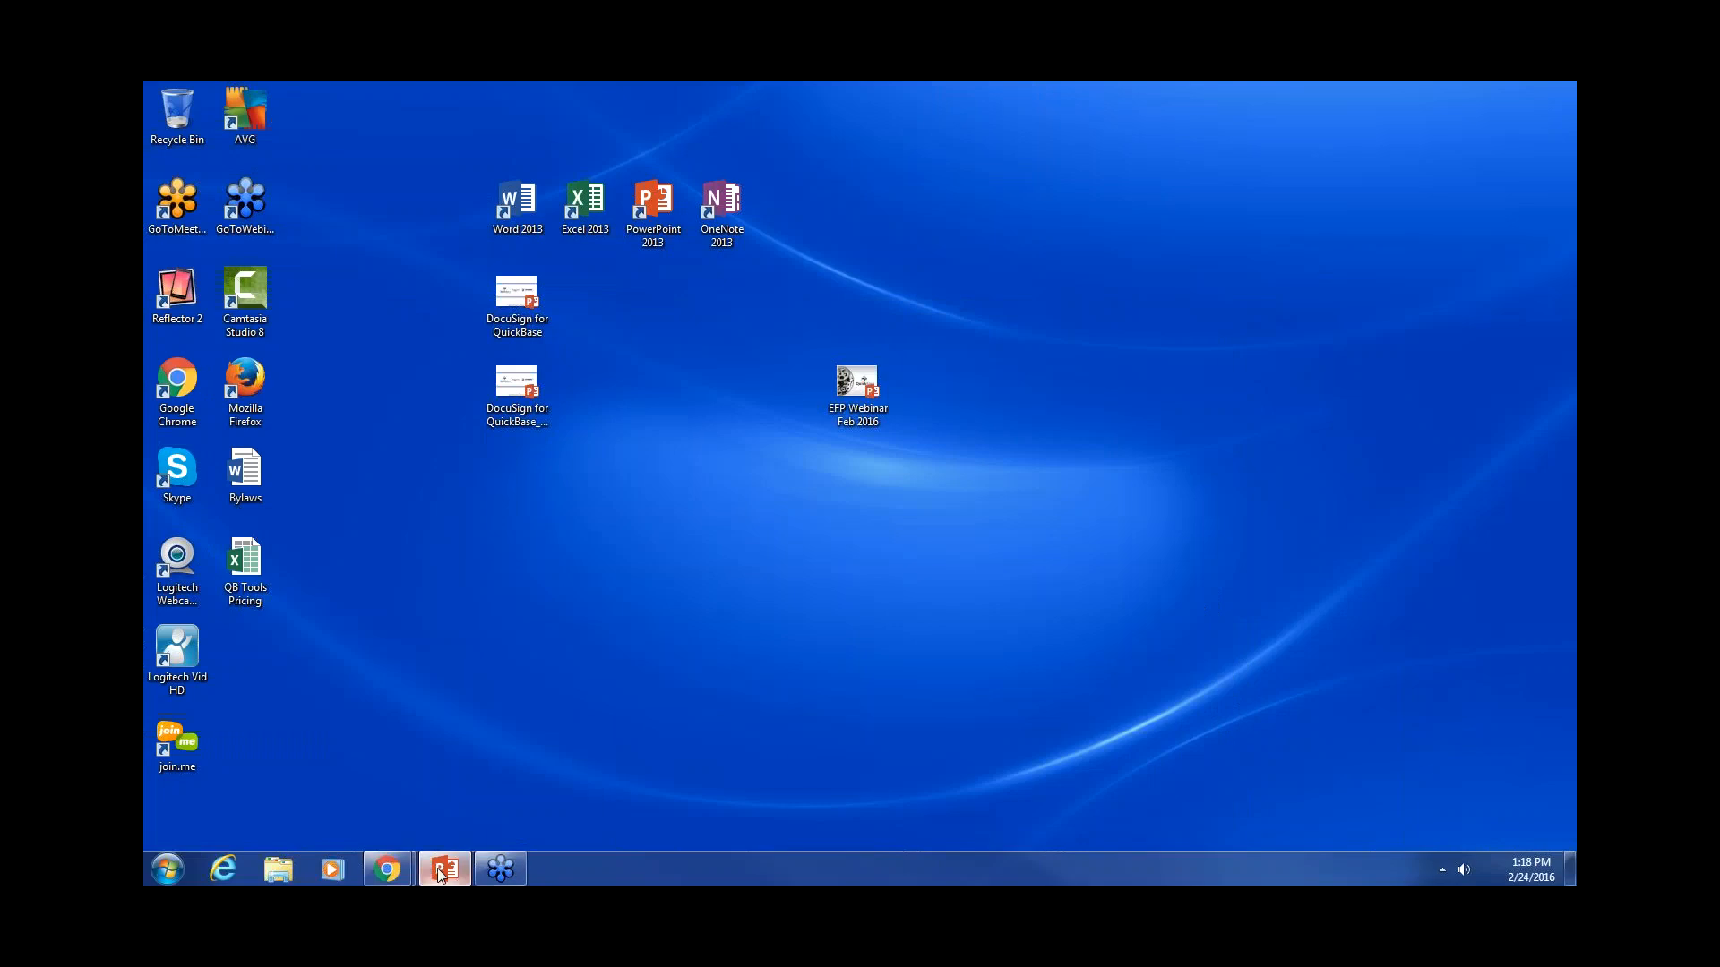
pyautogui.click(617, 688)
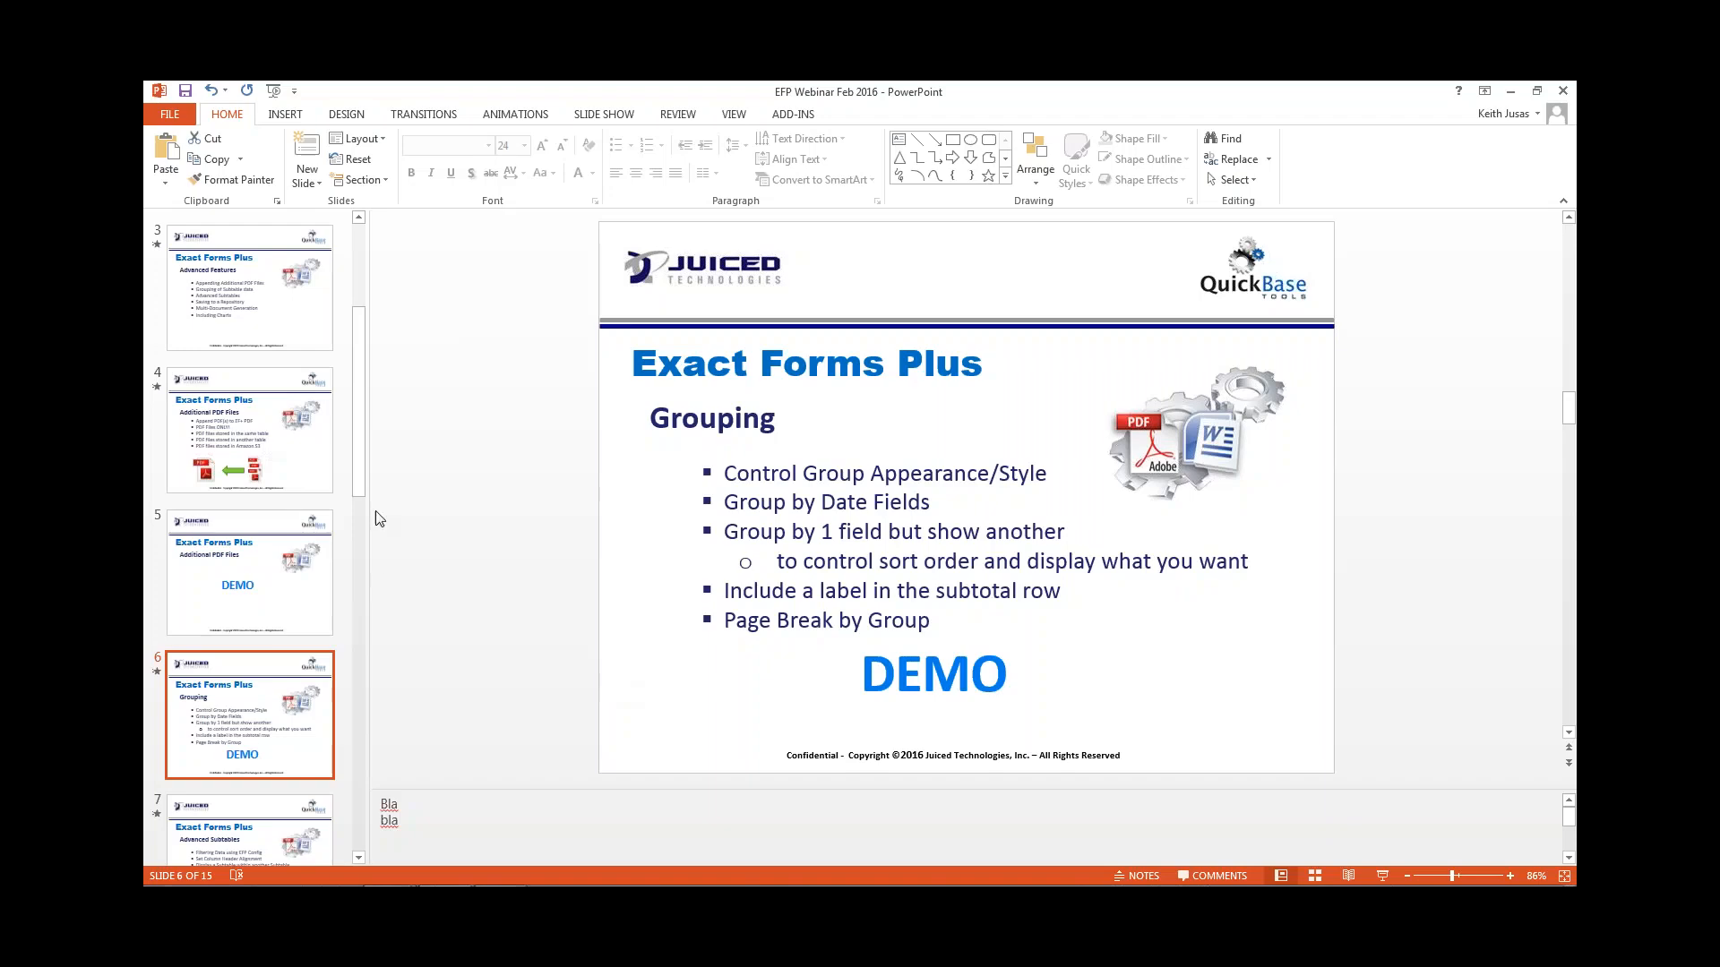
pyautogui.moveTo(361, 488); pyautogui.dragTo(364, 576)
pyautogui.click(302, 651)
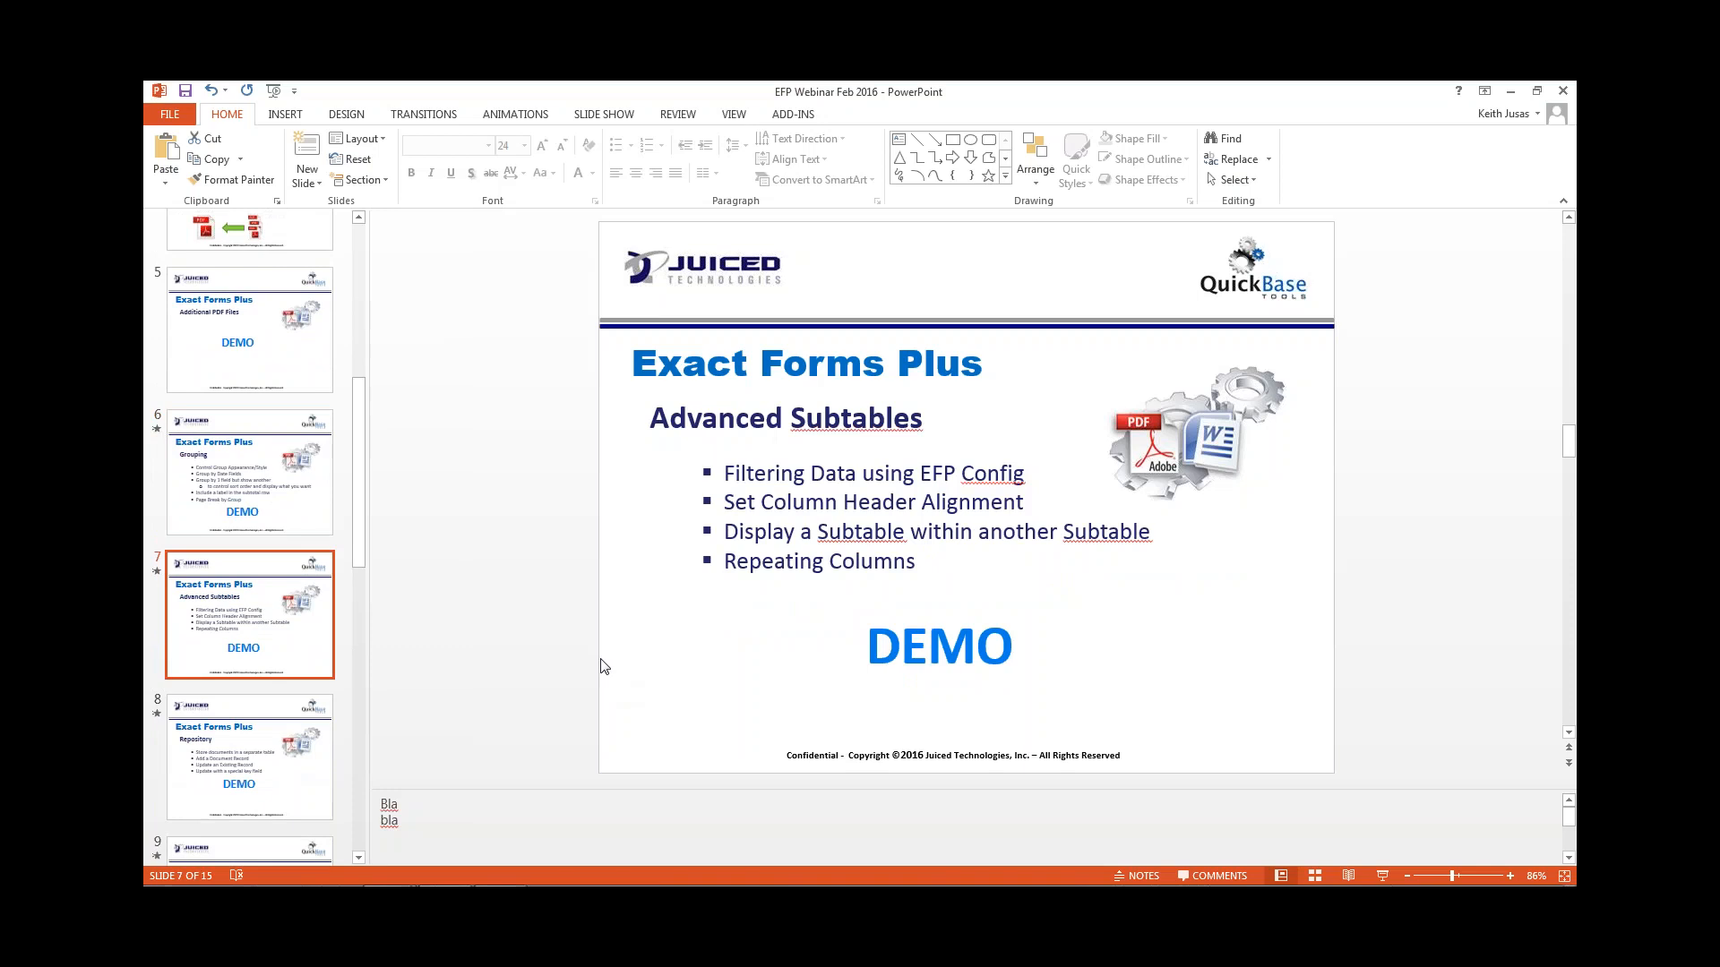
pyautogui.hotkey('shift', 'F5')
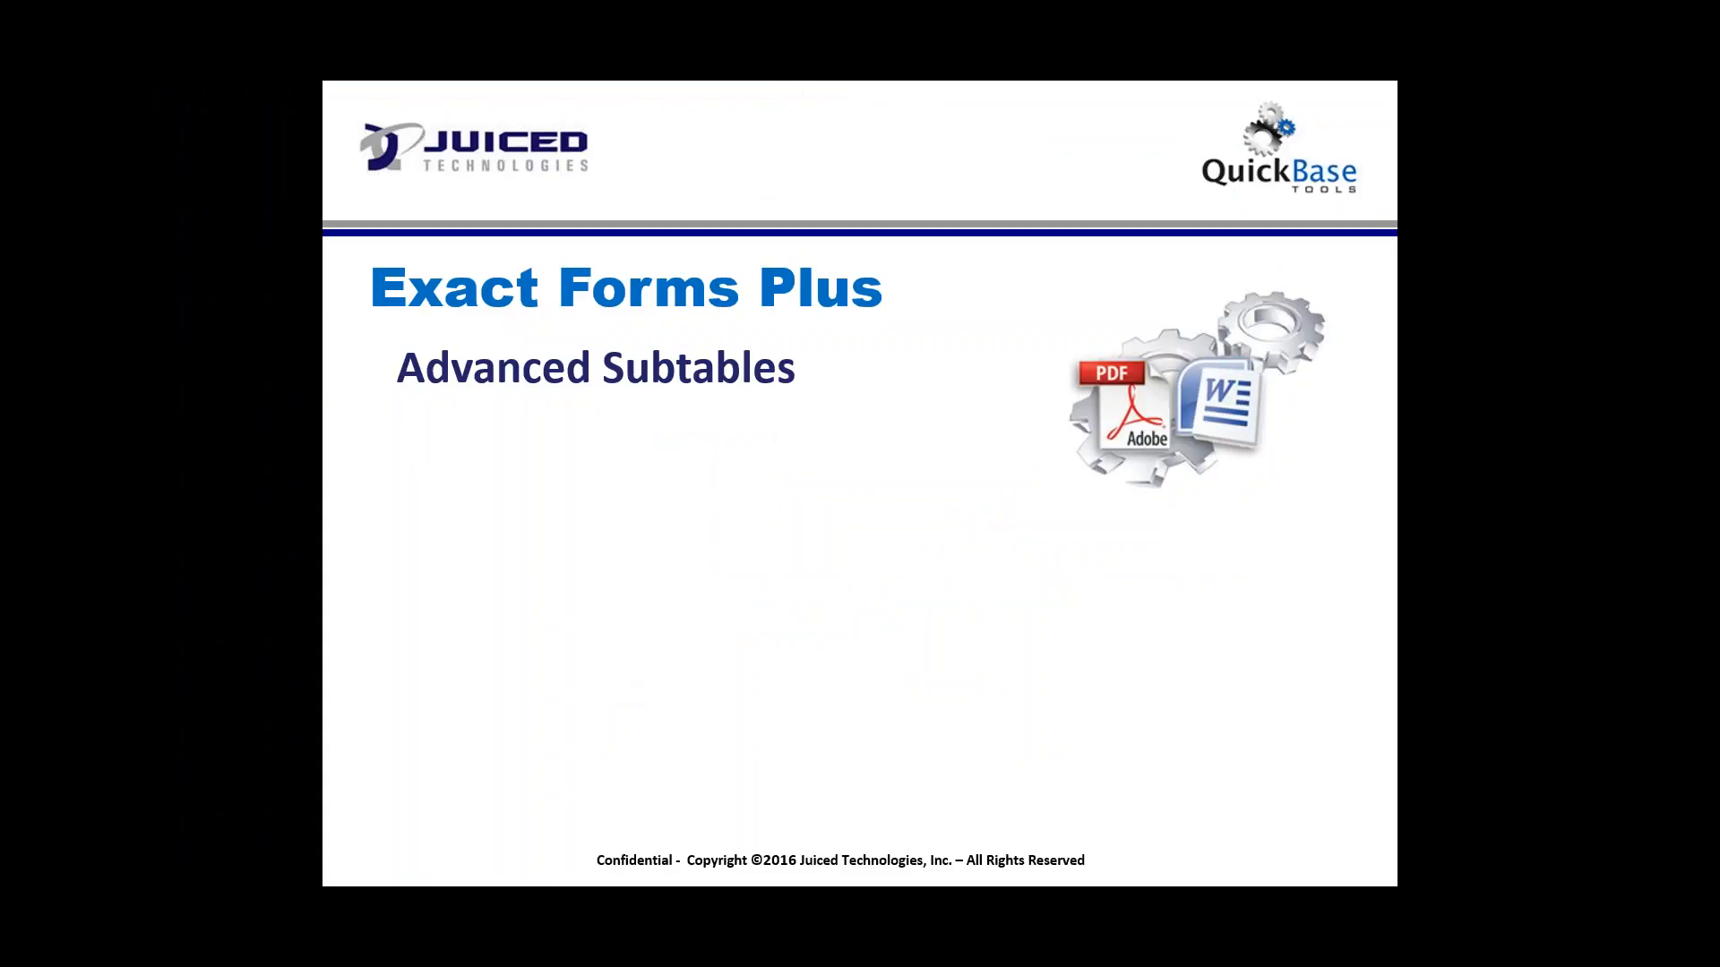
pyautogui.press('Right')
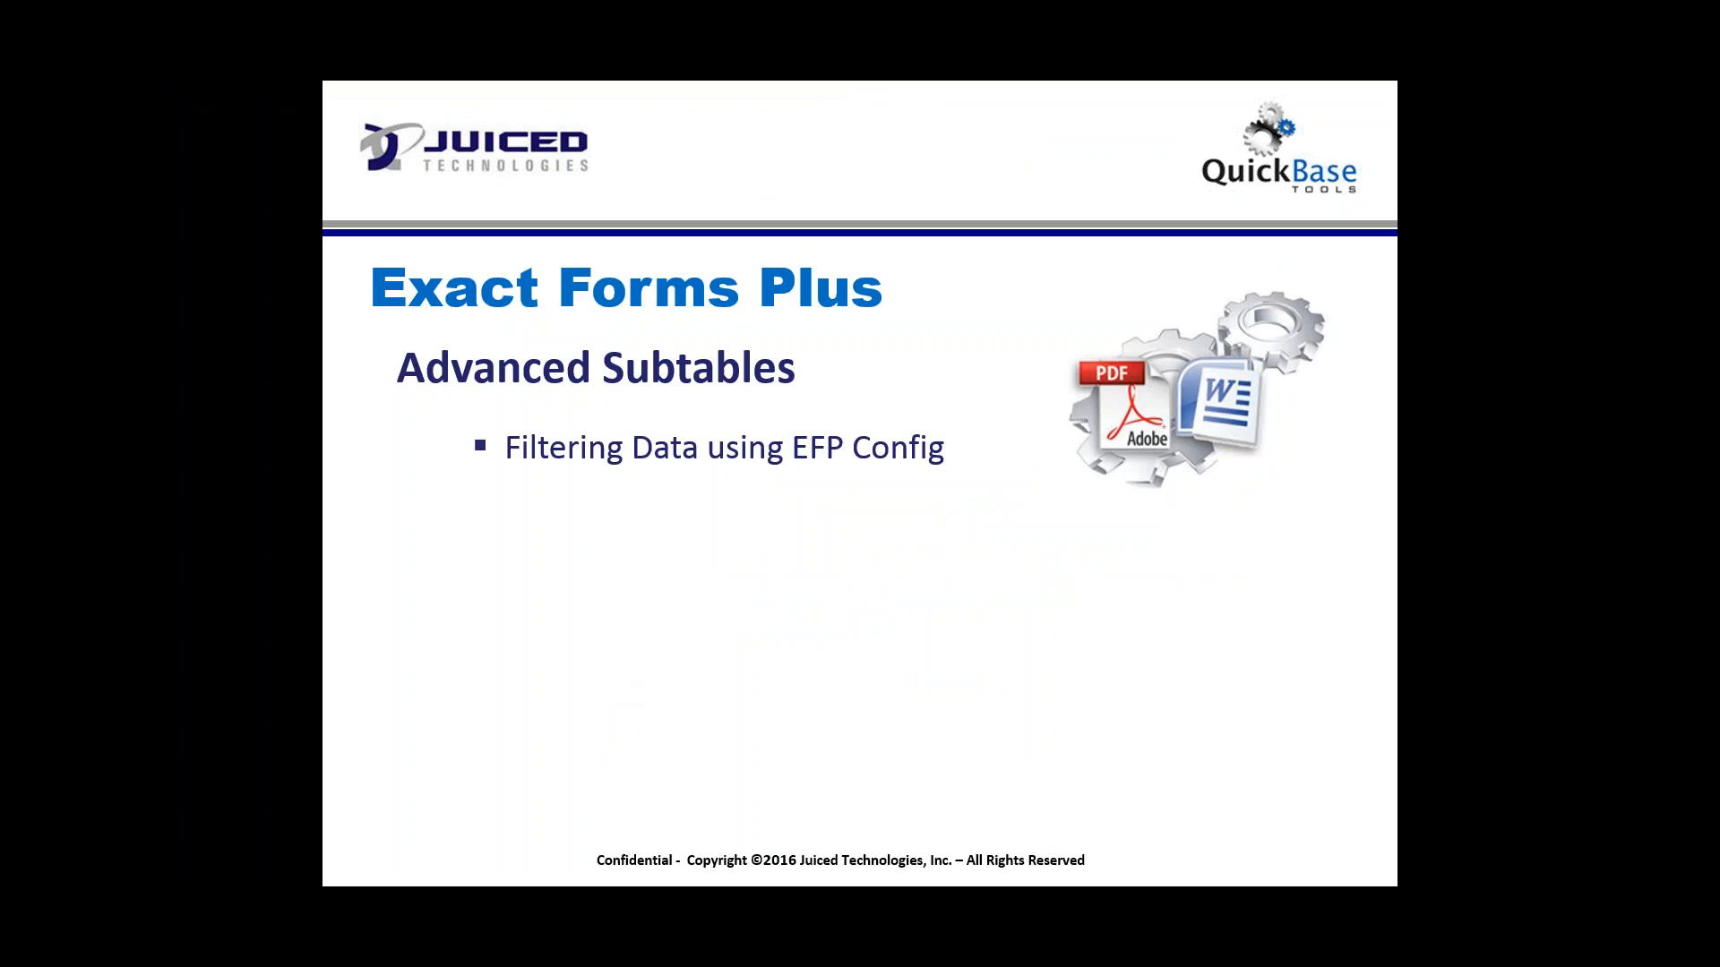
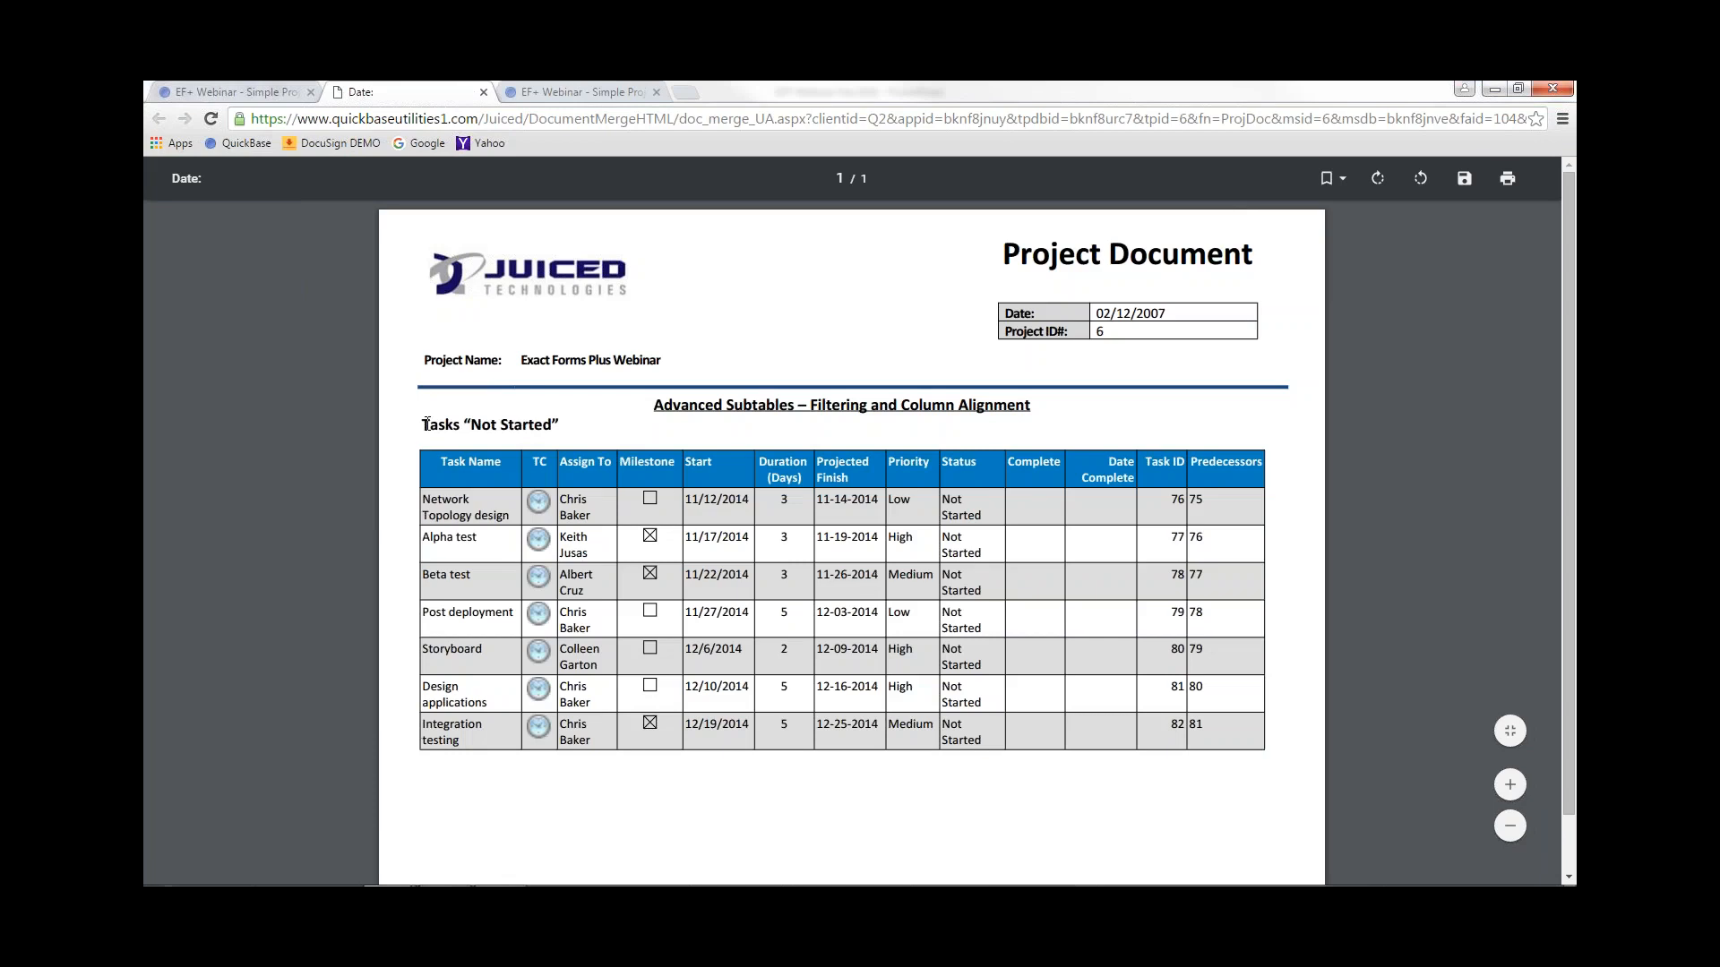
# Examine the "Not Started" task filtering and the column header alignment in the generated project document, and close the document
pyautogui.moveTo(423, 424); pyautogui.dragTo(559, 425)
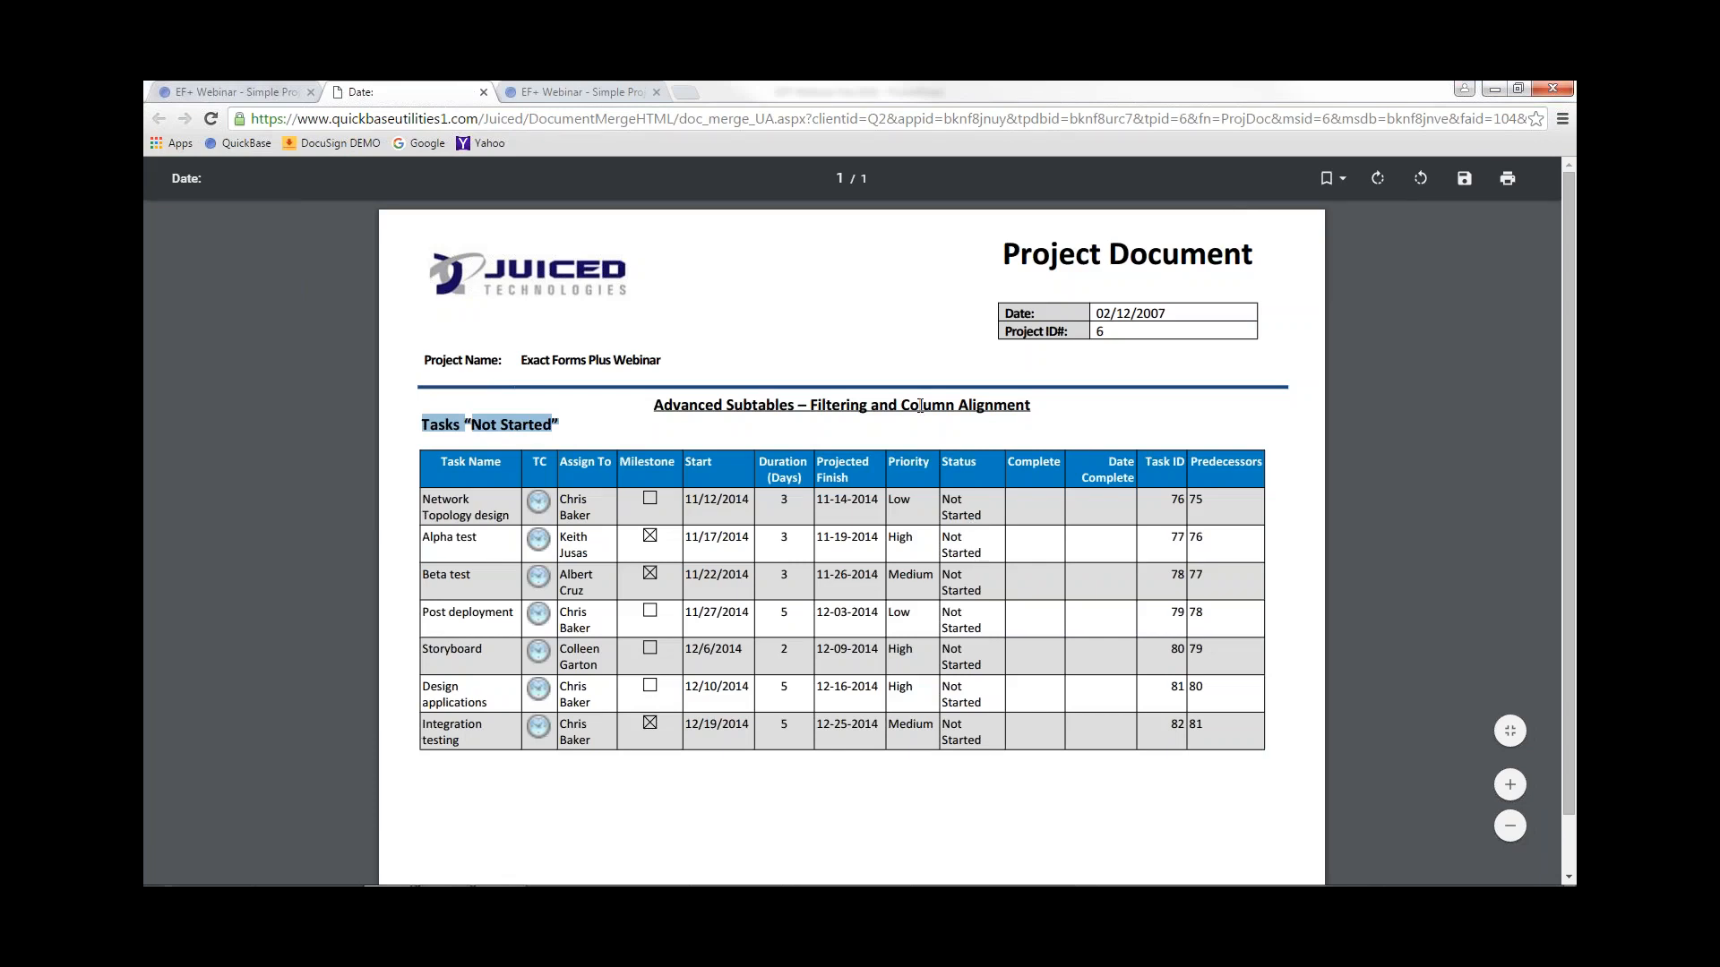
pyautogui.moveTo(902, 406); pyautogui.dragTo(1036, 409)
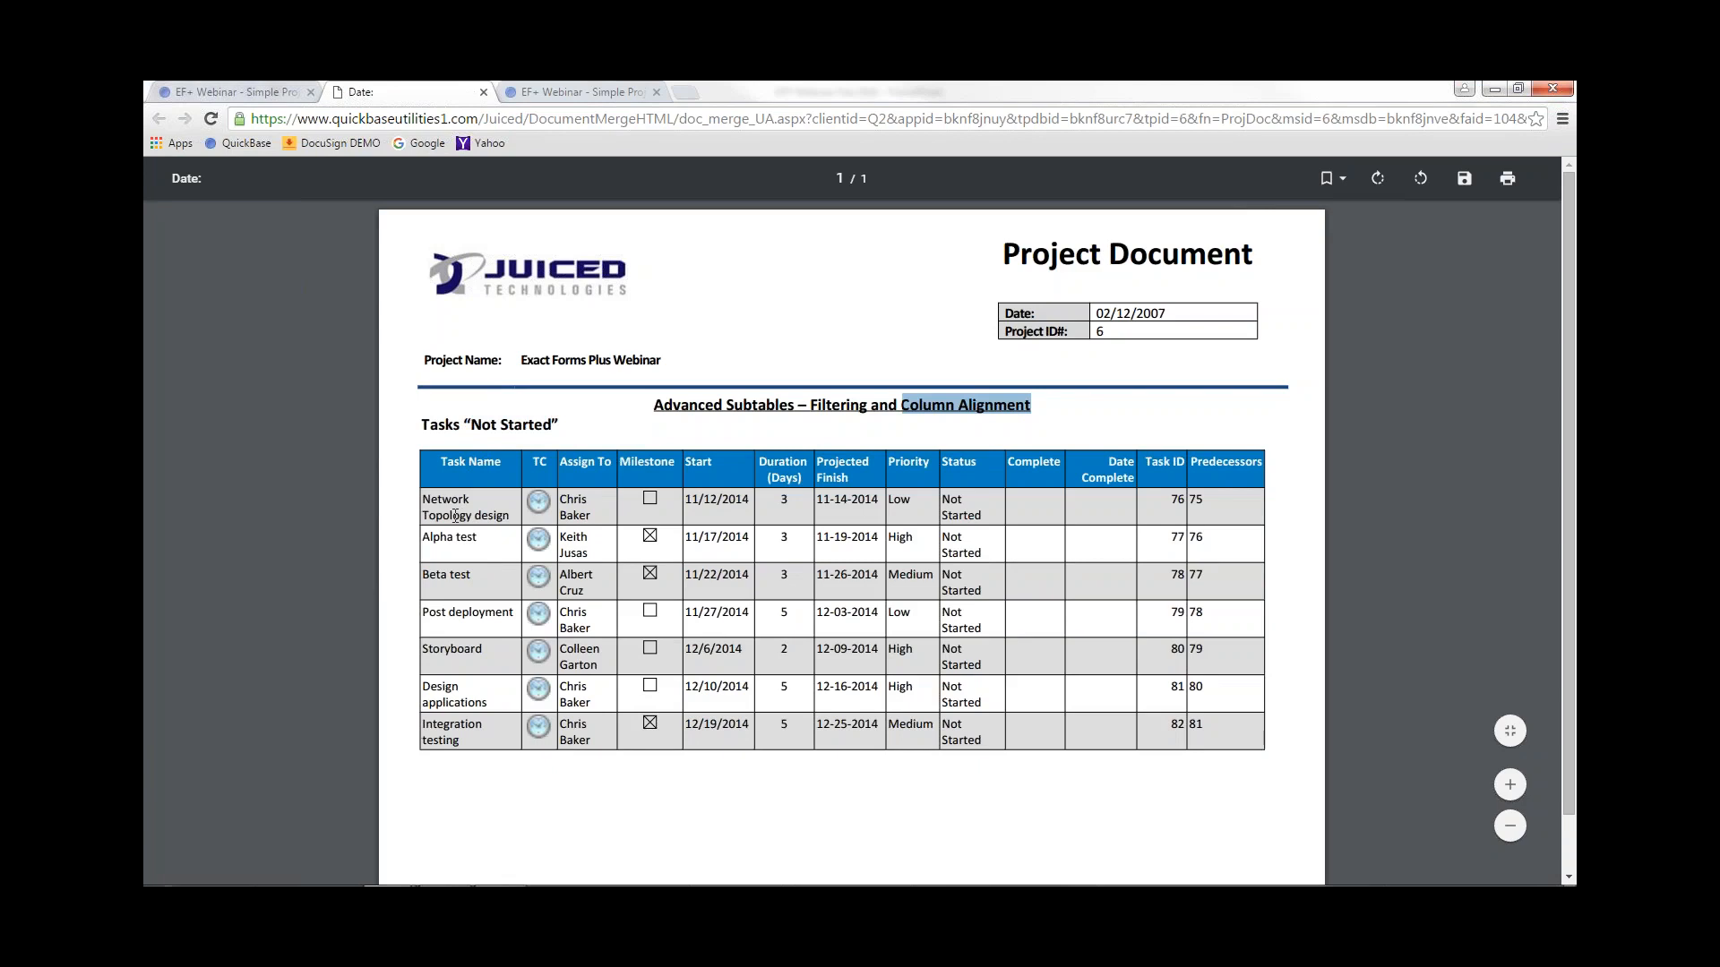
pyautogui.click(482, 467)
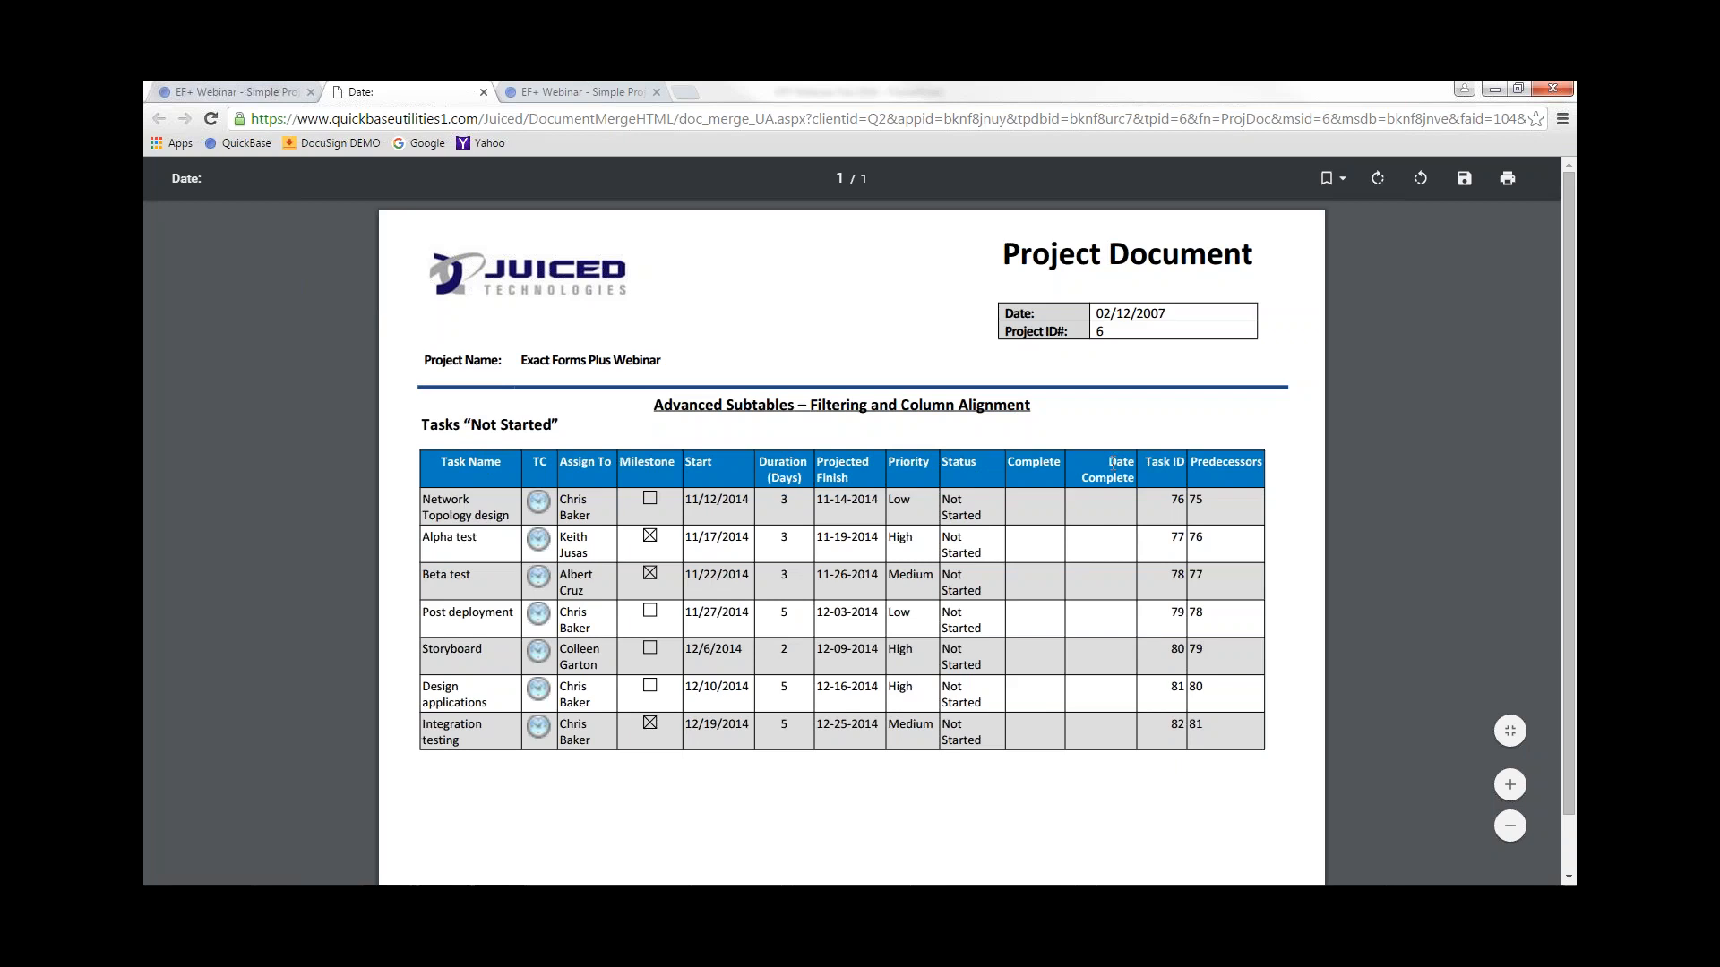
pyautogui.moveTo(1112, 461); pyautogui.dragTo(1133, 477)
pyautogui.click(484, 92)
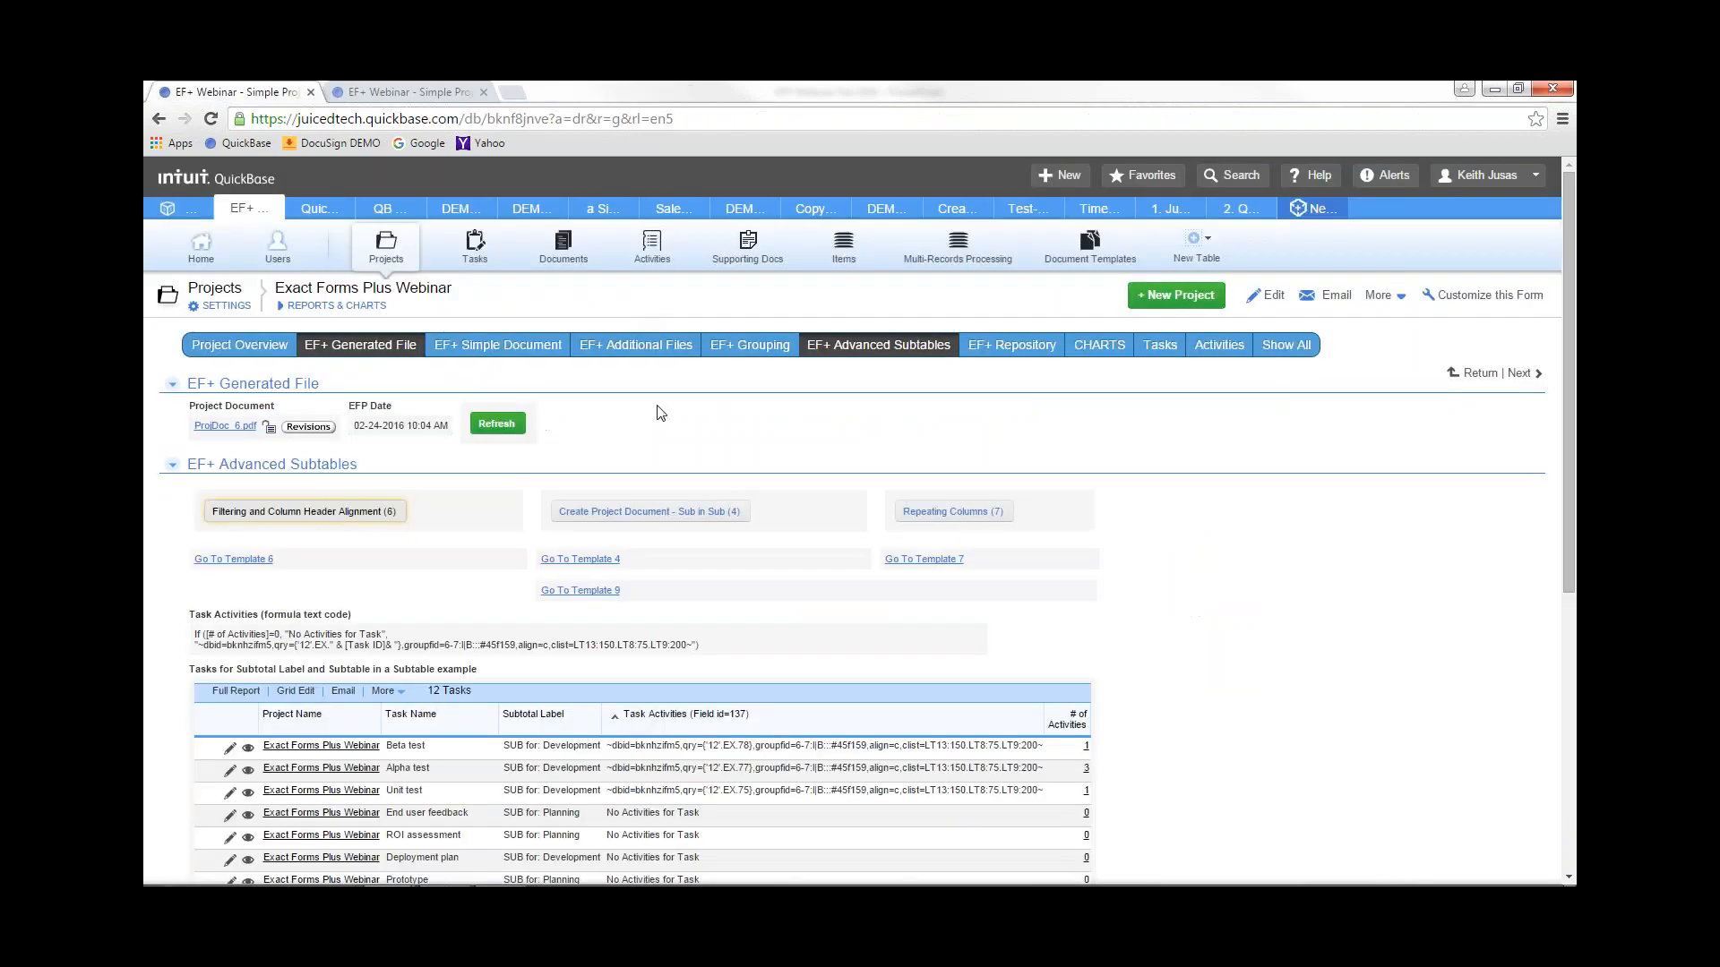
# From Template 6, open the filter criteria in the BETA configuration of the "Tasks iltered and Col Align" subtable
pyautogui.click(250, 562)
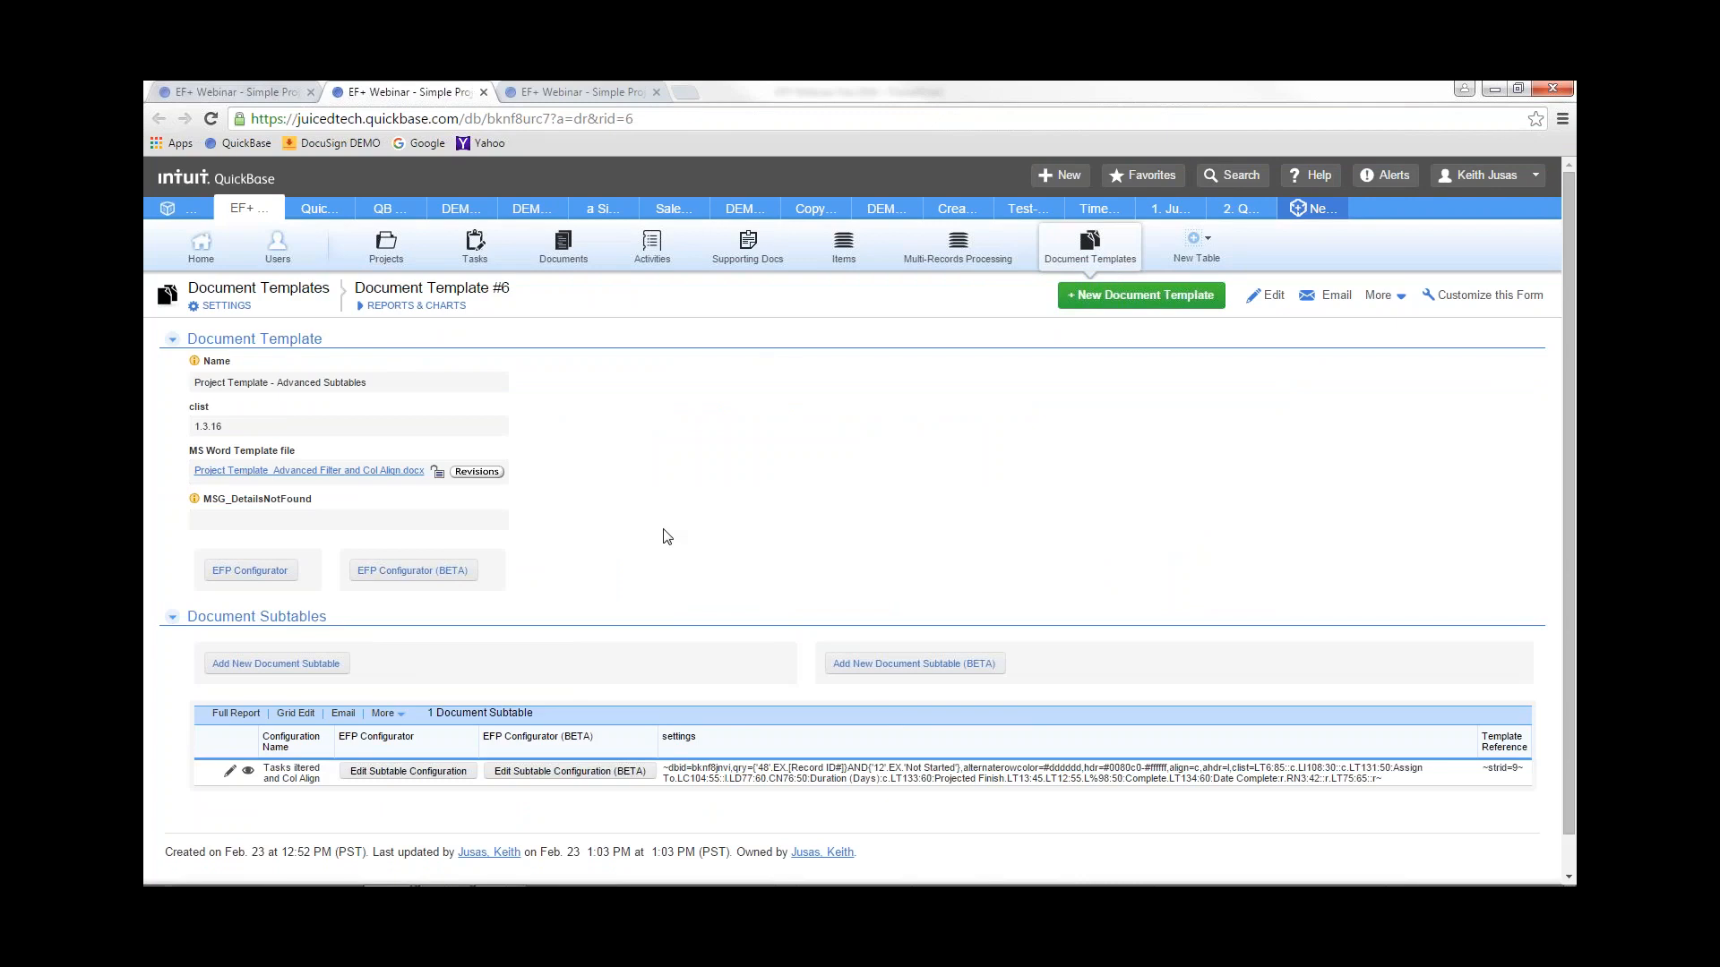
pyautogui.click(546, 772)
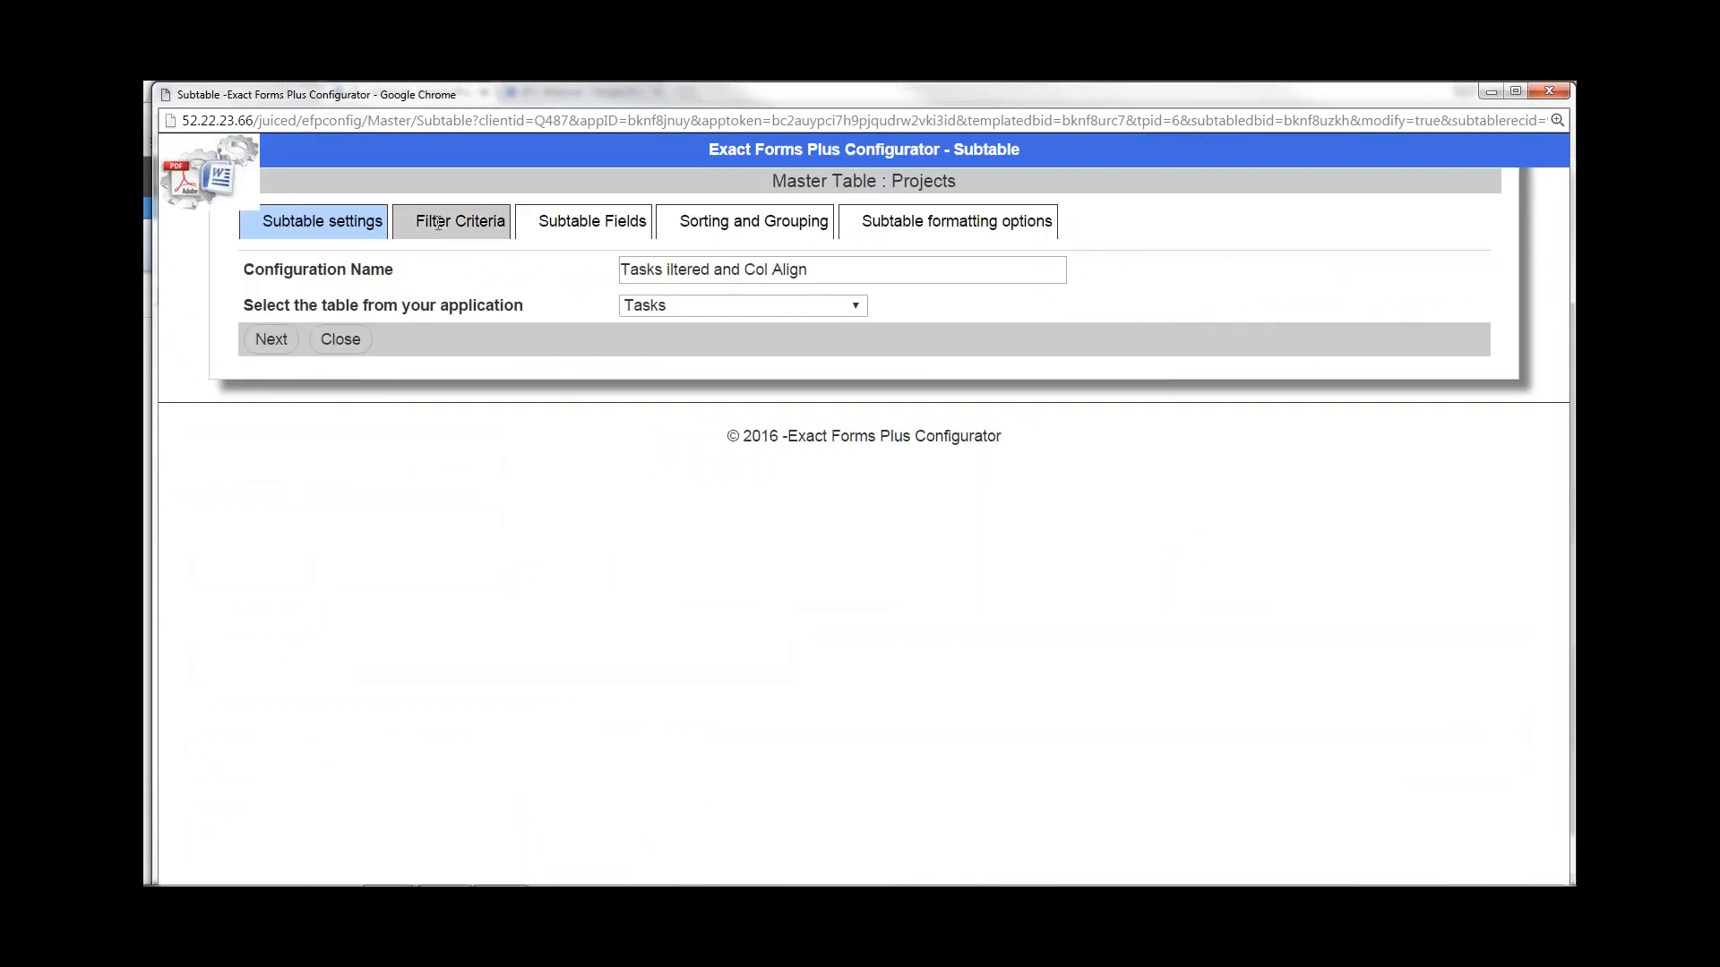
pyautogui.click(438, 222)
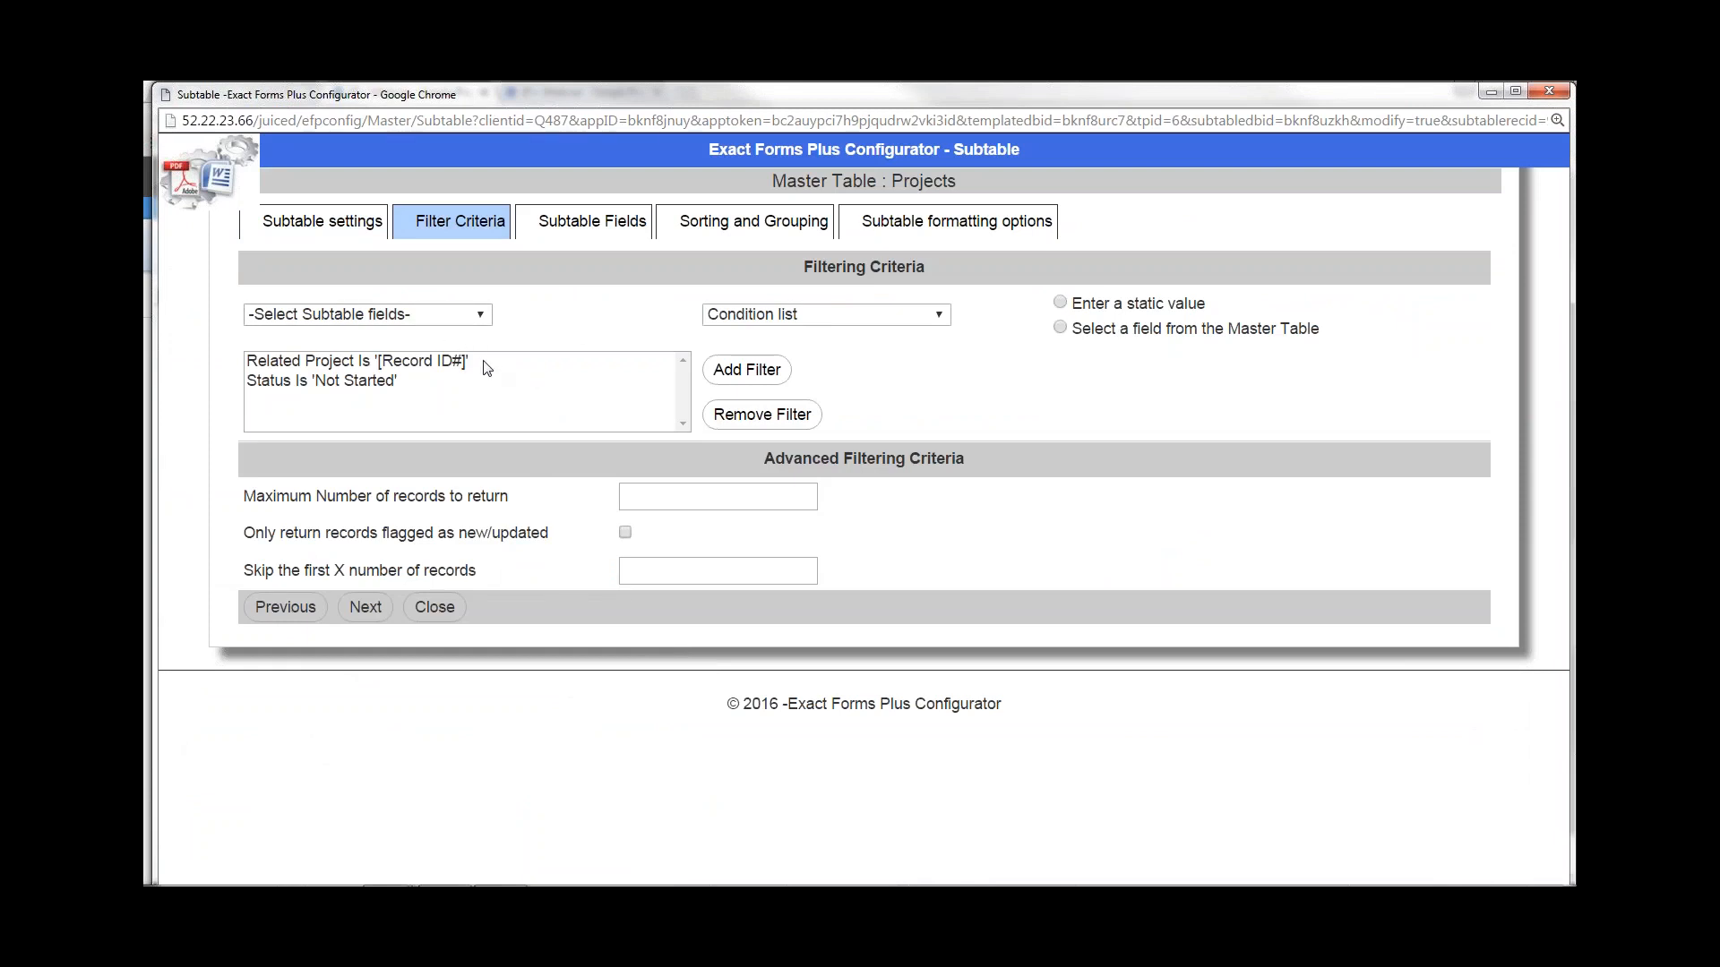
# Remove the Status Is 'Not Started' and Related Project Is '[Record ID#]' filters from the subtable's filtering criteria
pyautogui.click(325, 366)
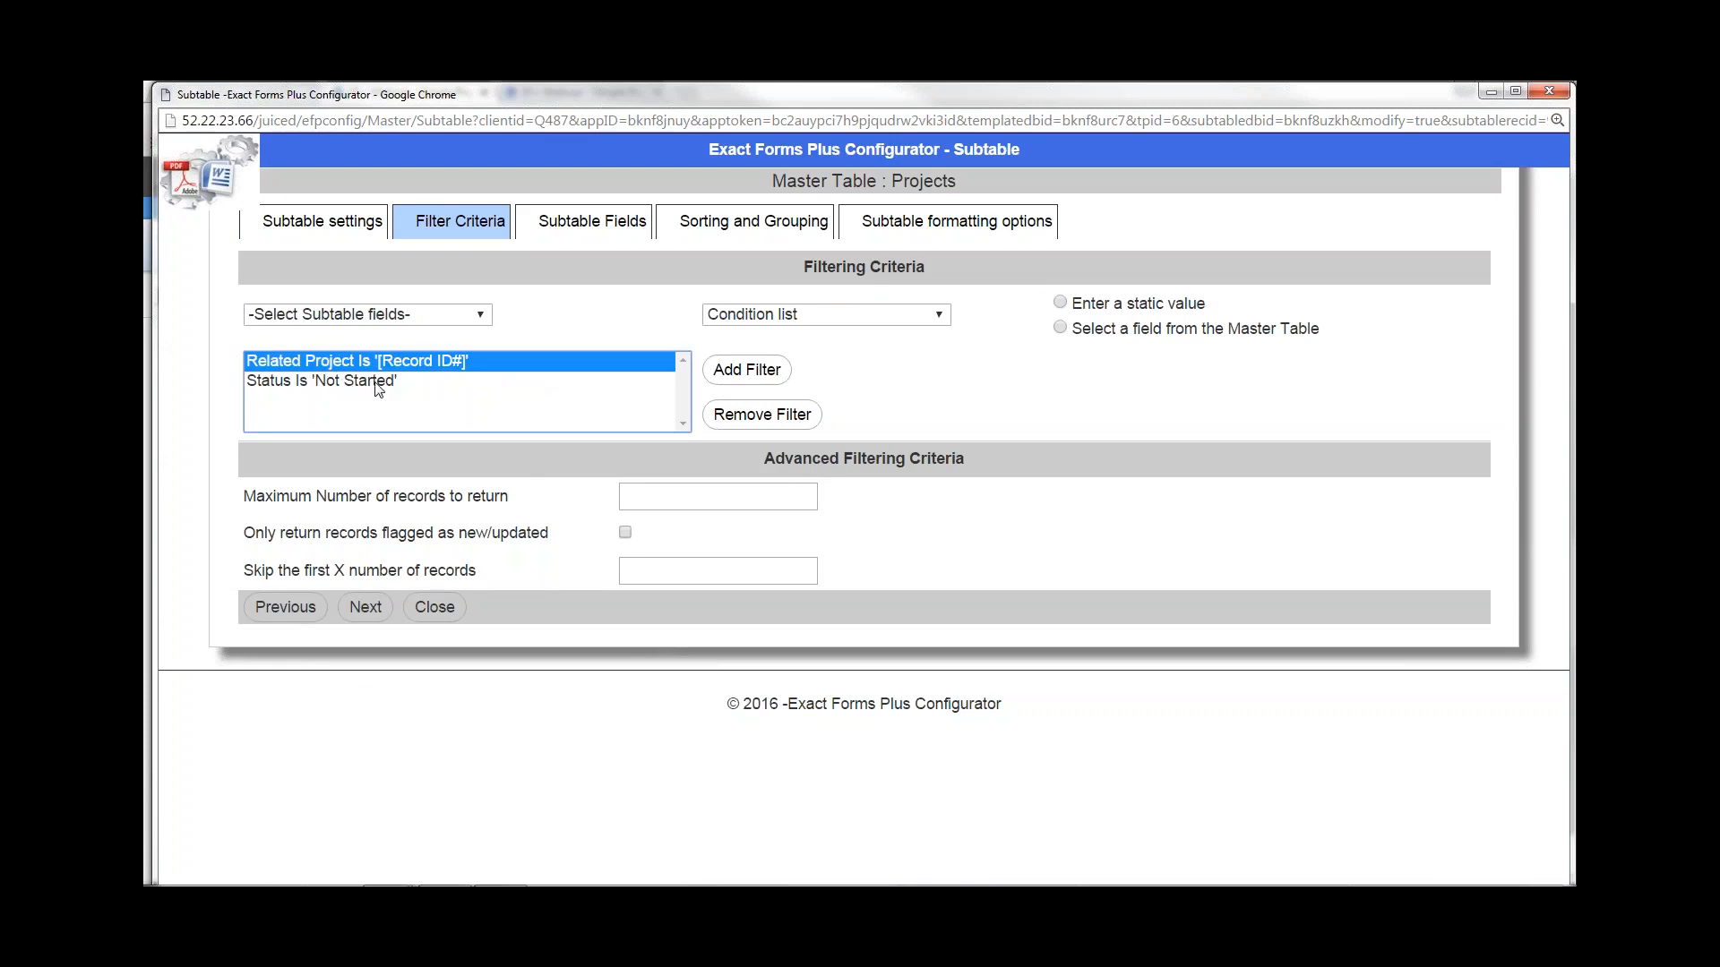
pyautogui.click(361, 383)
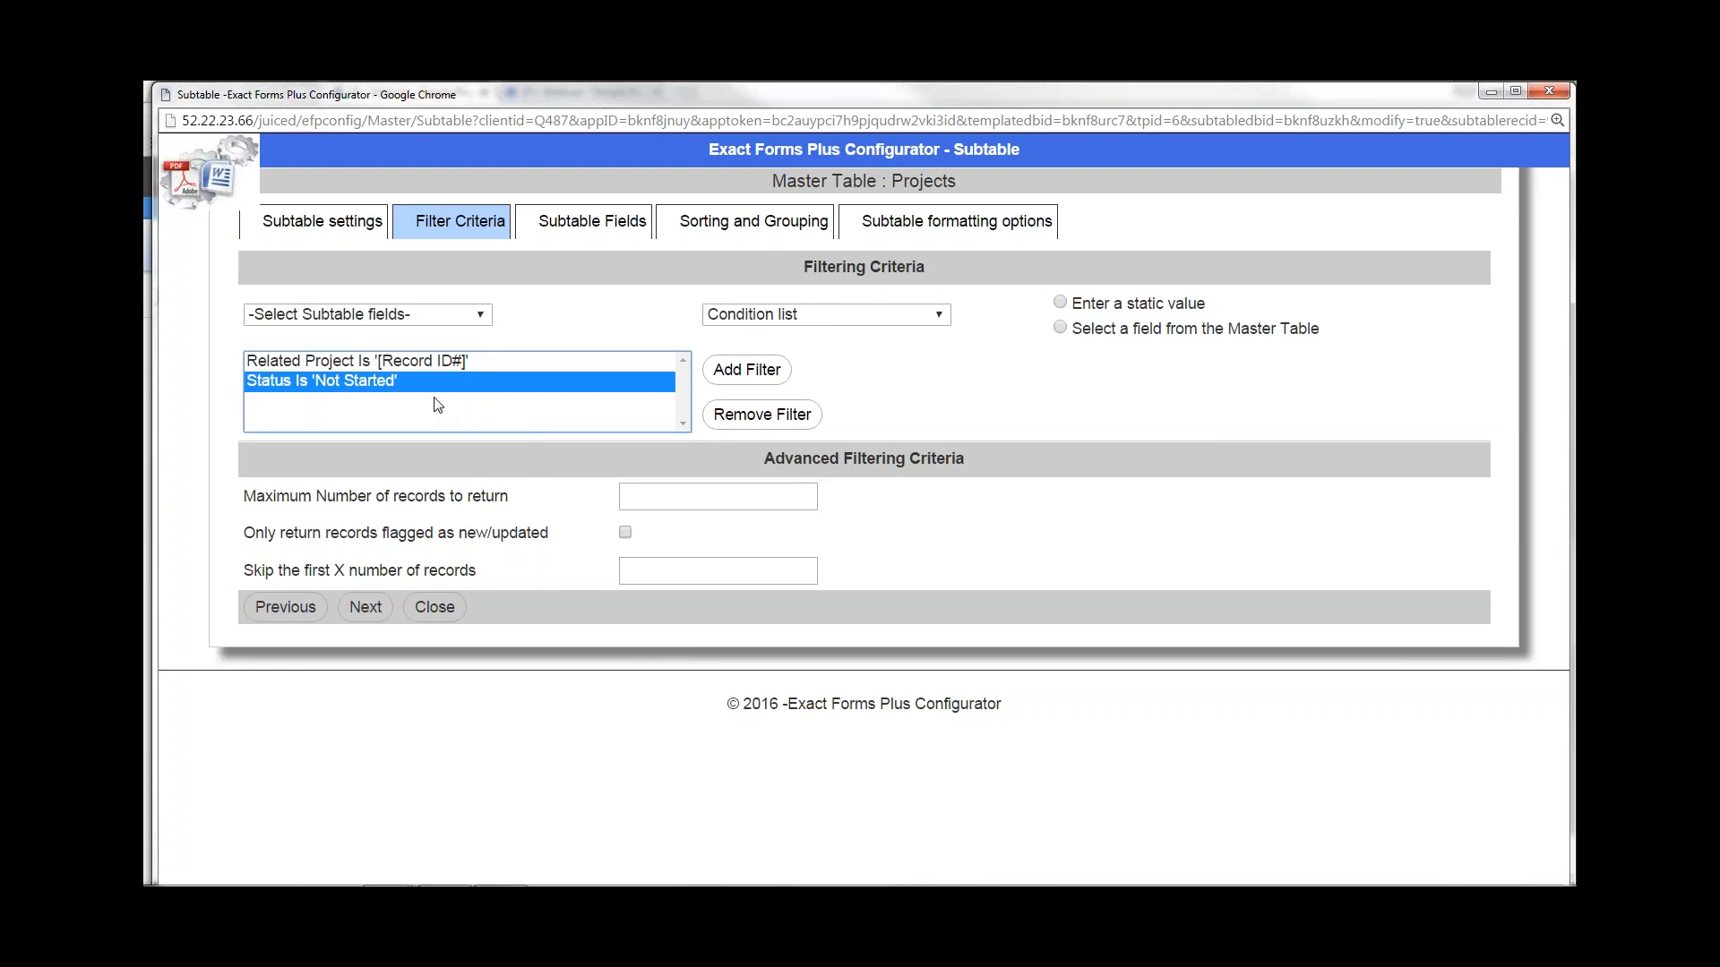
pyautogui.click(730, 421)
pyautogui.click(526, 365)
pyautogui.click(716, 413)
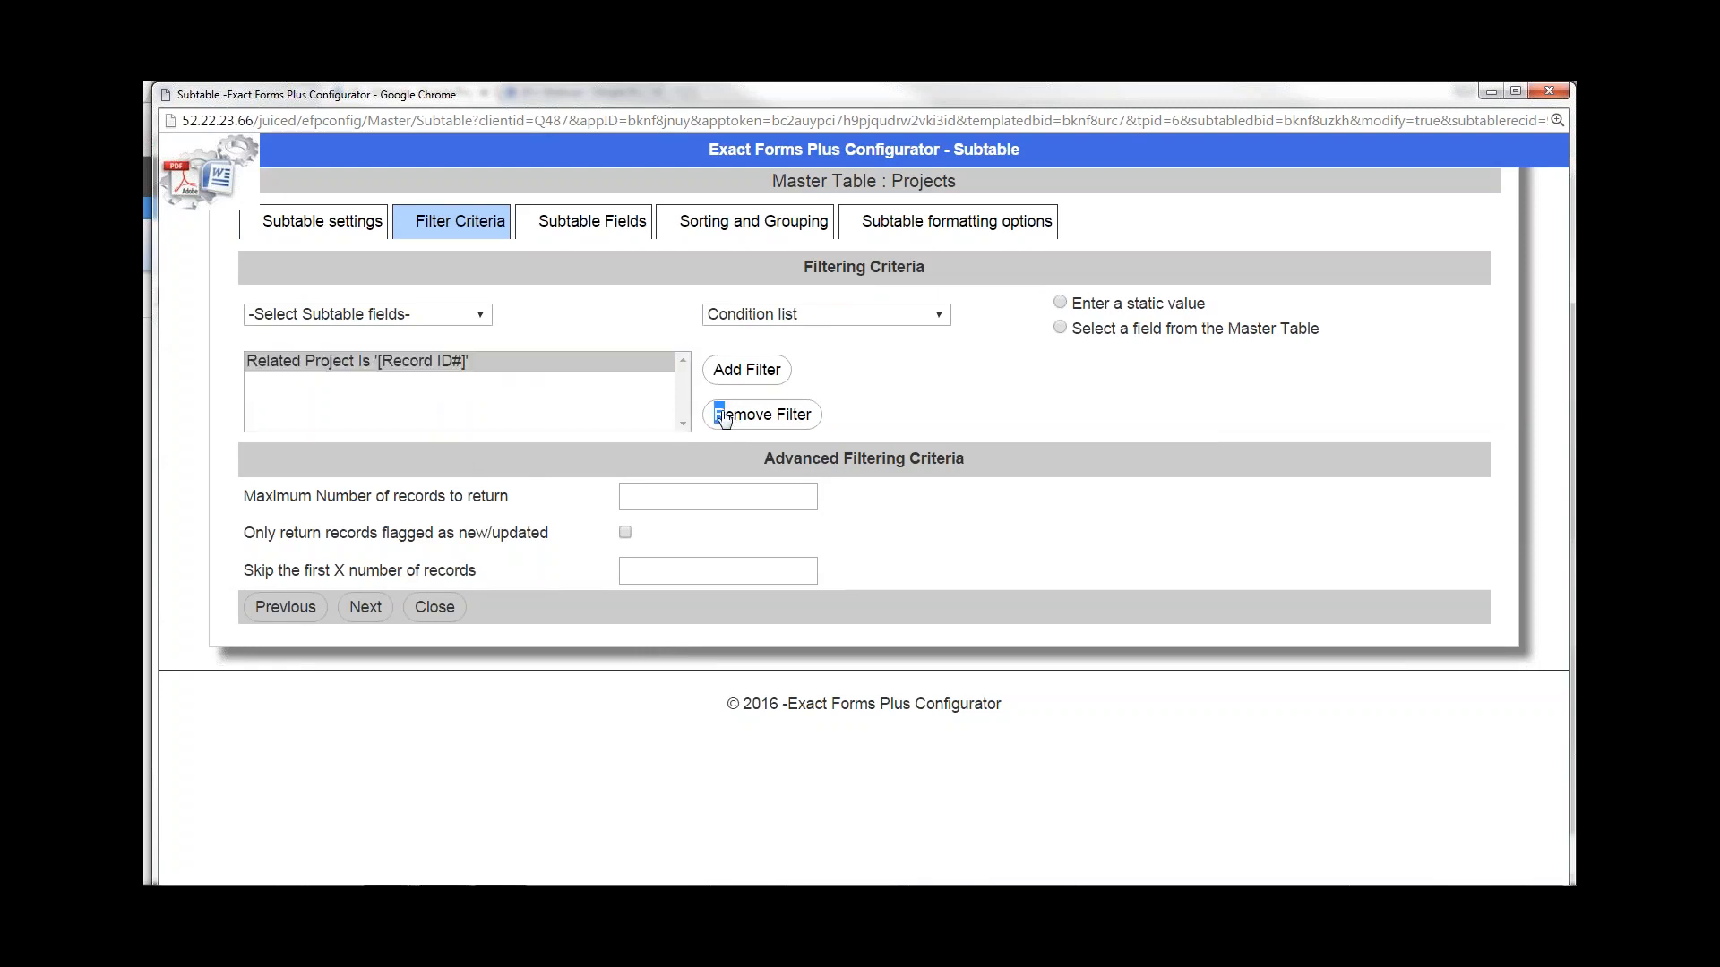
# Start a new subtable filter on the Related Project field with the condition Is
pyautogui.click(483, 315)
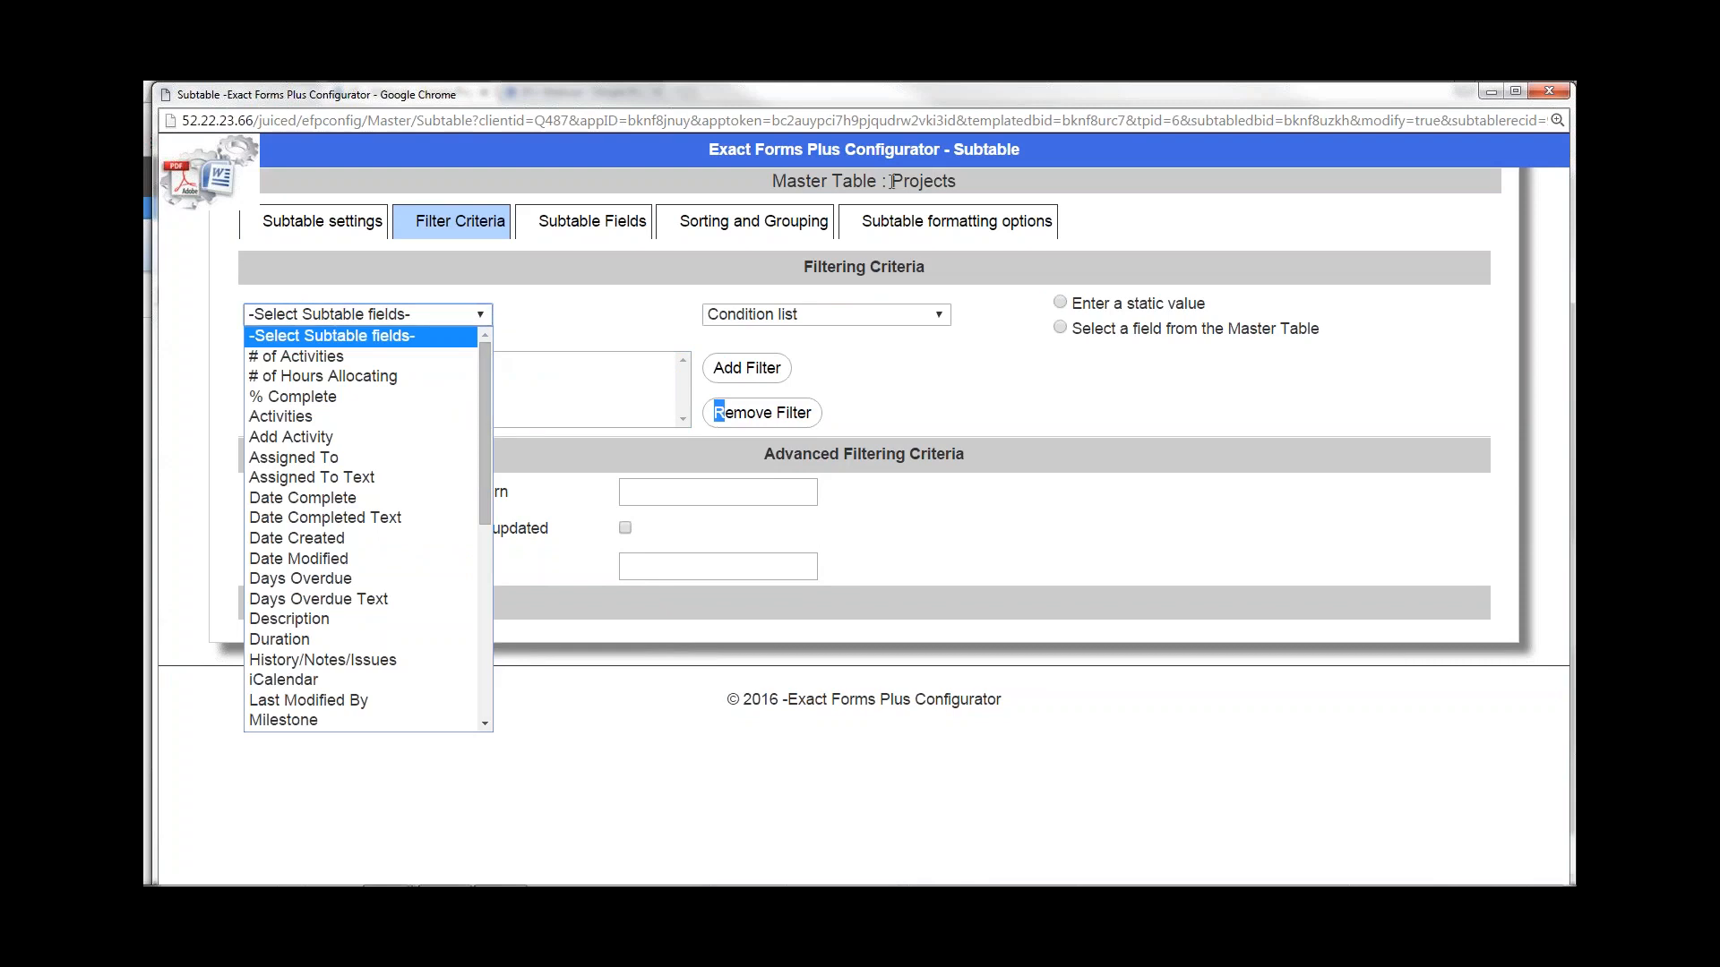
pyautogui.moveTo(892, 182); pyautogui.dragTo(957, 182)
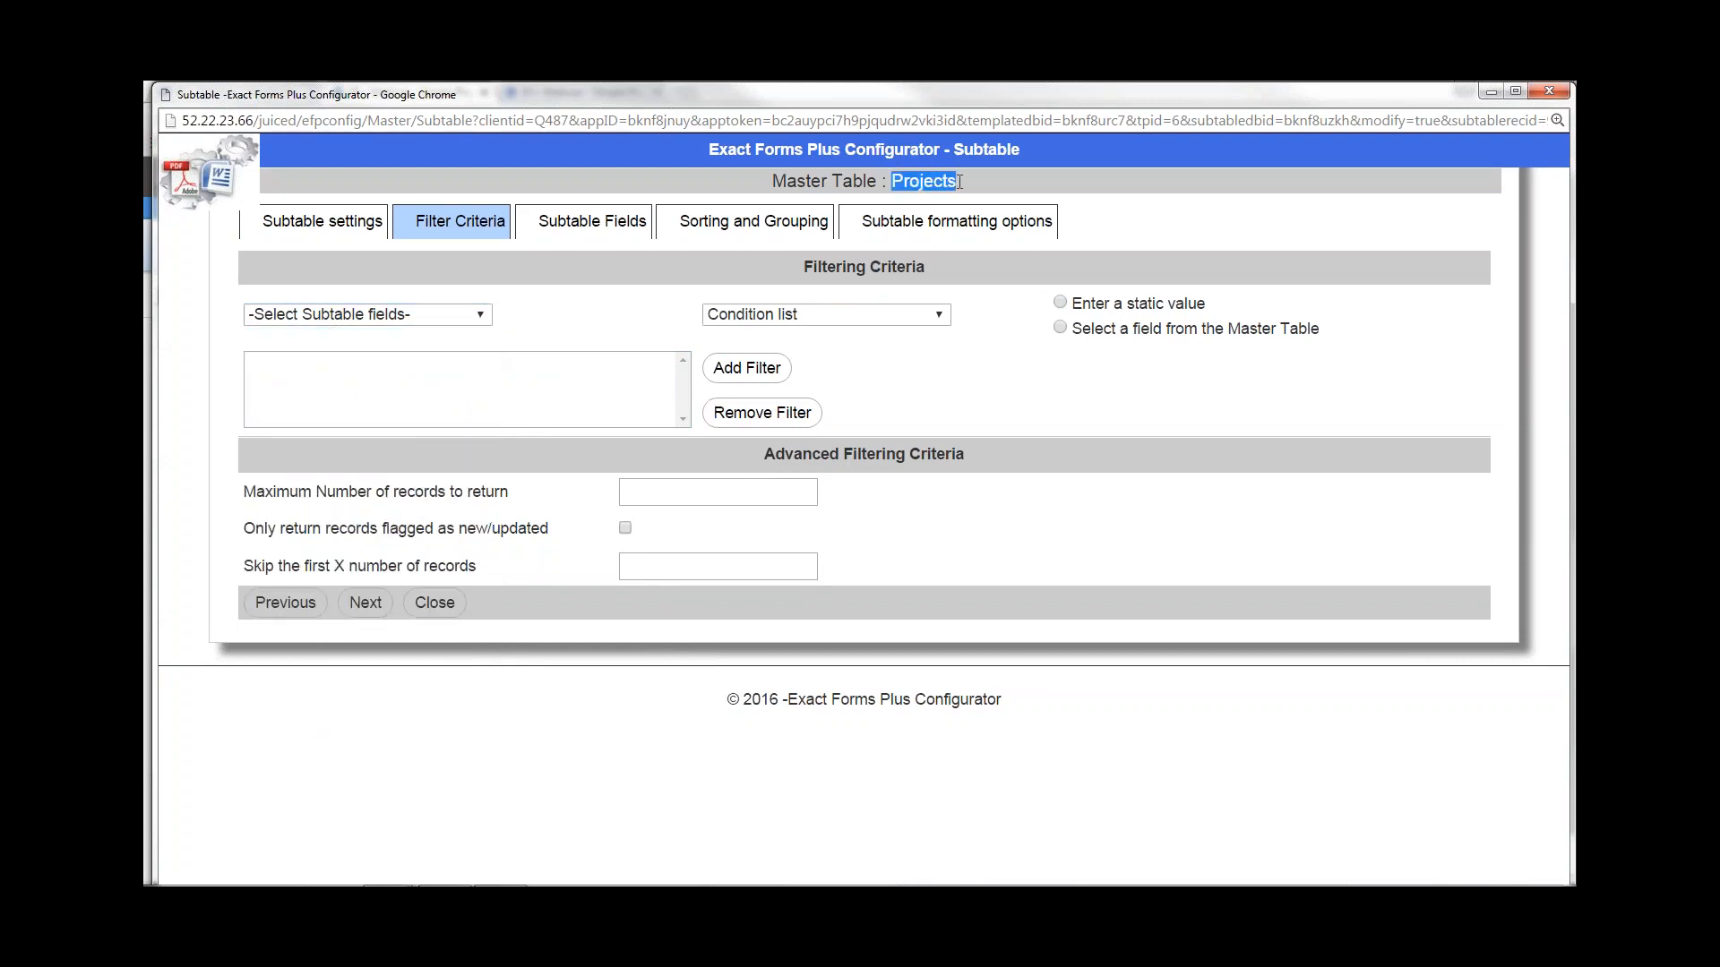
pyautogui.click(480, 314)
pyautogui.moveTo(482, 369); pyautogui.dragTo(484, 559)
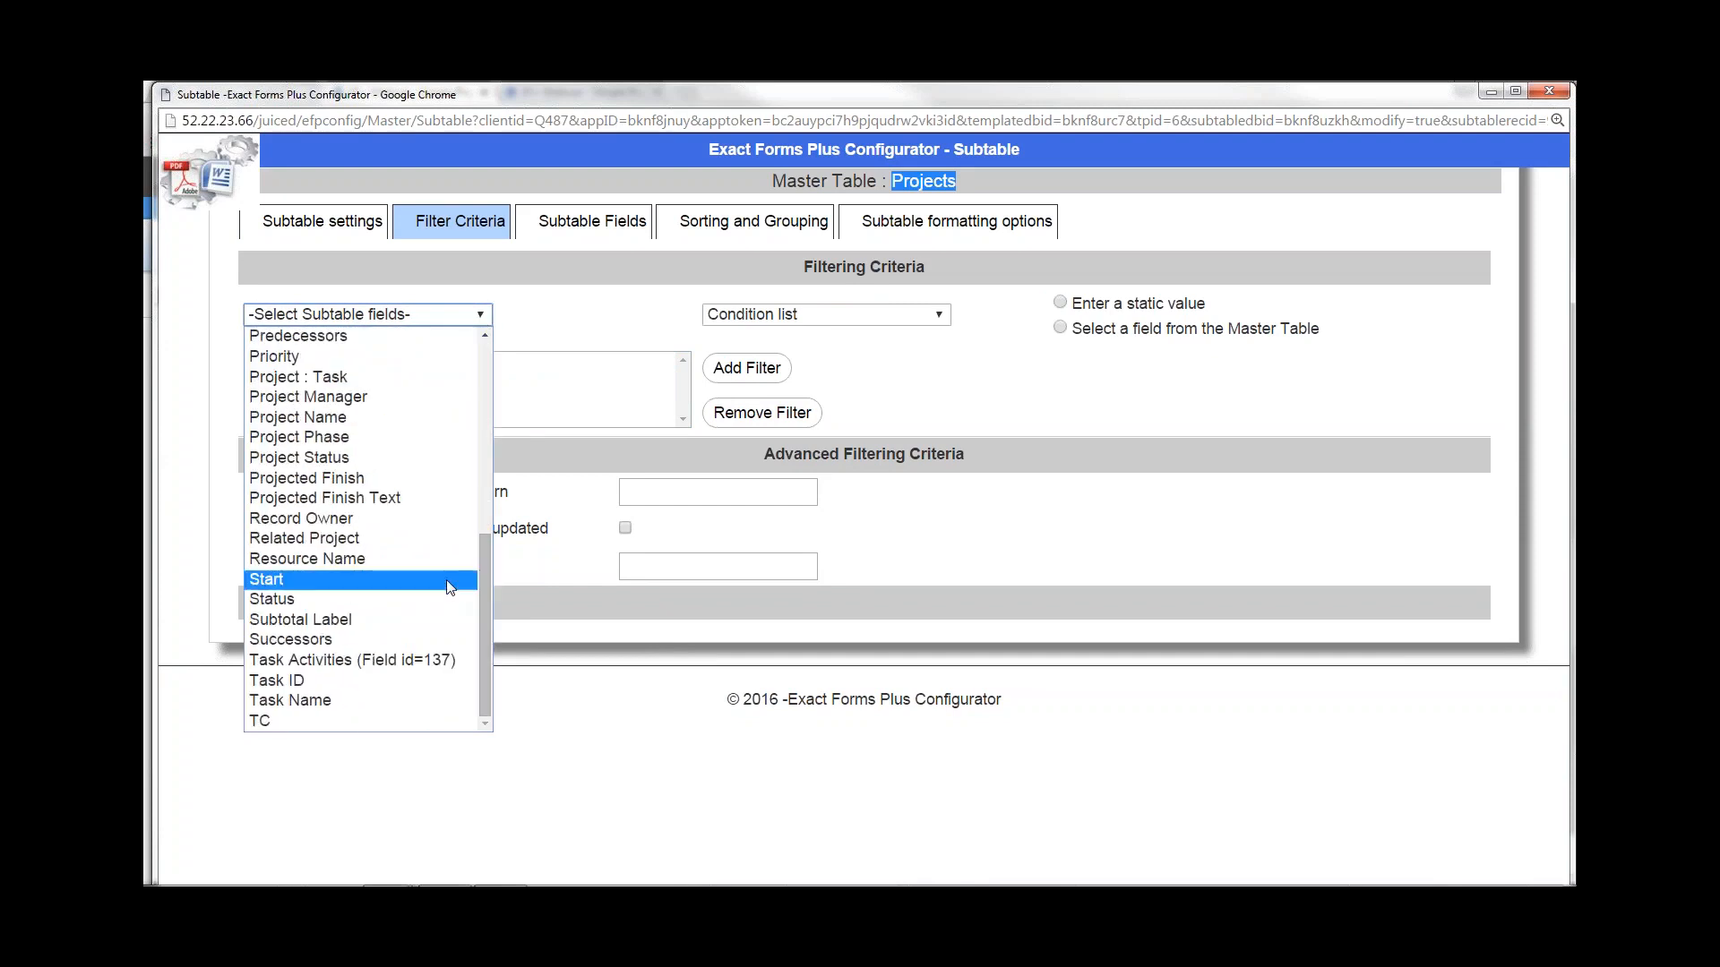
pyautogui.click(372, 537)
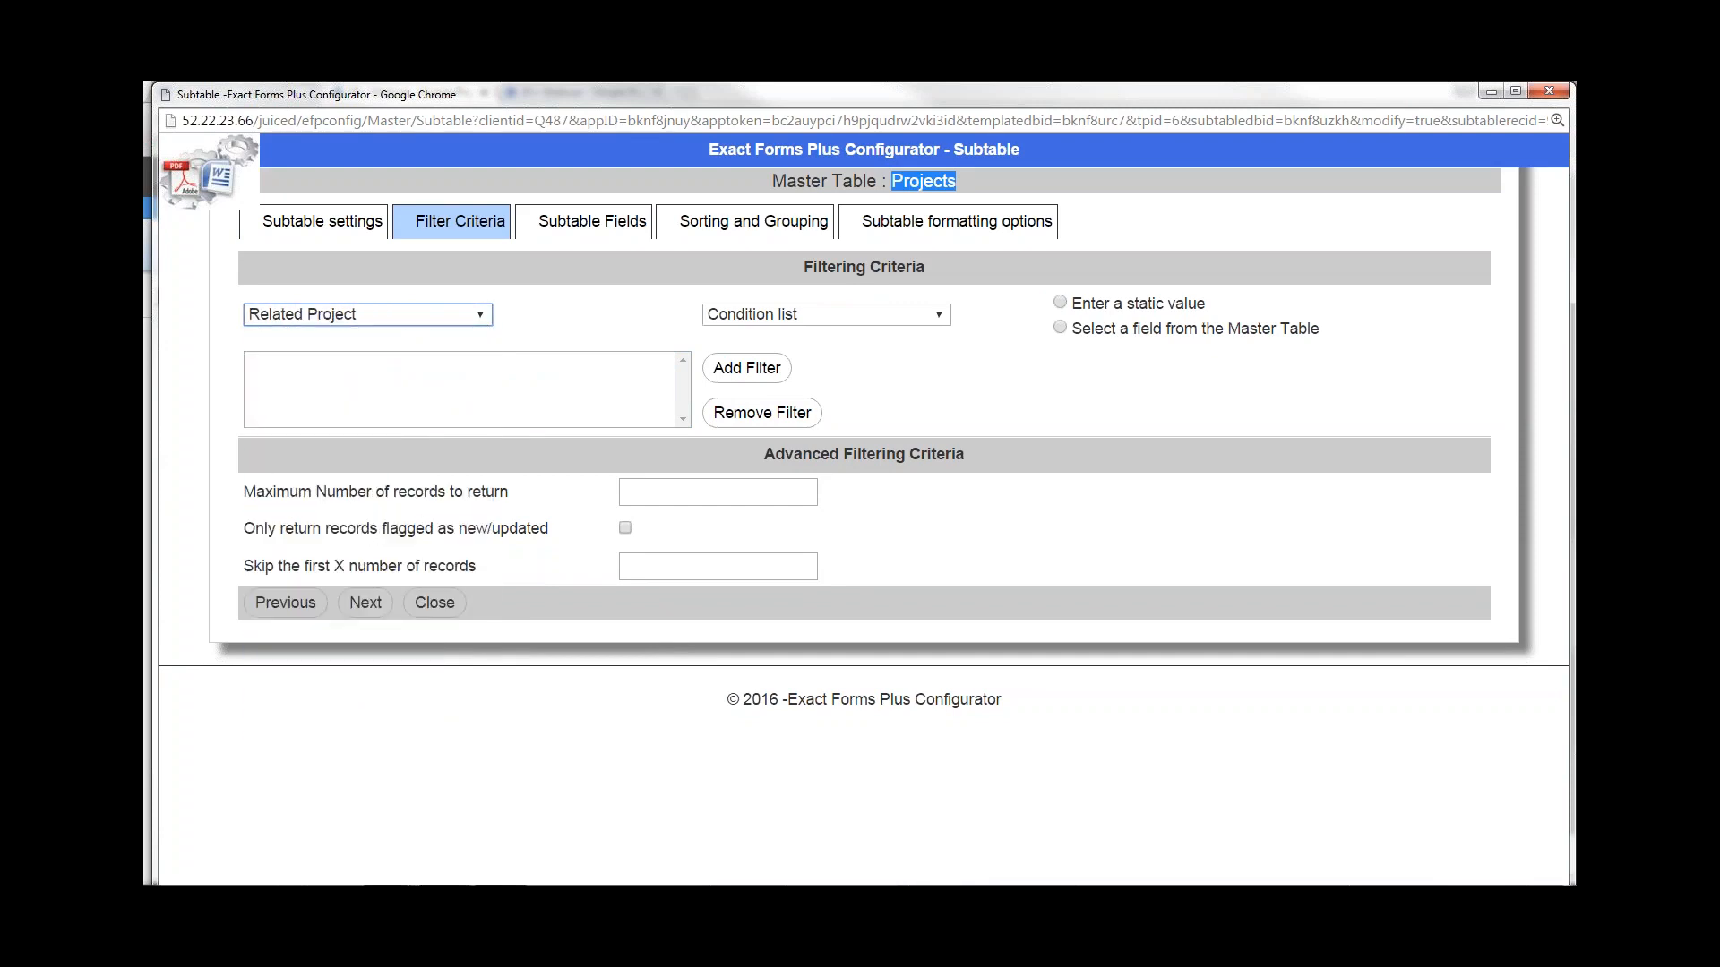
pyautogui.click(778, 323)
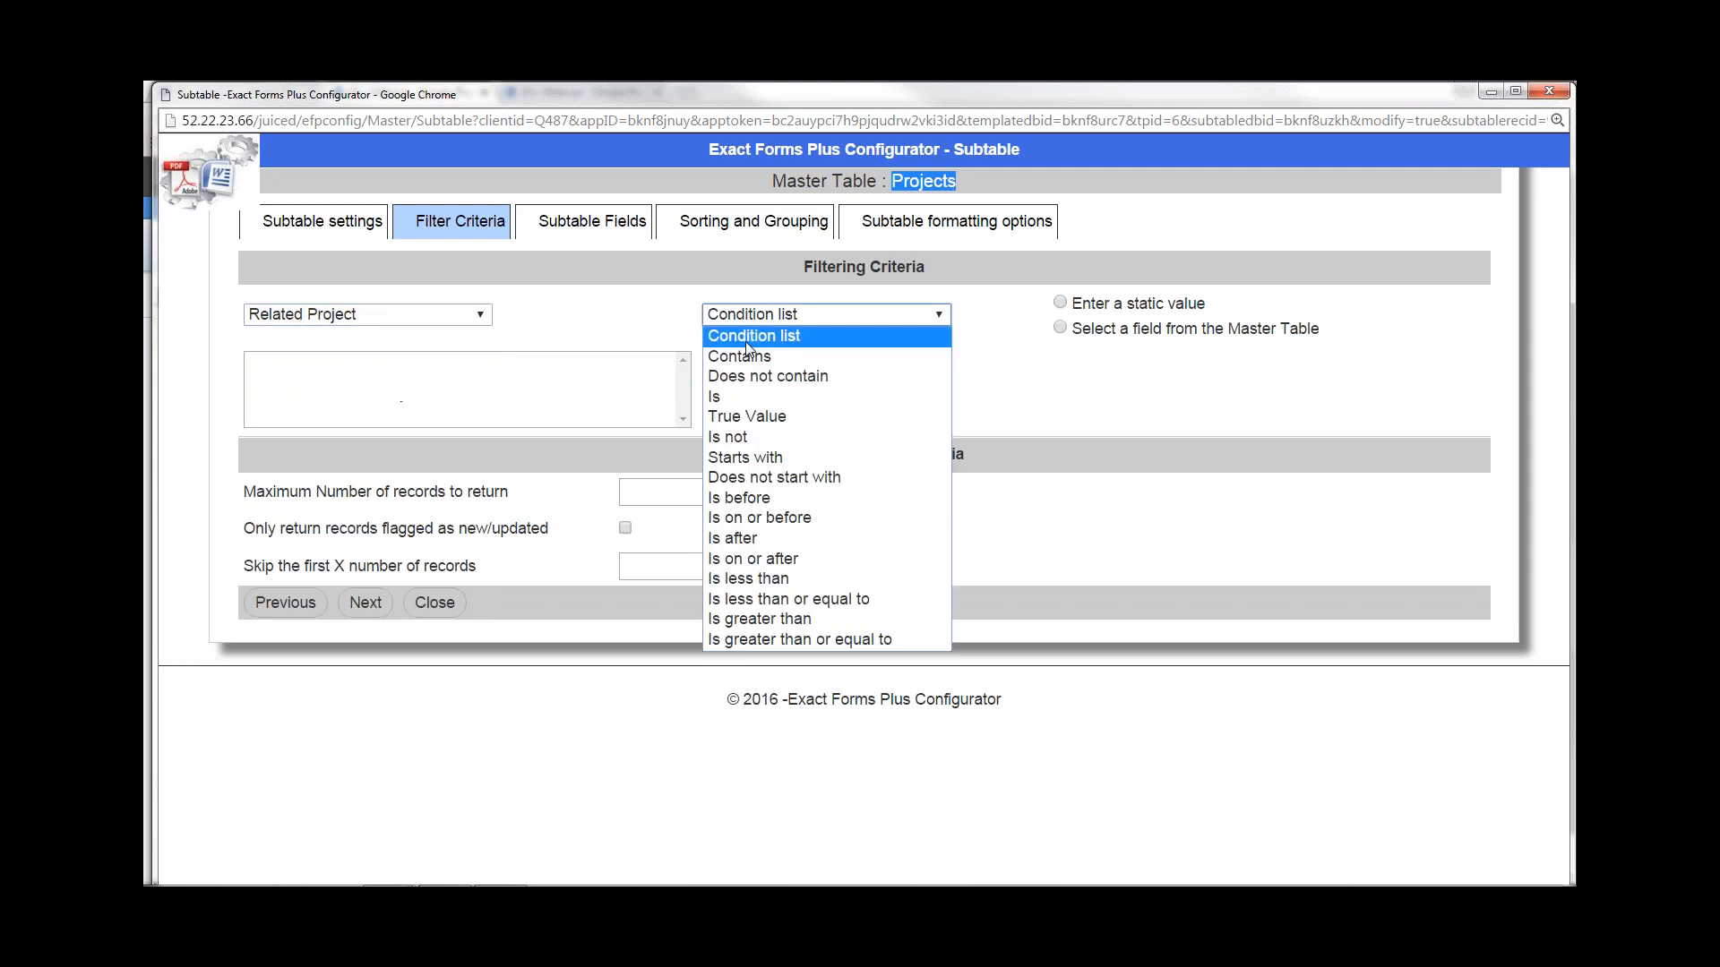
pyautogui.click(746, 395)
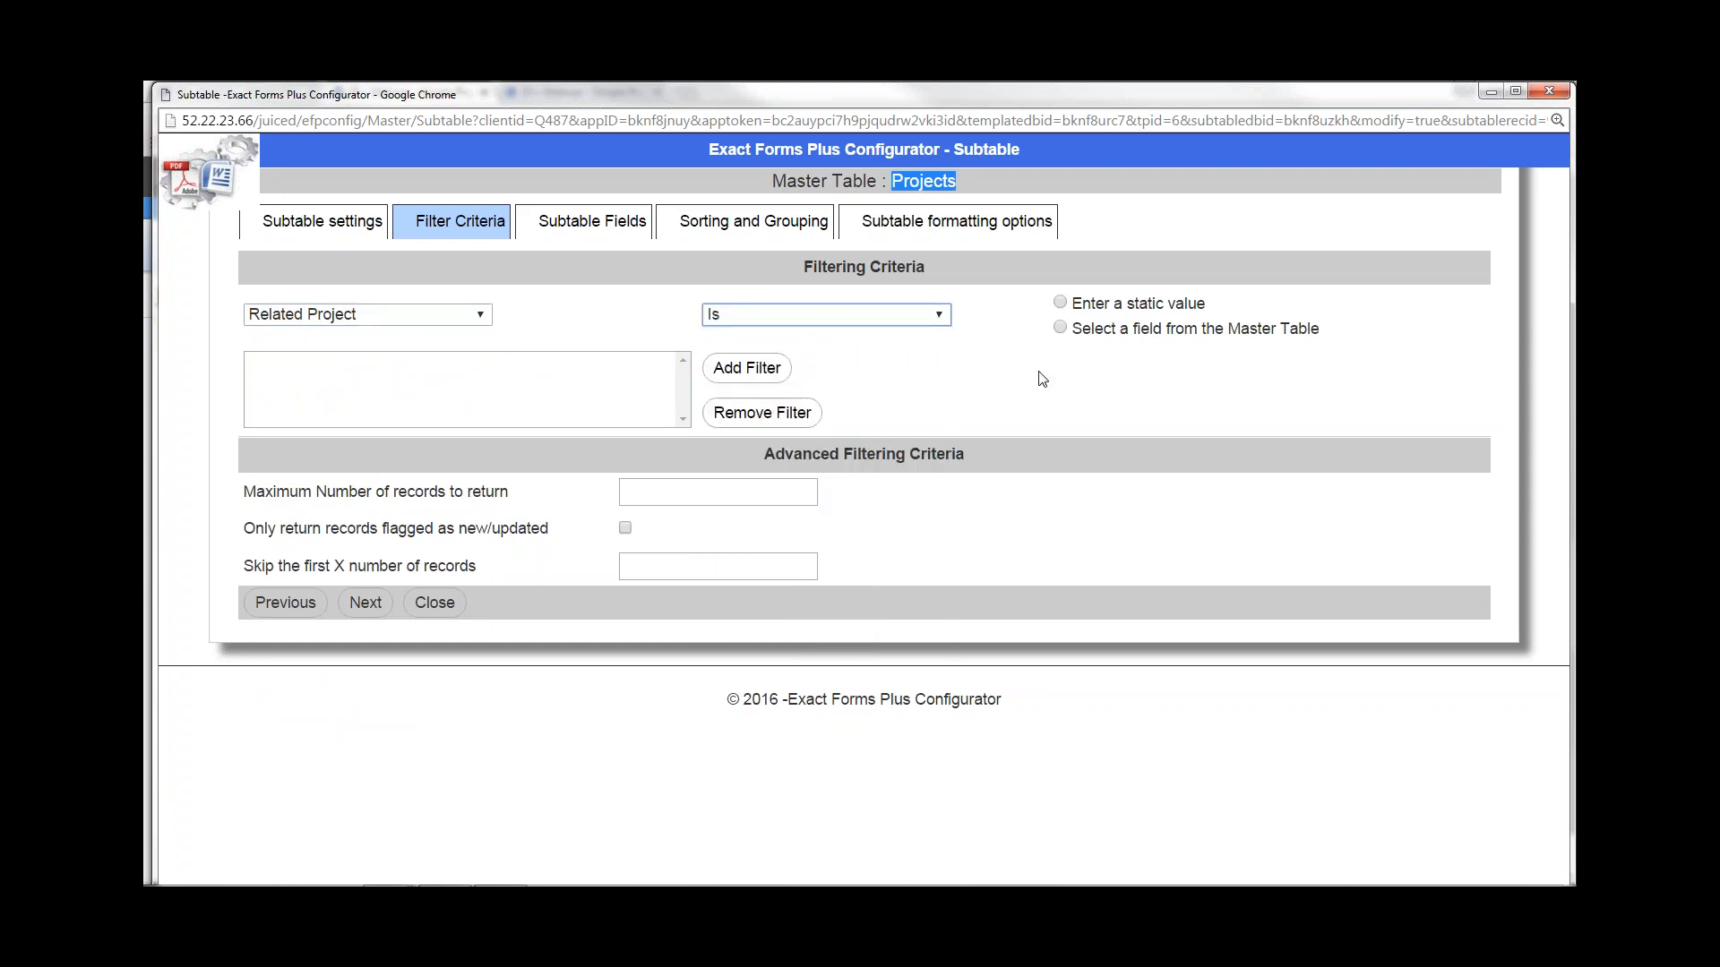
# Compare Related Project with the master table's Record ID# field and add the filter to the subtable
pyautogui.click(1061, 328)
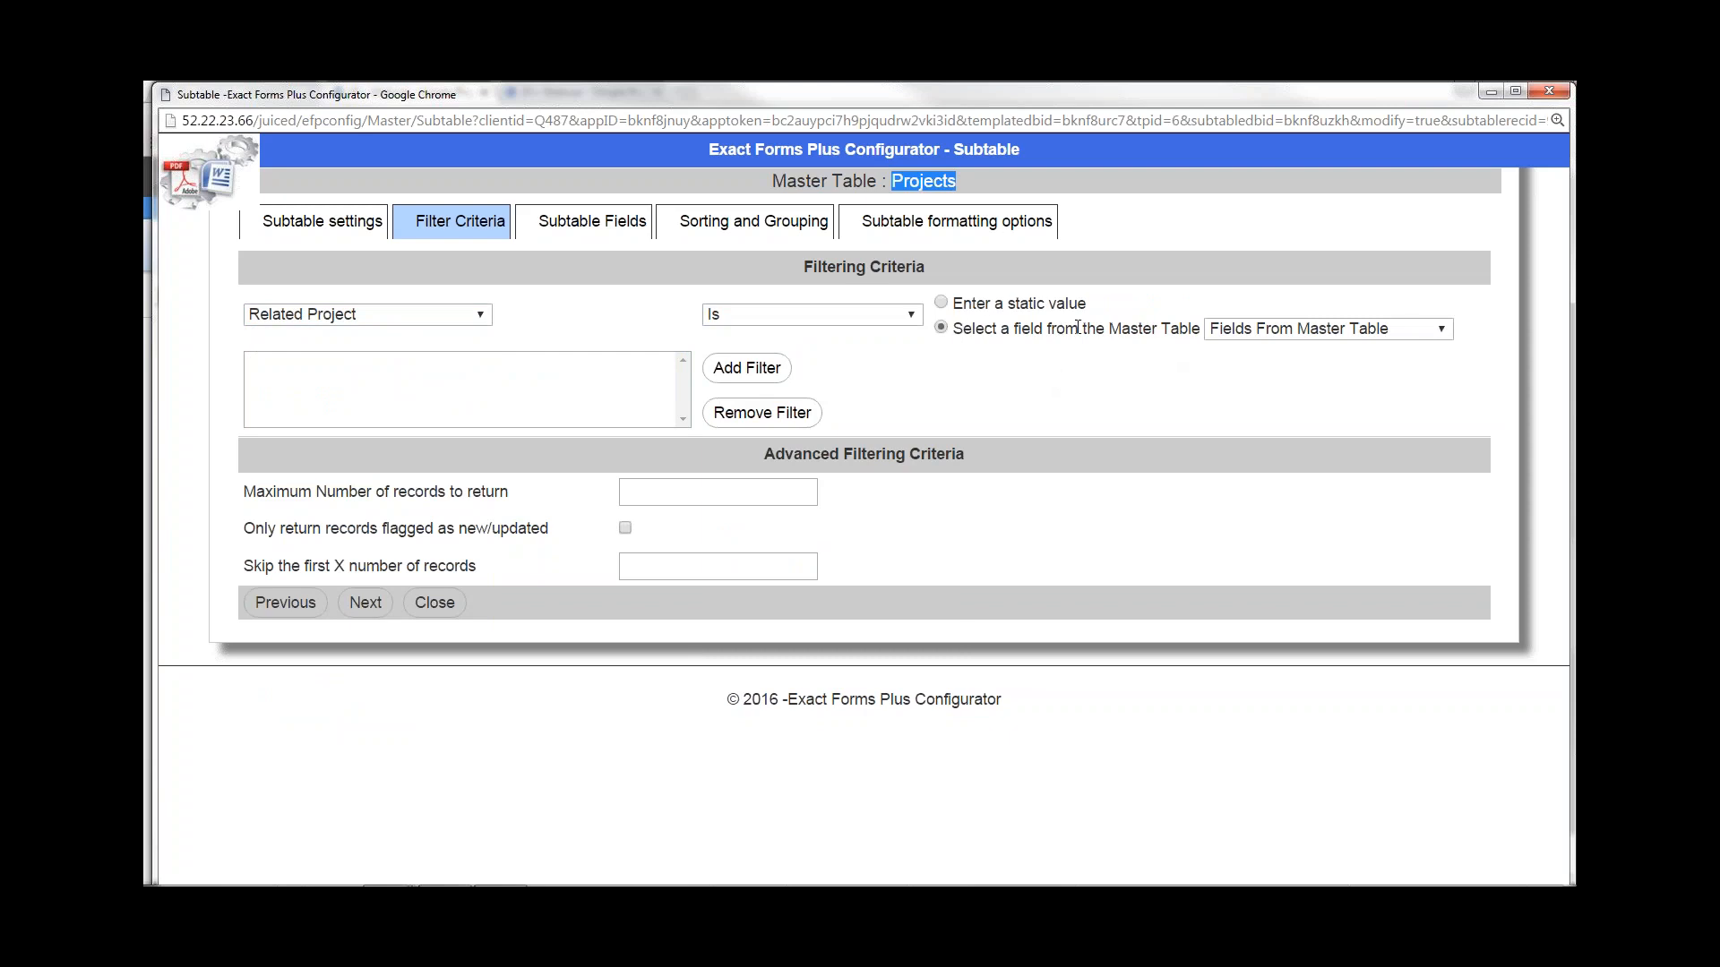
pyautogui.click(1440, 329)
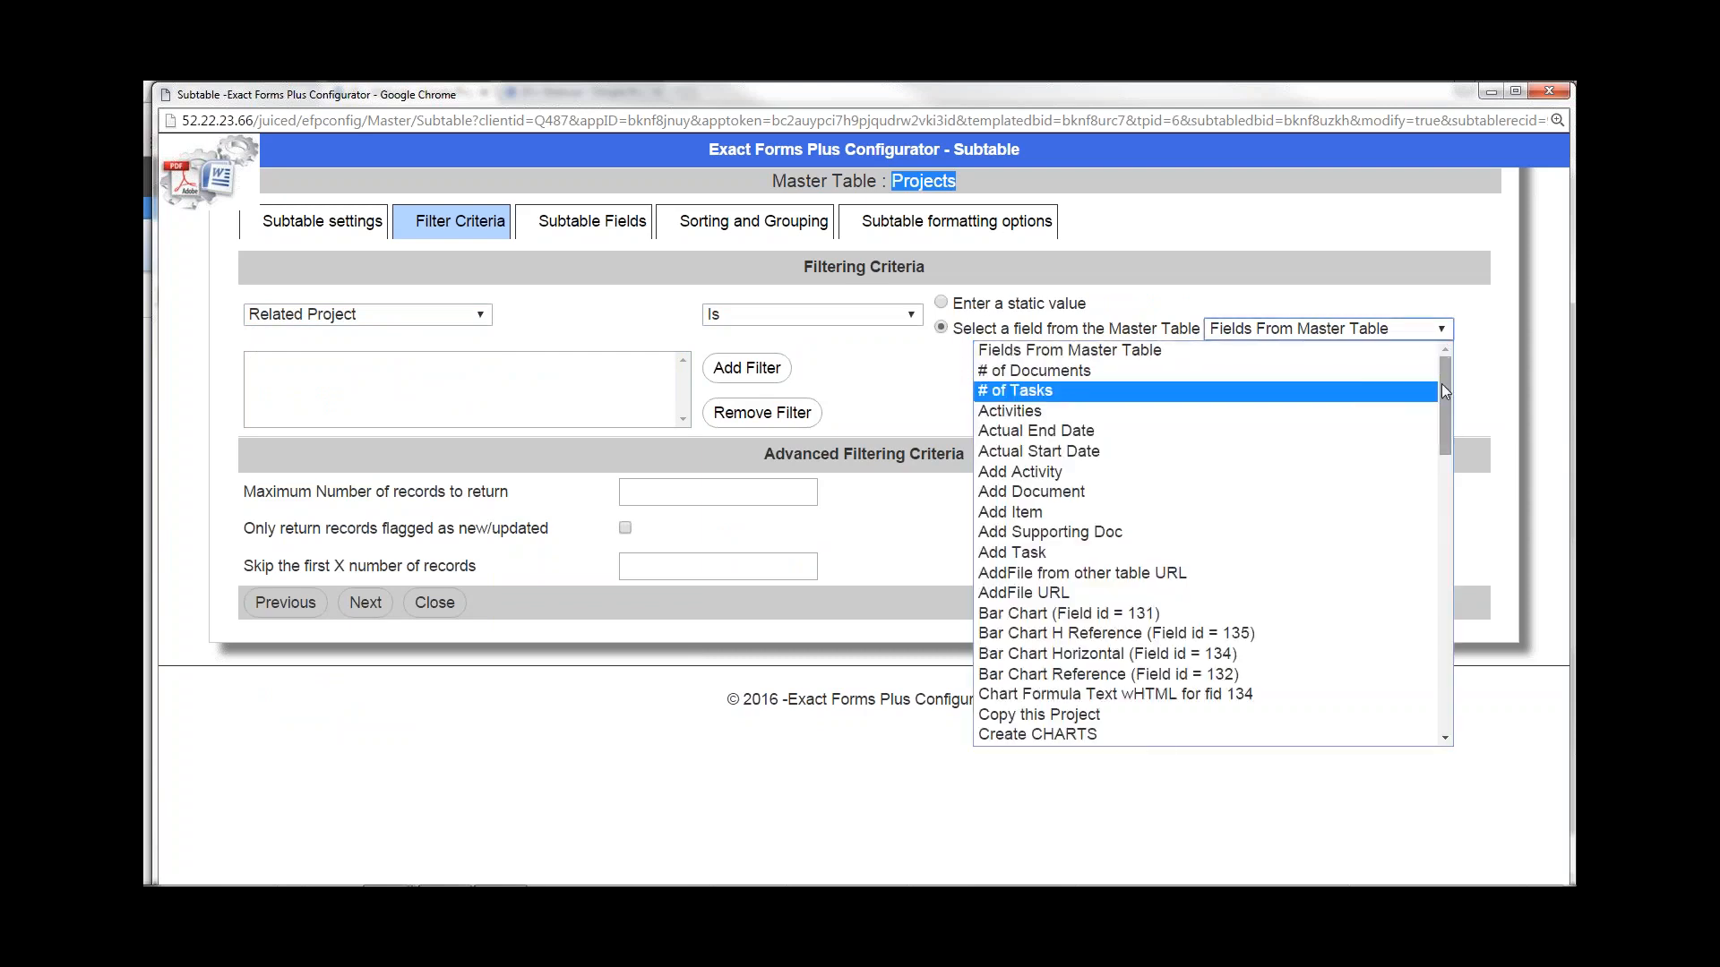
pyautogui.moveTo(1442, 384); pyautogui.dragTo(1434, 632)
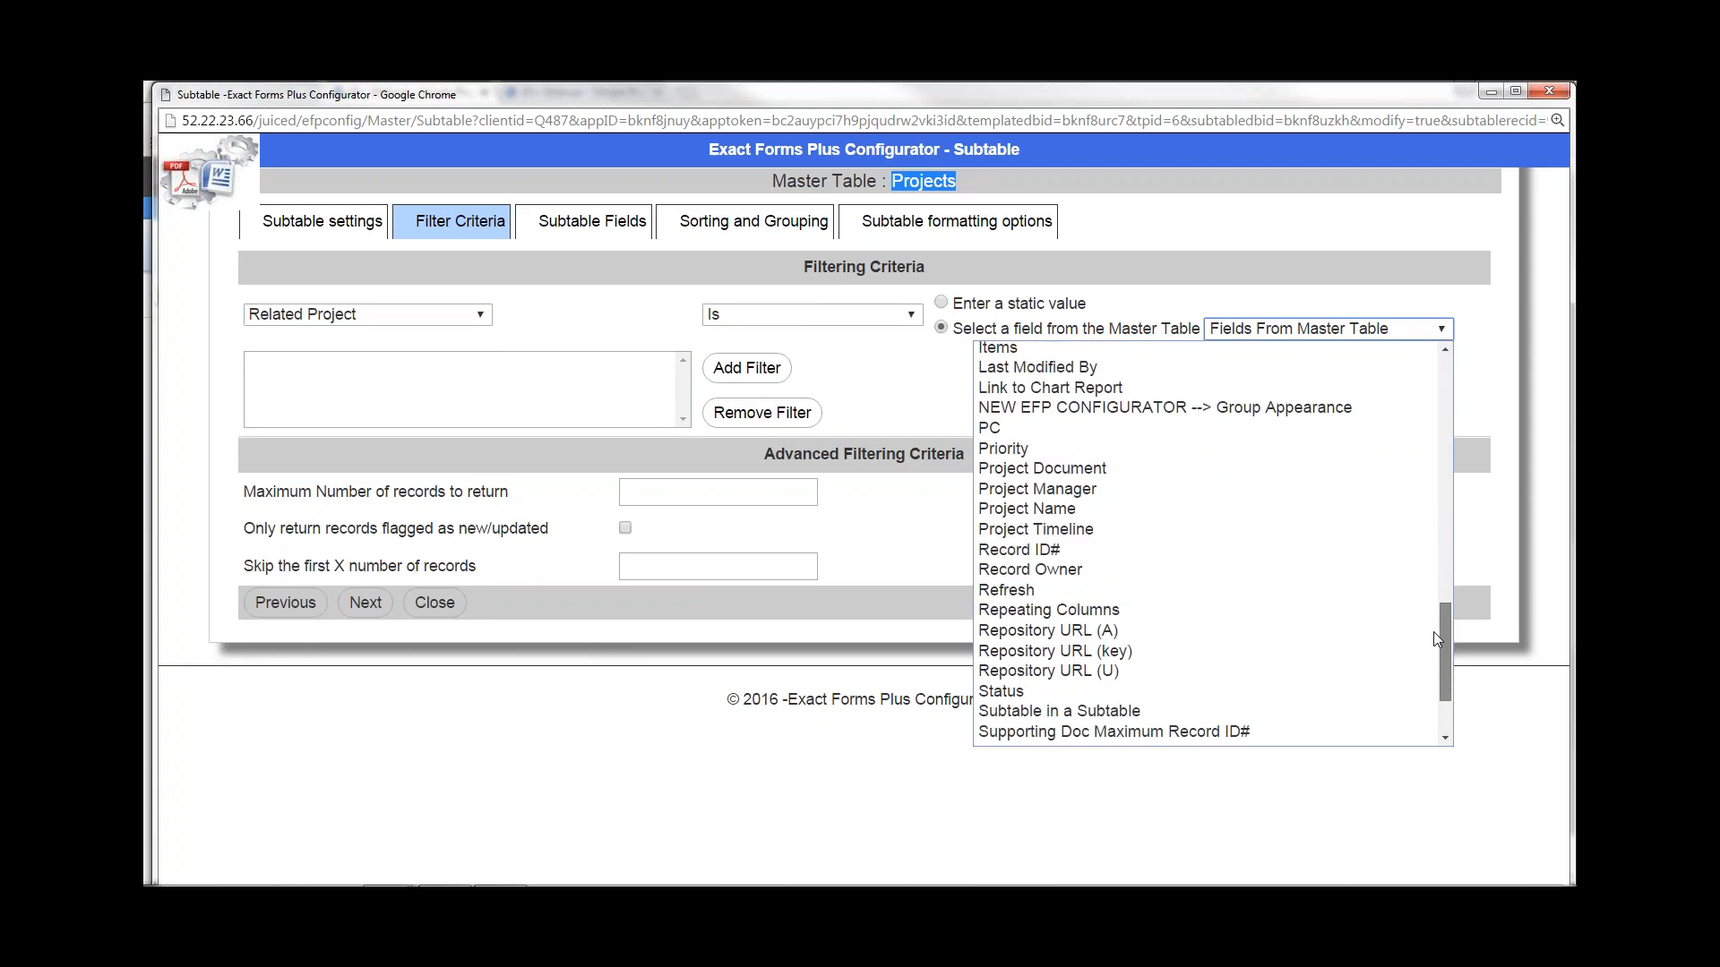
pyautogui.click(1021, 554)
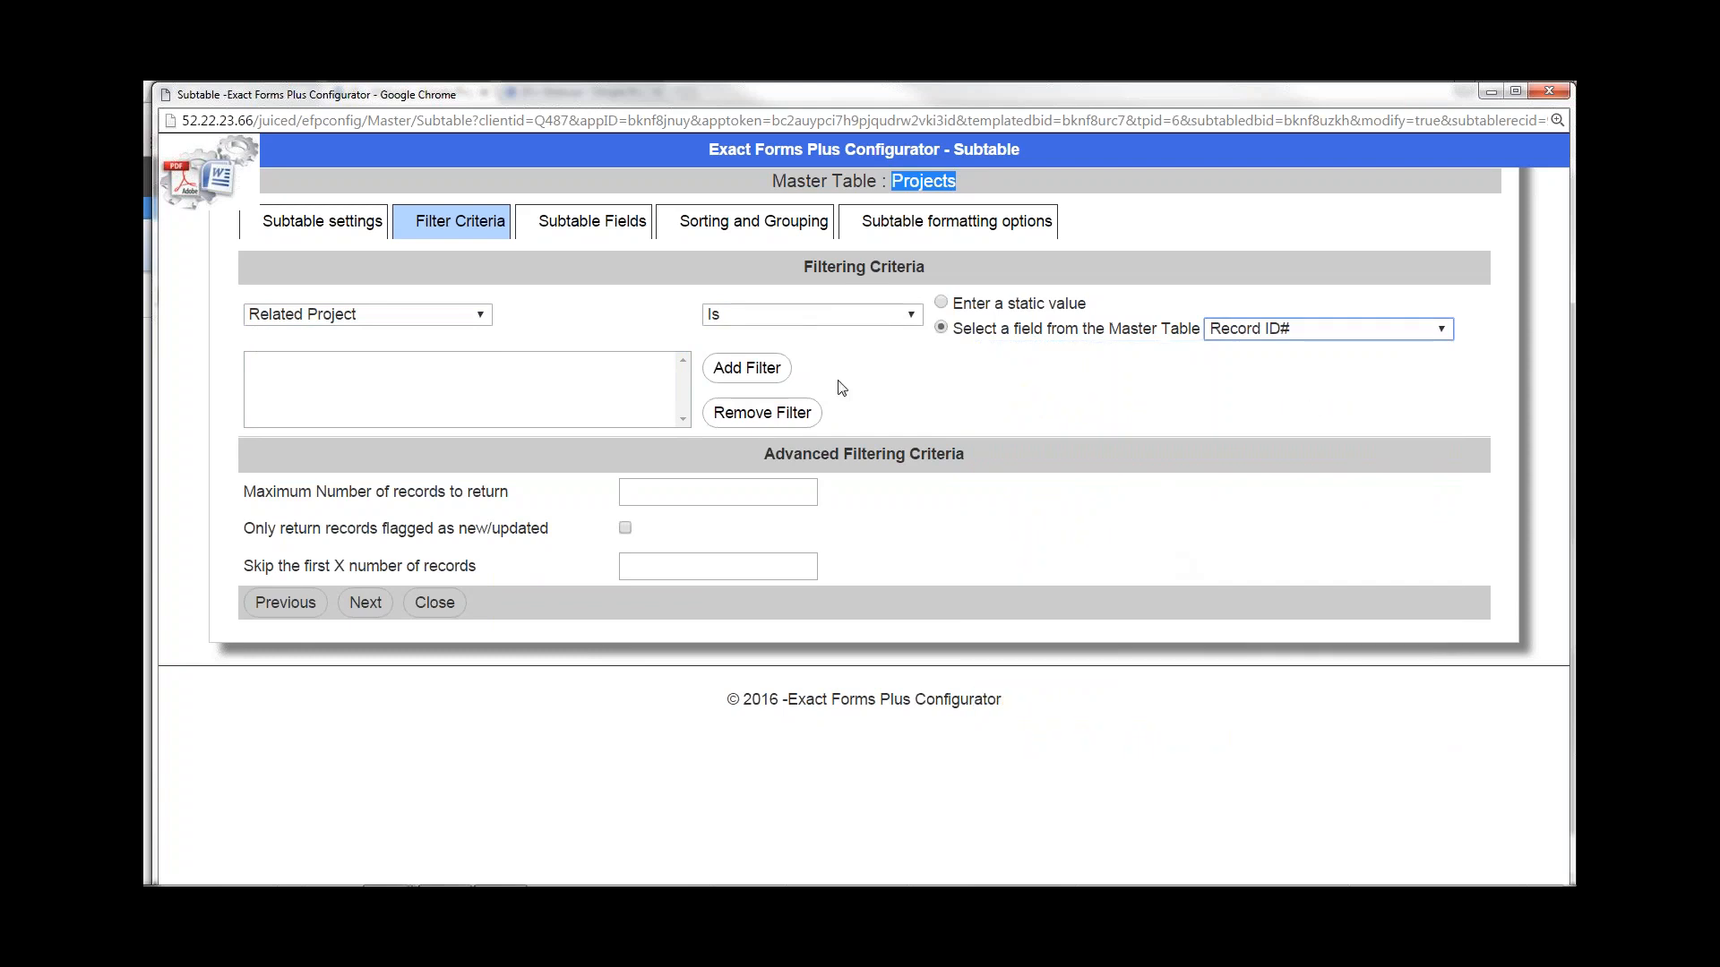
pyautogui.click(752, 369)
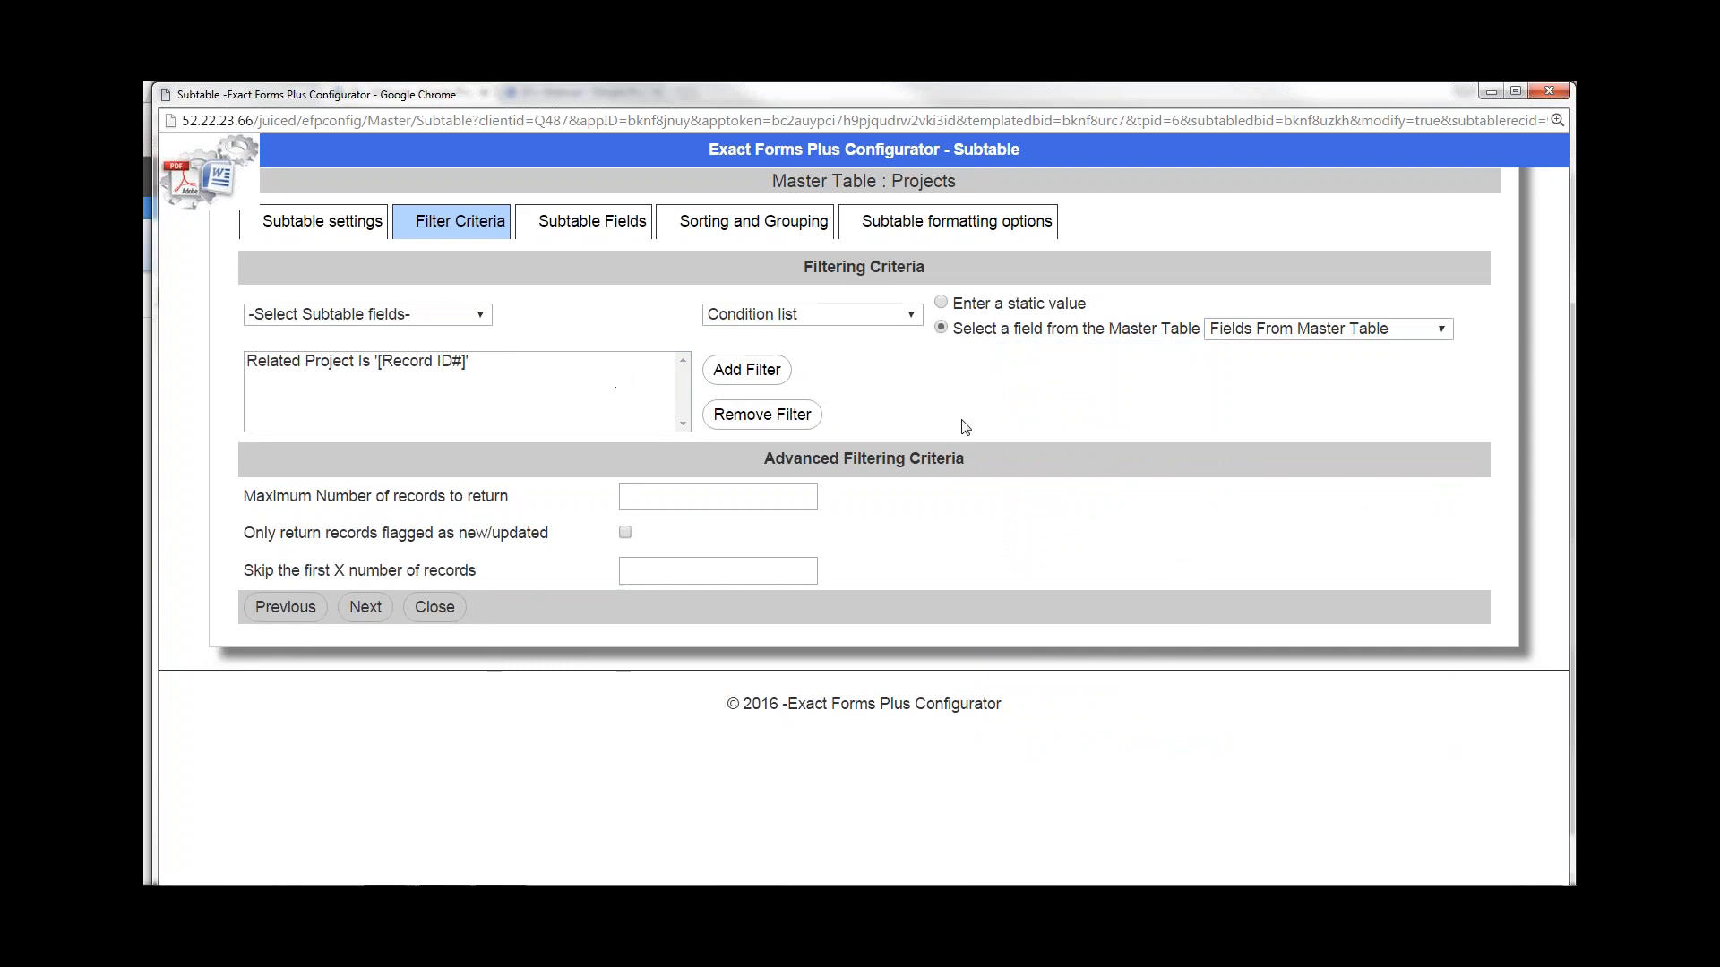
# Add a second subtable filter where Status Is the static value 'Not Started'
pyautogui.click(484, 315)
pyautogui.moveTo(482, 375); pyautogui.dragTo(479, 572)
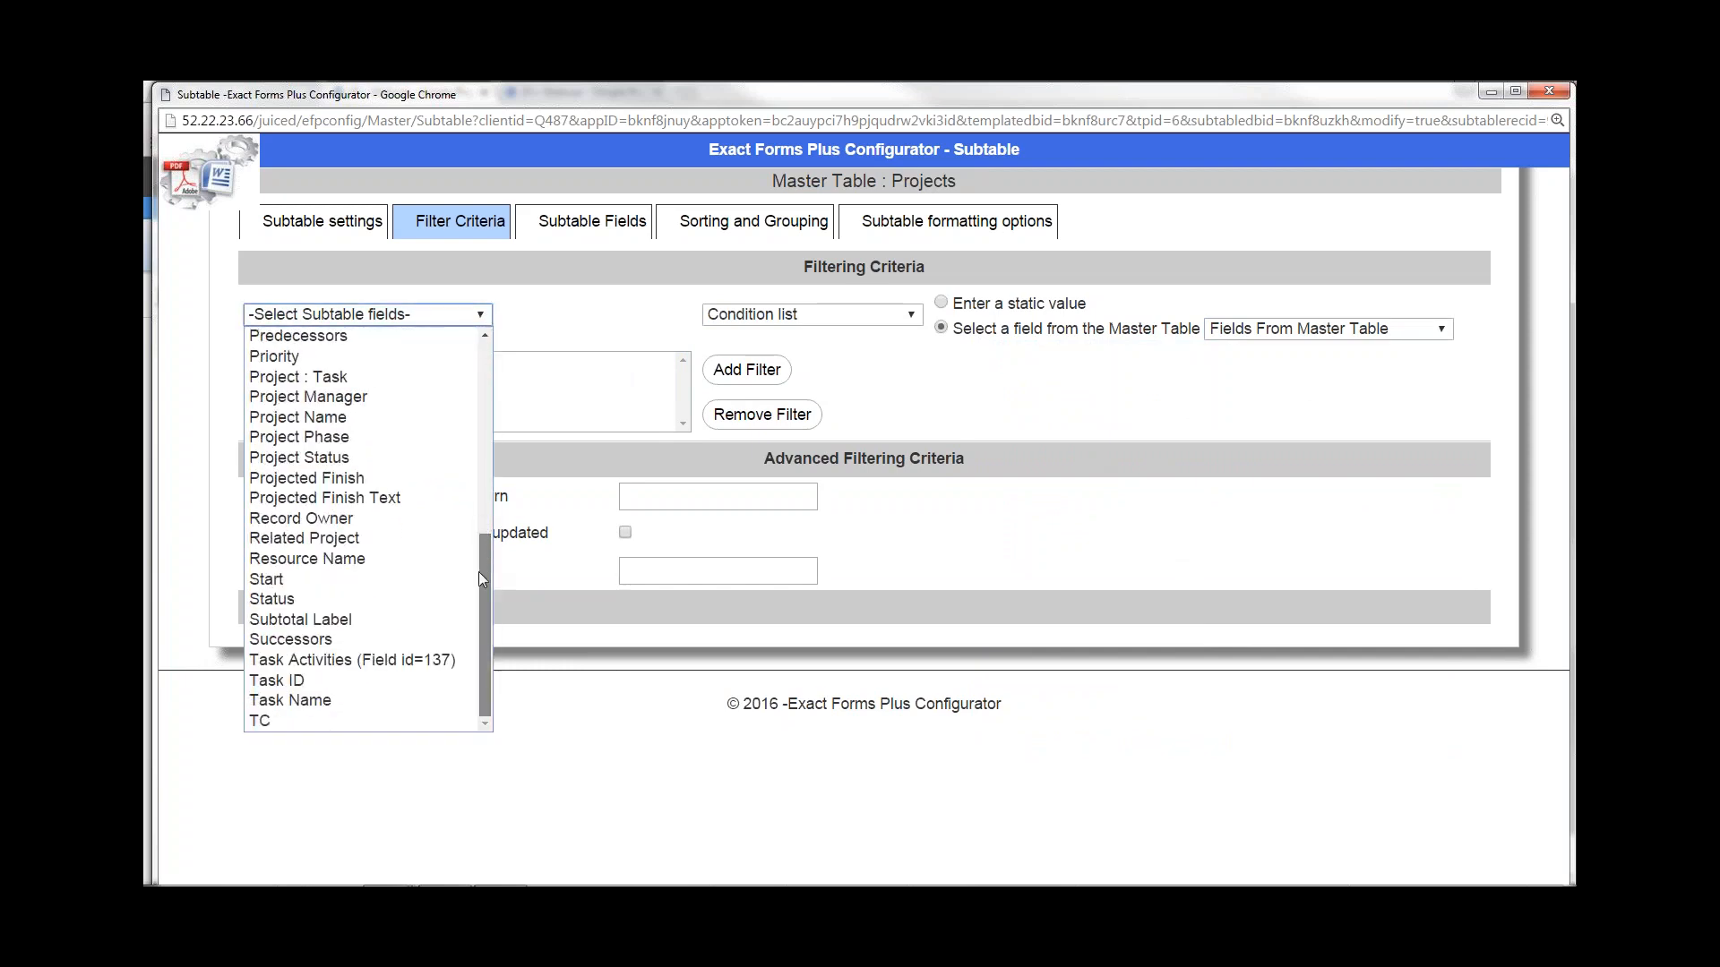
pyautogui.click(368, 598)
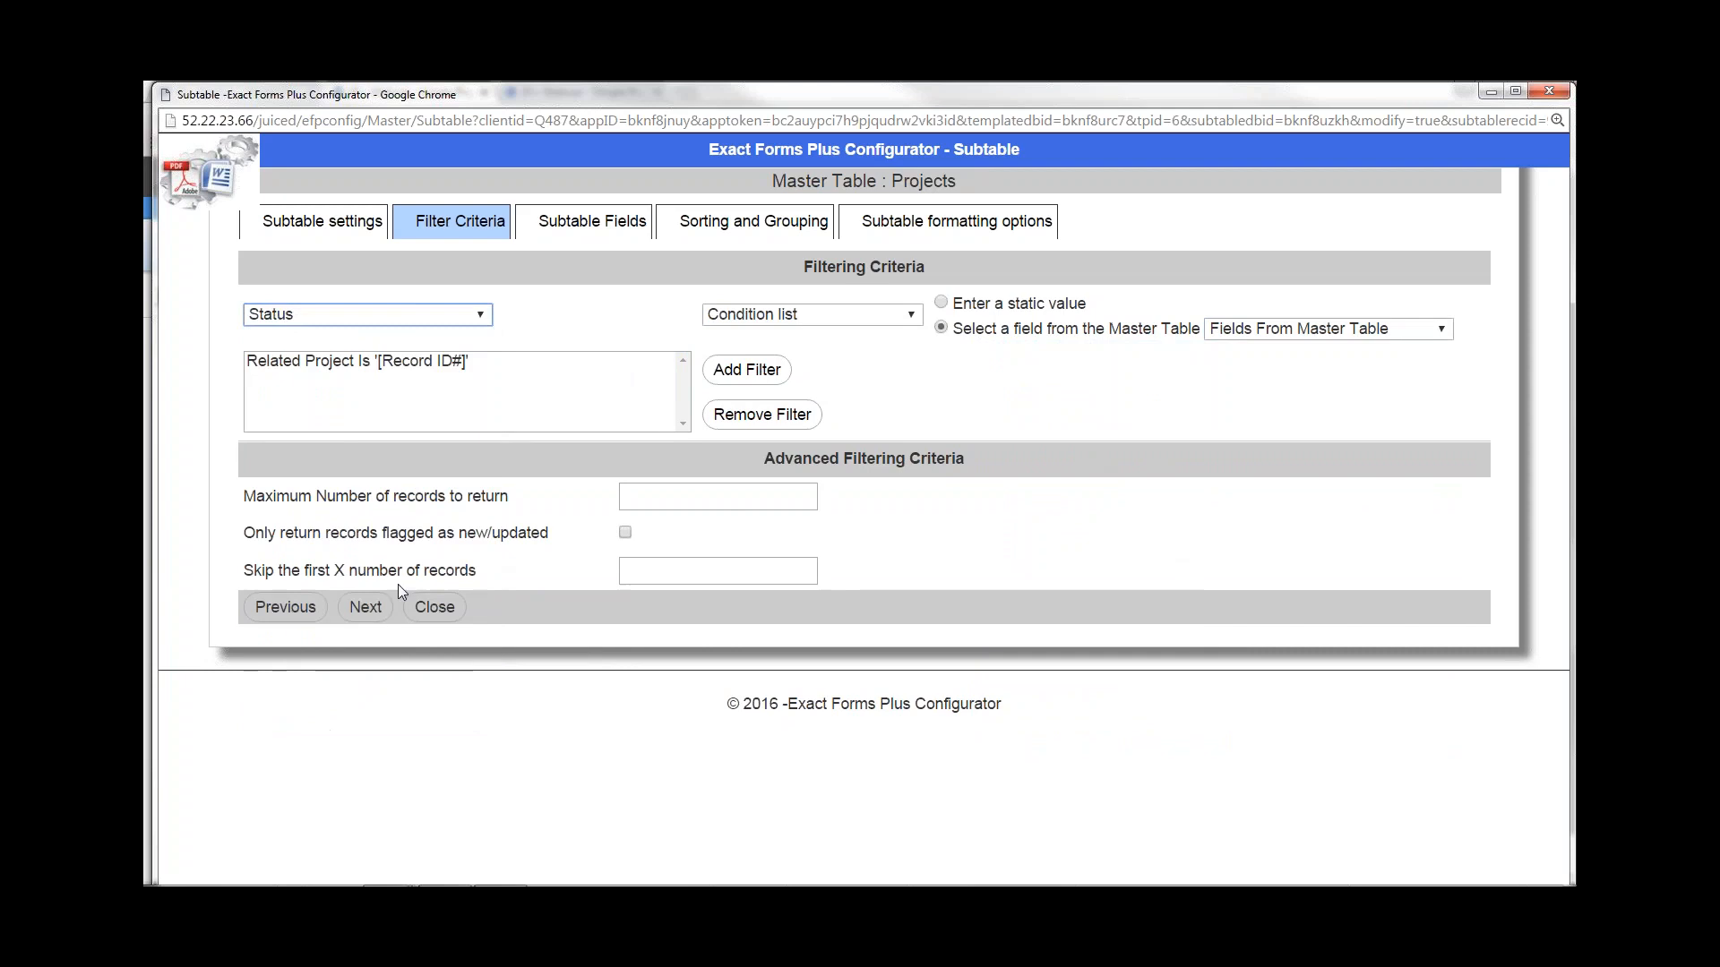
pyautogui.click(914, 316)
pyautogui.click(837, 397)
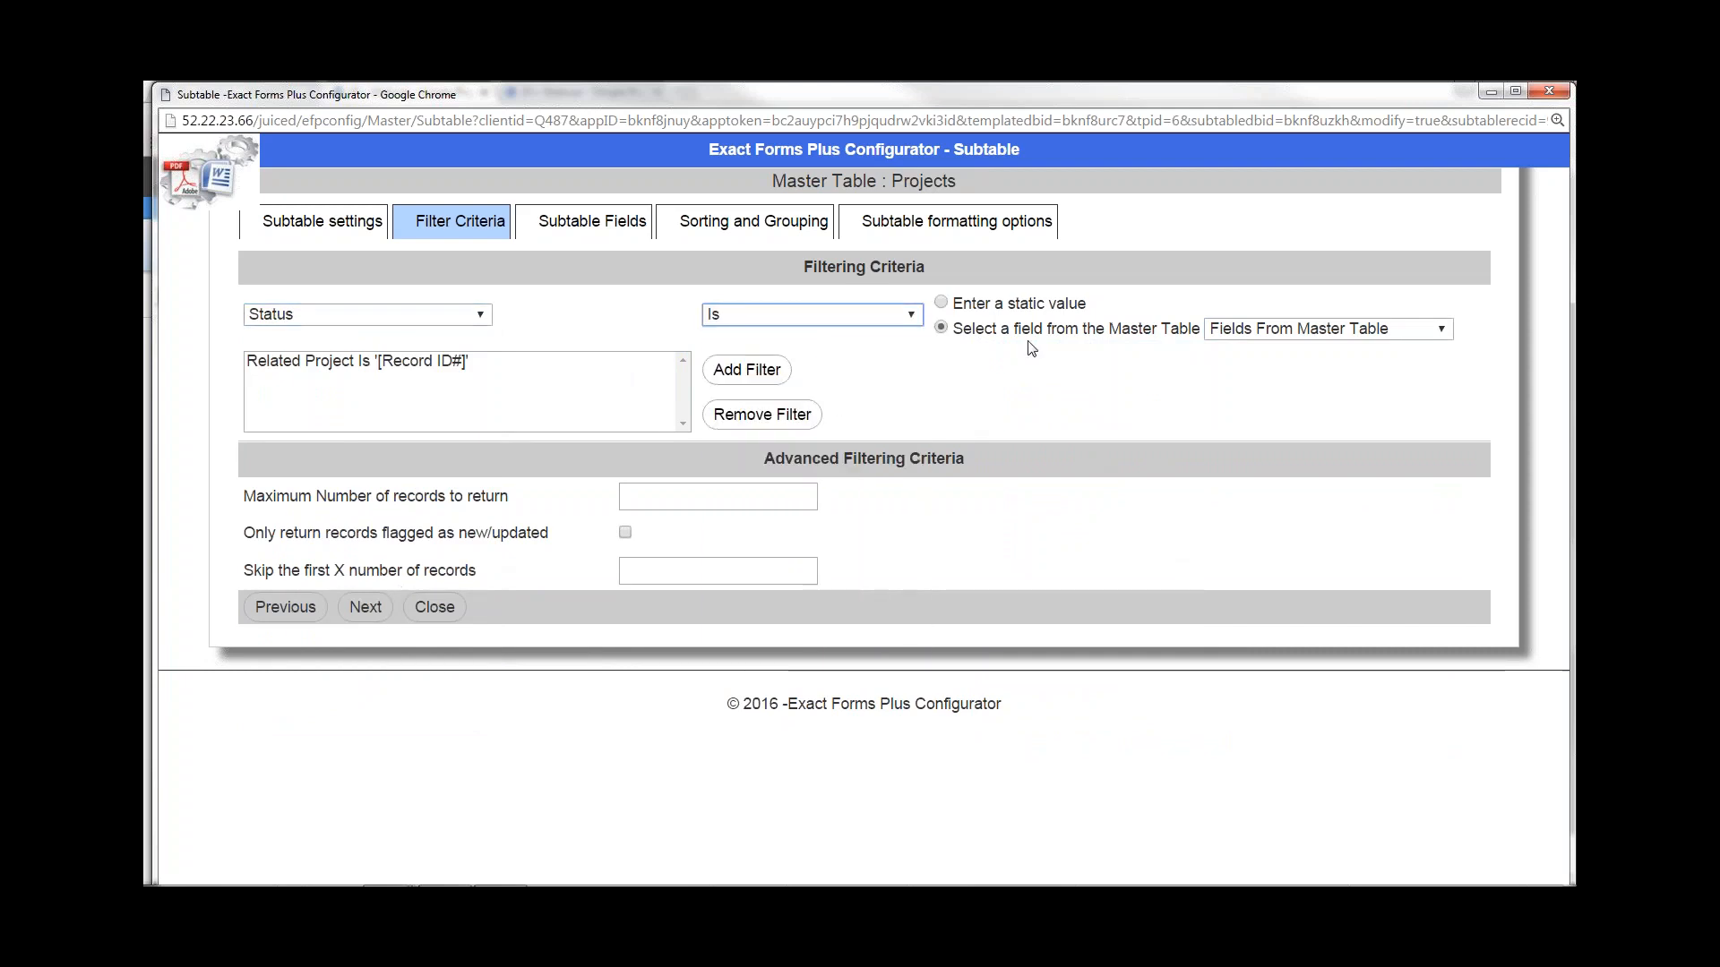
pyautogui.click(942, 303)
pyautogui.click(1242, 315)
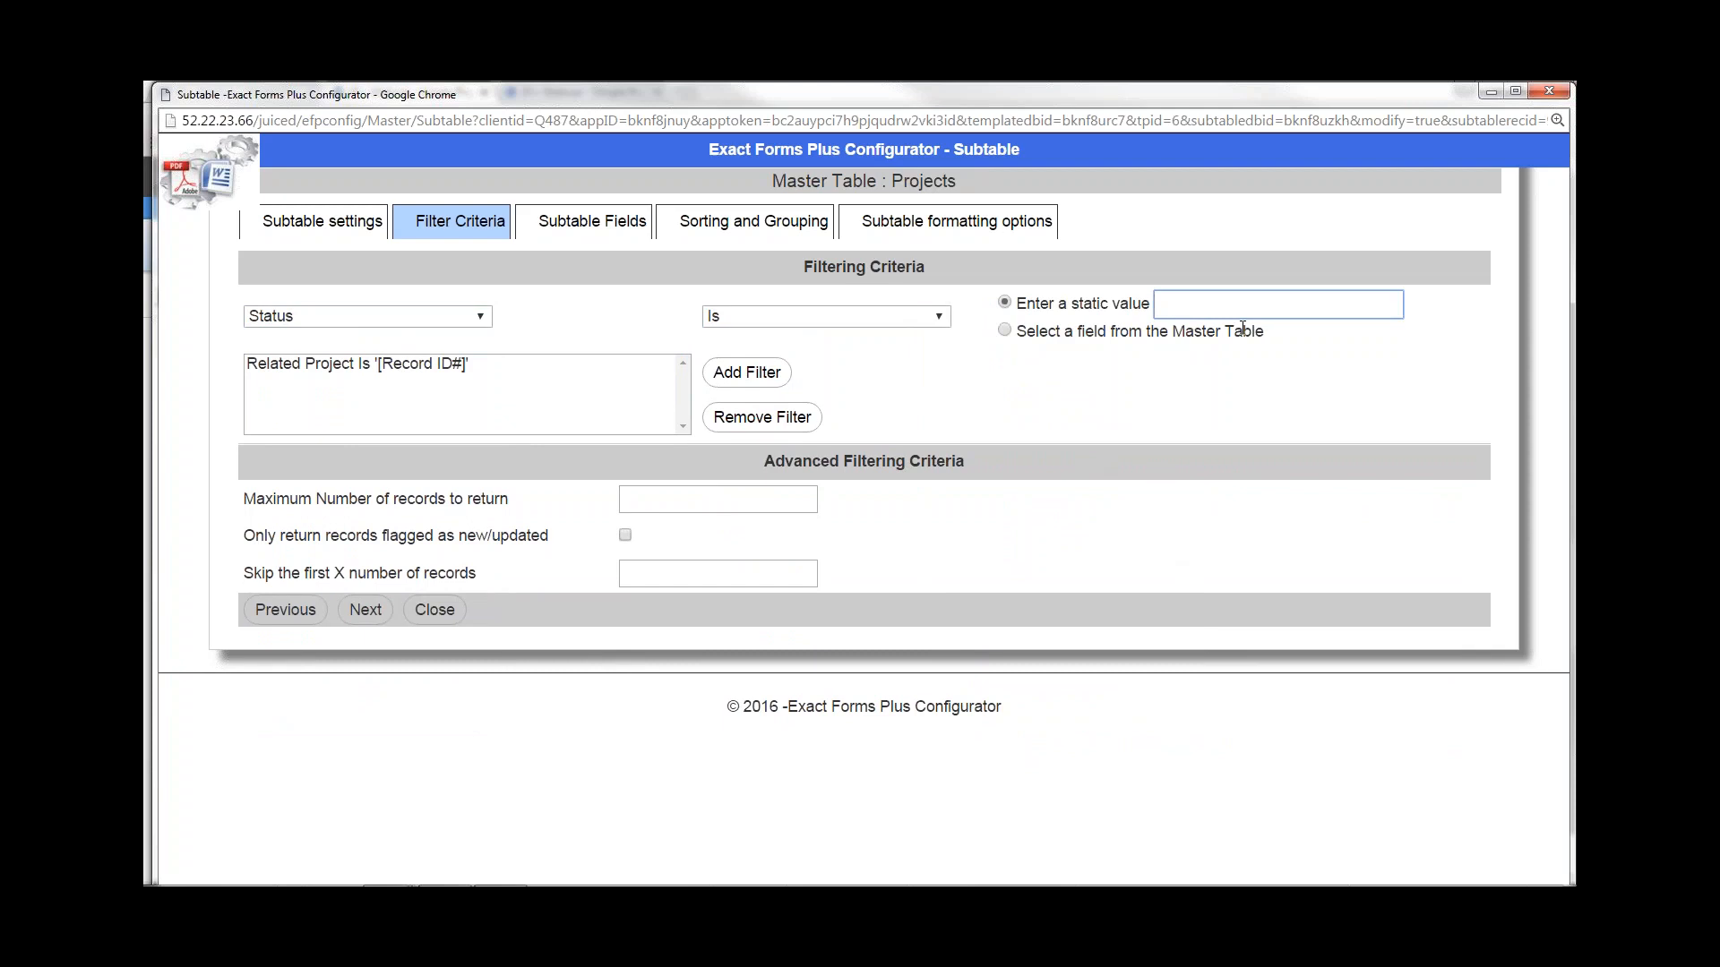
pyautogui.write('Not Started')
pyautogui.click(762, 374)
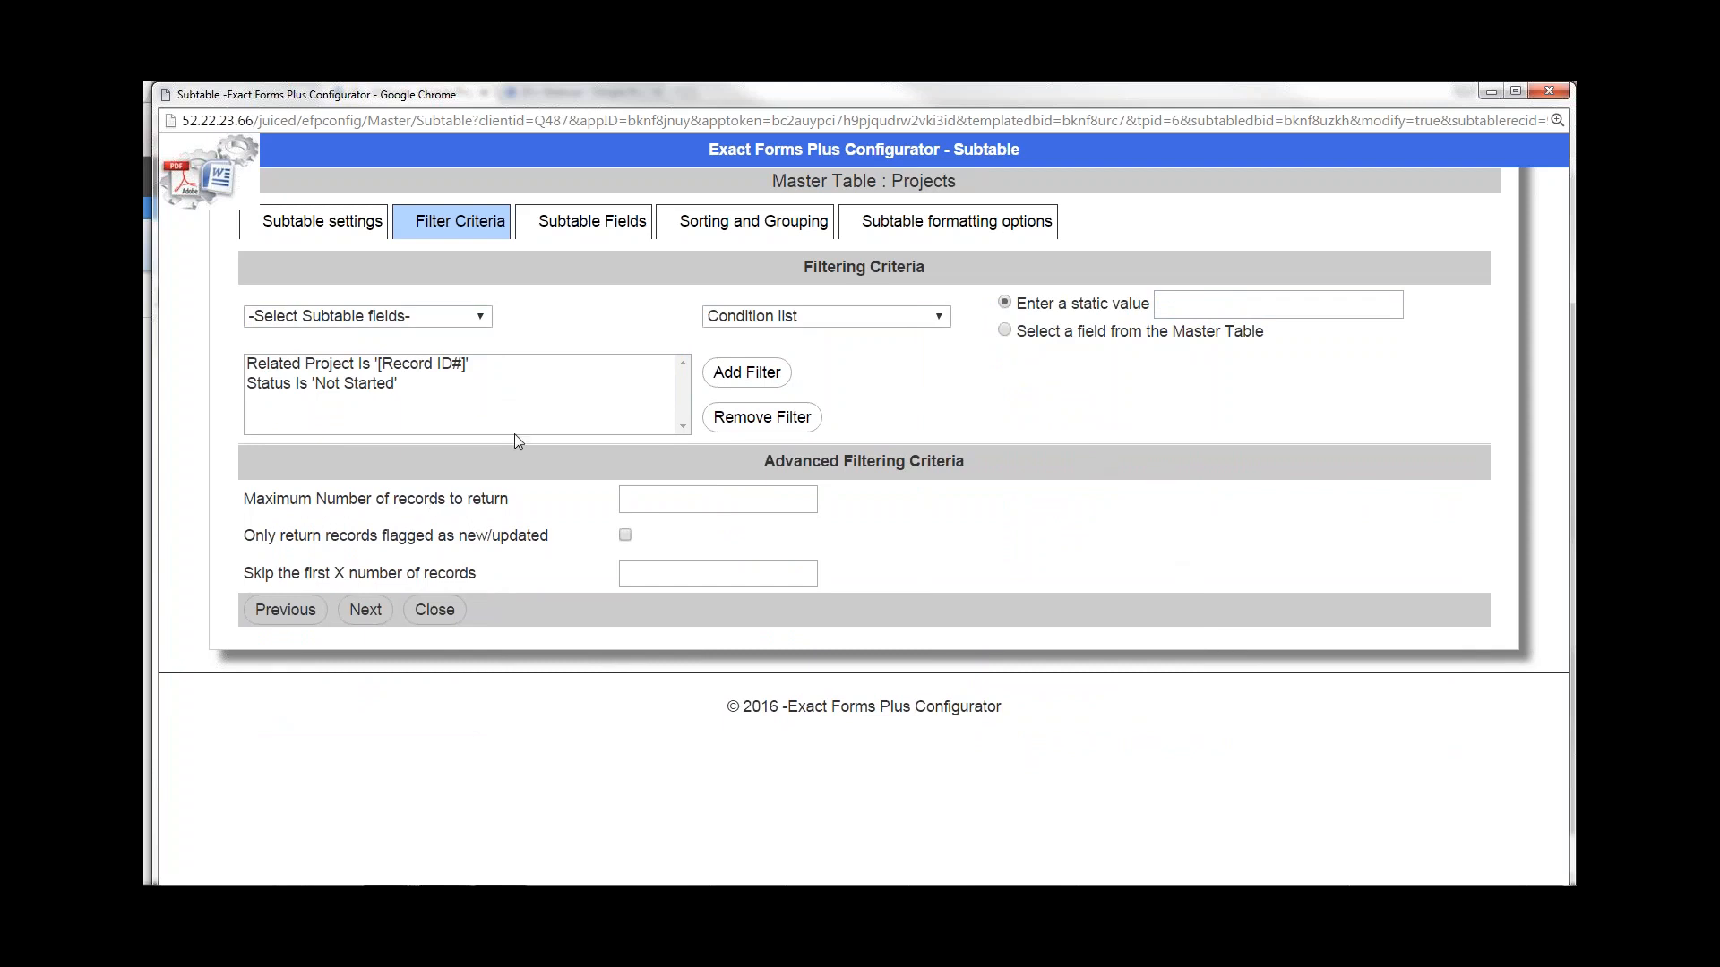
# Go through the subtable's field list and its sorting and grouping options, and close the configuration
pyautogui.click(365, 613)
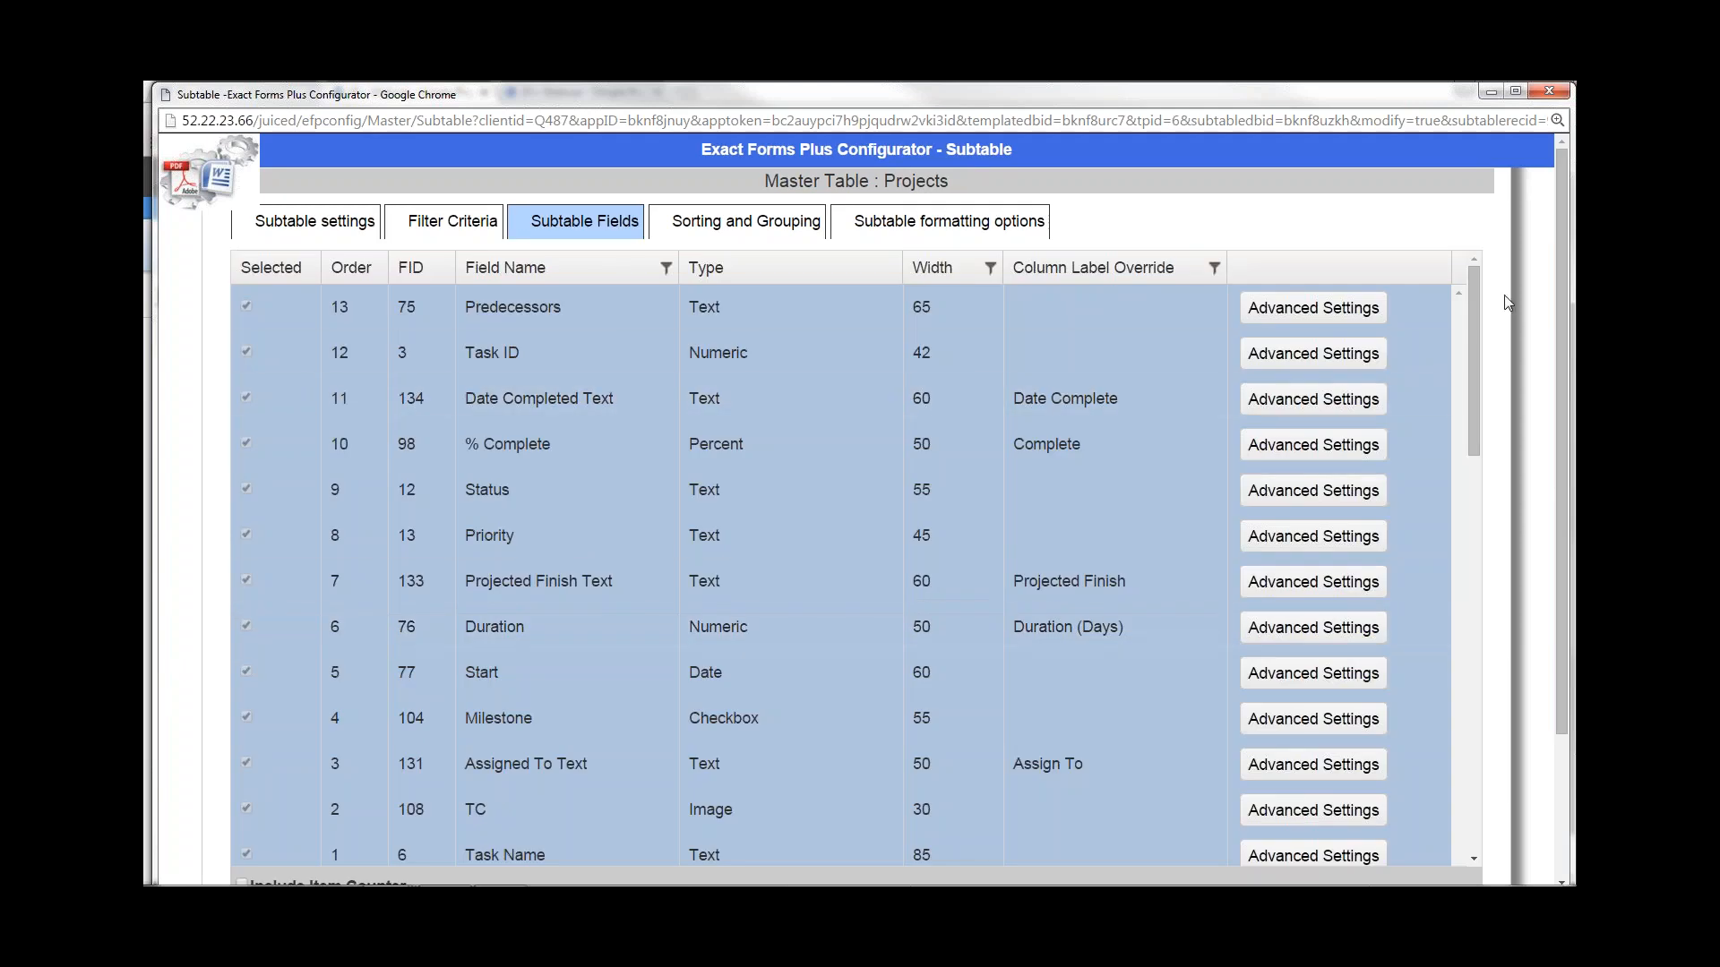
pyautogui.scroll(-2, 1557, 342)
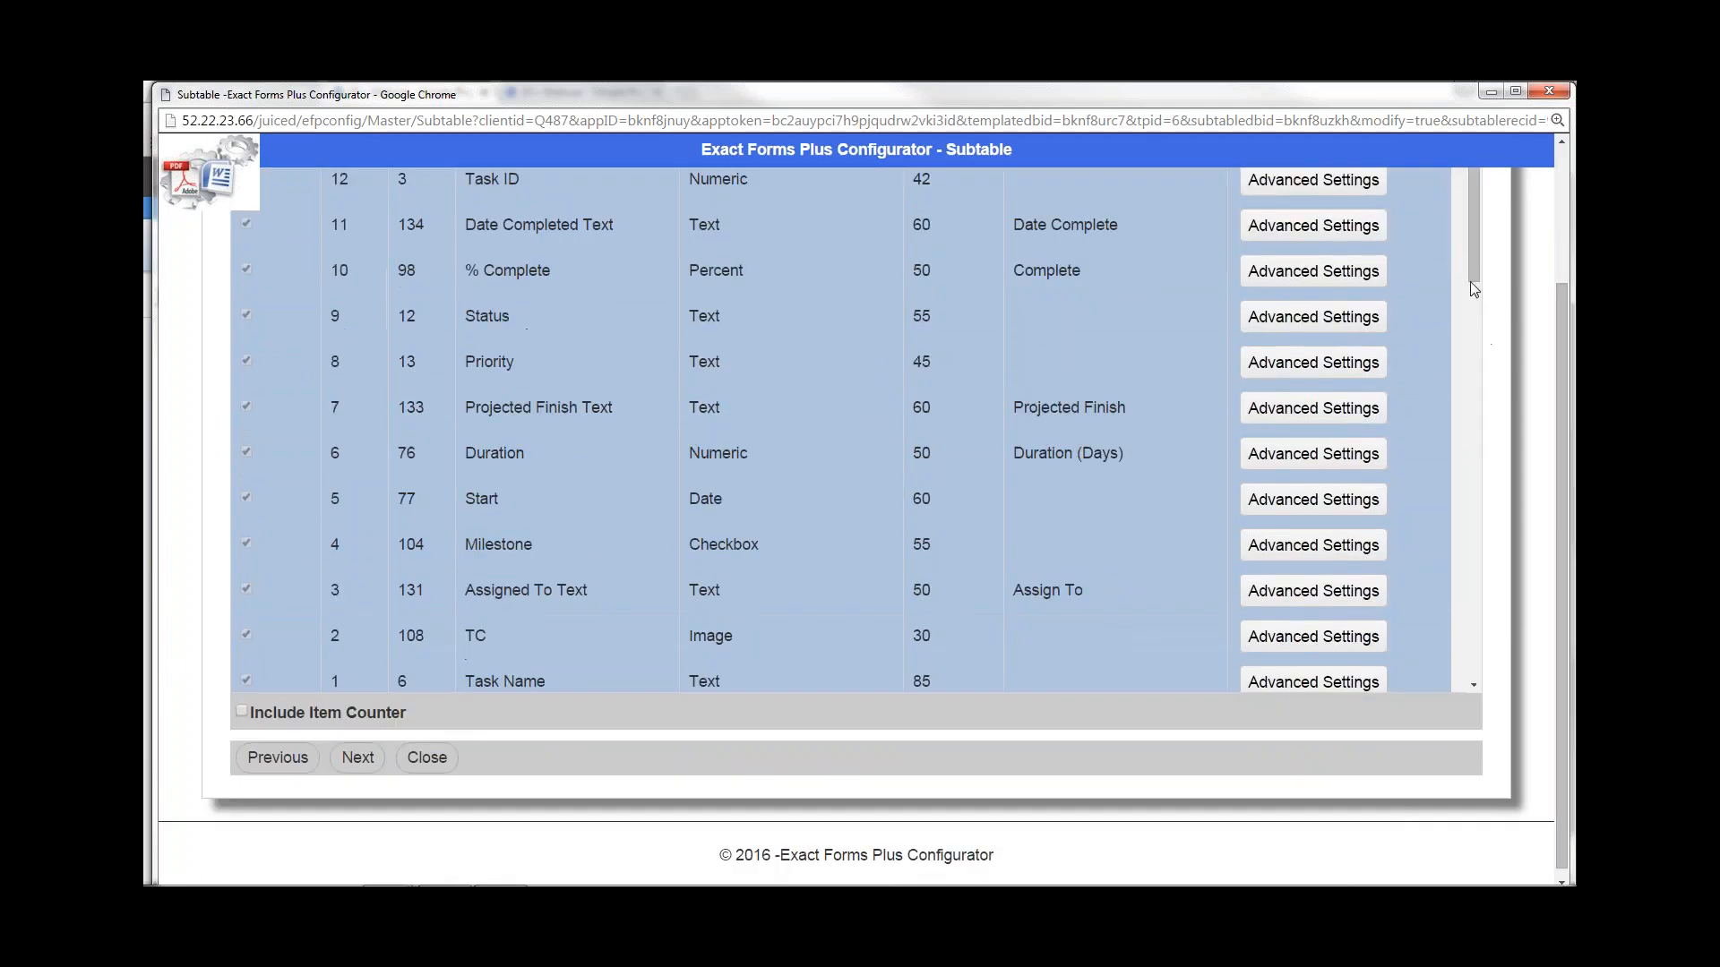
pyautogui.click(357, 757)
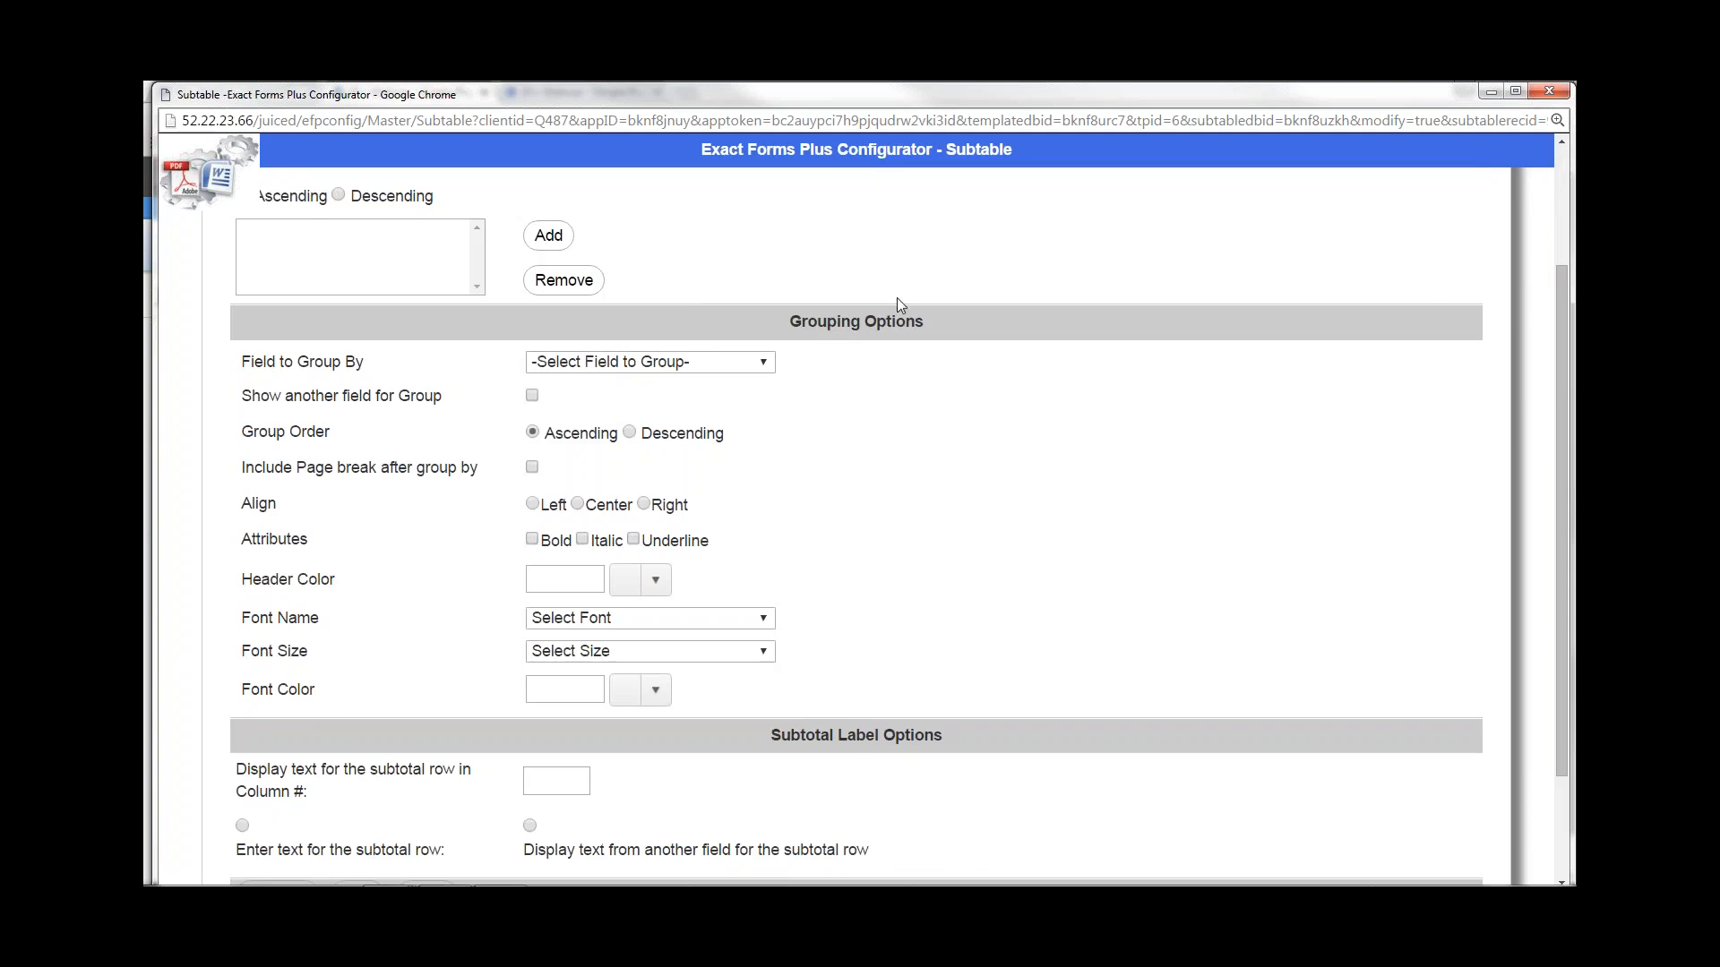
pyautogui.scroll(-2, 1561, 372)
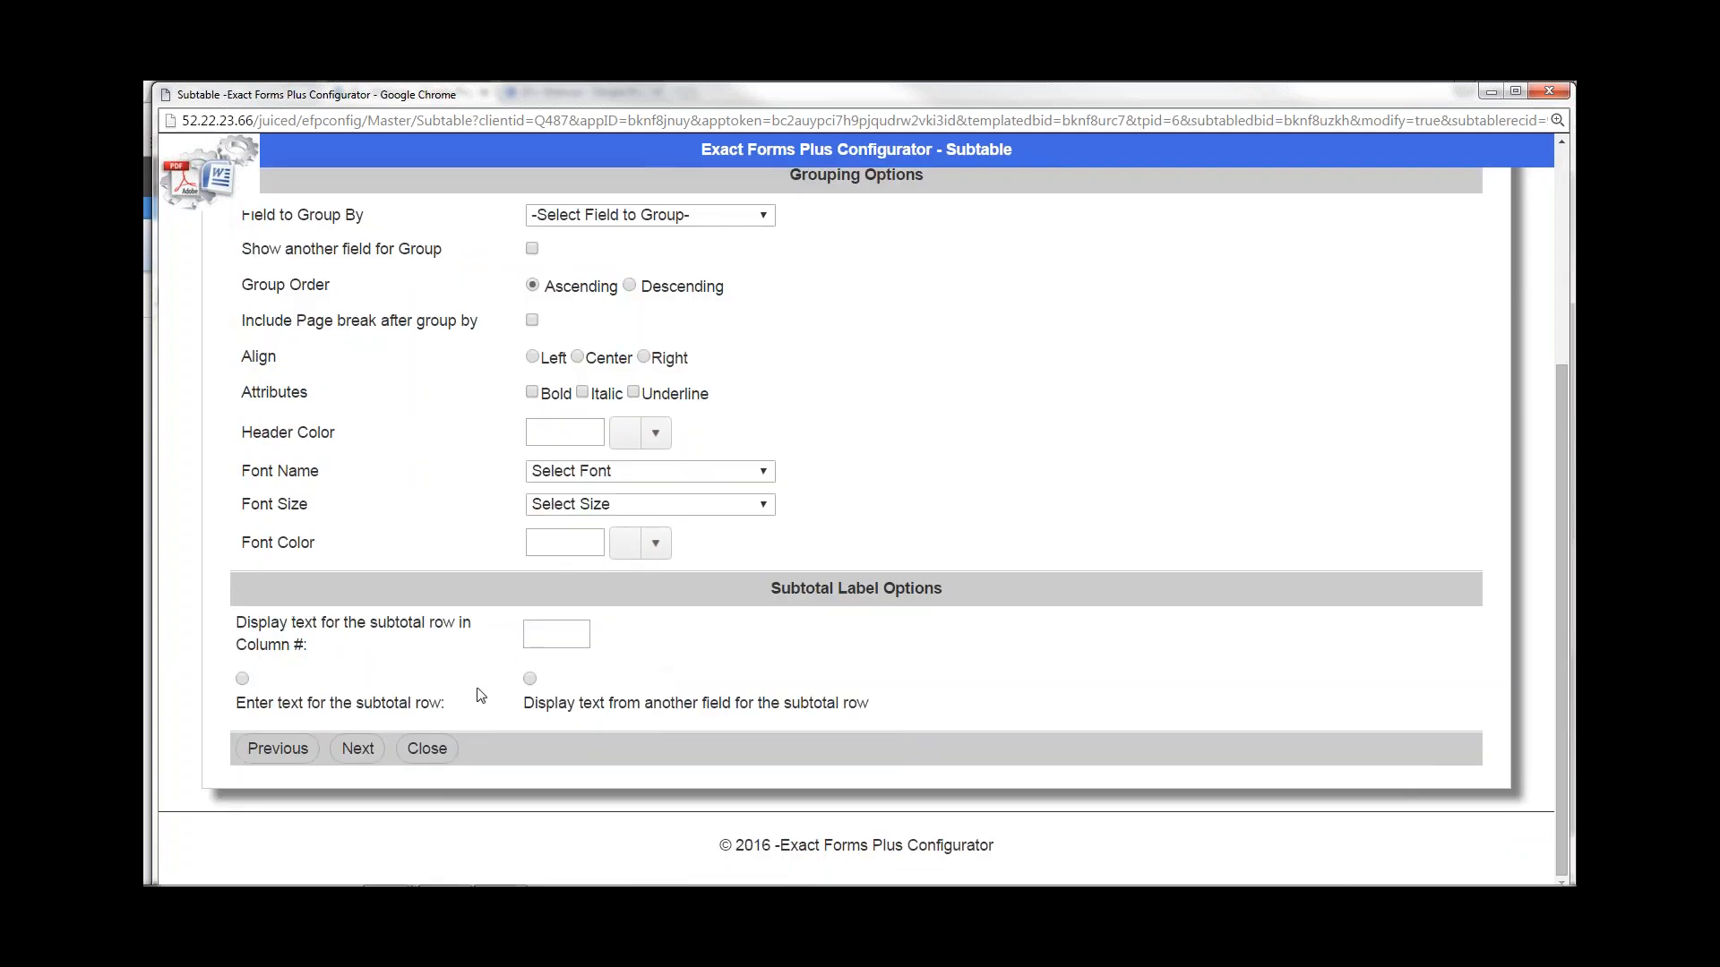
pyautogui.click(426, 750)
pyautogui.click(889, 262)
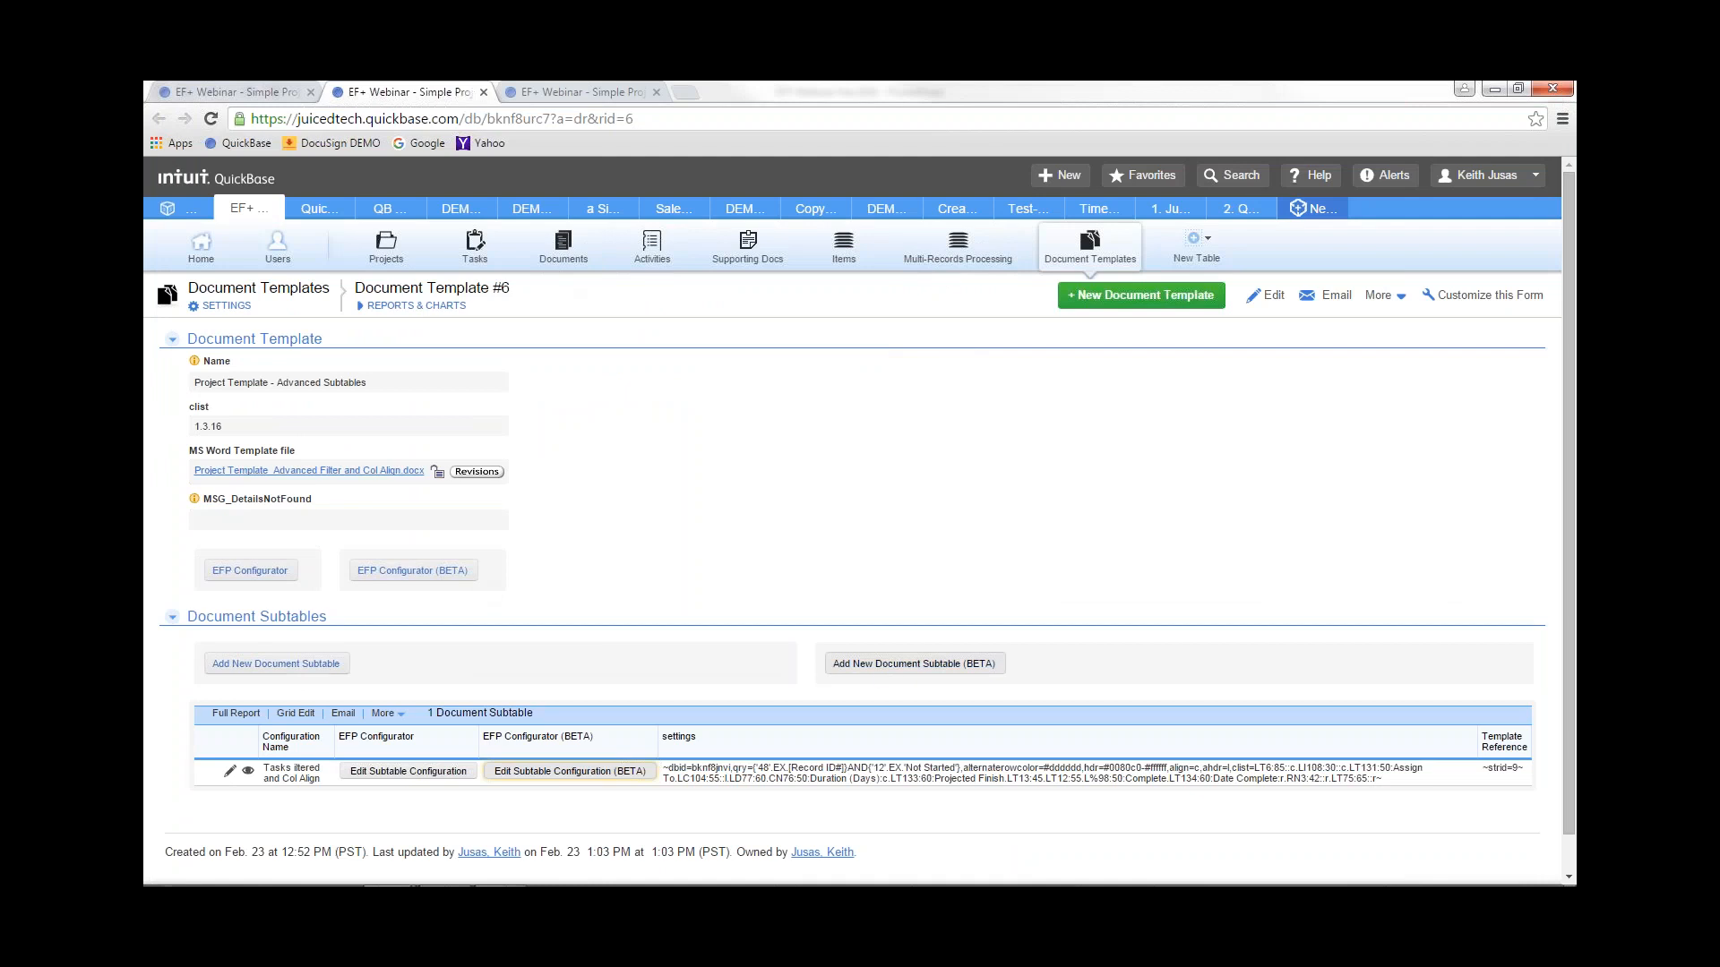
# Start a new BETA document subtable configuration named Task, based on the Tasks table
pyautogui.click(884, 668)
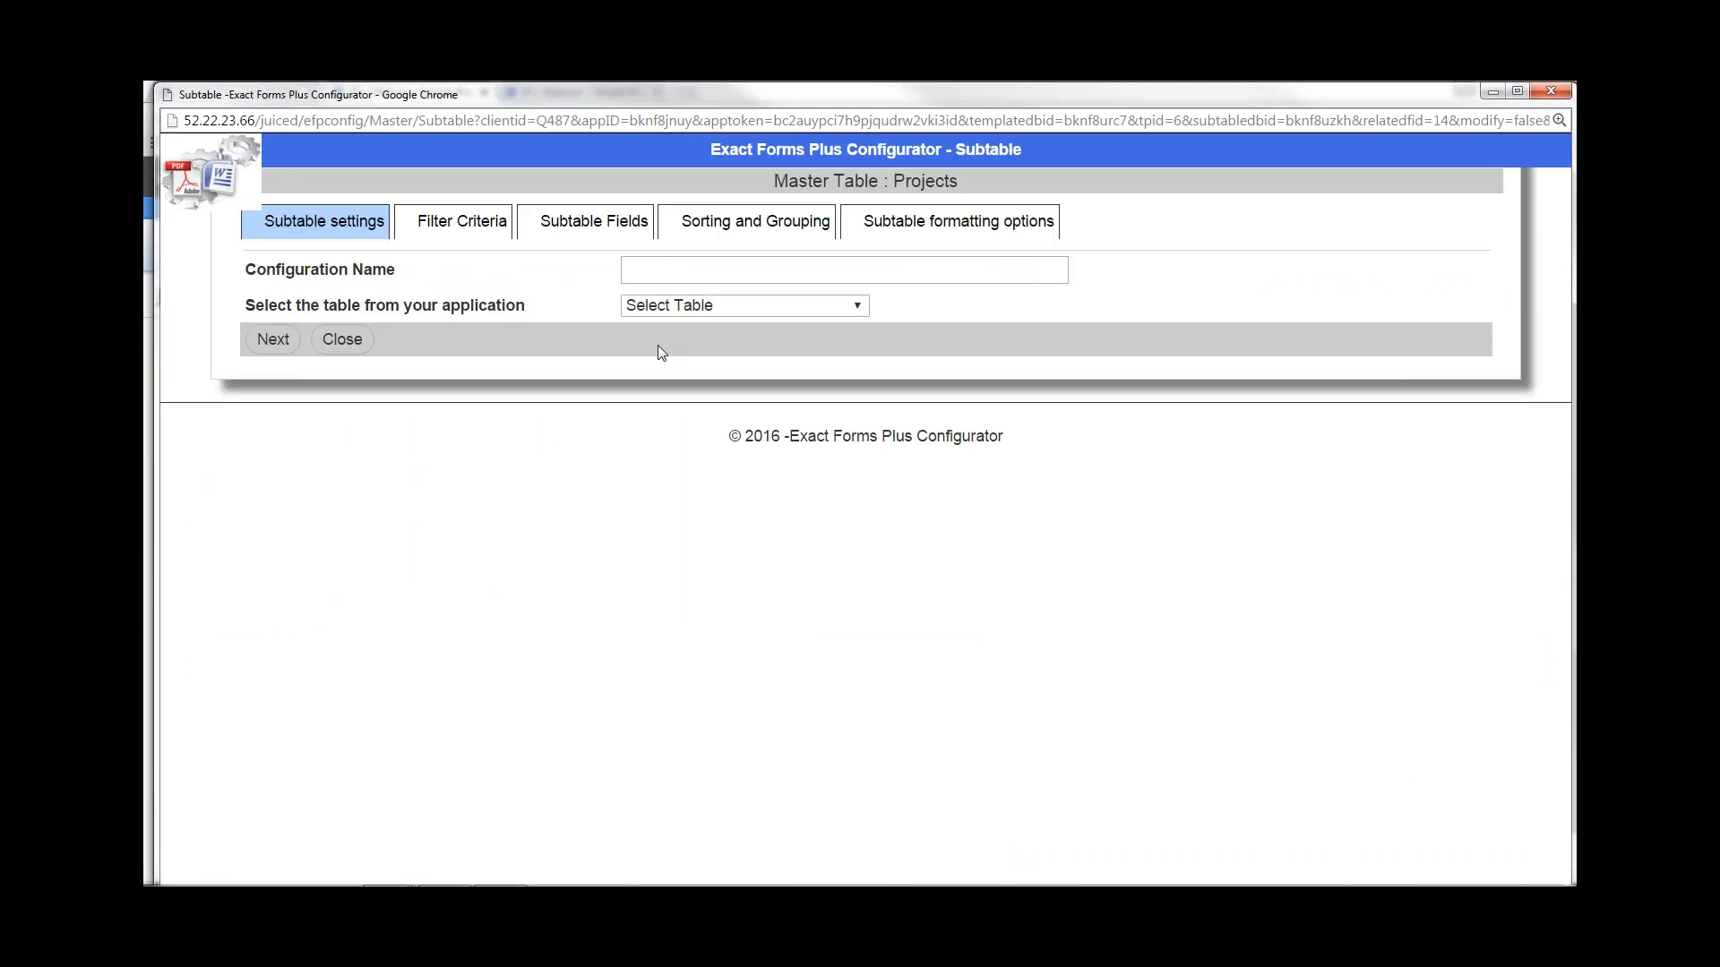
pyautogui.click(704, 274)
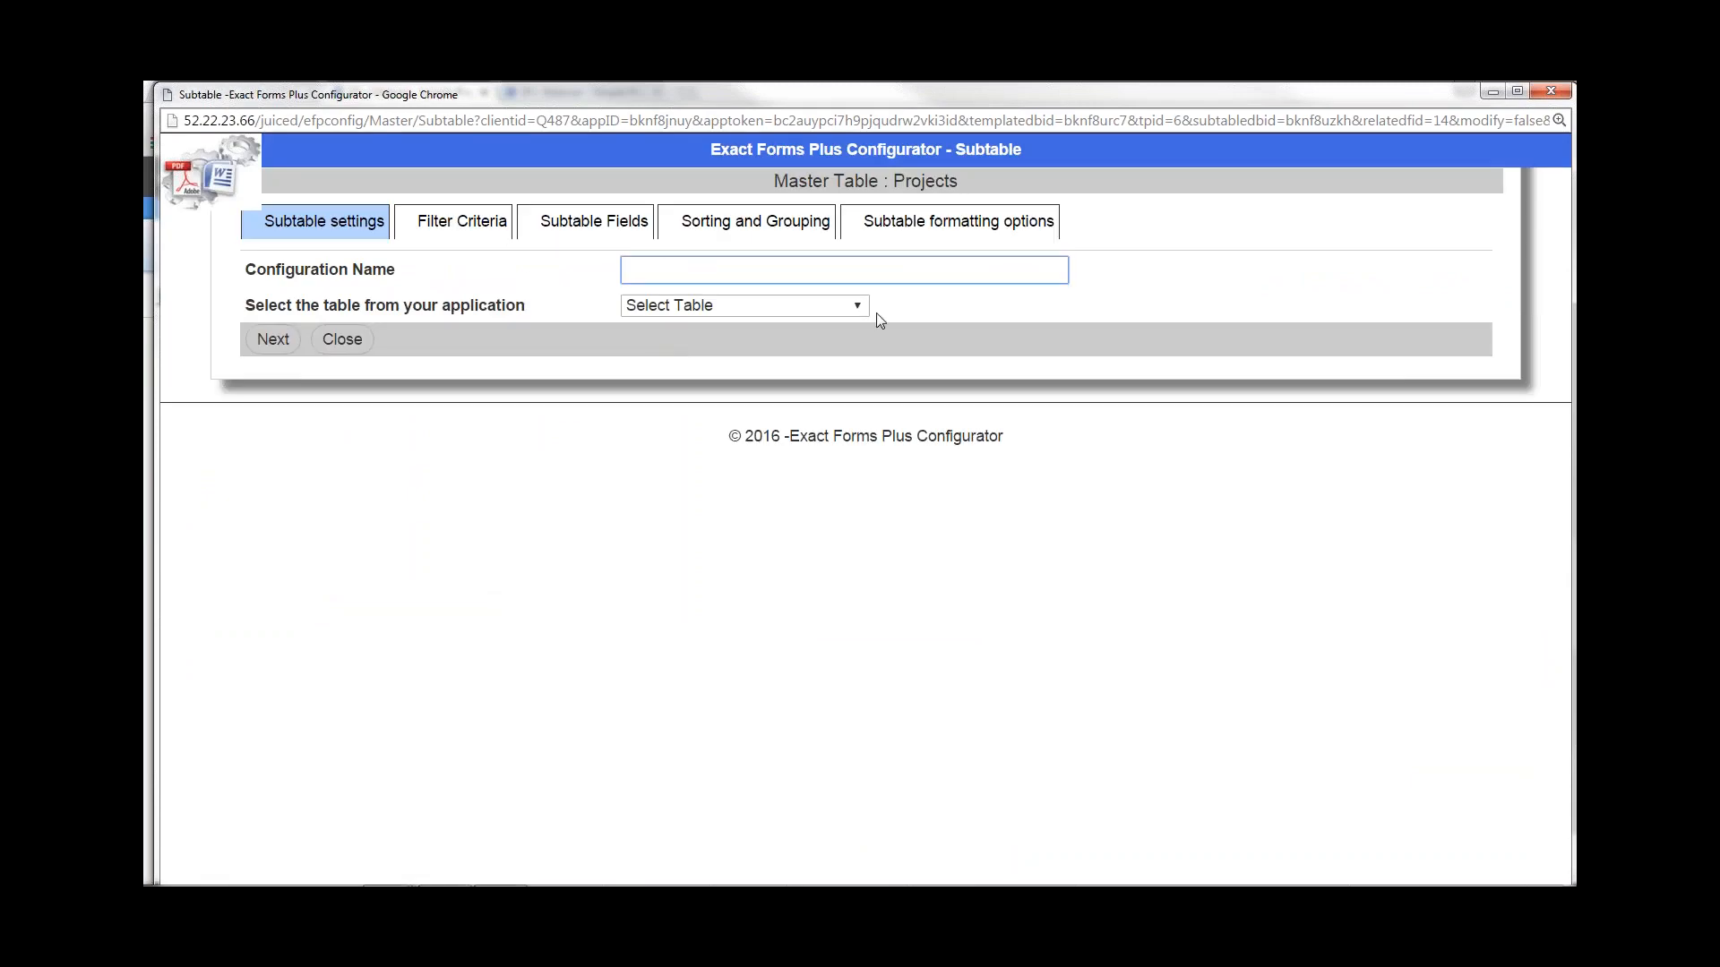
pyautogui.moveTo(894, 181); pyautogui.dragTo(959, 182)
pyautogui.click(863, 267)
pyautogui.write('Task')
pyautogui.click(738, 309)
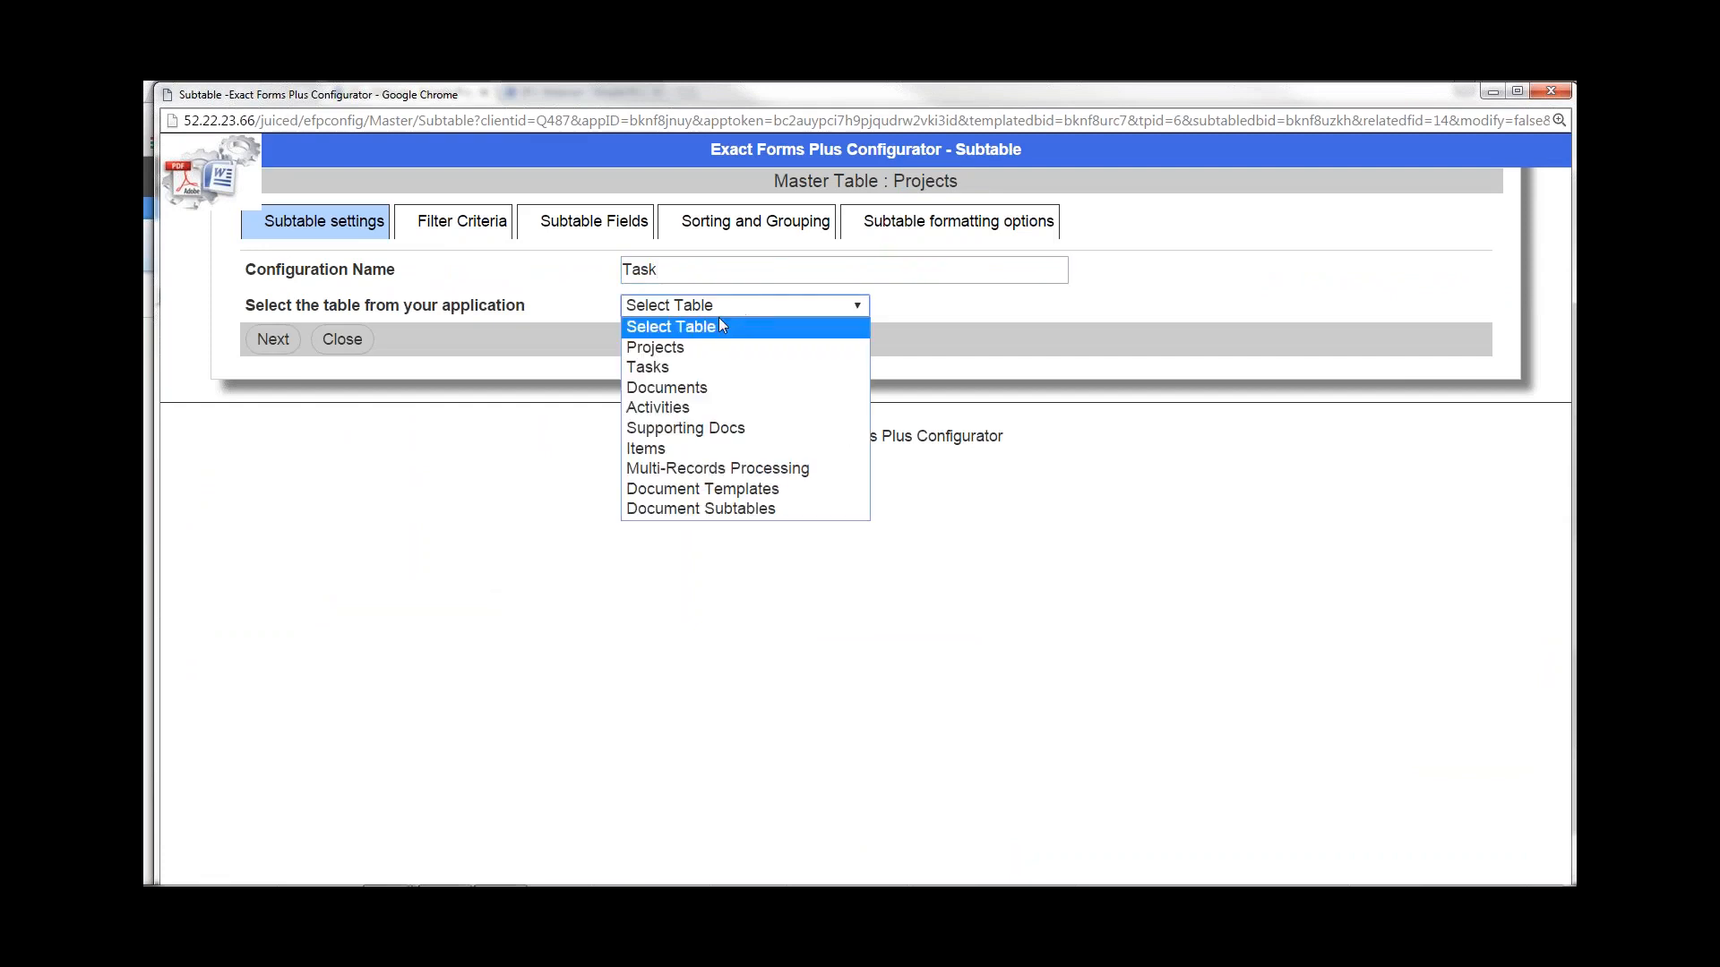
pyautogui.click(693, 367)
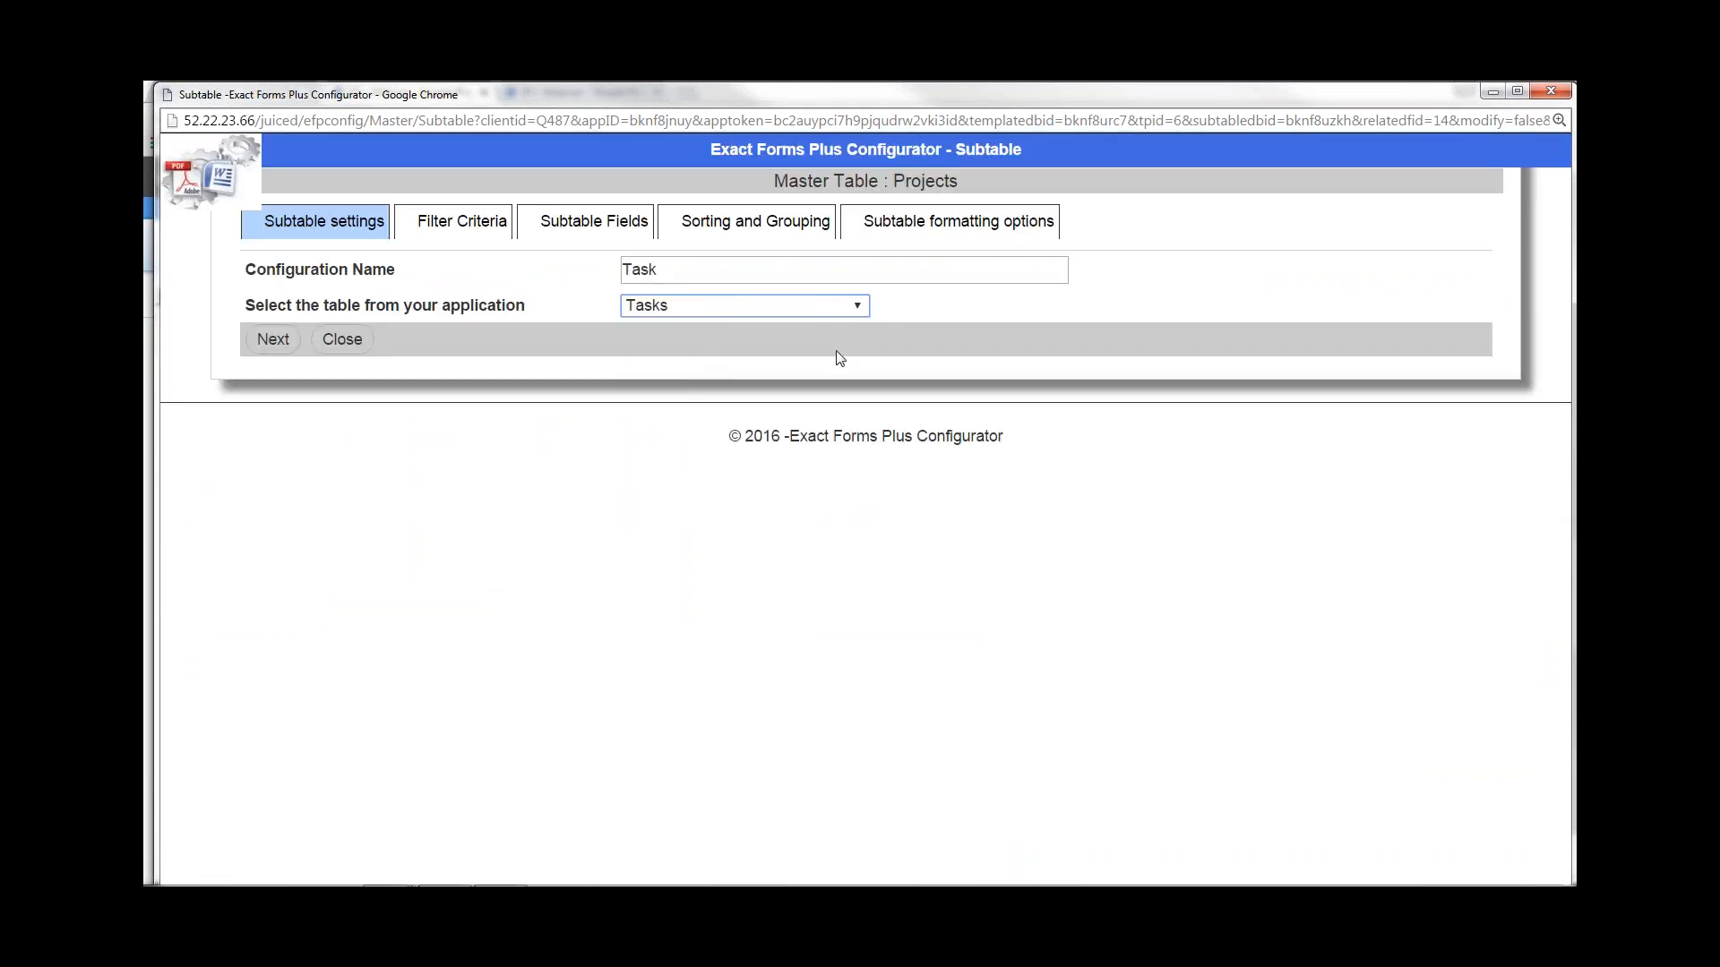
# View the new Task subtable's filter criteria and close its configuration window
pyautogui.click(461, 221)
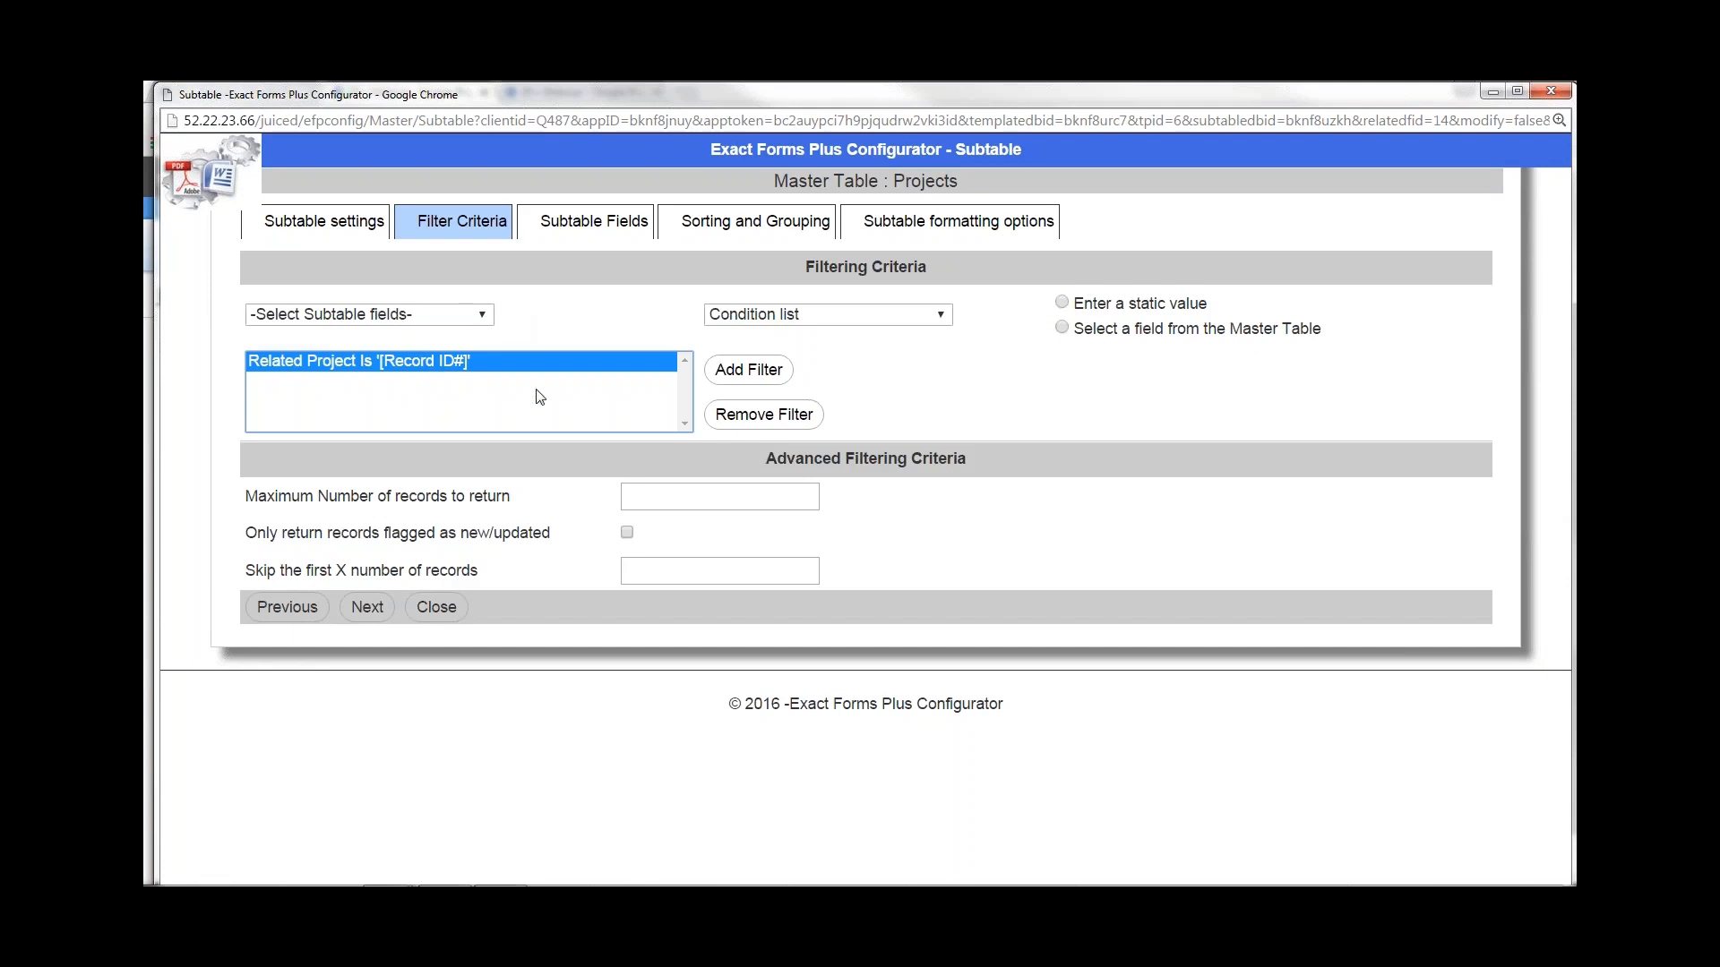
pyautogui.click(1549, 94)
pyautogui.click(898, 255)
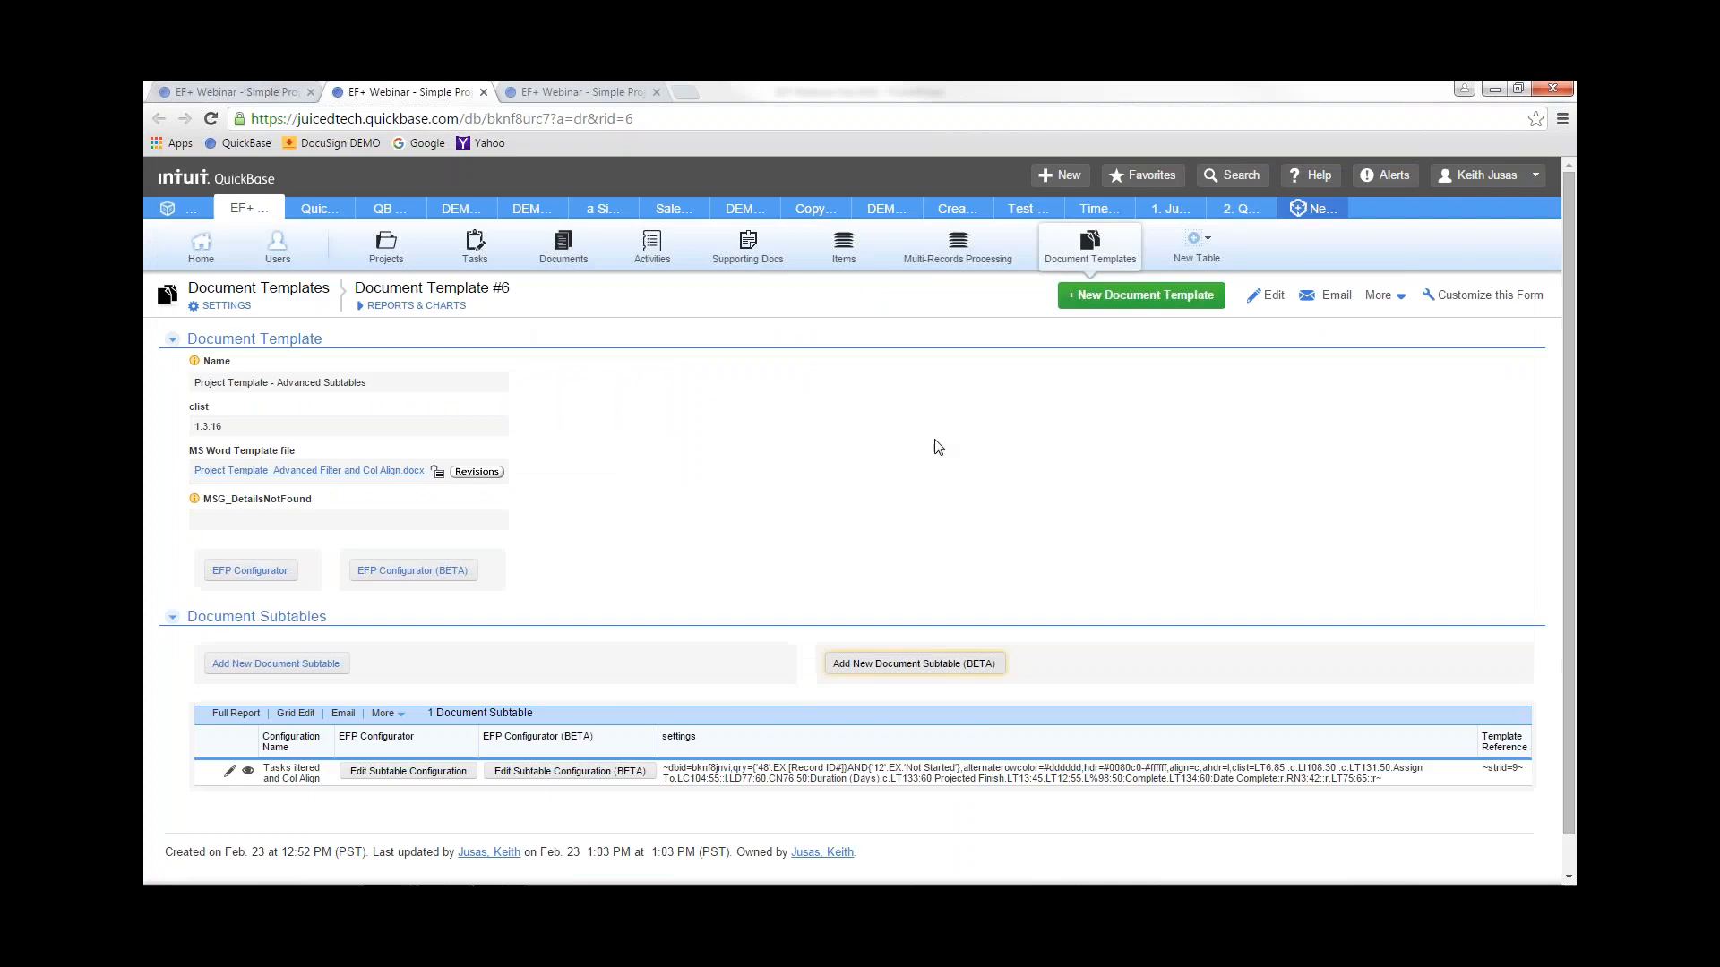
# Close the template tabs and generate the Sub in Sub (4) project document for the Exact Forms Plus Webinar project
pyautogui.click(485, 93)
pyautogui.click(485, 94)
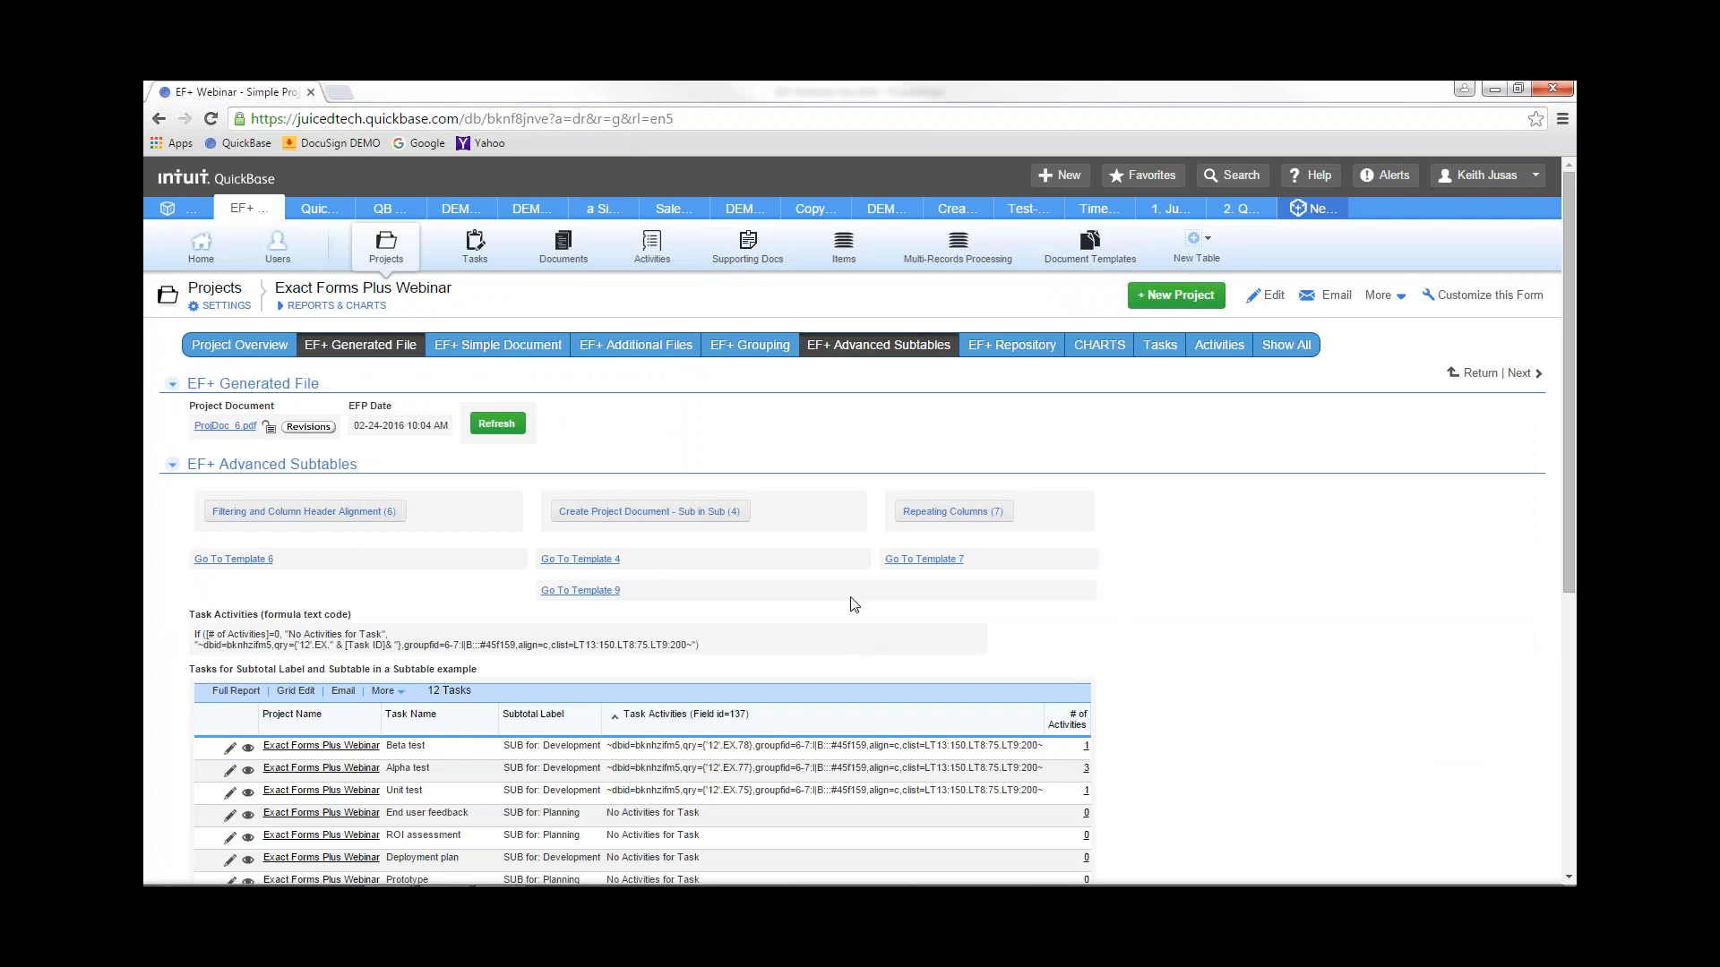
pyautogui.scroll(-1, 1336, 645)
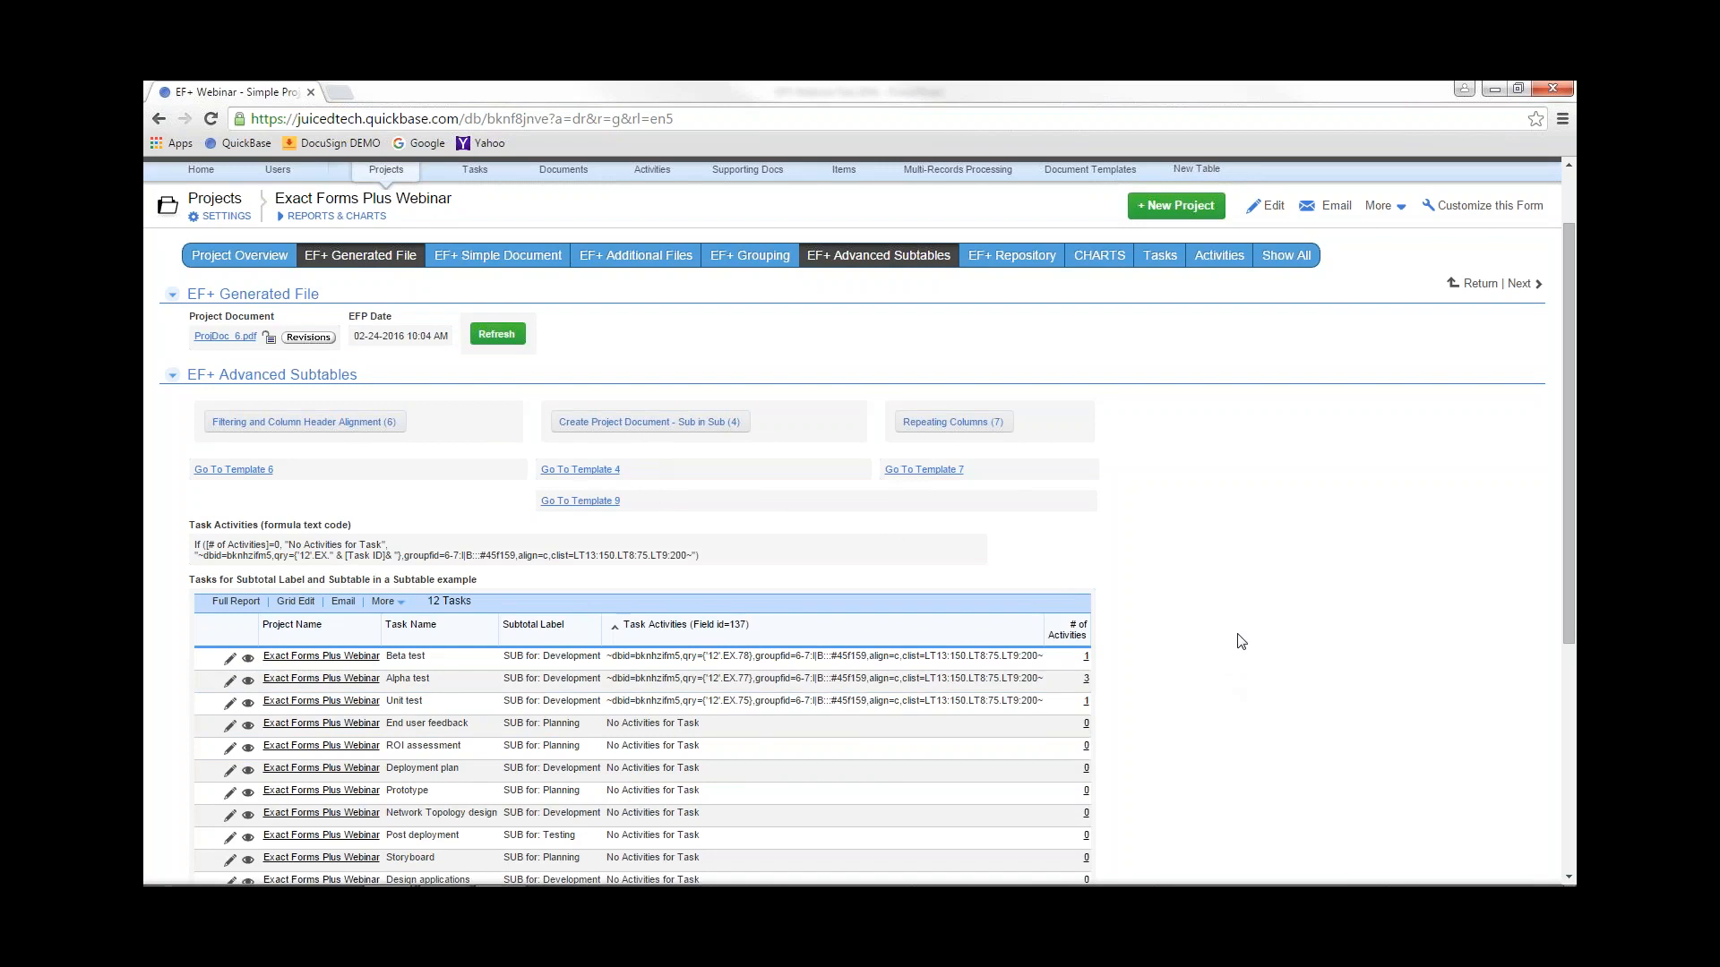
pyautogui.click(663, 424)
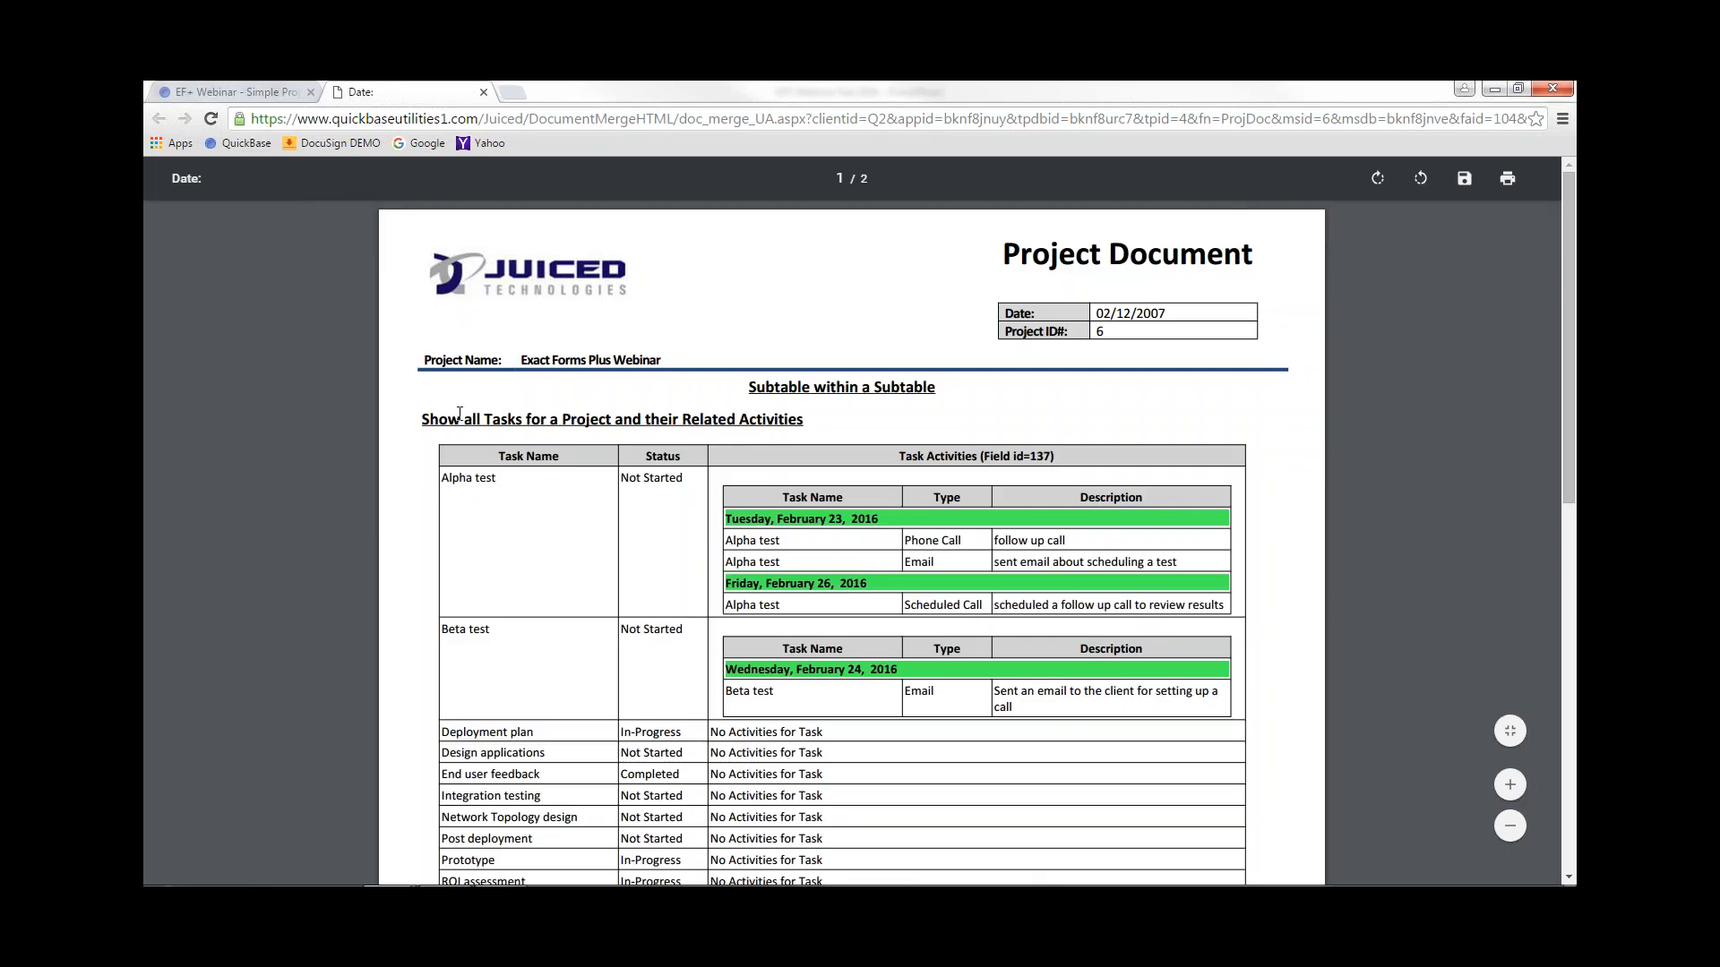
# Examine the tasks and their nested activities subtables on both pages of the generated project document, and close it
pyautogui.moveTo(426, 416); pyautogui.dragTo(810, 423)
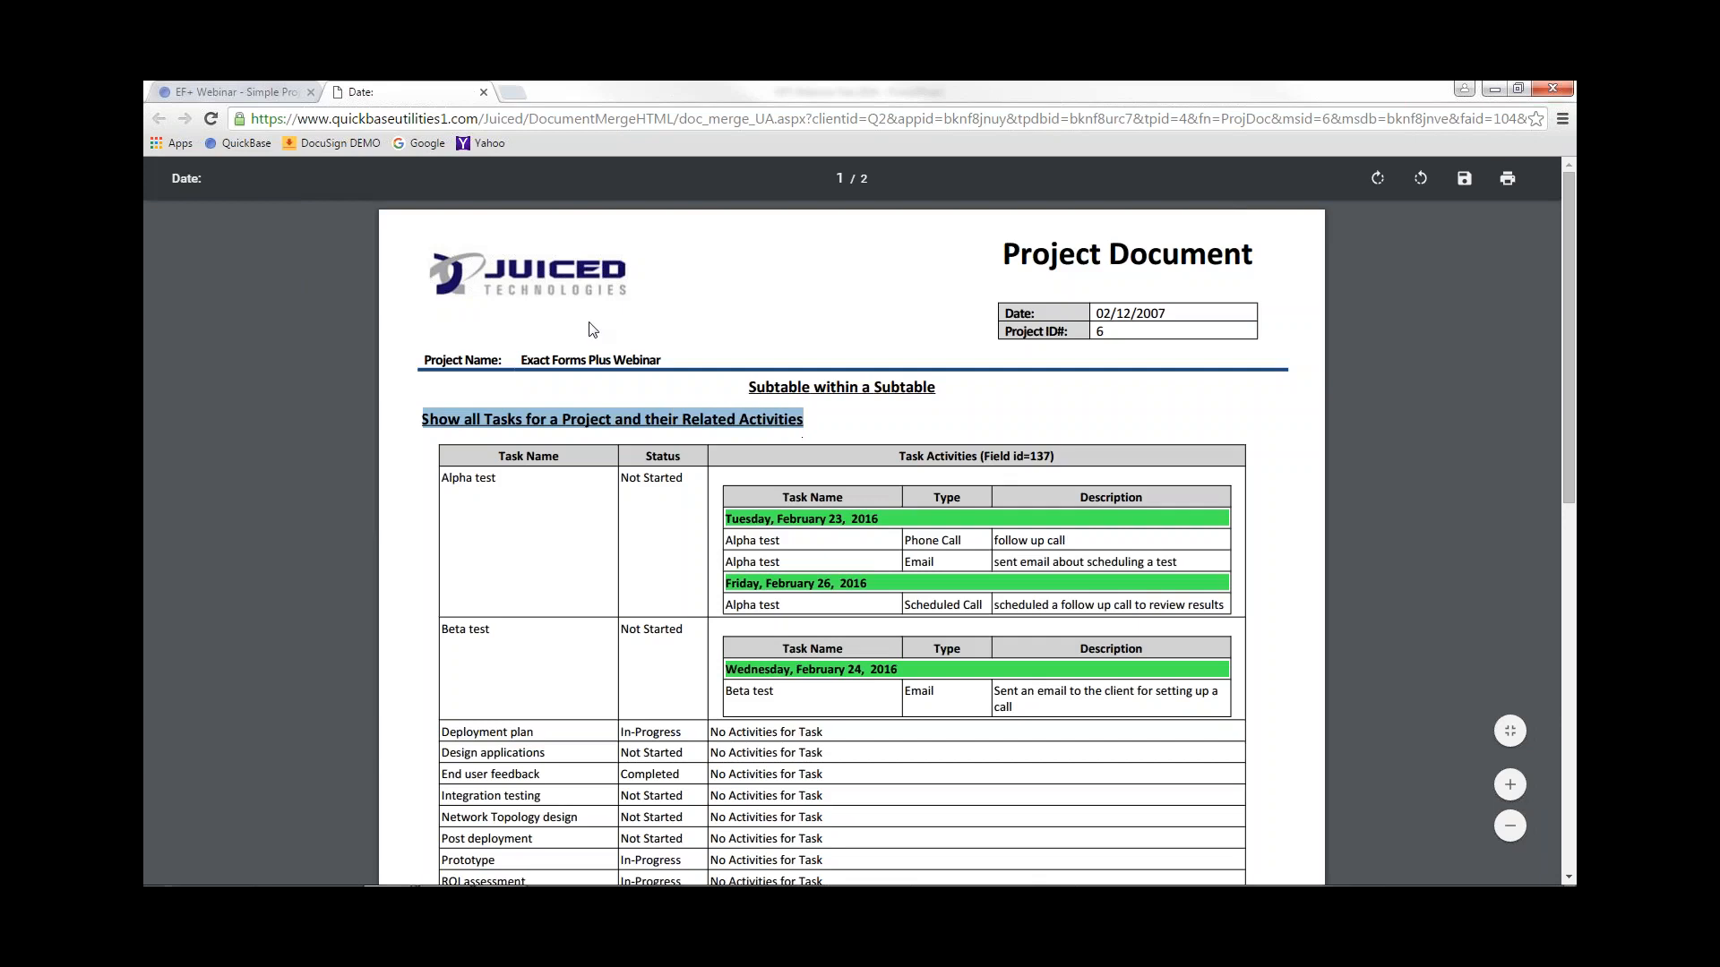
pyautogui.moveTo(520, 359); pyautogui.dragTo(658, 357)
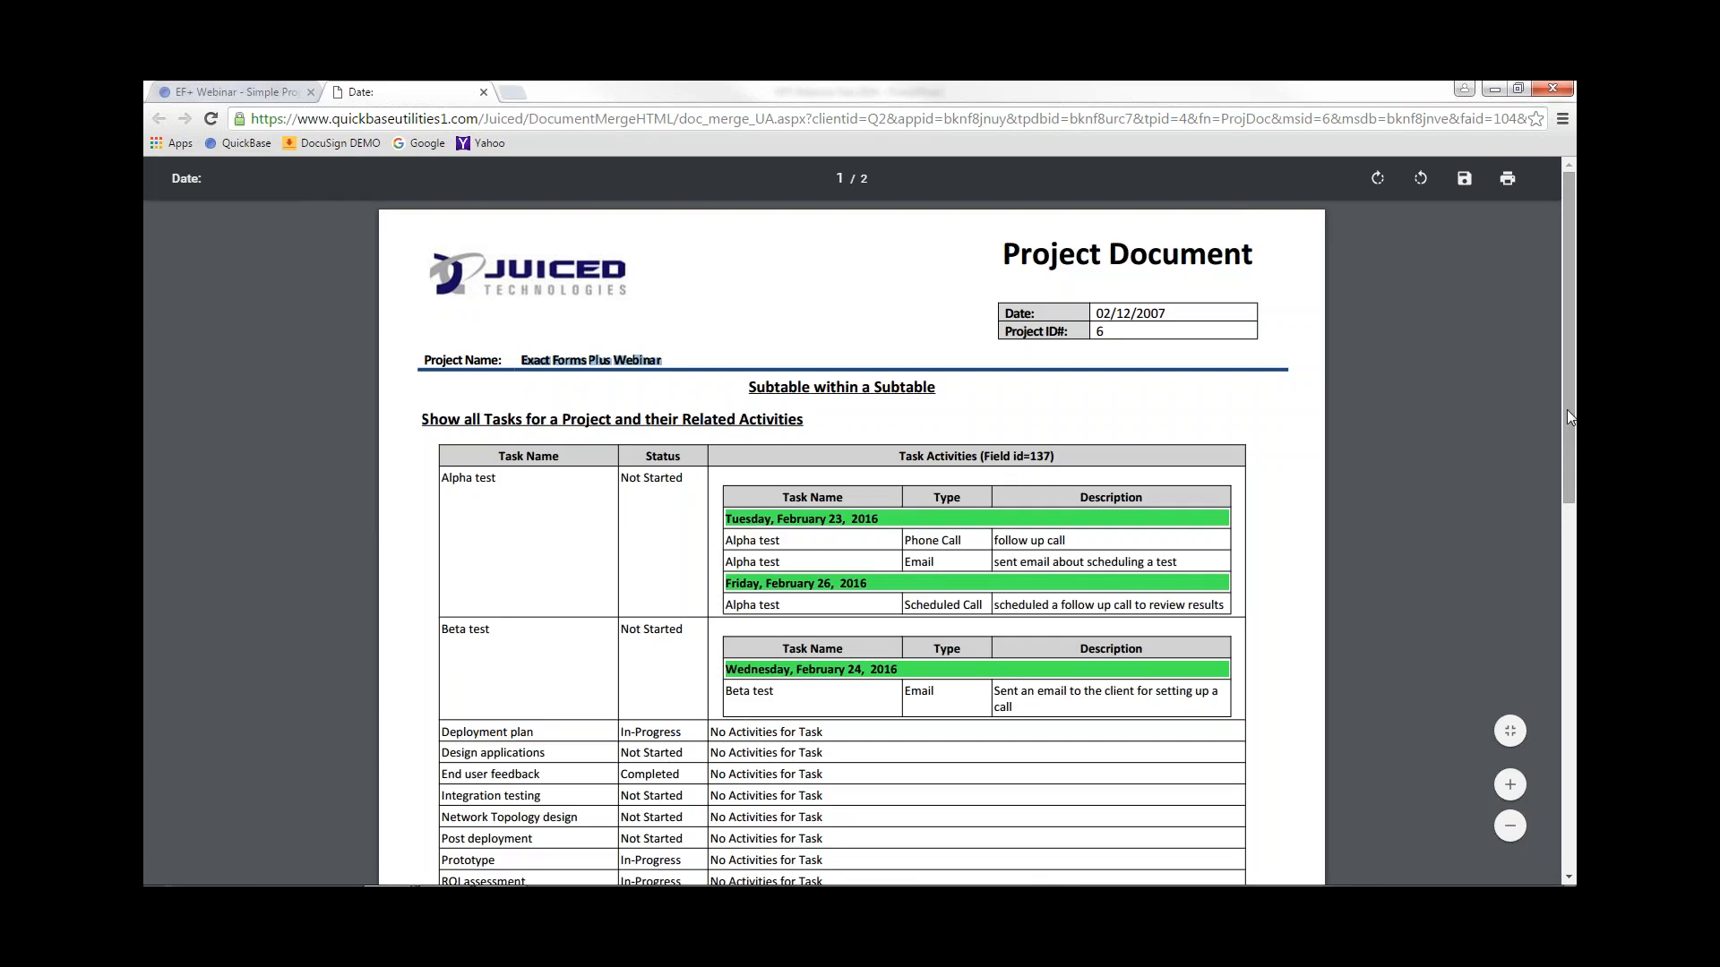
pyautogui.moveTo(1567, 410); pyautogui.dragTo(1567, 489)
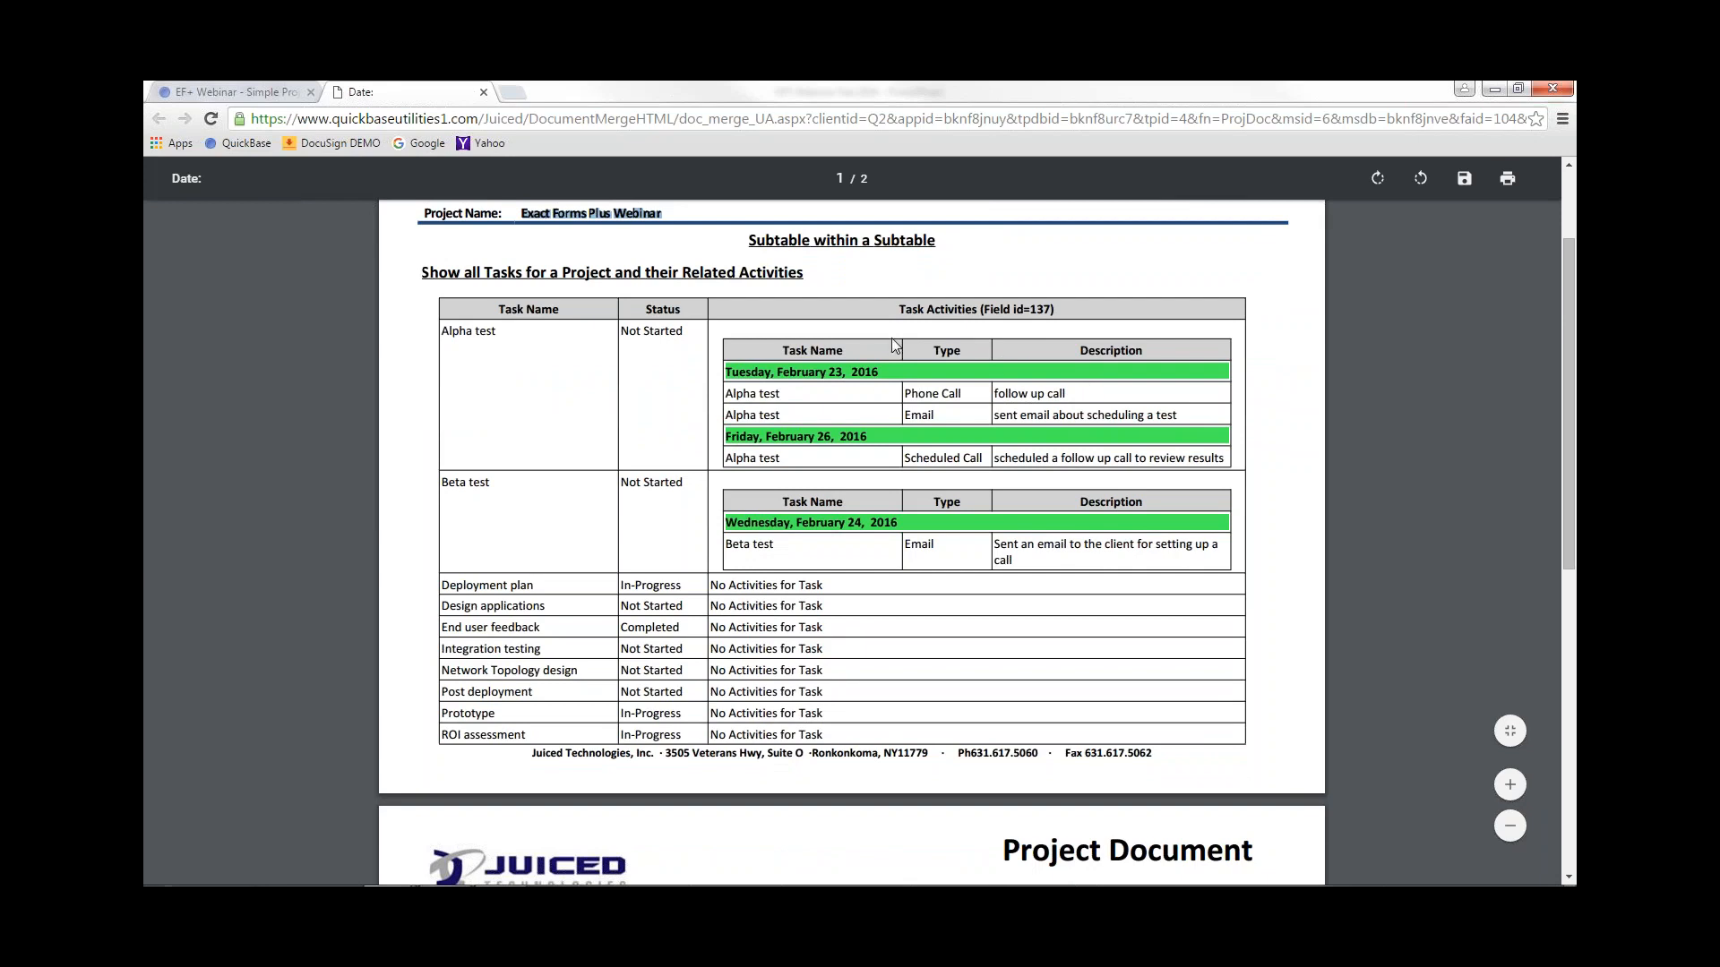
pyautogui.click(764, 395)
pyautogui.moveTo(905, 394); pyautogui.dragTo(961, 394)
pyautogui.click(976, 421)
pyautogui.scroll(-1, 1566, 438)
pyautogui.scroll(-1, 1566, 438)
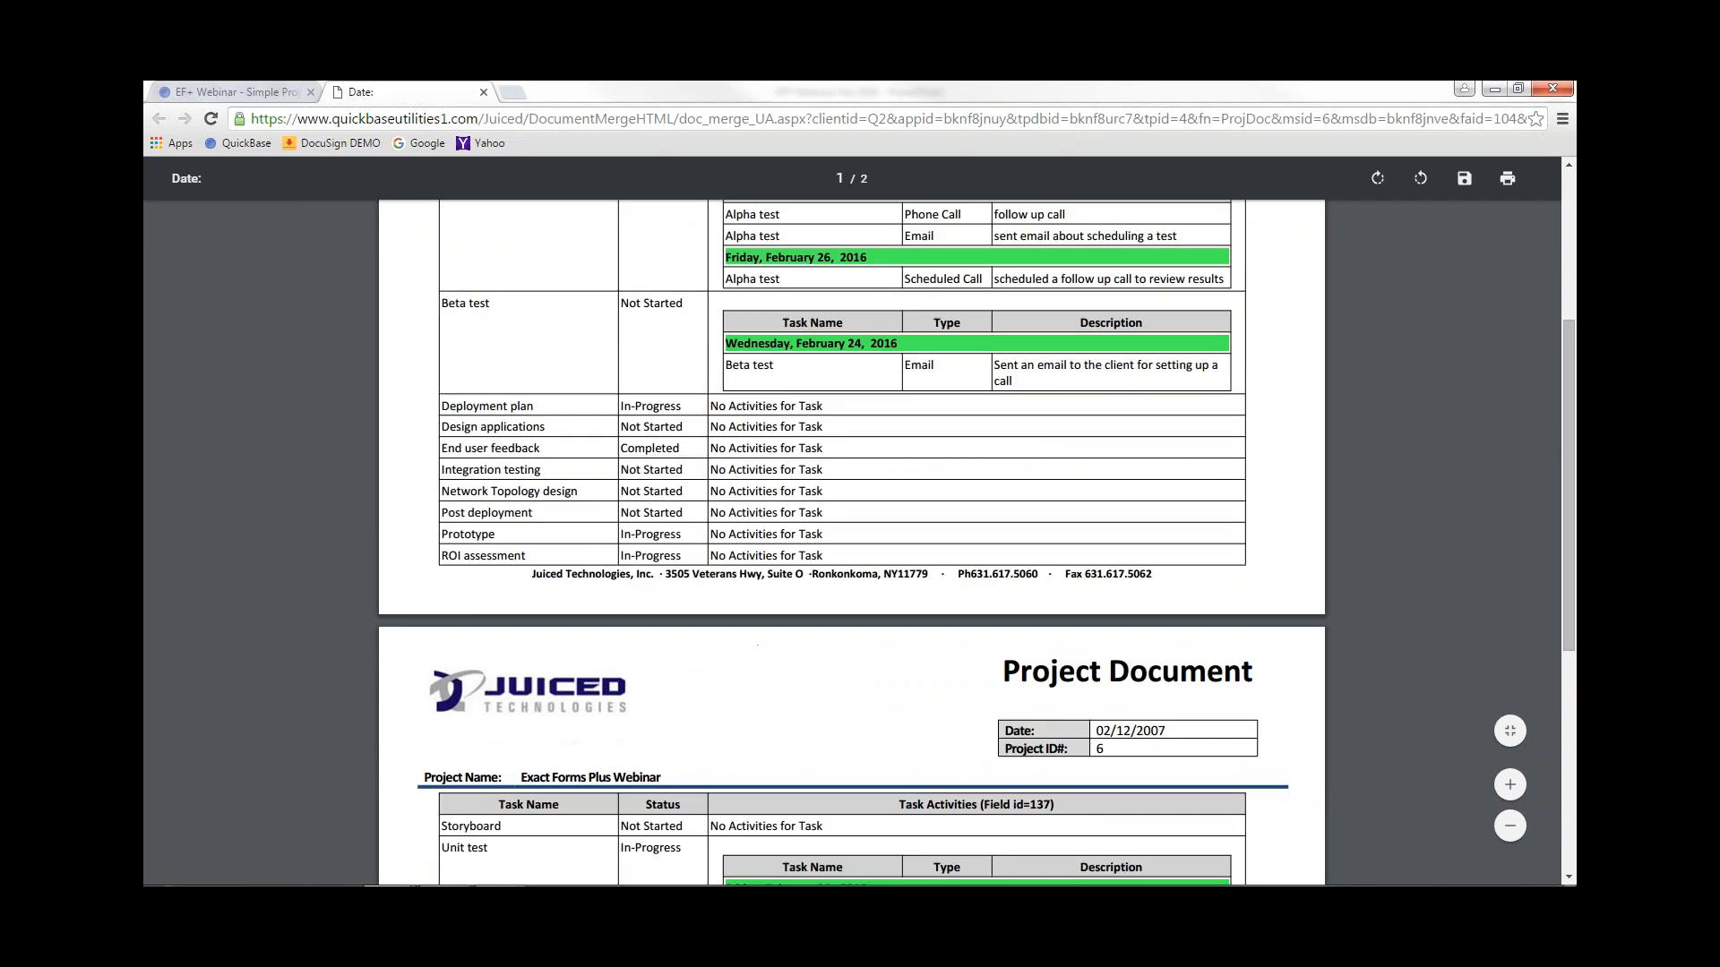
pyautogui.moveTo(826, 408); pyautogui.dragTo(710, 407)
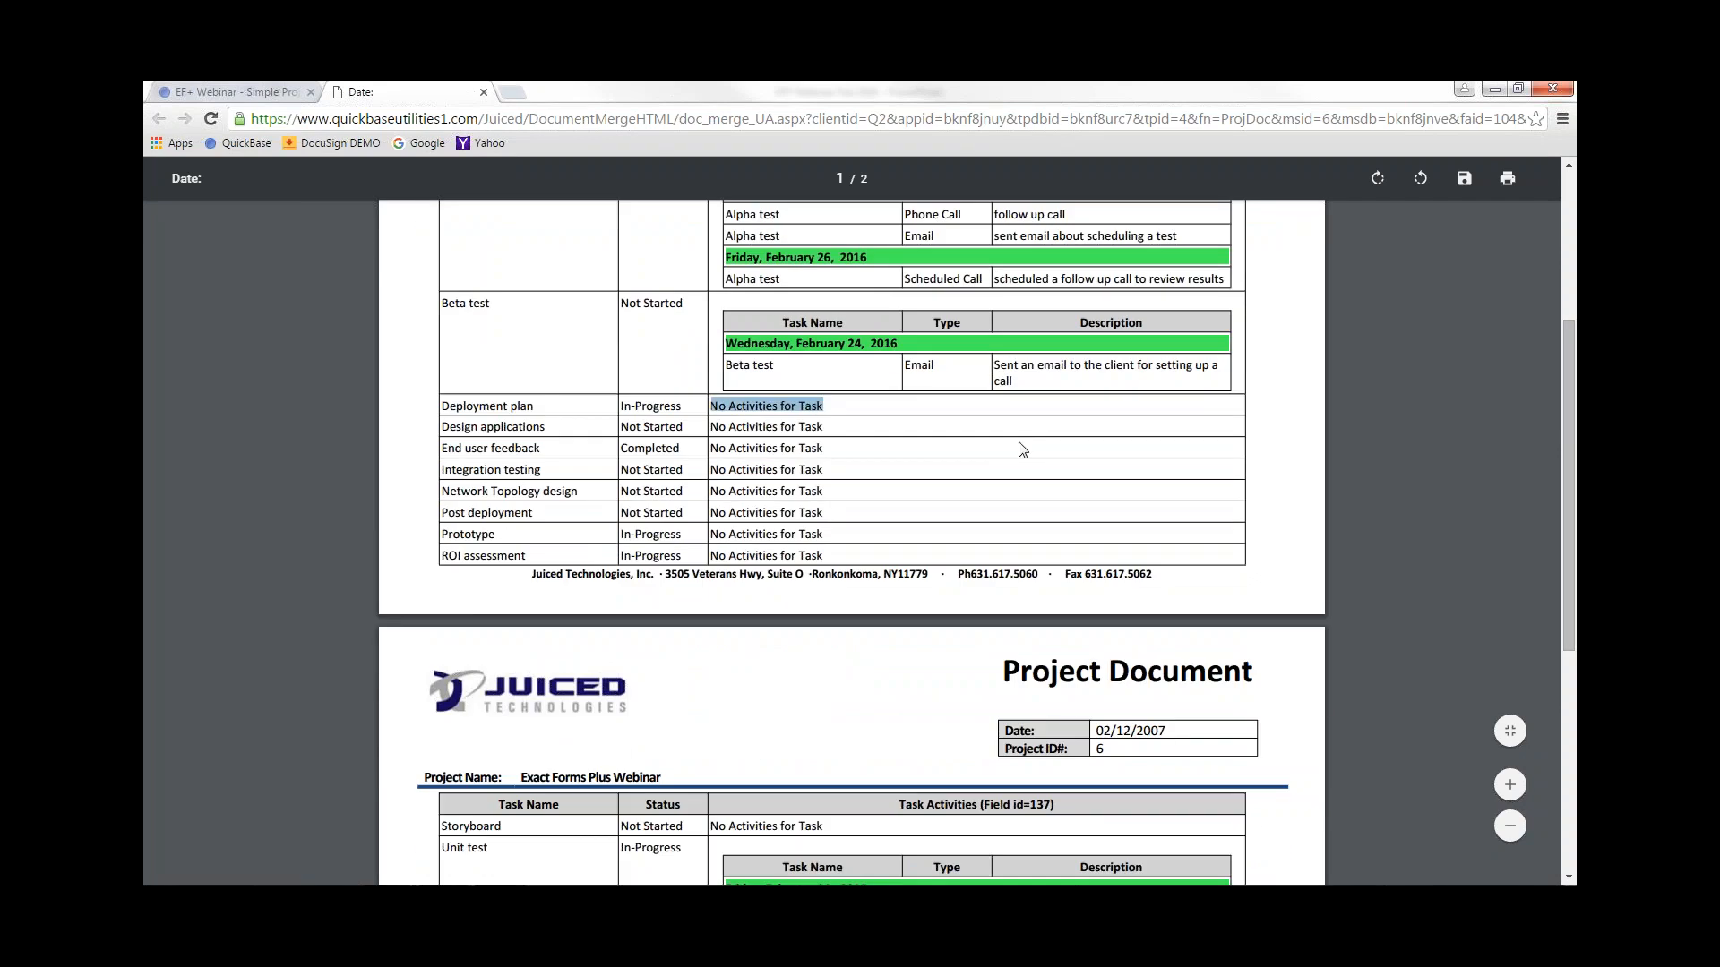
pyautogui.moveTo(1565, 445); pyautogui.dragTo(1567, 584)
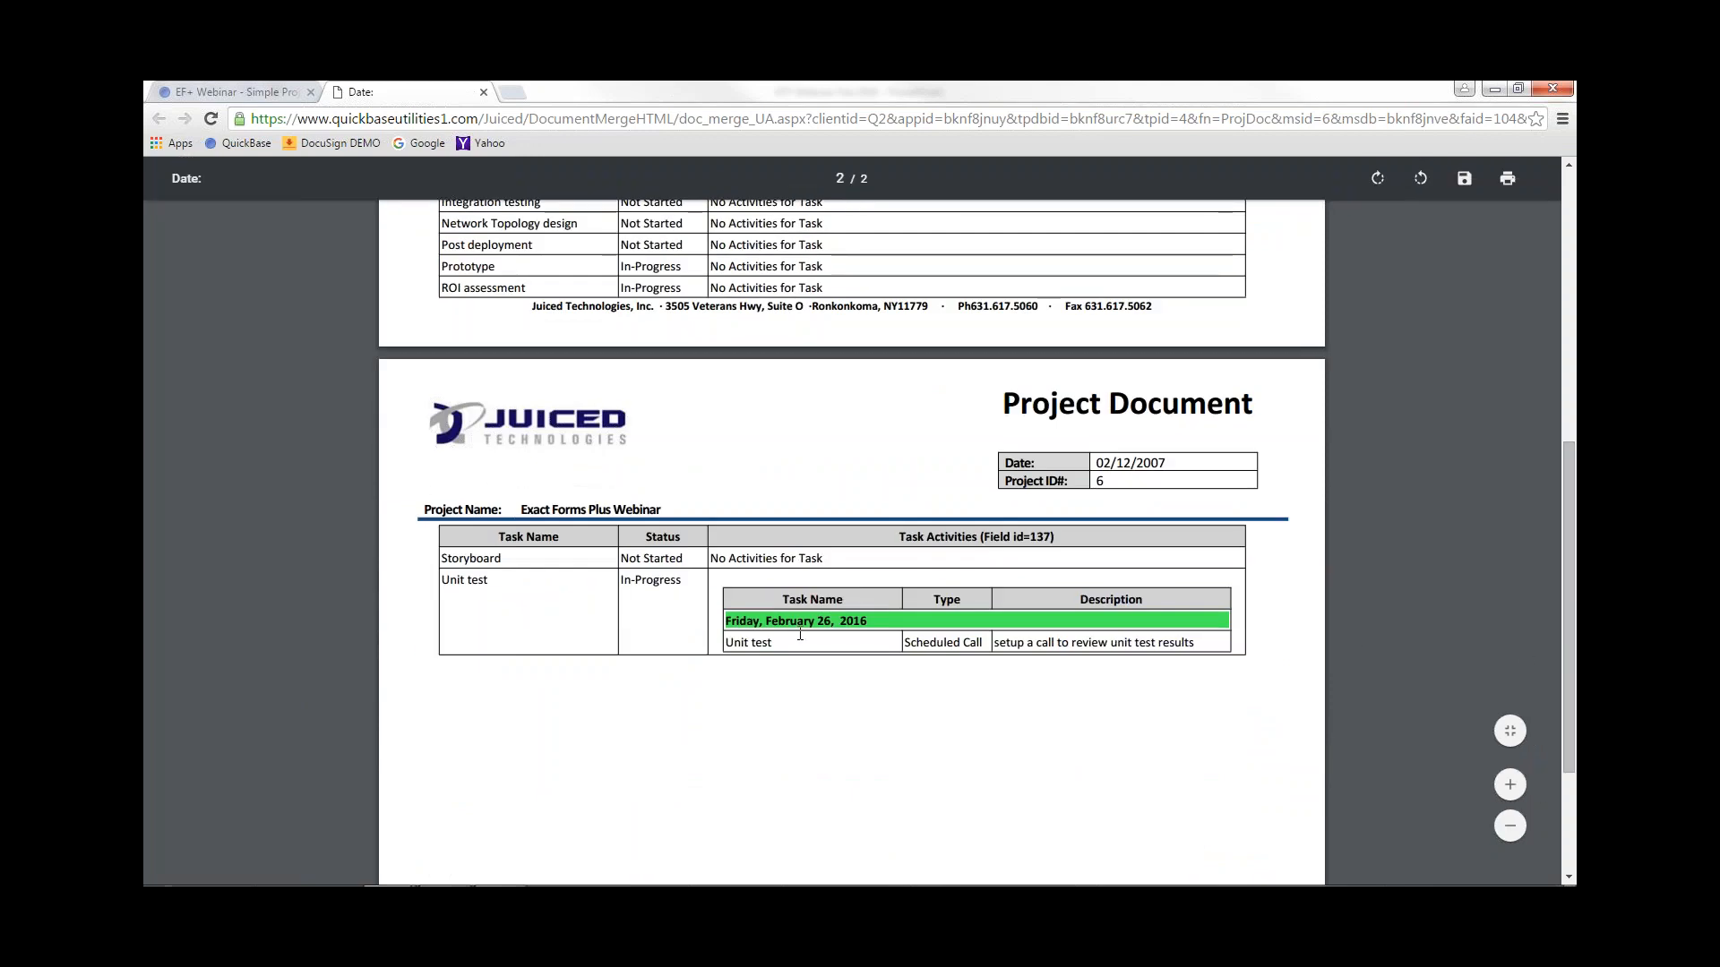
pyautogui.moveTo(1567, 664); pyautogui.dragTo(1568, 407)
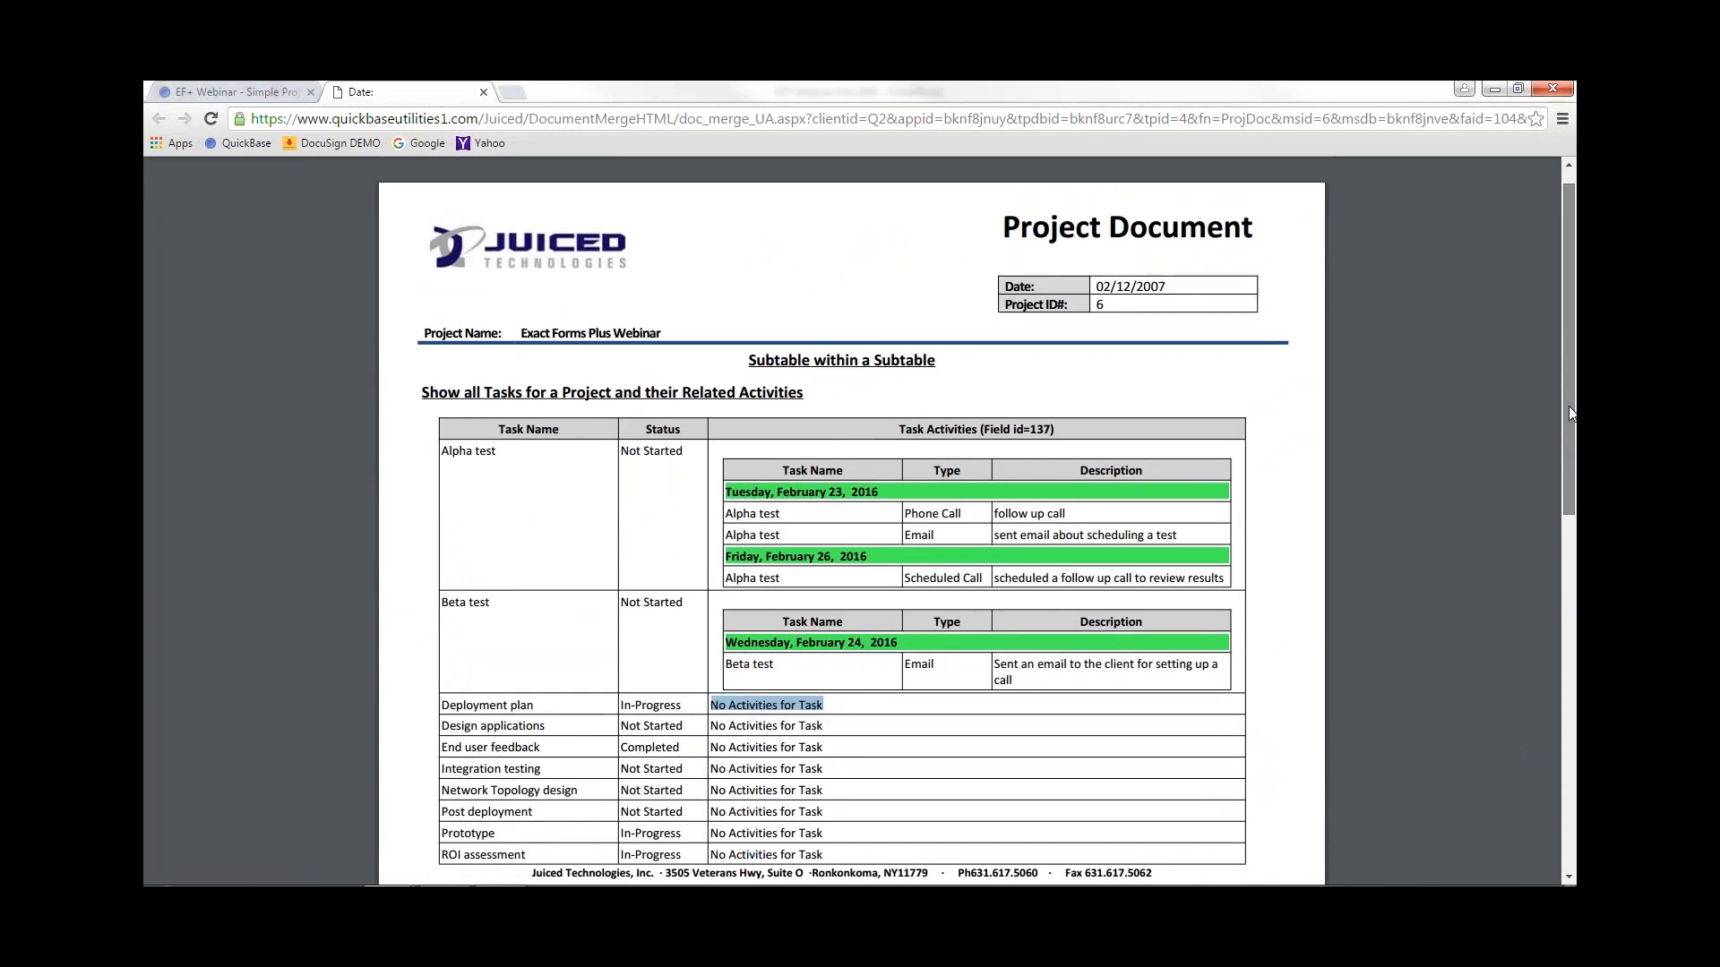
pyautogui.click(483, 91)
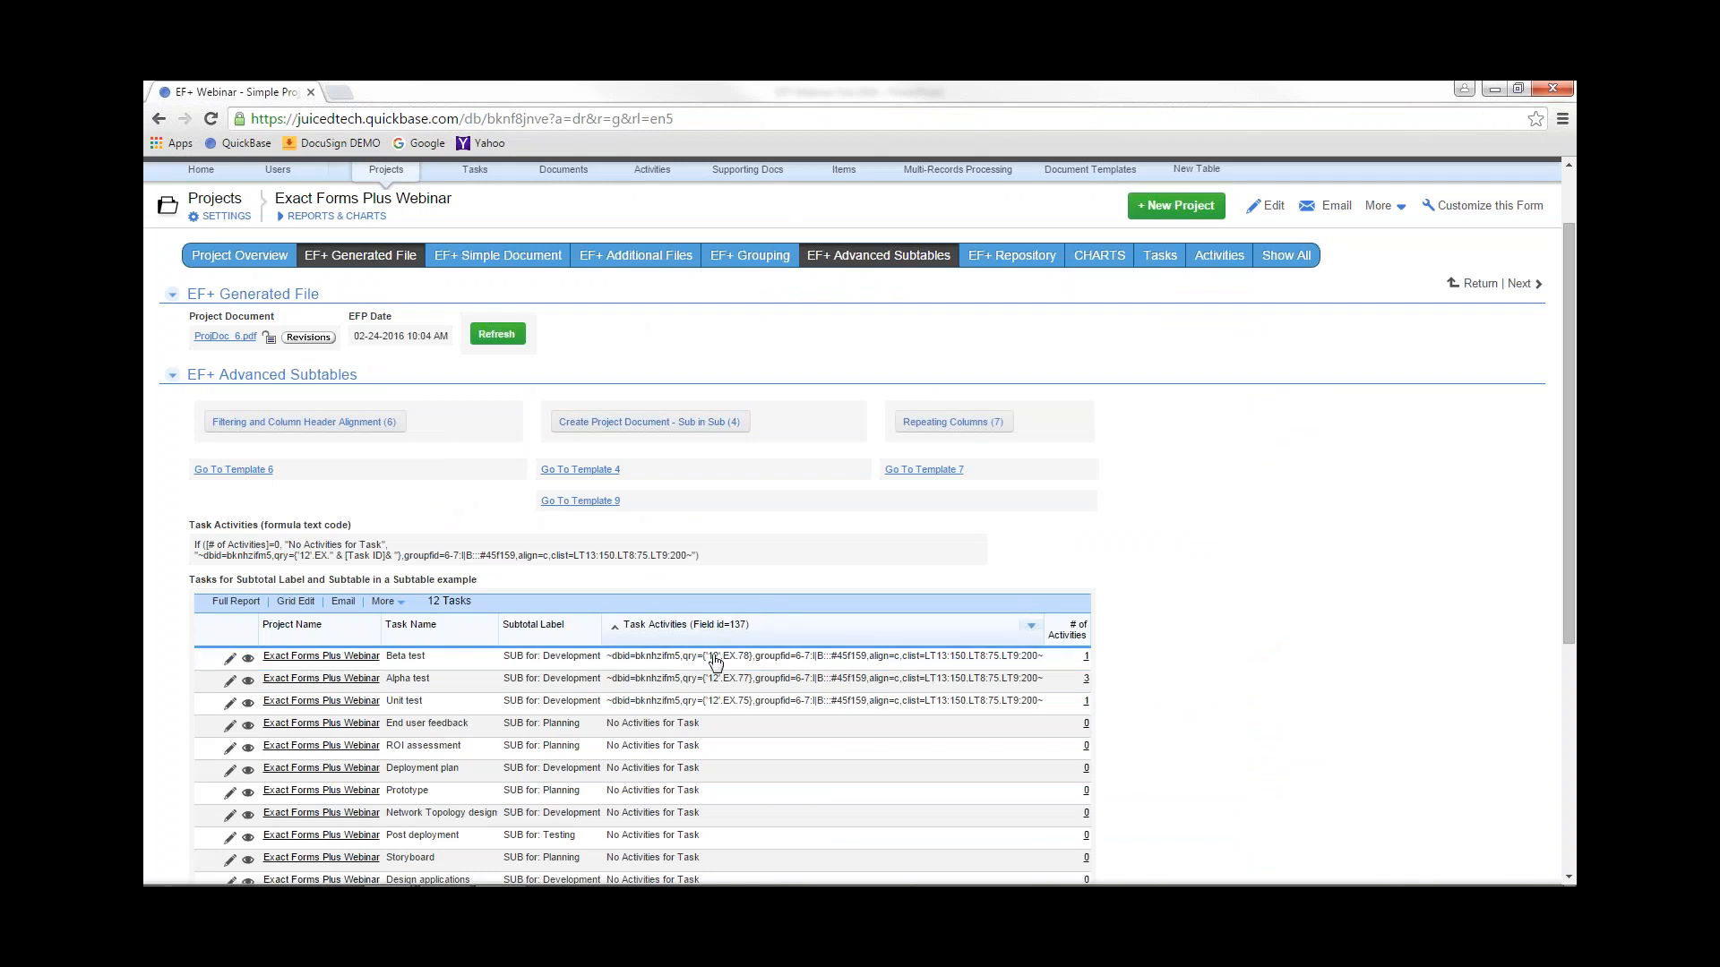
# Highlight the Beta test task's Task Activities subtable code and open Template 4
pyautogui.moveTo(609, 664); pyautogui.dragTo(1041, 668)
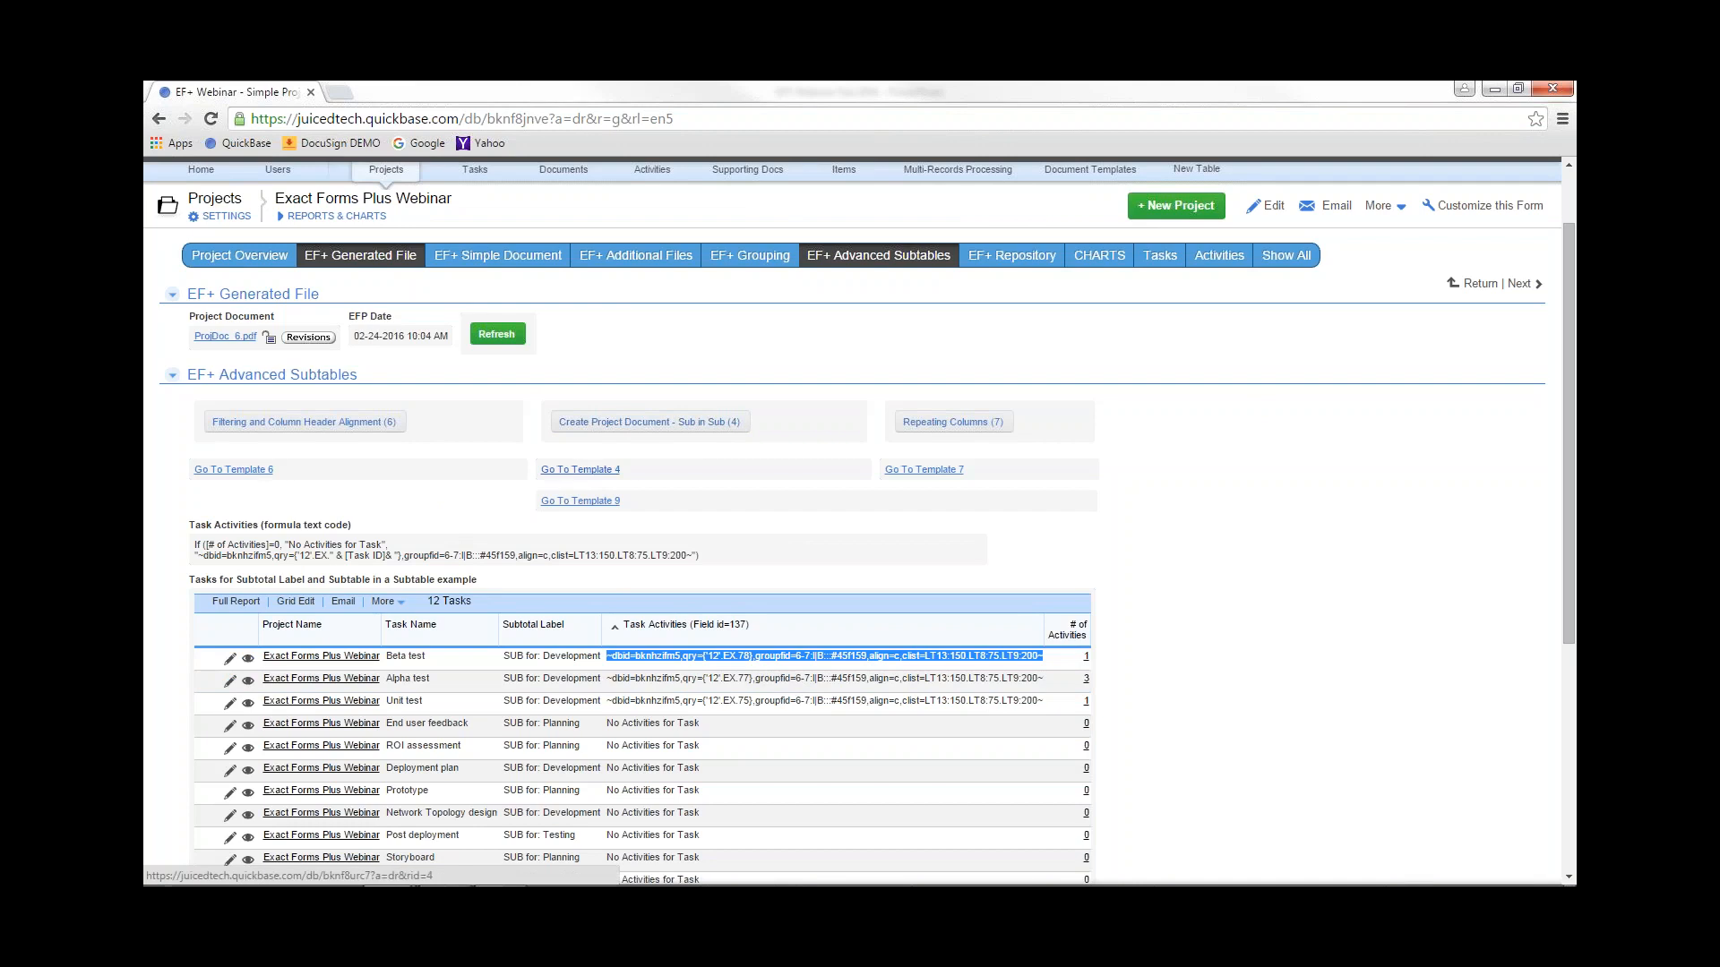
pyautogui.click(581, 470)
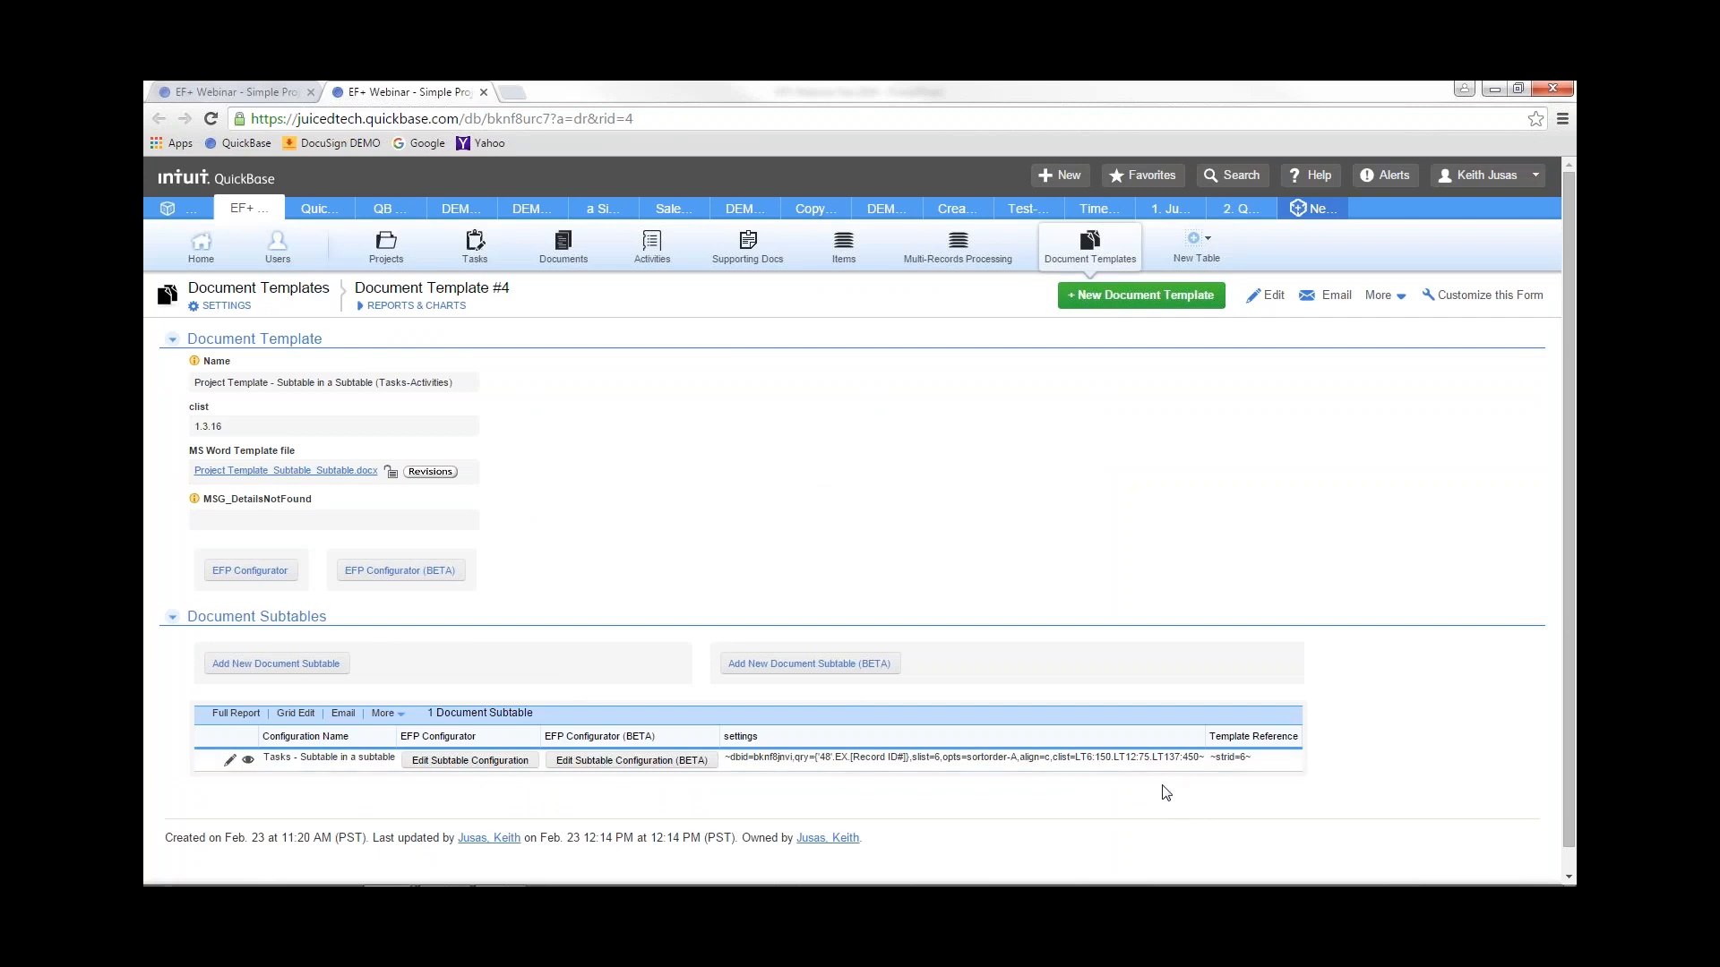
pyautogui.hotkey('ctrl', '+')
pyautogui.hotkey('ctrl', '+')
pyautogui.hotkey('ctrl', '+')
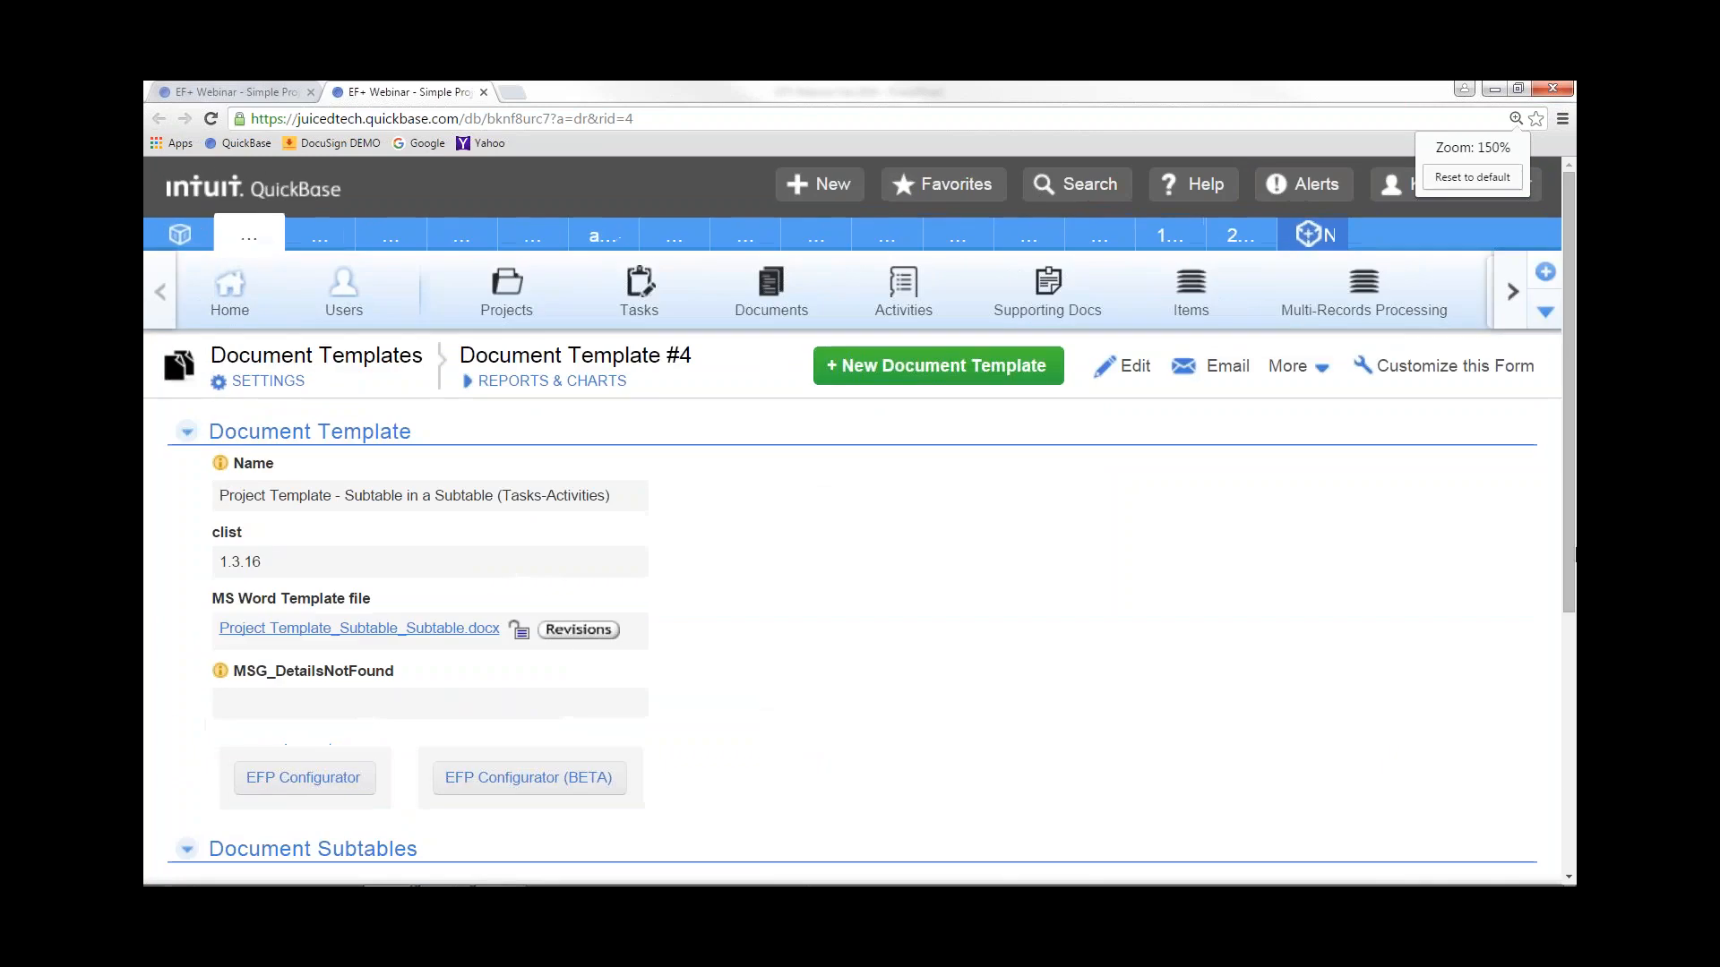
# Highlight the LT137 field code in the Tasks subtable's settings on Document Template #4
pyautogui.scroll(-5, 1566, 547)
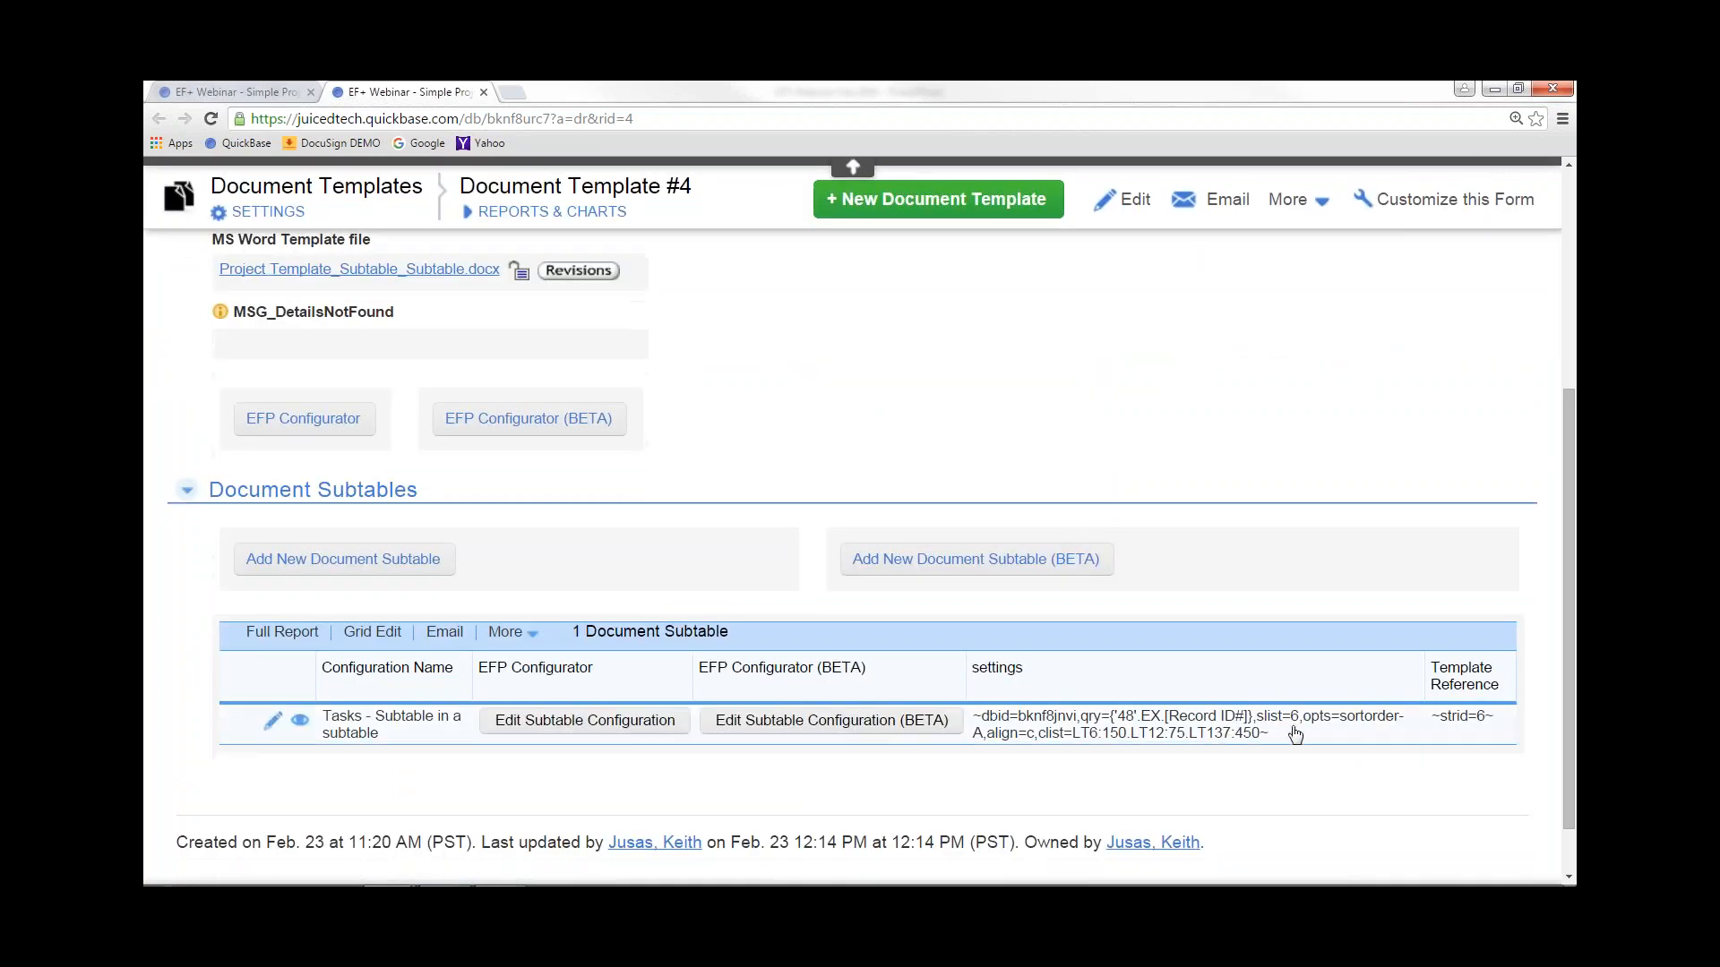
pyautogui.moveTo(1230, 739); pyautogui.dragTo(1189, 740)
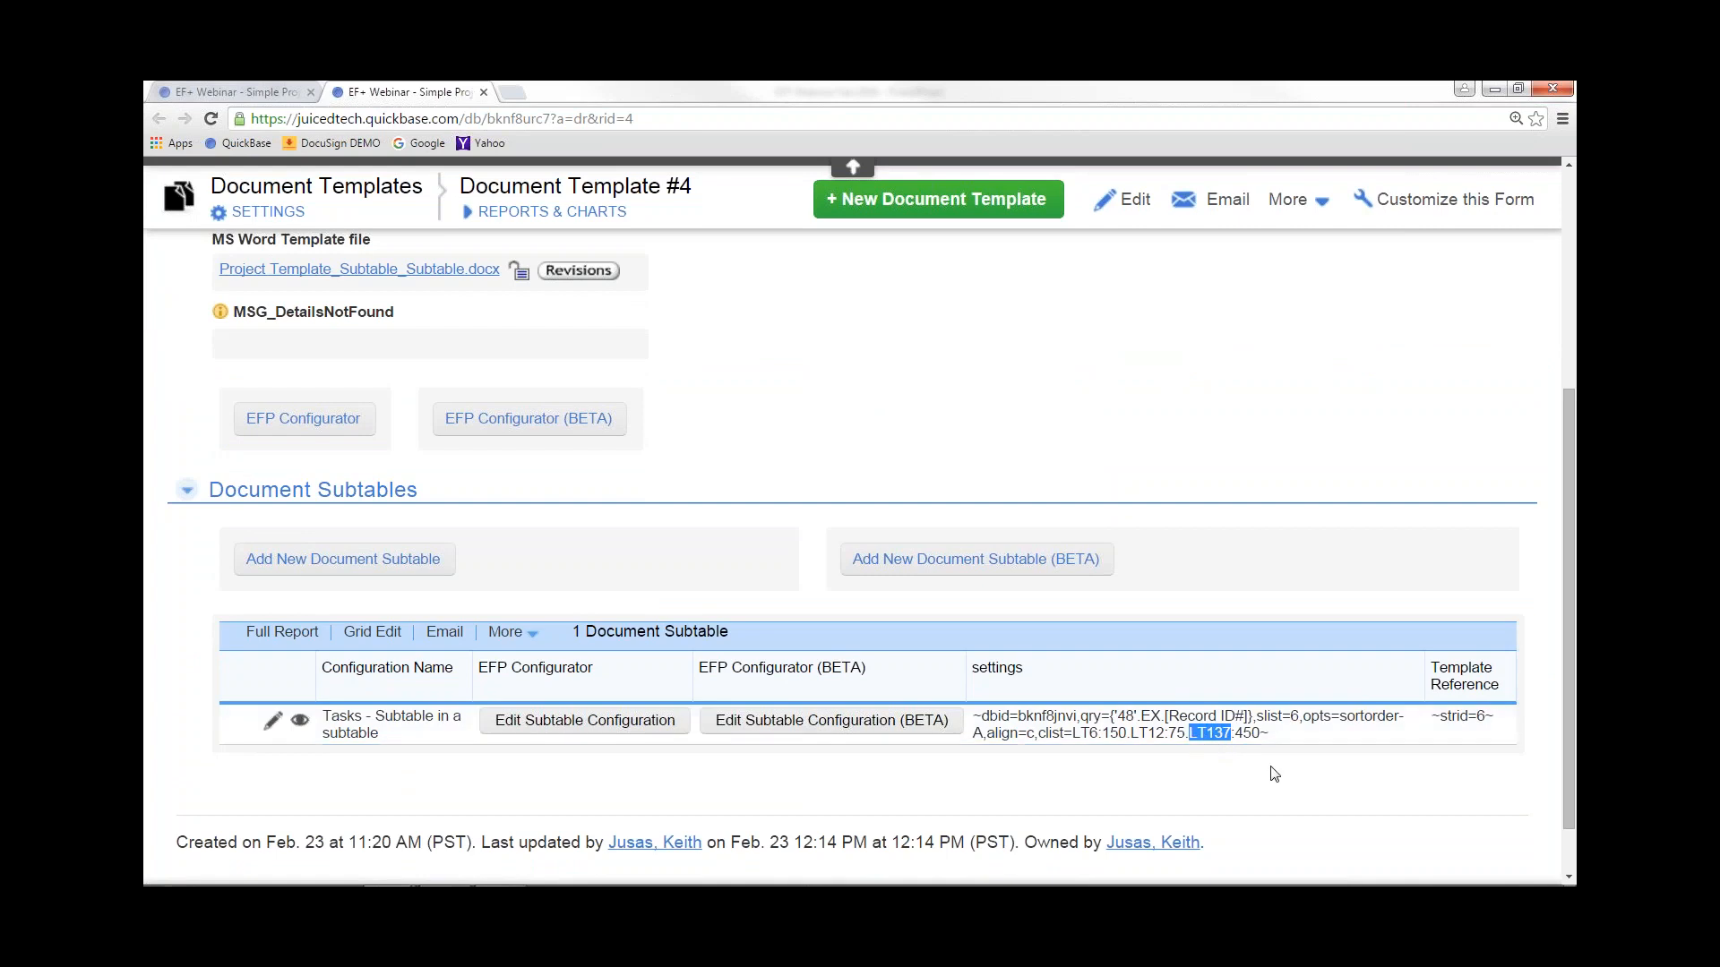
pyautogui.hotkey('ctrl', '-')
pyautogui.hotkey('ctrl', '-')
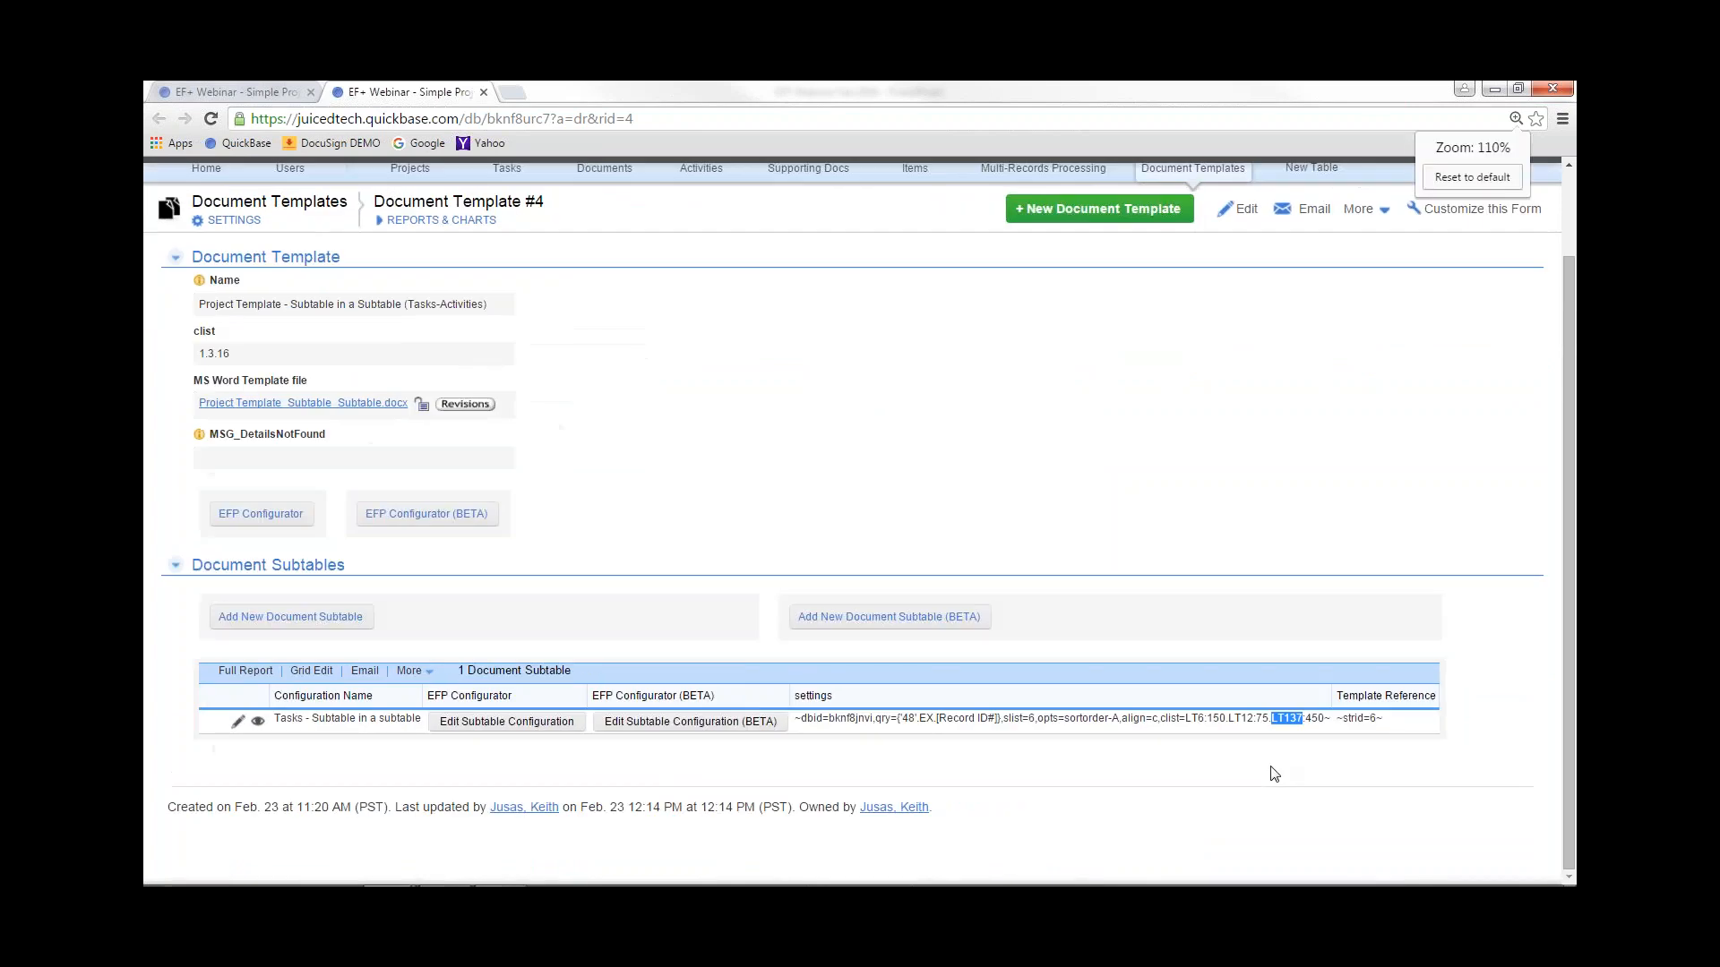
pyautogui.click(664, 727)
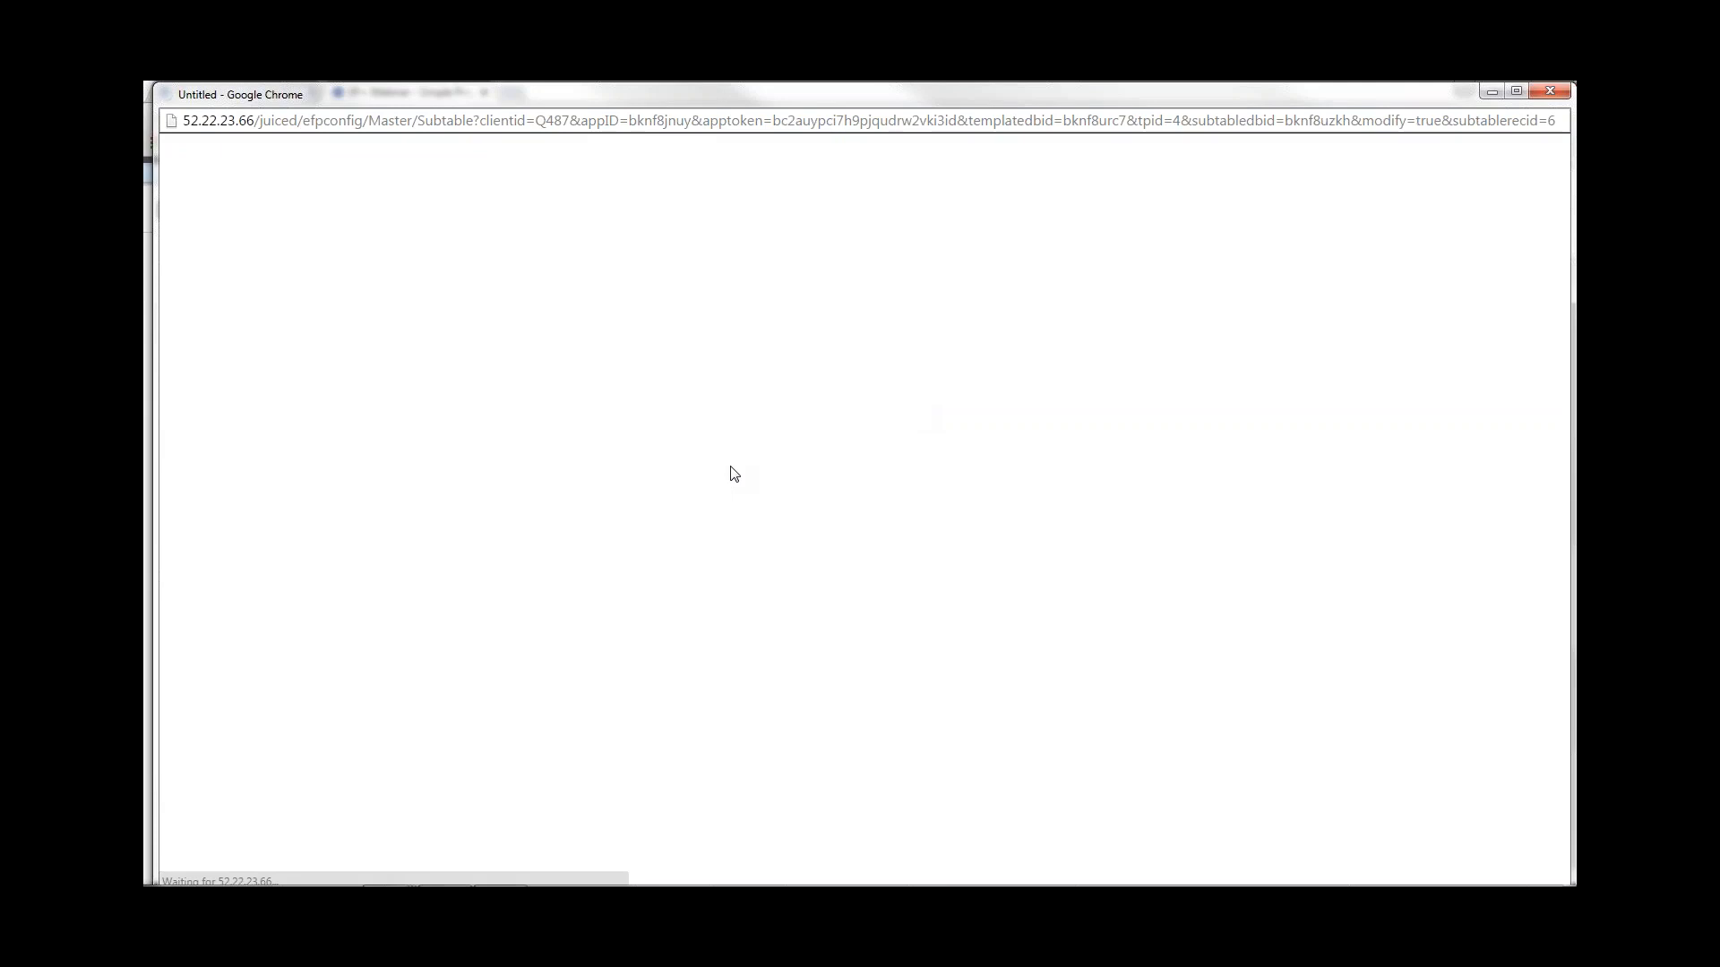
pyautogui.moveTo(726, 99); pyautogui.dragTo(726, 98)
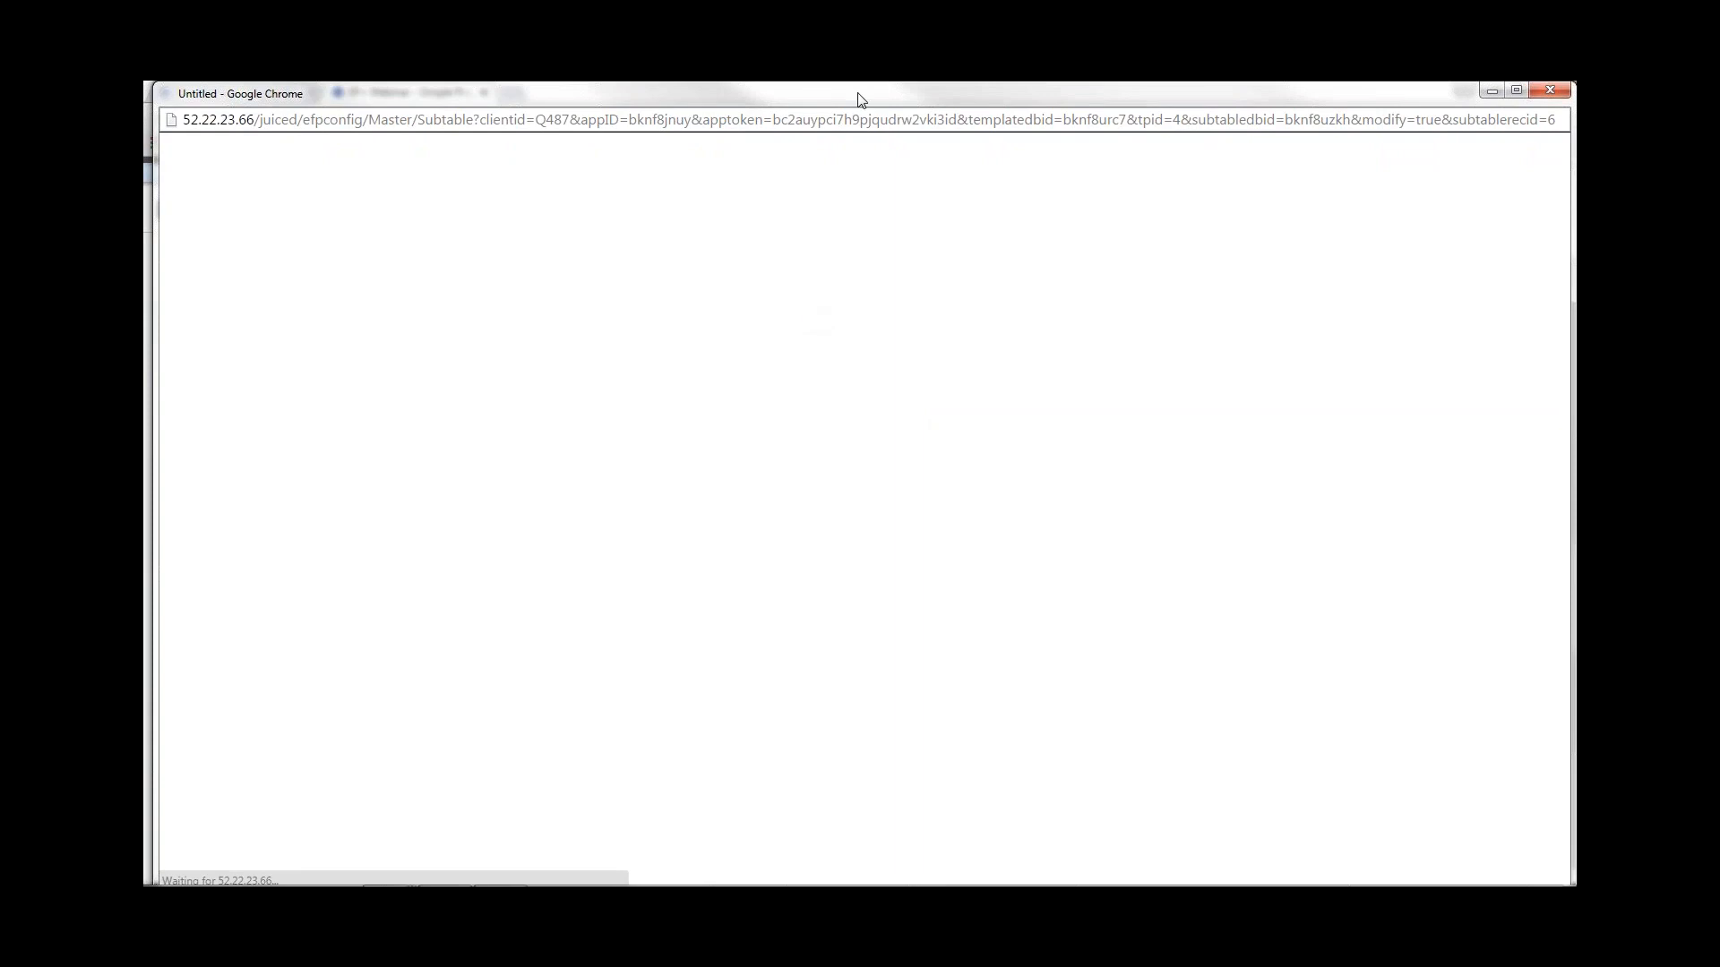
pyautogui.moveTo(855, 95)
pyautogui.mouseDown()
pyautogui.moveTo(856, 131)
pyautogui.moveTo(856, 96)
pyautogui.mouseUp()
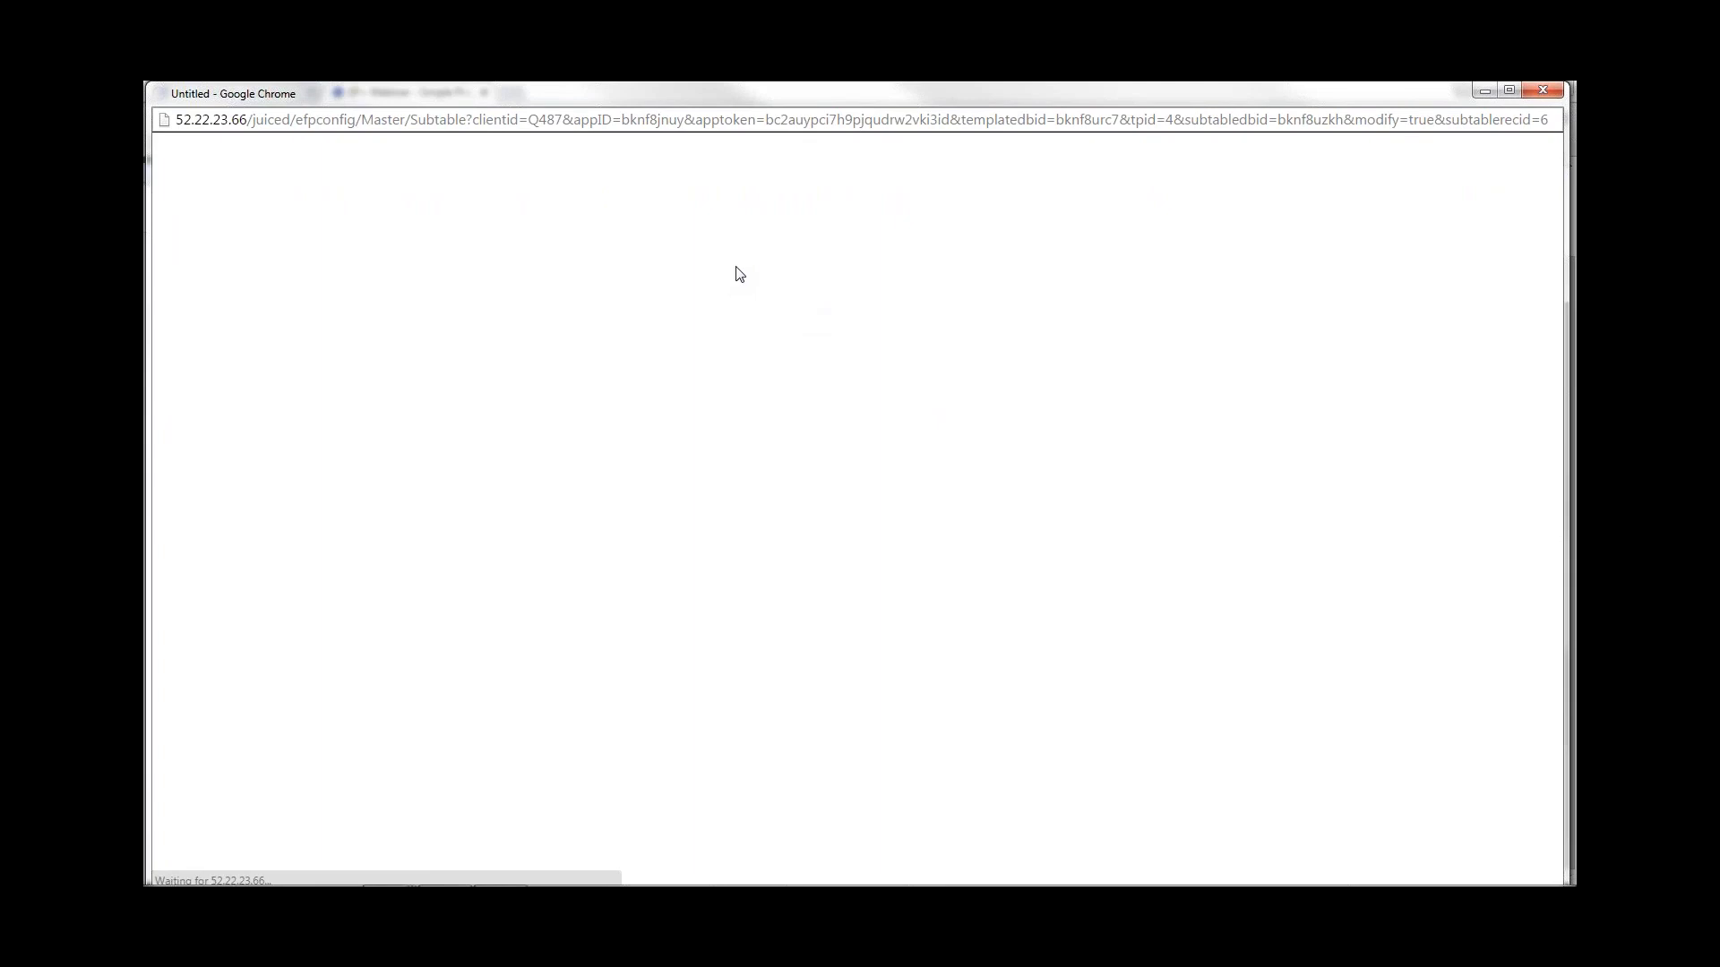
pyautogui.click(1541, 92)
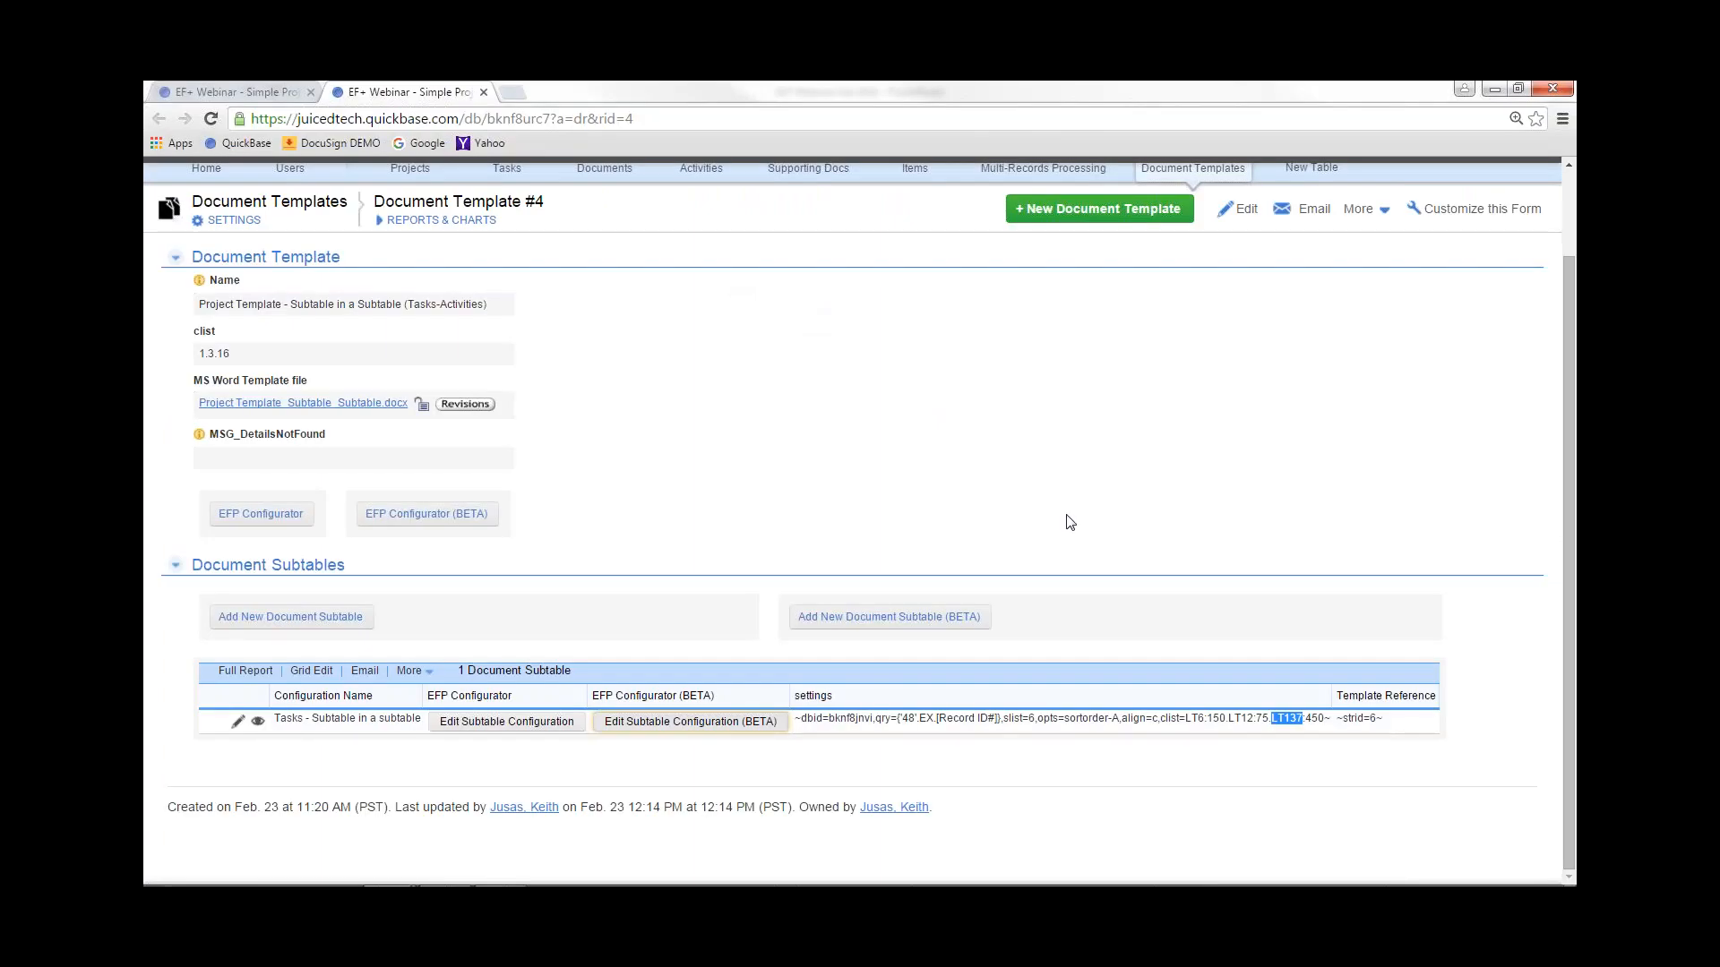
# Open the BETA configuration window of the Tasks - Subtable in a subtable entry, copy its web address and close the window
pyautogui.click(704, 724)
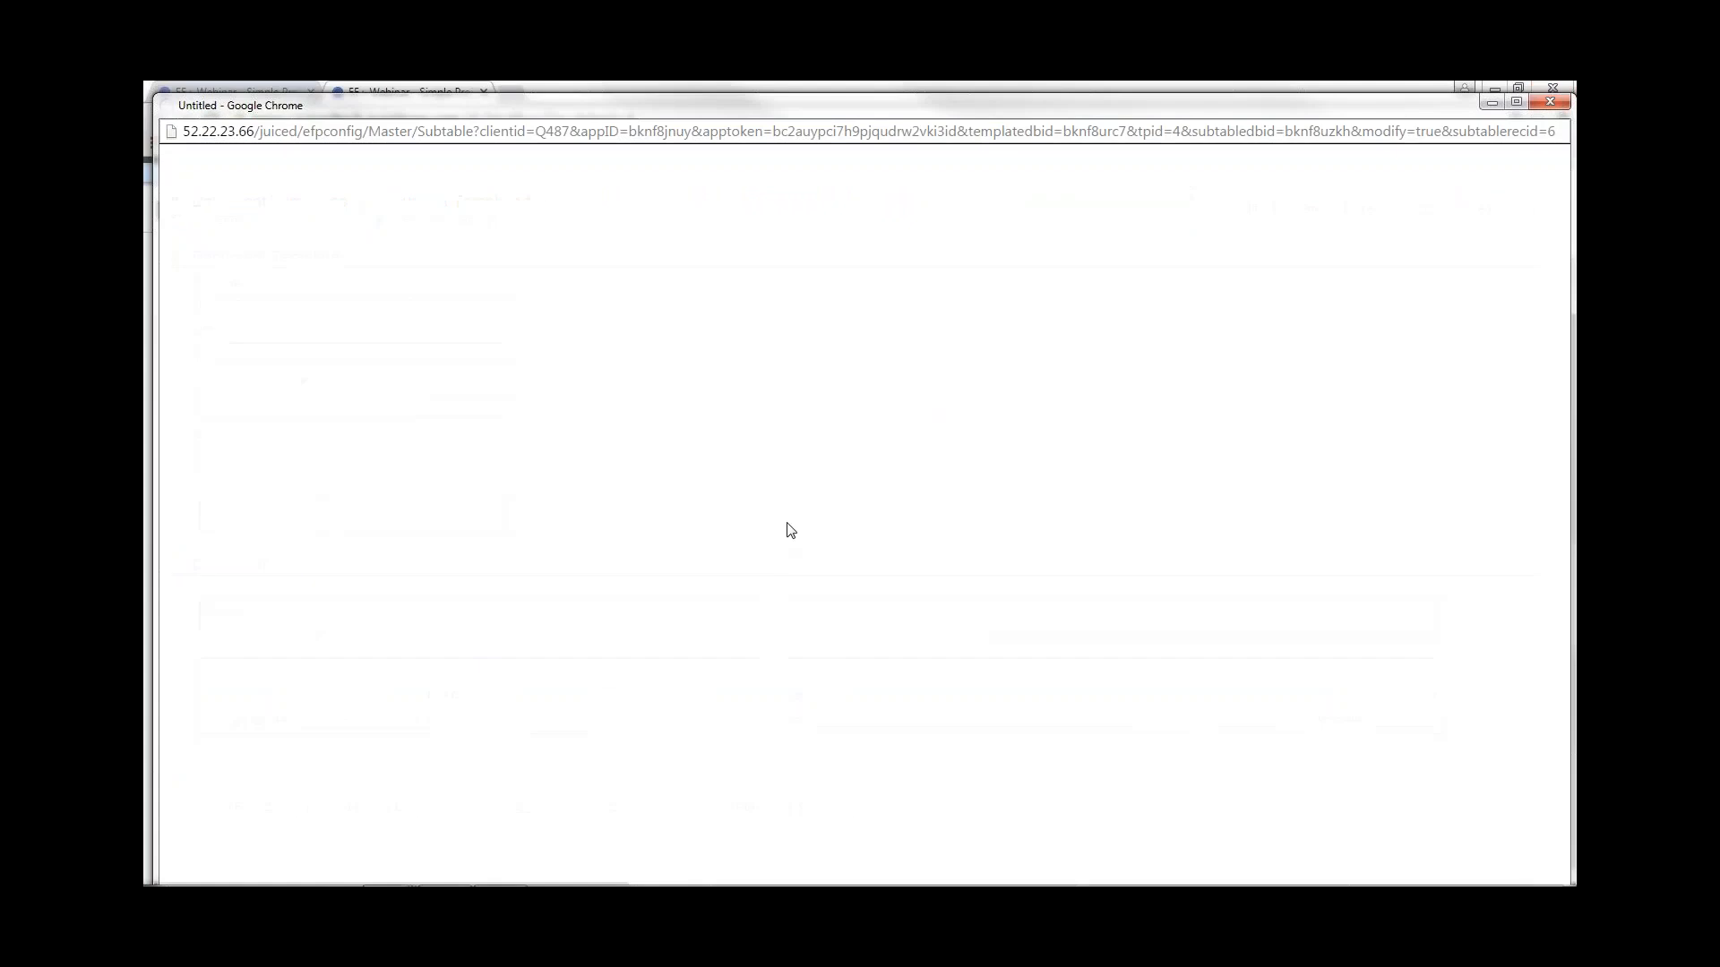
pyautogui.doubleClick(914, 104)
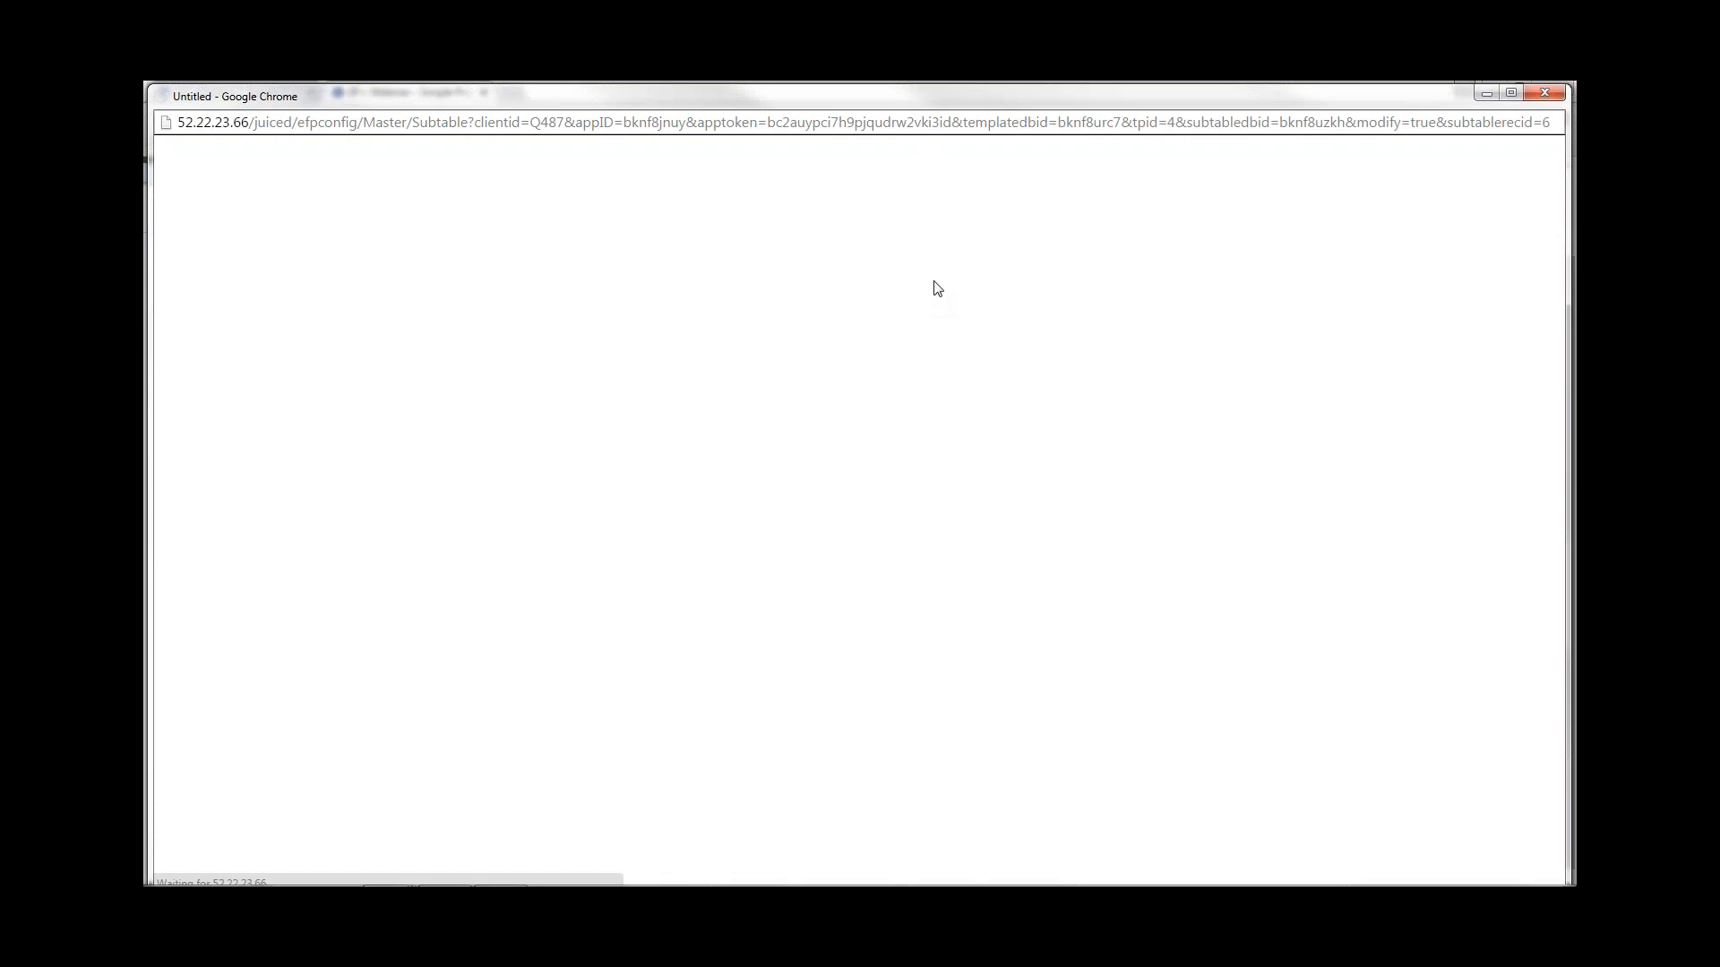
pyautogui.moveTo(636, 93)
pyautogui.mouseDown()
pyautogui.moveTo(654, 104)
pyautogui.moveTo(621, 104)
pyautogui.moveTo(637, 92)
pyautogui.mouseUp()
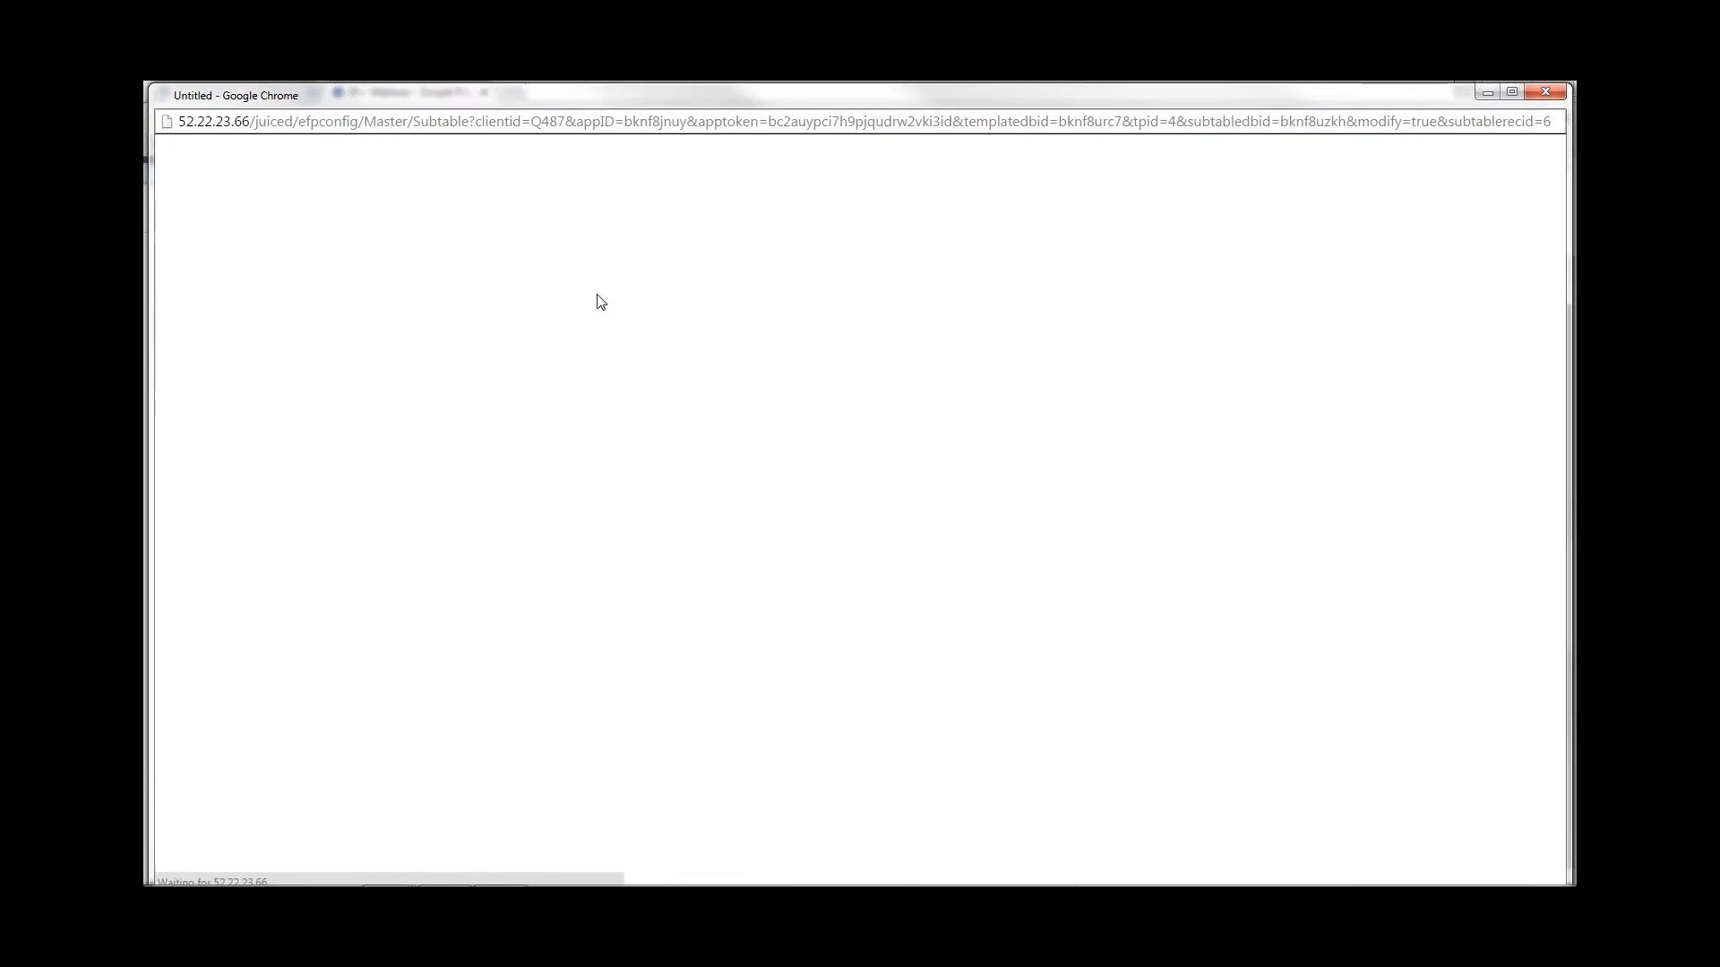
pyautogui.click(573, 121)
pyautogui.rightClick(583, 122)
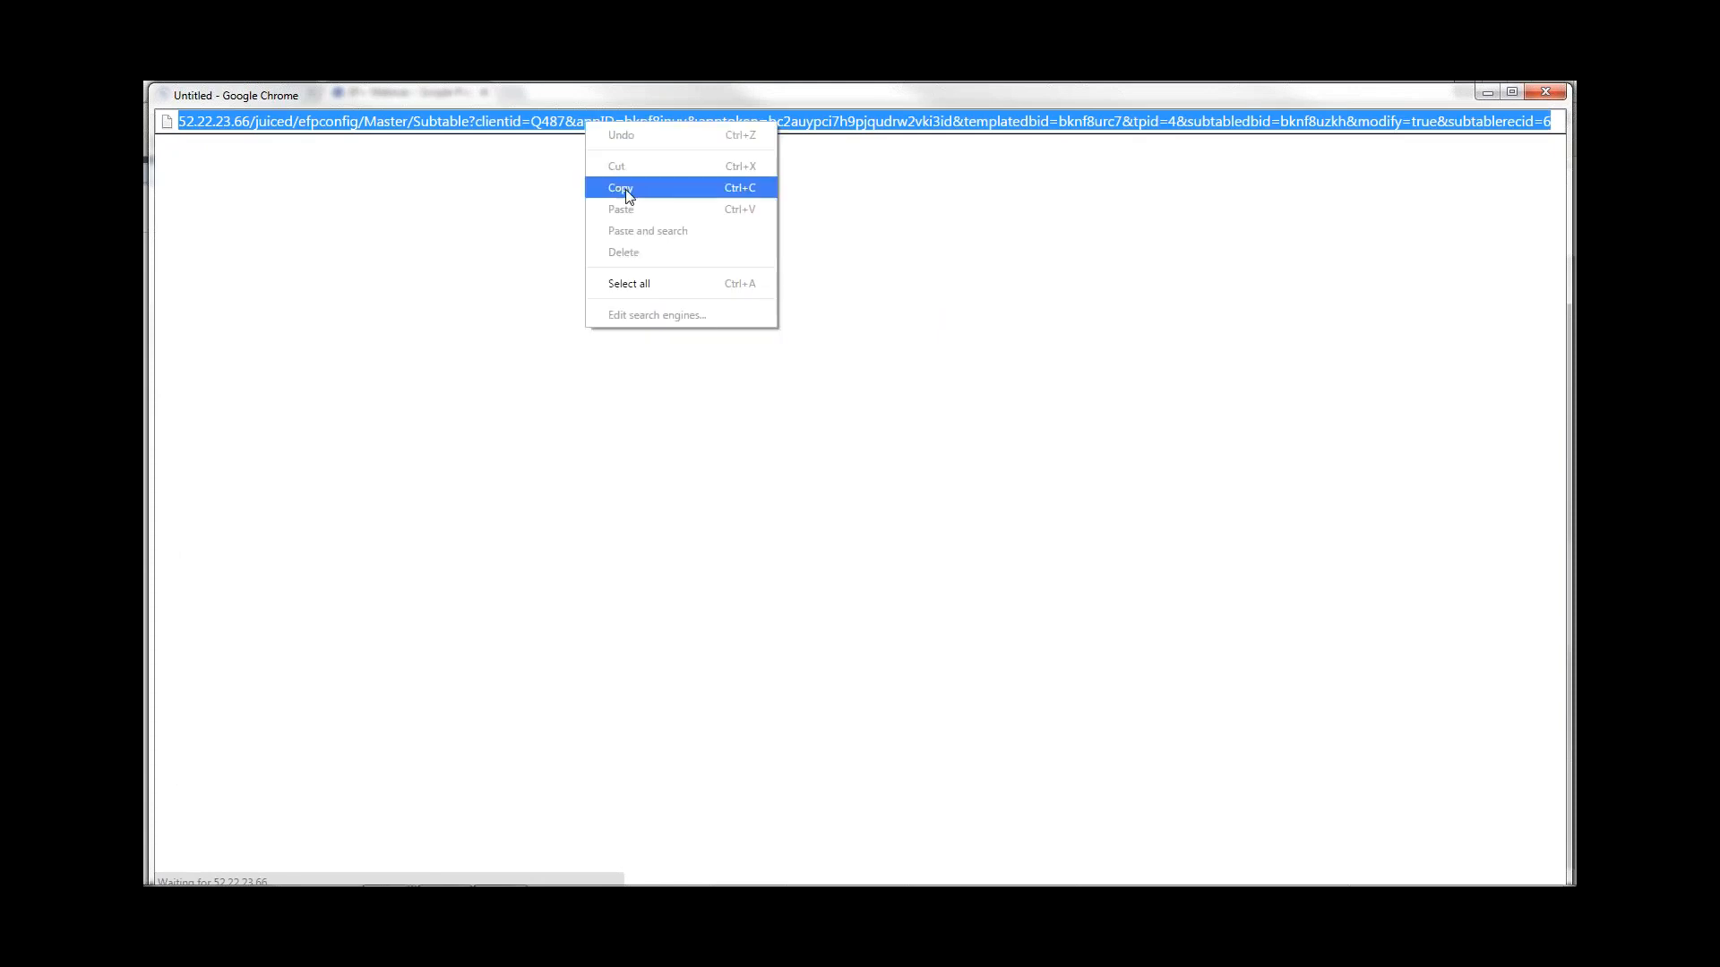
pyautogui.click(627, 184)
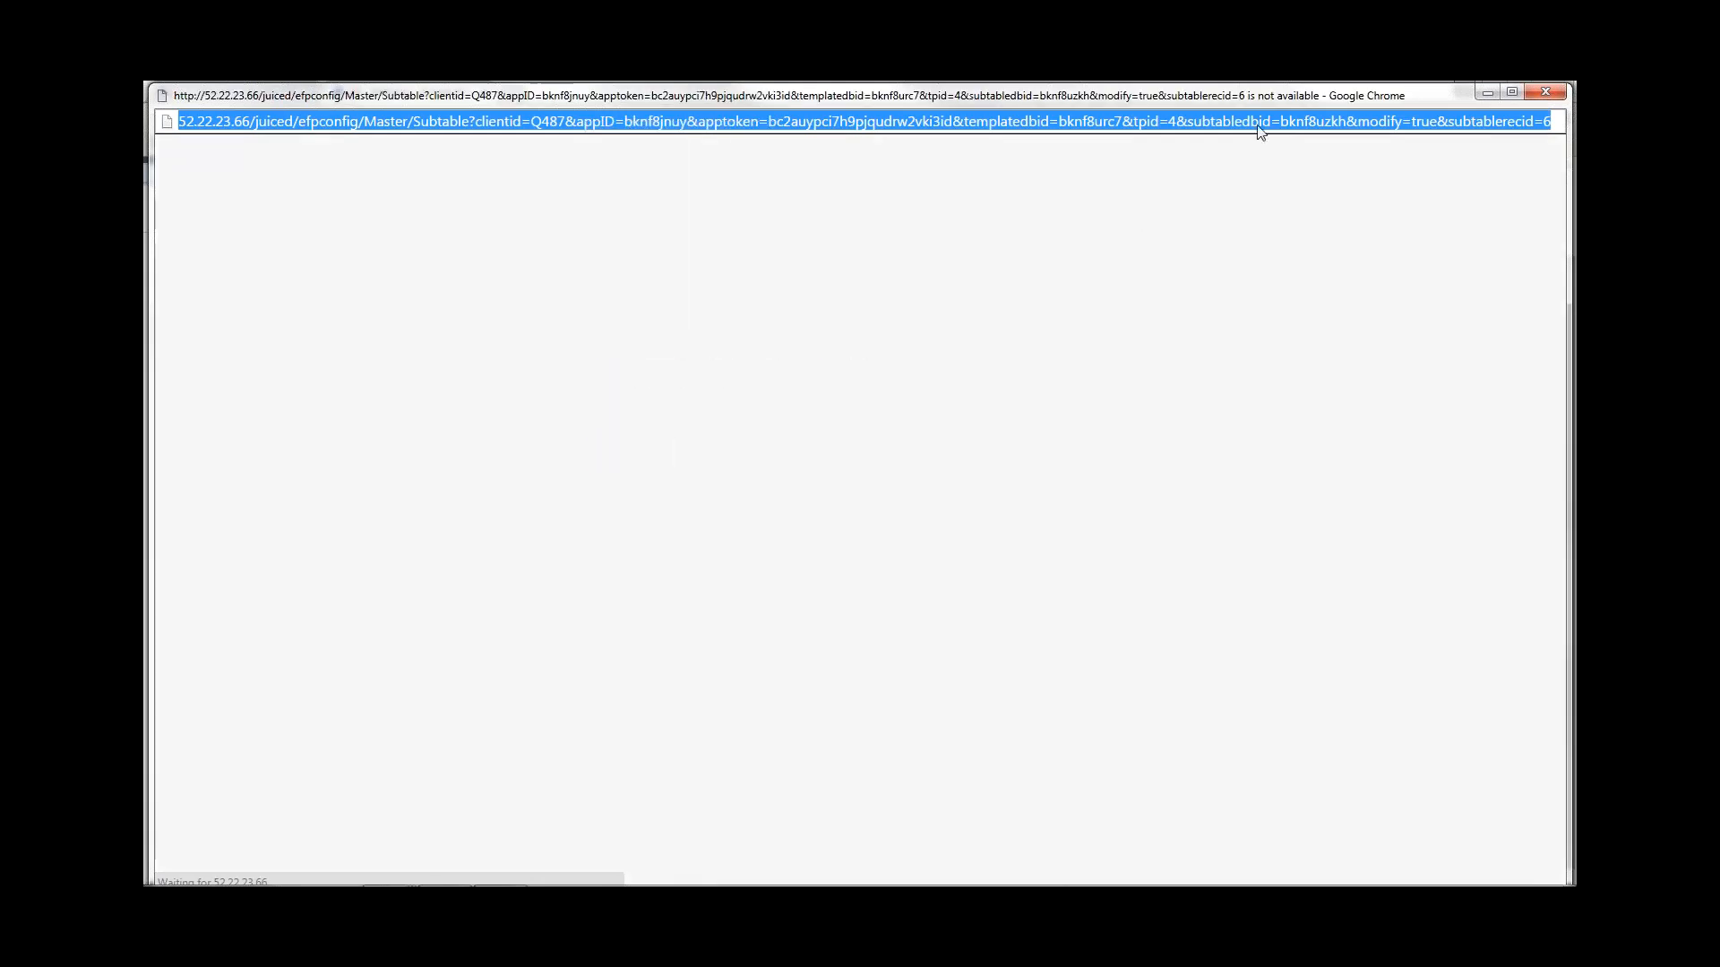
pyautogui.click(1533, 96)
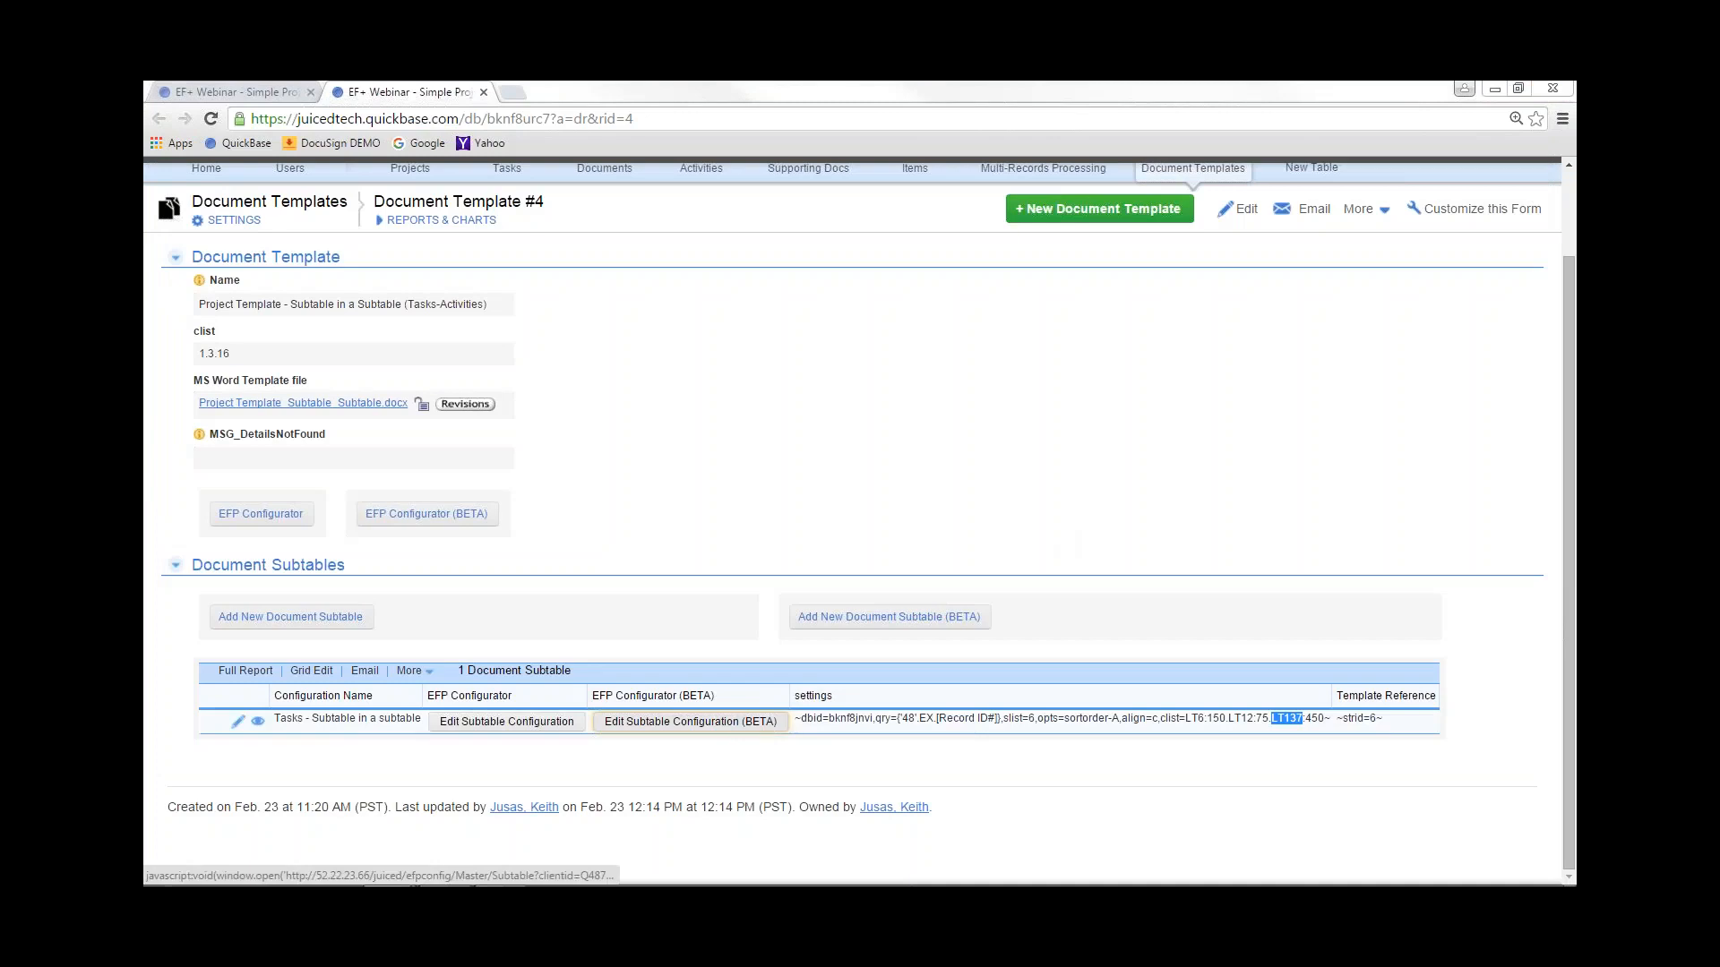
pyautogui.click(690, 721)
pyautogui.moveTo(327, 884)
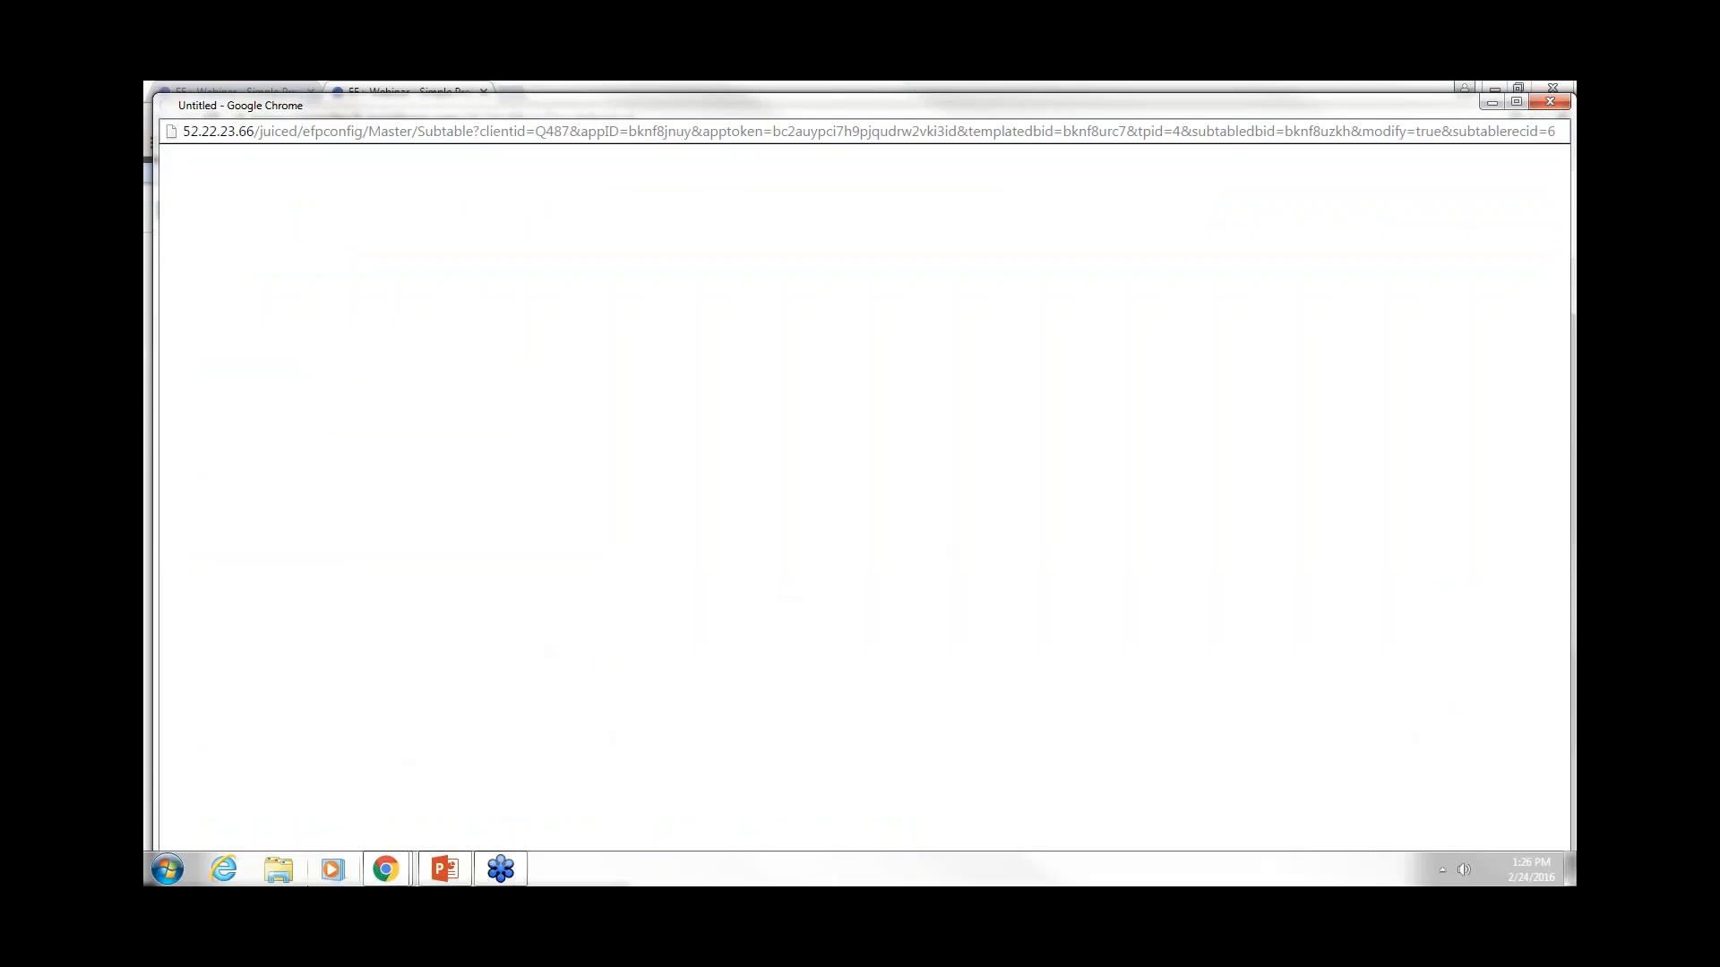
pyautogui.click(169, 867)
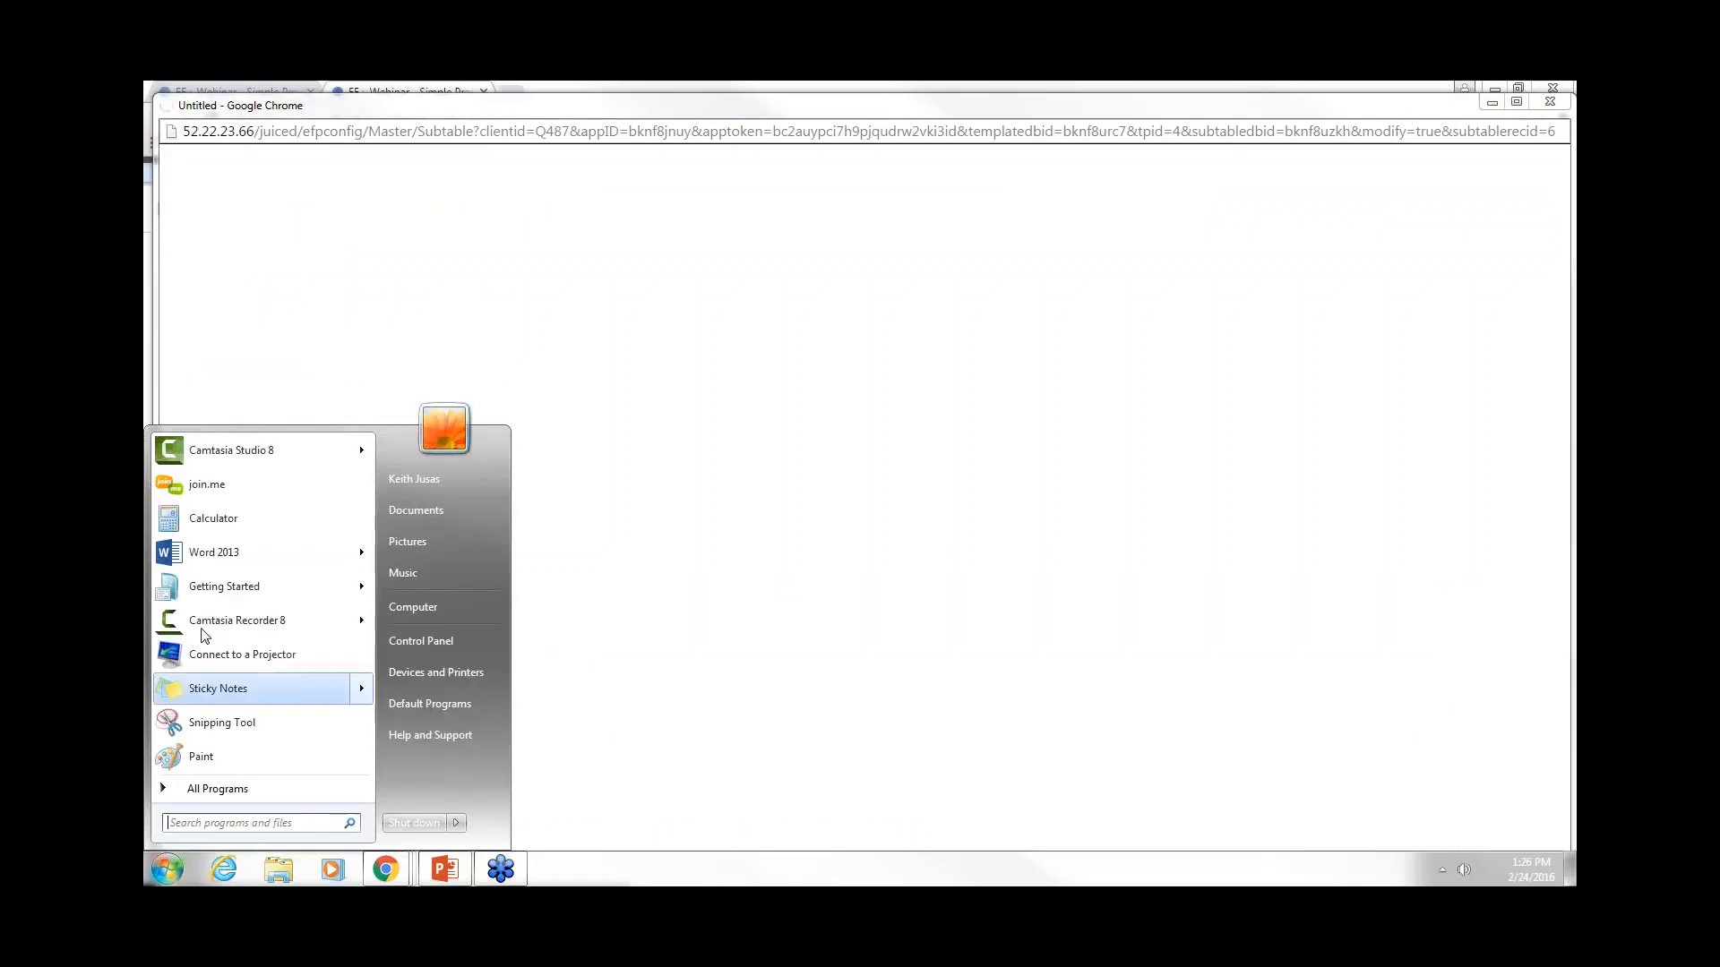
pyautogui.click(160, 863)
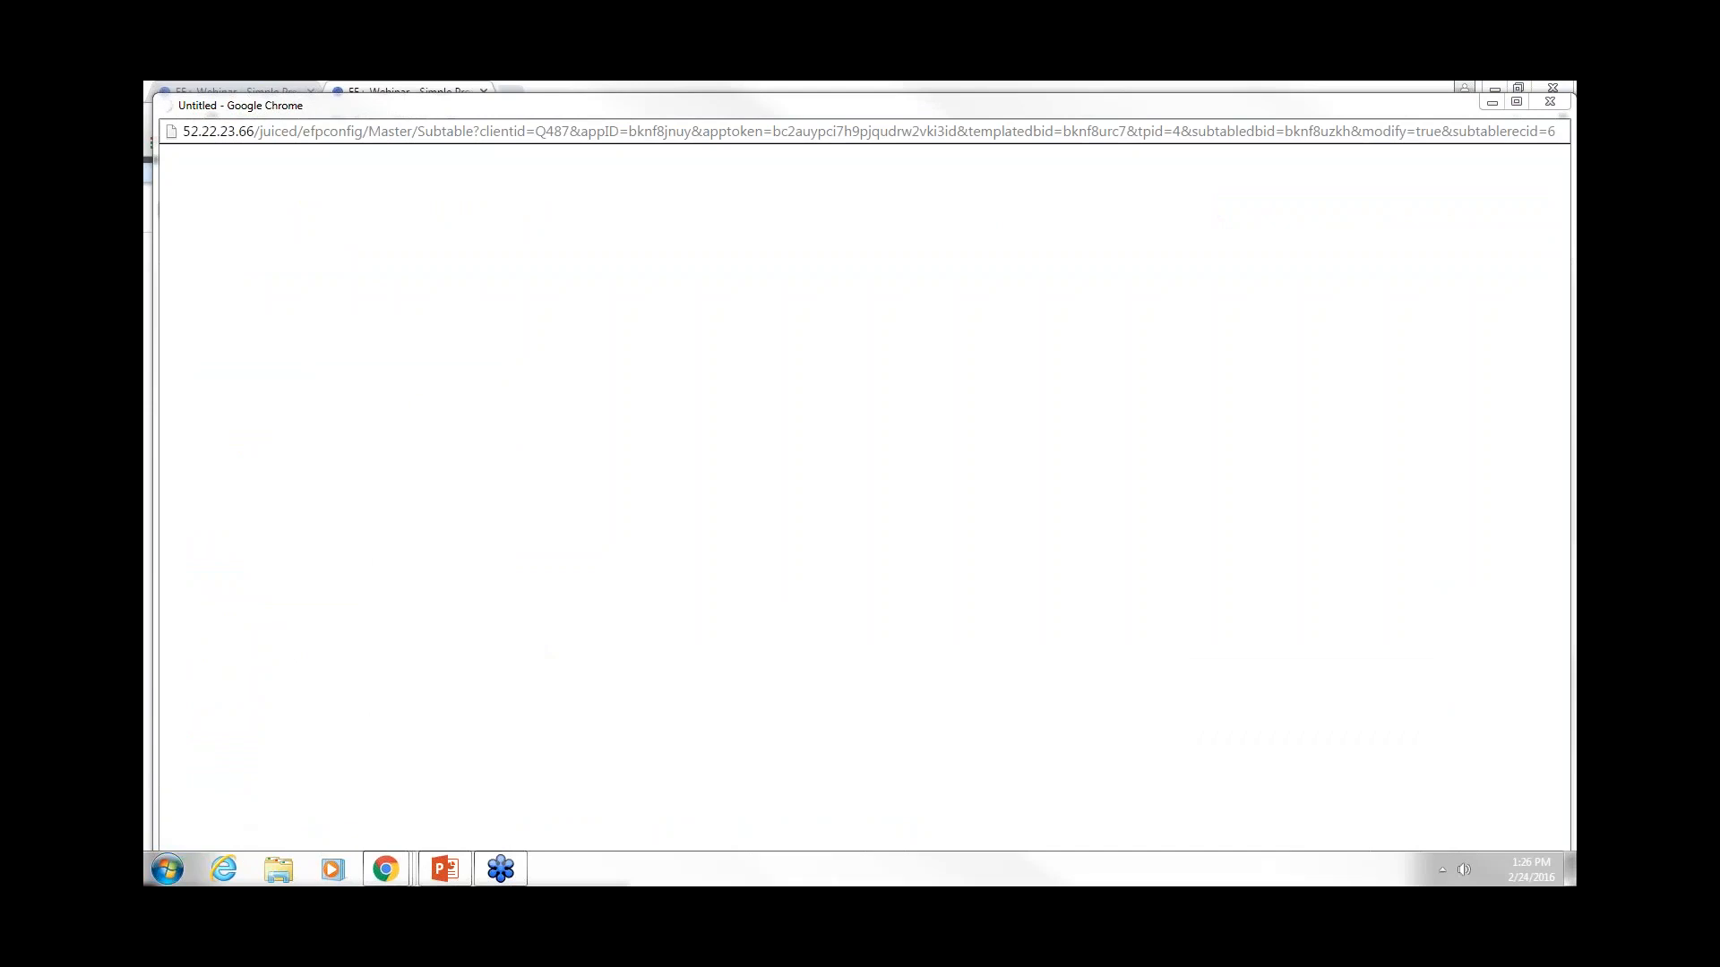
pyautogui.click(1543, 104)
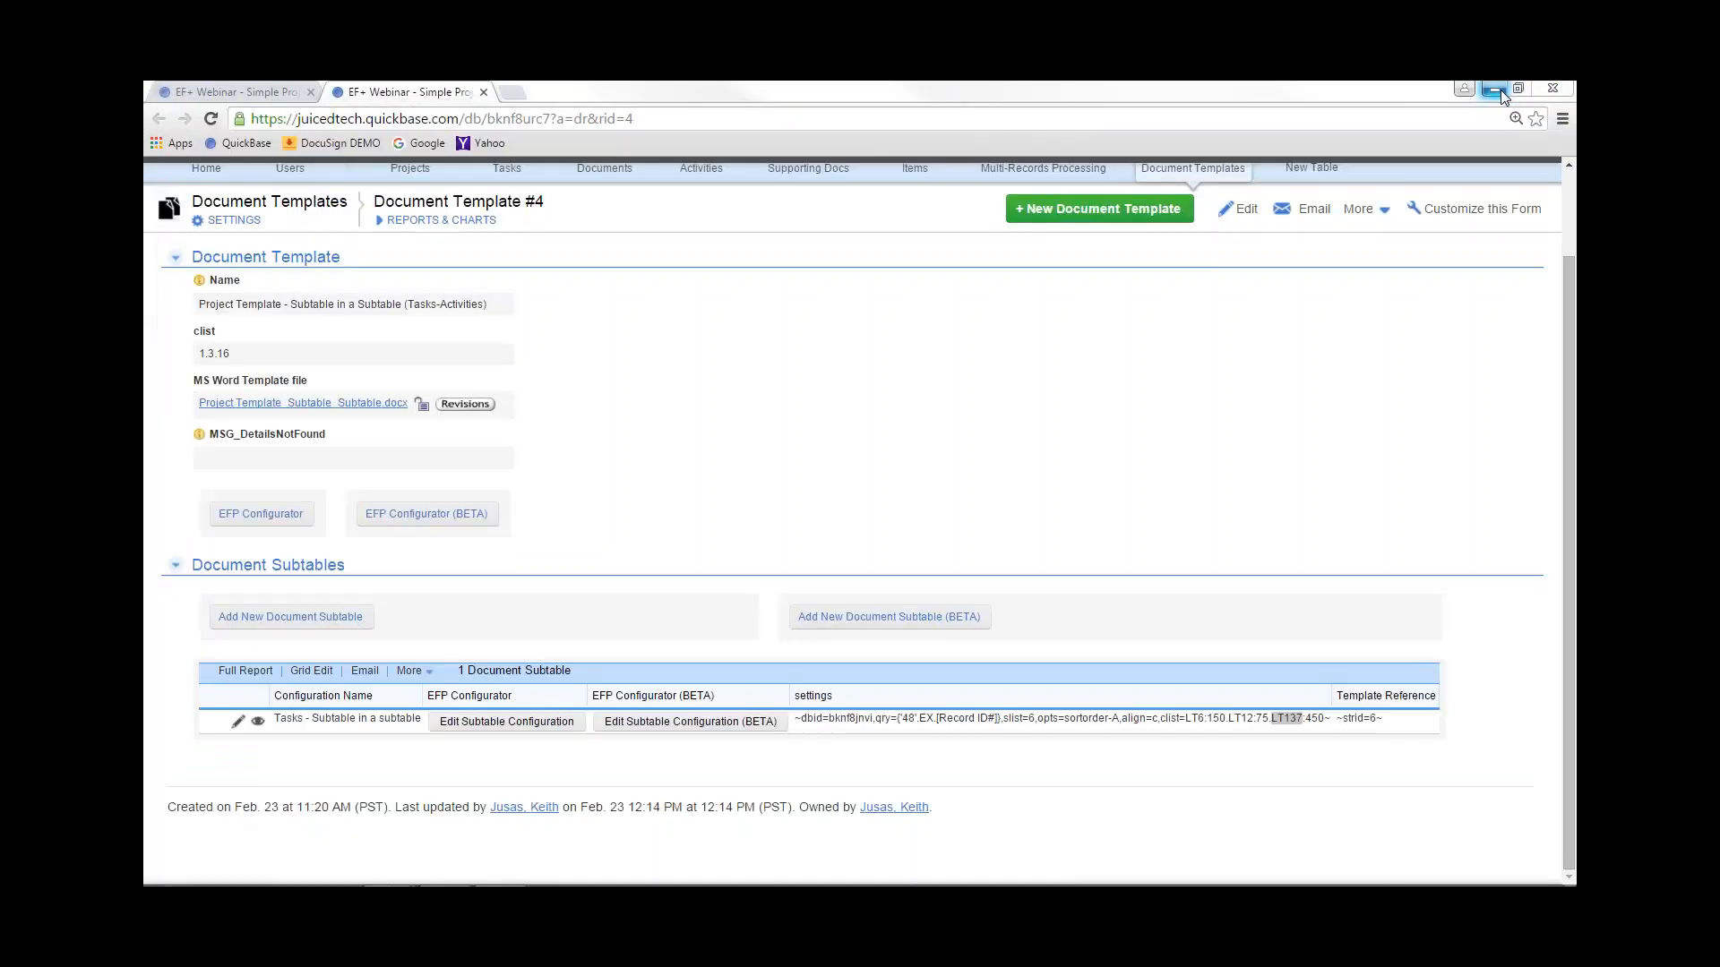
# Switch to Firefox and load the copied subtable configurator address, including its app token
pyautogui.click(1500, 89)
pyautogui.click(1510, 90)
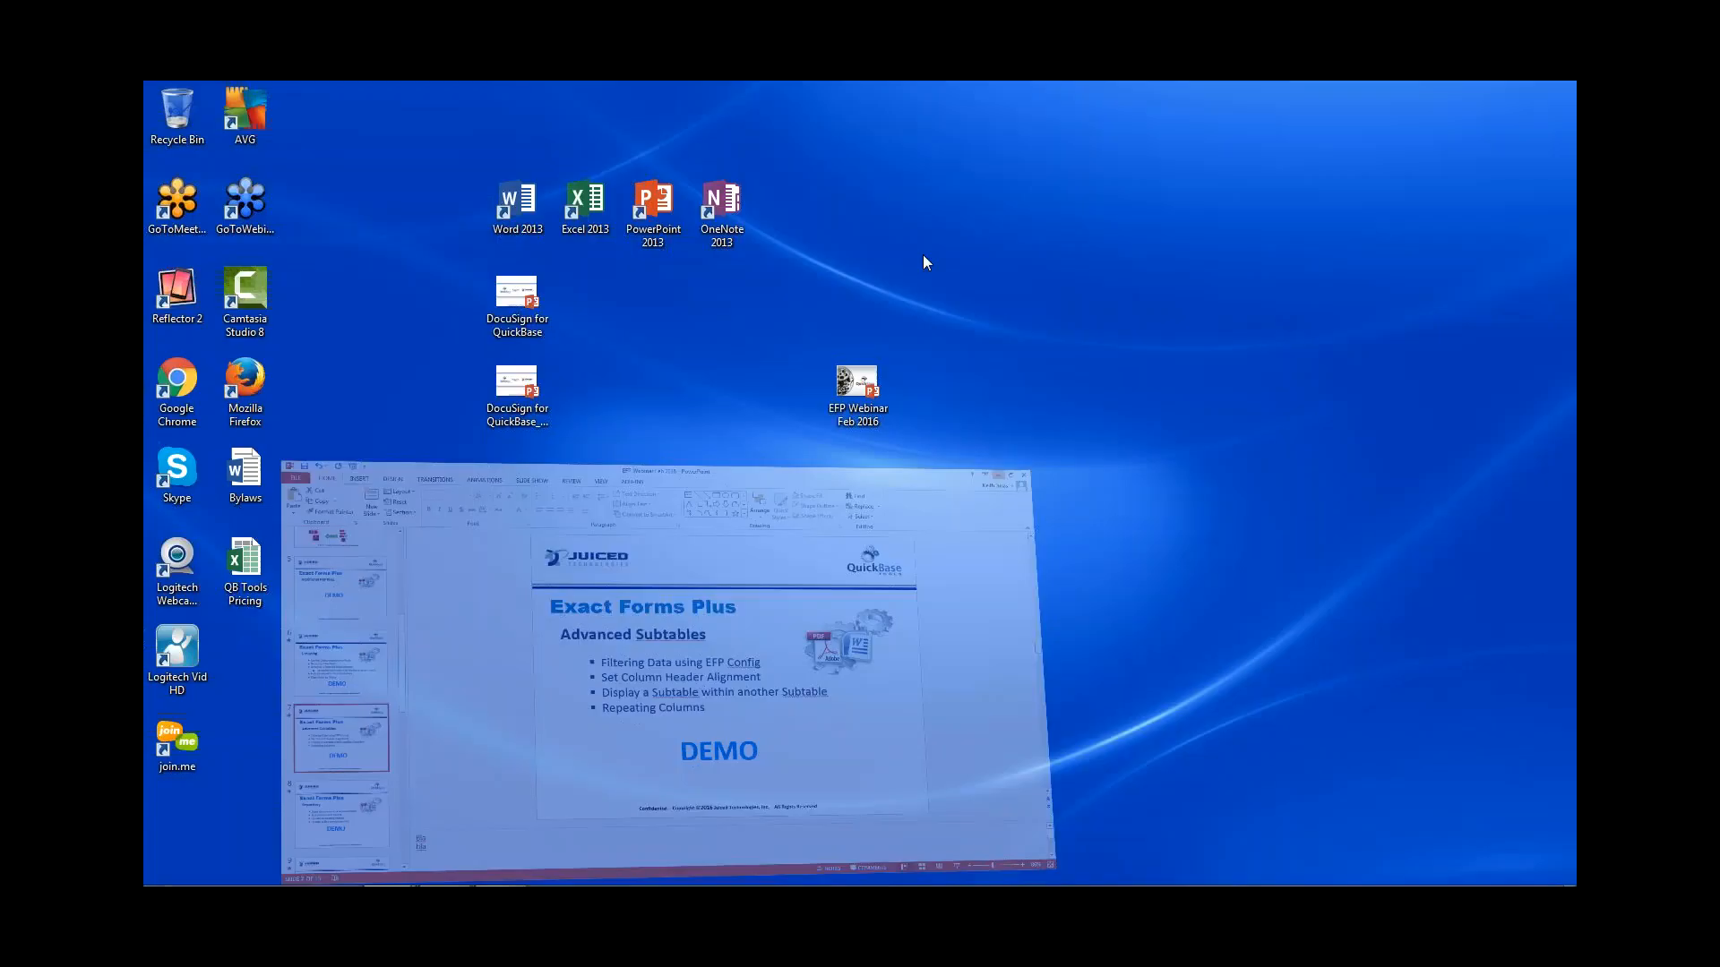
pyautogui.doubleClick(246, 390)
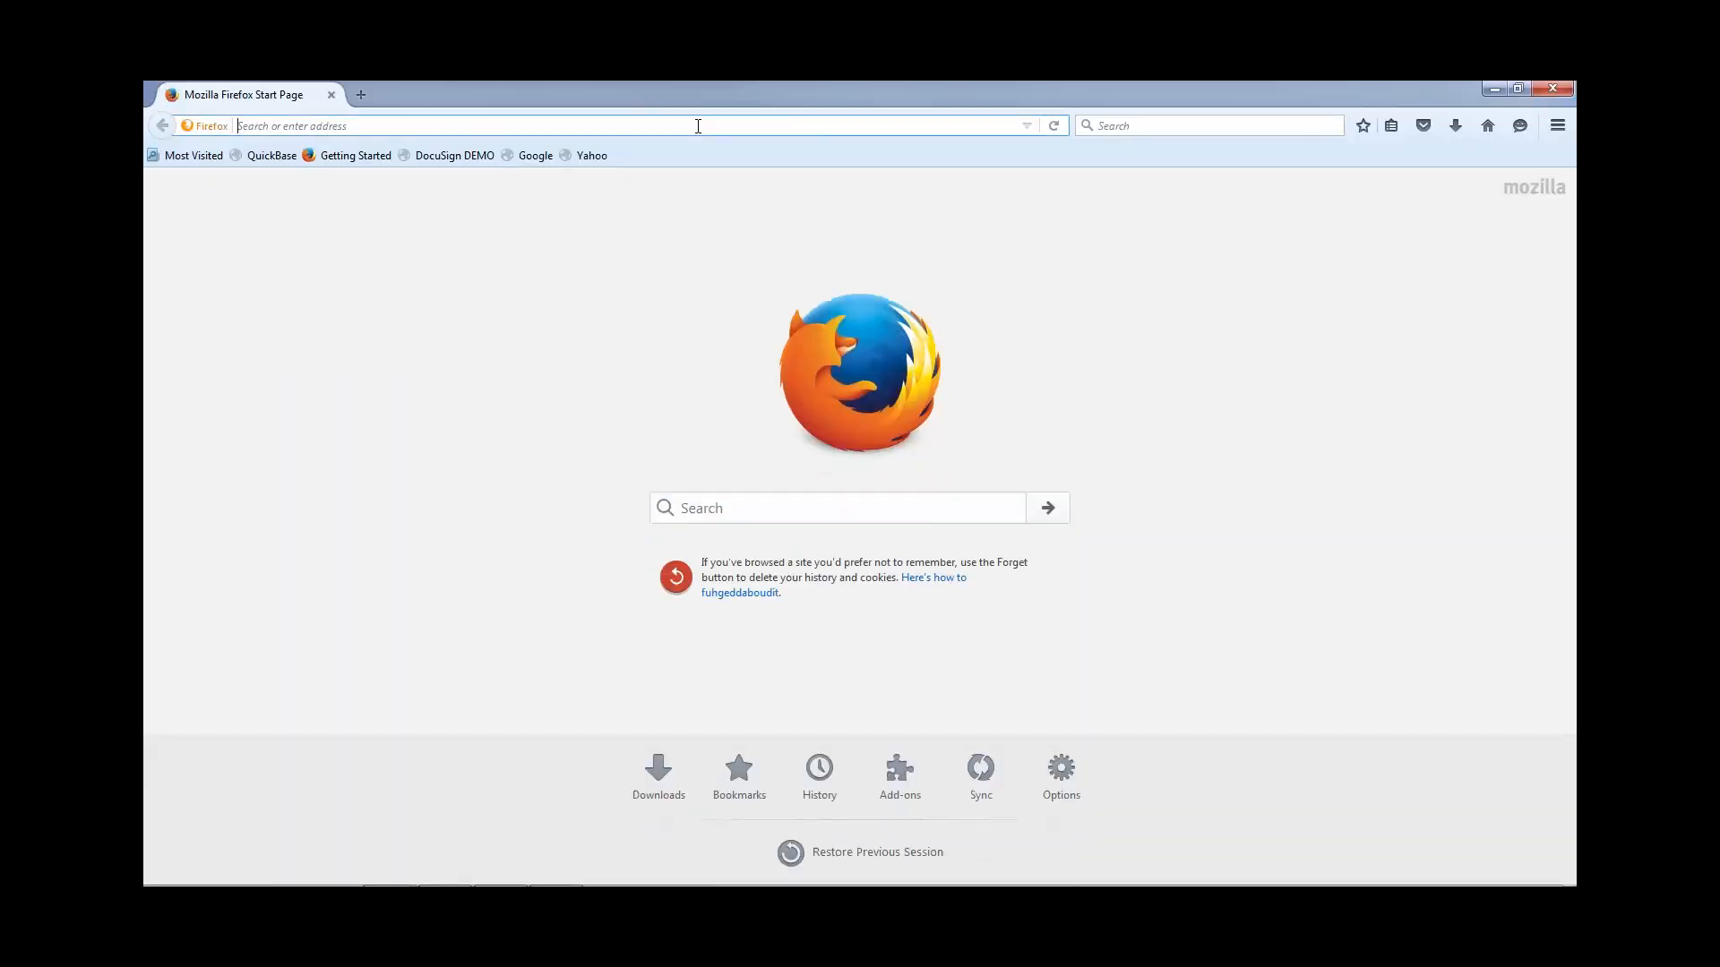
pyautogui.rightClick(697, 126)
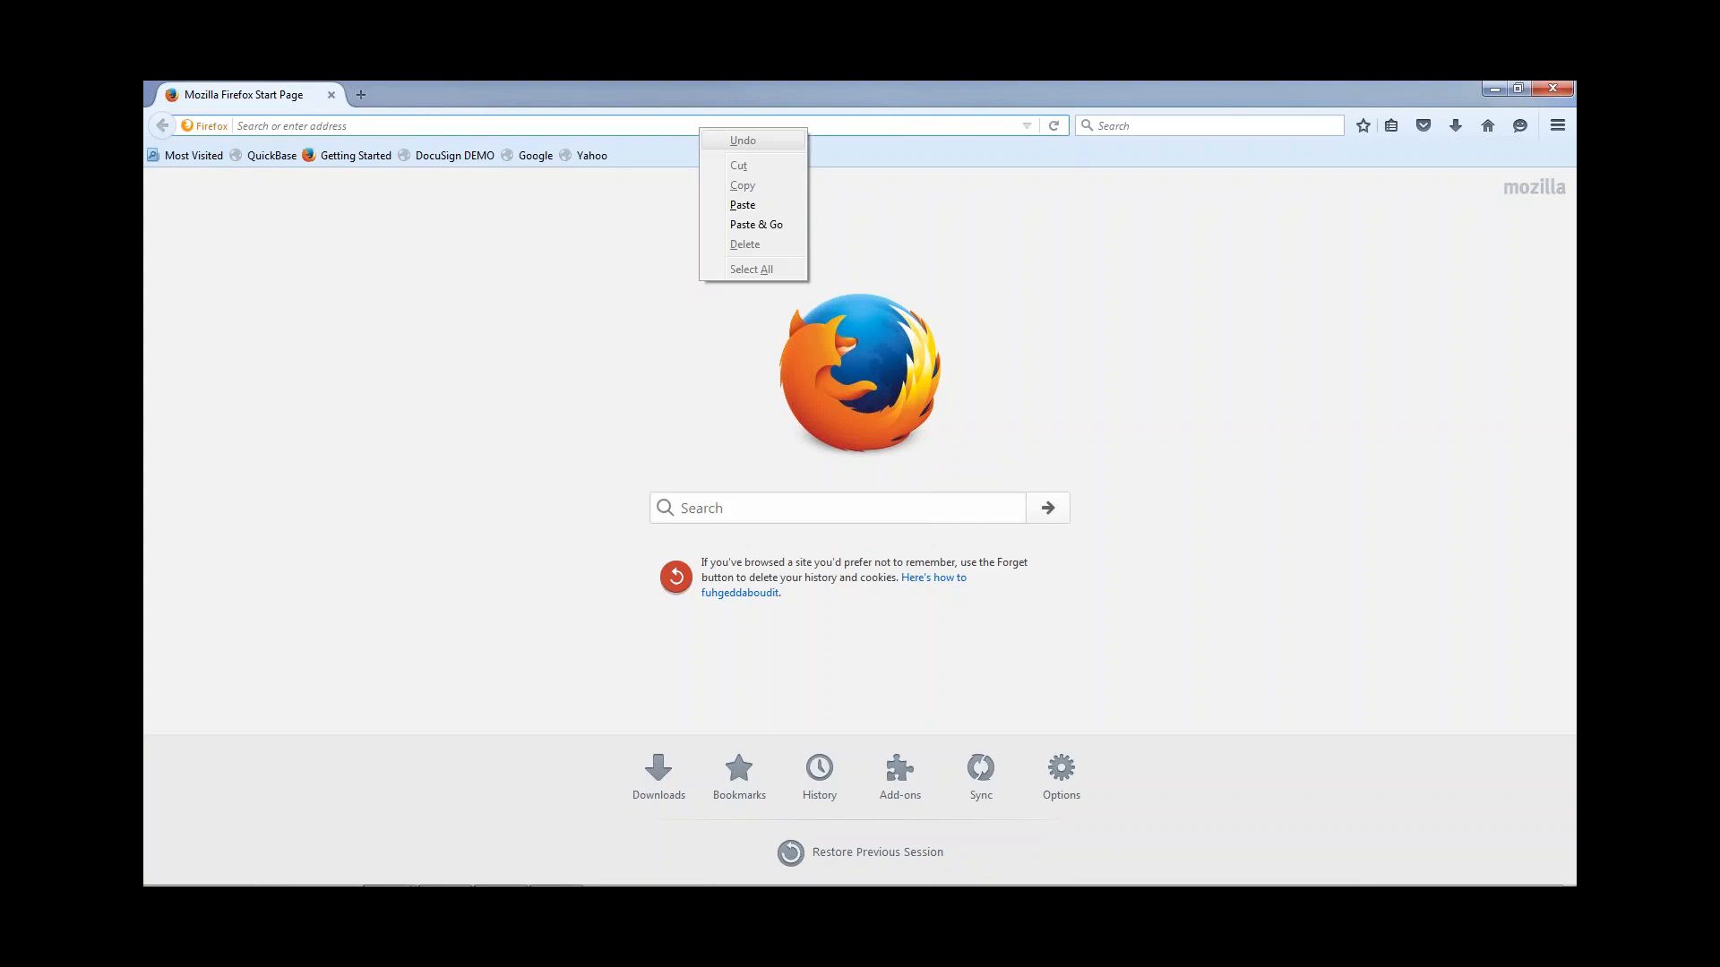
pyautogui.click(743, 204)
pyautogui.press('Return')
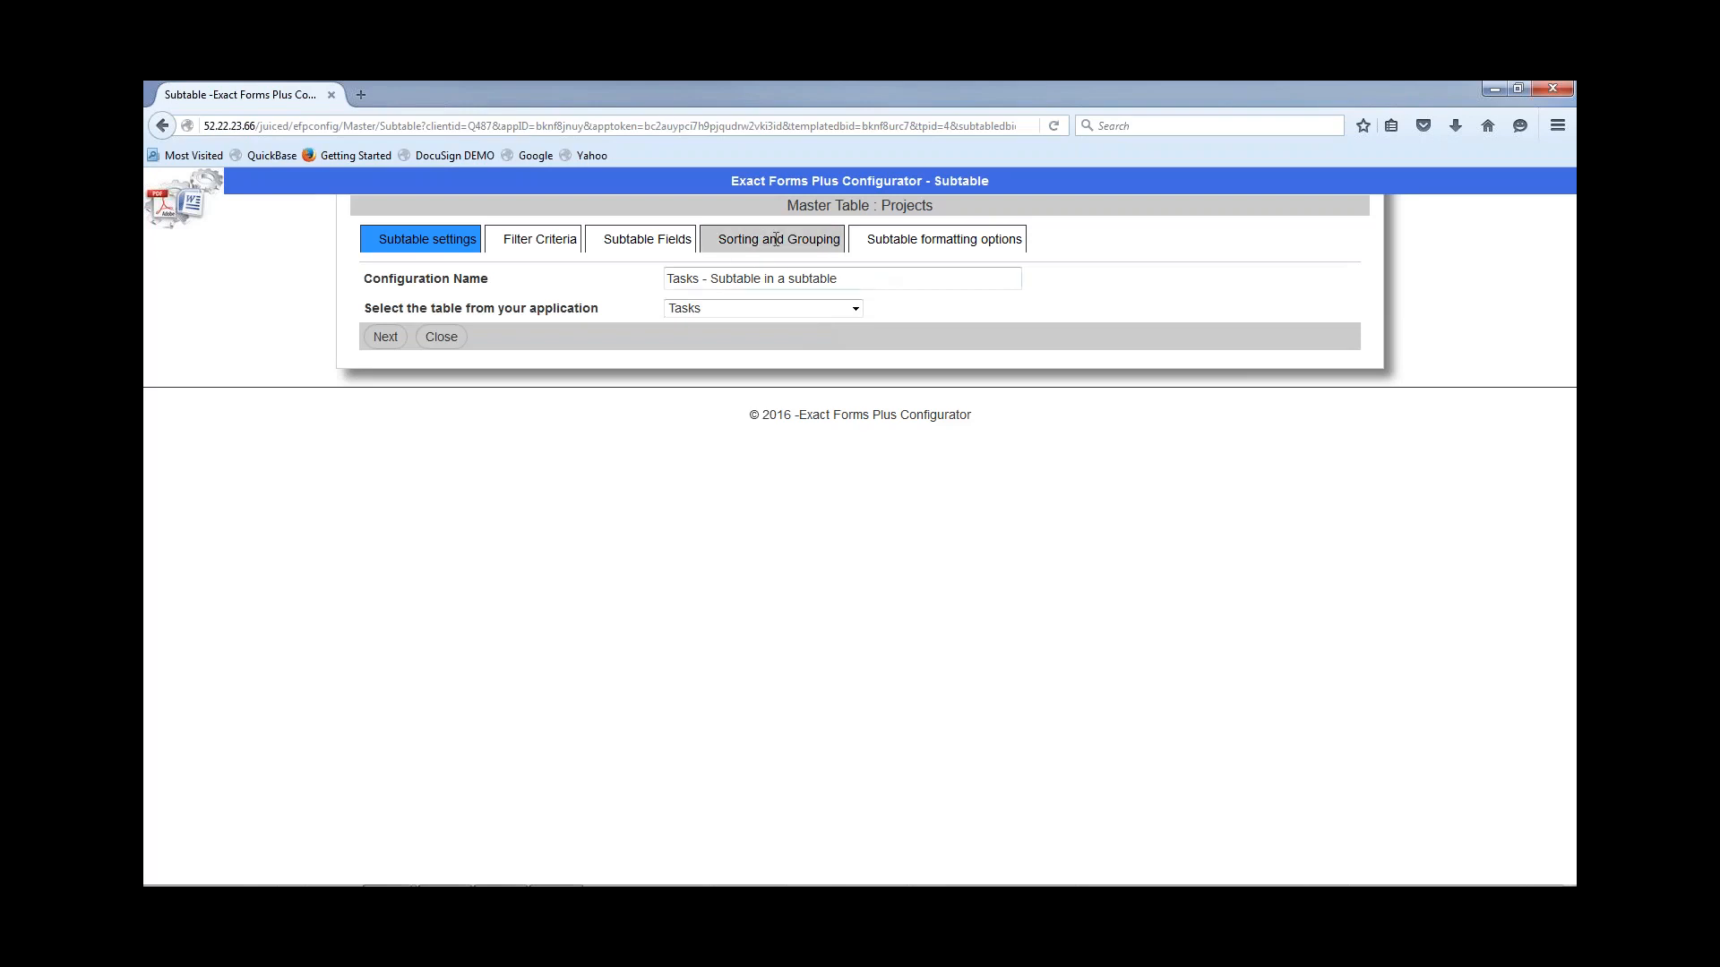
# Examine the Tasks subtable's selected fields in the configurator and leave Firefox without saving
pyautogui.click(647, 244)
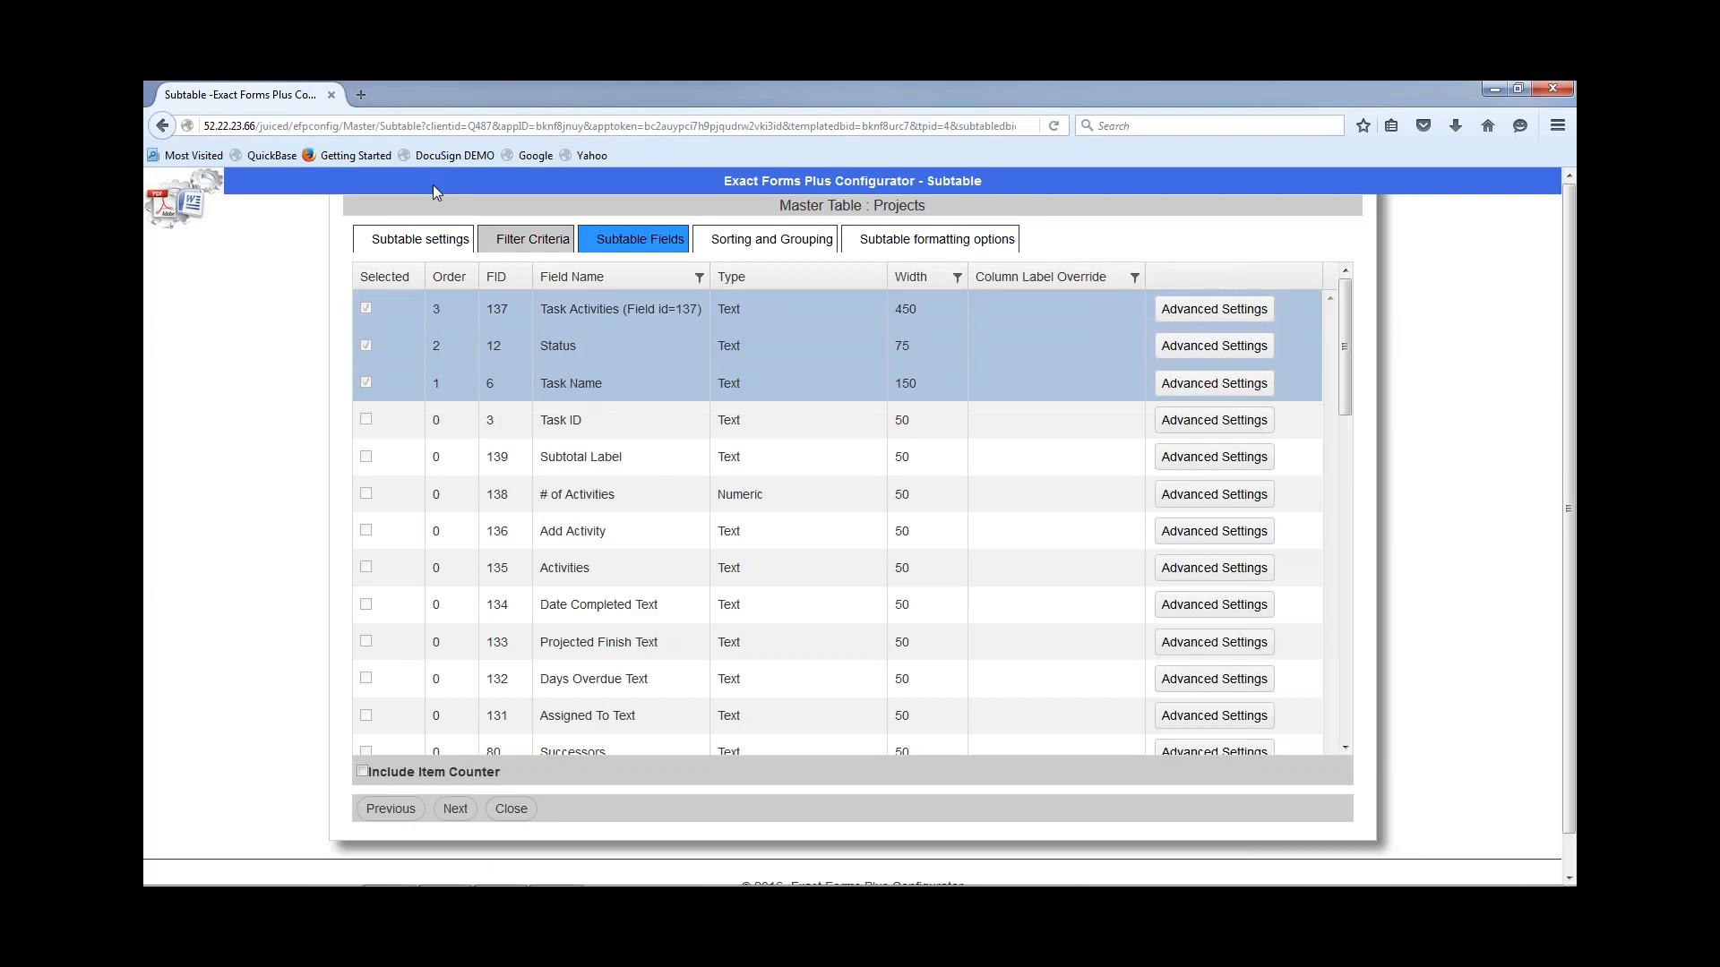
pyautogui.click(1544, 89)
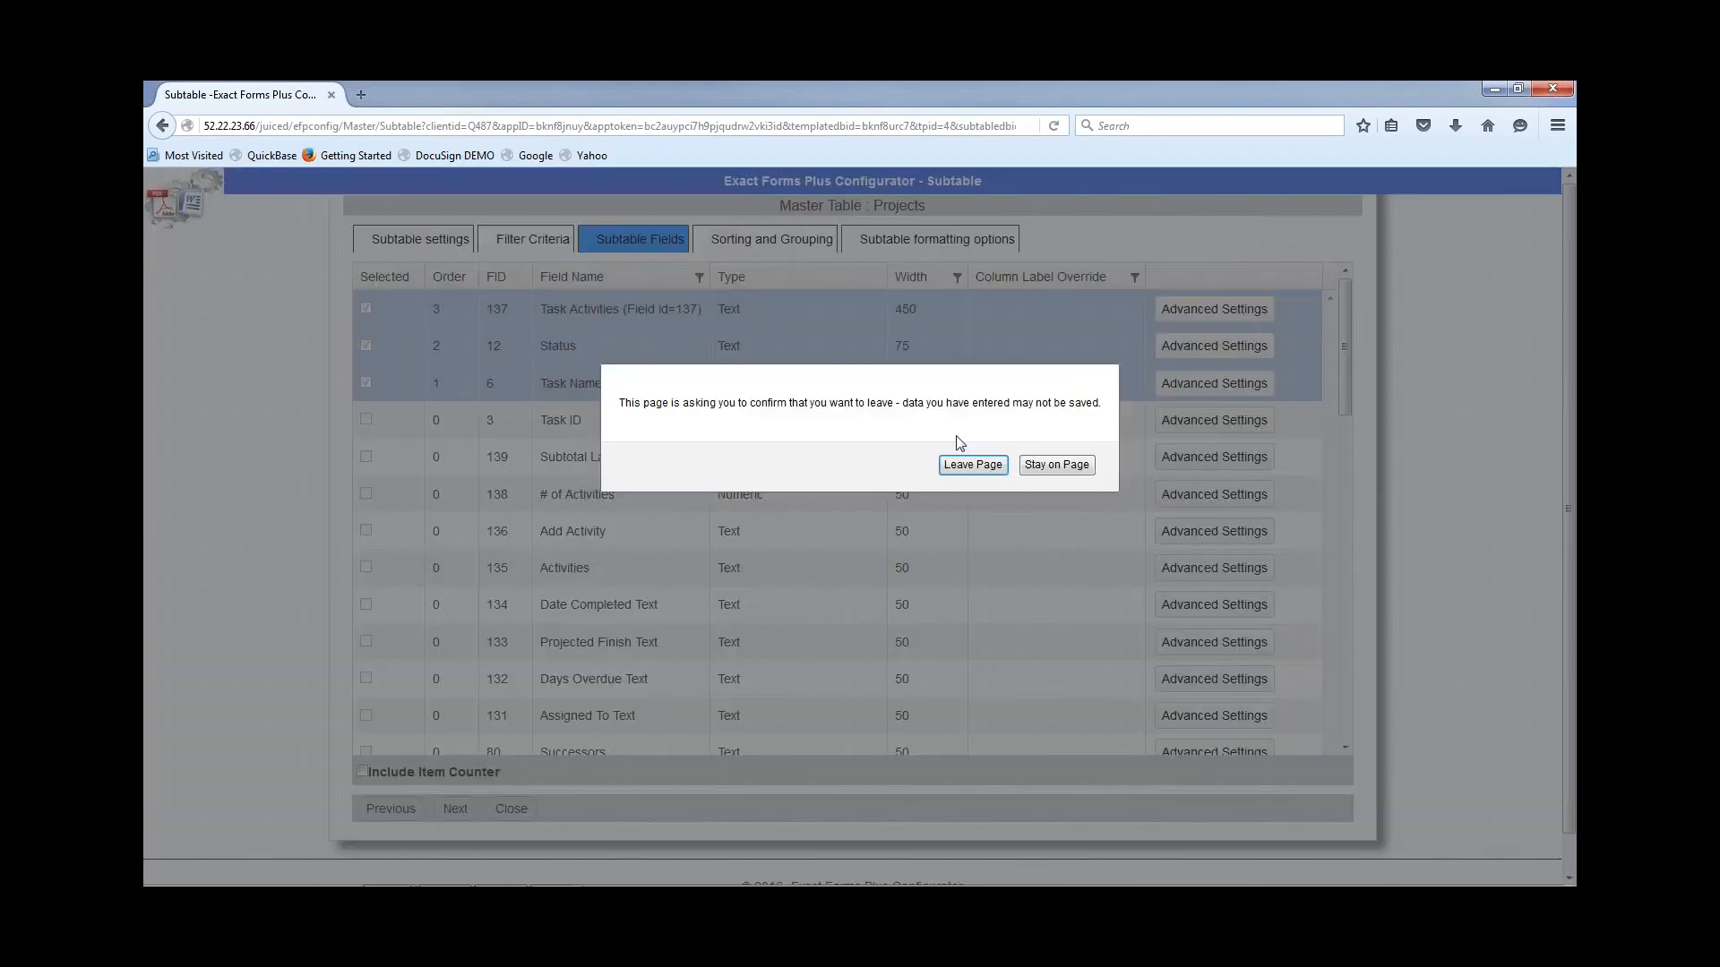
pyautogui.click(964, 465)
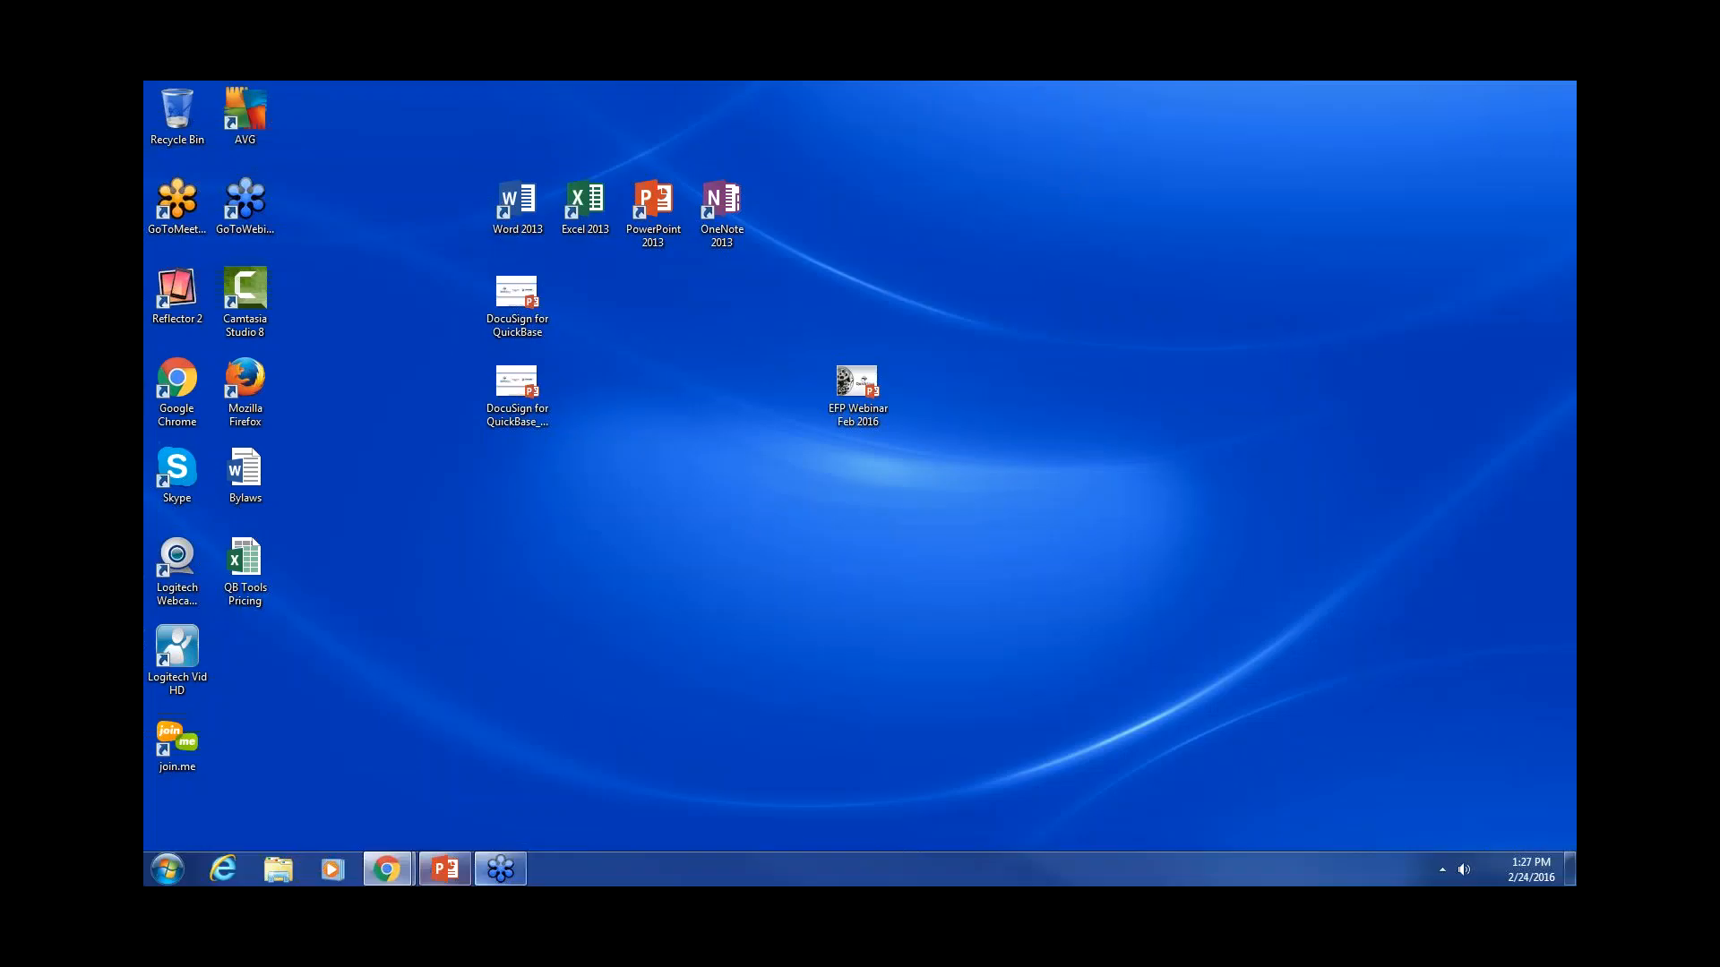
# Switch back to Chrome and examine the Task Activities codes in the Exact Forms Plus Webinar project's task list
pyautogui.moveTo(387, 869)
pyautogui.click(355, 794)
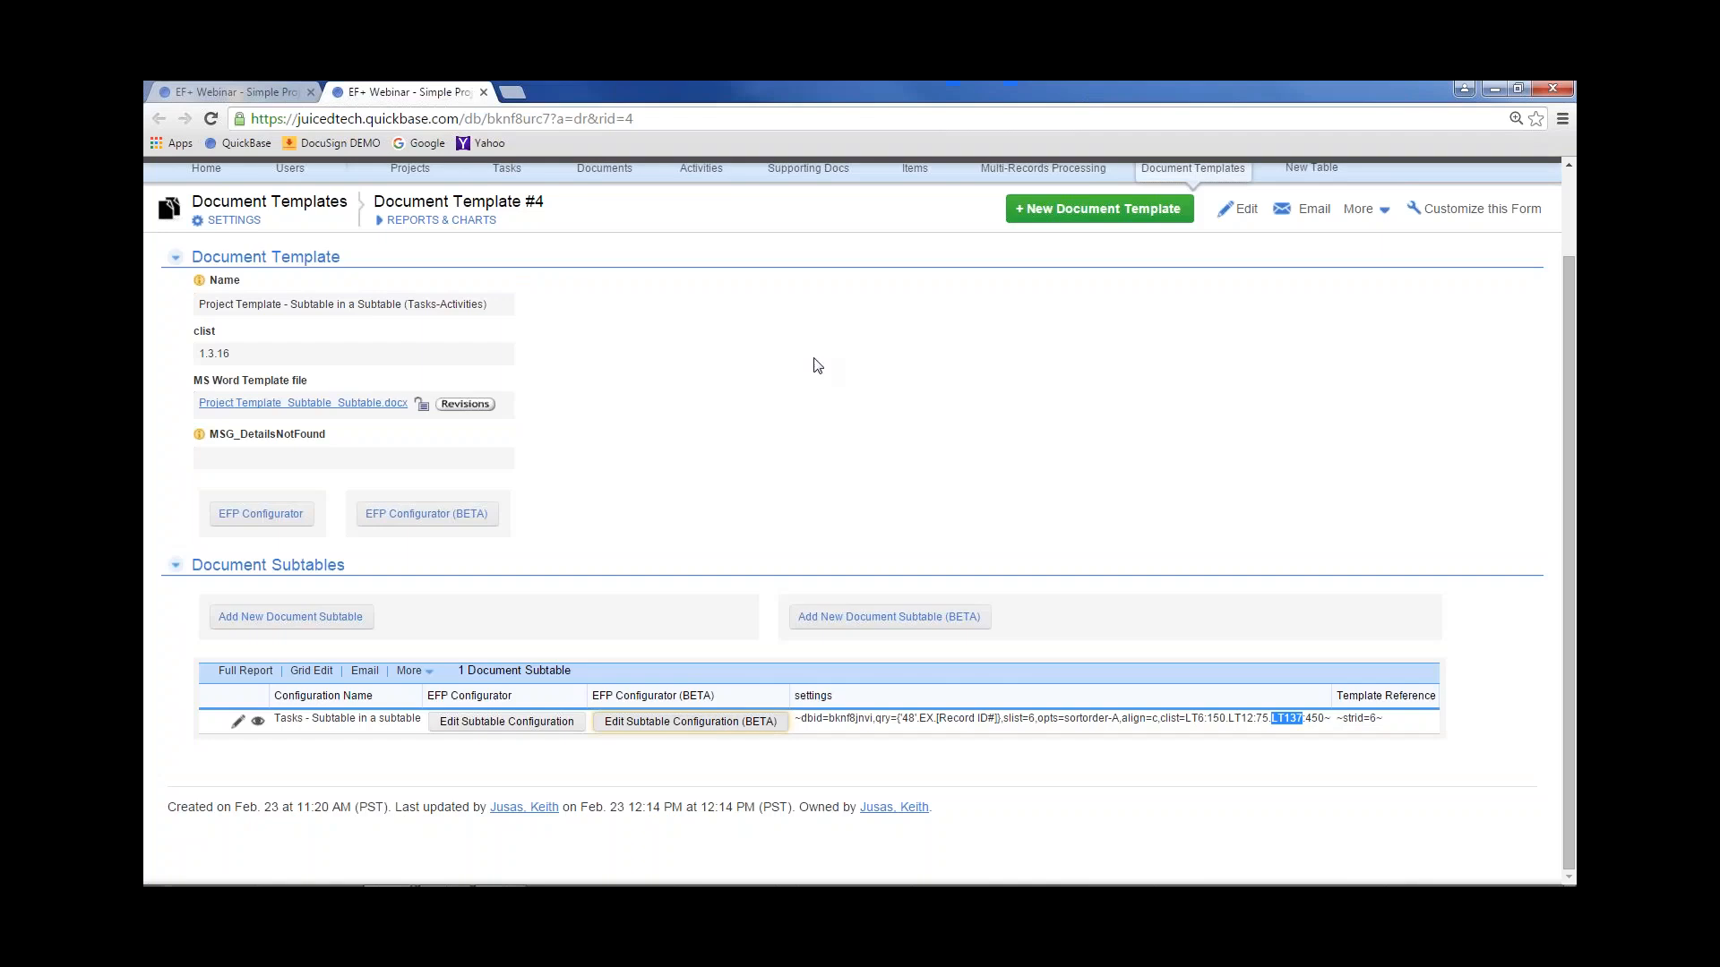
pyautogui.click(274, 95)
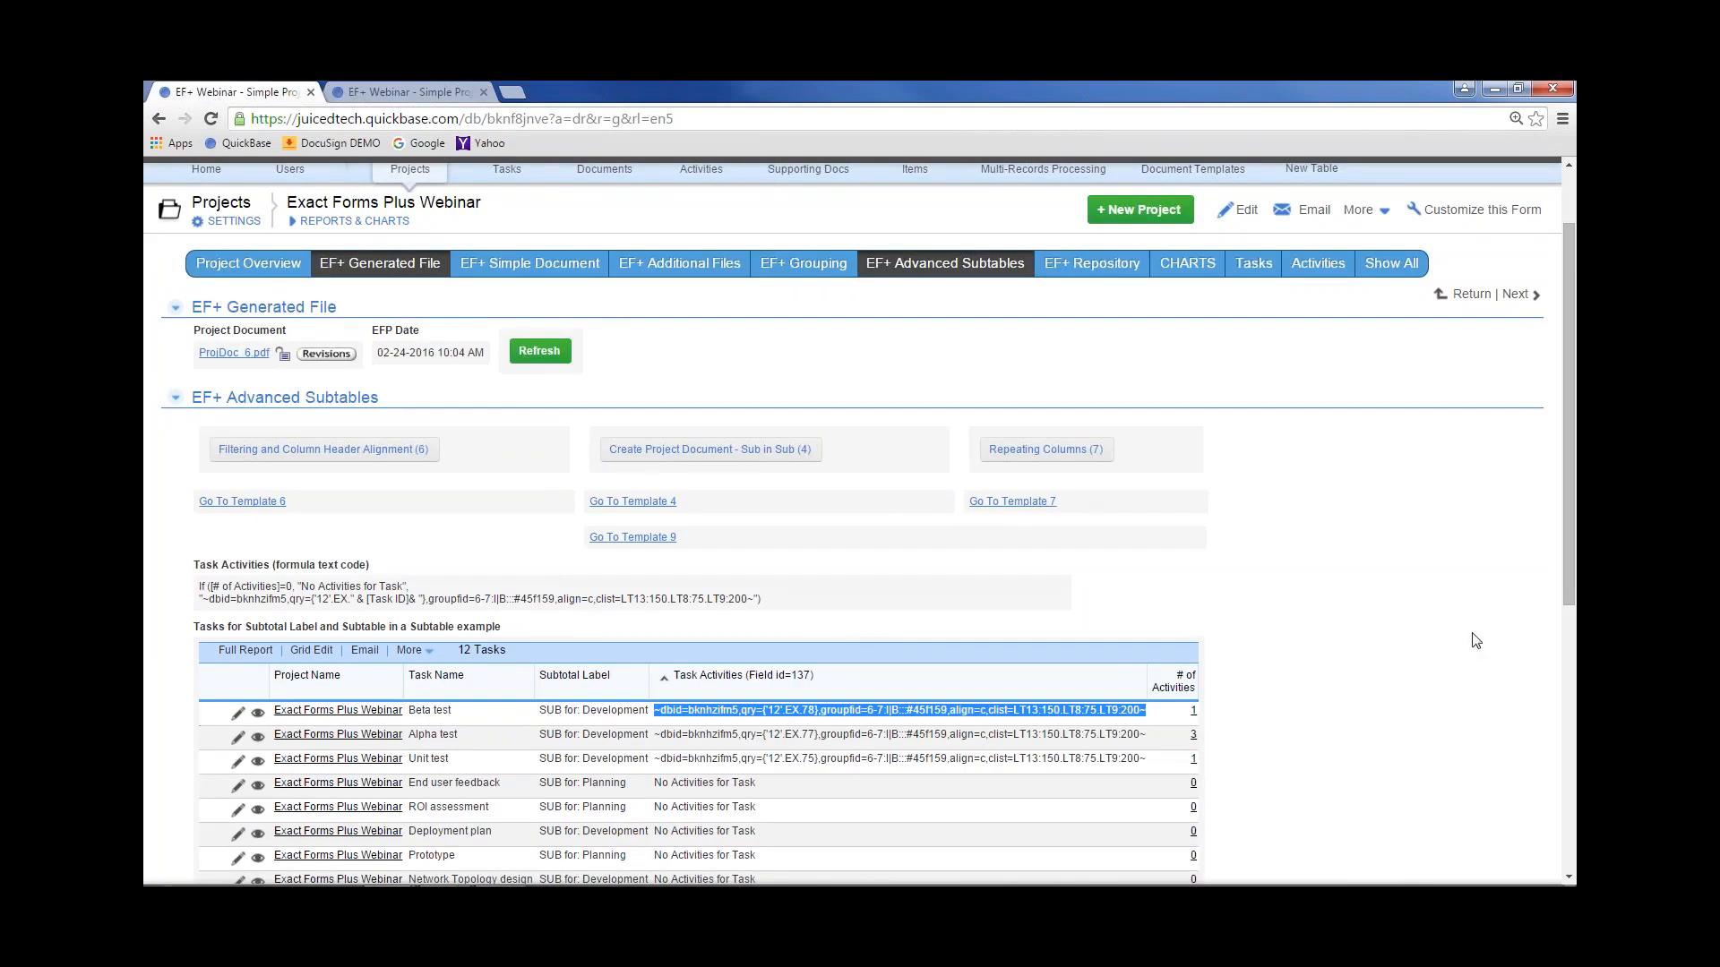
pyautogui.moveTo(1566, 603); pyautogui.dragTo(1566, 758)
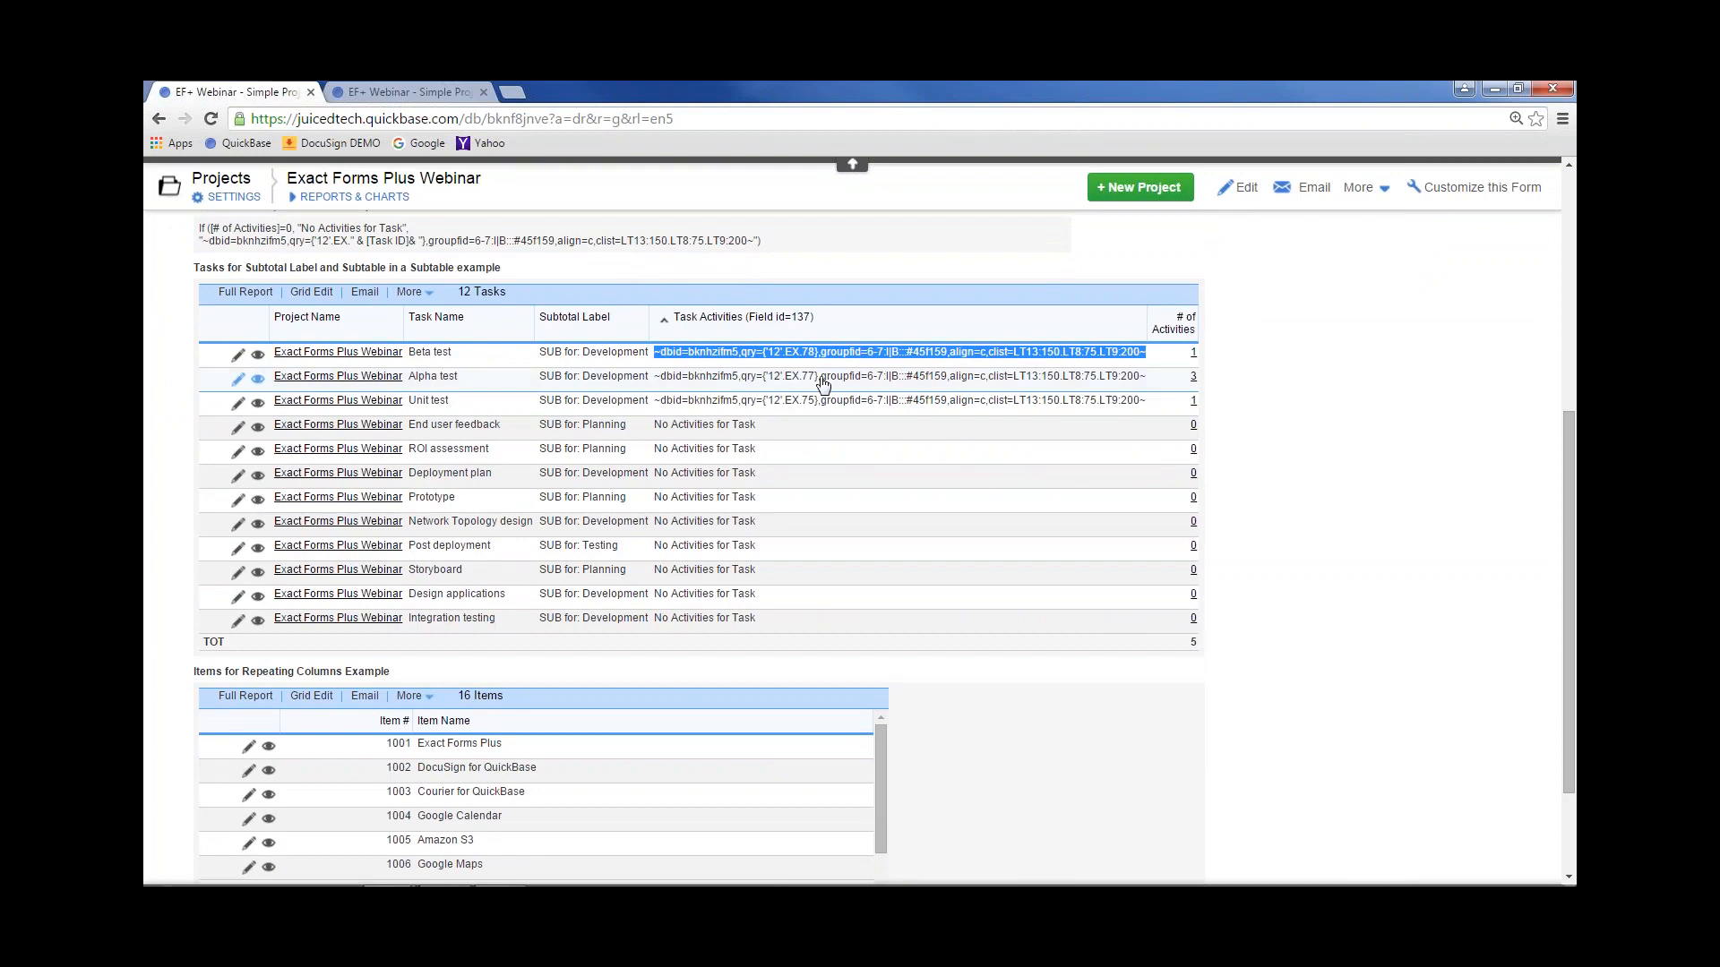
# Open Template 9 from the project and highlight the settings code of its Task Activities subtable
pyautogui.moveTo(1564, 531); pyautogui.dragTo(1568, 432)
pyautogui.click(633, 365)
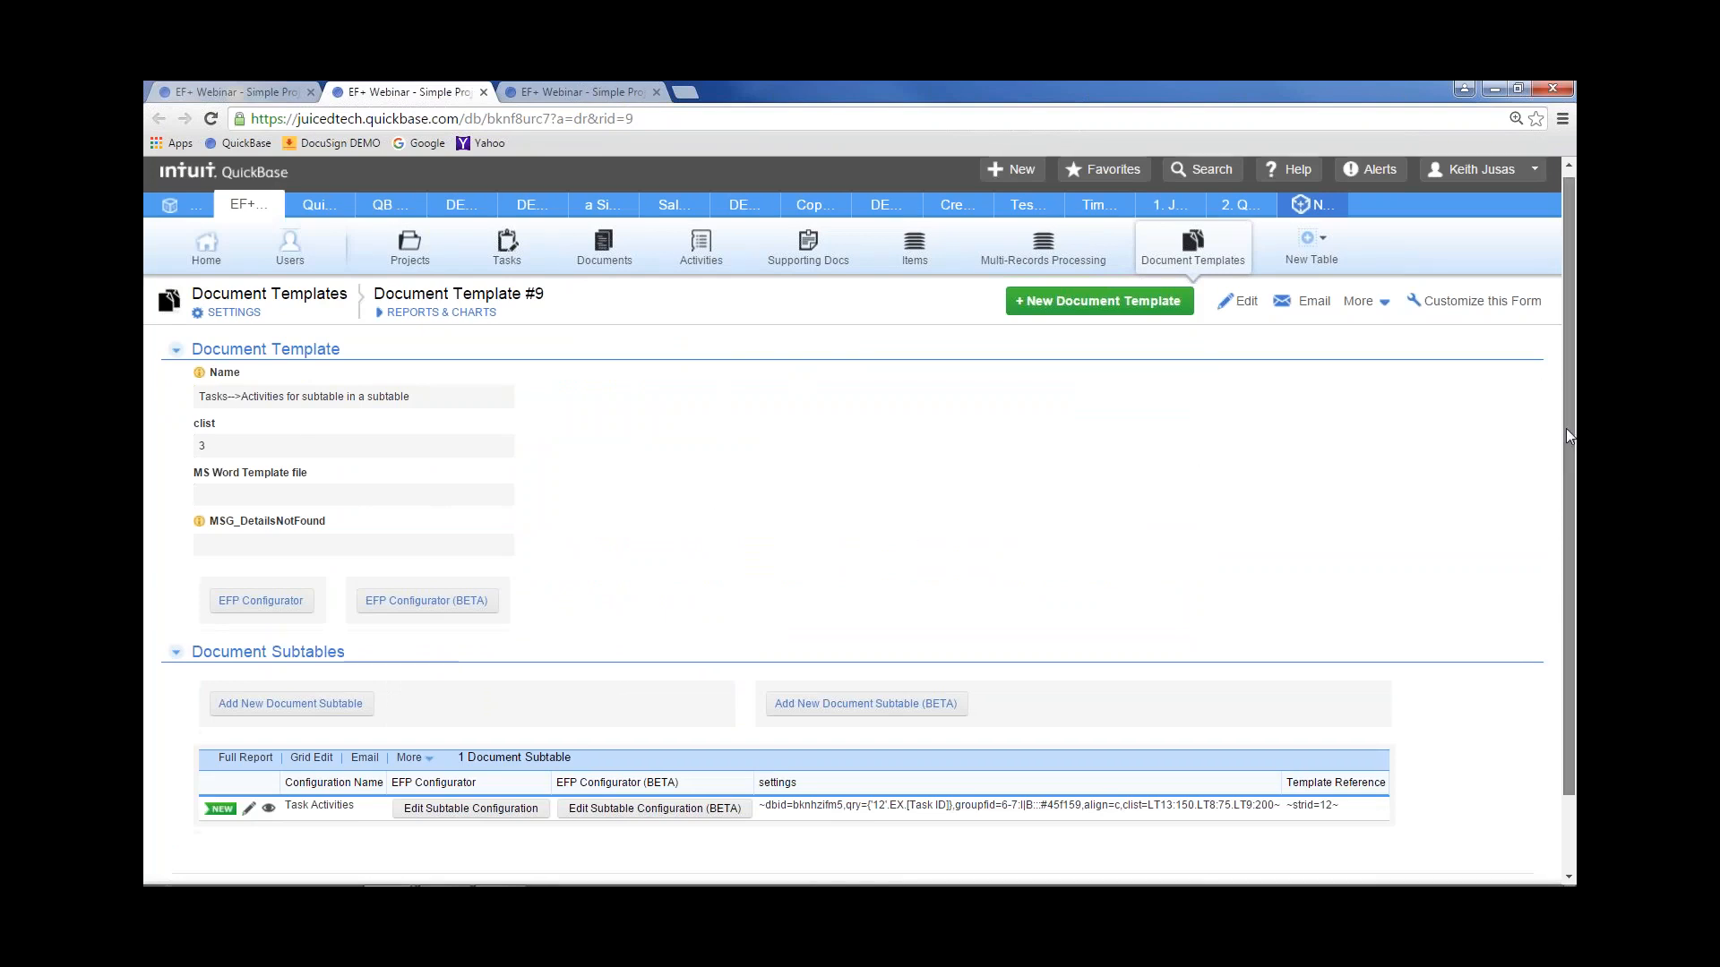
pyautogui.scroll(-2, 1566, 428)
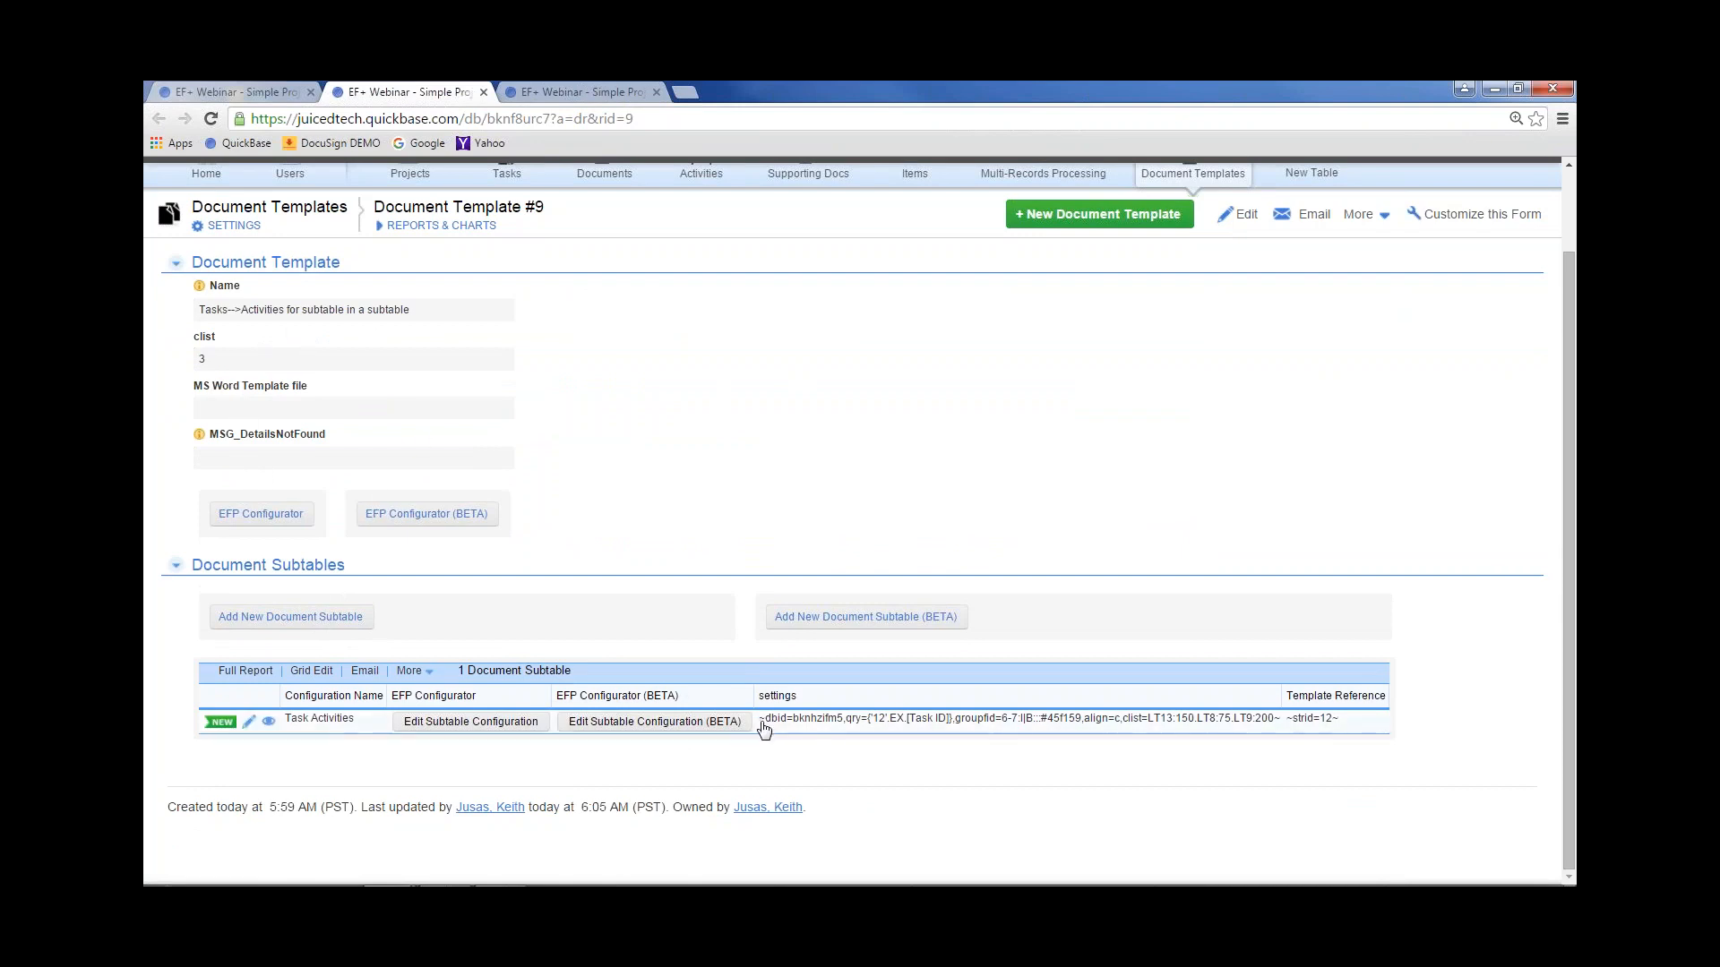
pyautogui.moveTo(761, 725); pyautogui.dragTo(1281, 727)
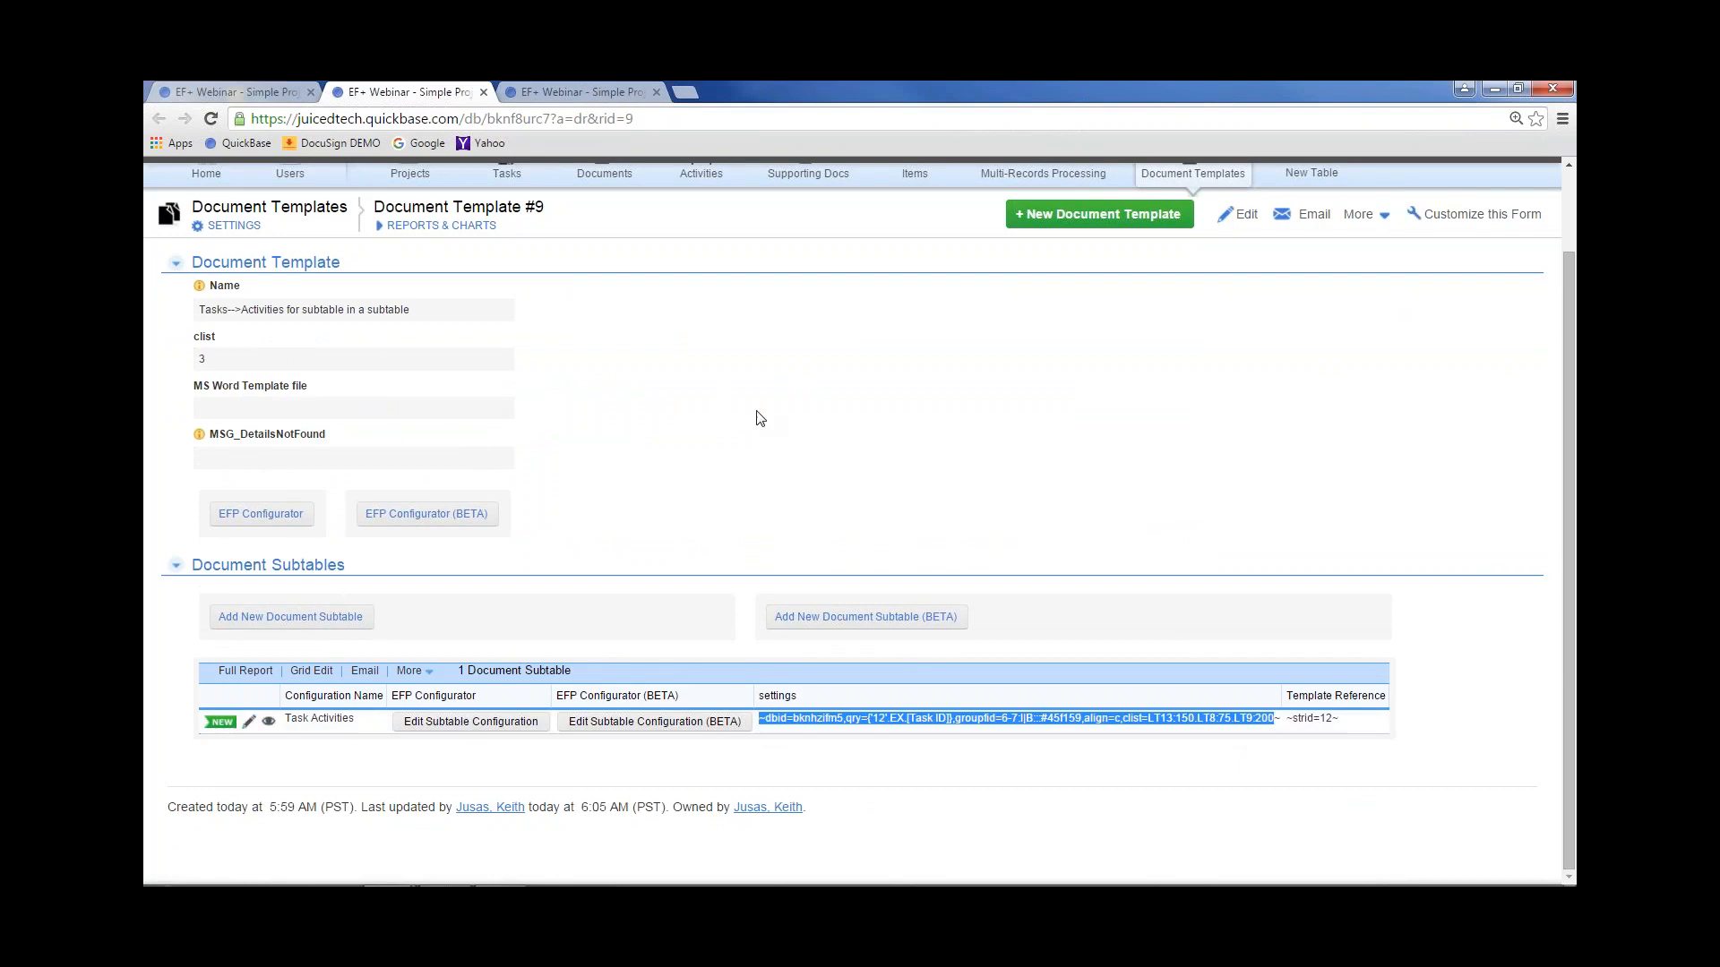
# Return to the Exact Forms Plus Webinar project and examine its Task Activities formula and task list at 150% zoom
pyautogui.click(235, 91)
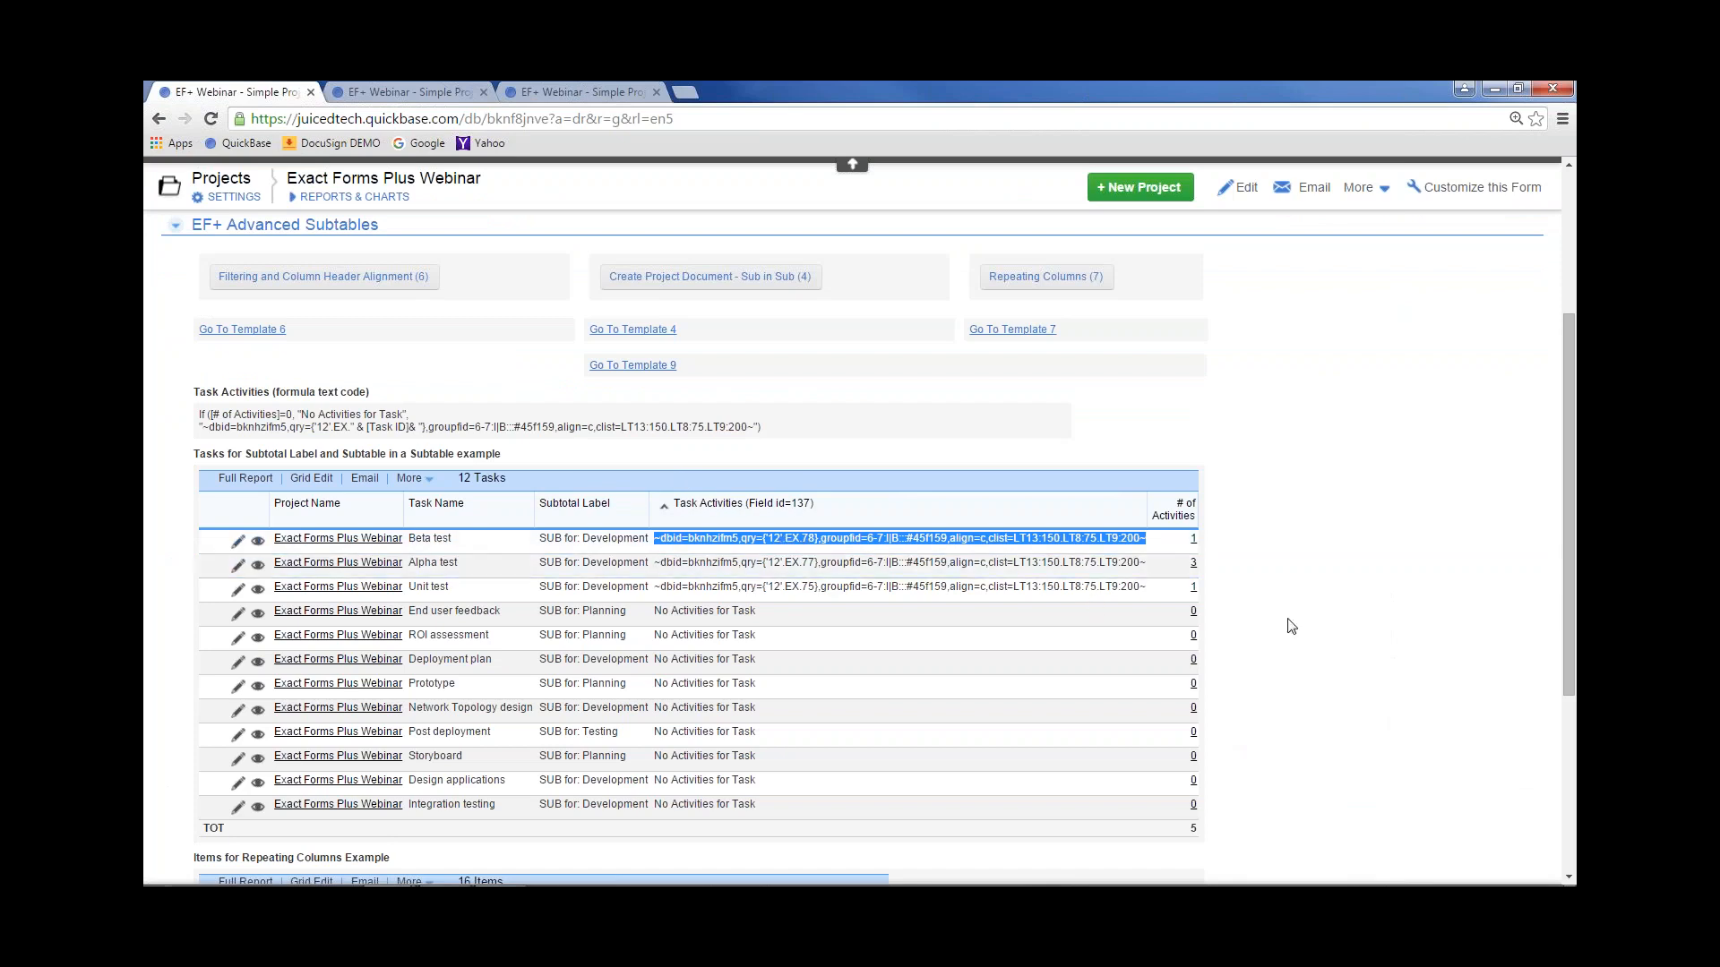
pyautogui.hotkey('ctrl', '+')
pyautogui.hotkey('ctrl', '+')
pyautogui.hotkey('ctrl', '+')
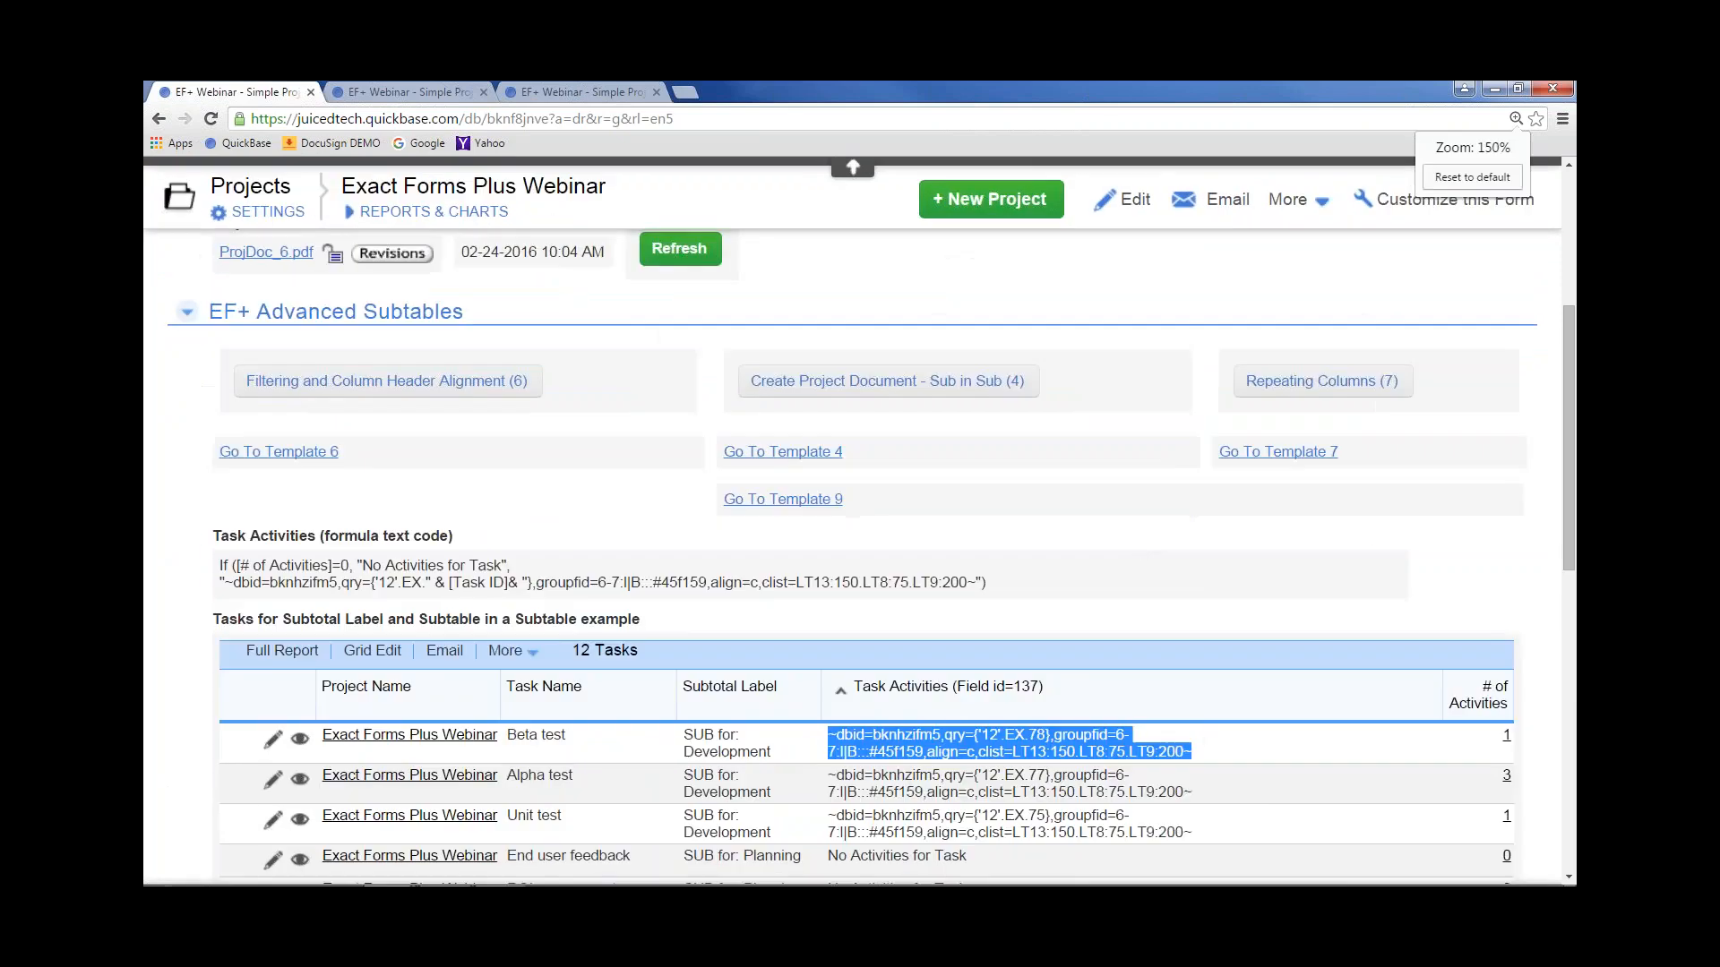
pyautogui.scroll(-3, 1559, 593)
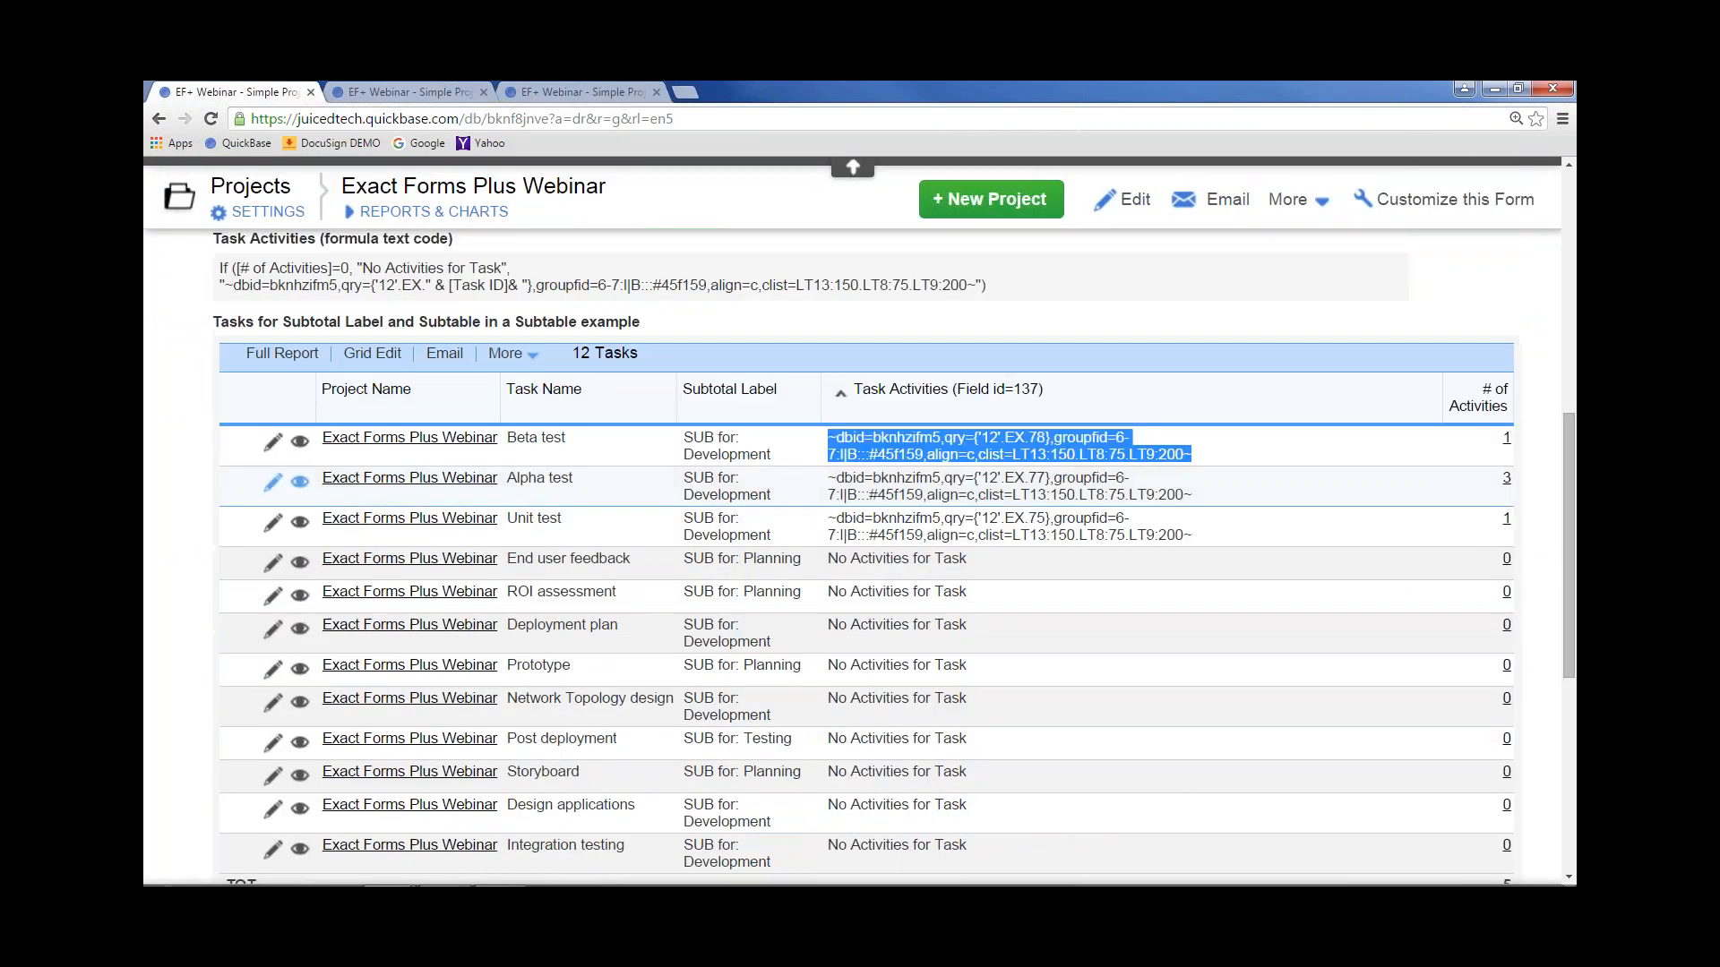
pyautogui.click(1035, 459)
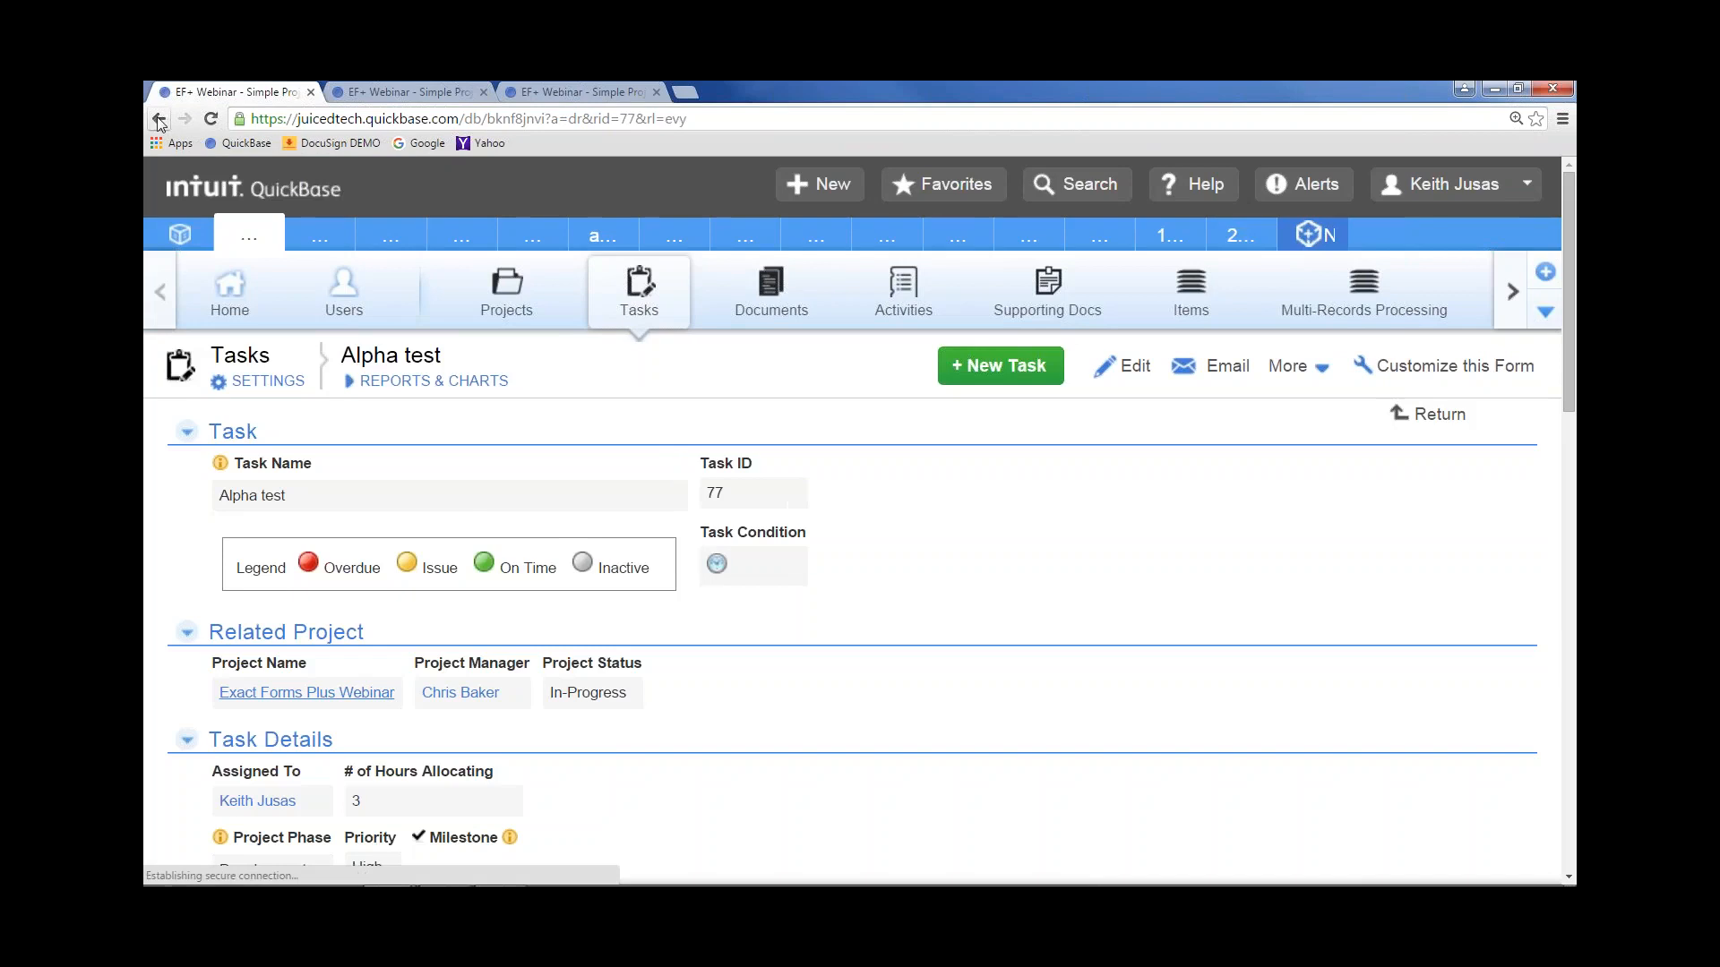
pyautogui.hotkey('alt', 'Left')
pyautogui.scroll(5, 986, 555)
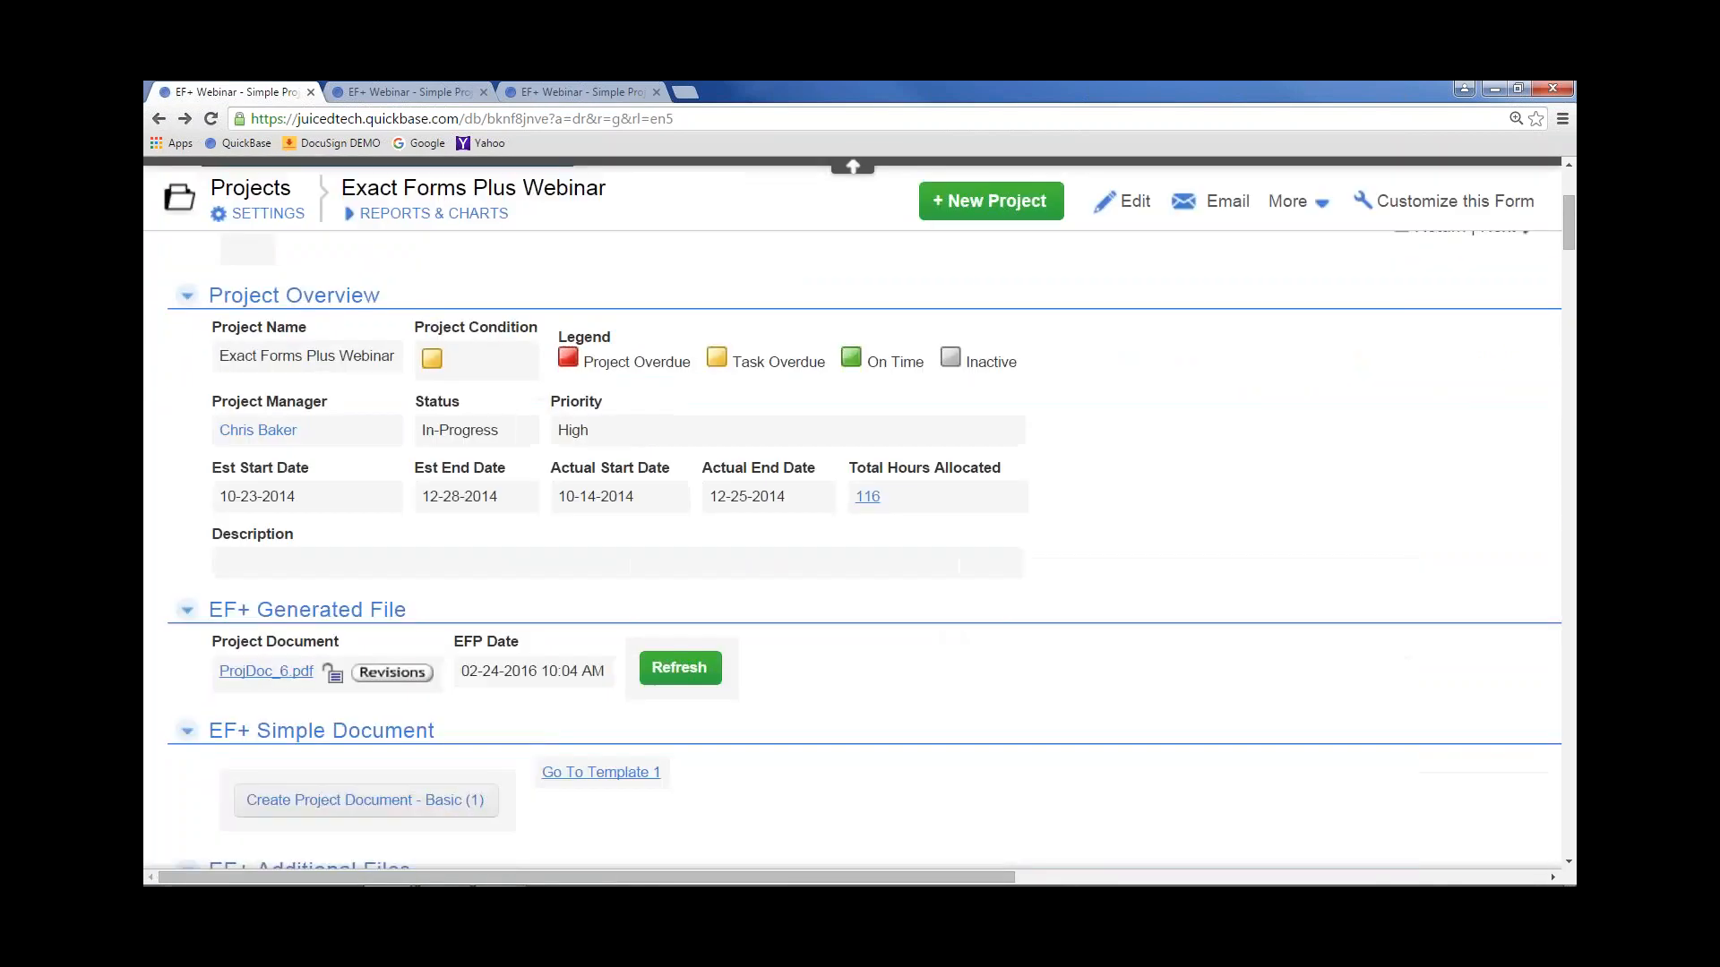
# Display the project's EF+ Advanced Subtables section and examine the Task Activities codes in its task list
pyautogui.scroll(2, 1023, 603)
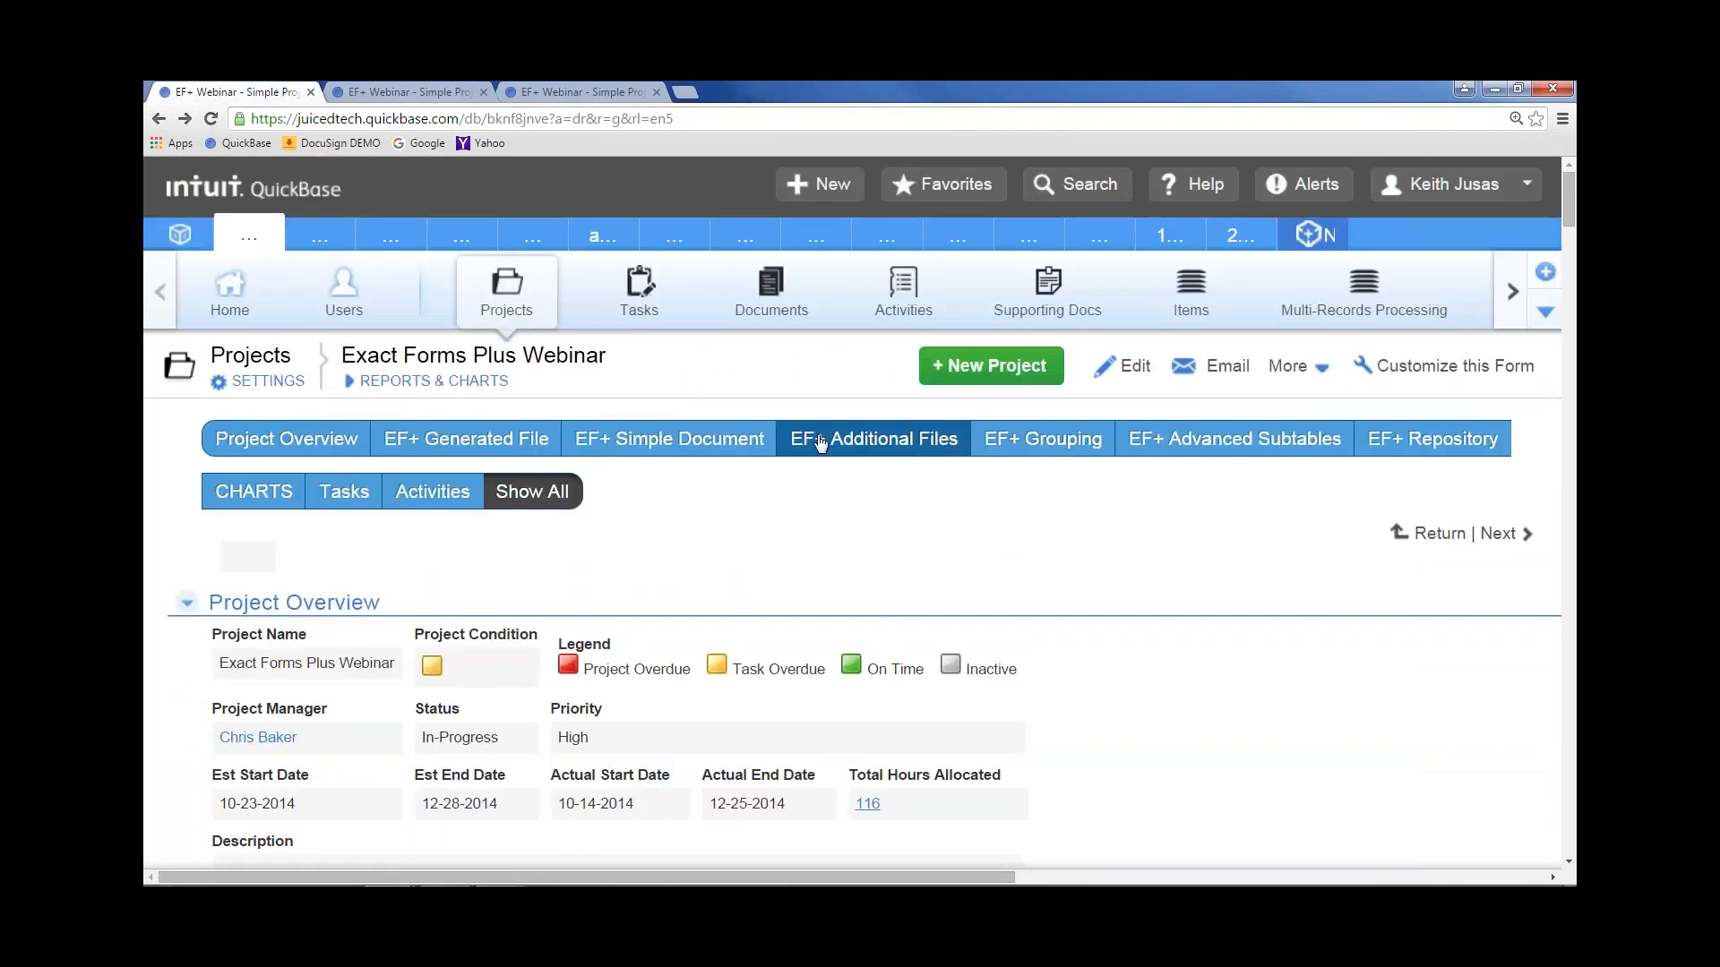
pyautogui.click(1218, 452)
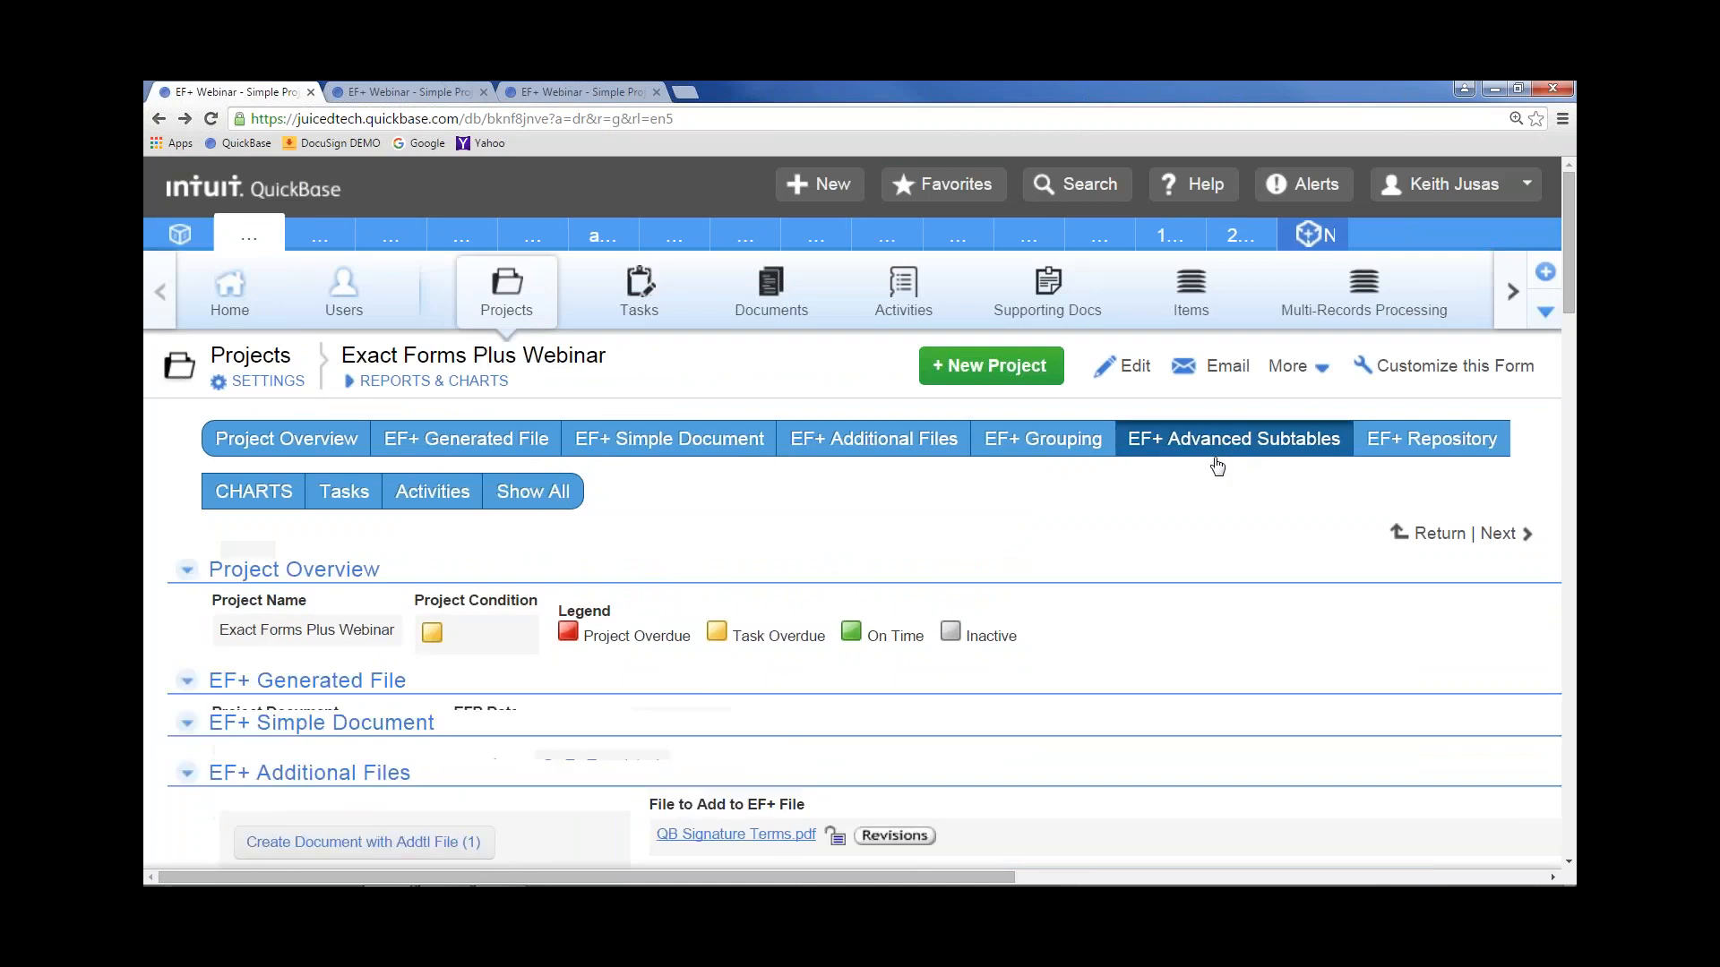
pyautogui.scroll(-4, 1130, 677)
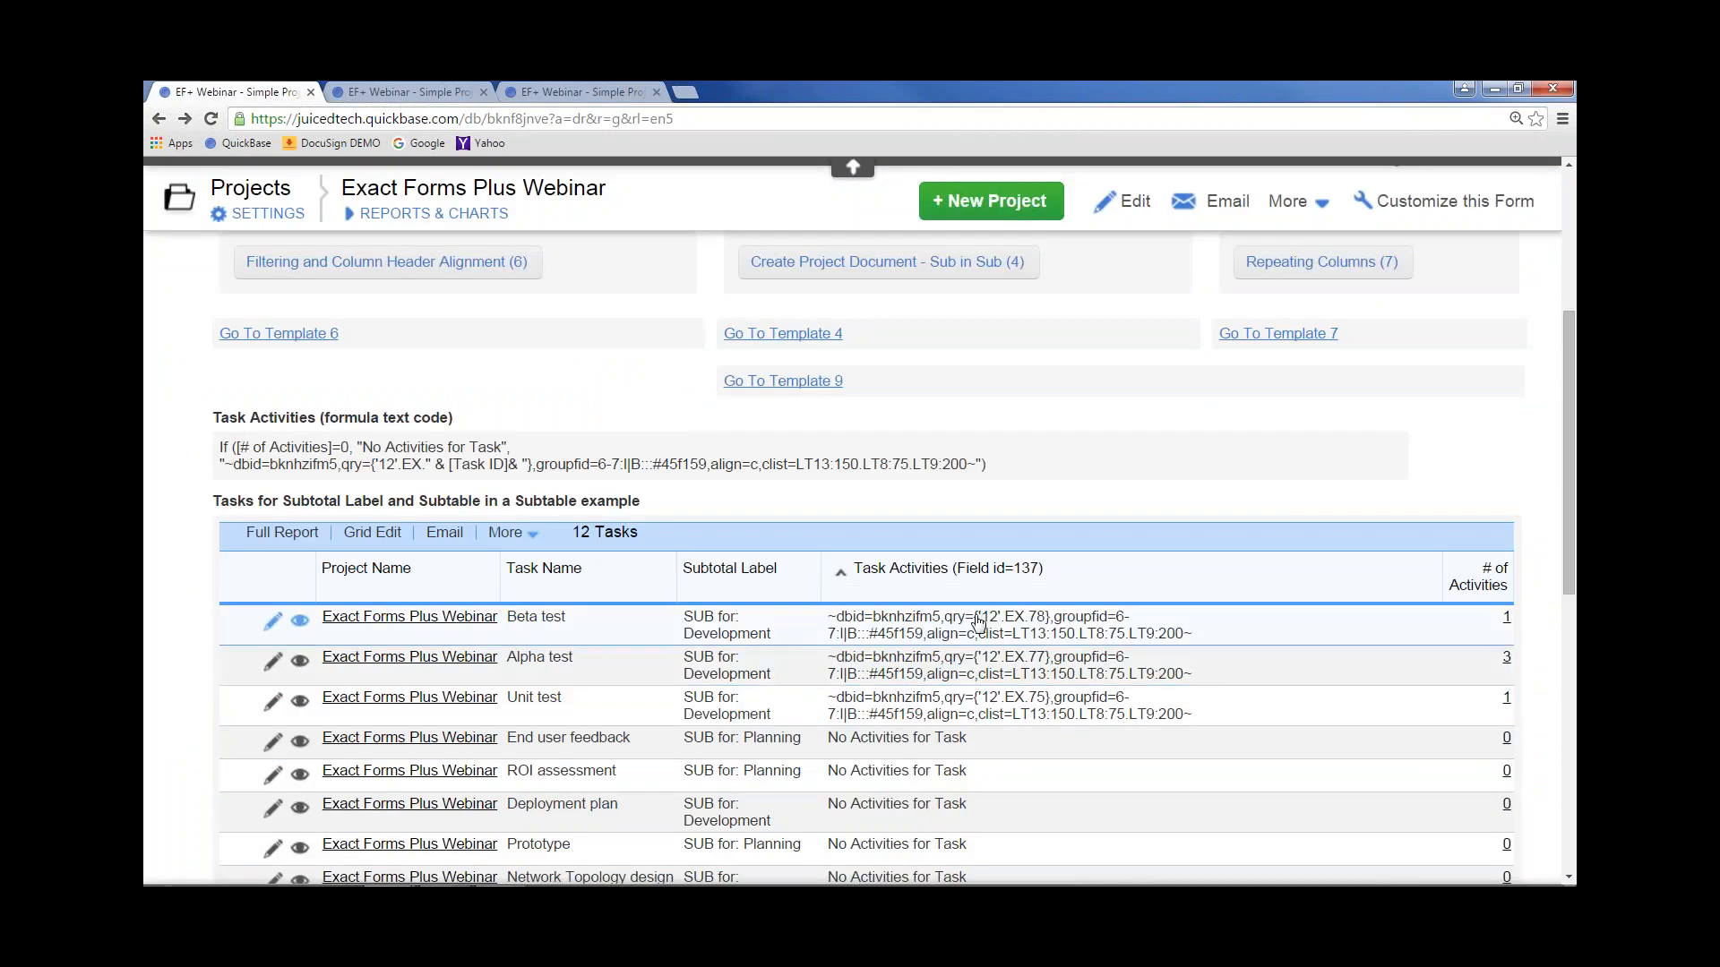
pyautogui.moveTo(979, 622); pyautogui.dragTo(1045, 627)
pyautogui.moveTo(1045, 625); pyautogui.dragTo(1061, 516)
pyautogui.click(481, 454)
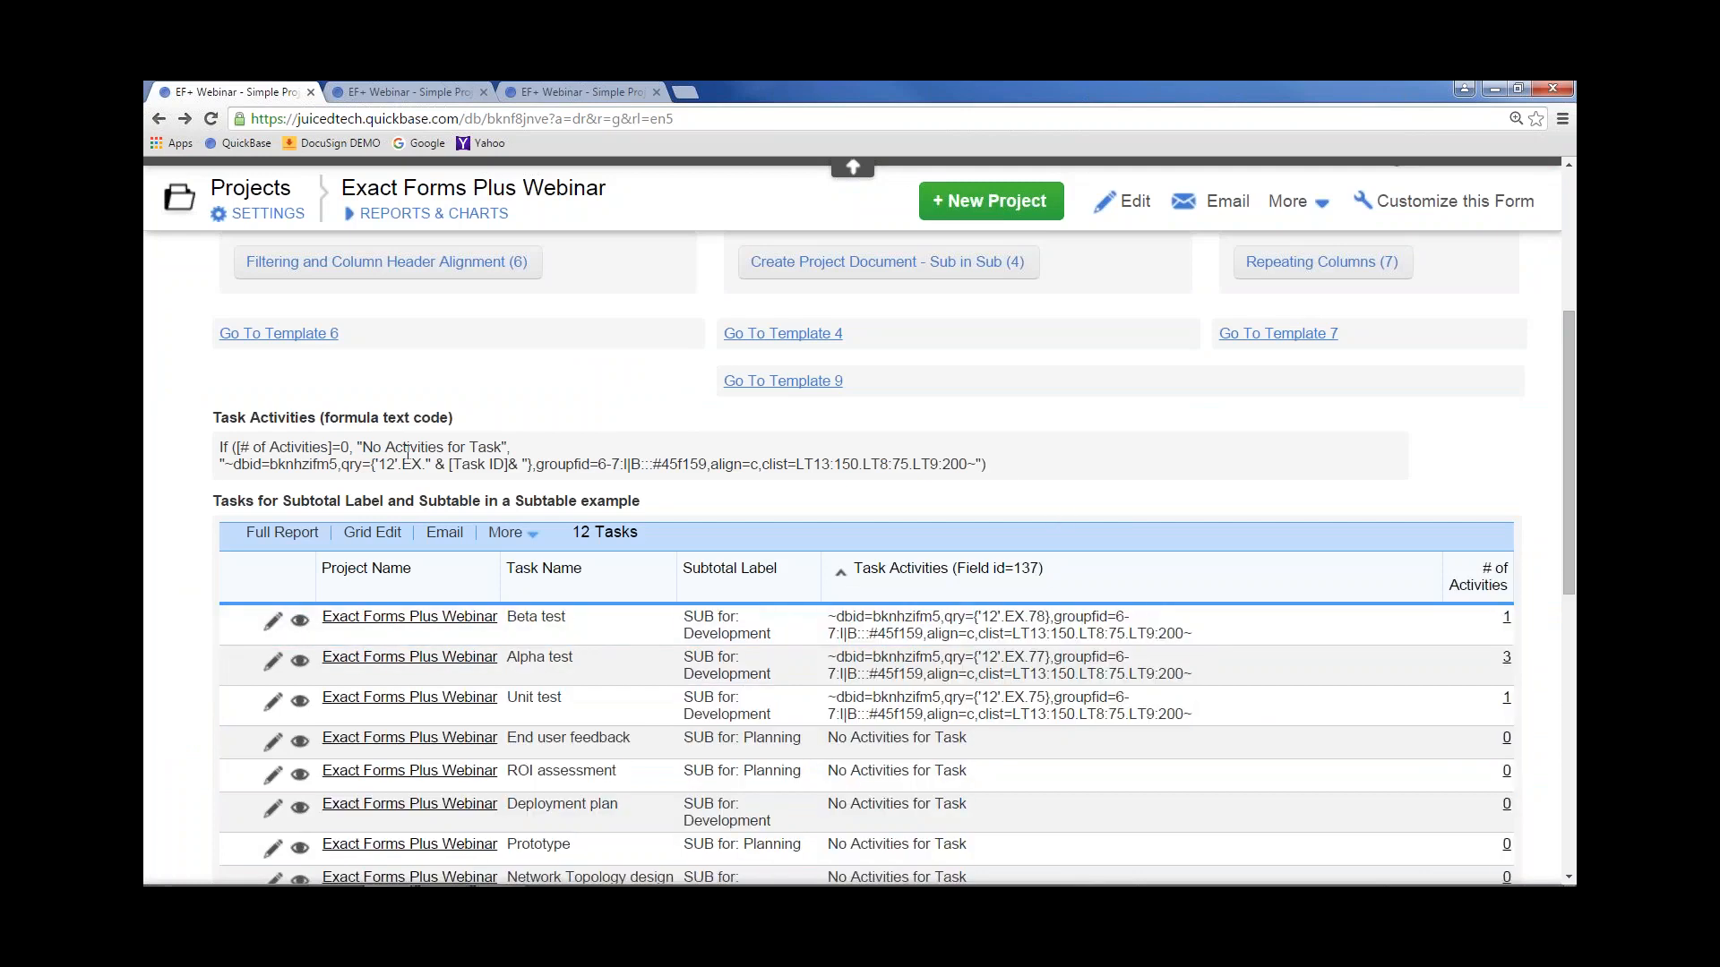
# Highlight the Task Activities formula and its parts: dbid, the table ID, the Task ID query and the "No Activities for Task" text
pyautogui.moveTo(992, 466); pyautogui.dragTo(217, 442)
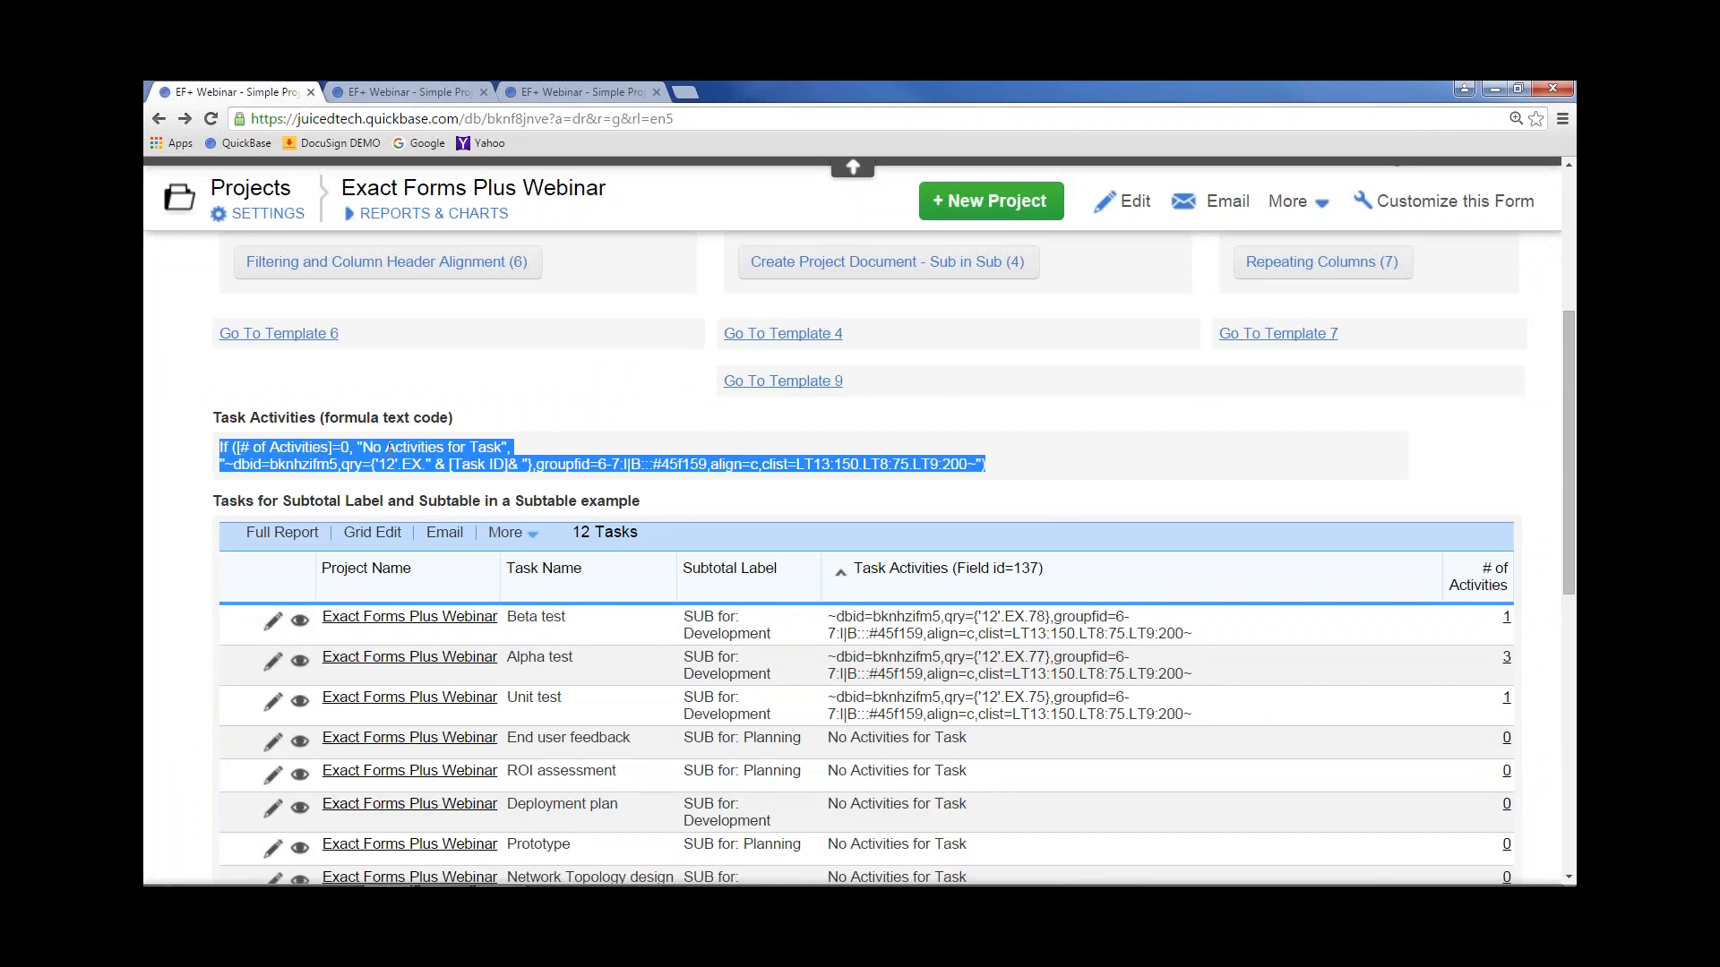
pyautogui.doubleClick(243, 464)
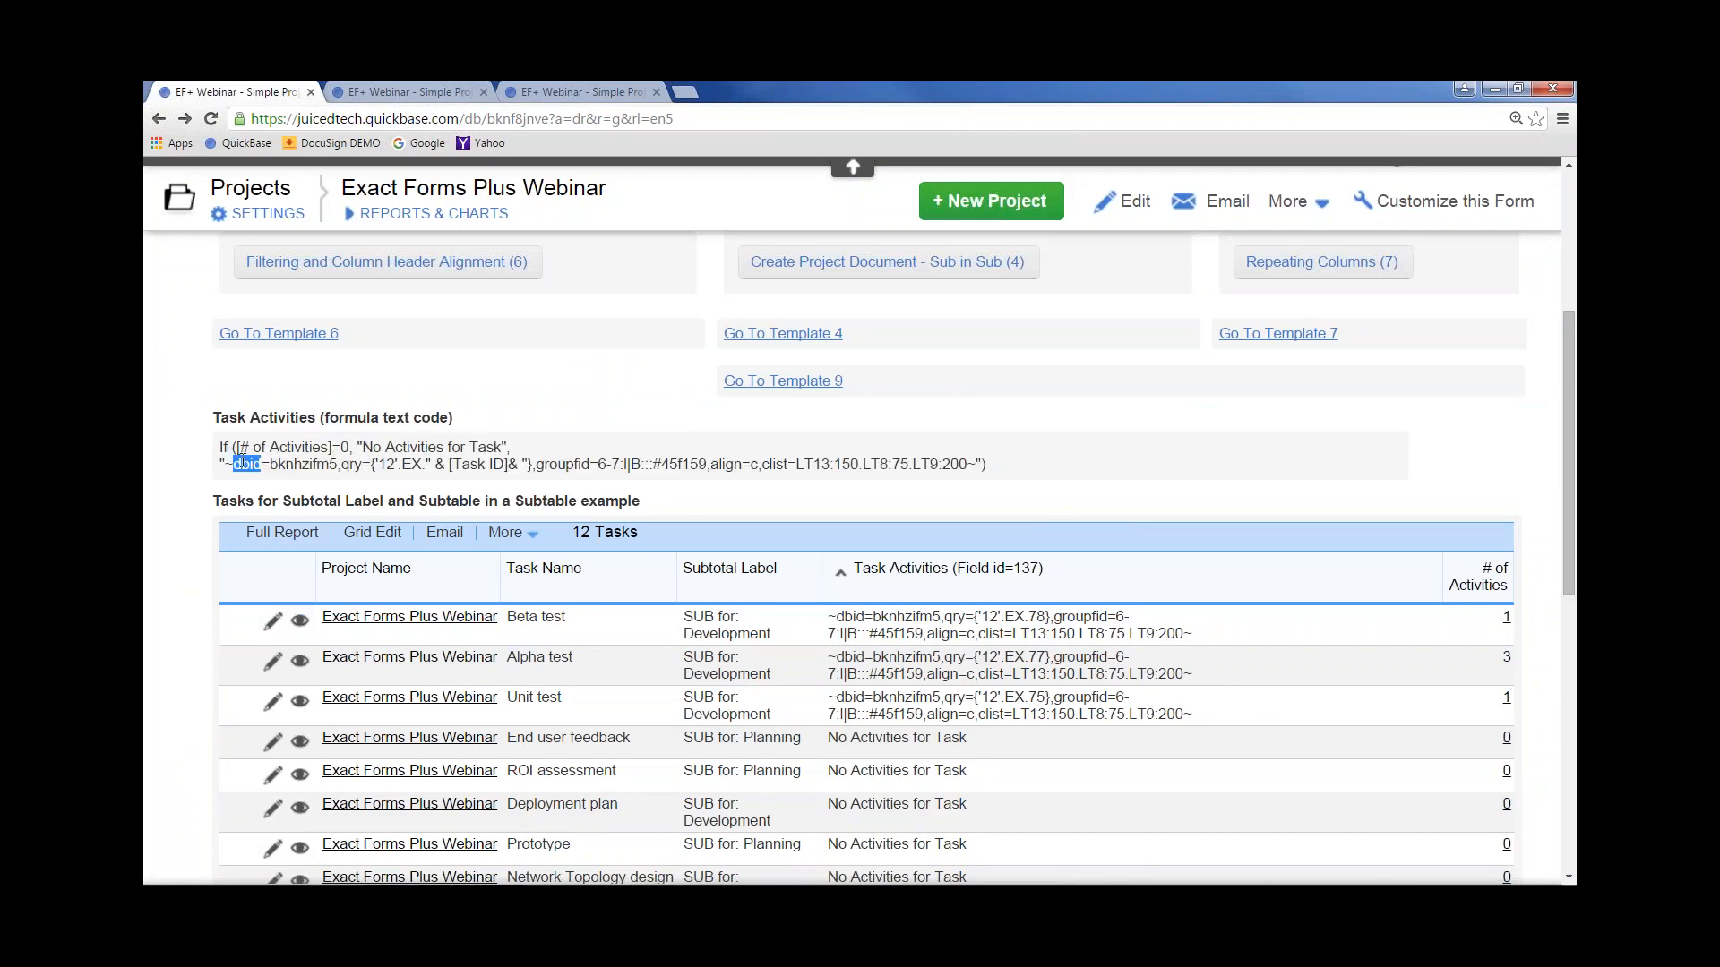
pyautogui.doubleClick(291, 464)
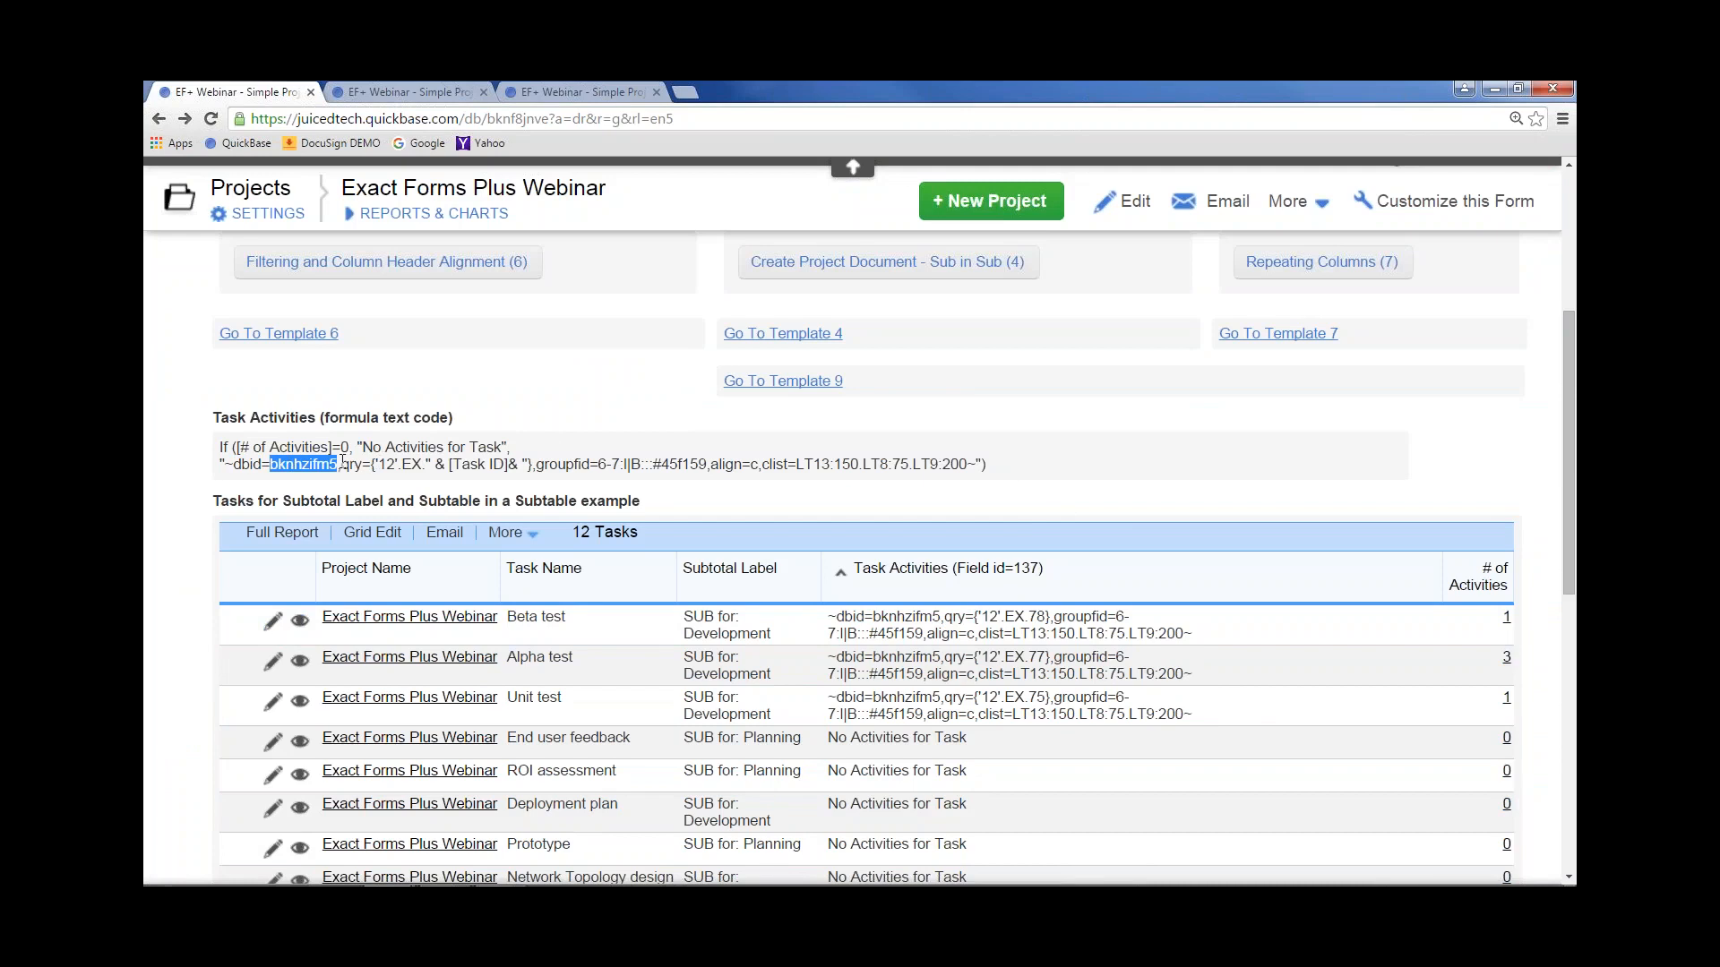
pyautogui.moveTo(341, 464); pyautogui.dragTo(535, 470)
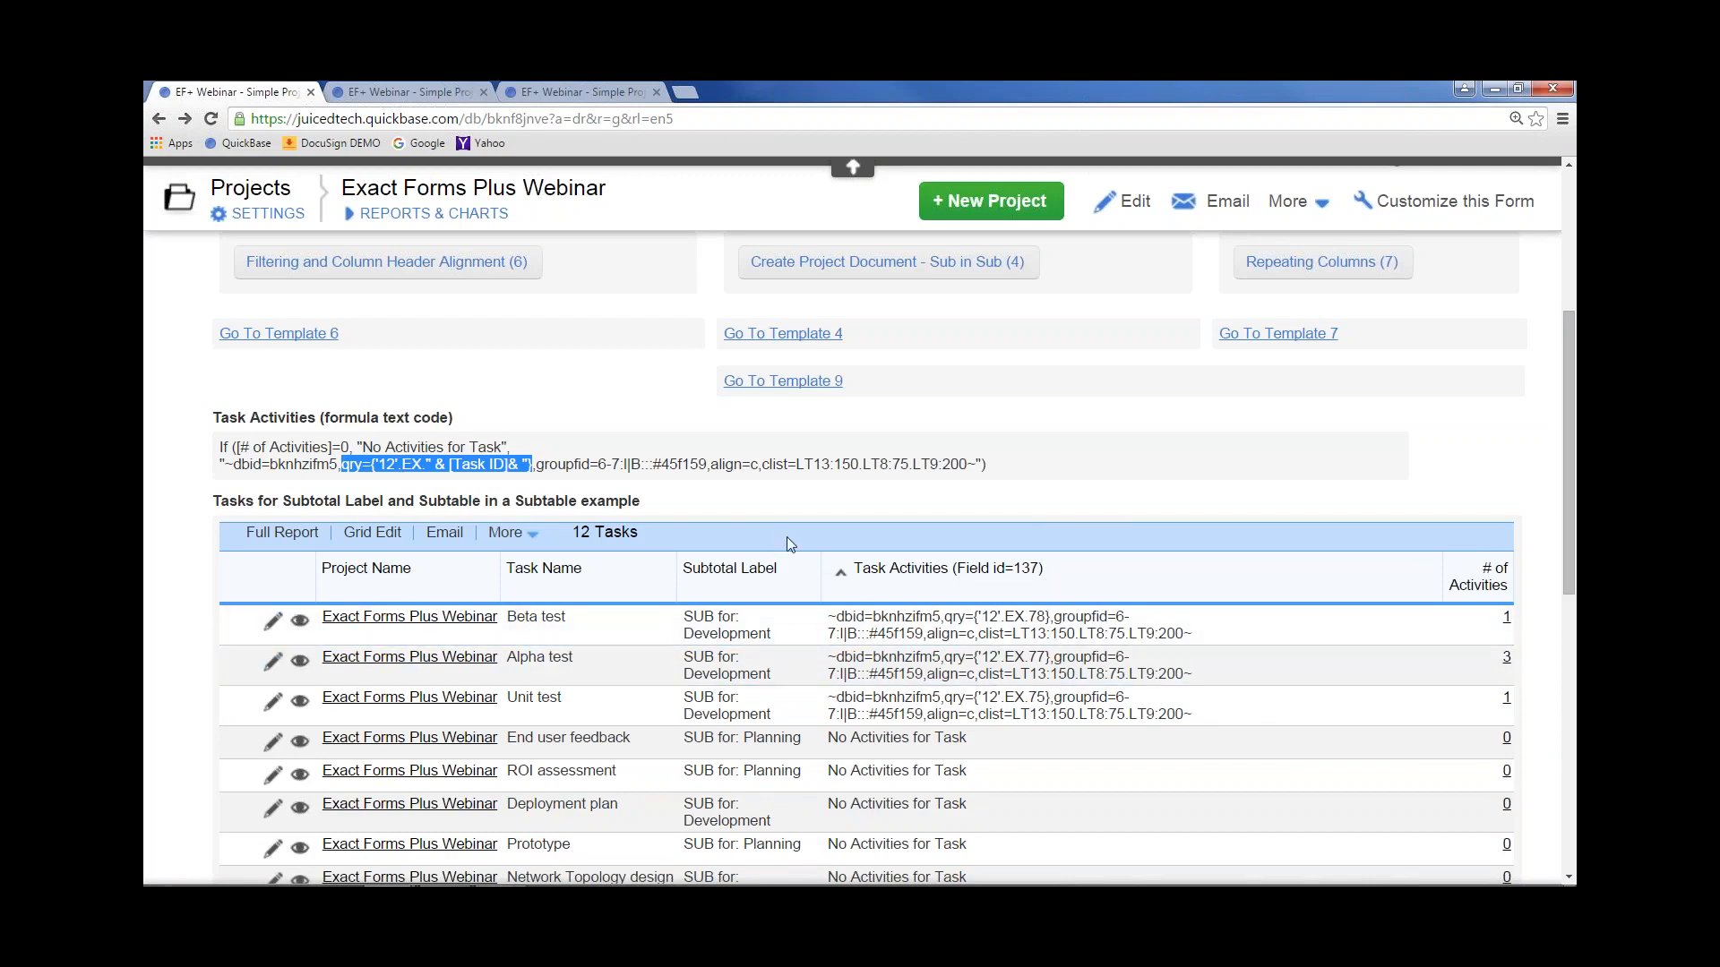
pyautogui.click(422, 447)
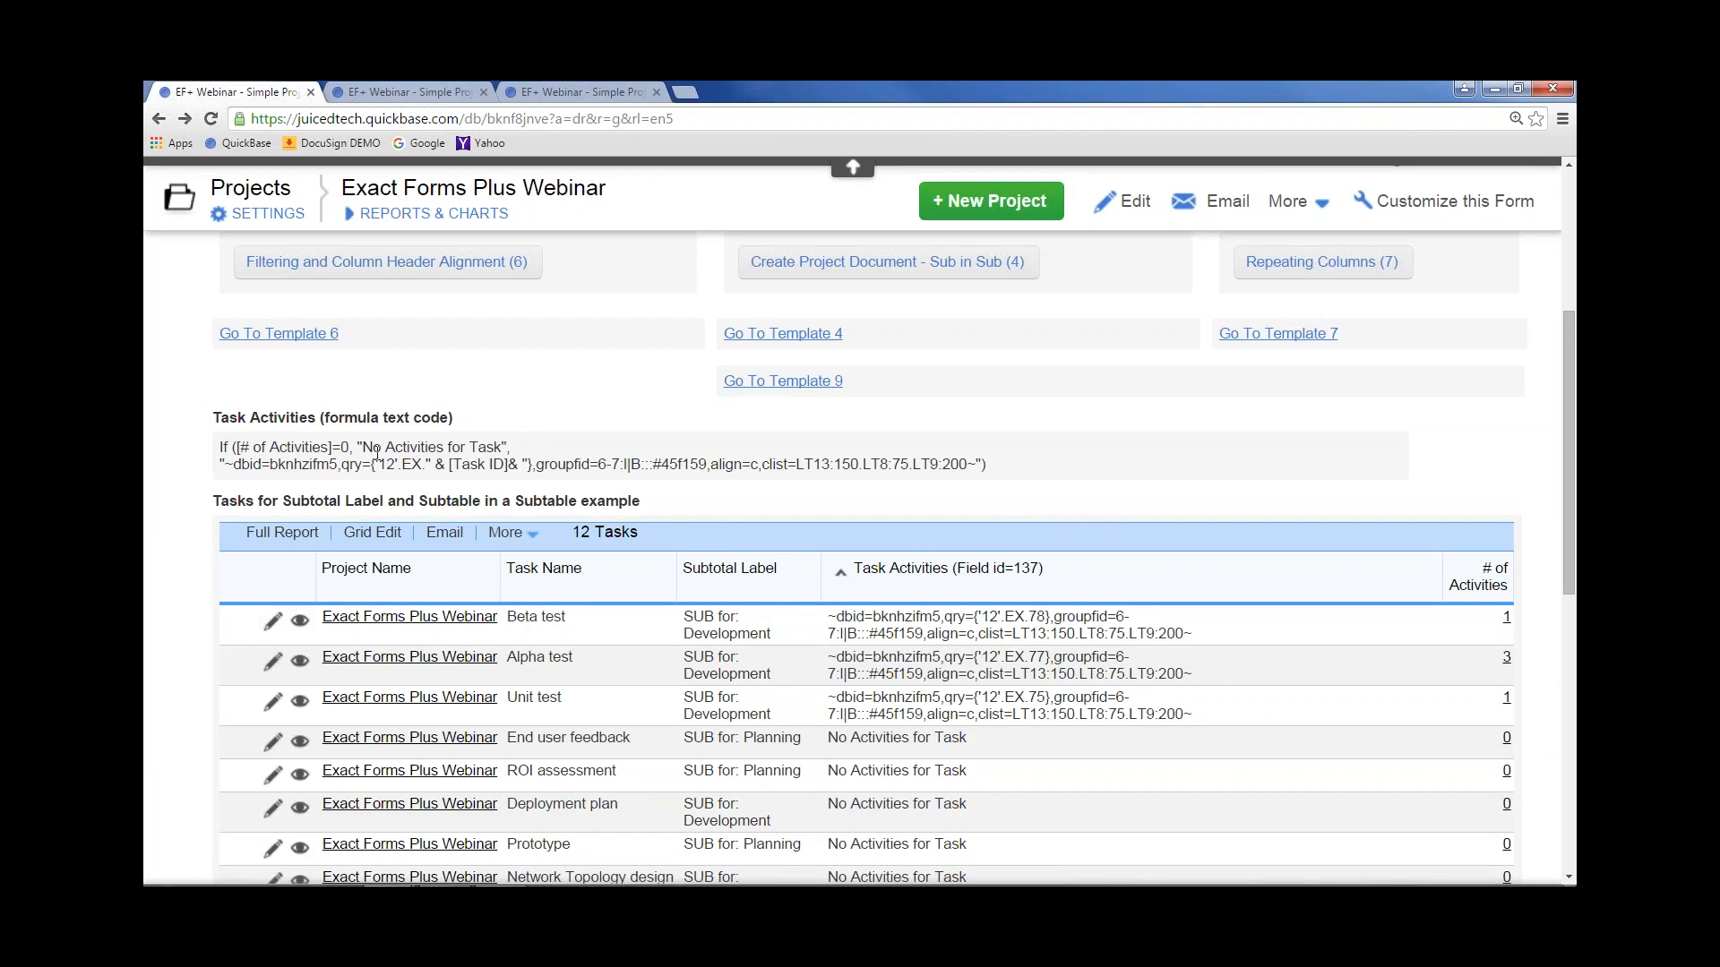
pyautogui.moveTo(368, 447); pyautogui.dragTo(502, 449)
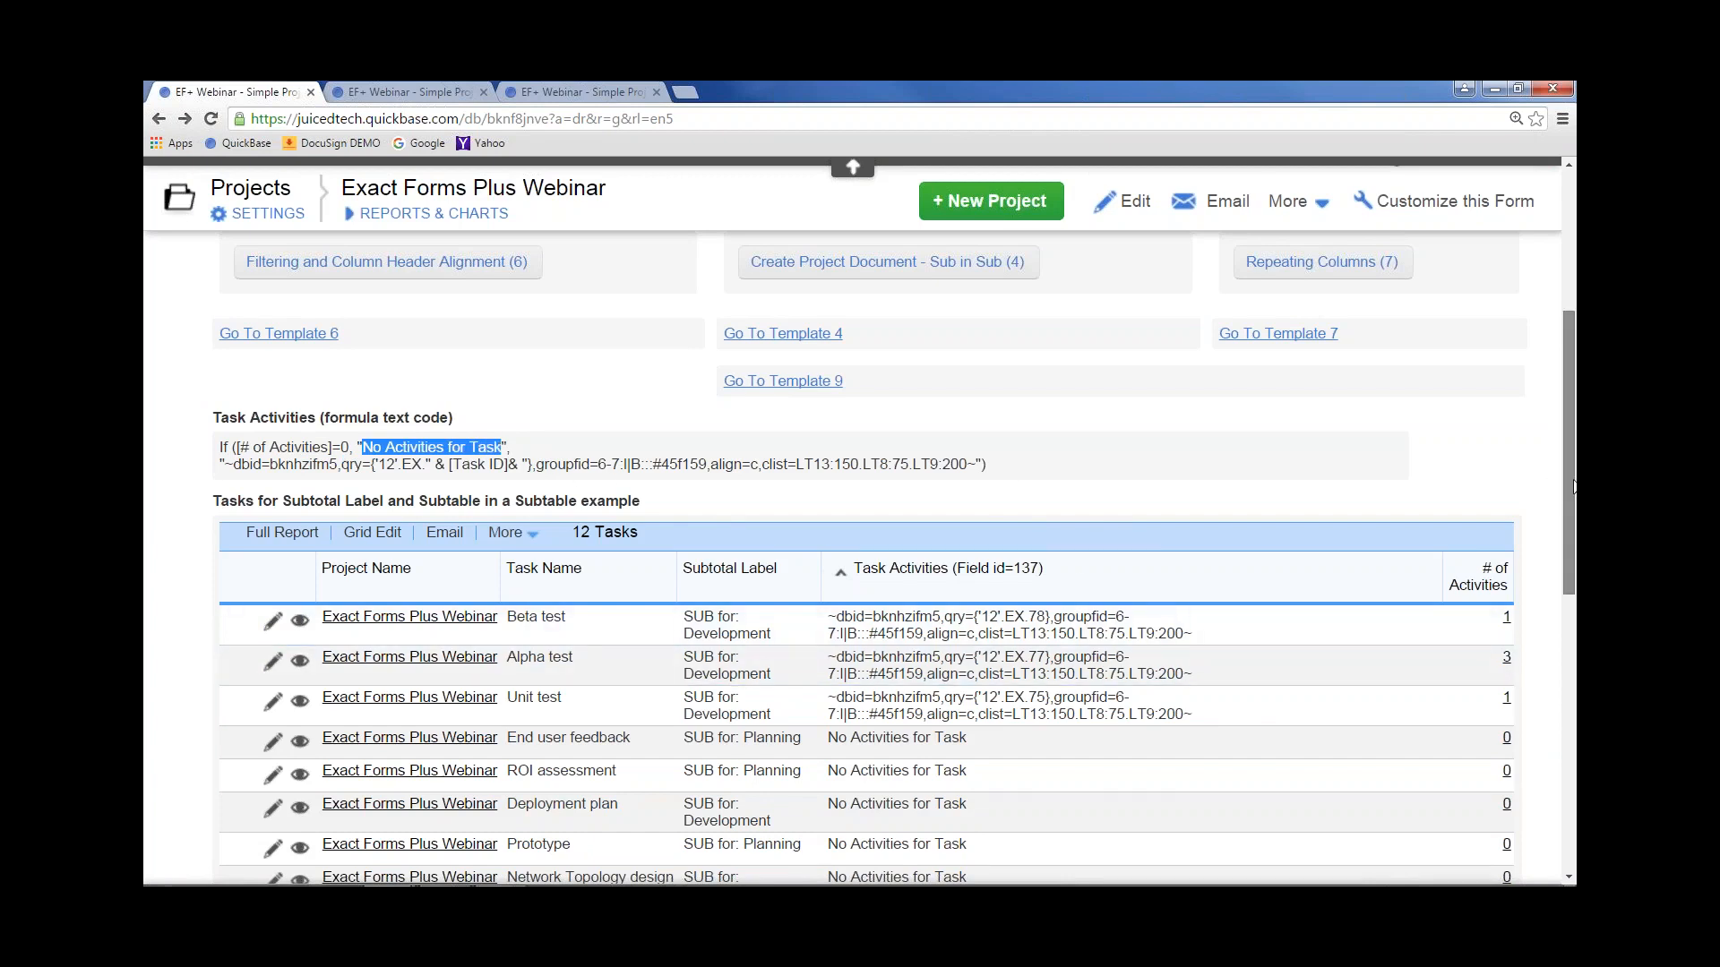
# Zoom the project page out, generate the Repeating Columns (7) document and close the two leftover QuickBase template pages
pyautogui.scroll(3, 1574, 485)
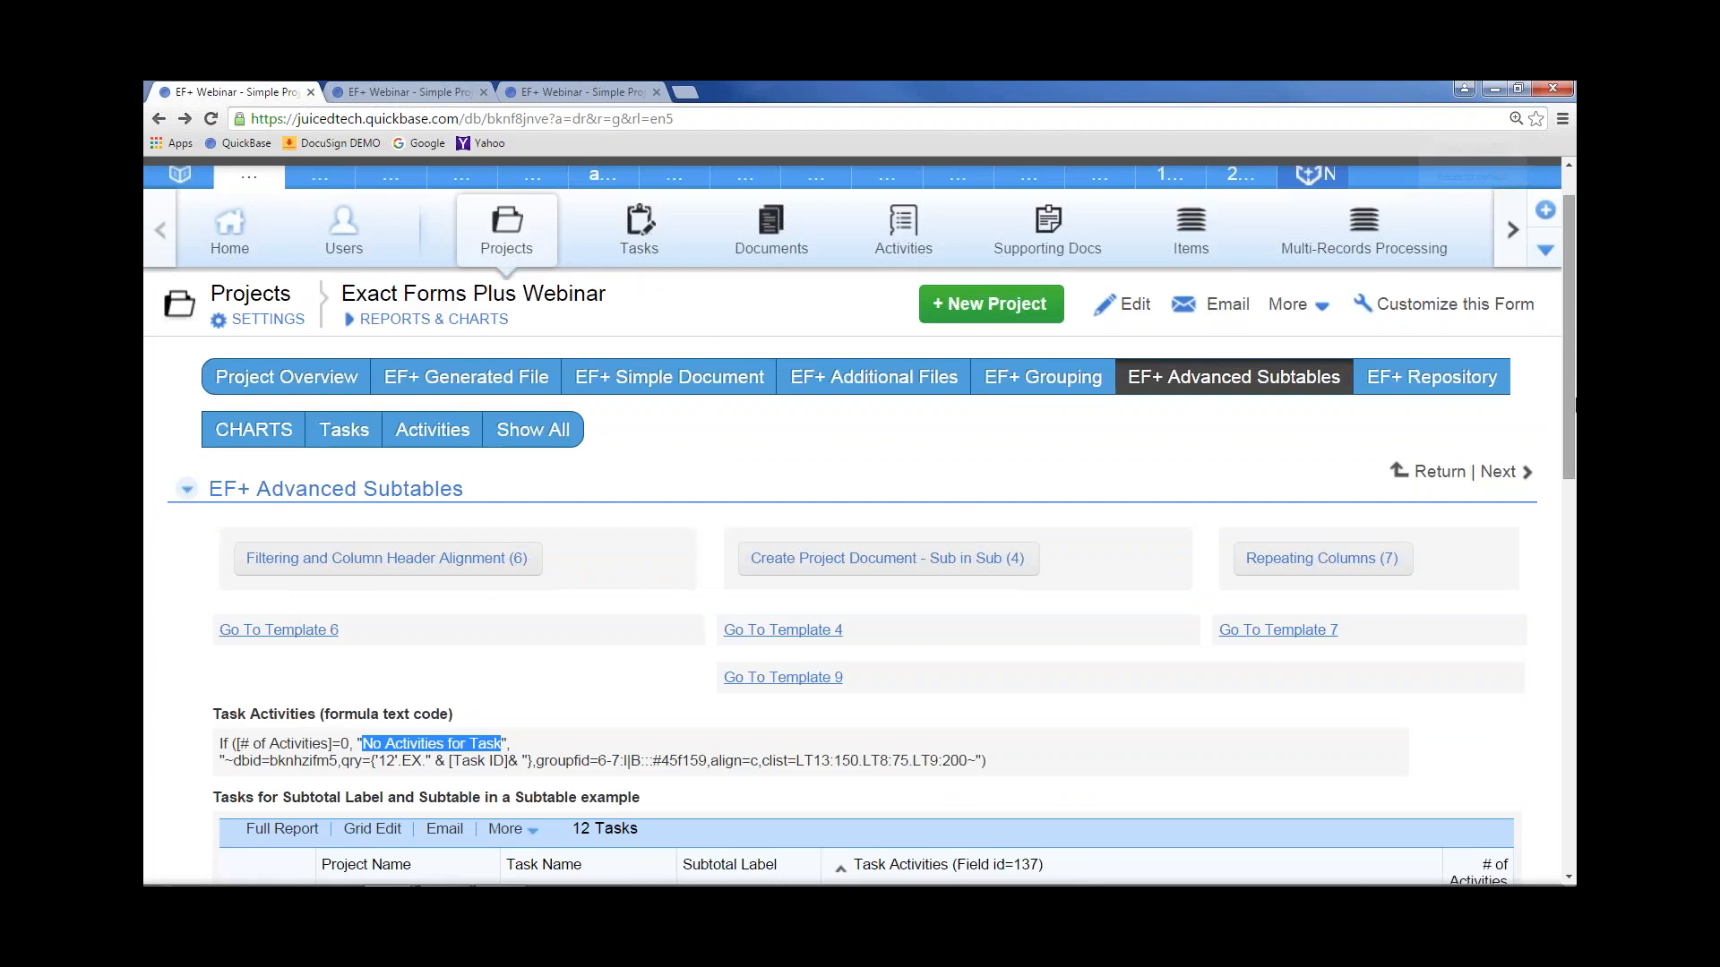
pyautogui.hotkey('ctrl', '-')
pyautogui.hotkey('ctrl', '-')
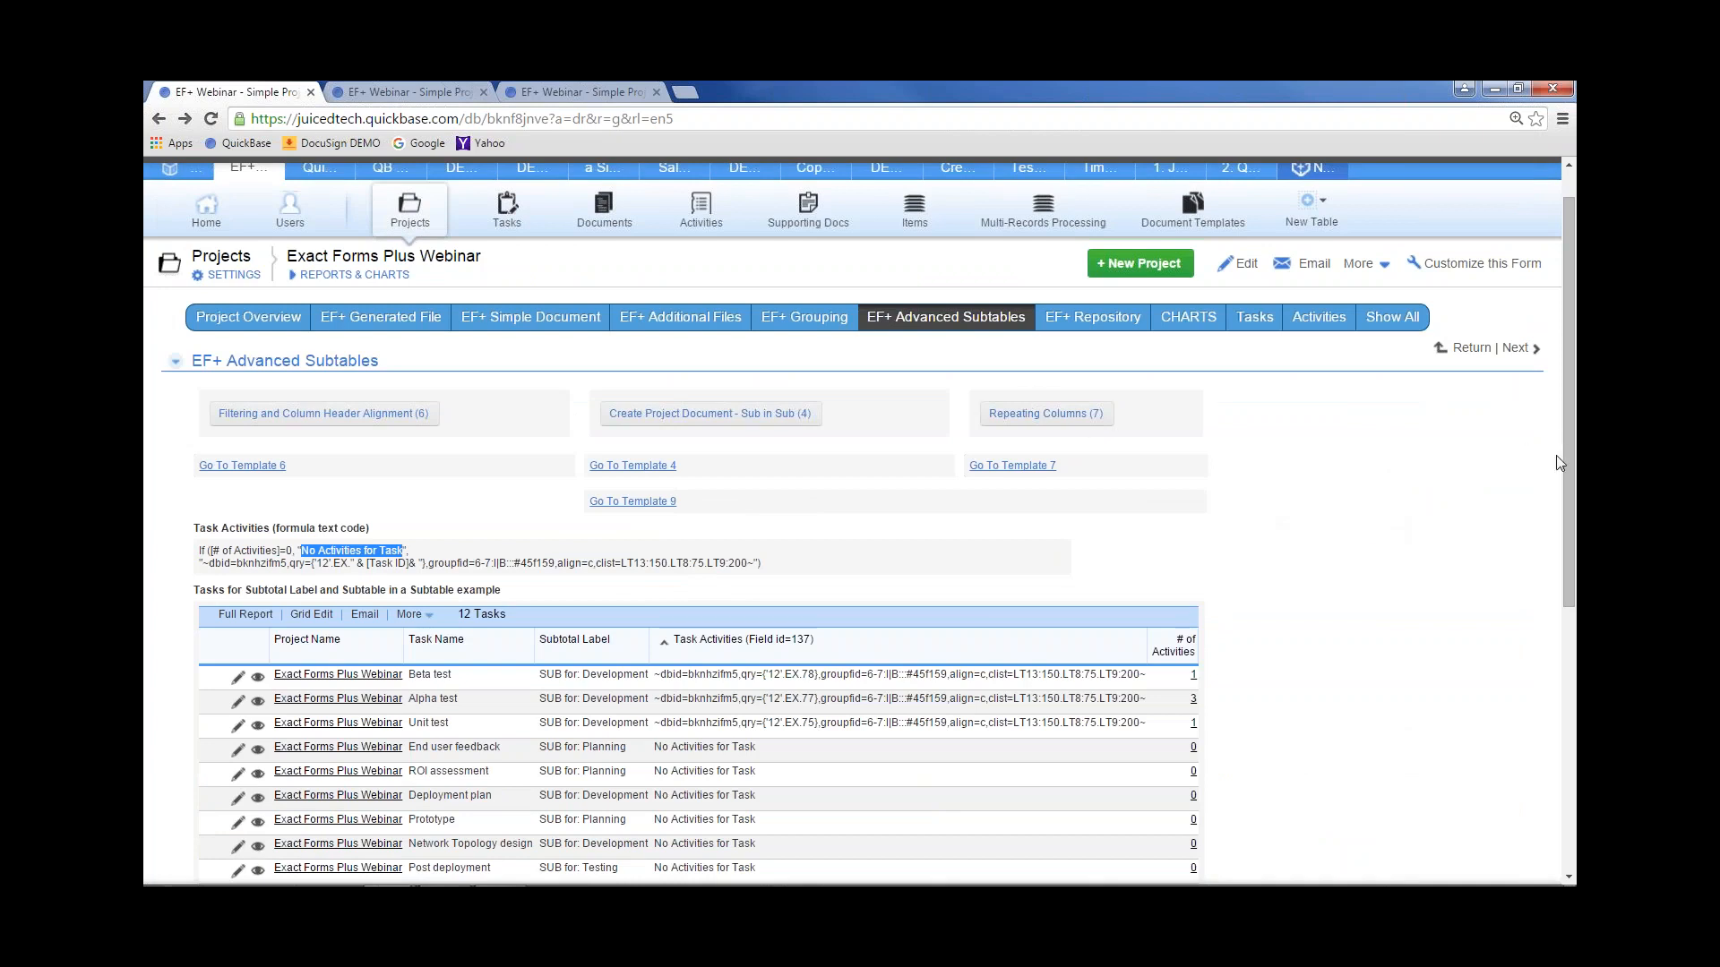
pyautogui.click(1229, 513)
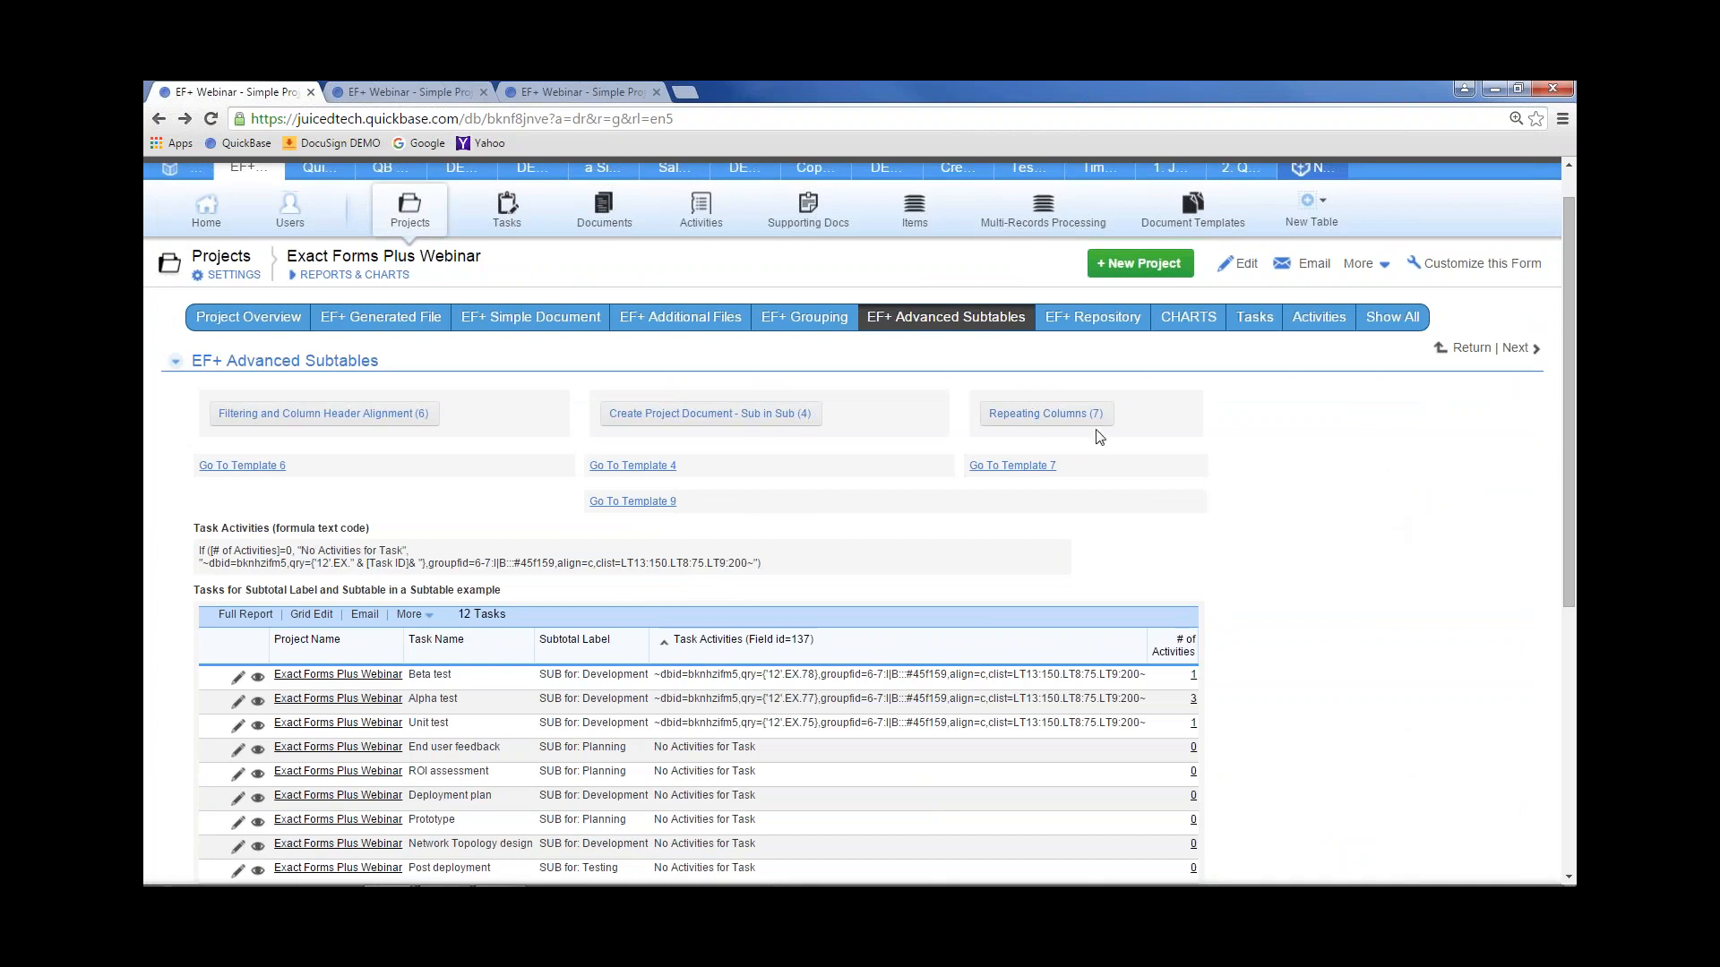
pyautogui.click(1039, 415)
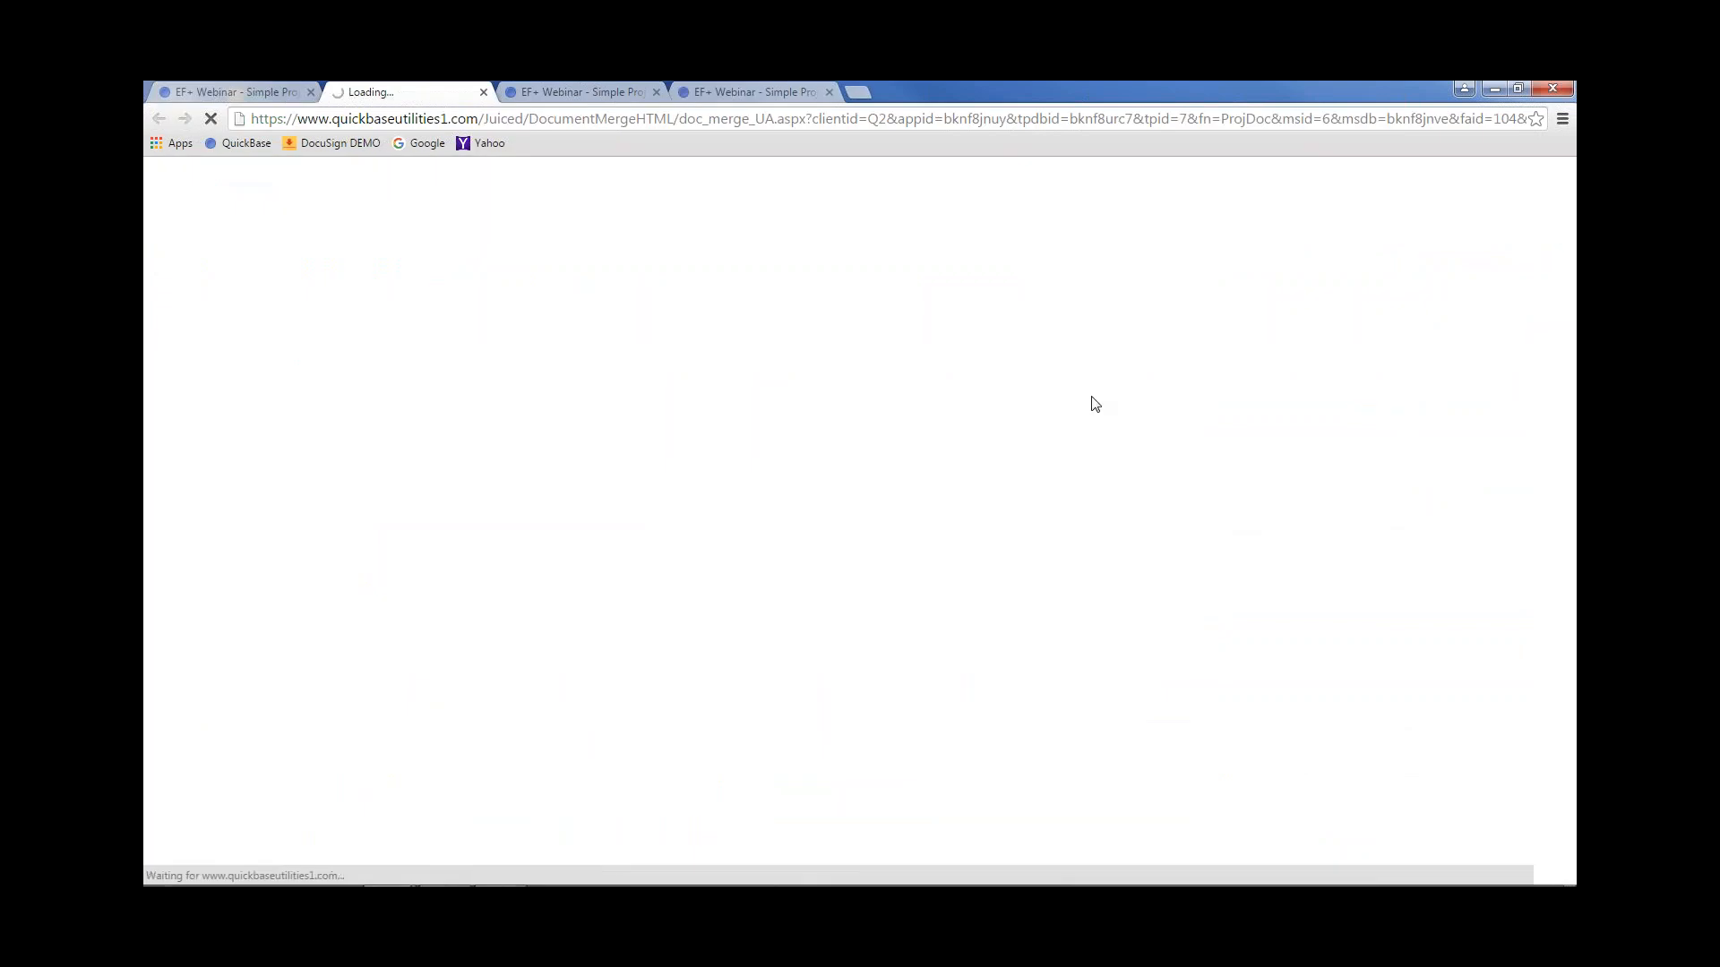
pyautogui.click(657, 91)
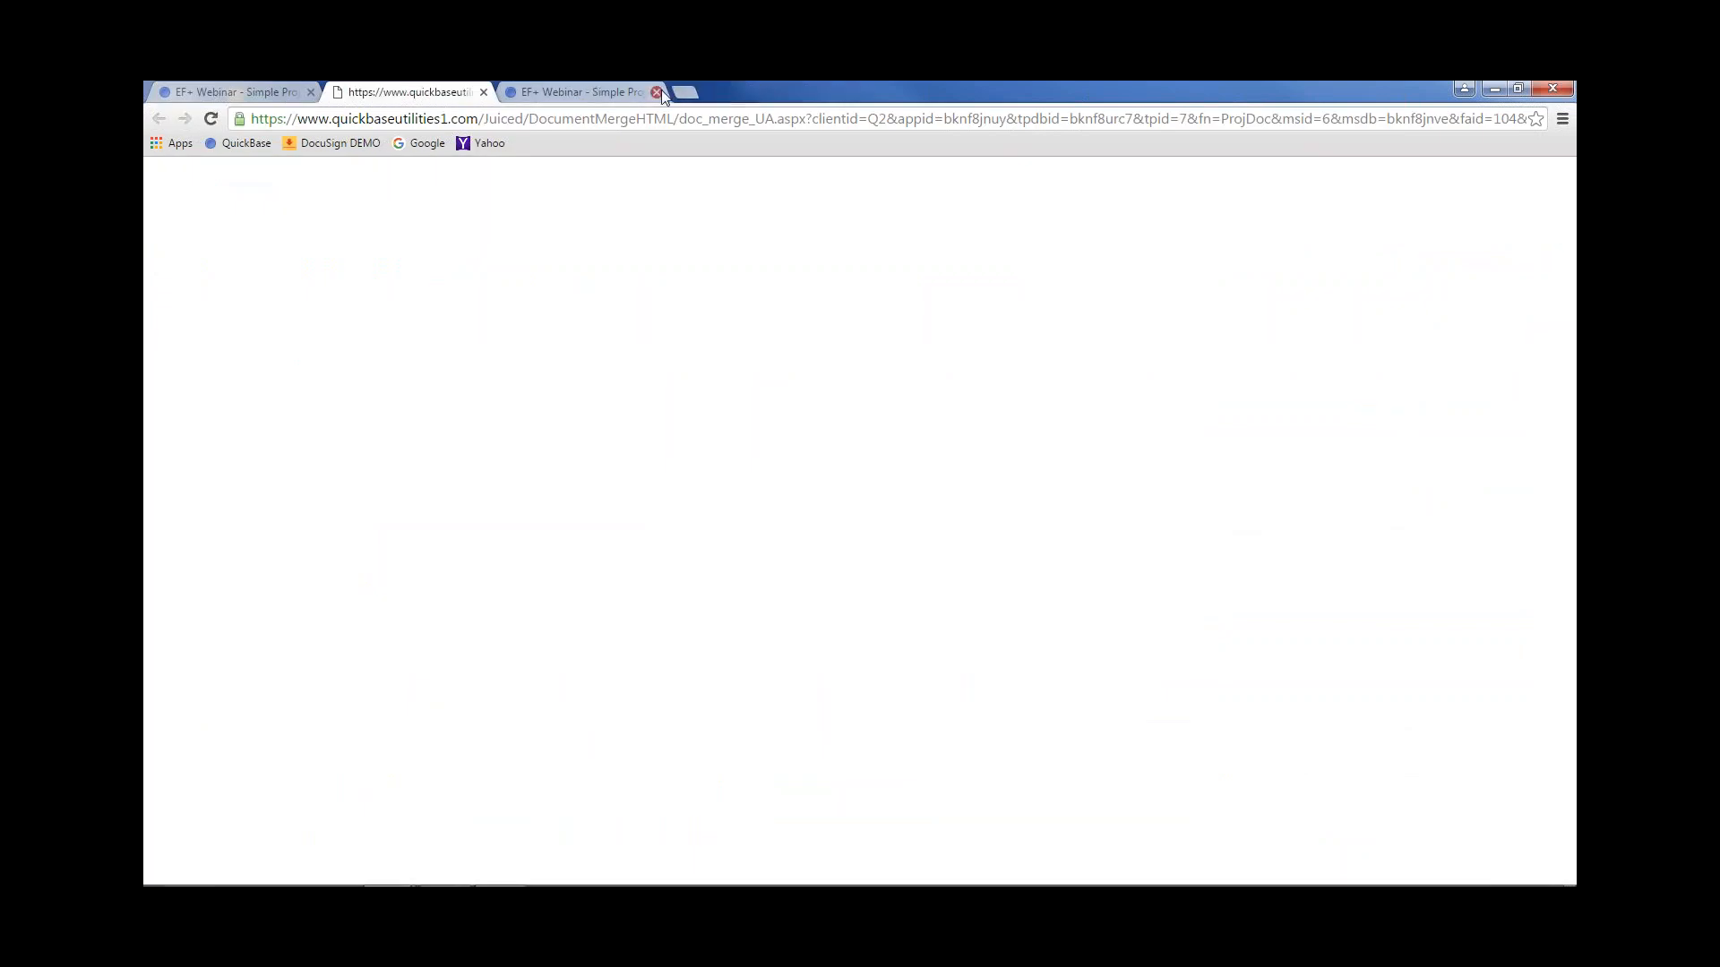
pyautogui.click(657, 92)
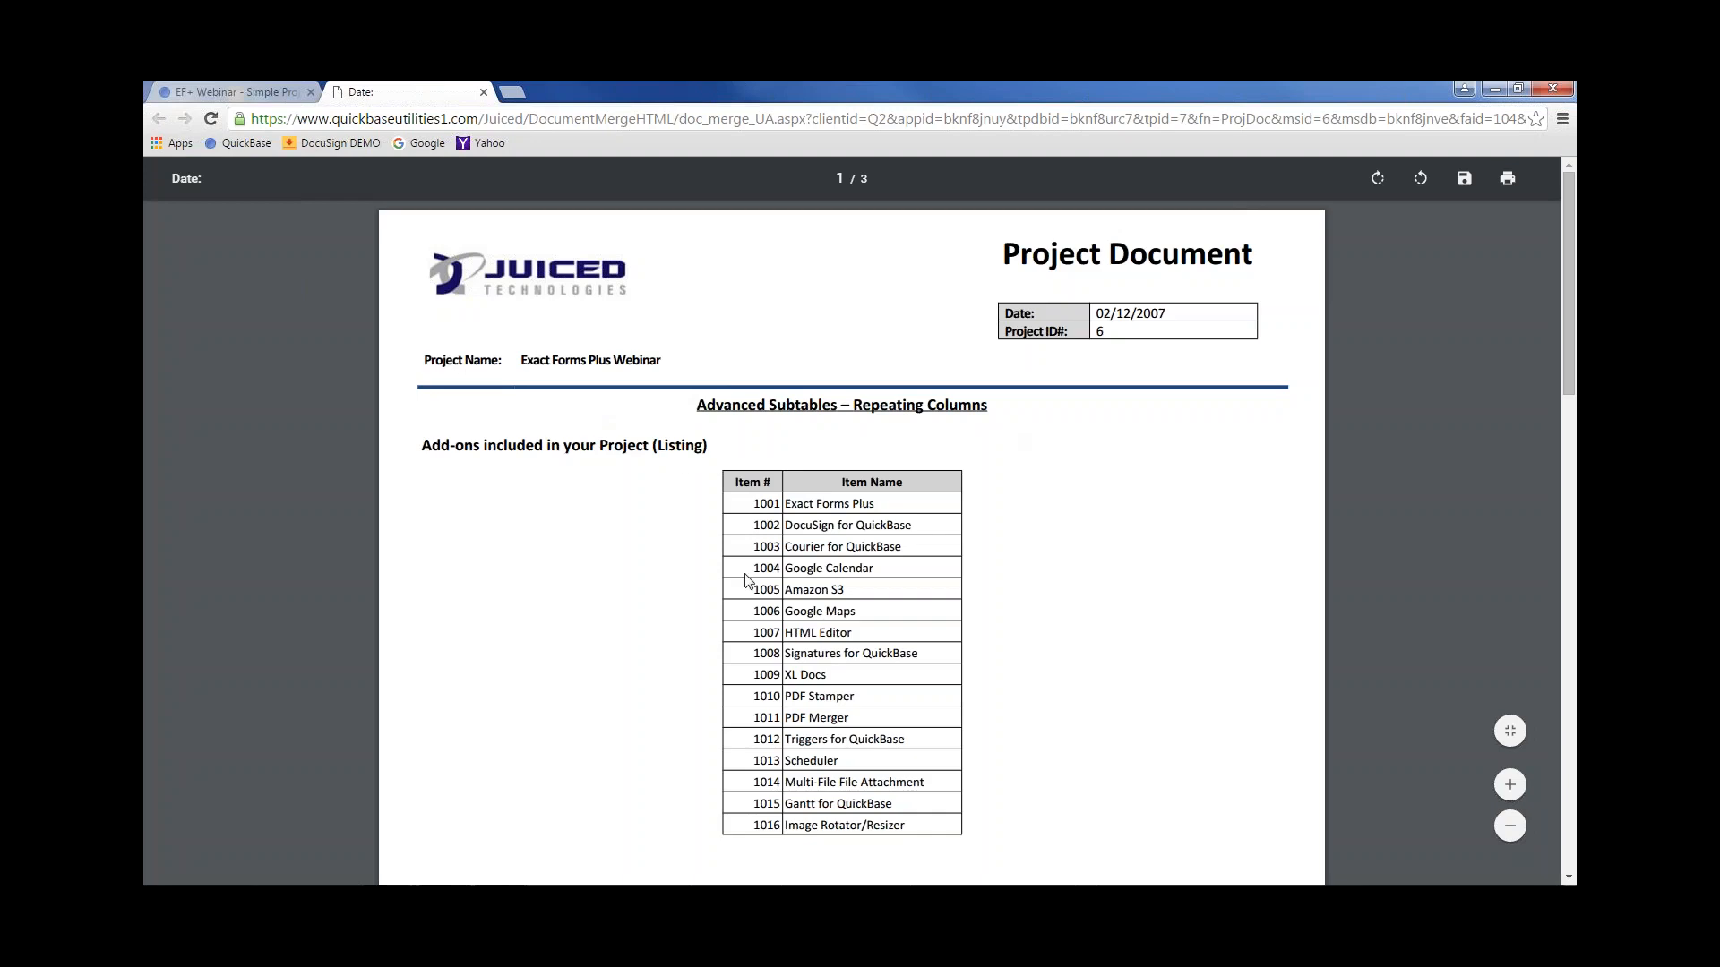
# Examine the document's add-on listing and its Repeating Columns table, highlighting the first item number and the repeated column headers
pyautogui.moveTo(1570, 341); pyautogui.dragTo(1569, 368)
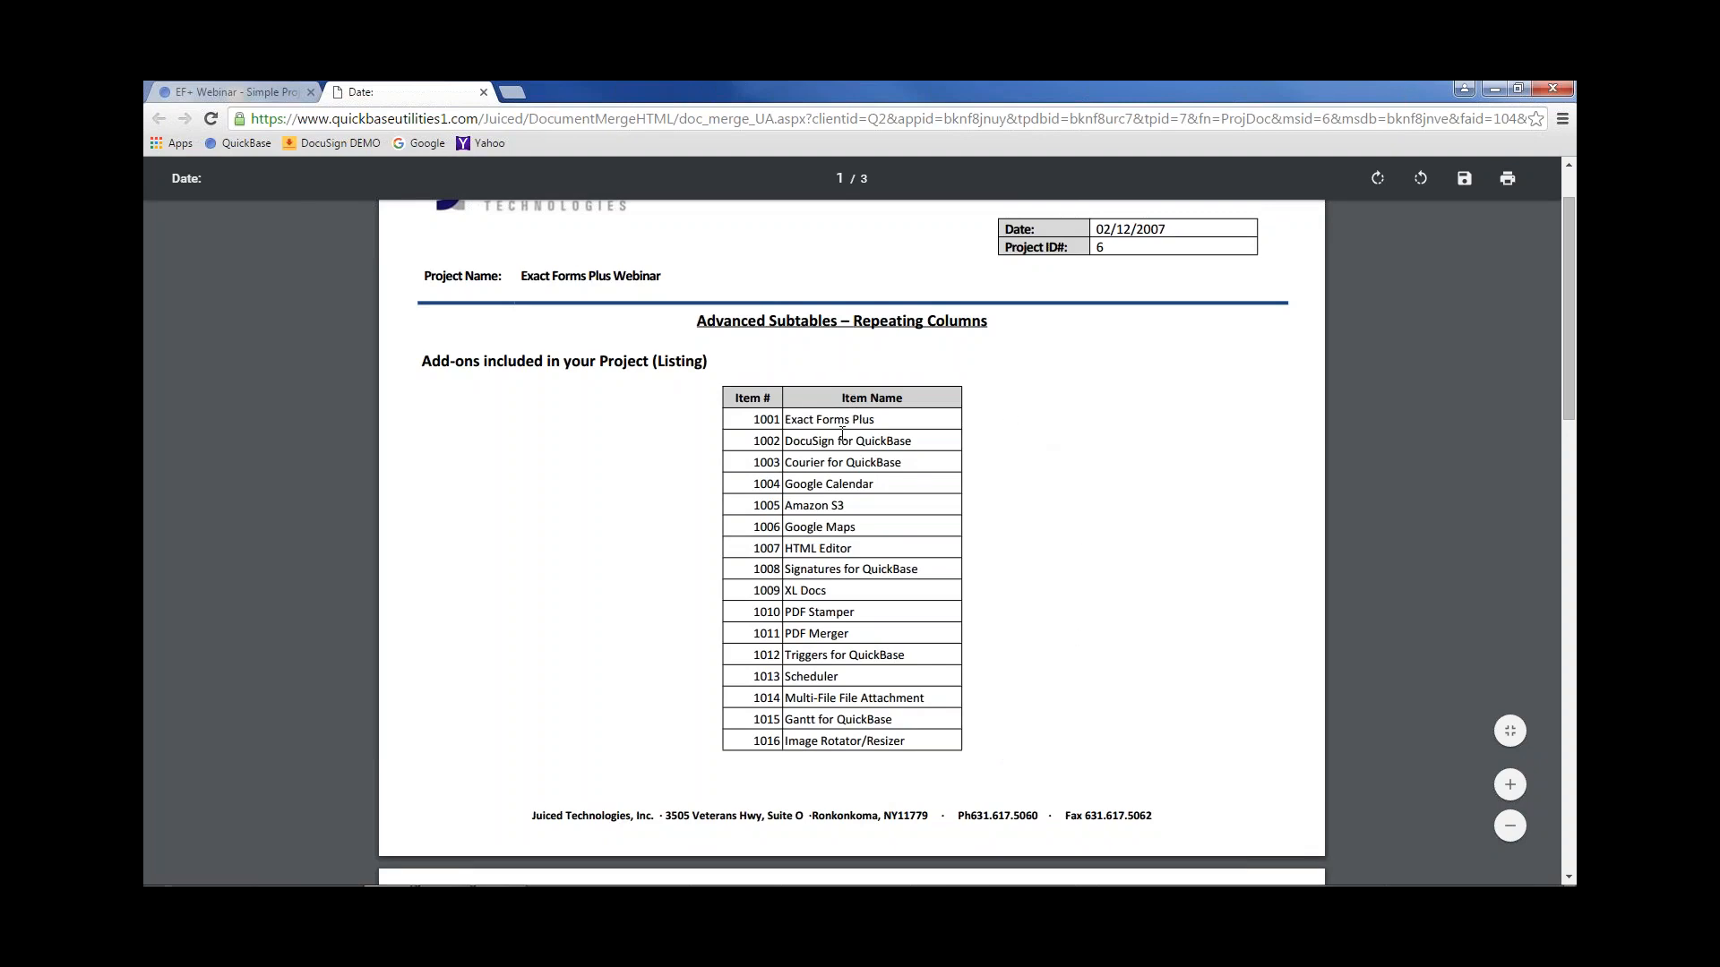
pyautogui.moveTo(1565, 367); pyautogui.dragTo(1548, 584)
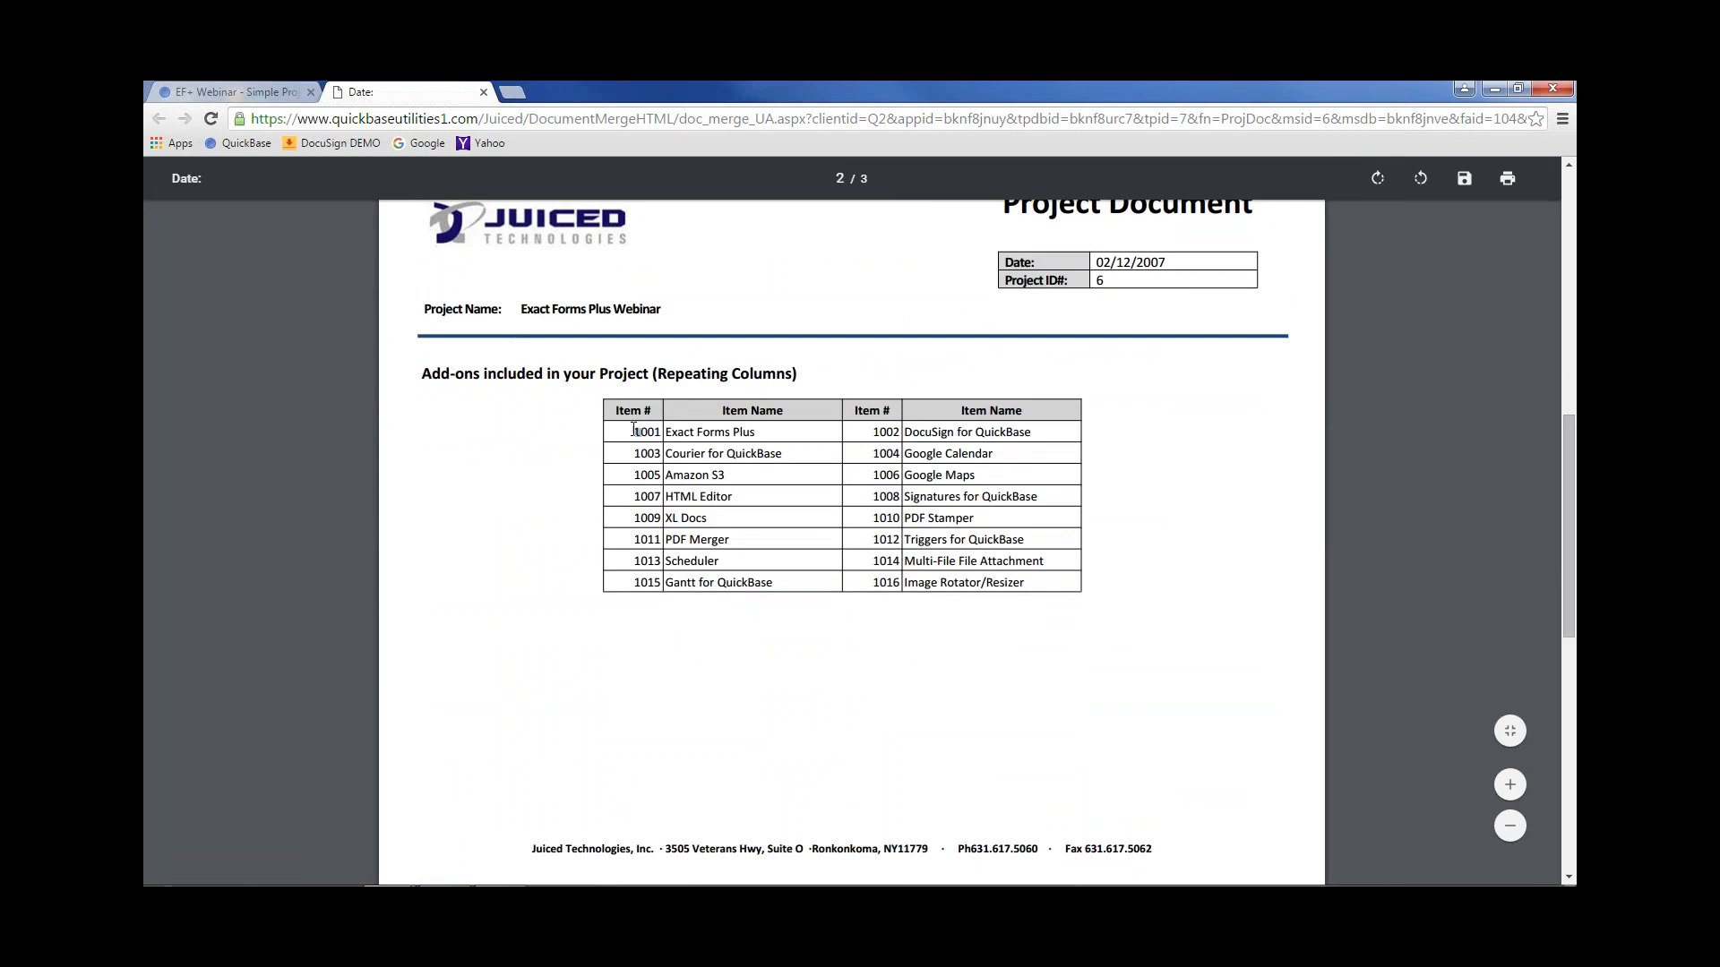
pyautogui.moveTo(633, 430); pyautogui.dragTo(668, 430)
pyautogui.moveTo(1566, 567)
pyautogui.mouseDown()
pyautogui.moveTo(1542, 396)
pyautogui.moveTo(1560, 597)
pyautogui.mouseUp()
pyautogui.scroll(-1, 1541, 396)
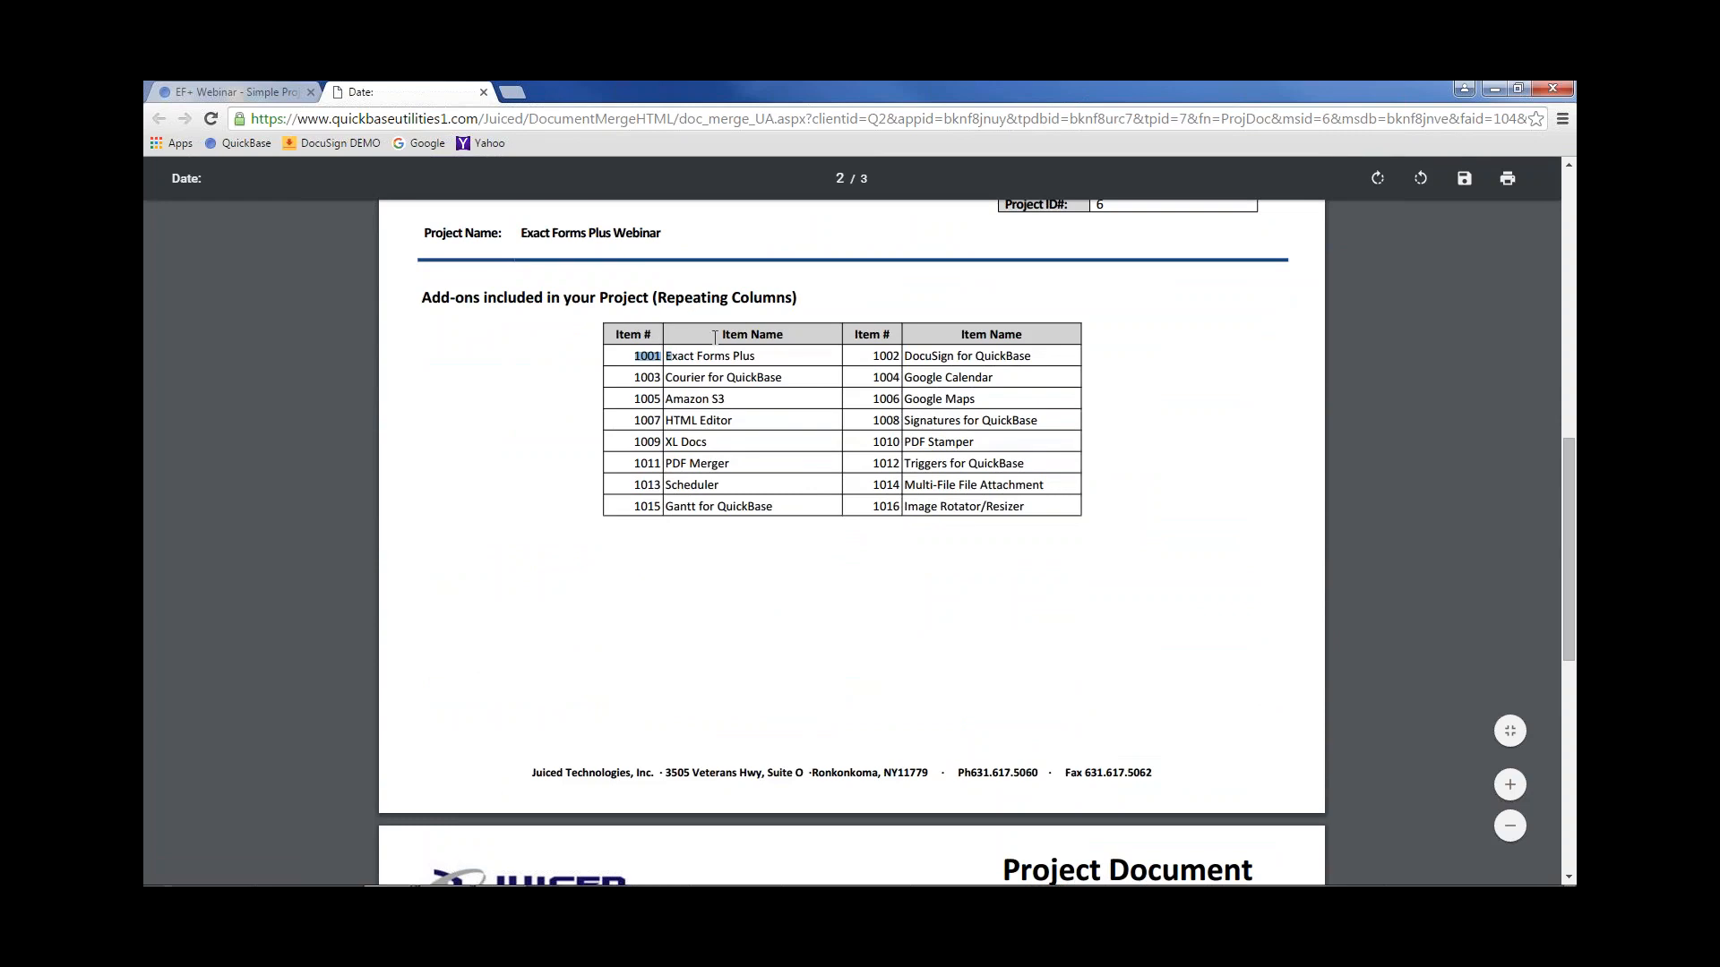
pyautogui.moveTo(641, 325); pyautogui.dragTo(737, 359)
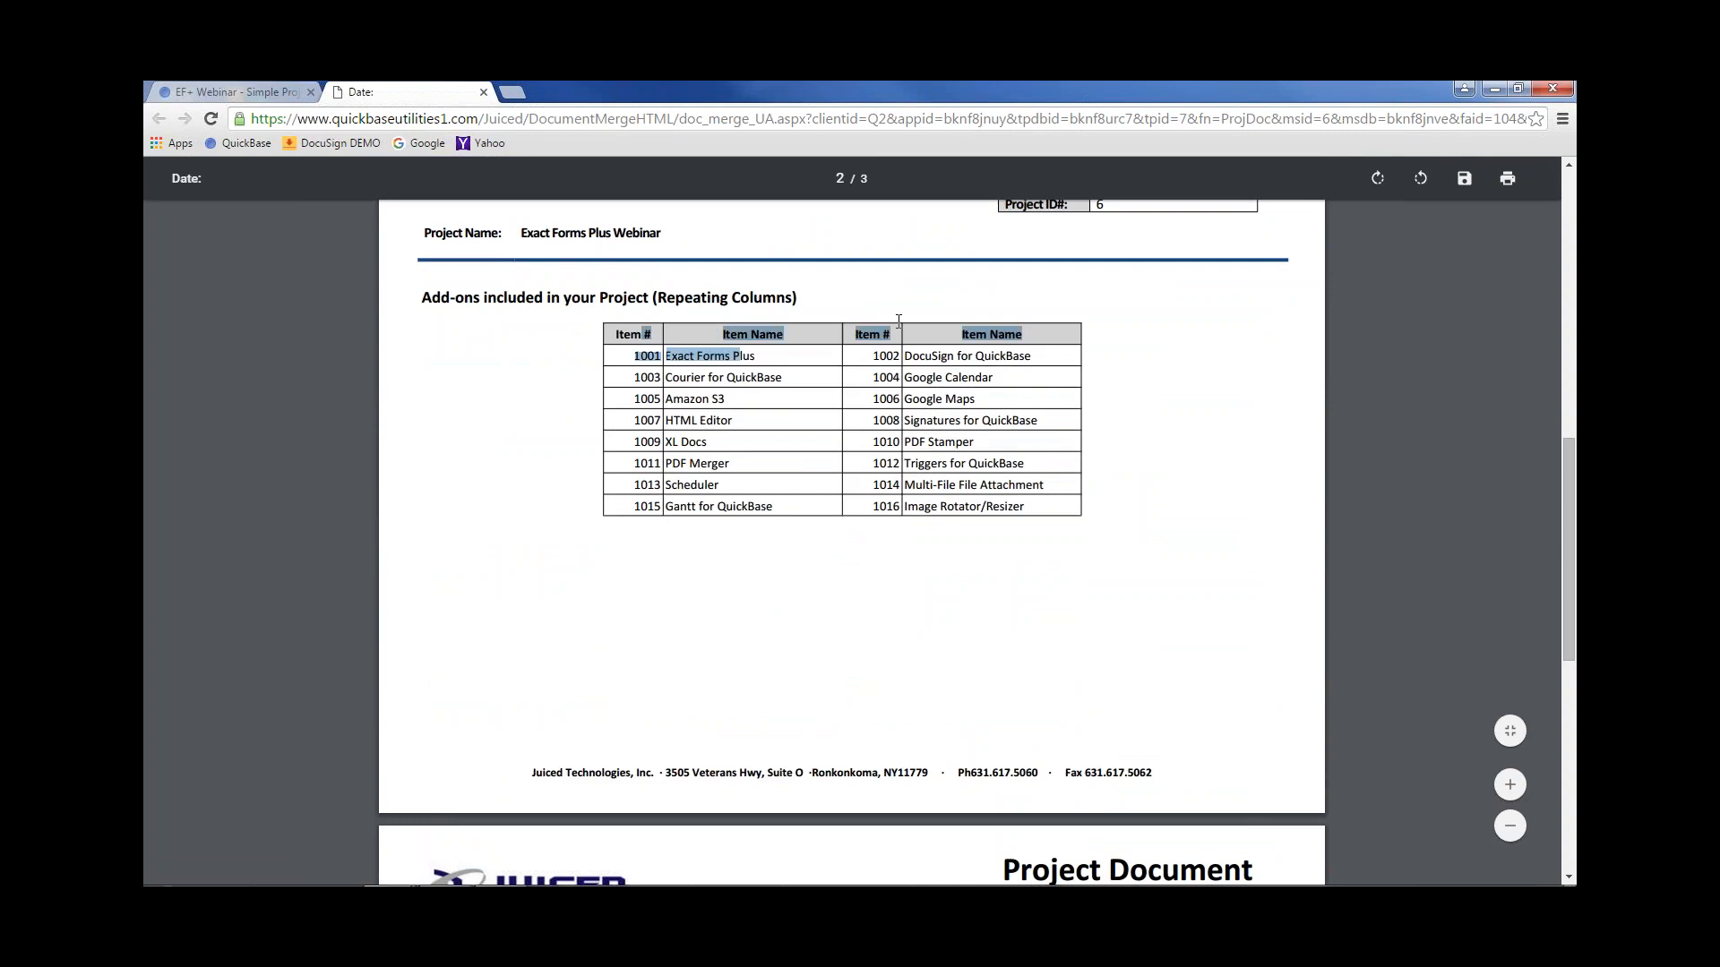
pyautogui.click(725, 311)
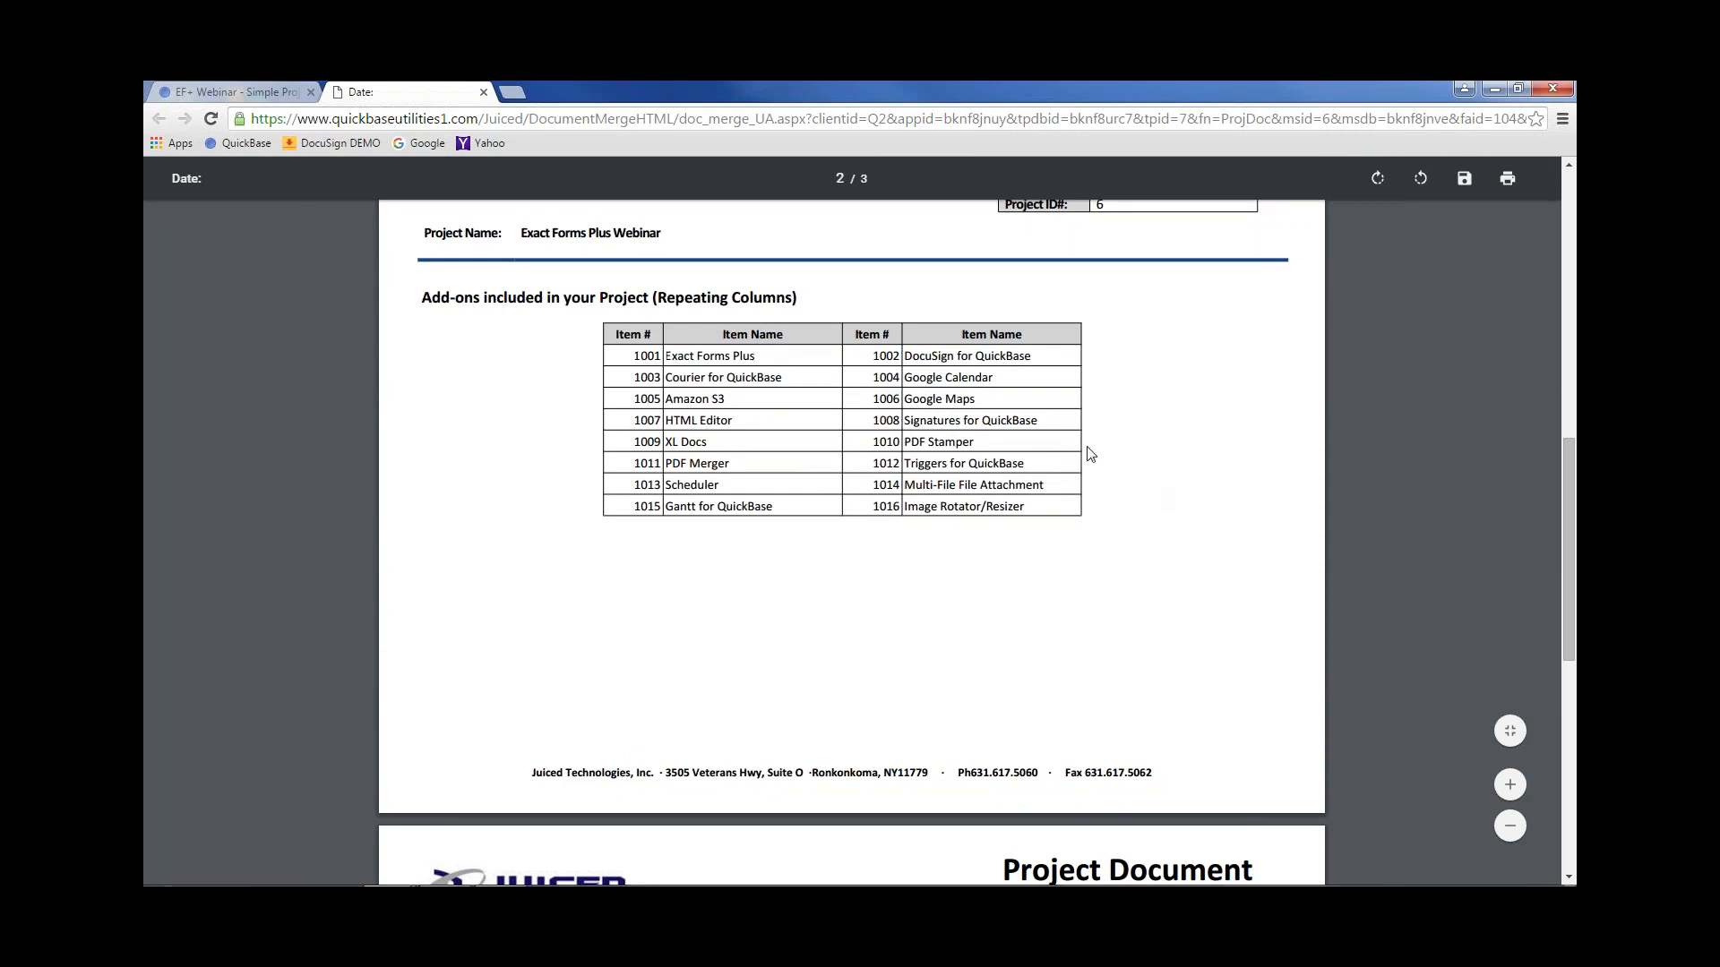
# Examine the "Repeating Columns – No Headers and No Borders" page, highlight its heading text and close the document
pyautogui.scroll(-7, 1131, 440)
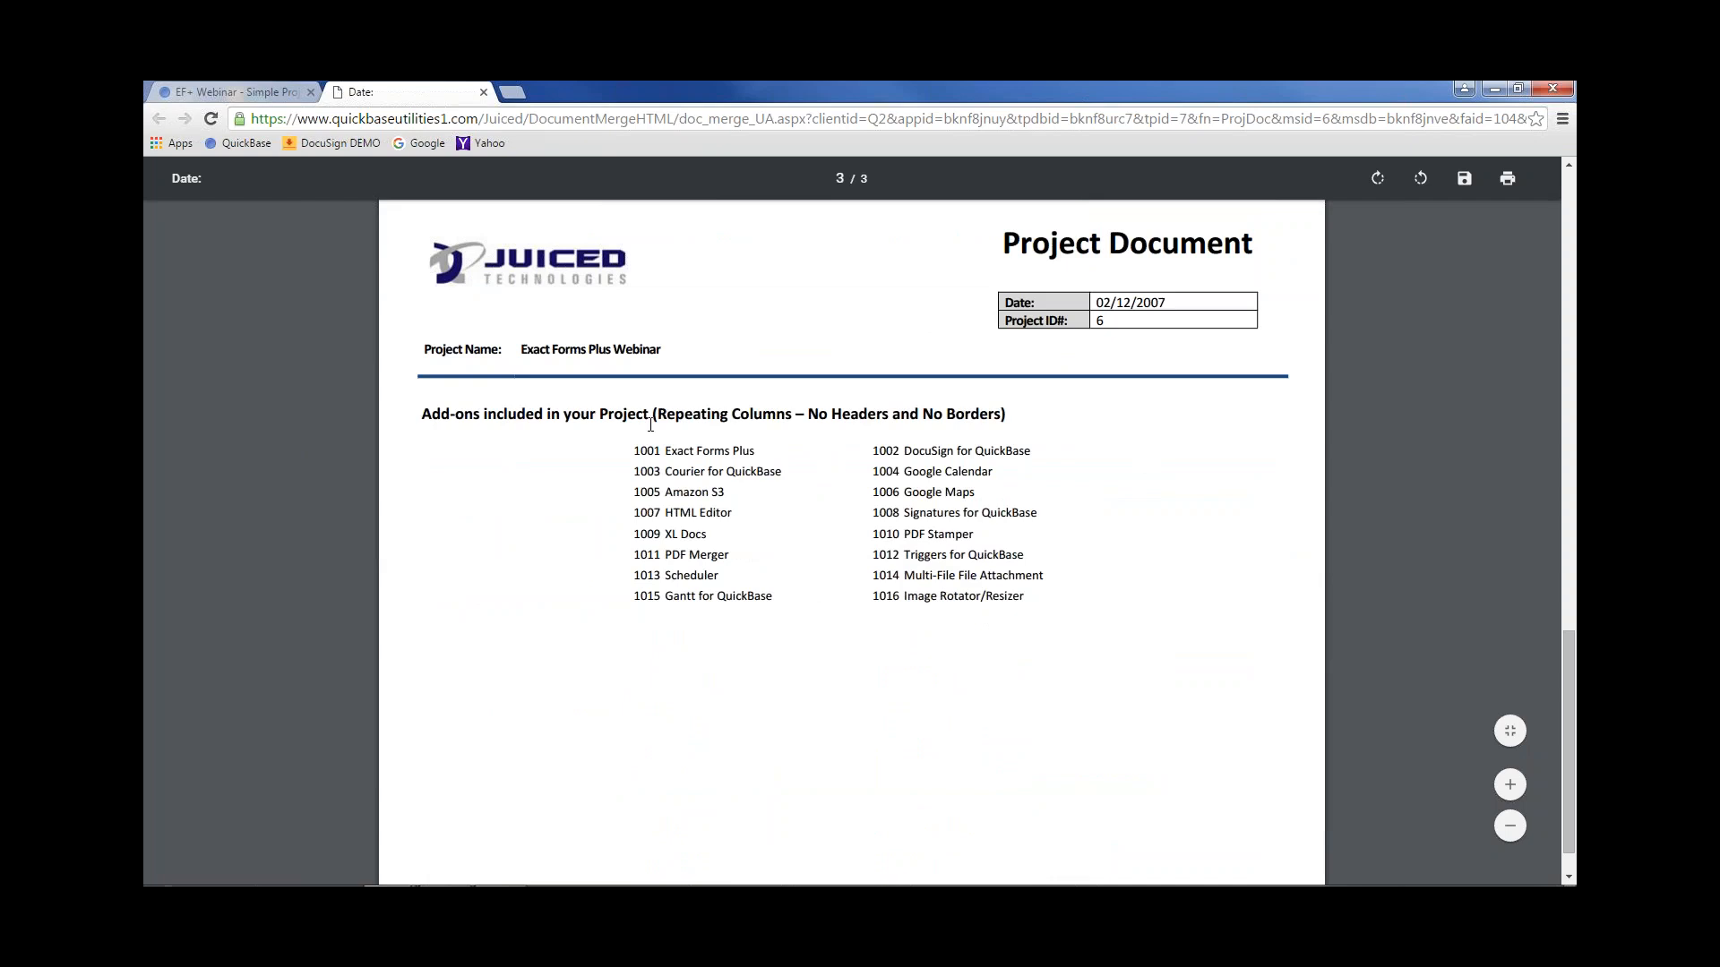
pyautogui.moveTo(662, 412); pyautogui.dragTo(1001, 414)
pyautogui.click(998, 676)
pyautogui.moveTo(1569, 657); pyautogui.dragTo(1568, 668)
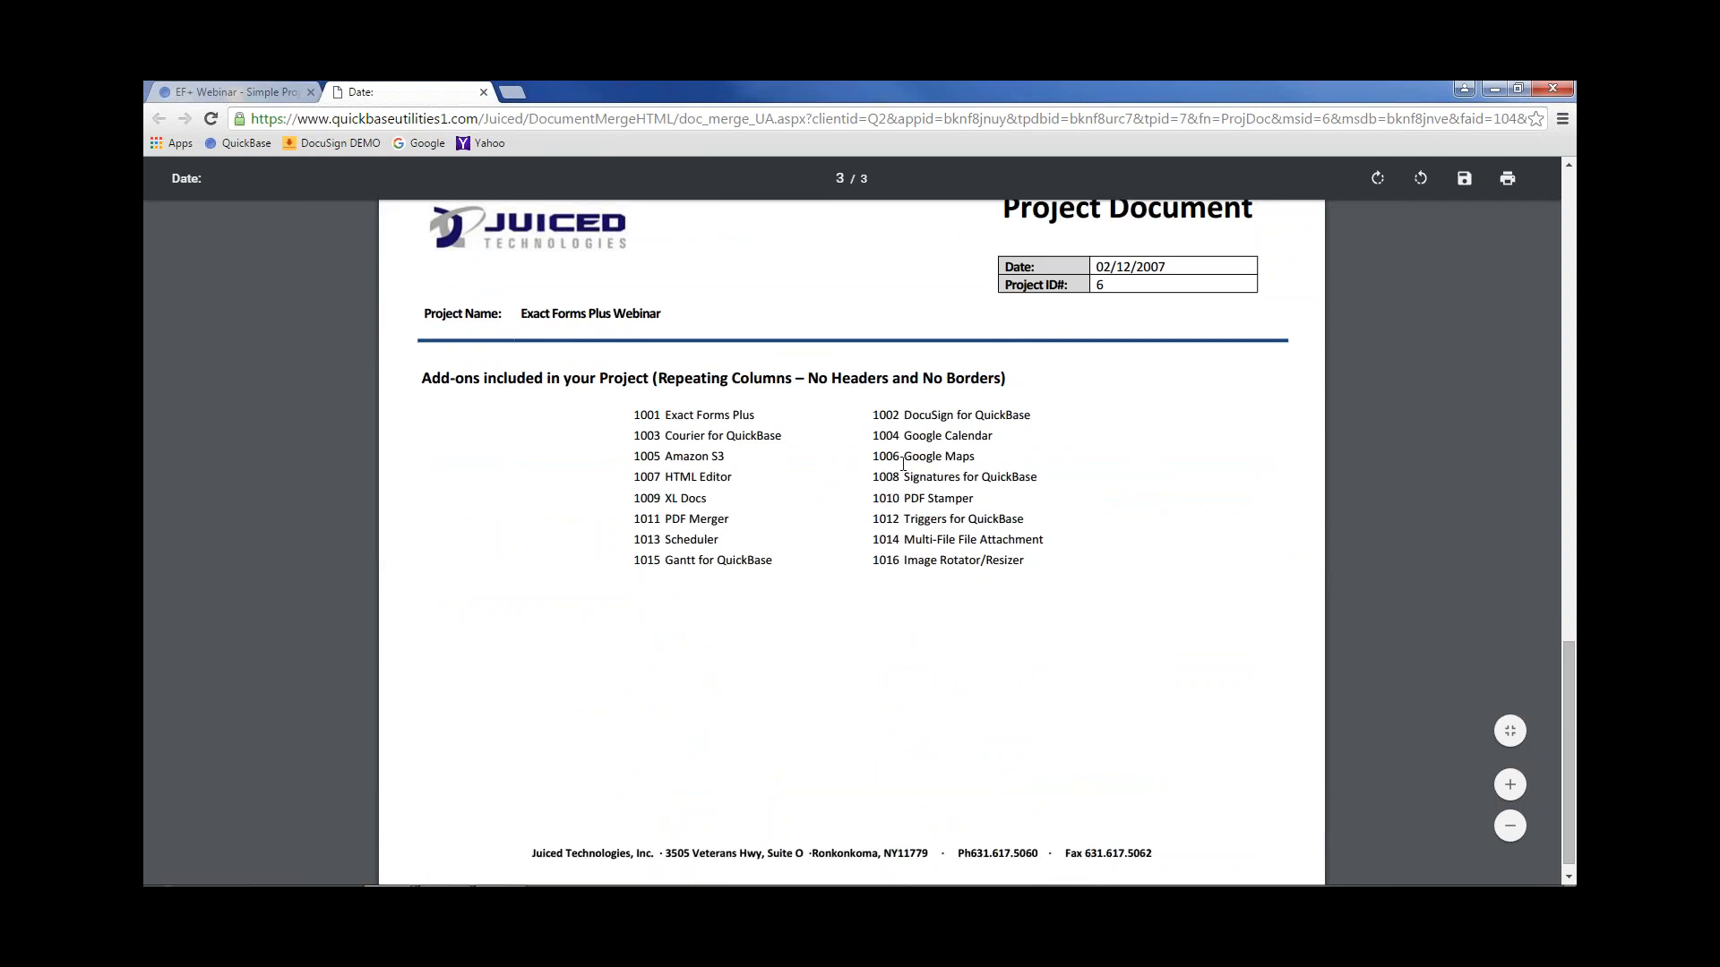
pyautogui.click(484, 92)
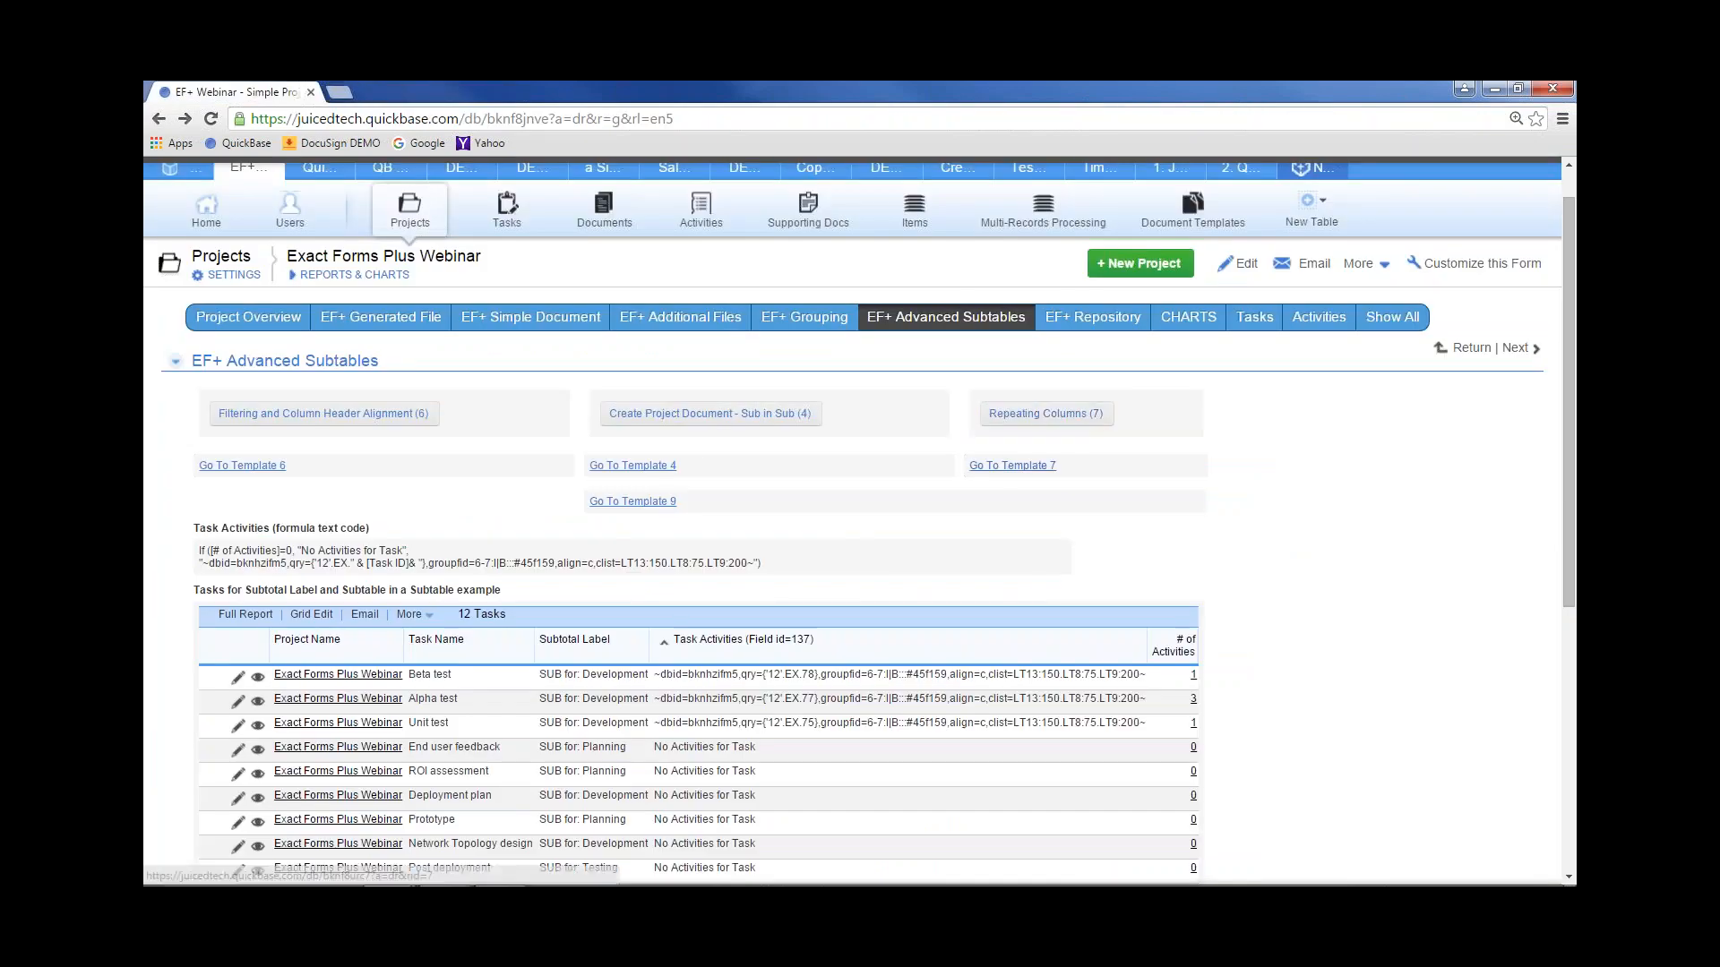
# Open Template 7 and display the formatting options of its "Items Repeats no headers no borders" subtable in the BETA configurator
pyautogui.click(1026, 467)
pyautogui.scroll(-2, 1013, 548)
pyautogui.scroll(-1, 985, 528)
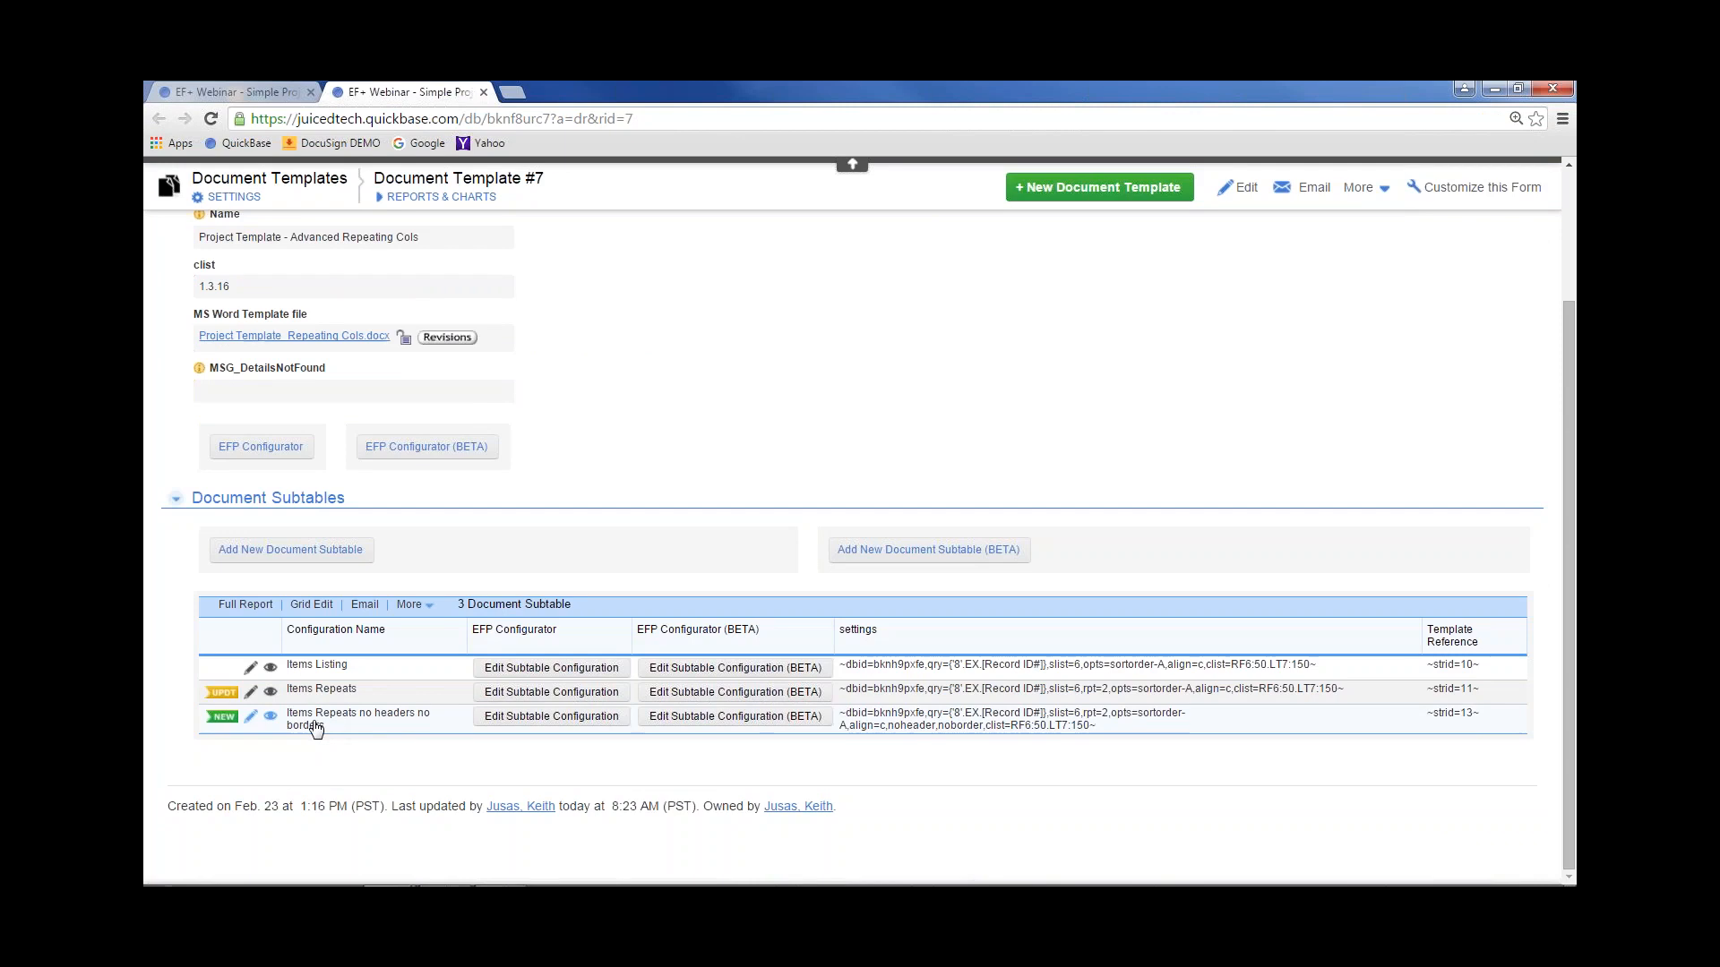
pyautogui.click(689, 717)
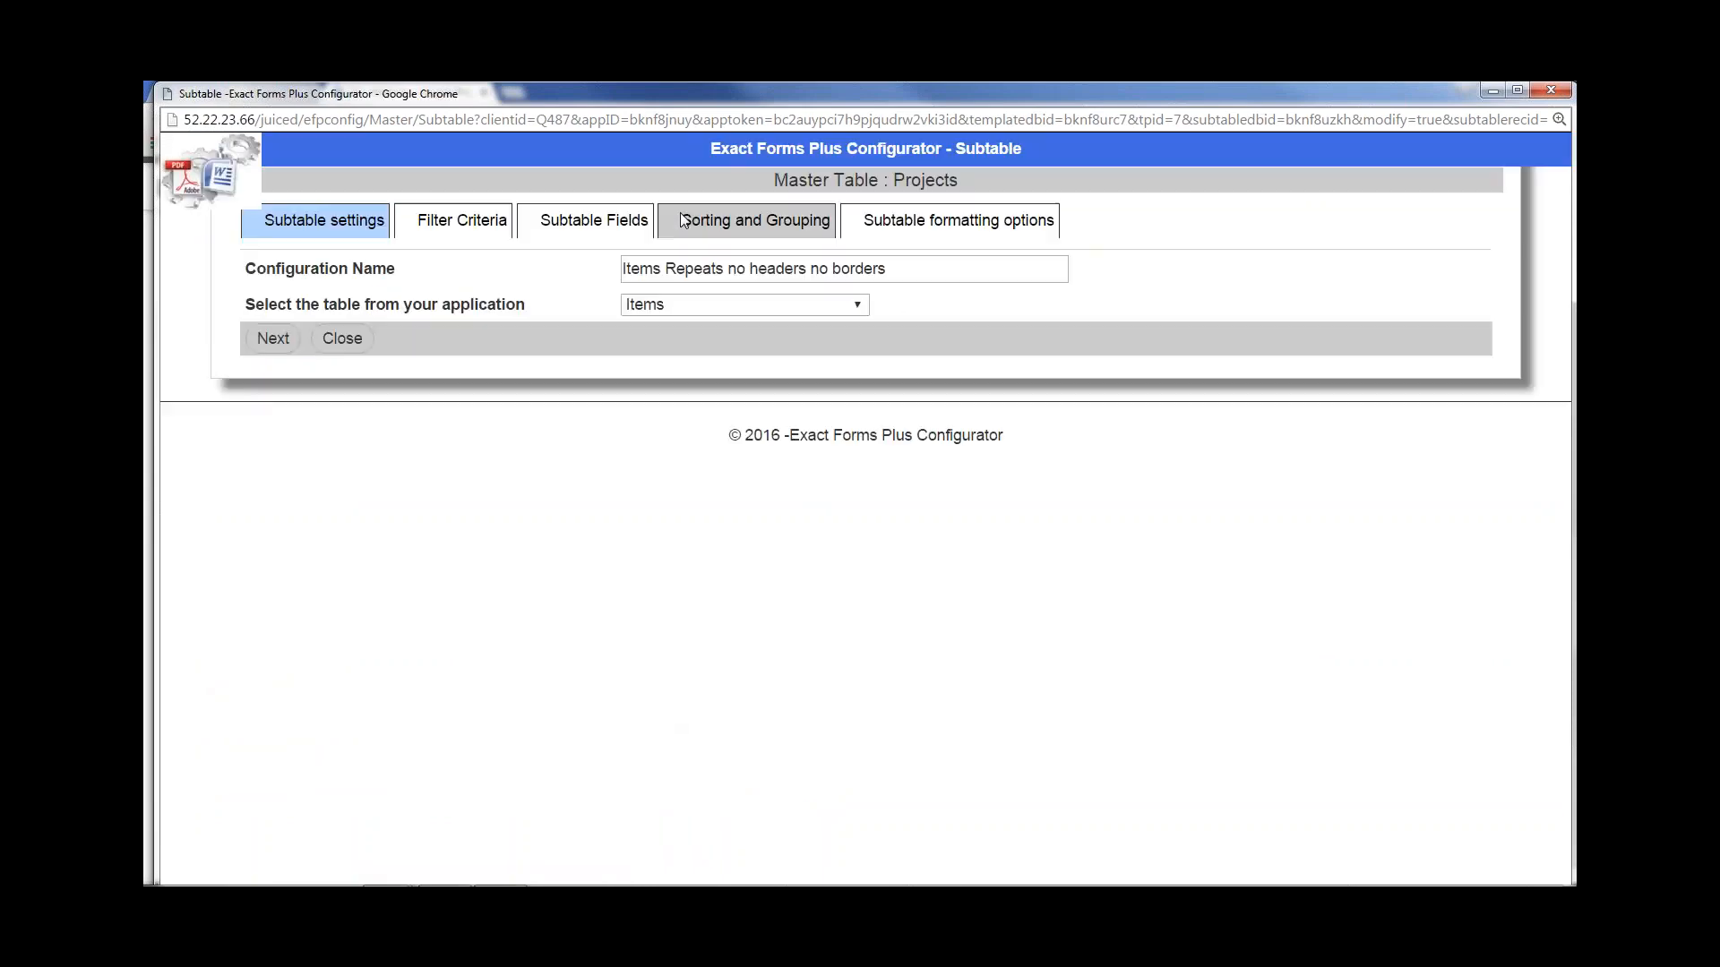
pyautogui.click(775, 226)
pyautogui.moveTo(1561, 421); pyautogui.dragTo(1564, 377)
pyautogui.click(954, 185)
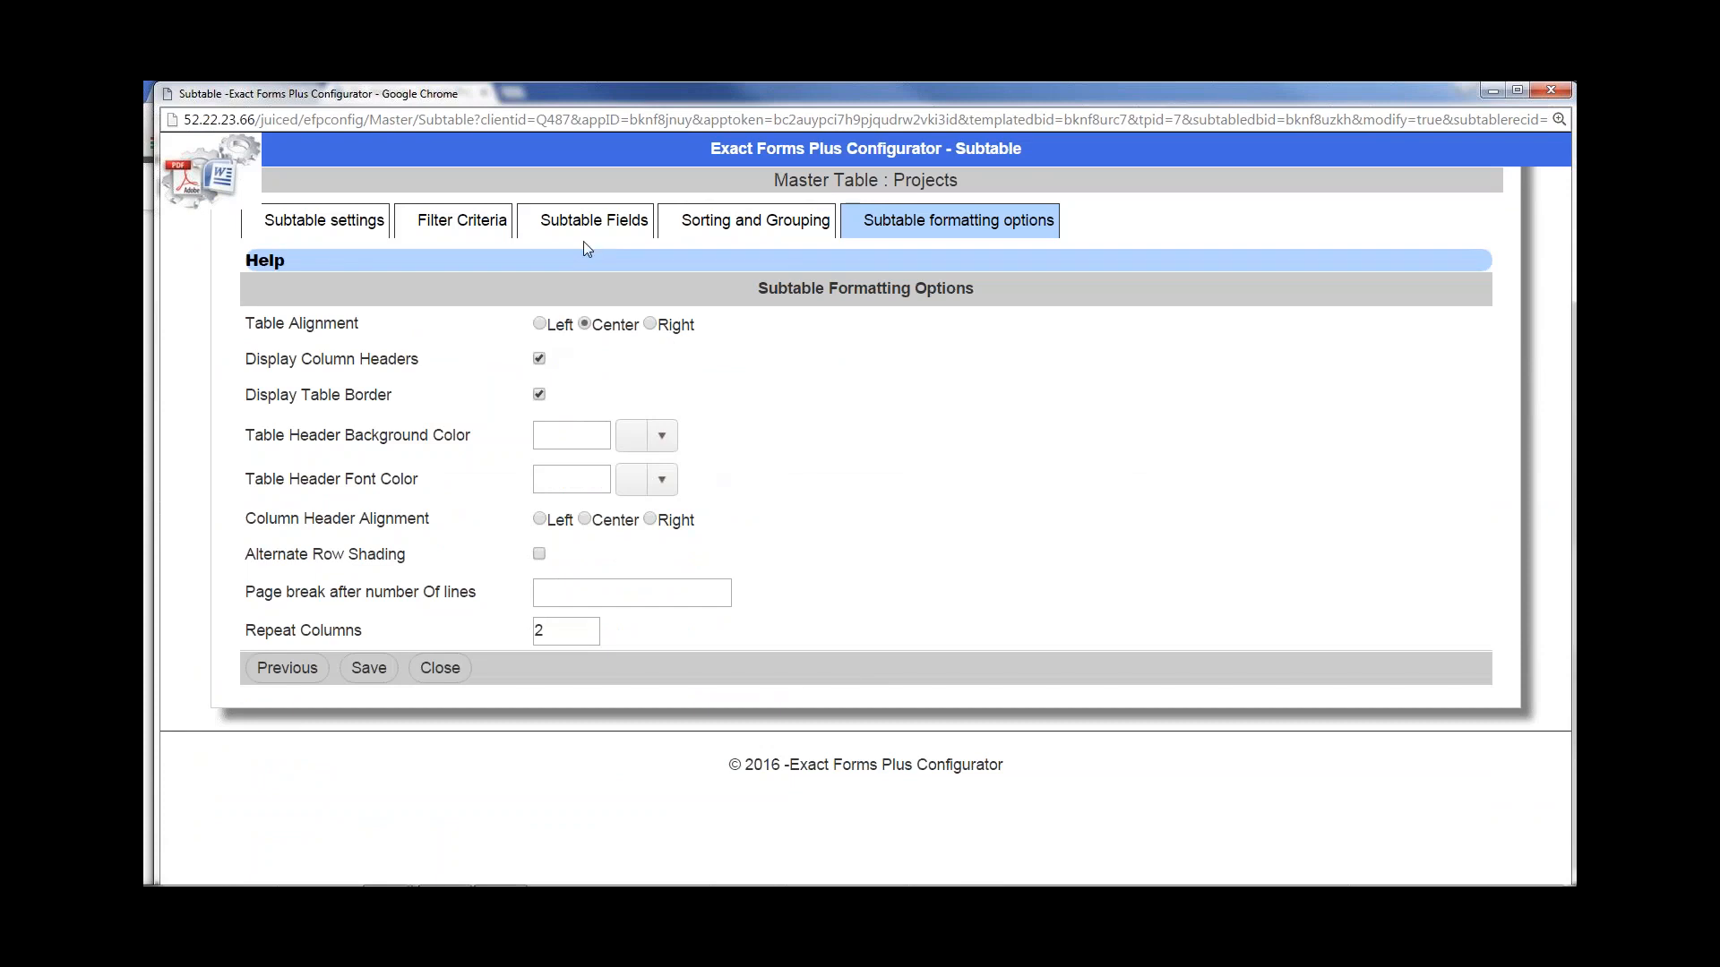
# Set the subtable's Repeat Columns to 3, save the configuration and close the configurator
pyautogui.doubleClick(540, 630)
pyautogui.write('3')
pyautogui.click(592, 626)
pyautogui.click(591, 626)
pyautogui.click(592, 626)
pyautogui.click(592, 636)
pyautogui.click(591, 636)
pyautogui.click(592, 636)
pyautogui.click(911, 556)
pyautogui.click(372, 670)
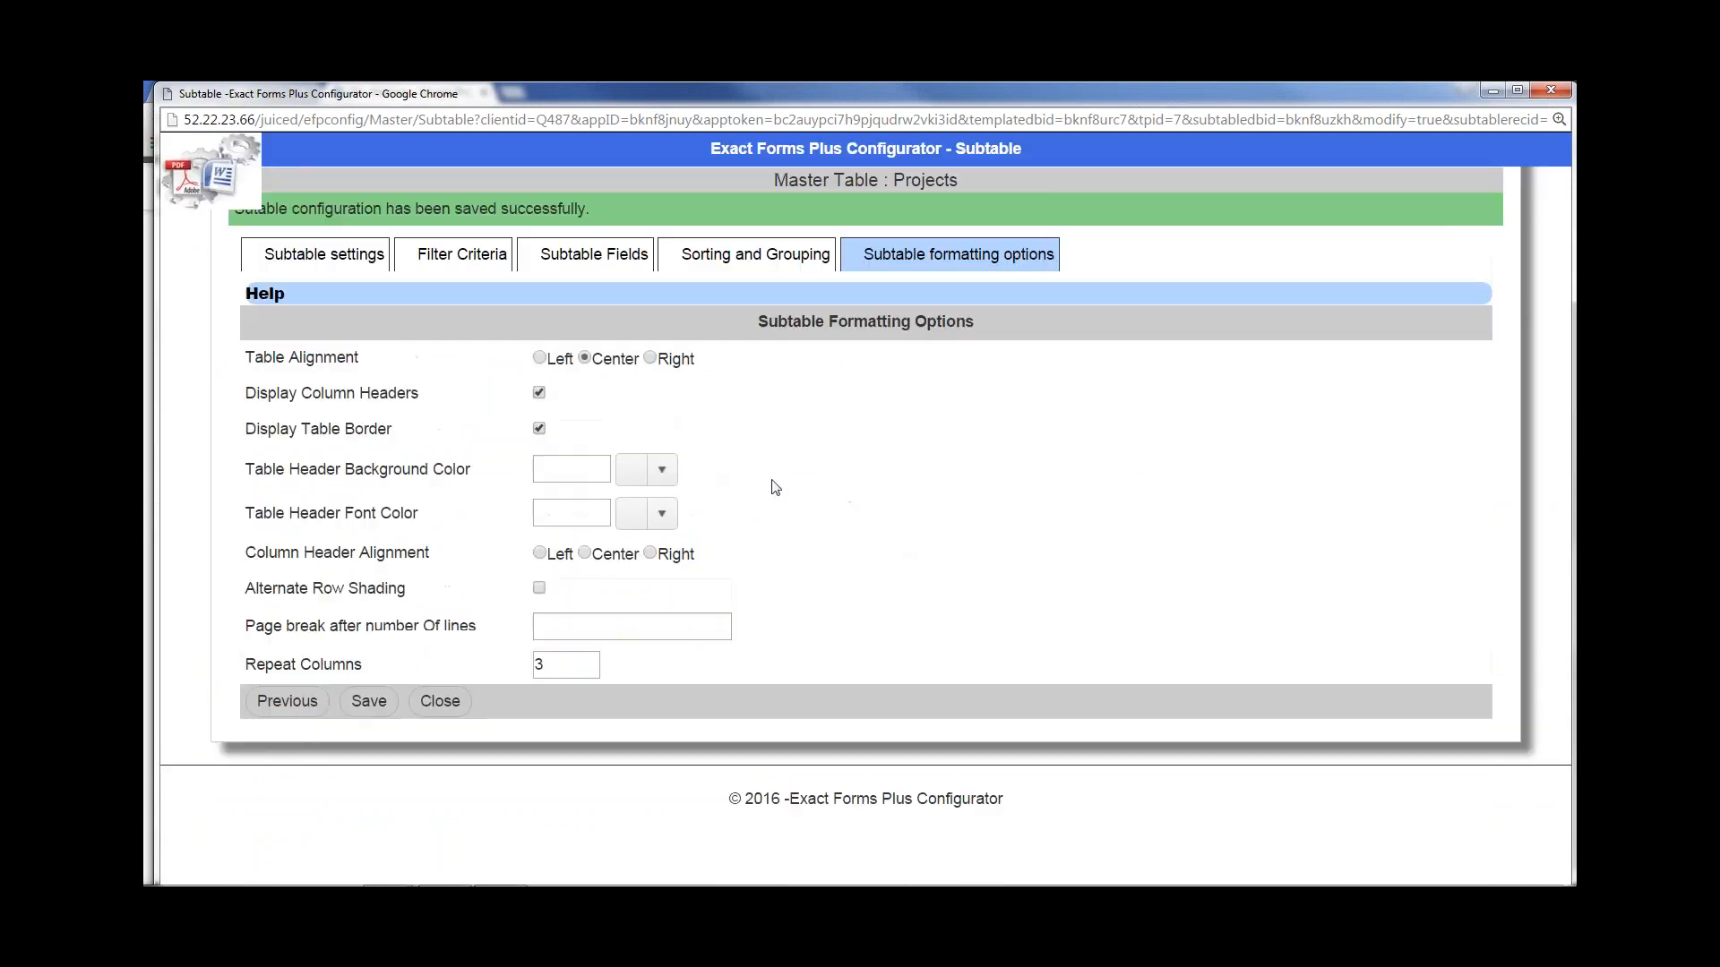
pyautogui.click(1550, 90)
# Generate the Repeating Columns (7) document again from the project and examine the add-ons table on its last page
pyautogui.click(280, 86)
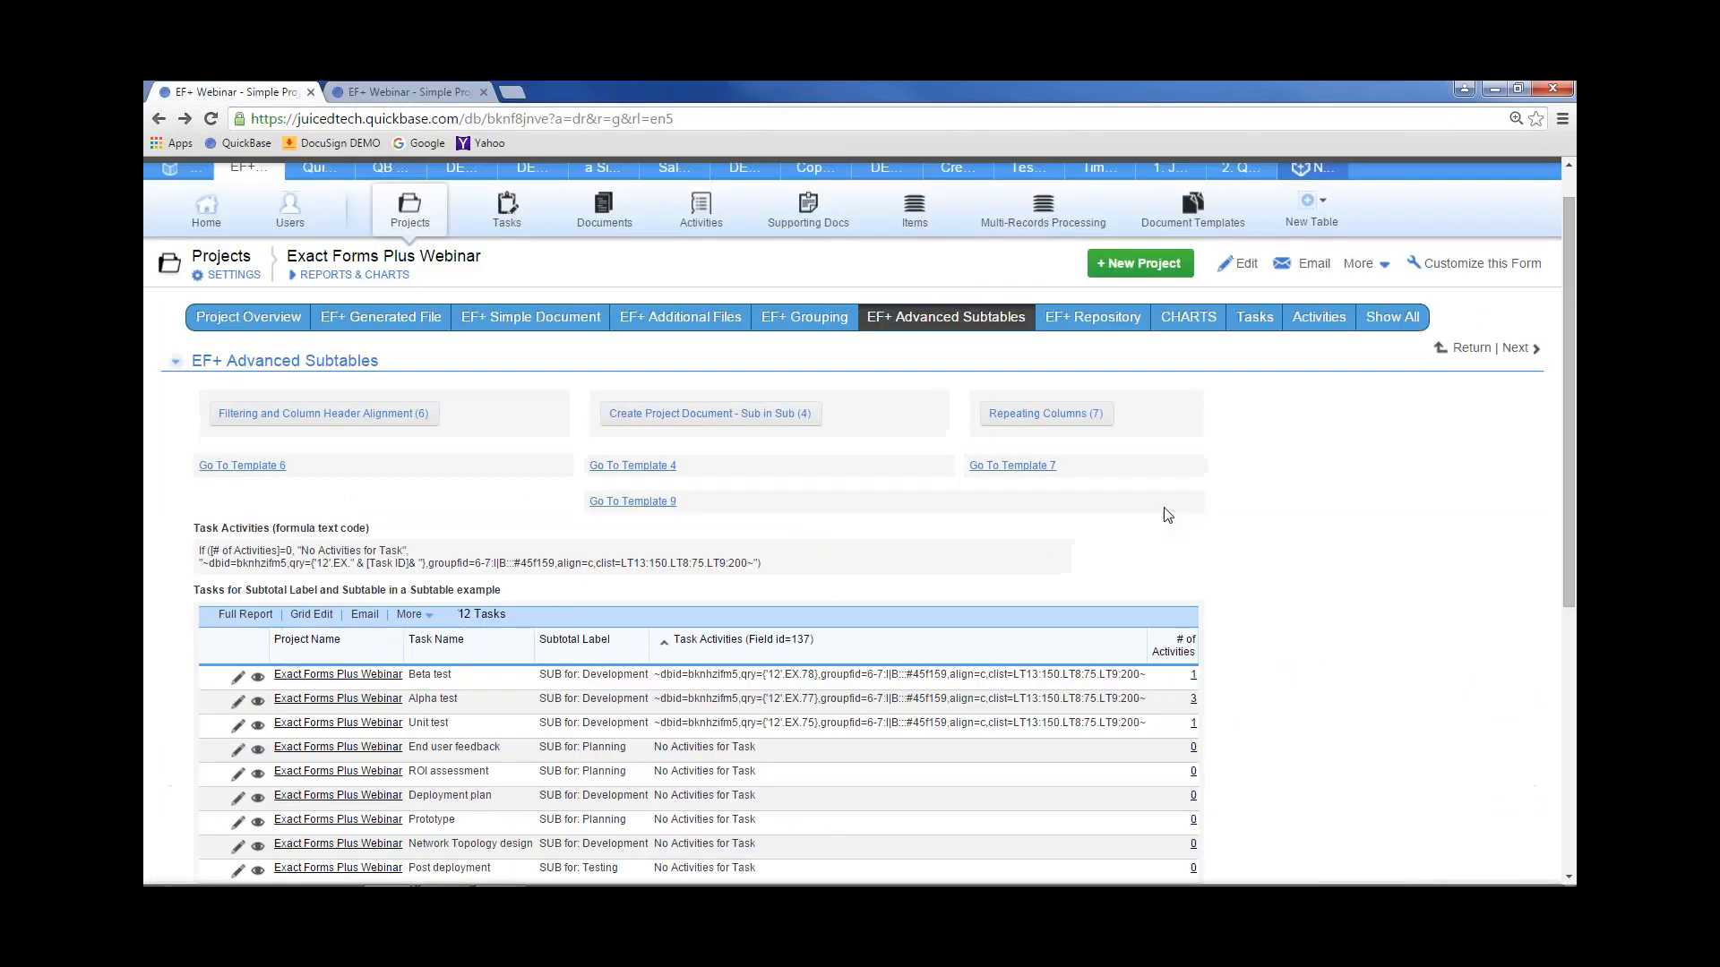
pyautogui.click(1095, 465)
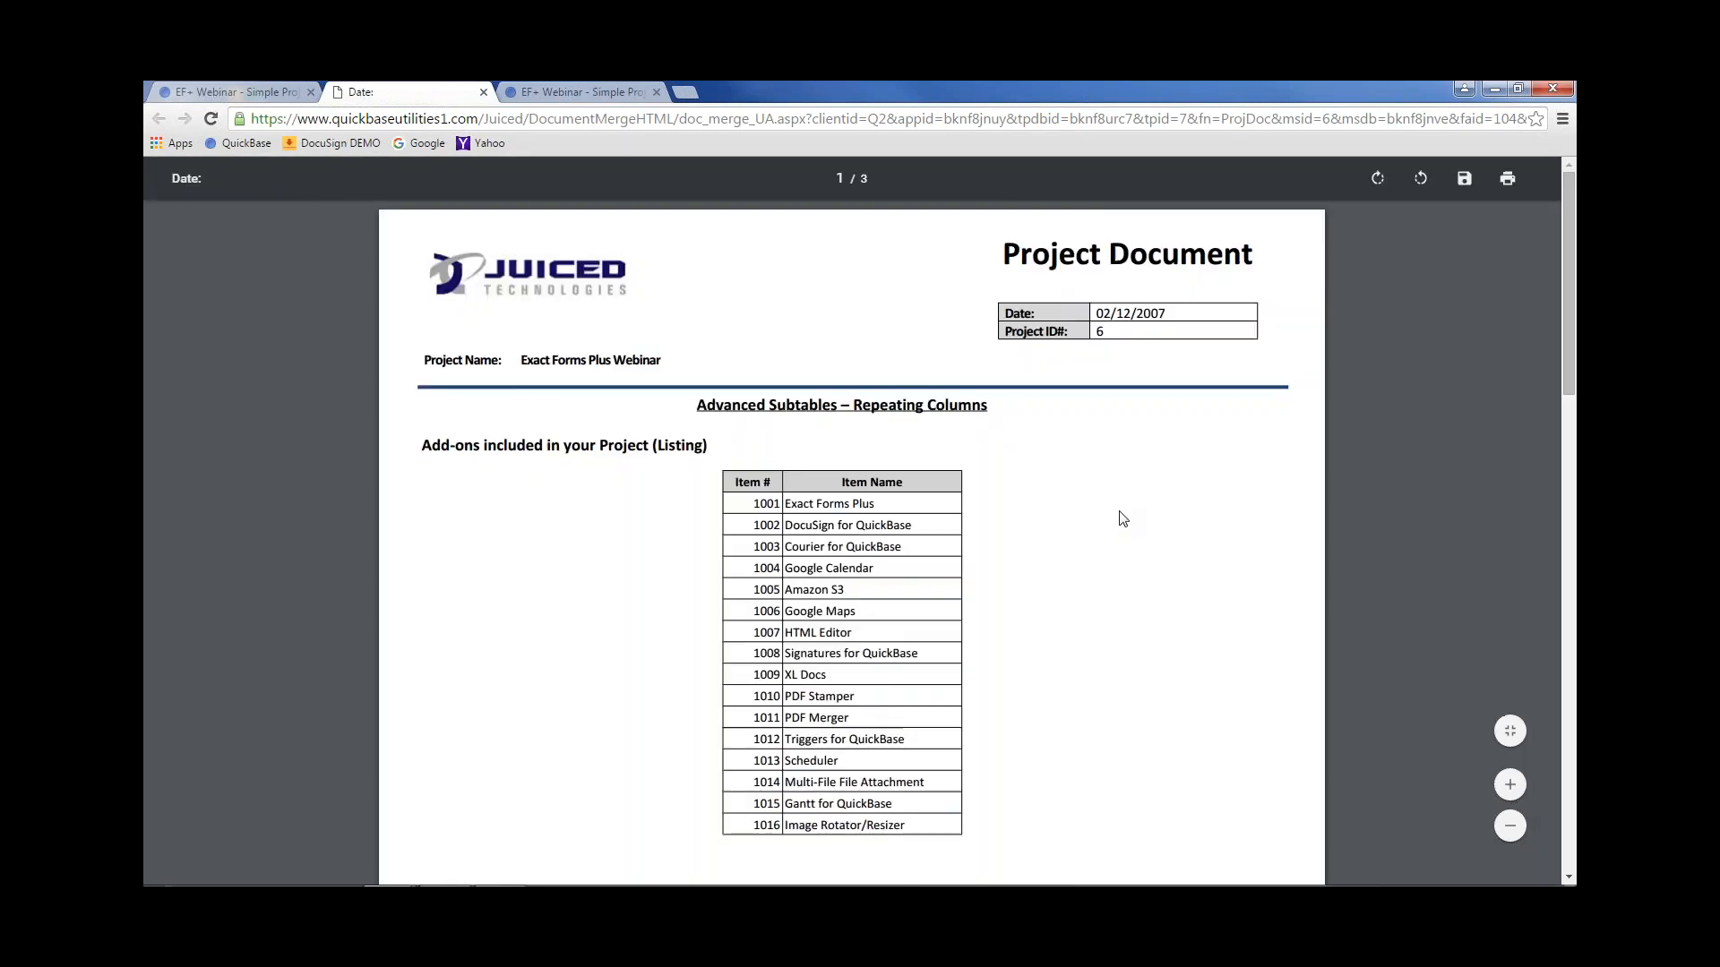
pyautogui.moveTo(1570, 323); pyautogui.dragTo(1549, 804)
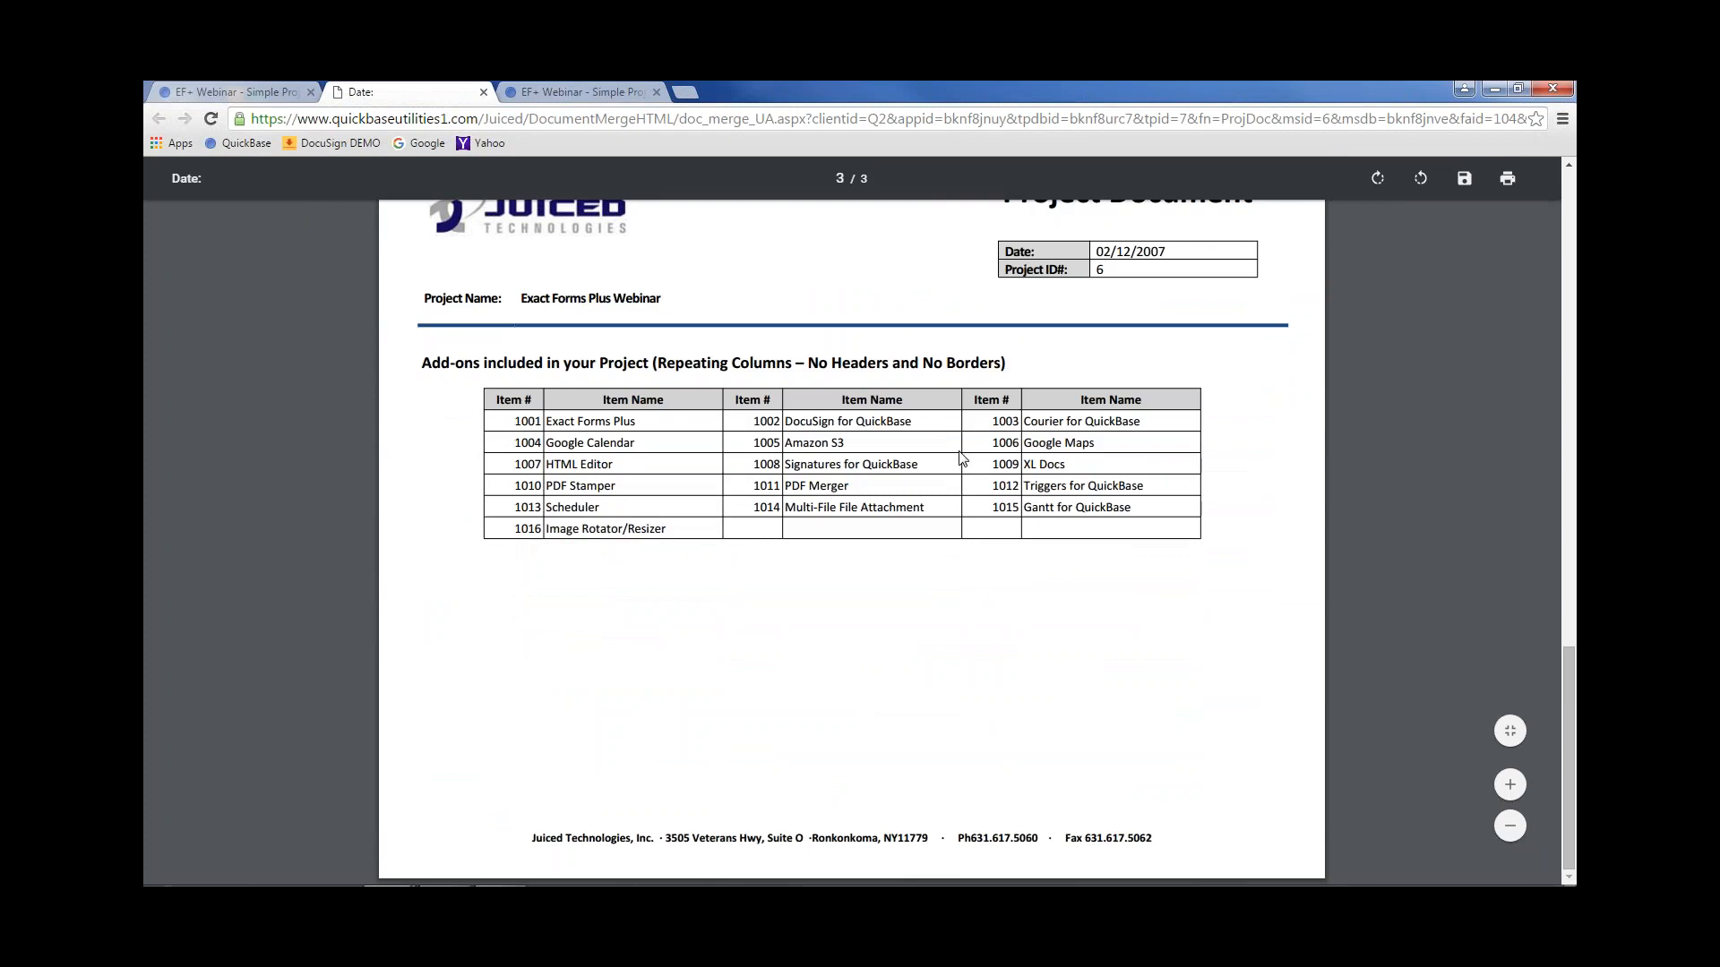
# Turn off column headers and the table border for Template 7's "Items Repeats no headers no borders" subtable, save and close the configurator
pyautogui.click(573, 92)
pyautogui.click(430, 92)
pyautogui.click(597, 92)
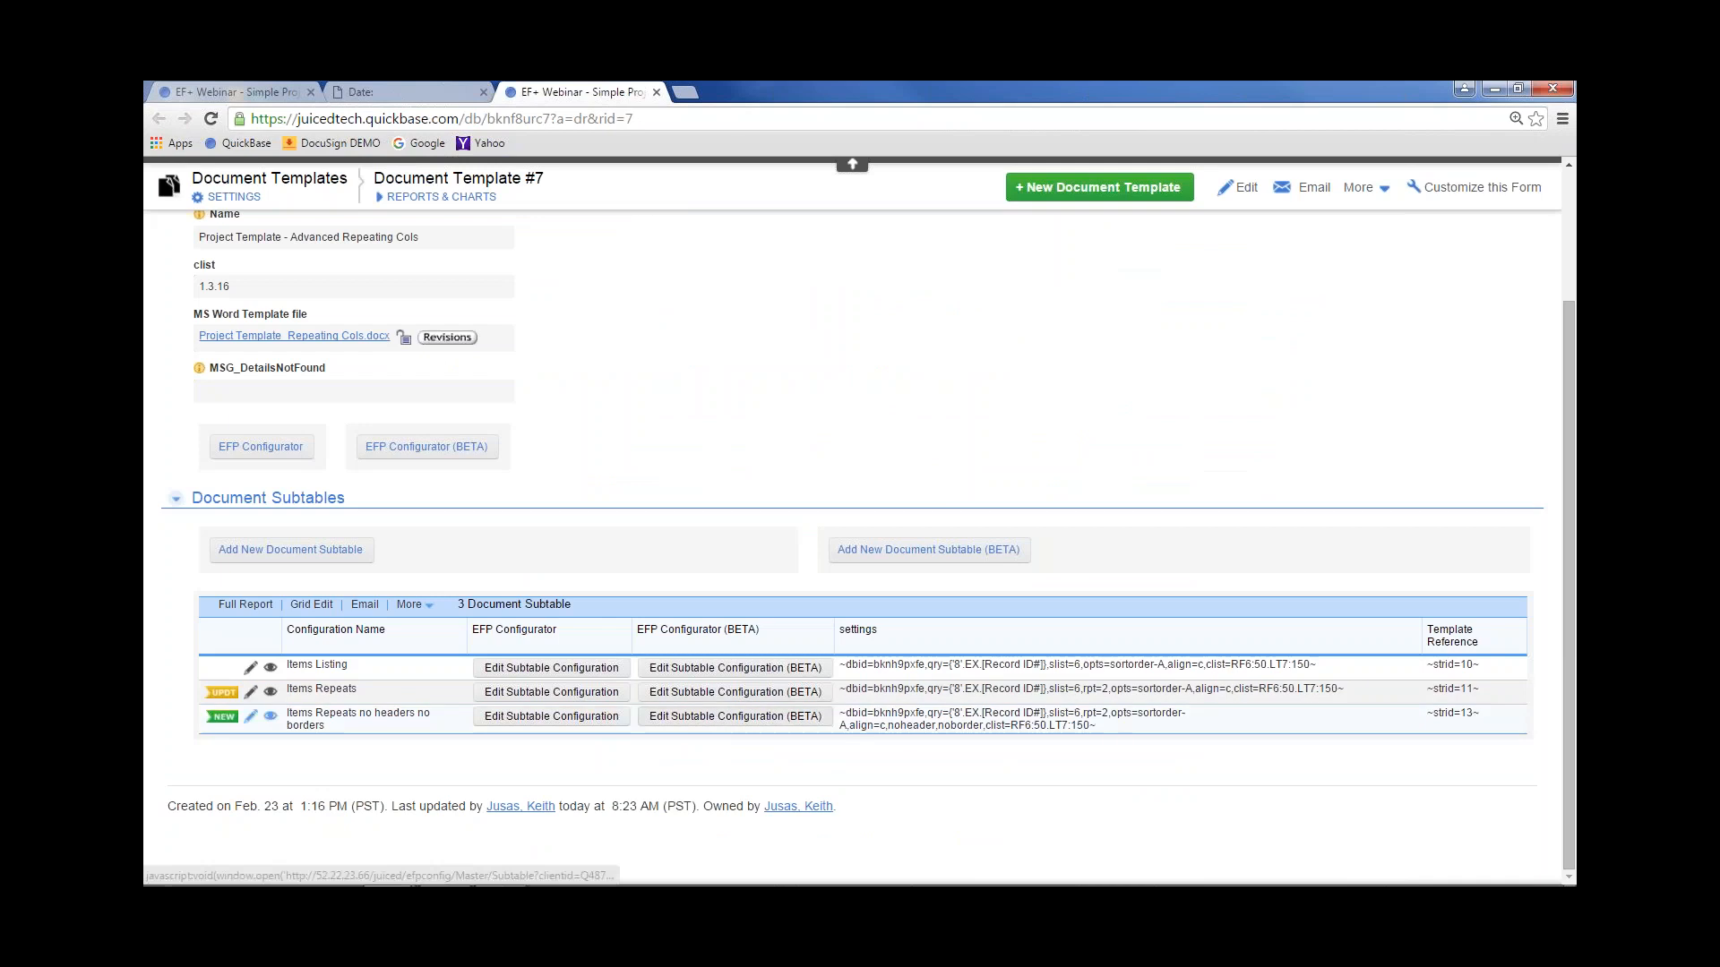
pyautogui.click(717, 716)
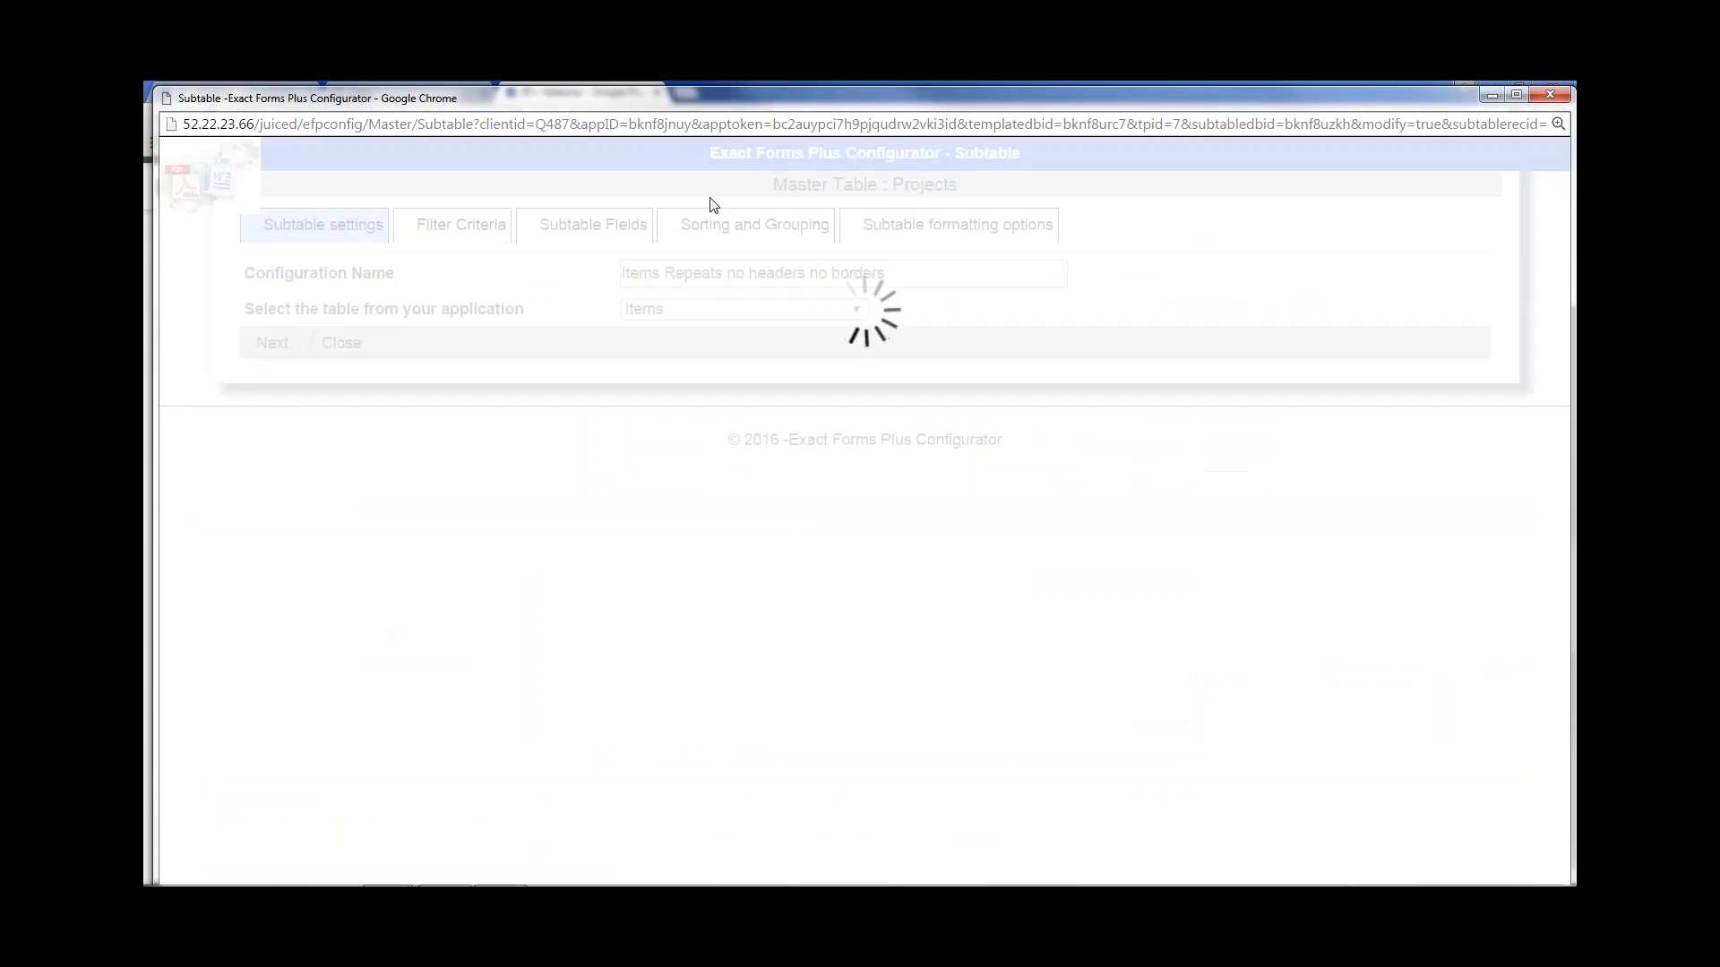
pyautogui.click(958, 225)
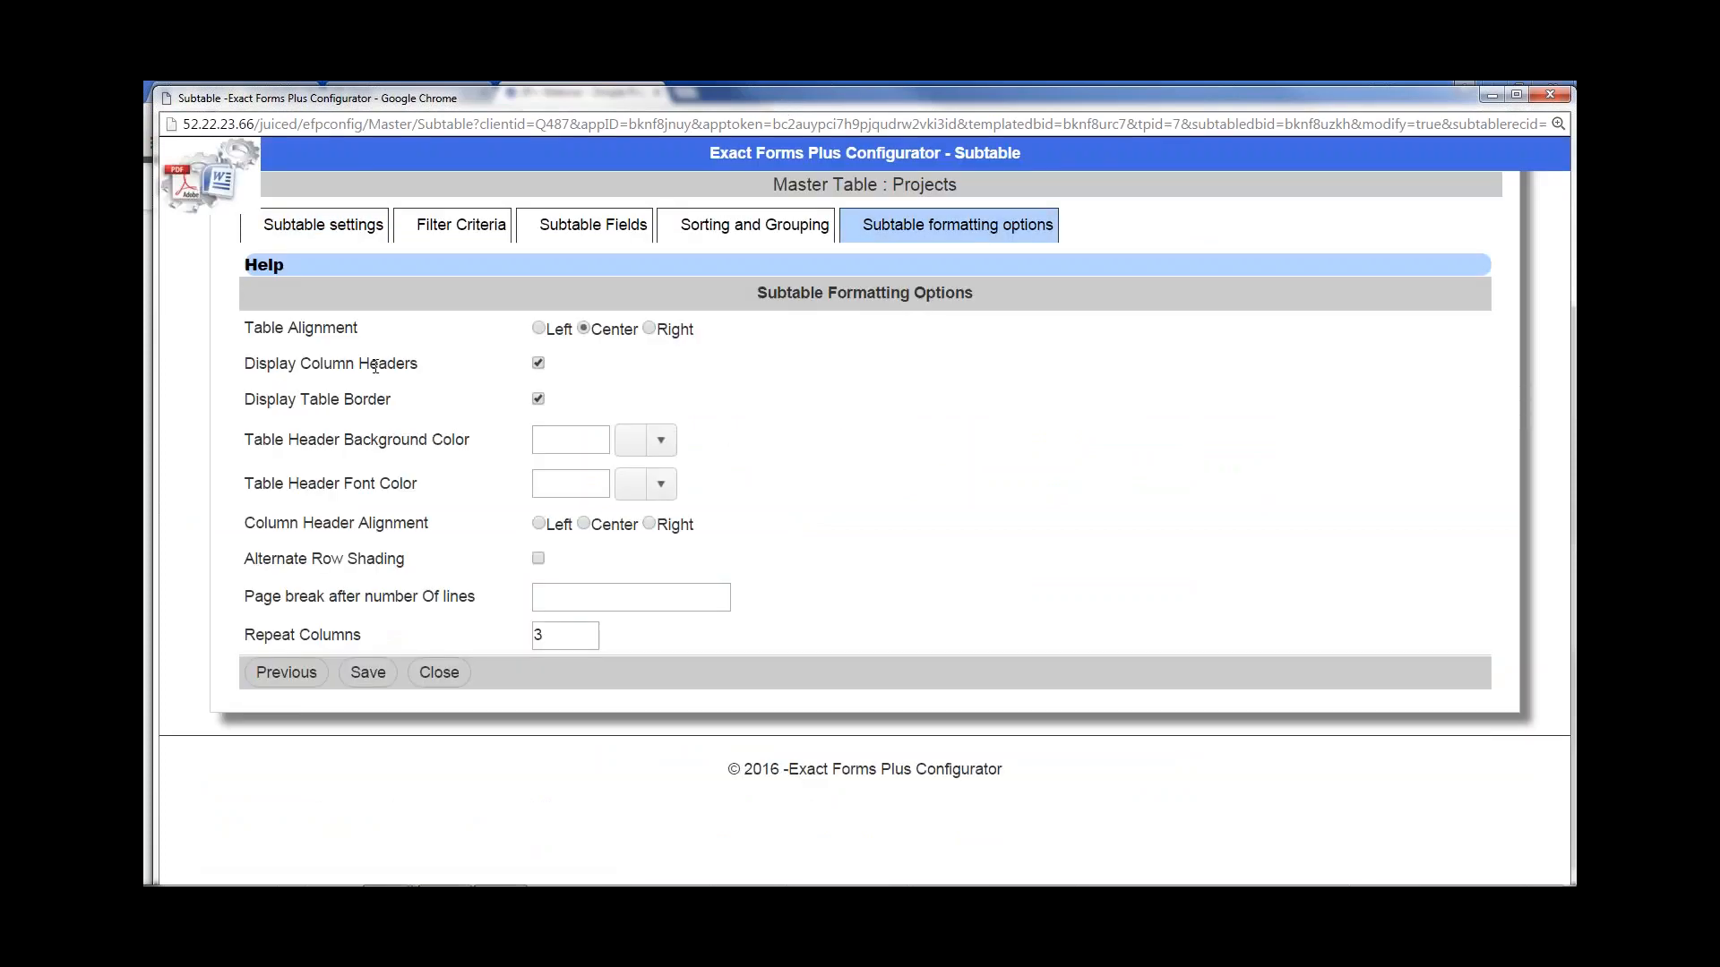
pyautogui.click(537, 362)
pyautogui.click(538, 399)
pyautogui.click(359, 674)
pyautogui.click(1551, 95)
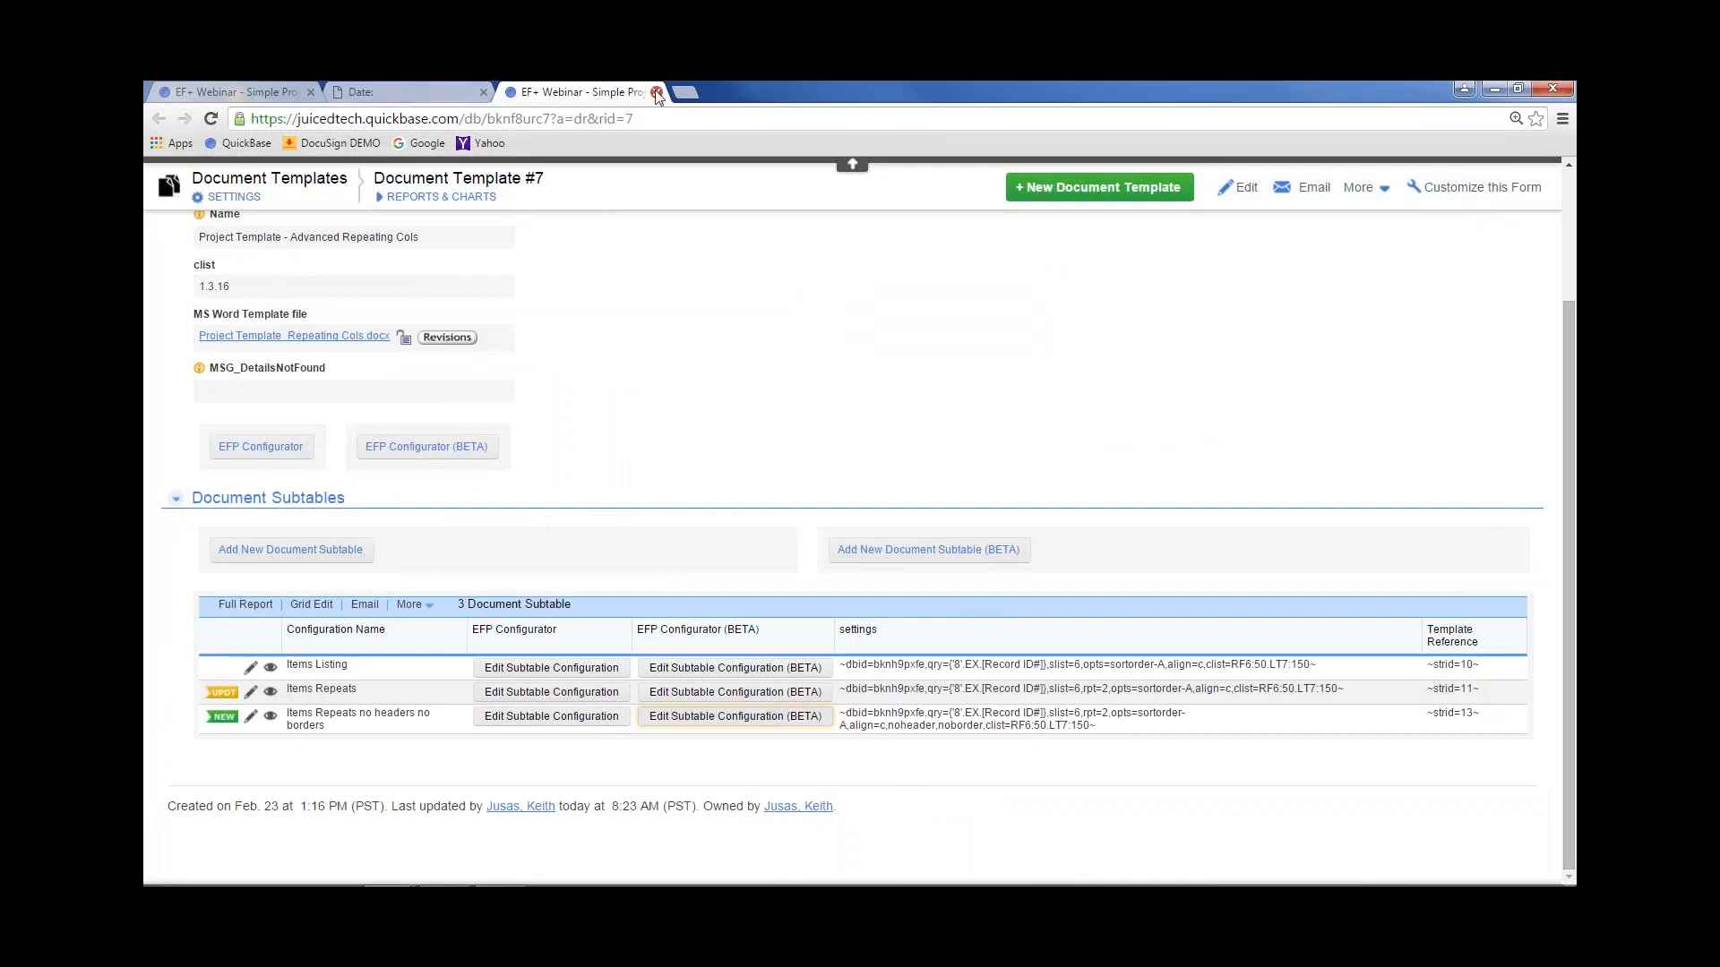
# Close the generated document and template pages, and generate the Repeating Columns (7) document again from the project
pyautogui.click(485, 92)
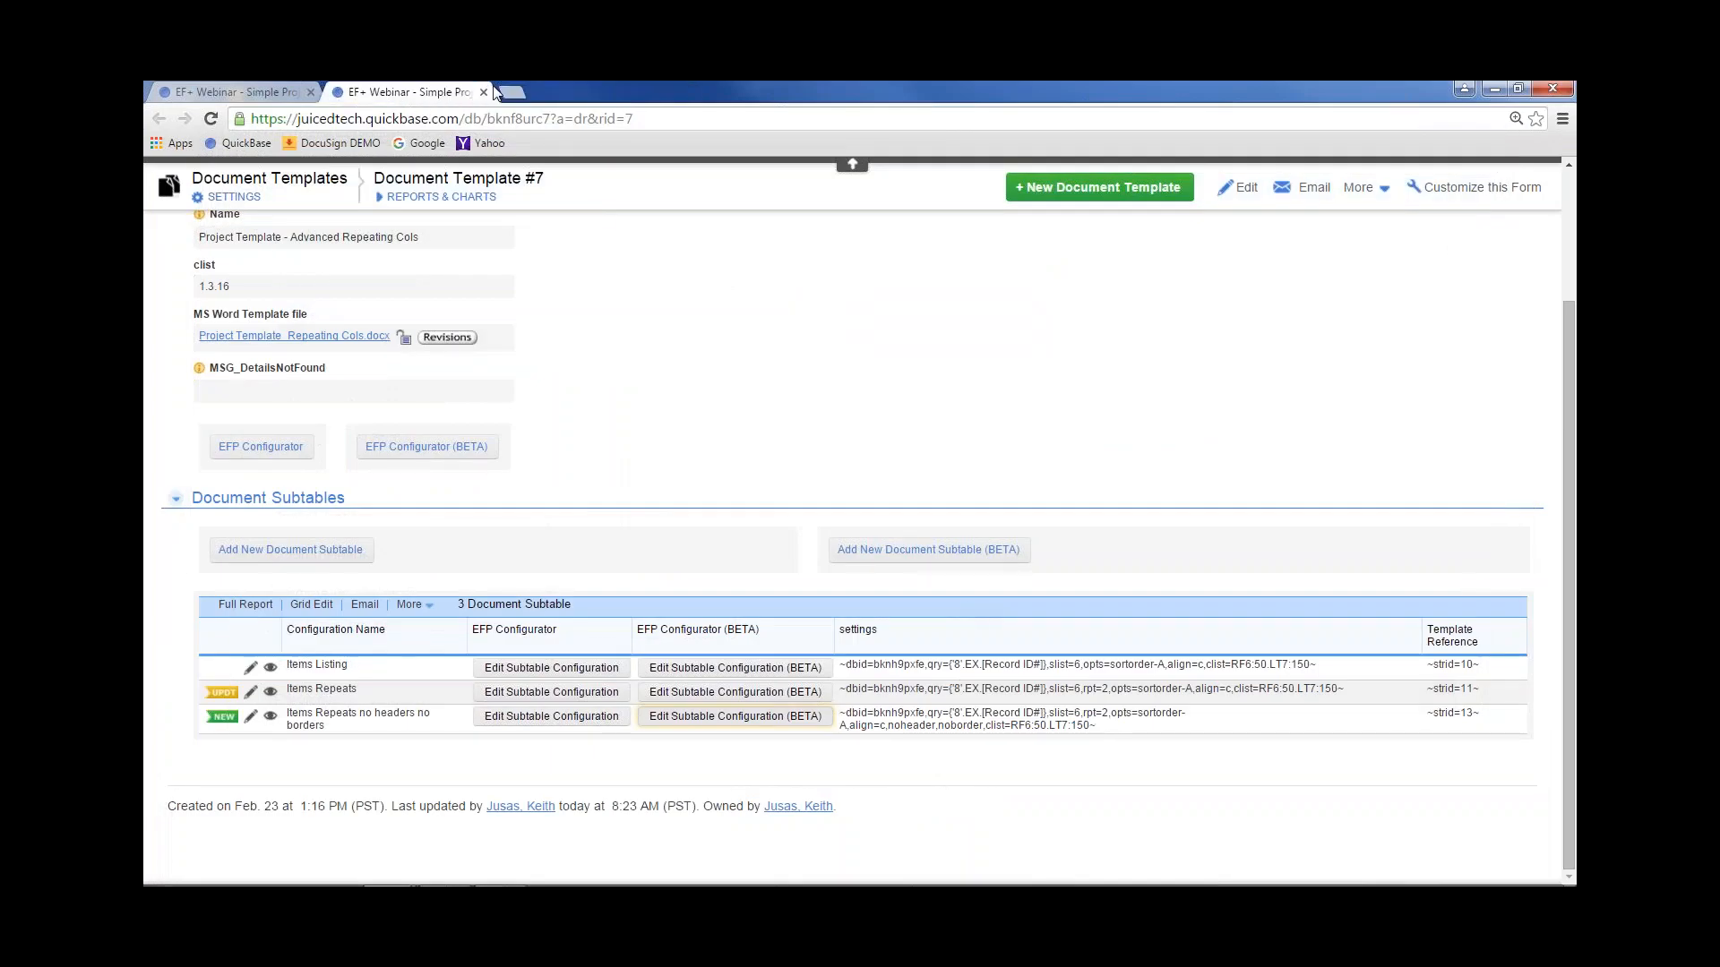
pyautogui.click(488, 93)
pyautogui.click(1046, 412)
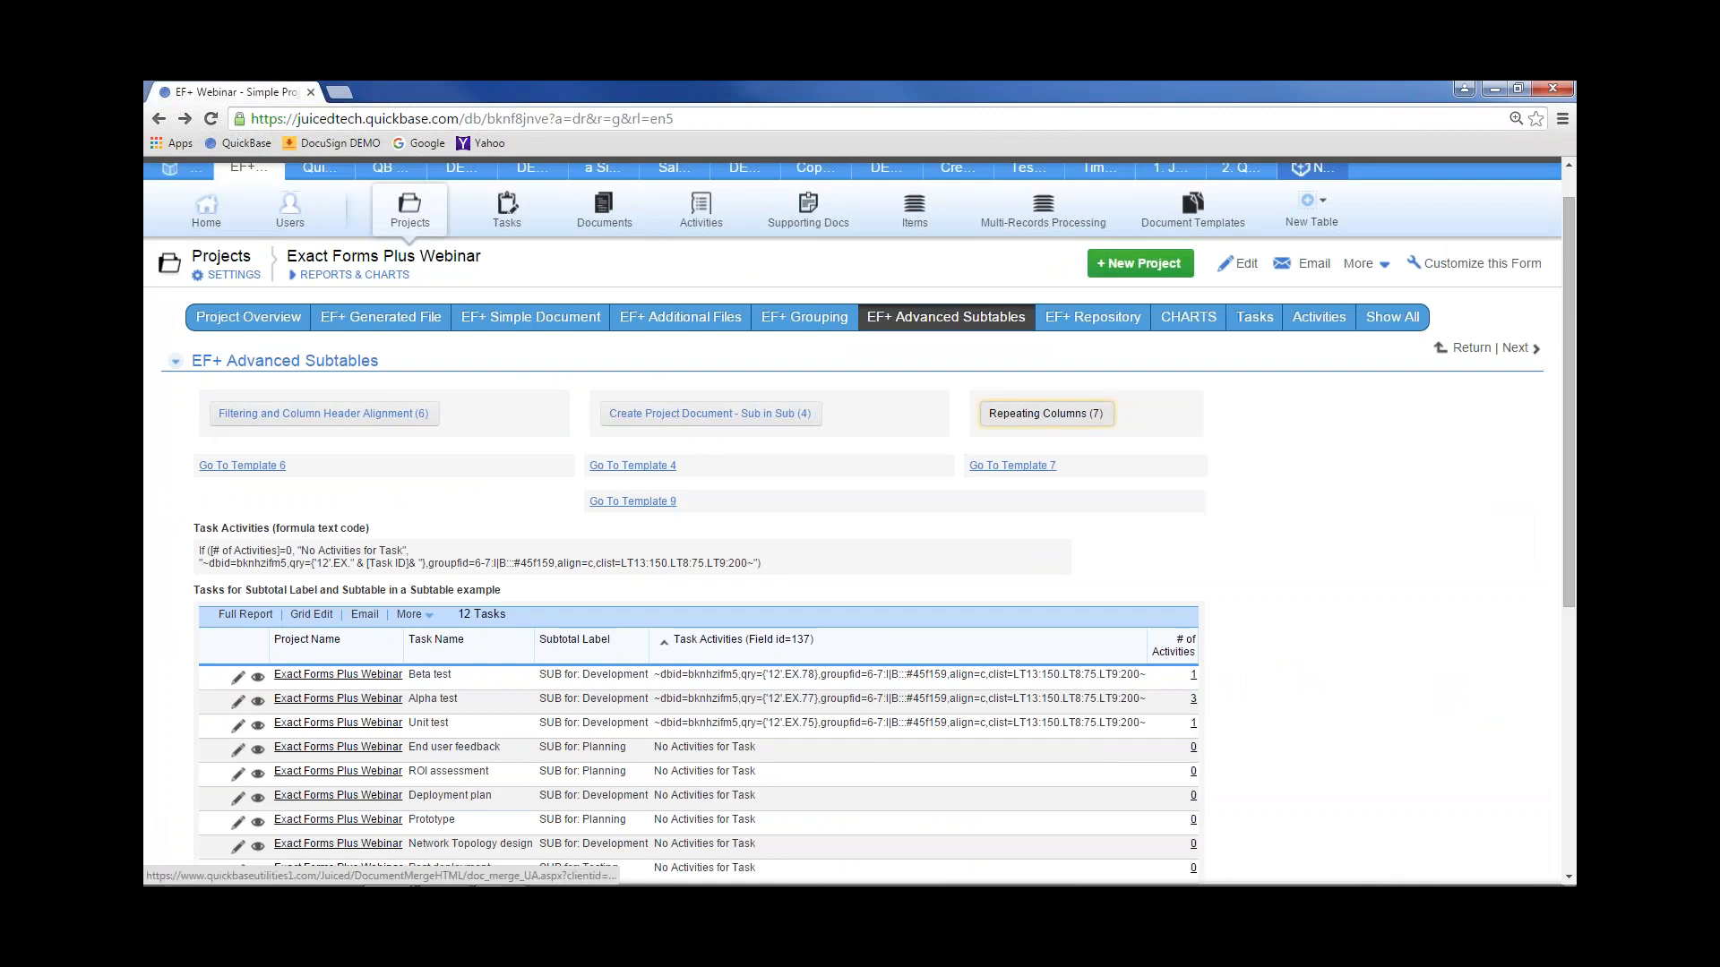
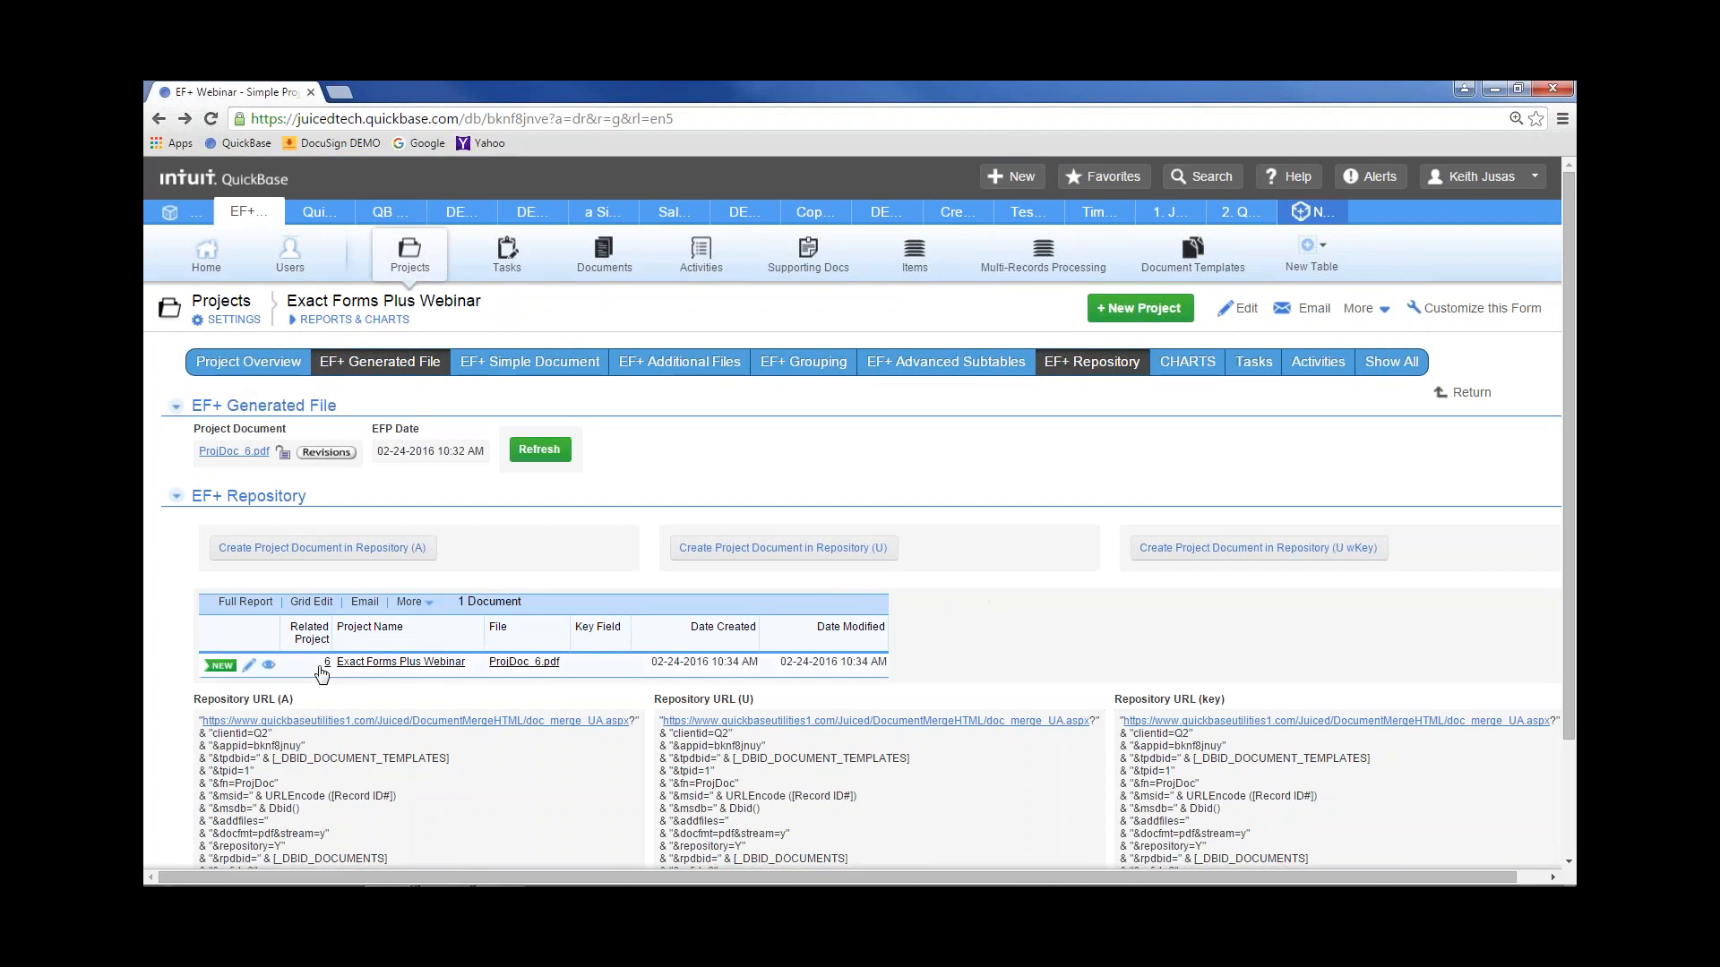
# View the file revision history of the project's repository document record, close it and return to the project
pyautogui.click(267, 668)
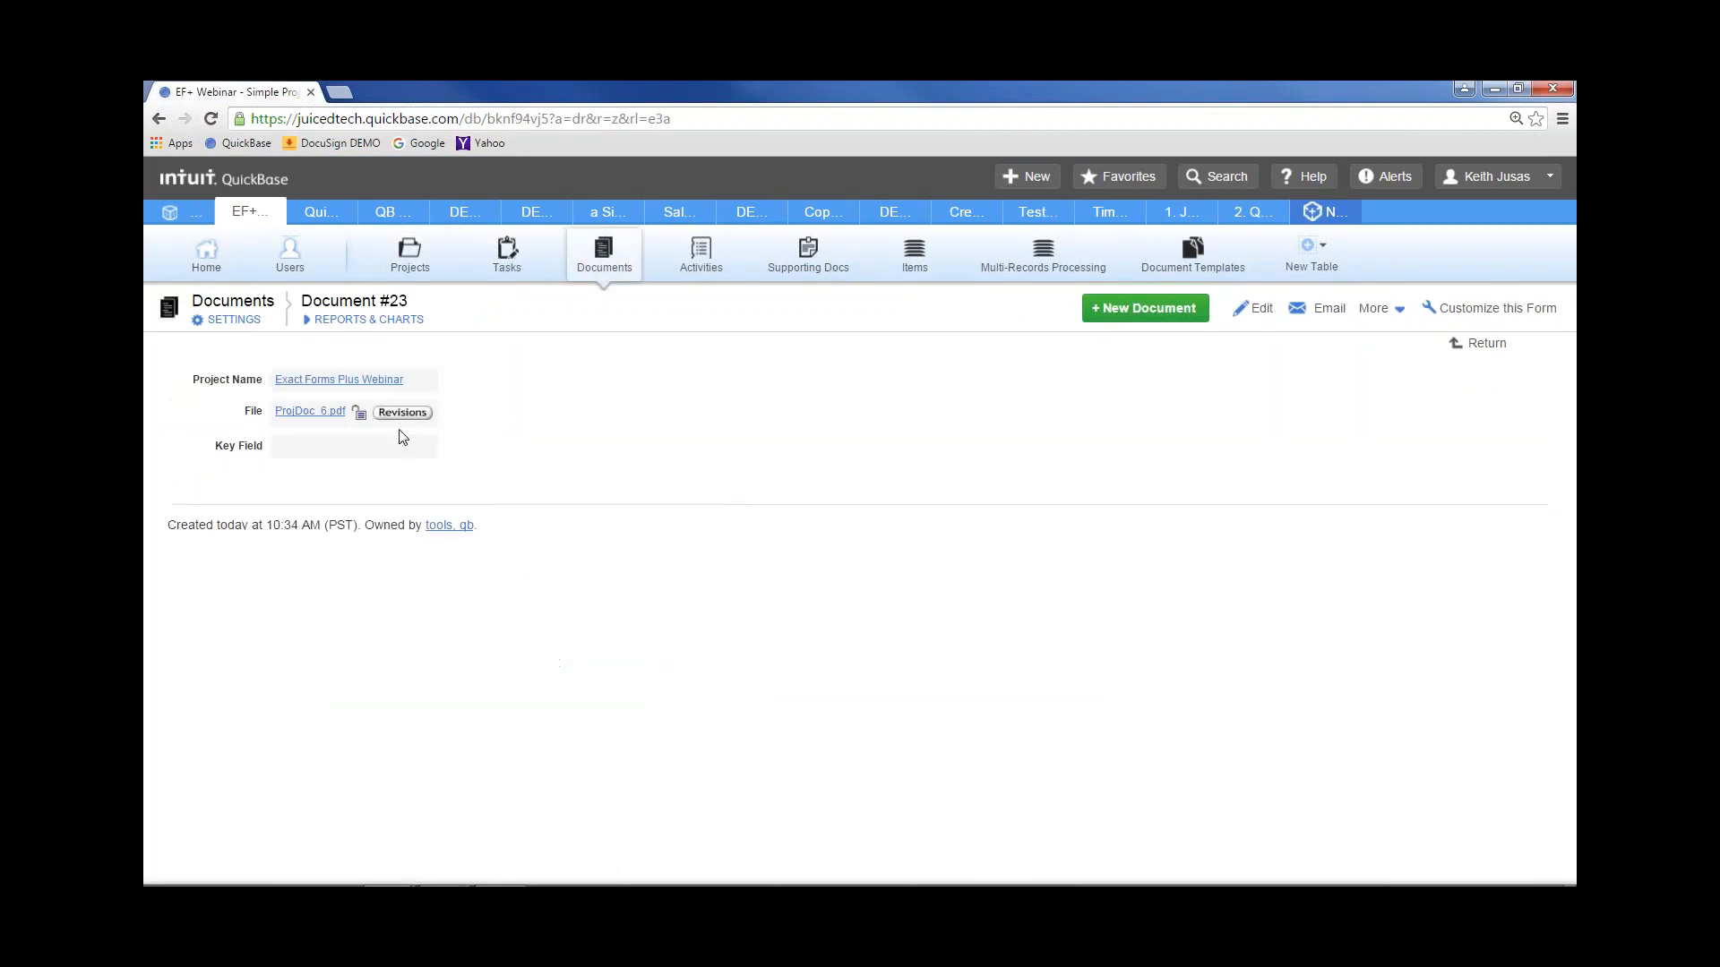
pyautogui.click(402, 413)
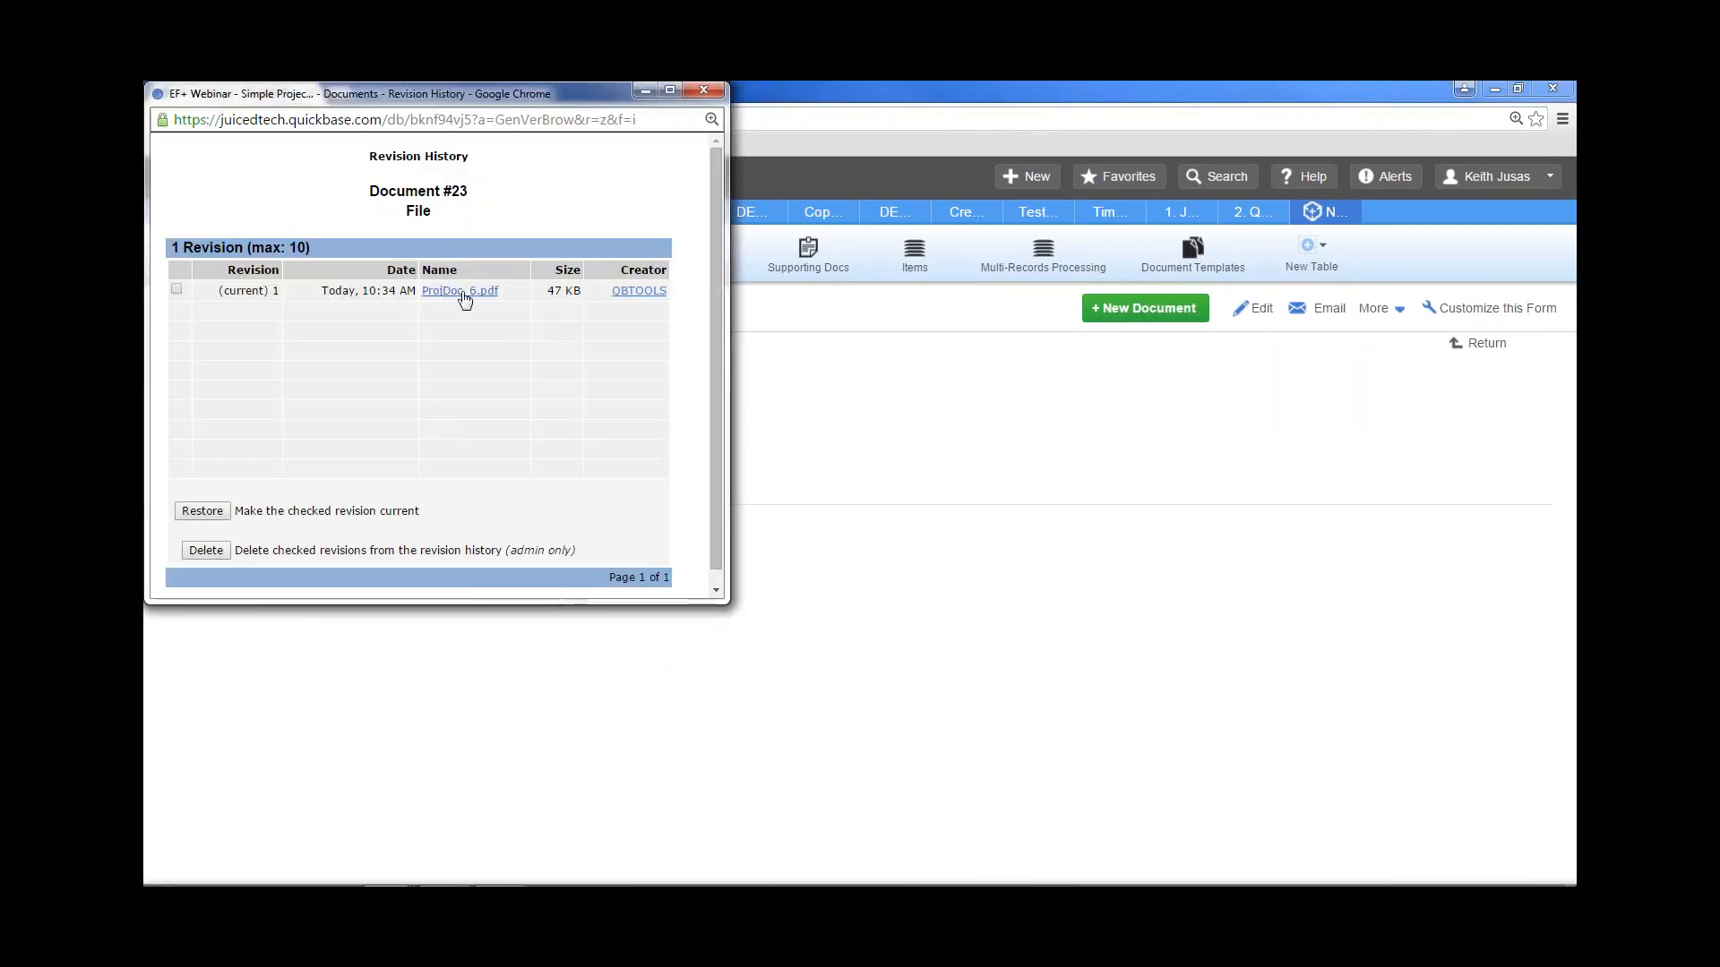
pyautogui.click(702, 90)
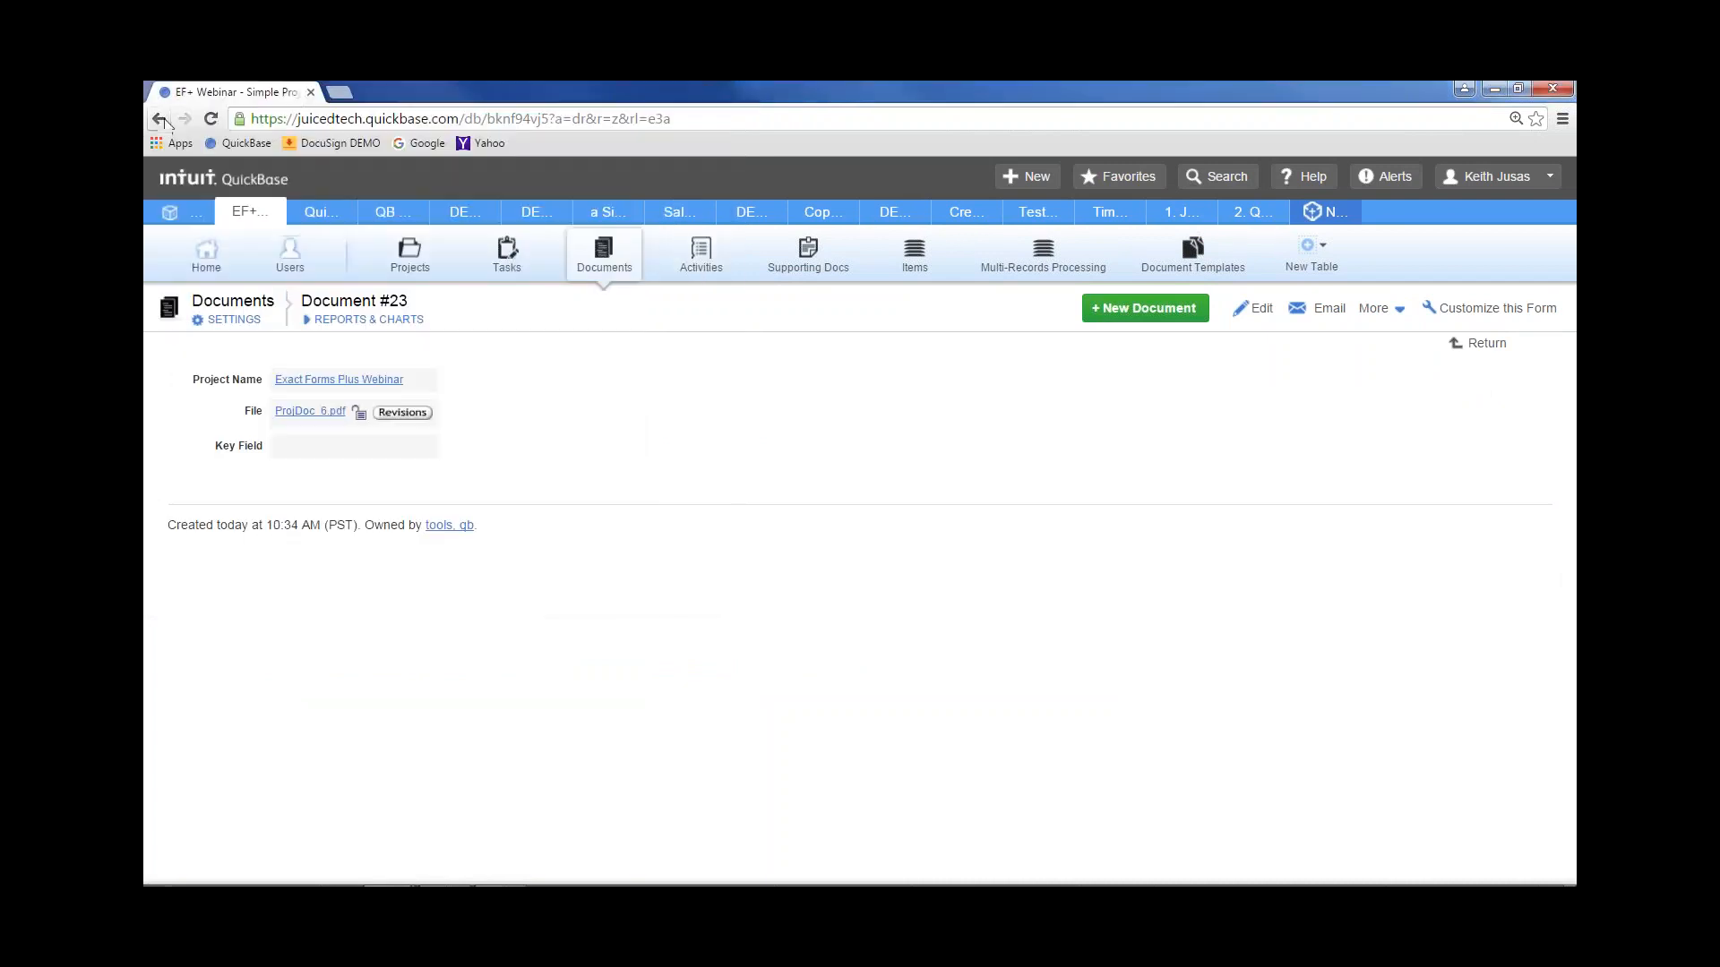
pyautogui.click(160, 120)
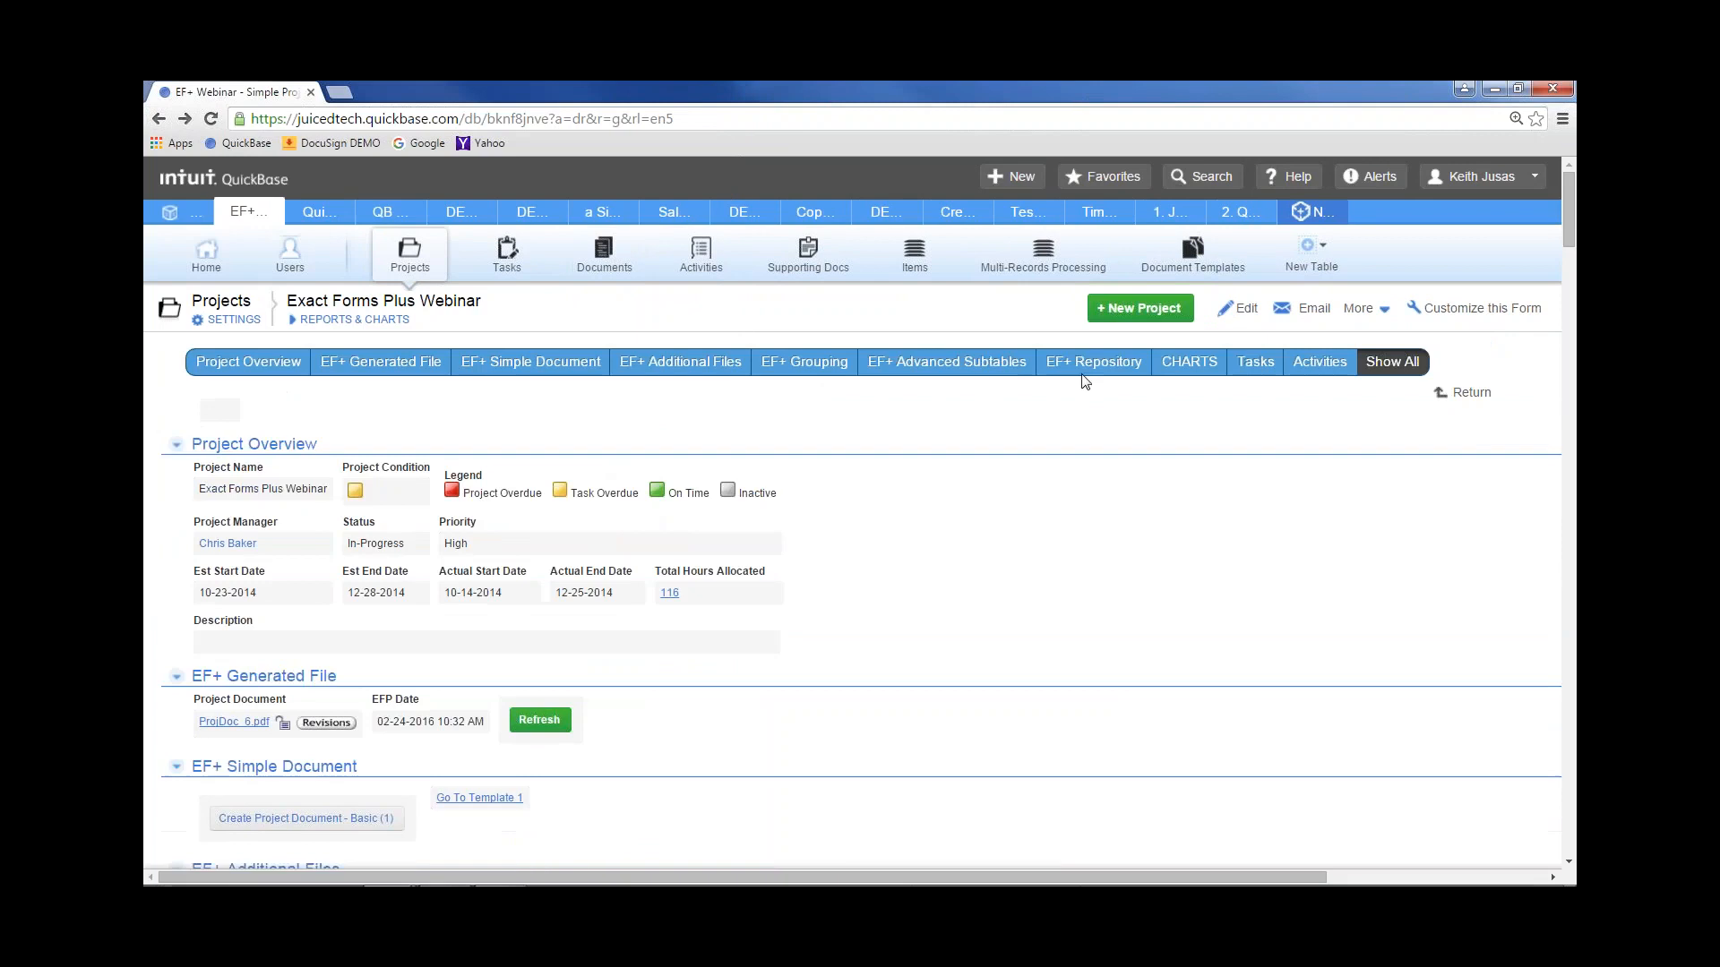
# Show the project's EF+ Repository and EF+ Generated File sections, run Create Project Document in Repository (U) and close the generated document
pyautogui.click(1084, 374)
pyautogui.click(418, 367)
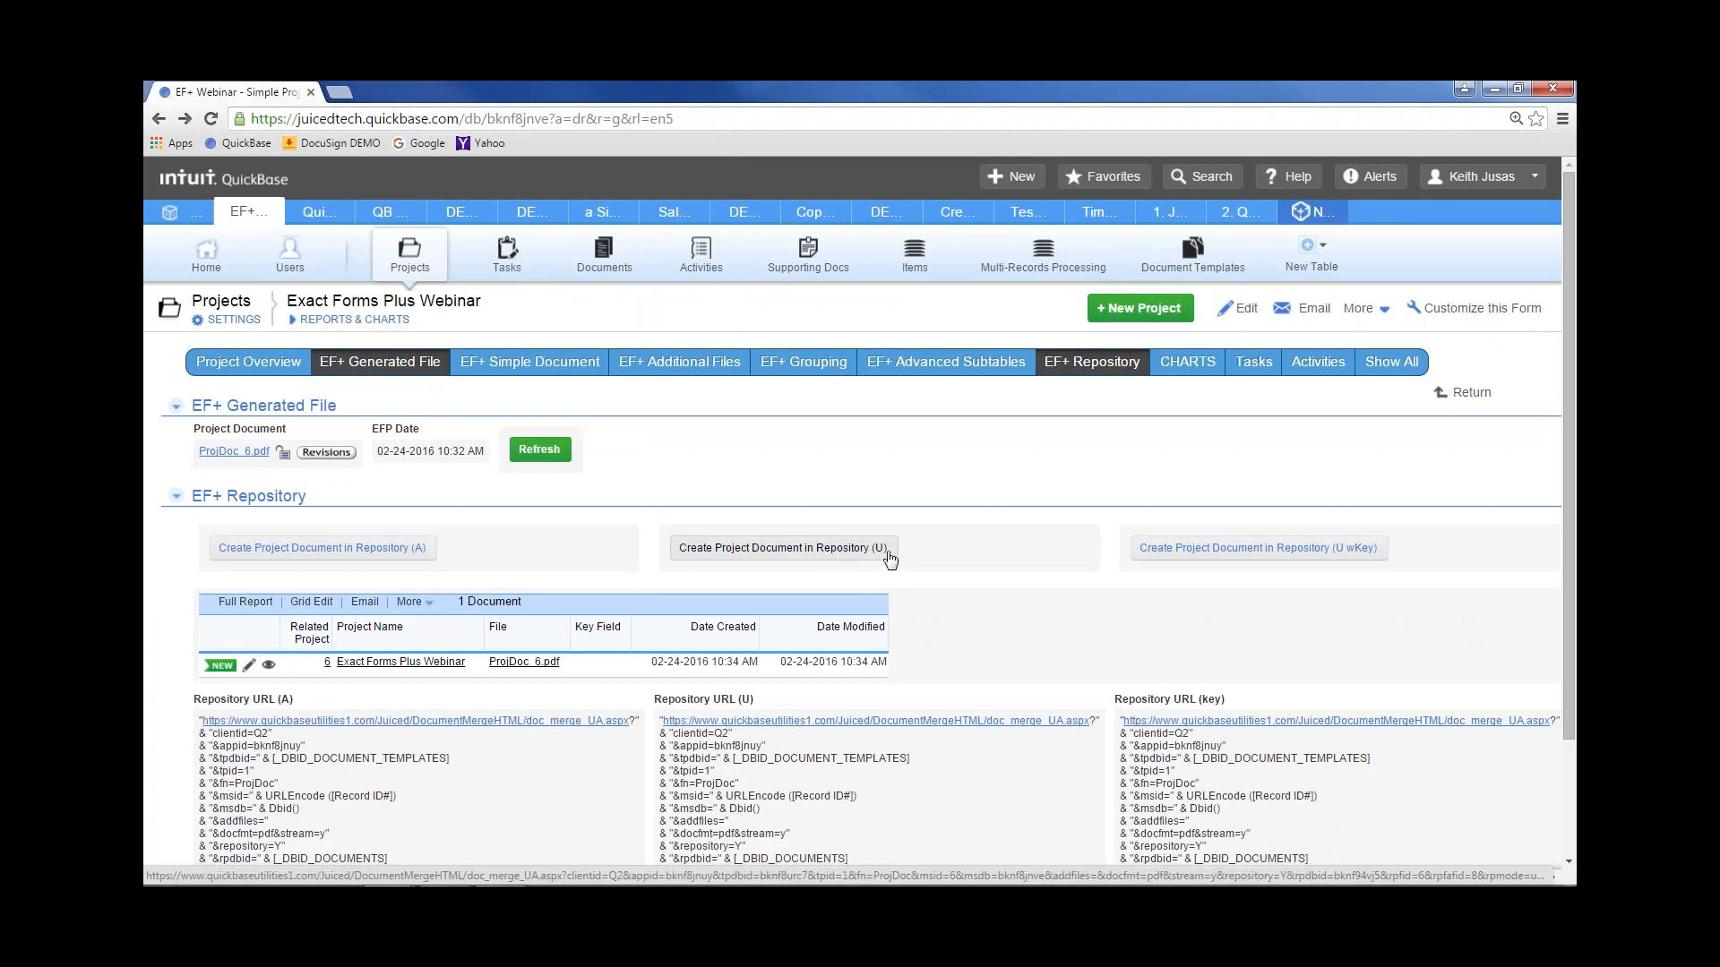
pyautogui.click(822, 549)
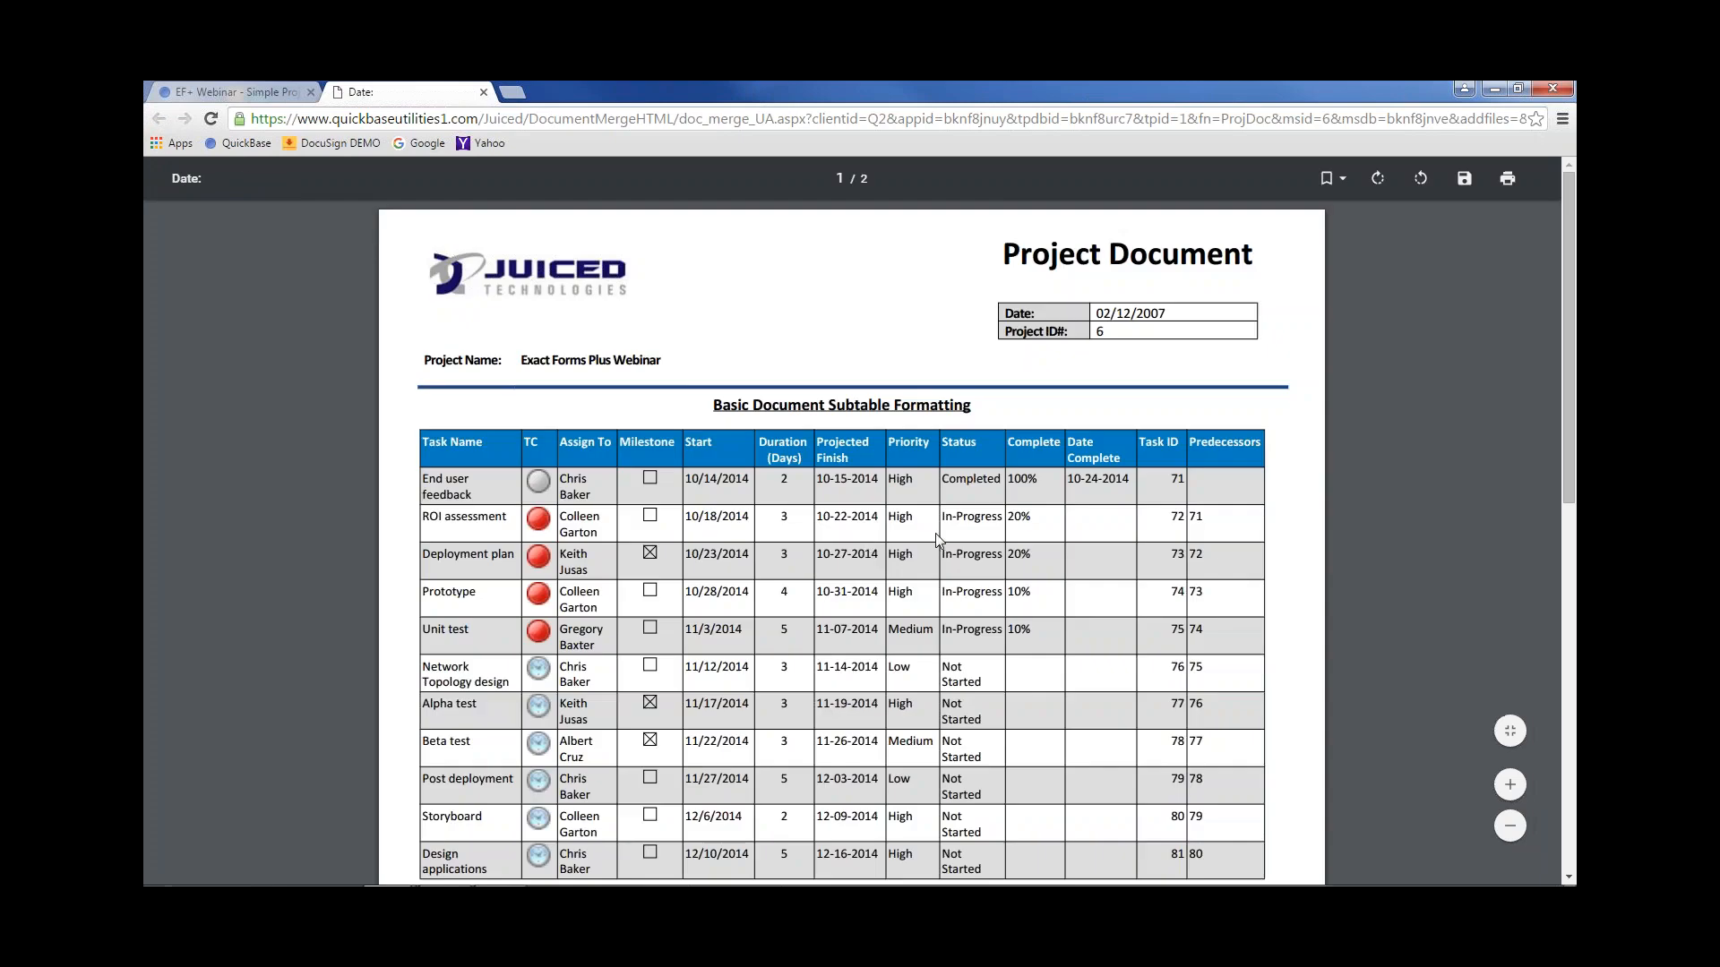
pyautogui.click(484, 93)
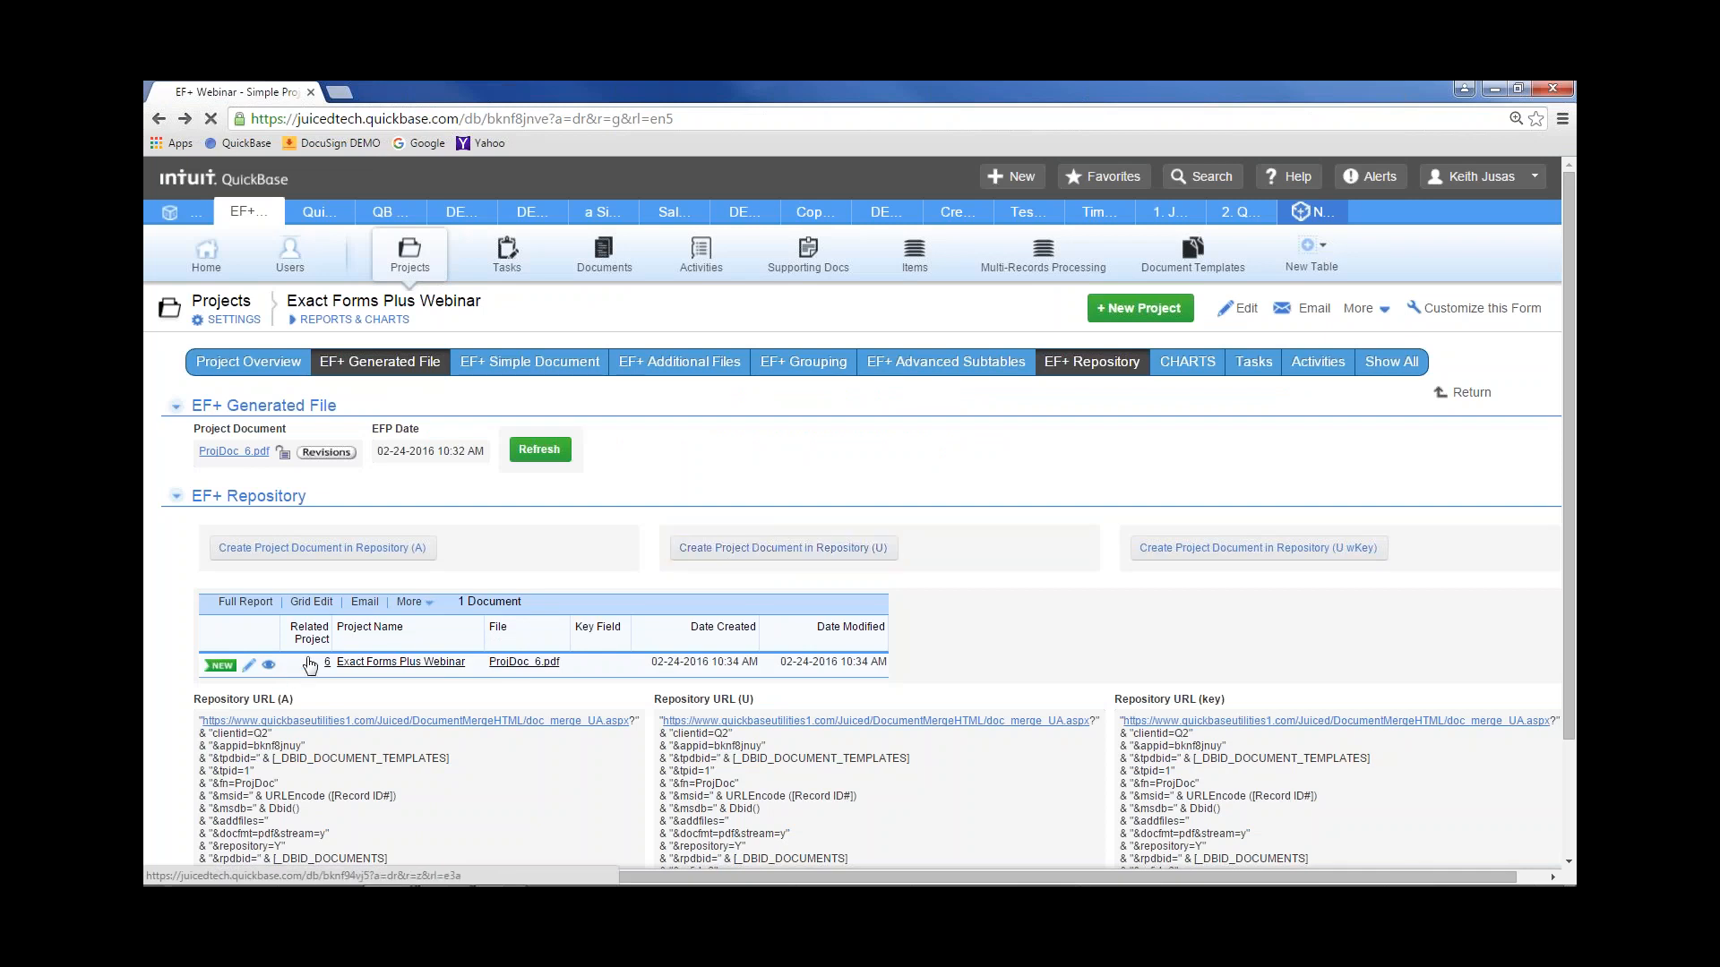
# Check the repository document's file revisions after the (U) update and go back to the project
pyautogui.click(268, 665)
pyautogui.click(403, 414)
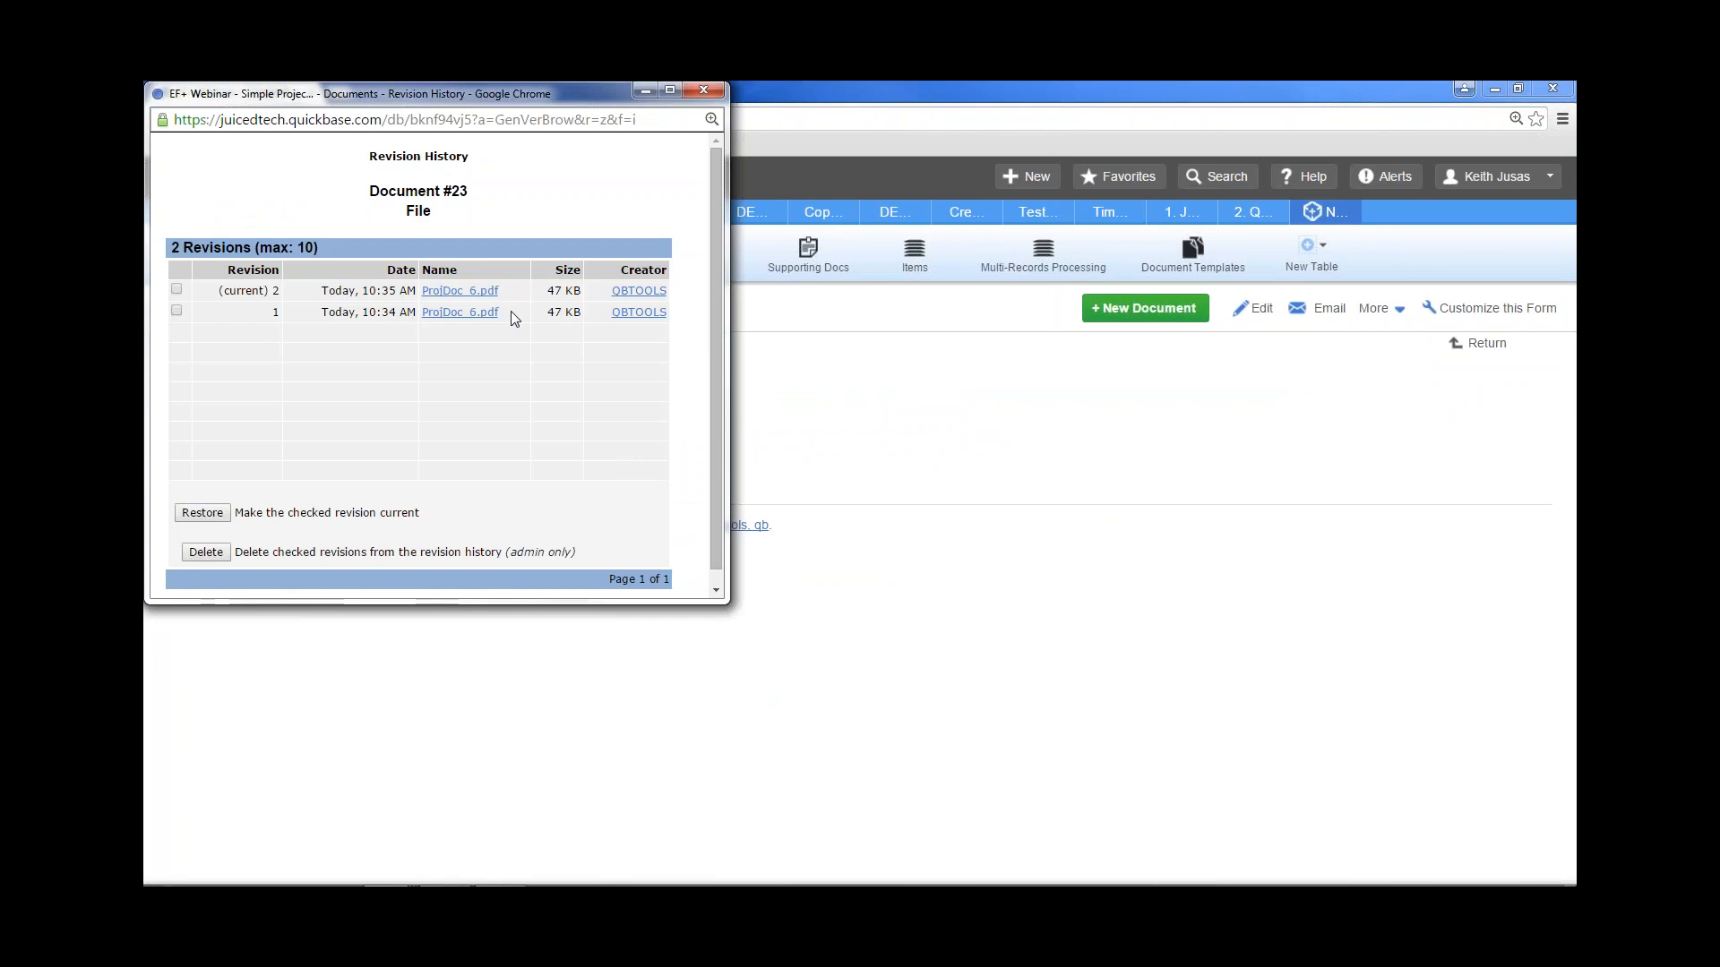
pyautogui.click(703, 90)
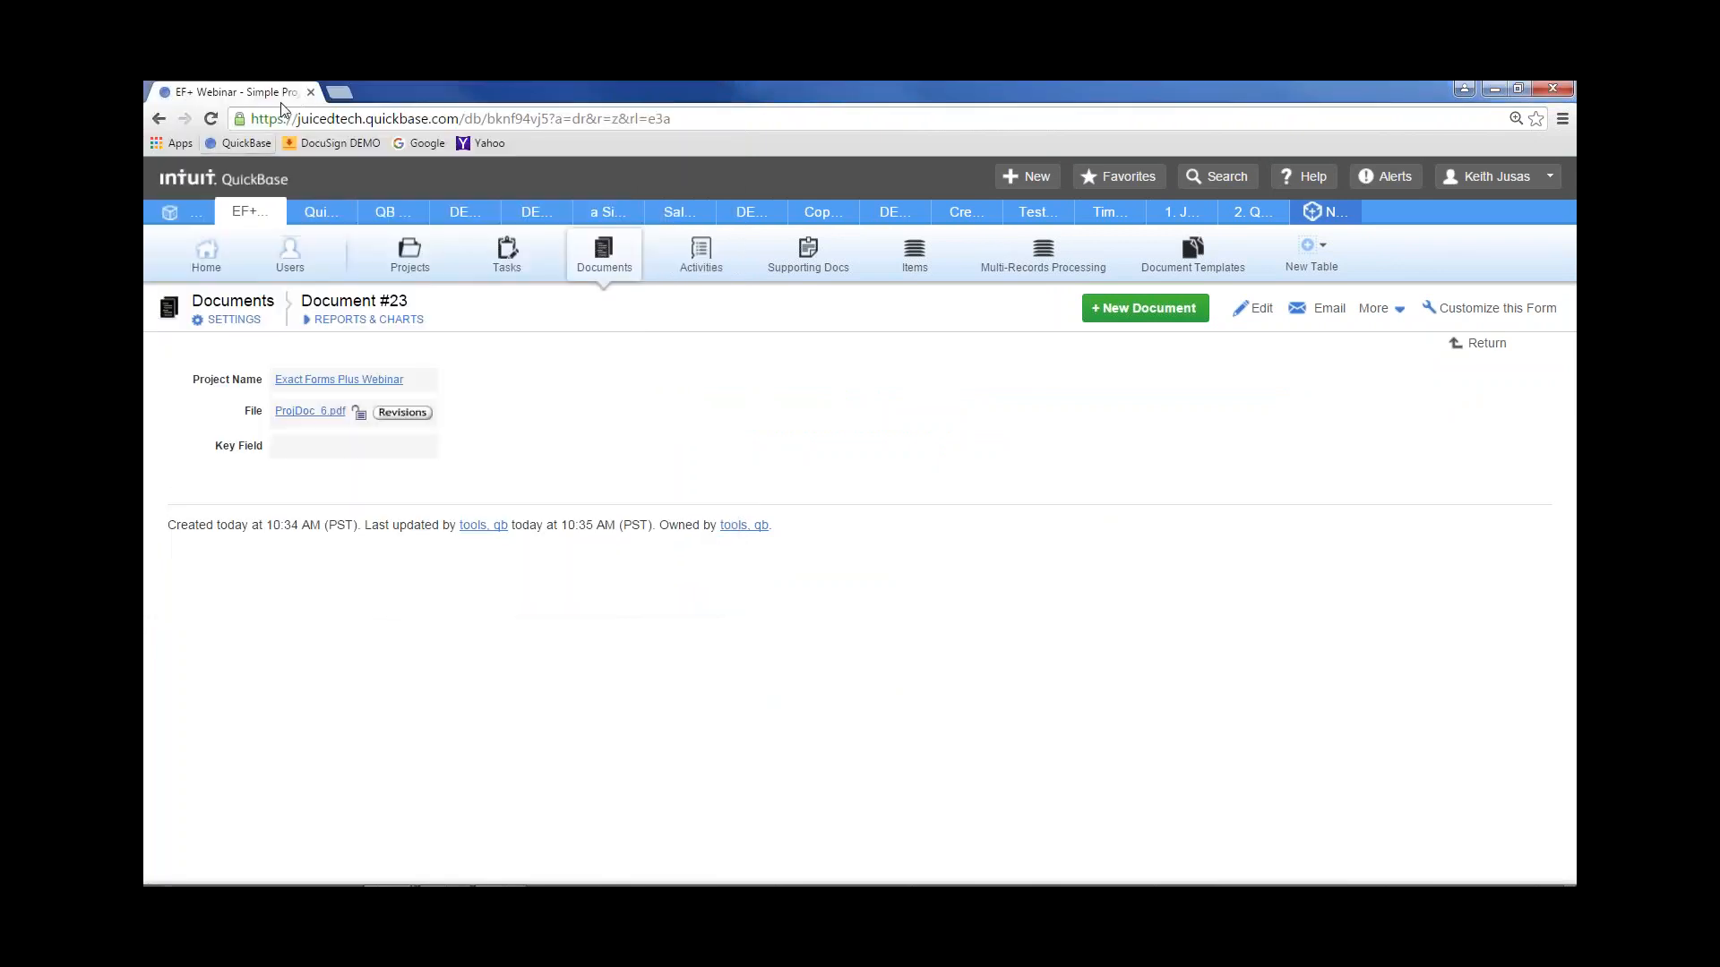
pyautogui.click(158, 117)
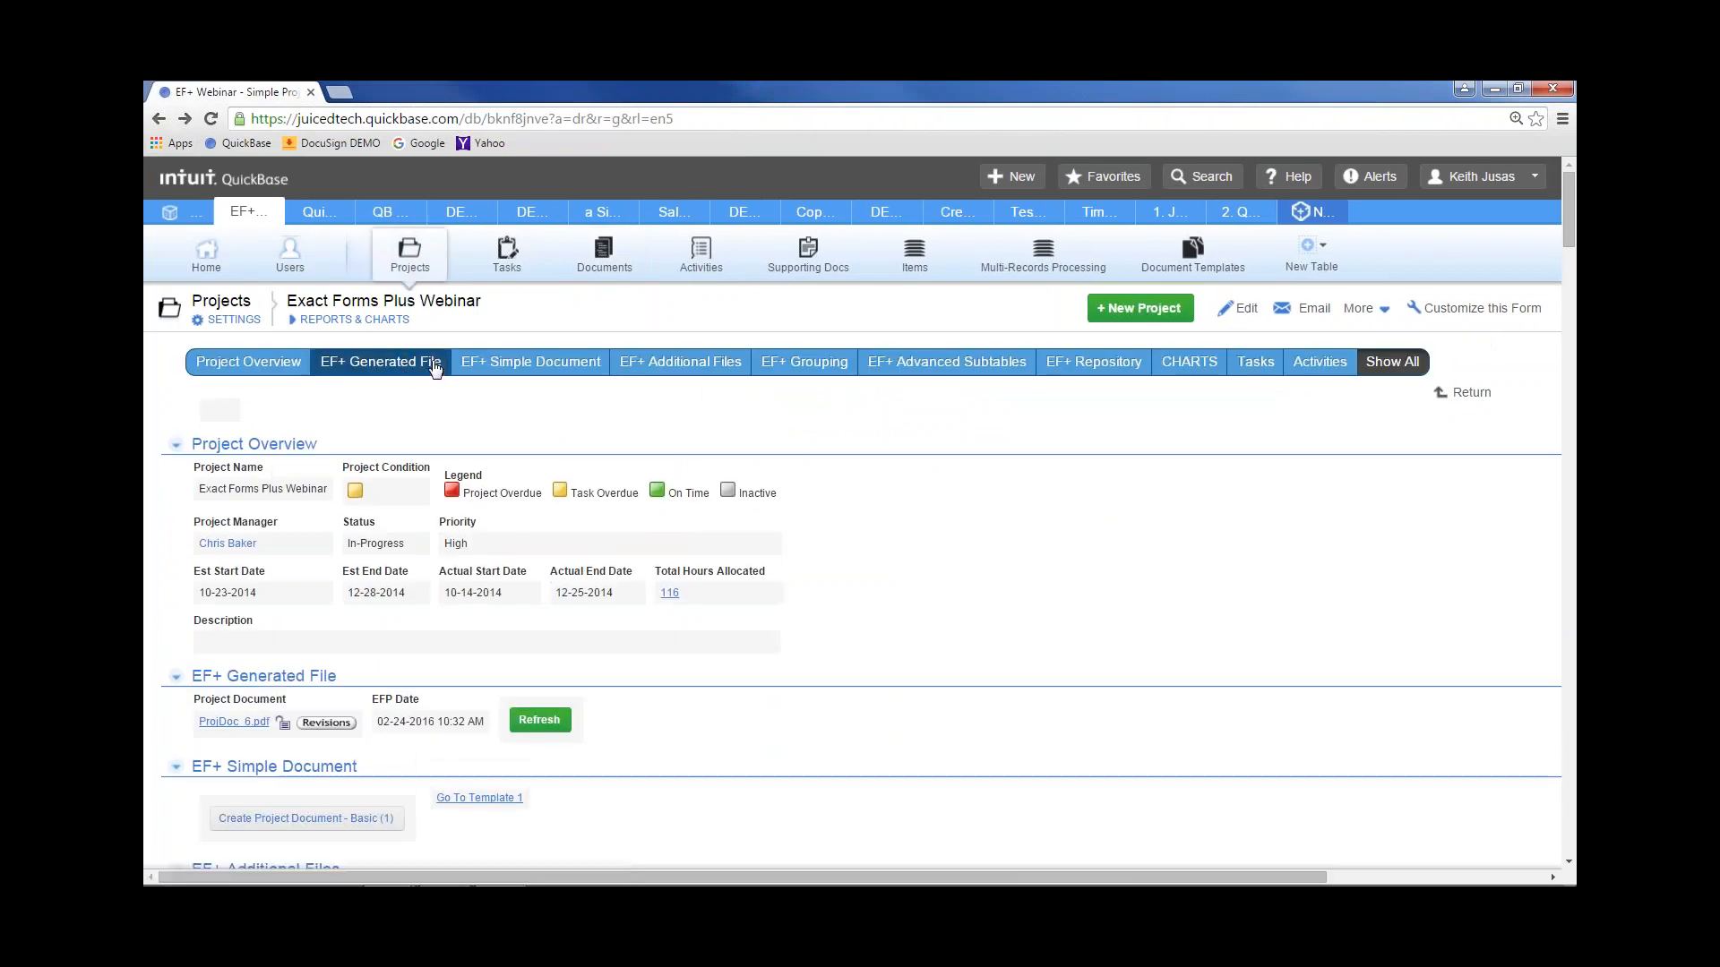
# Examine the repository parameters in the Repository URL (A) formula and the rpmode setting in Repository URL (U)
pyautogui.click(434, 367)
pyautogui.click(1089, 362)
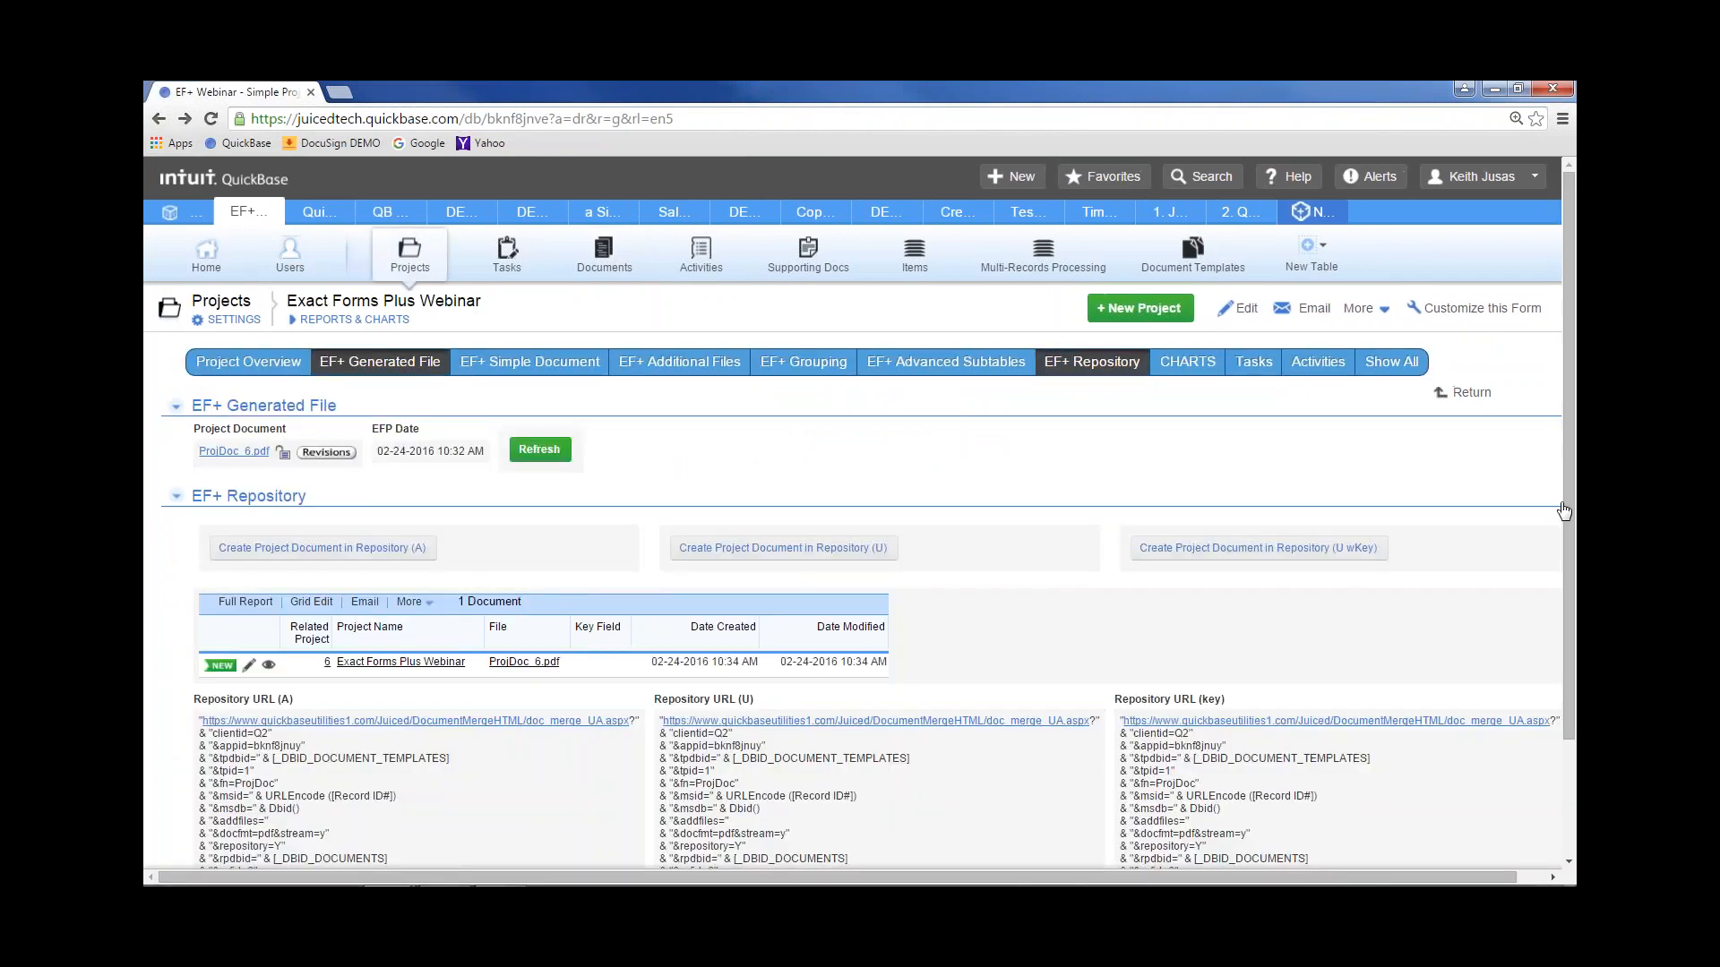
pyautogui.scroll(-3, 1560, 631)
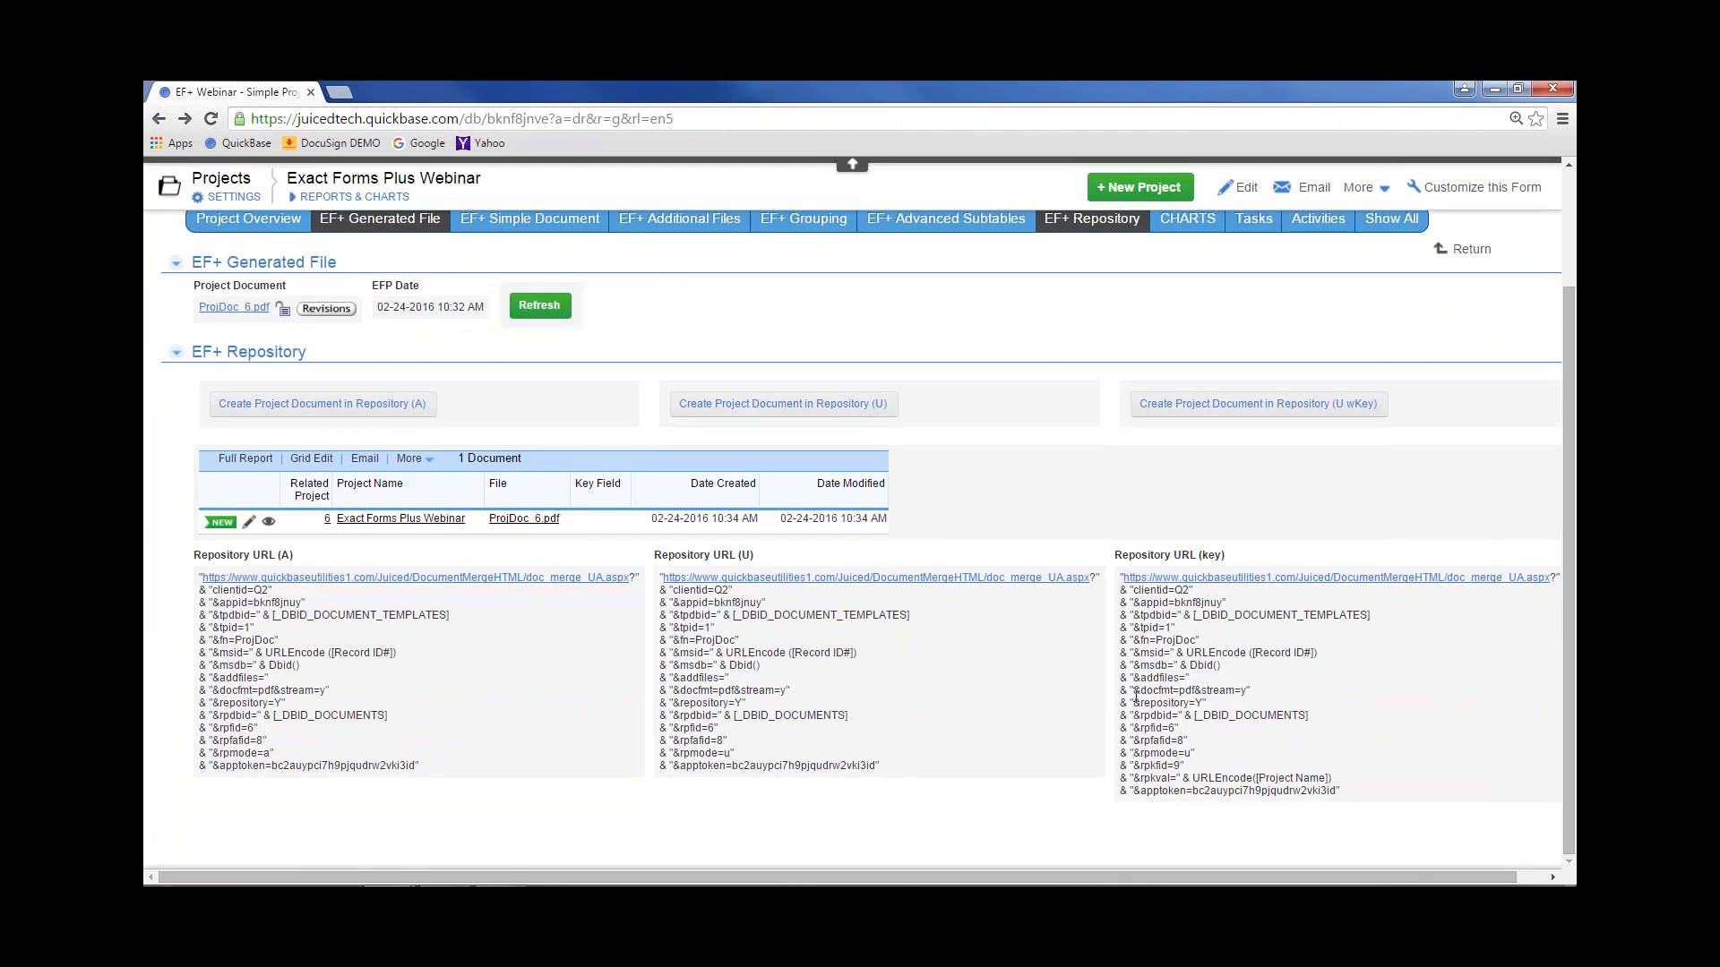
pyautogui.hotkey('ctrl', '+')
pyautogui.hotkey('ctrl', '+')
pyautogui.hotkey('ctrl', '+')
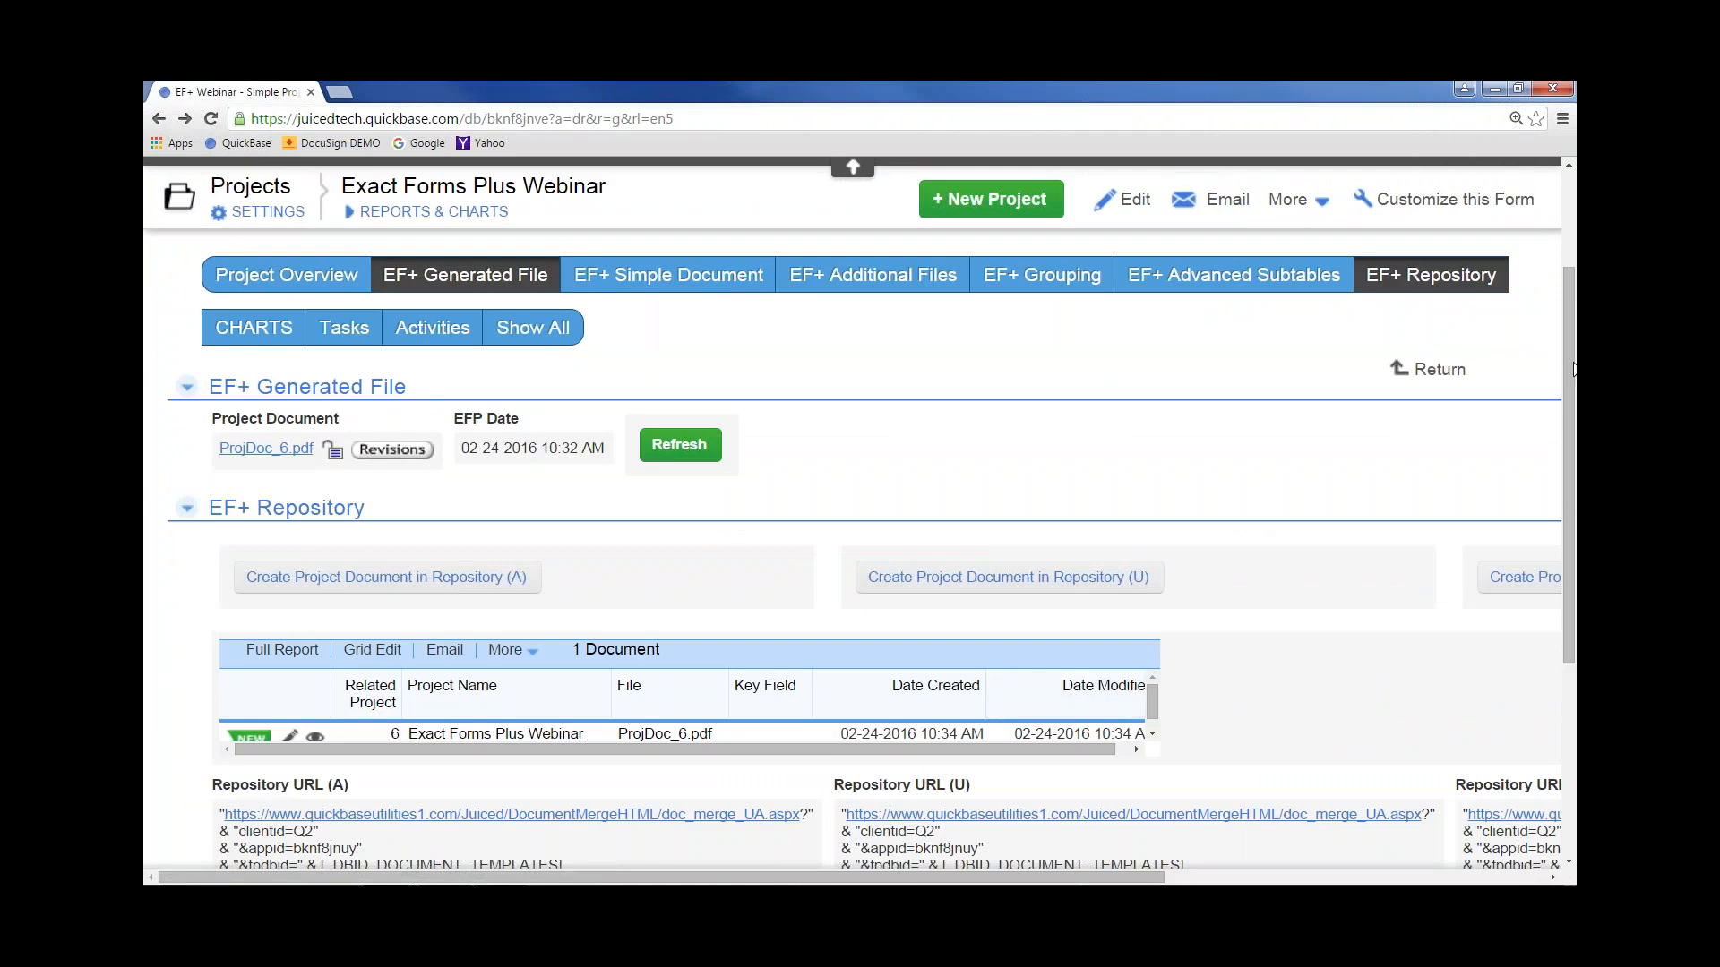
pyautogui.moveTo(1573, 370); pyautogui.dragTo(1535, 542)
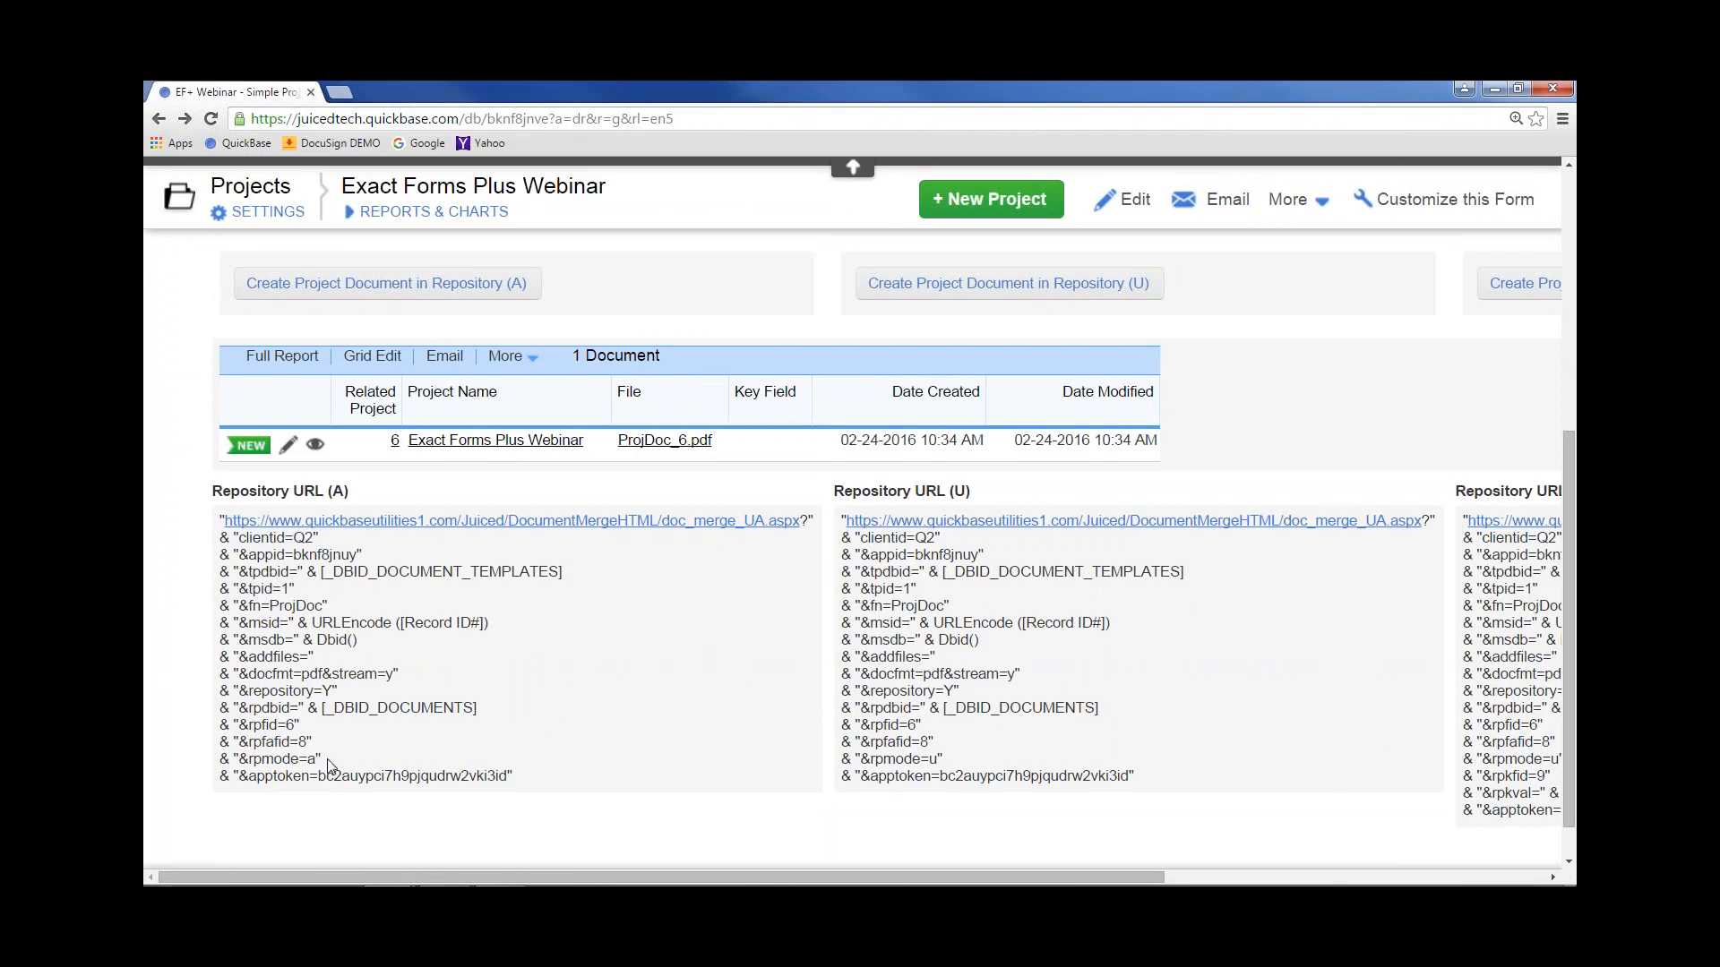
pyautogui.moveTo(322, 761); pyautogui.dragTo(218, 692)
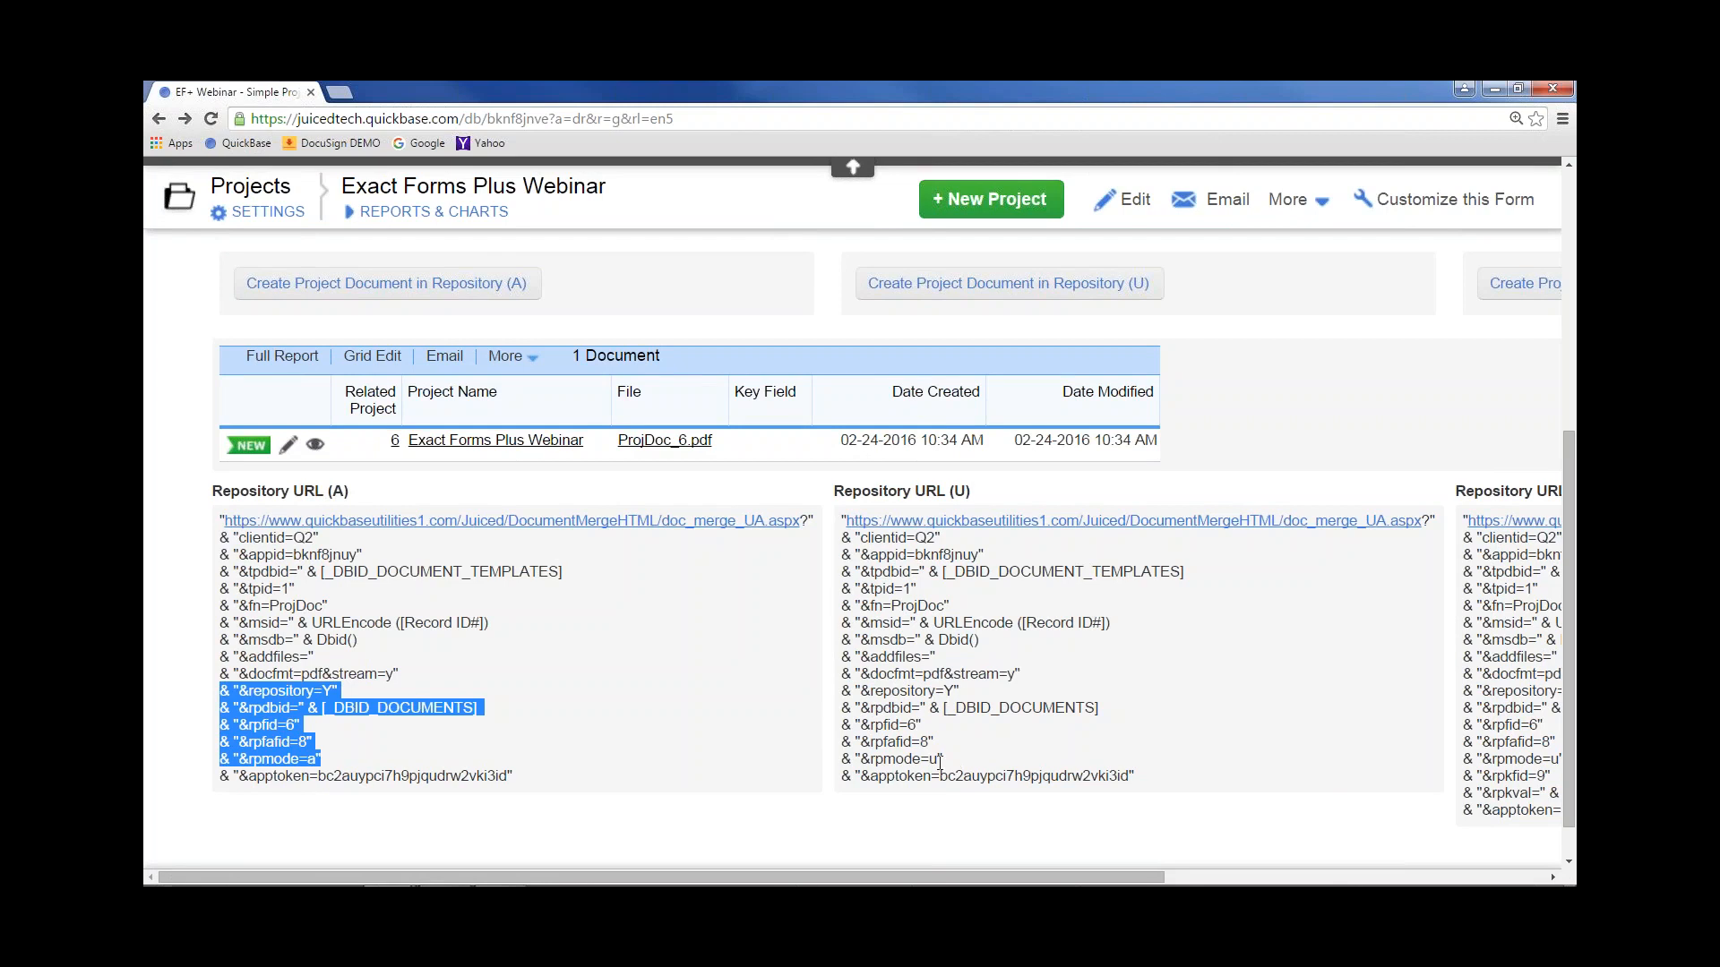
pyautogui.moveTo(940, 760); pyautogui.dragTo(844, 757)
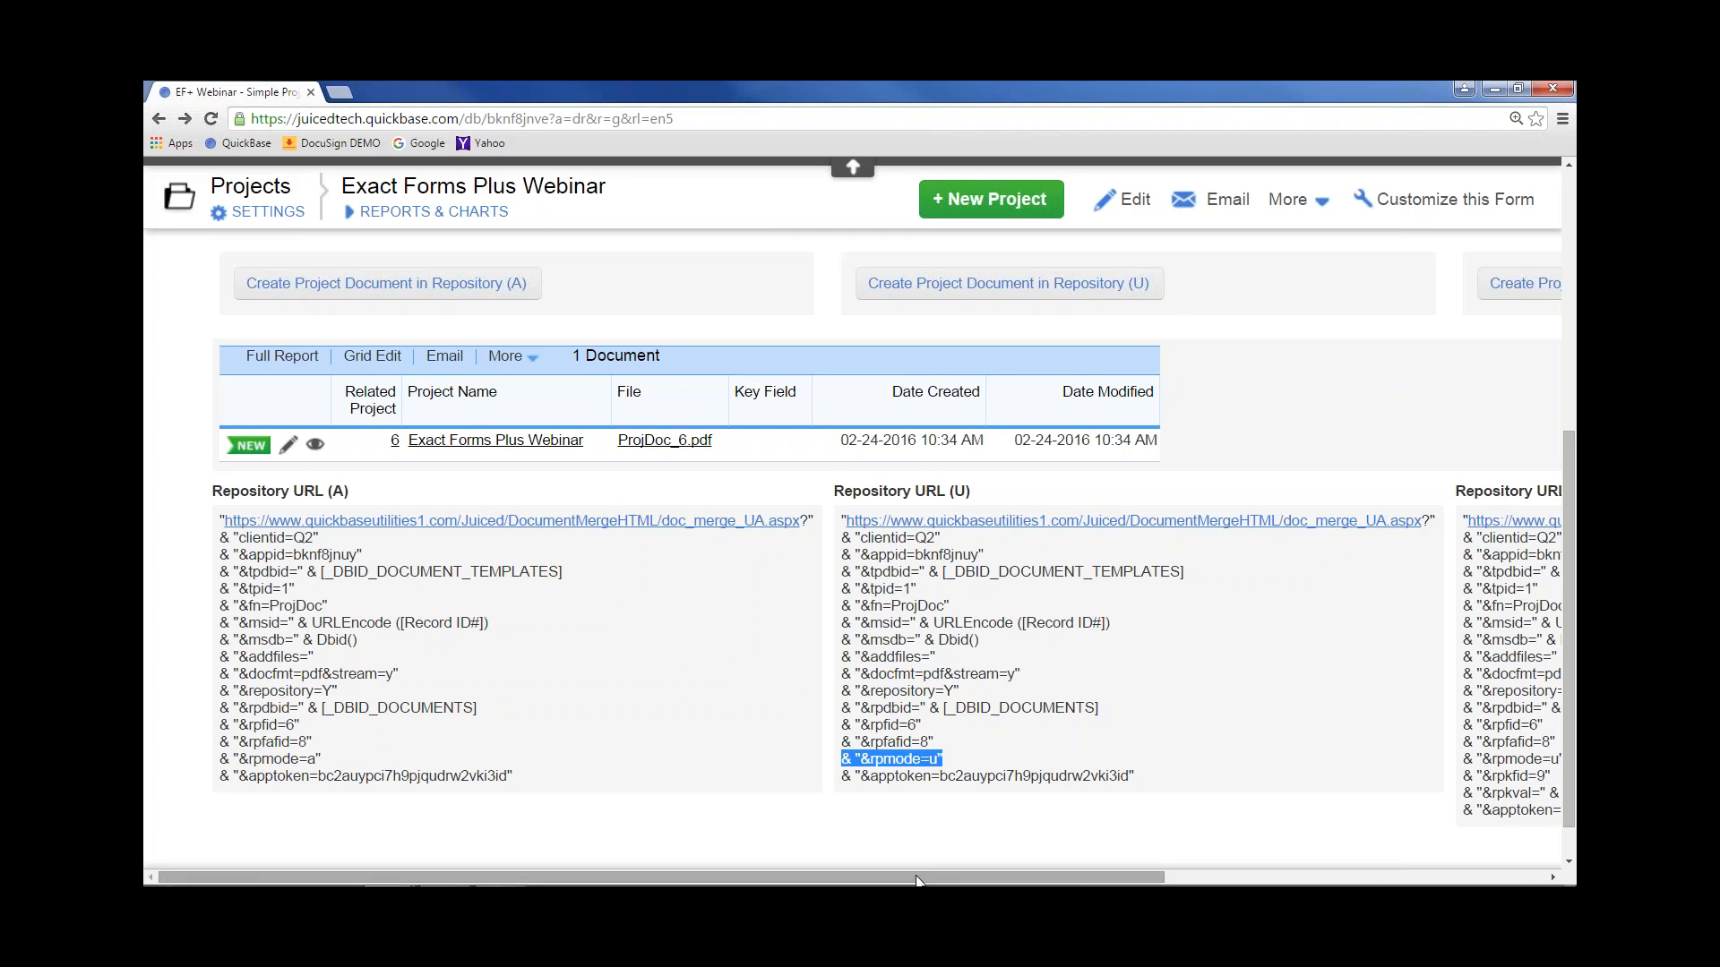
pyautogui.hotkey('ctrl', '-')
pyautogui.hotkey('ctrl', '-')
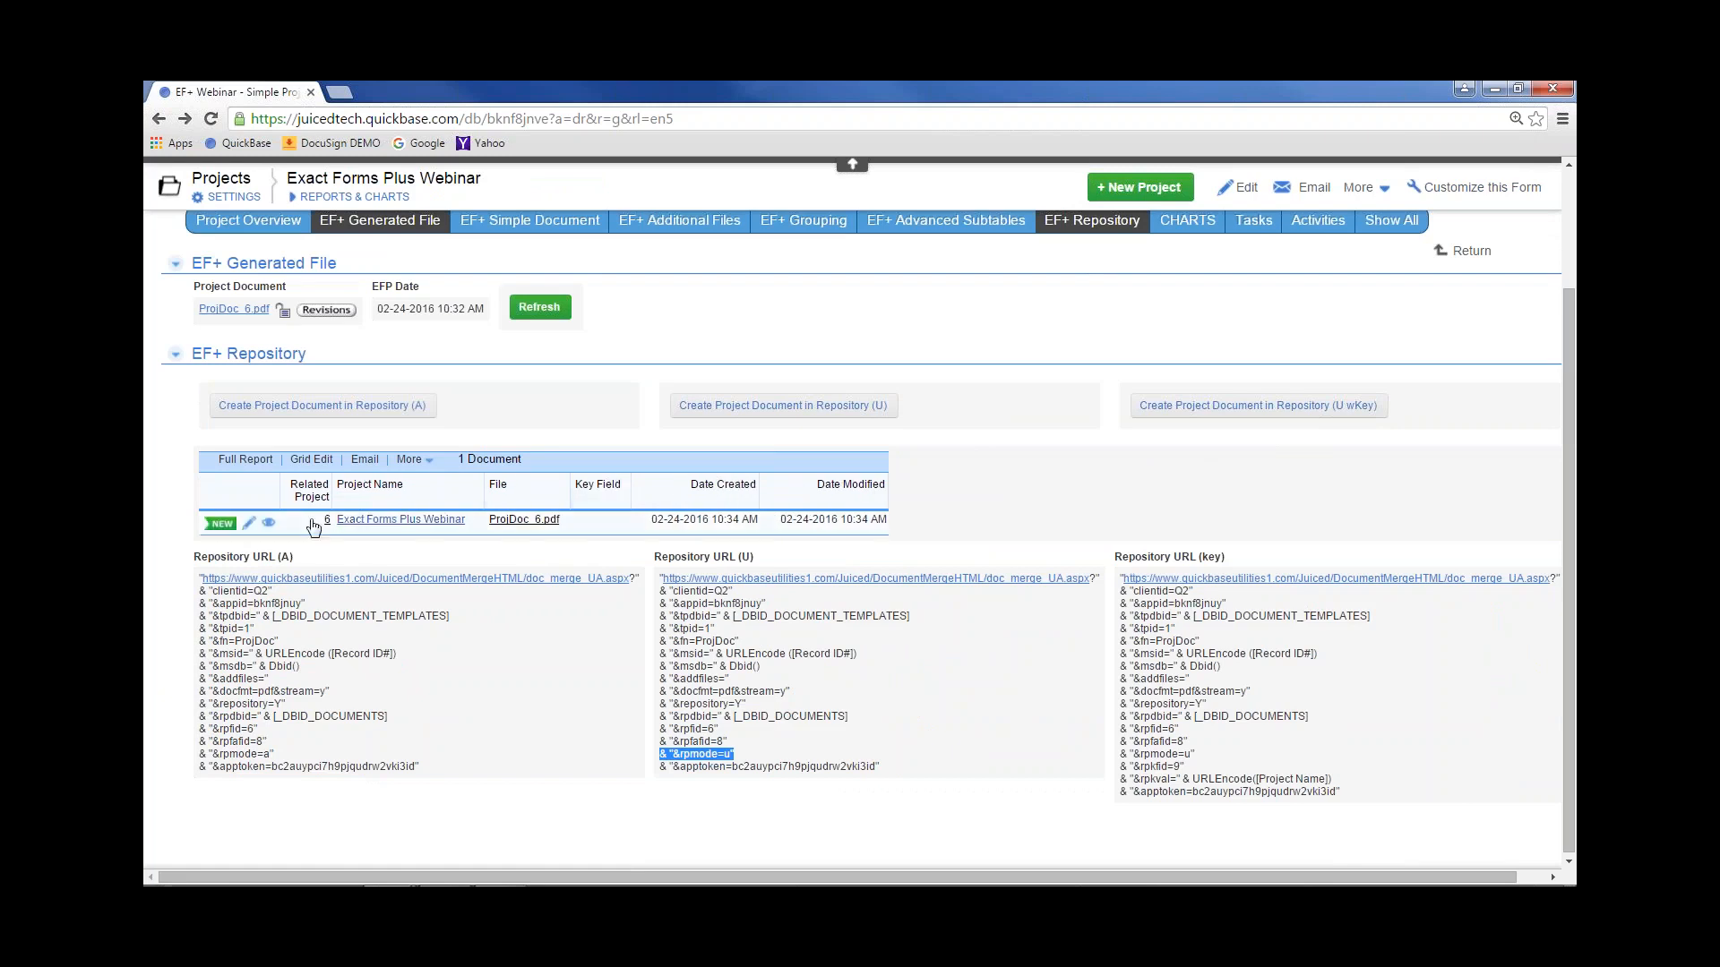
pyautogui.click(312, 459)
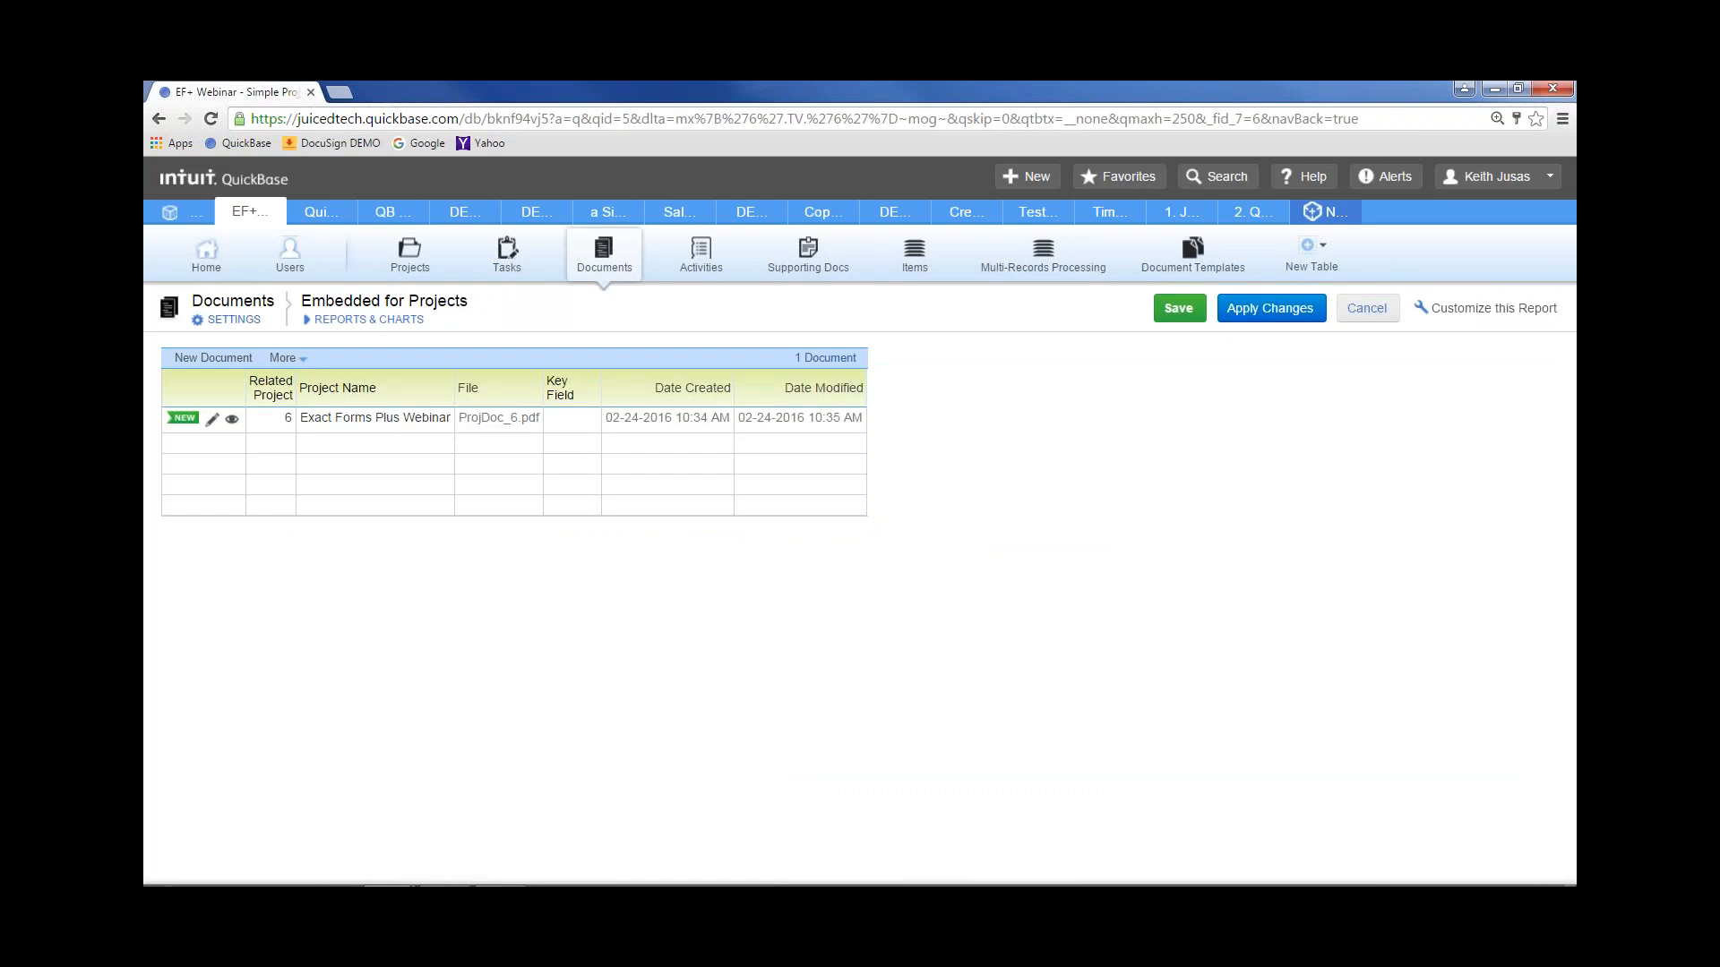
pyautogui.click(159, 119)
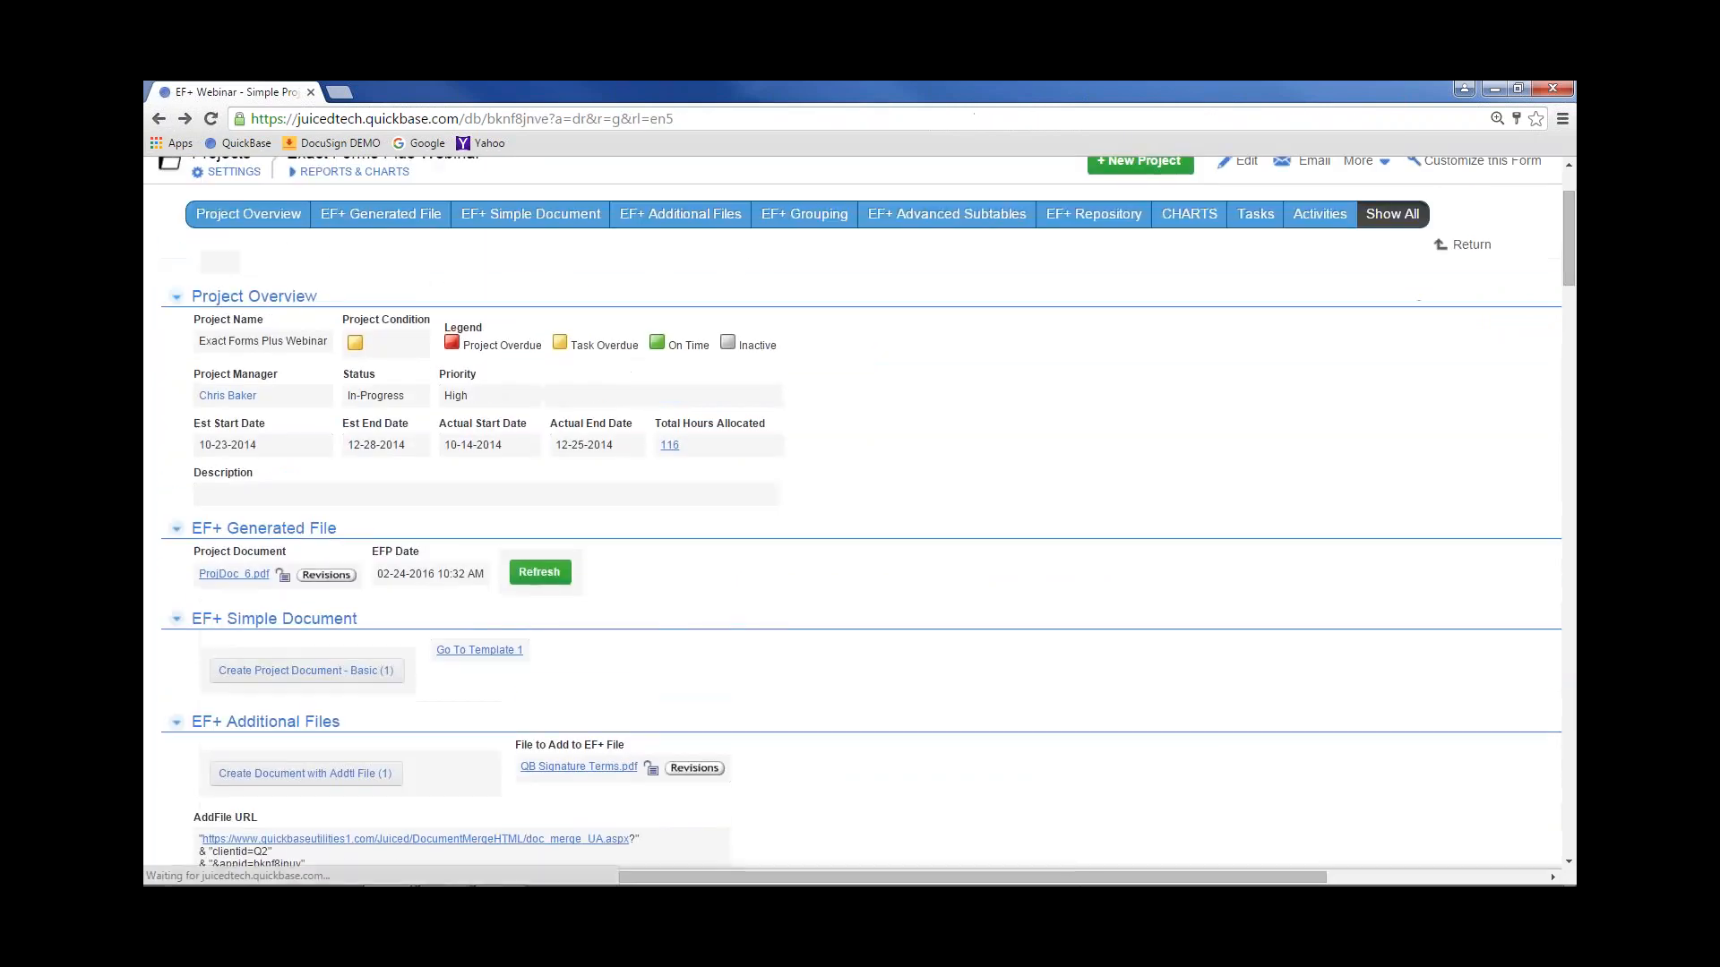
pyautogui.click(1093, 213)
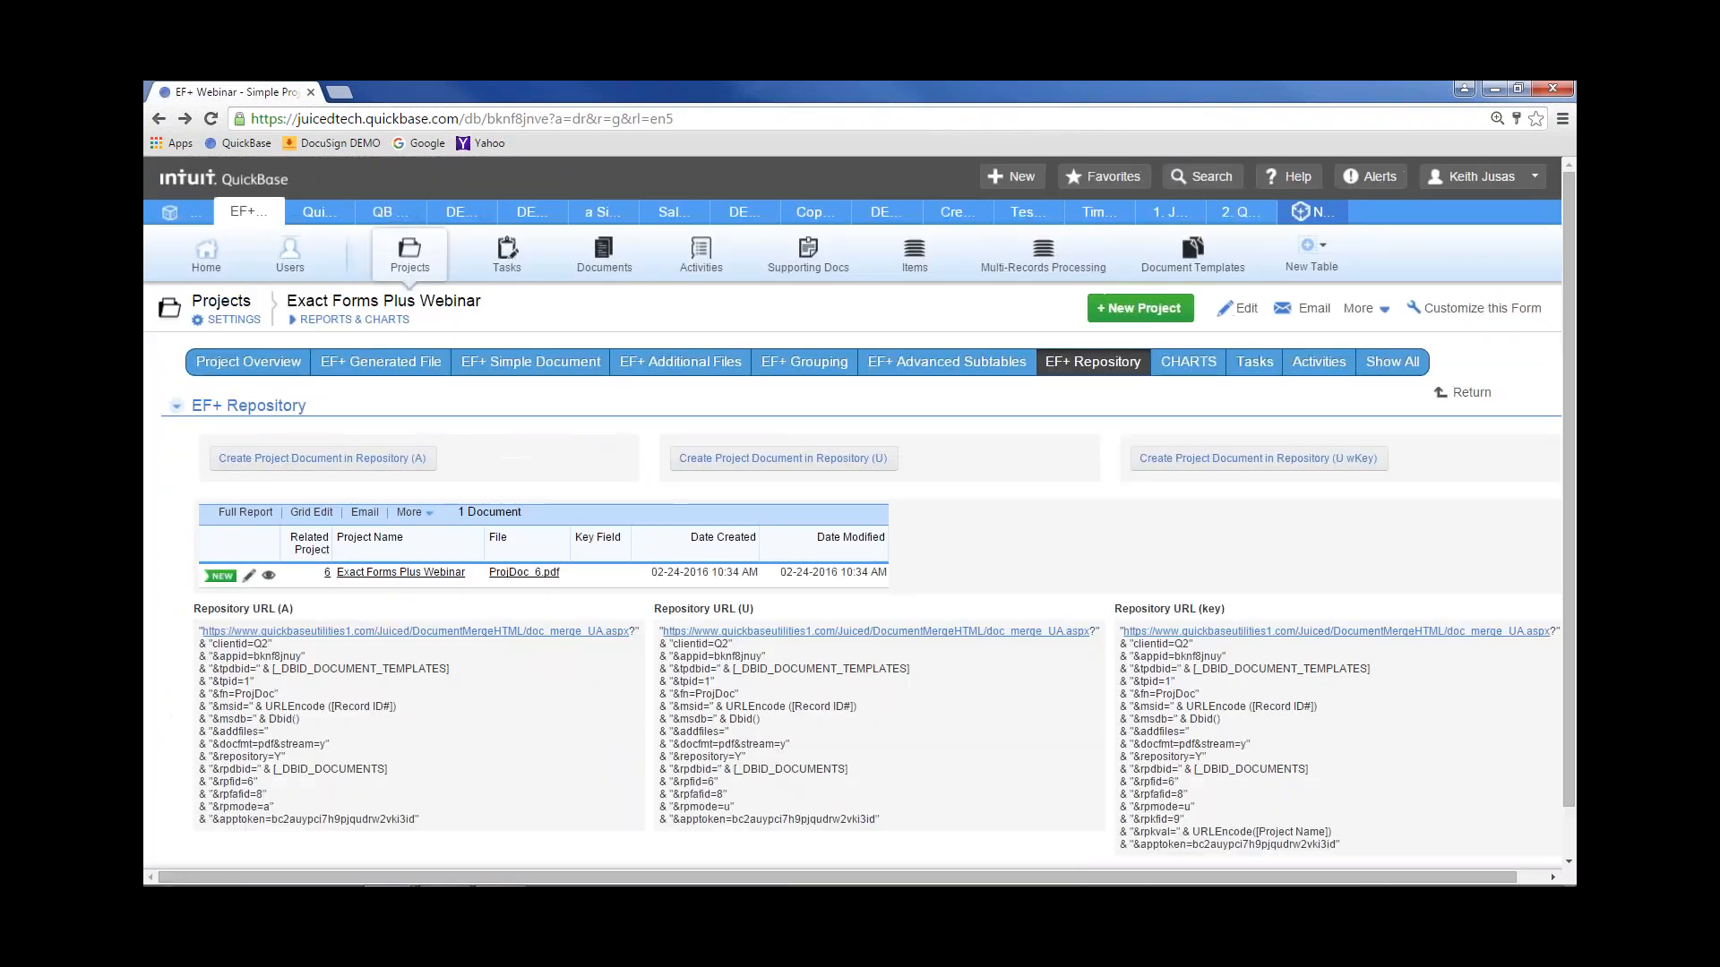
# Copy the project name "Exact Forms Plus Webinar" into the repository document's Key Field using grid edit and save
pyautogui.moveTo(485, 305); pyautogui.dragTo(288, 301)
pyautogui.hotkey('ctrl', 'c')
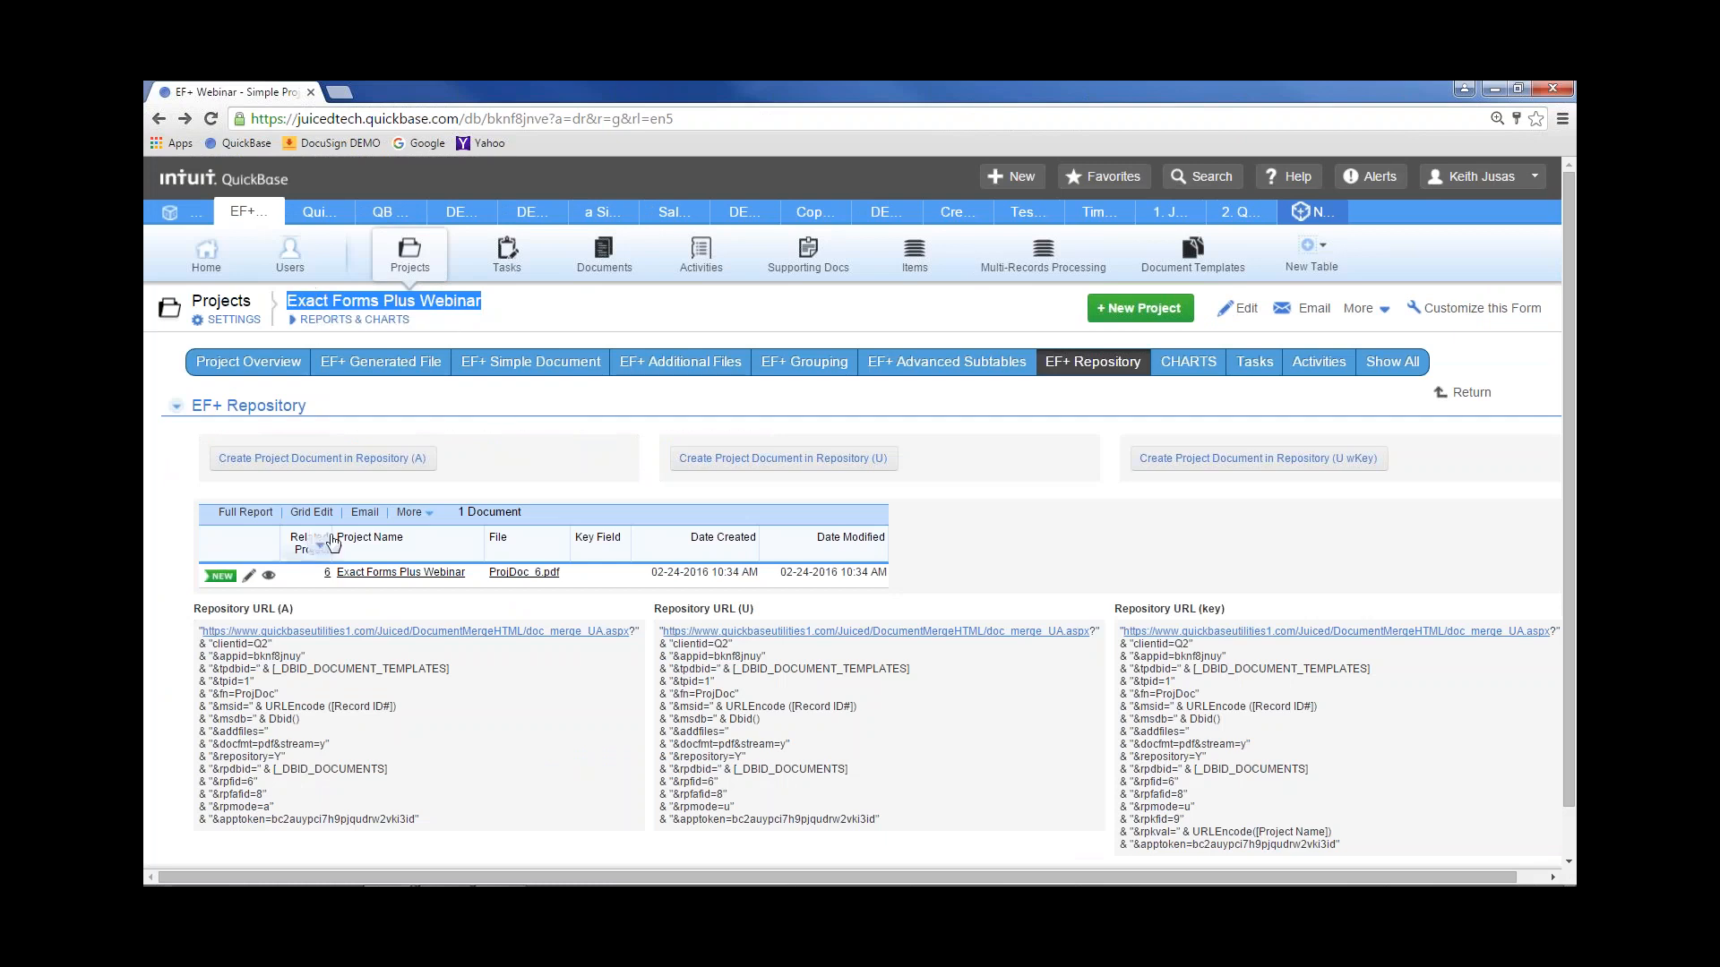
pyautogui.click(312, 513)
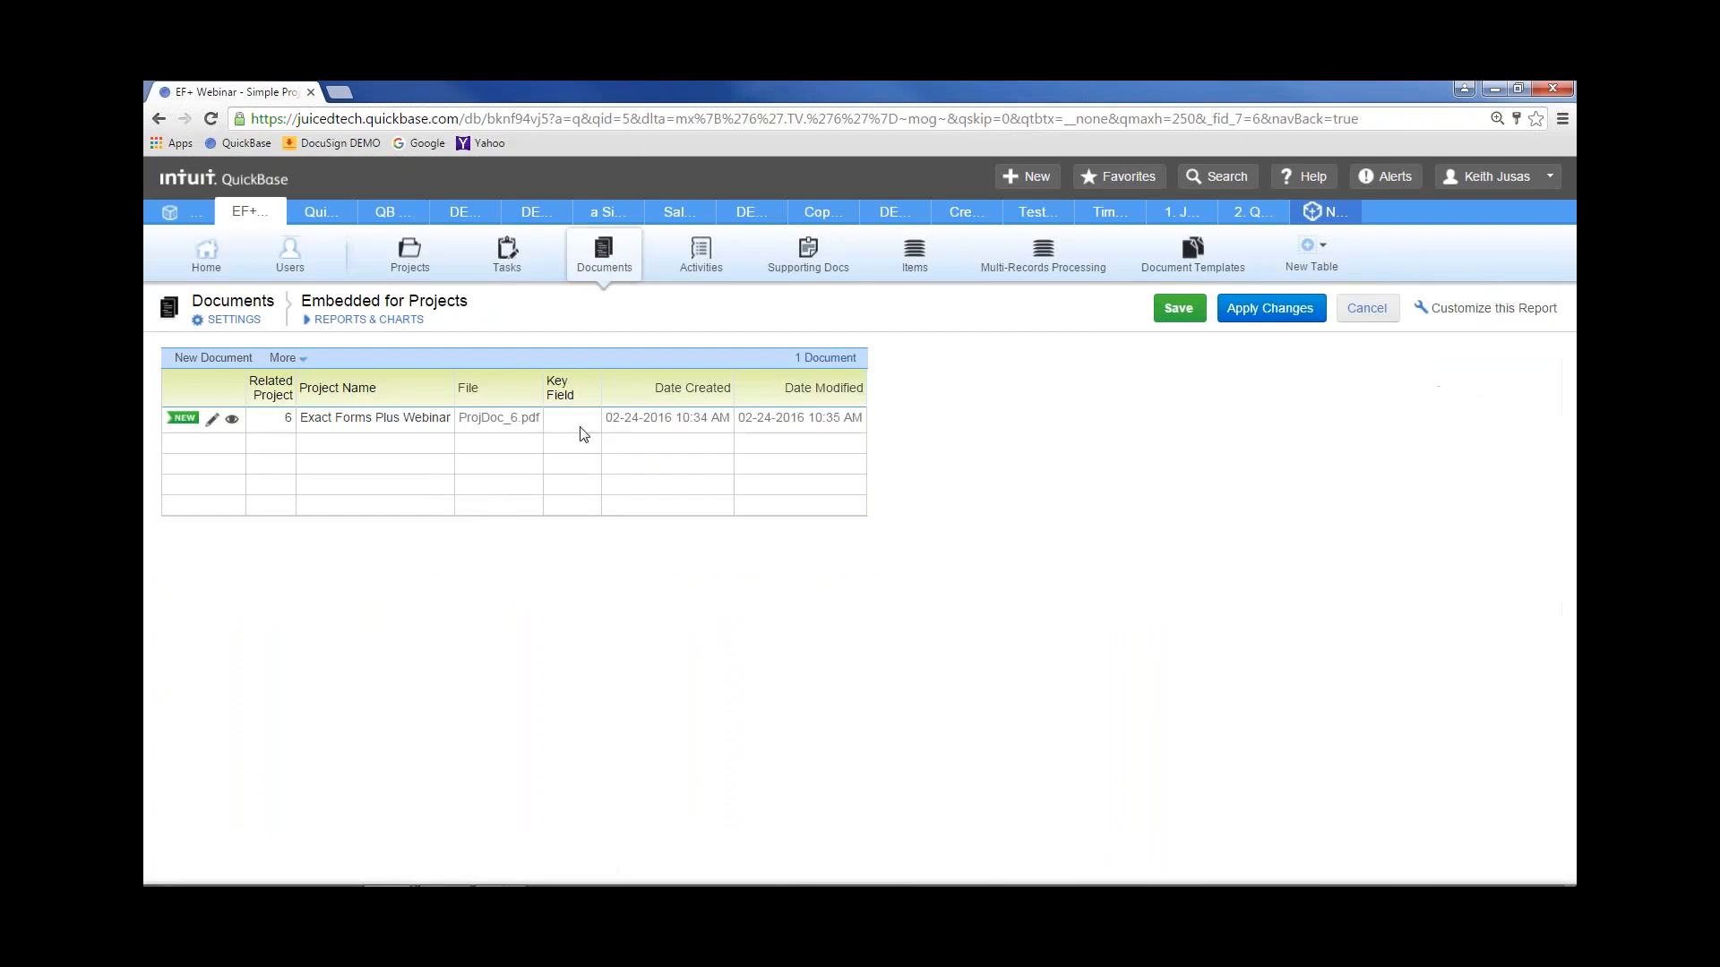
pyautogui.click(573, 417)
pyautogui.hotkey('ctrl', 'v')
pyautogui.click(640, 453)
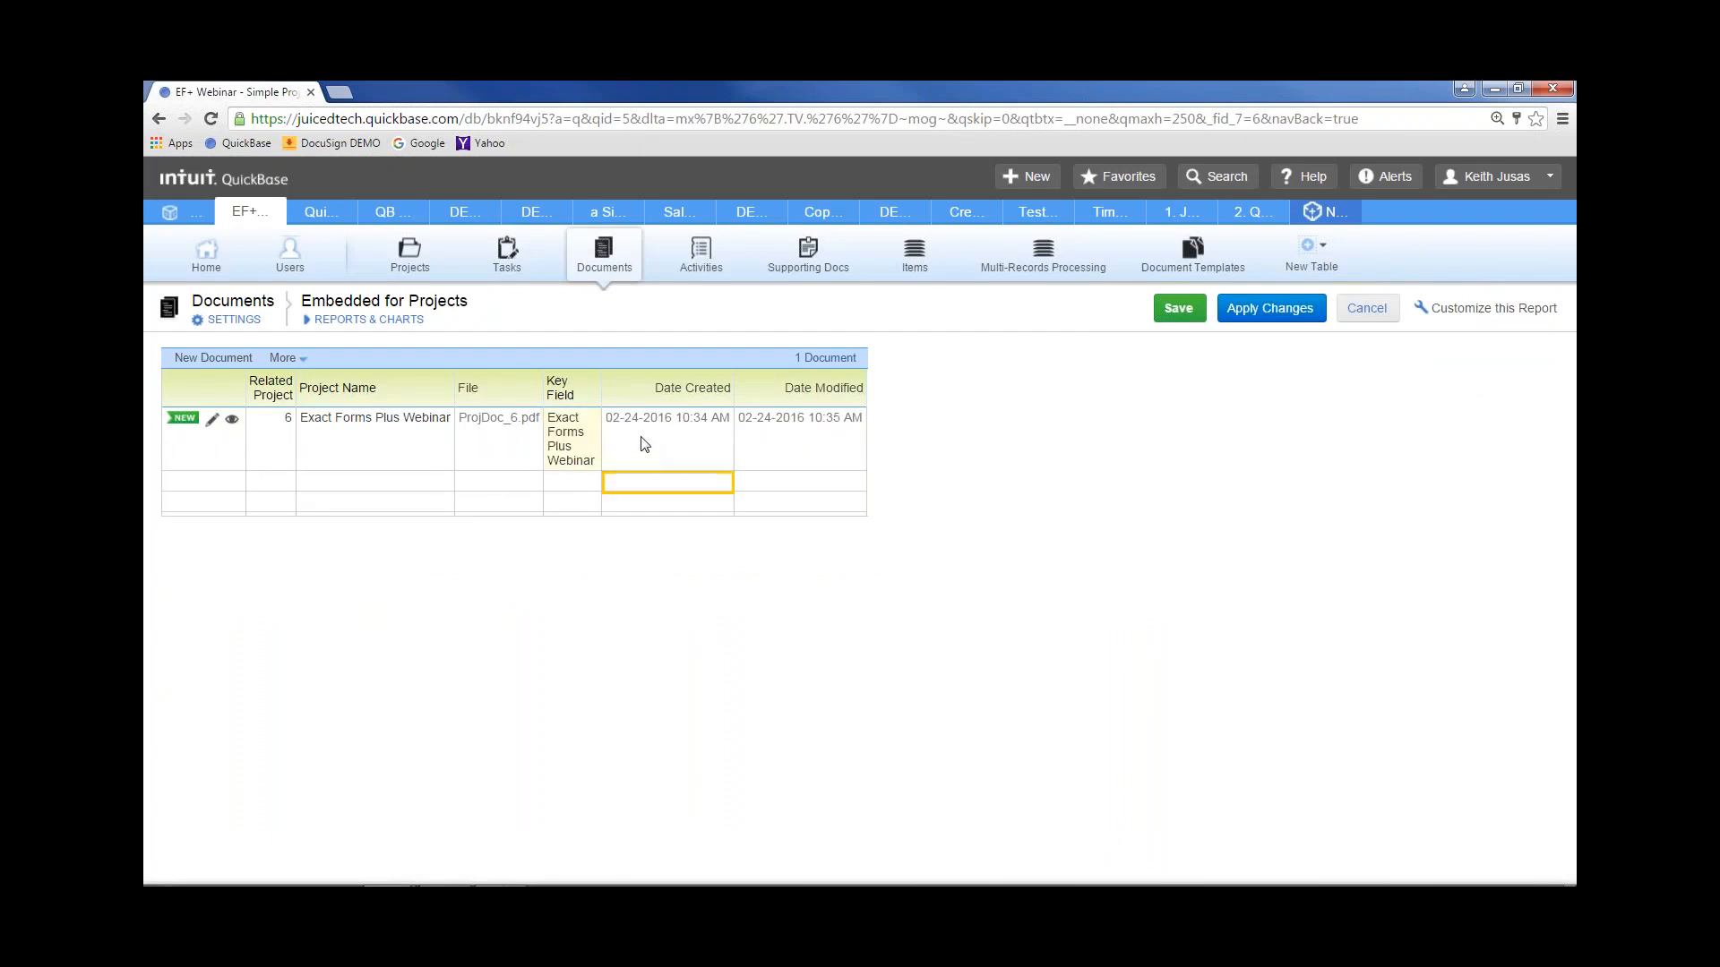
pyautogui.click(1178, 307)
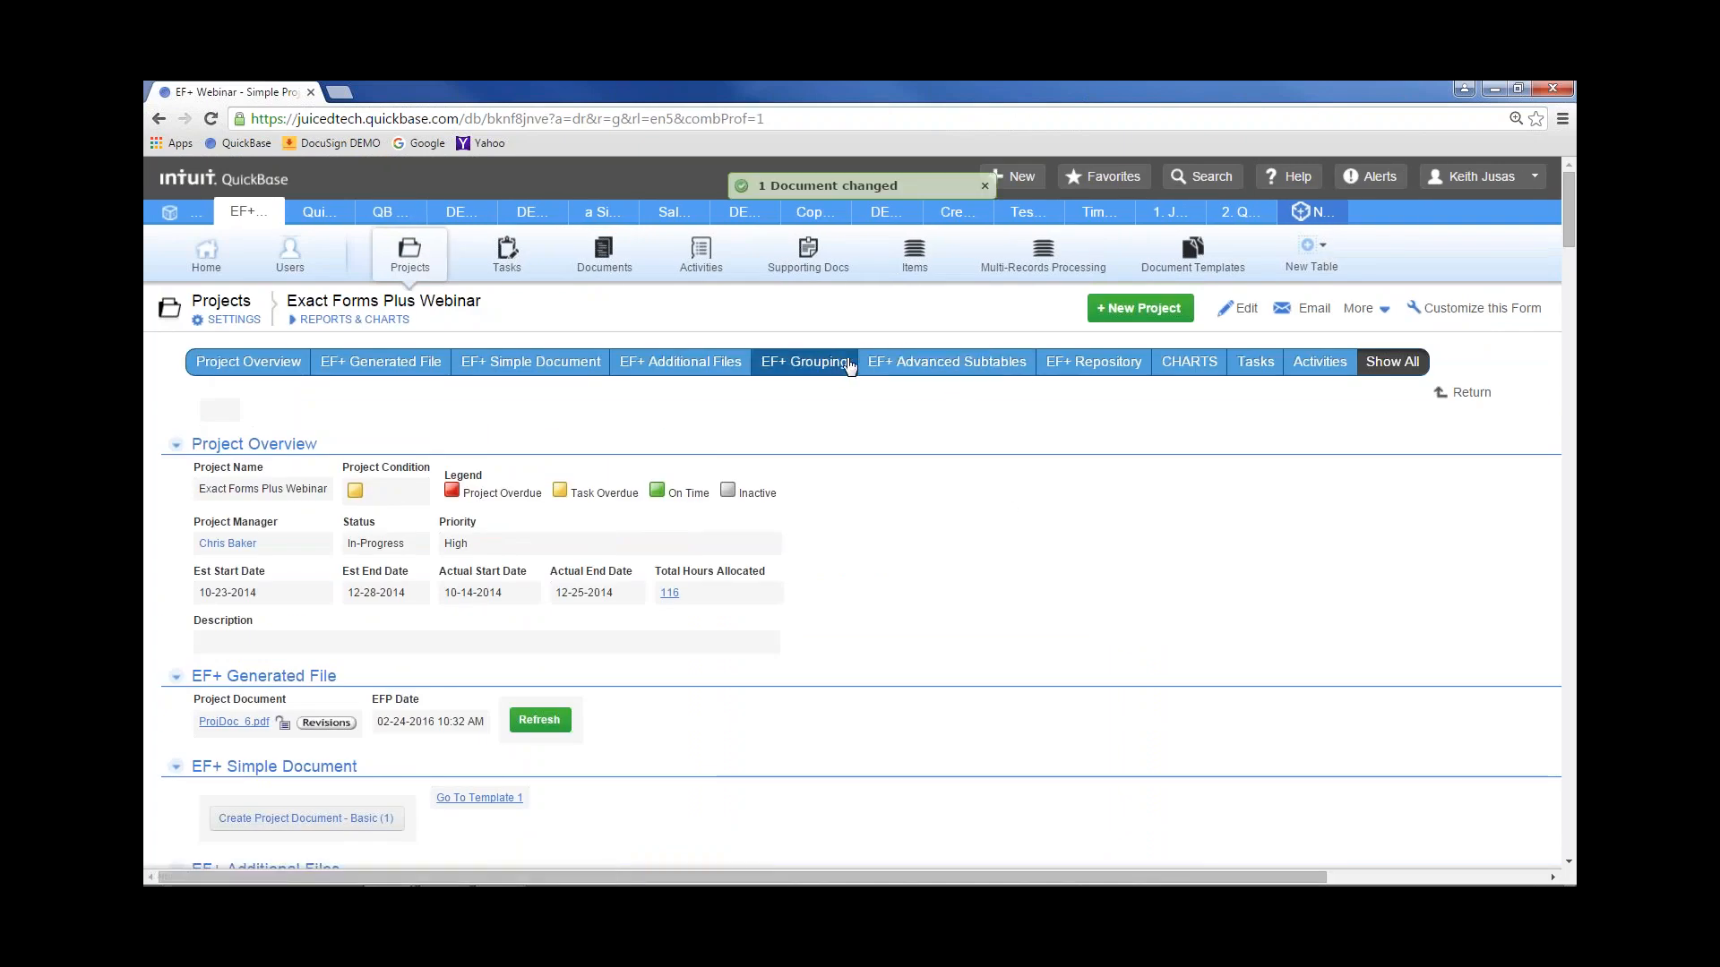
# Show the EF+ Repository and EF+ Generated File sections and run Create Project Document in Repository (U wKey) twice, closing each output
pyautogui.click(1092, 362)
pyautogui.click(415, 362)
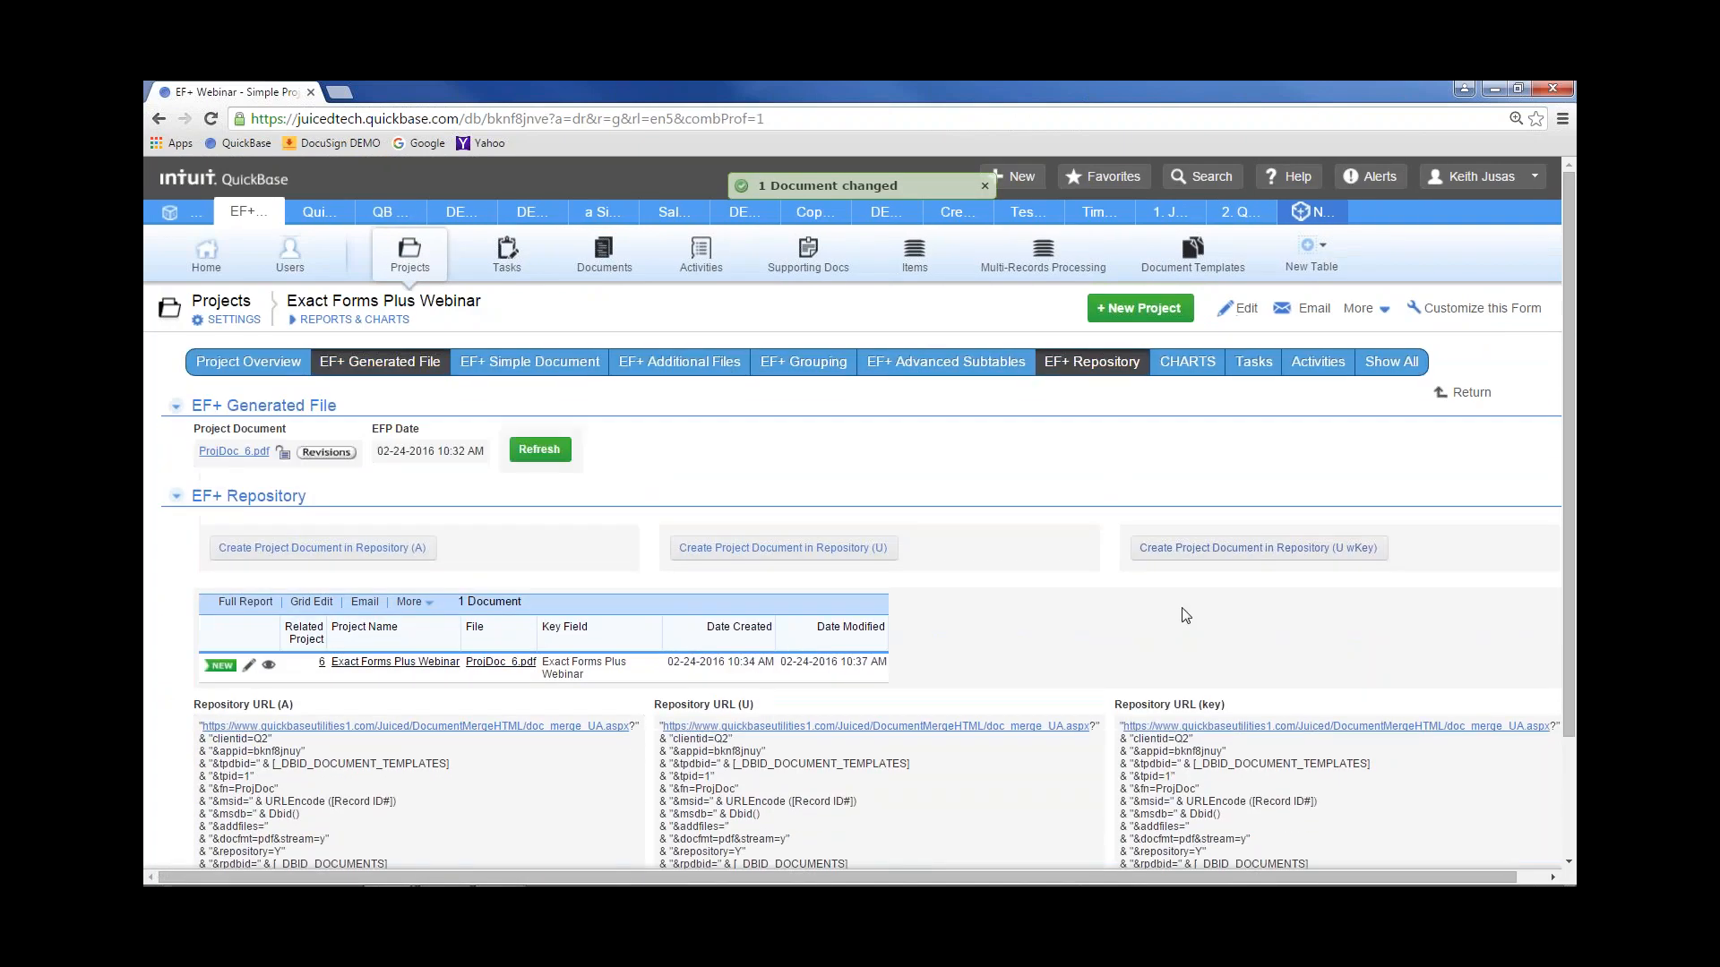
pyautogui.moveTo(1567, 492); pyautogui.dragTo(1566, 609)
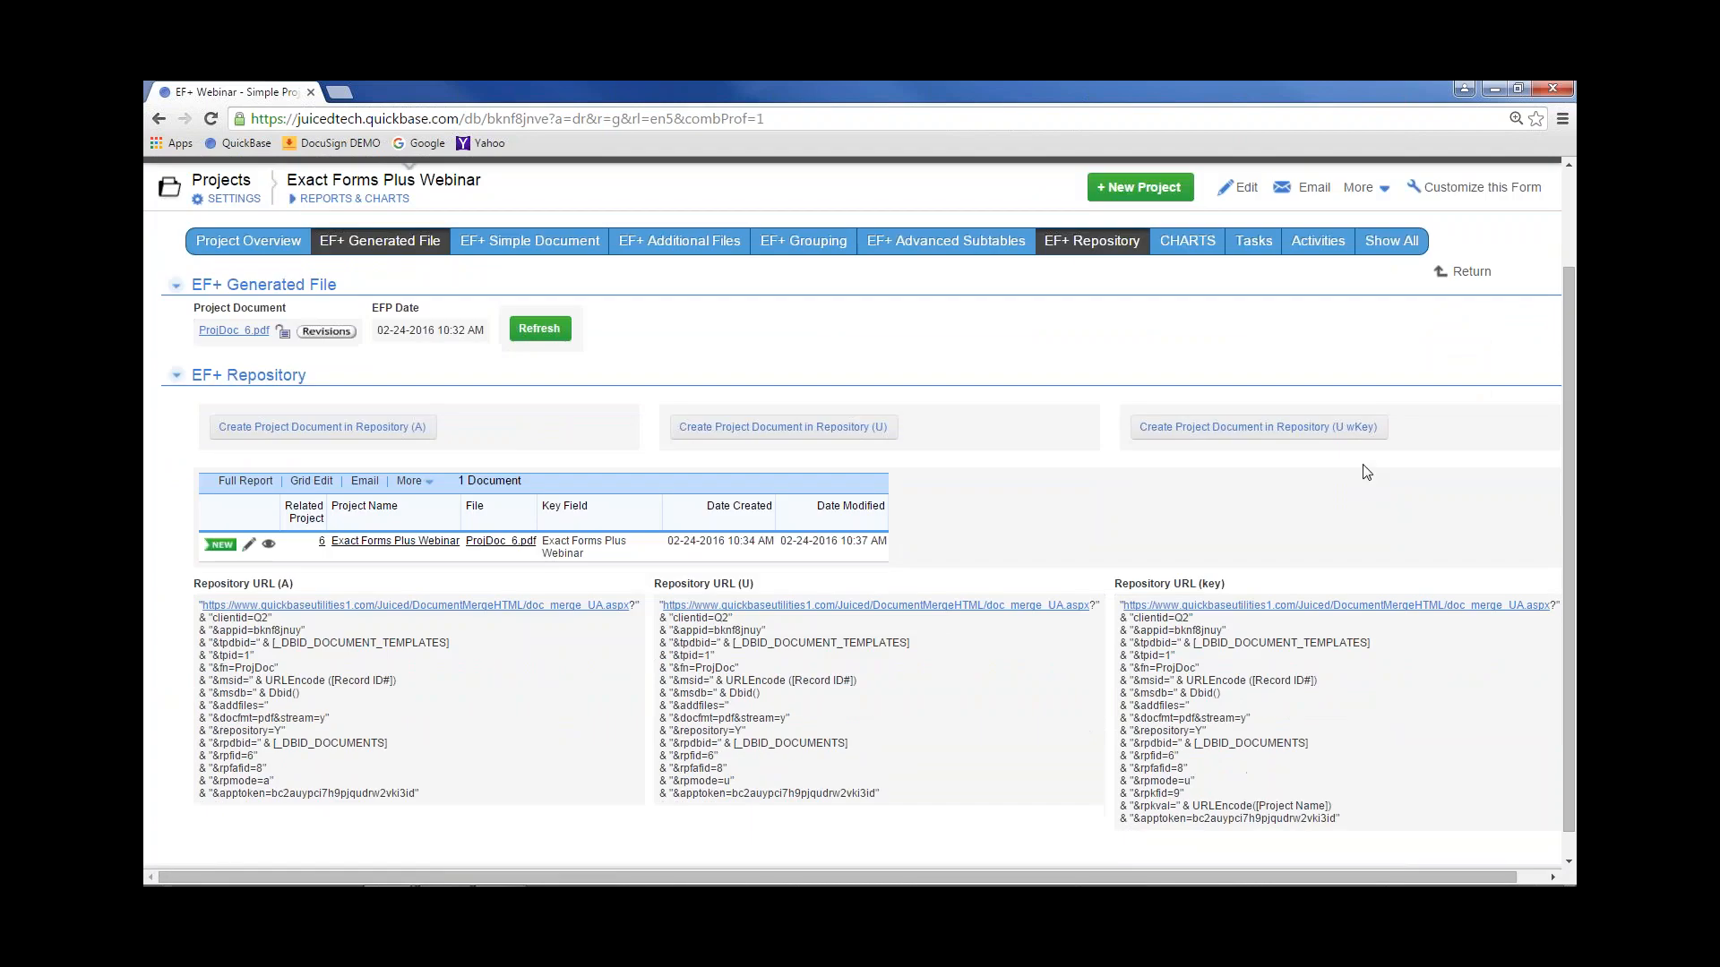
pyautogui.click(1324, 430)
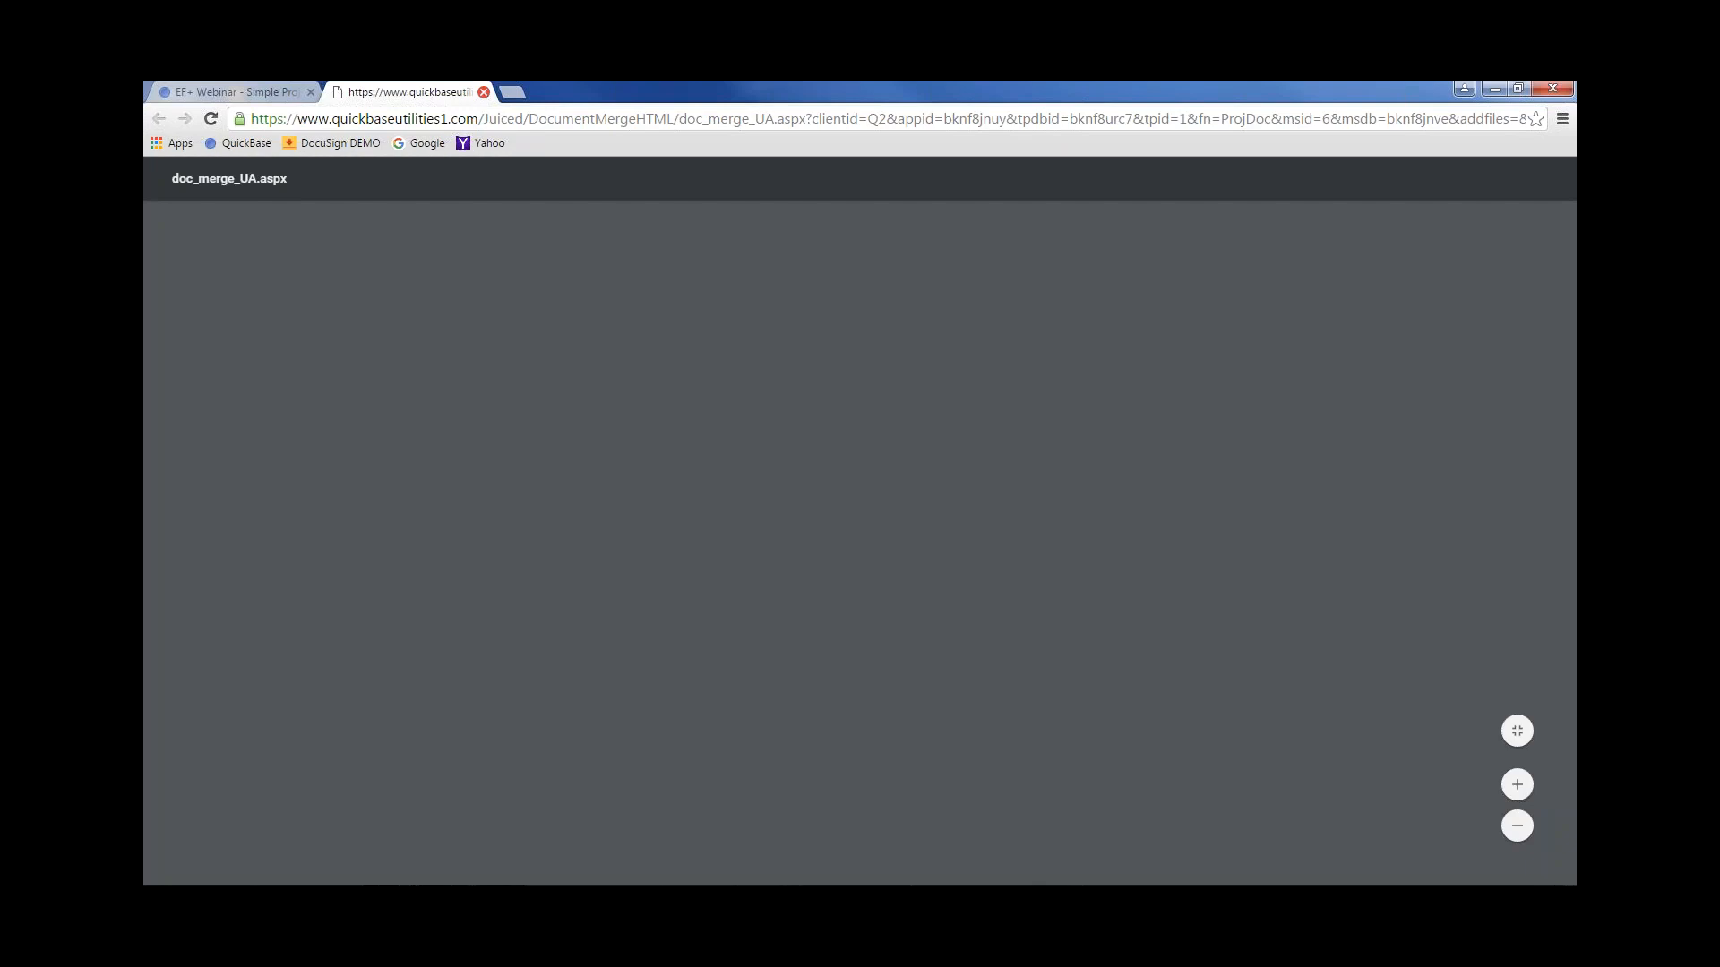
pyautogui.click(484, 92)
pyautogui.click(1229, 414)
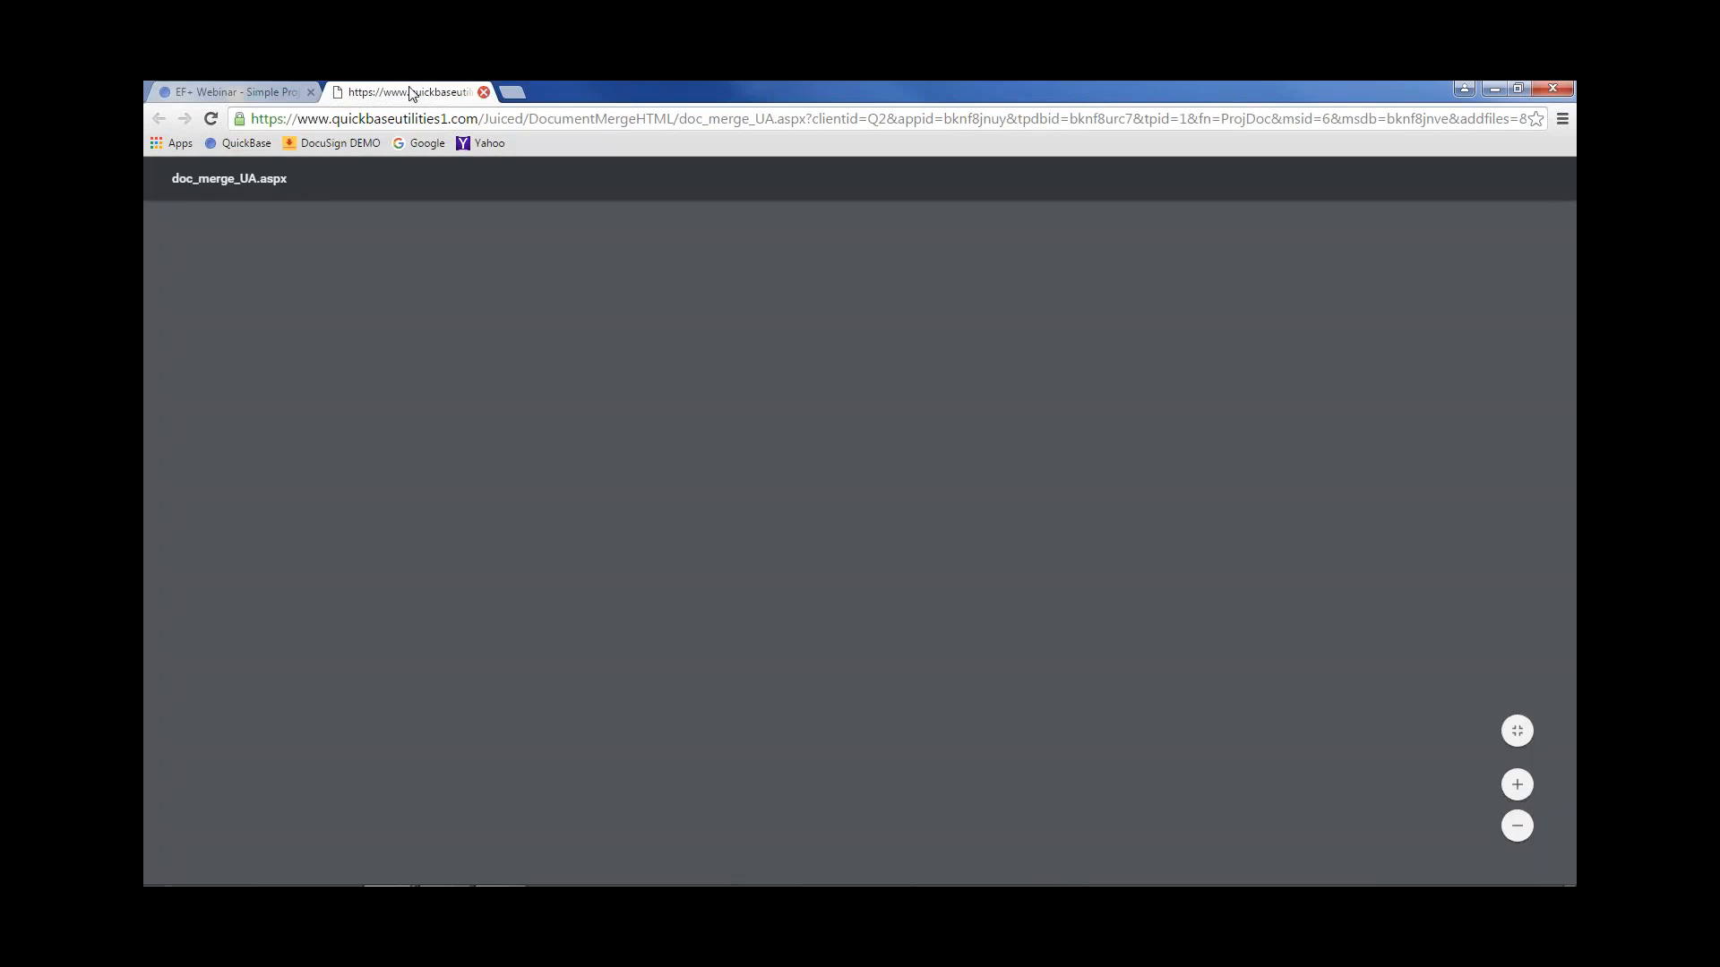
pyautogui.click(484, 92)
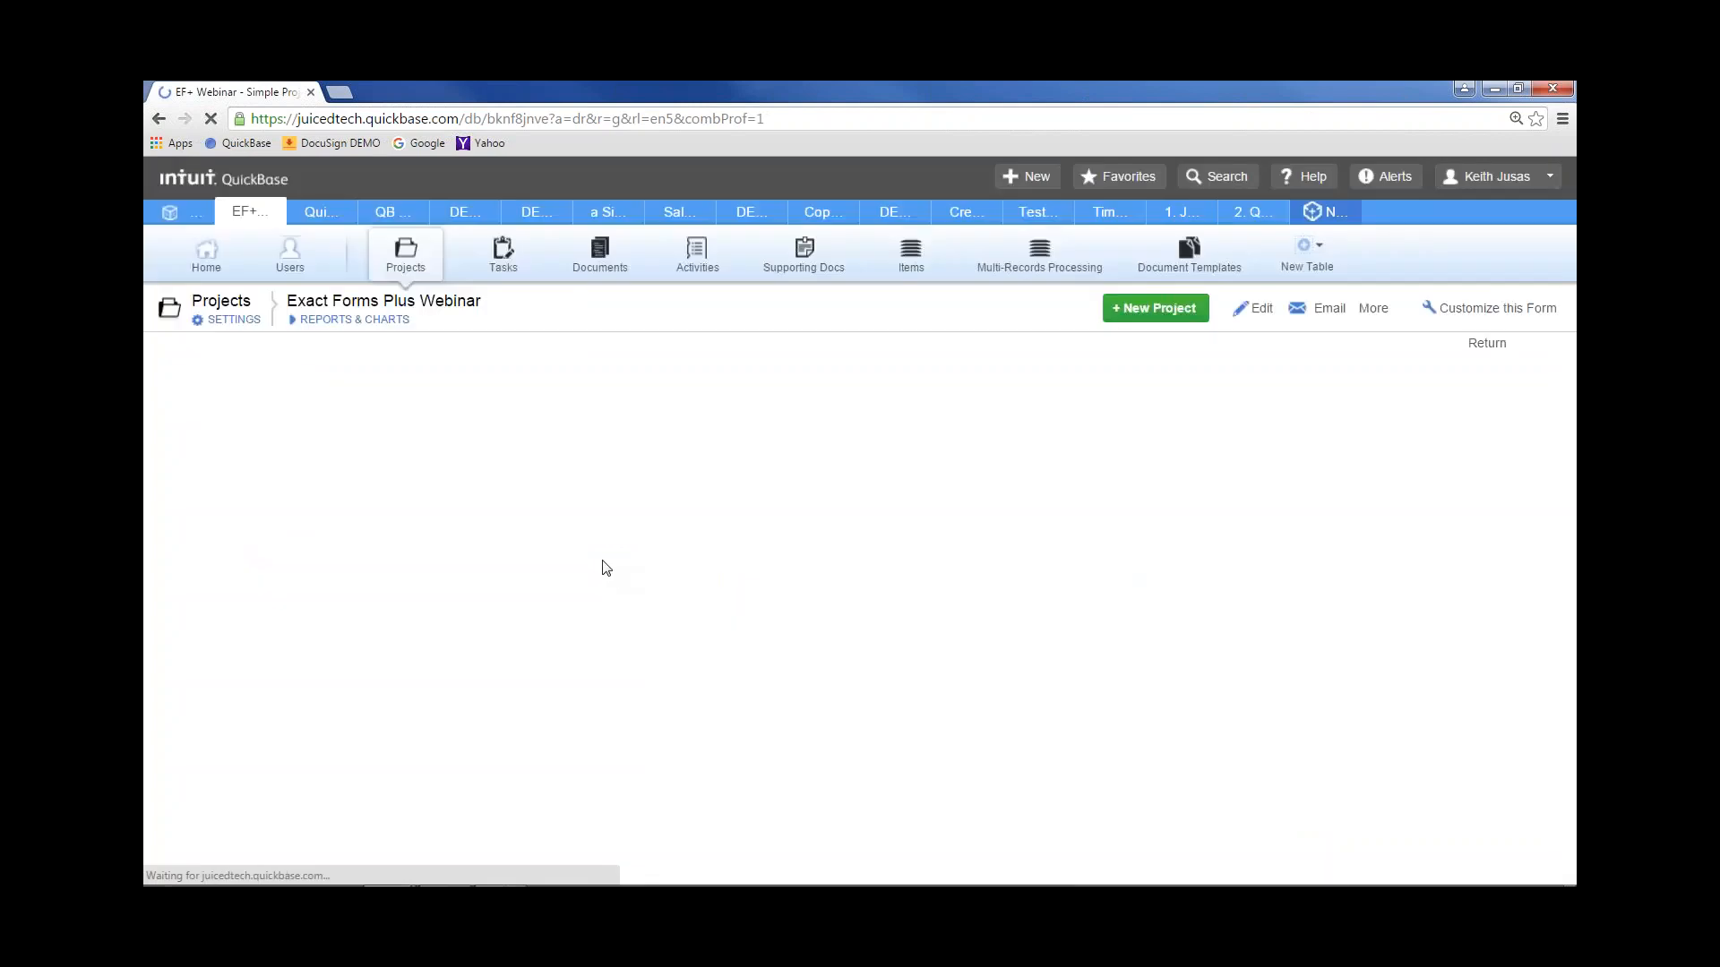
# Open the repository document's file revision history to check the revisions produced by the keyed updates
pyautogui.click(415, 251)
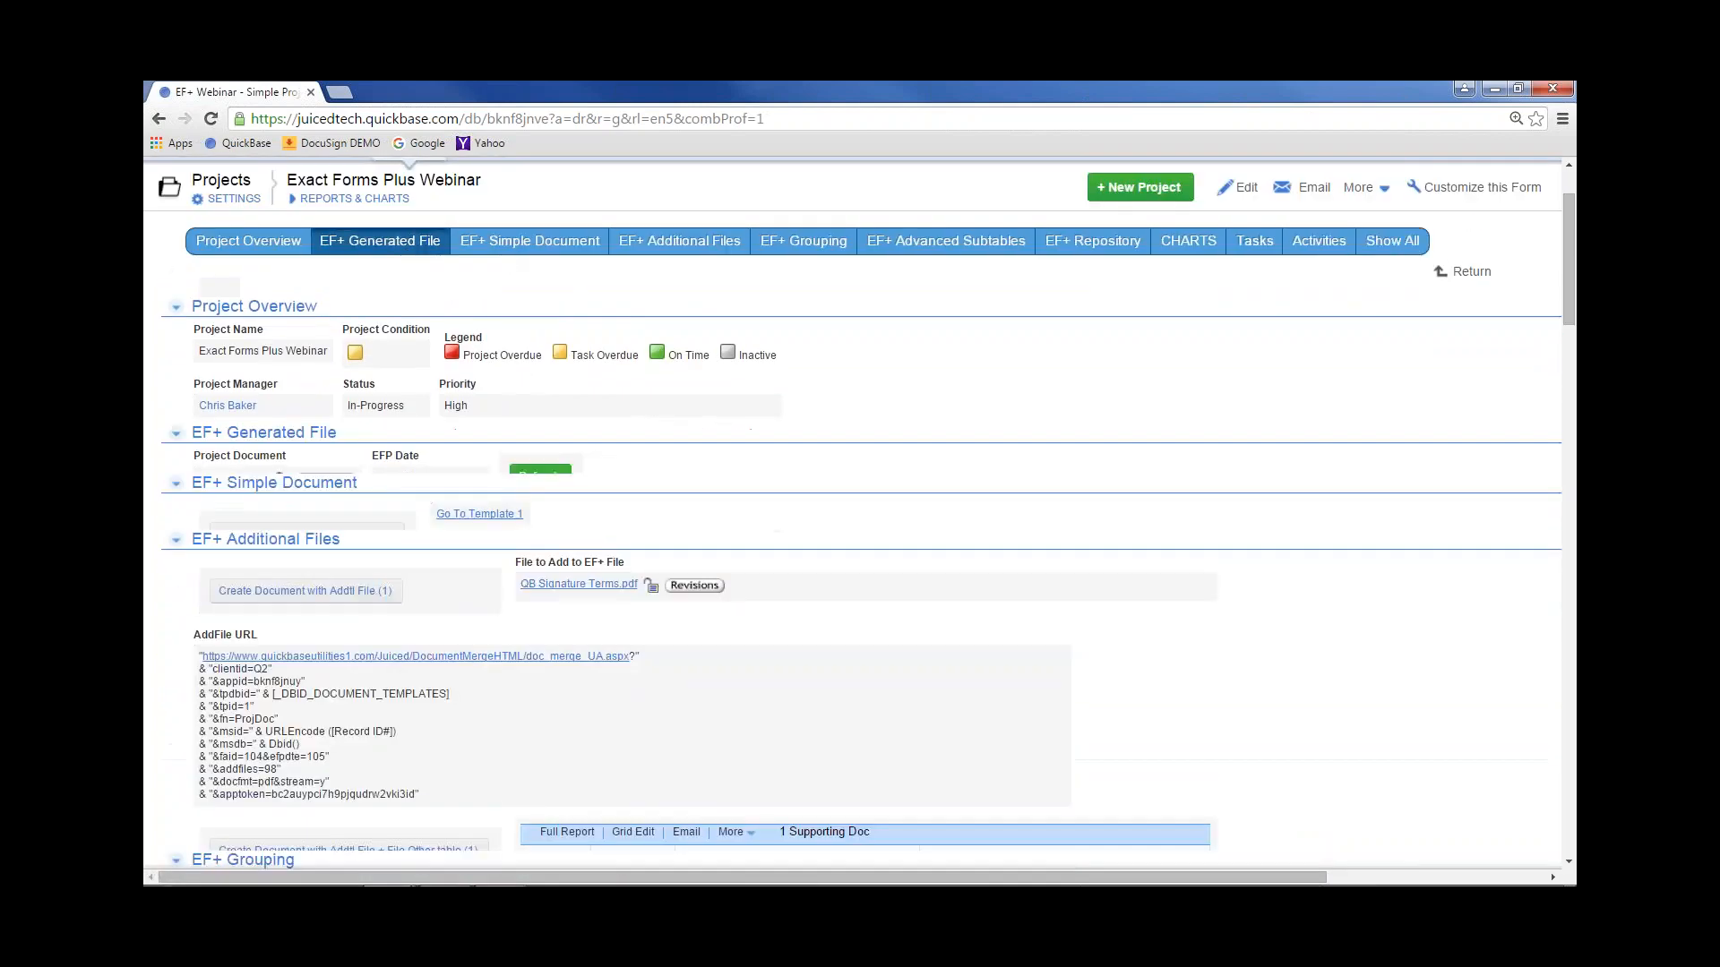
pyautogui.click(1075, 363)
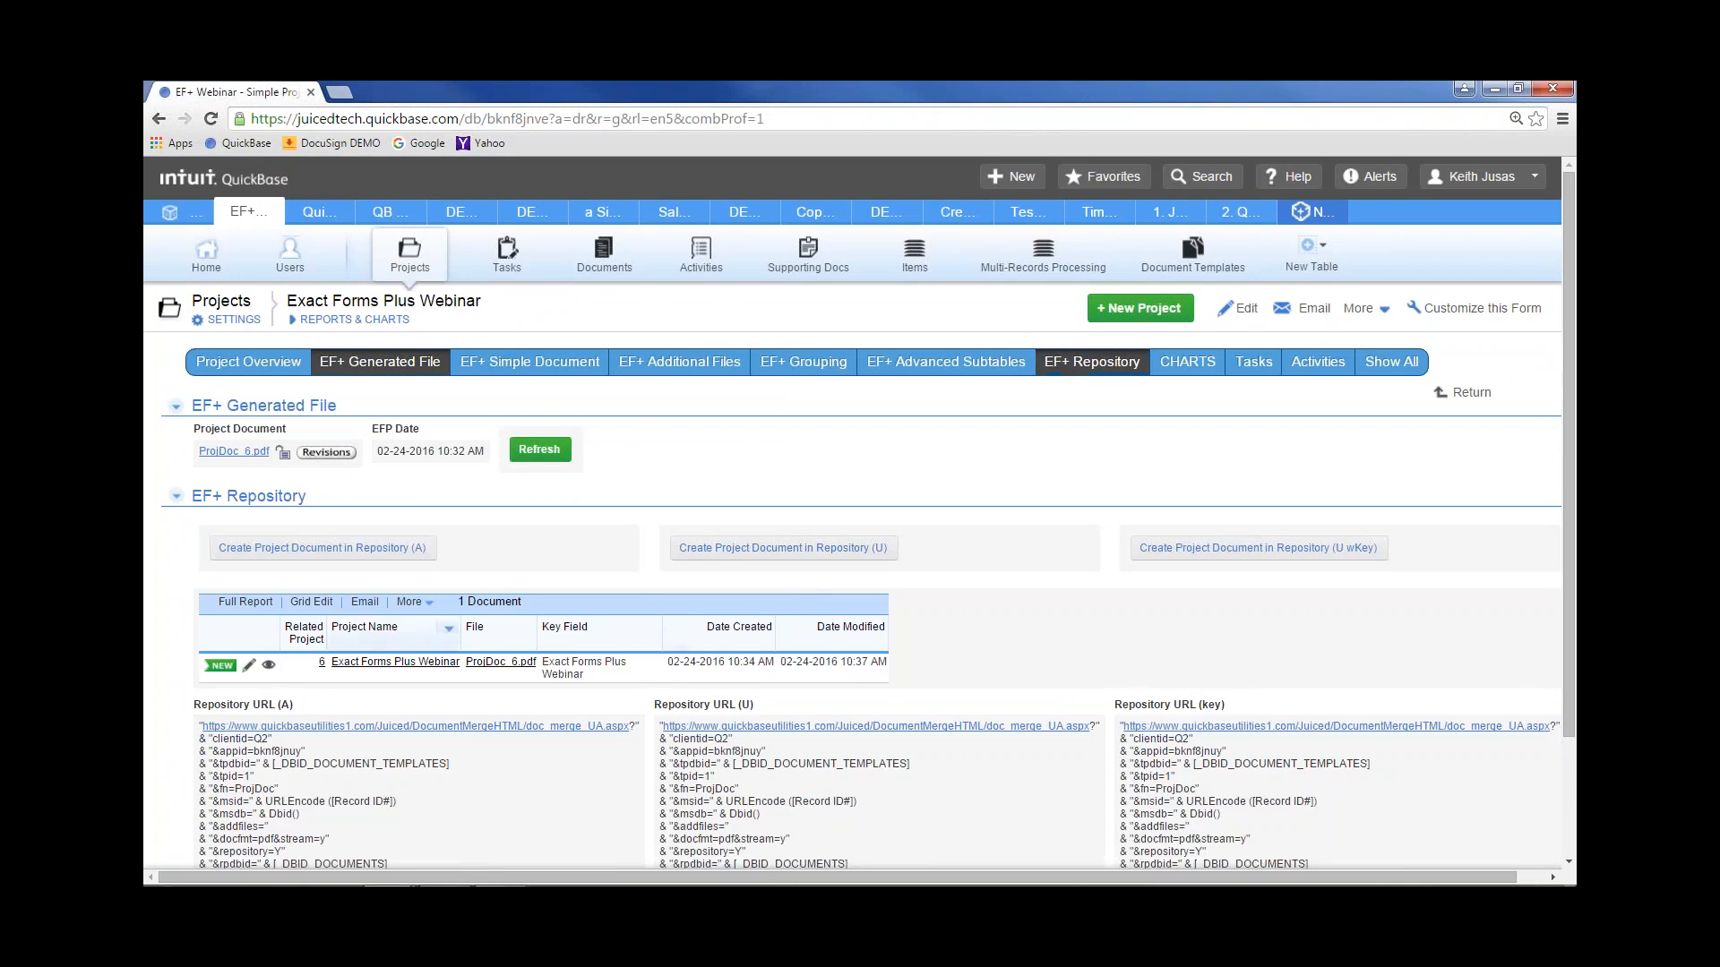
pyautogui.click(269, 666)
pyautogui.click(401, 413)
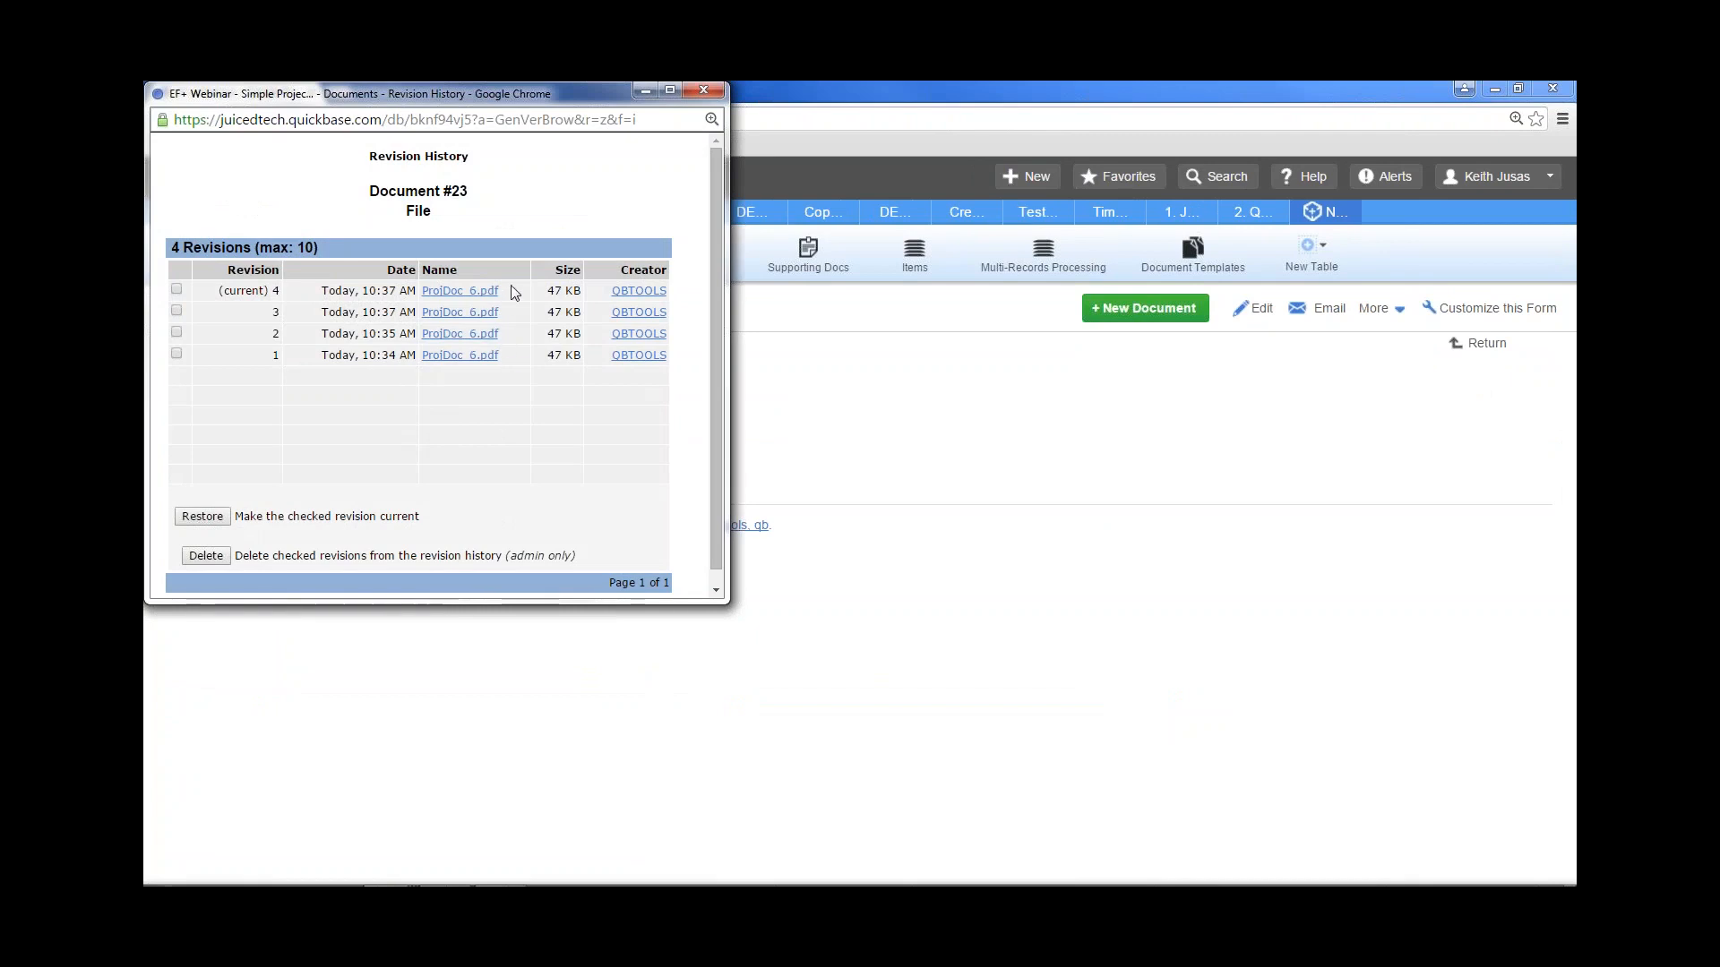
# Close the revision history and return to the Exact Forms Plus Webinar project with its EF+ Generated File and EF+ Repository sections shown
pyautogui.click(697, 90)
pyautogui.click(157, 120)
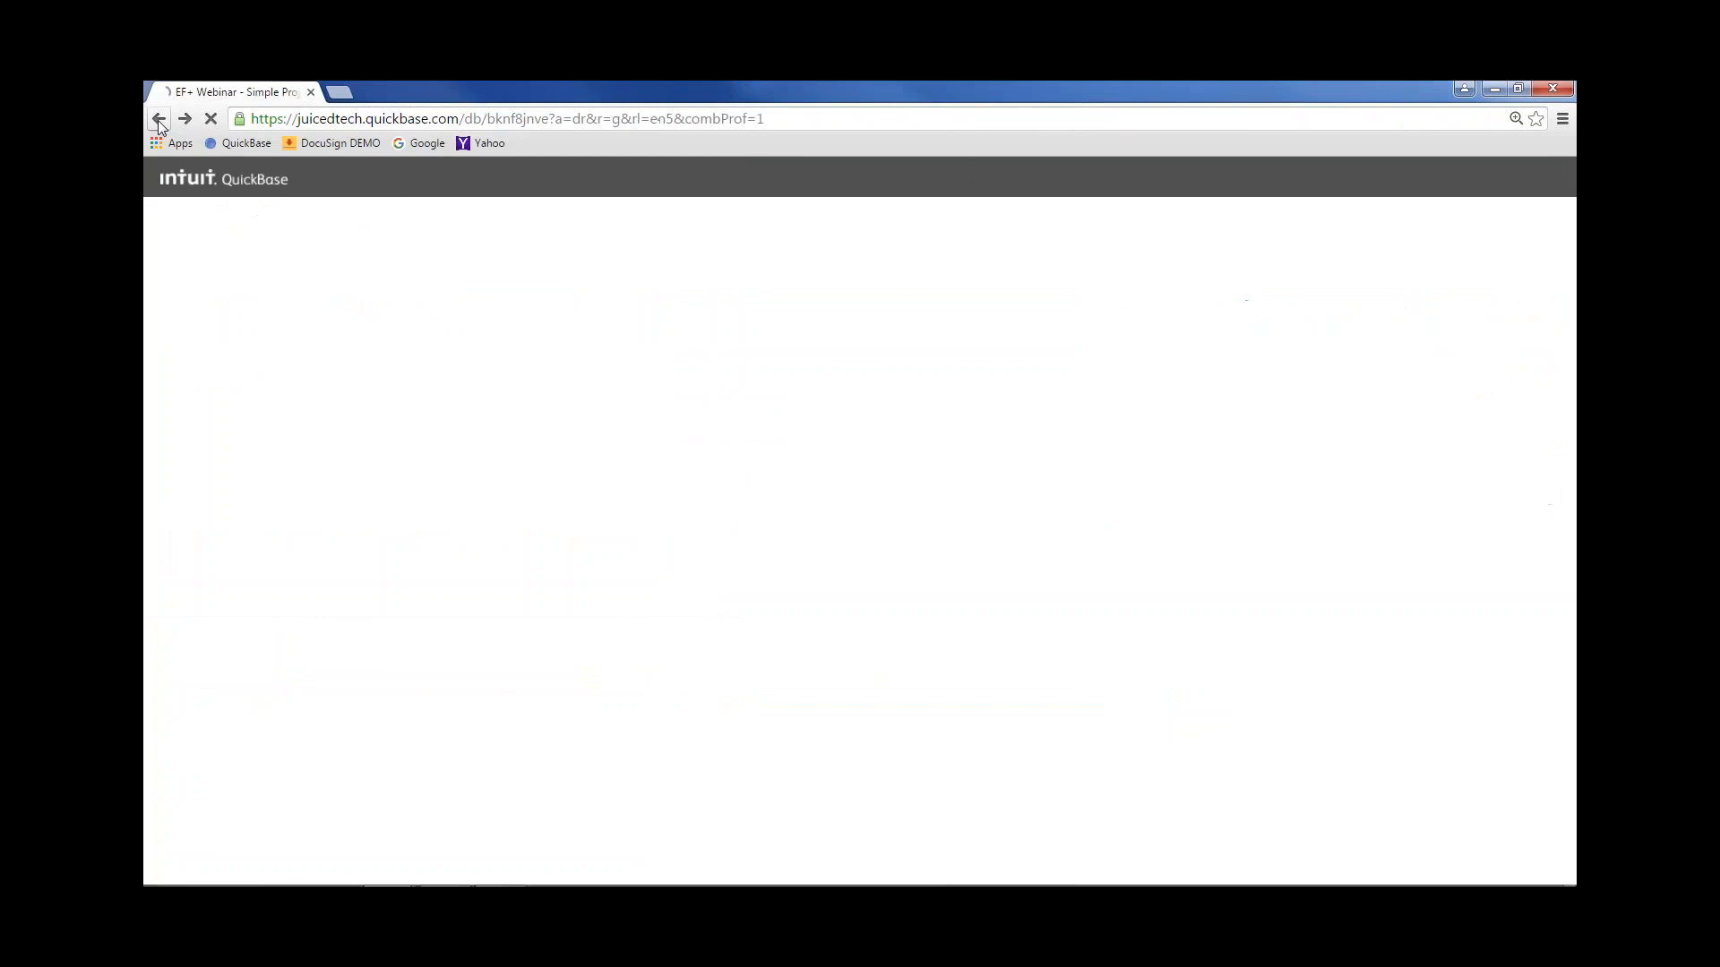
pyautogui.click(376, 362)
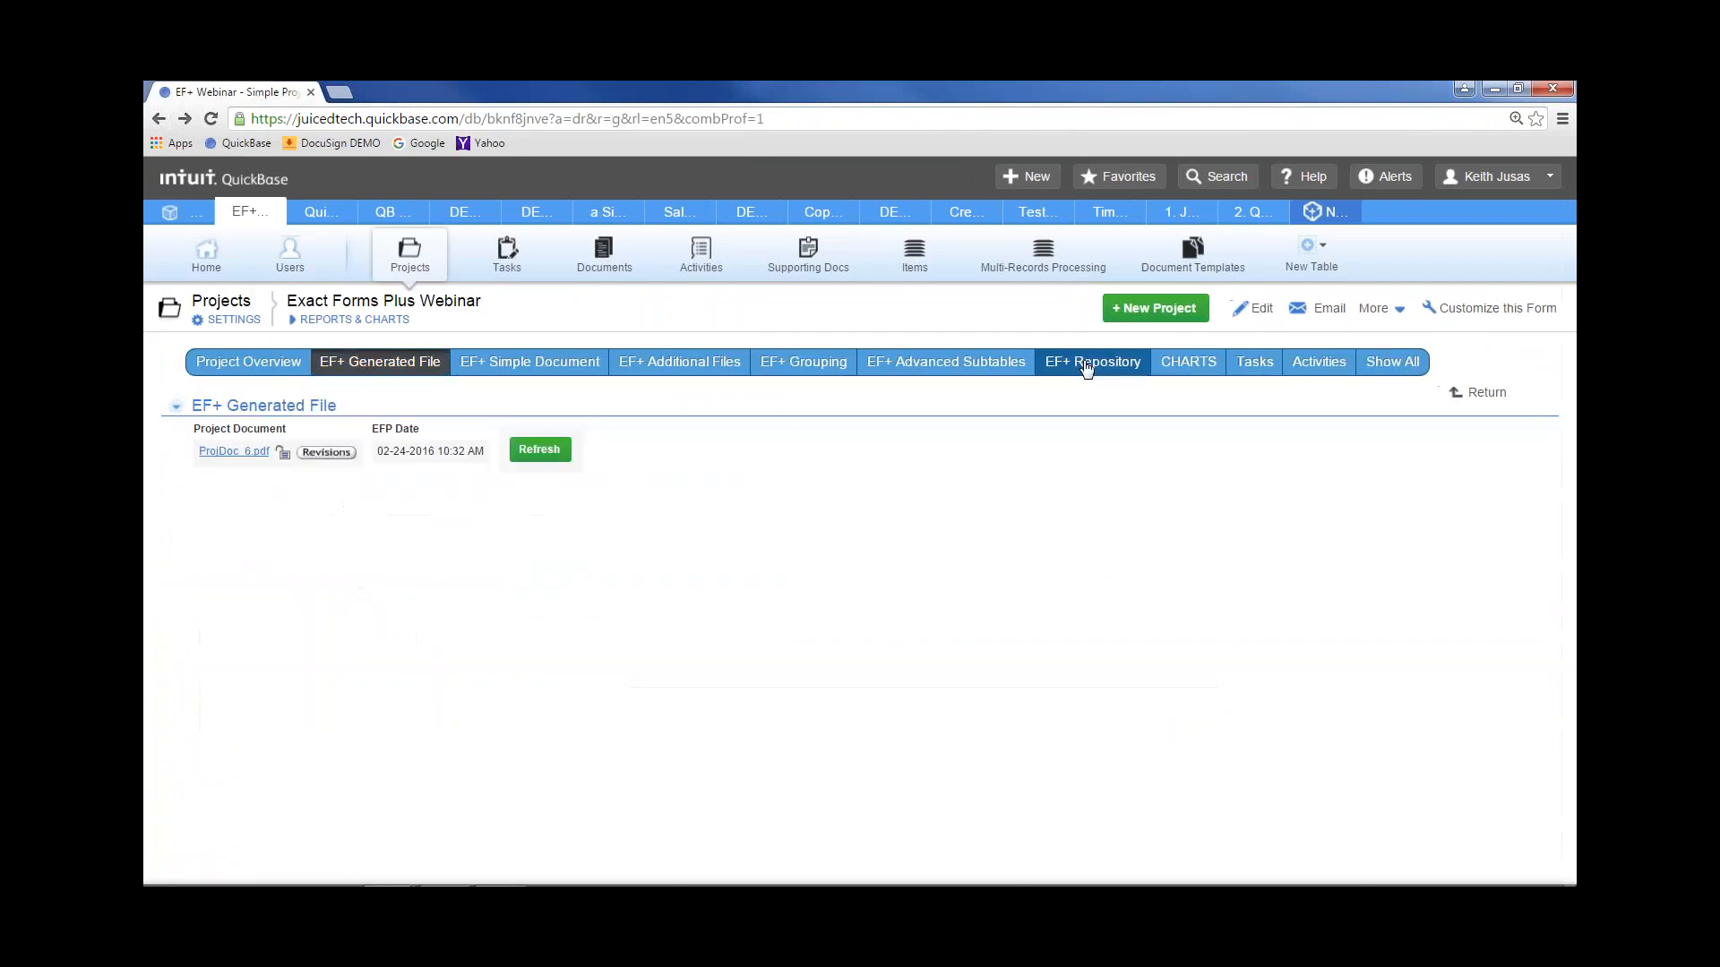
pyautogui.click(1087, 362)
pyautogui.scroll(-2, 1568, 475)
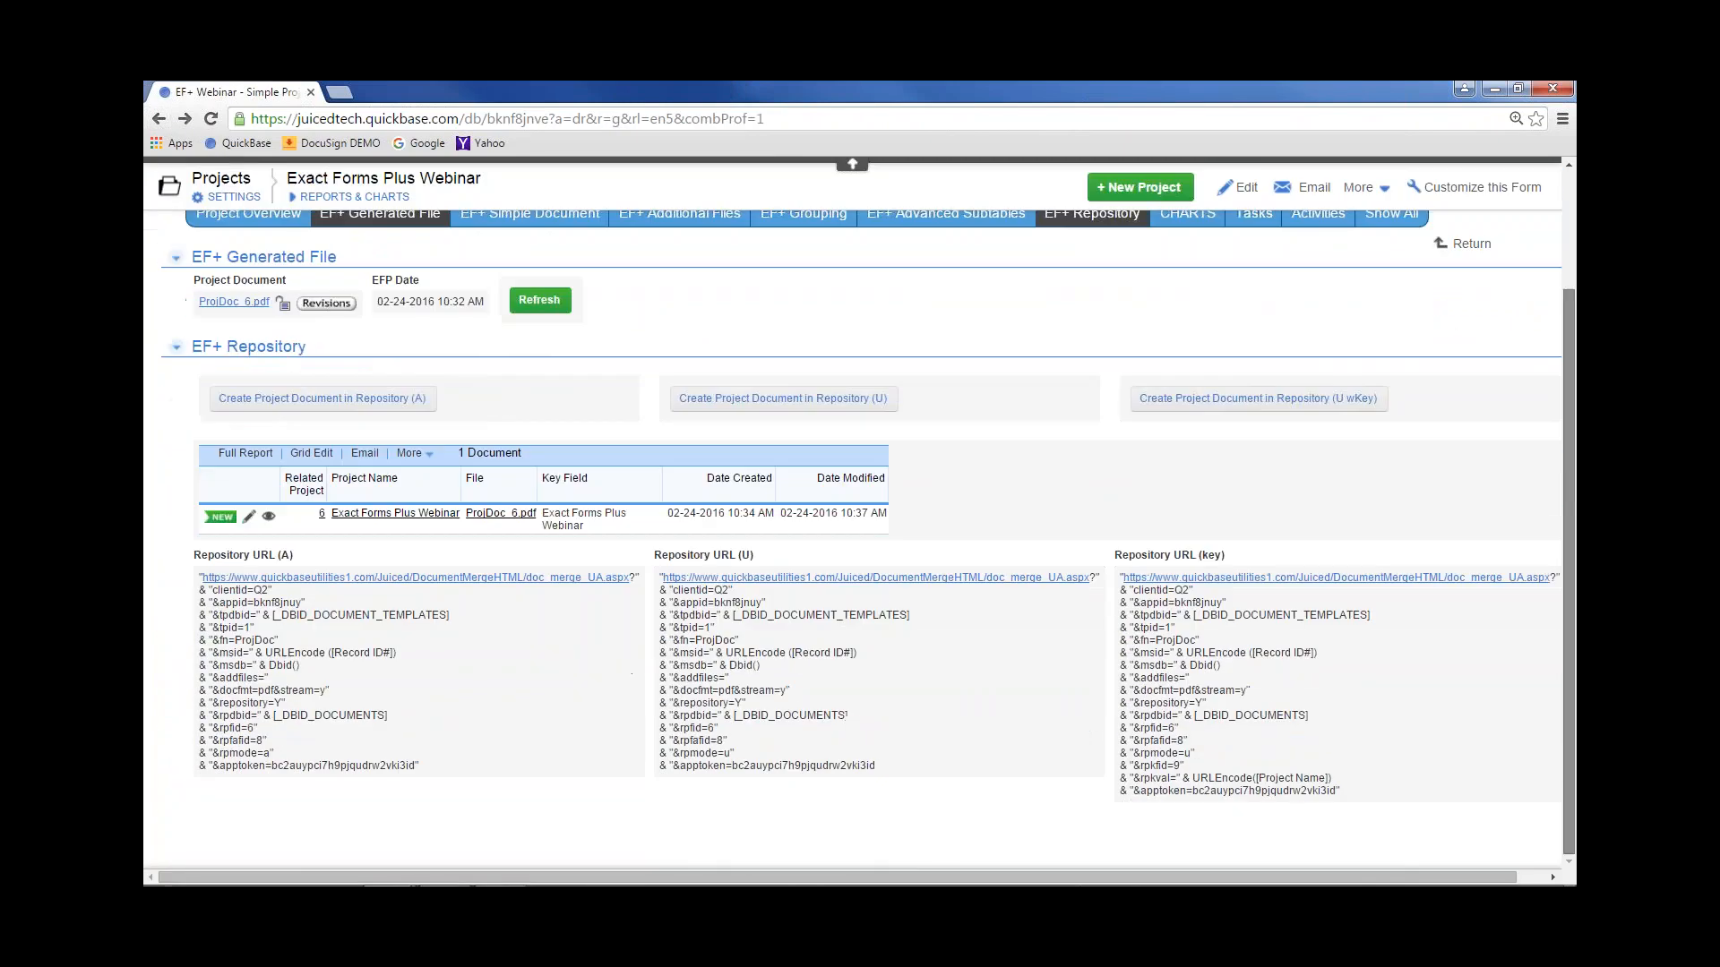
# Enlarge the page to examine the rpkfid and rpkval lines in the Repository URL (key) formula, then restore the default zoom
pyautogui.moveTo(1052, 879); pyautogui.dragTo(1081, 879)
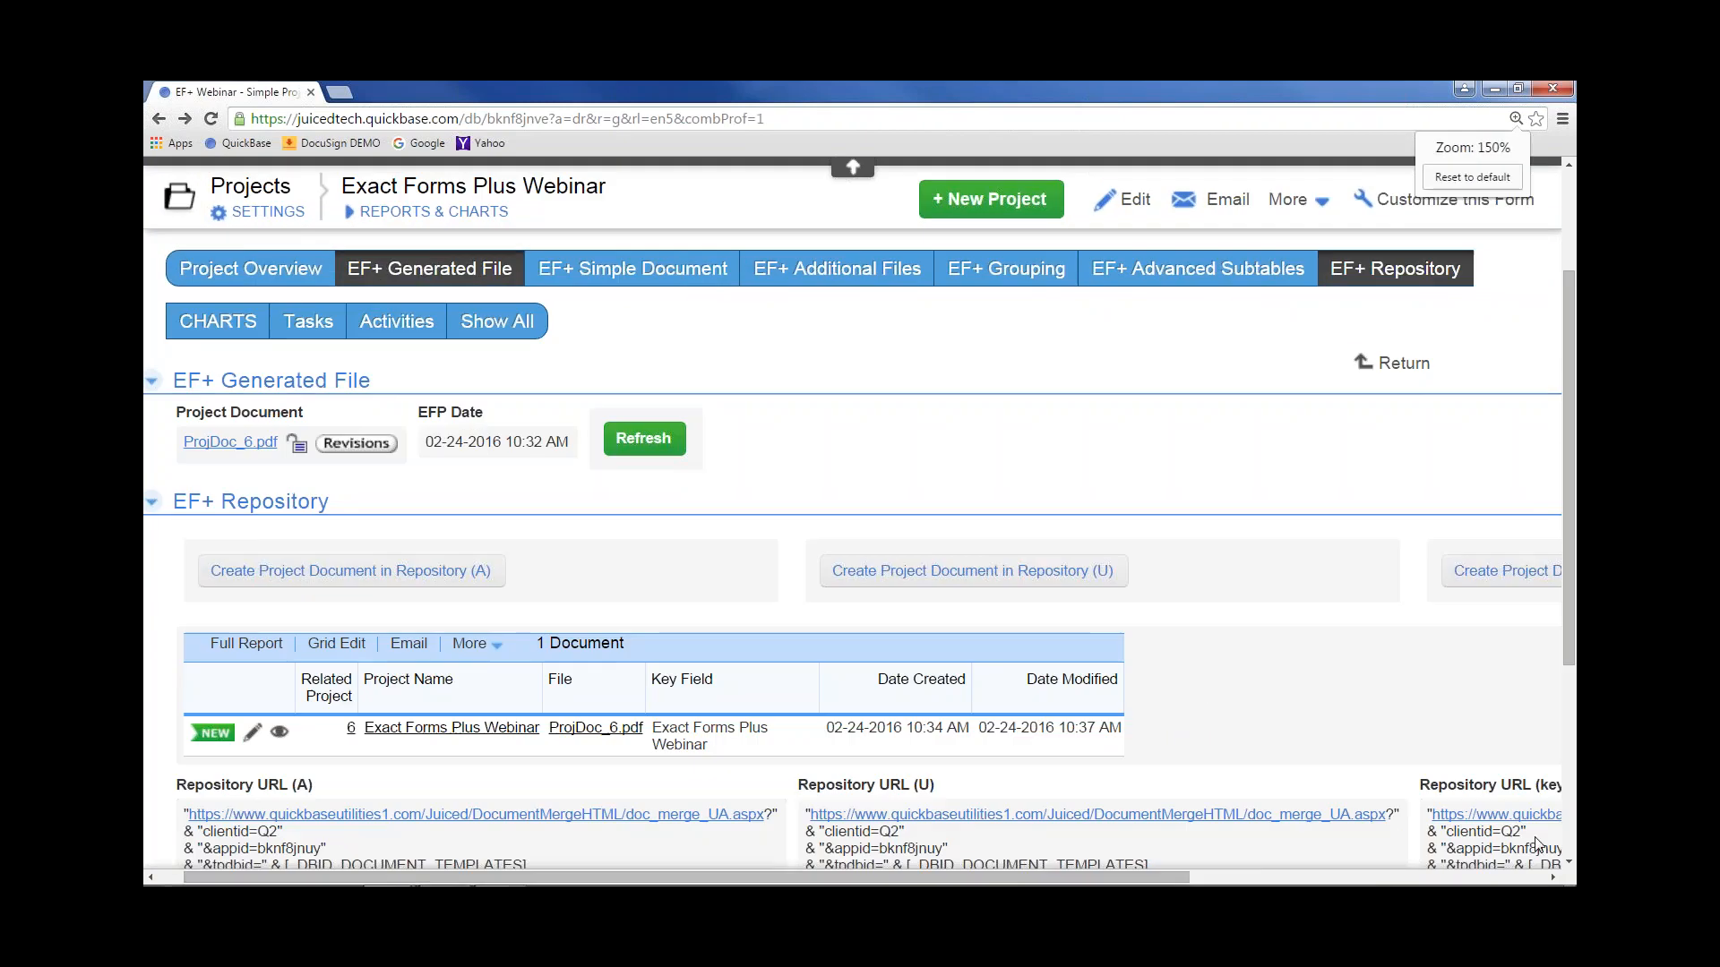
pyautogui.moveTo(1138, 878); pyautogui.dragTo(1505, 874)
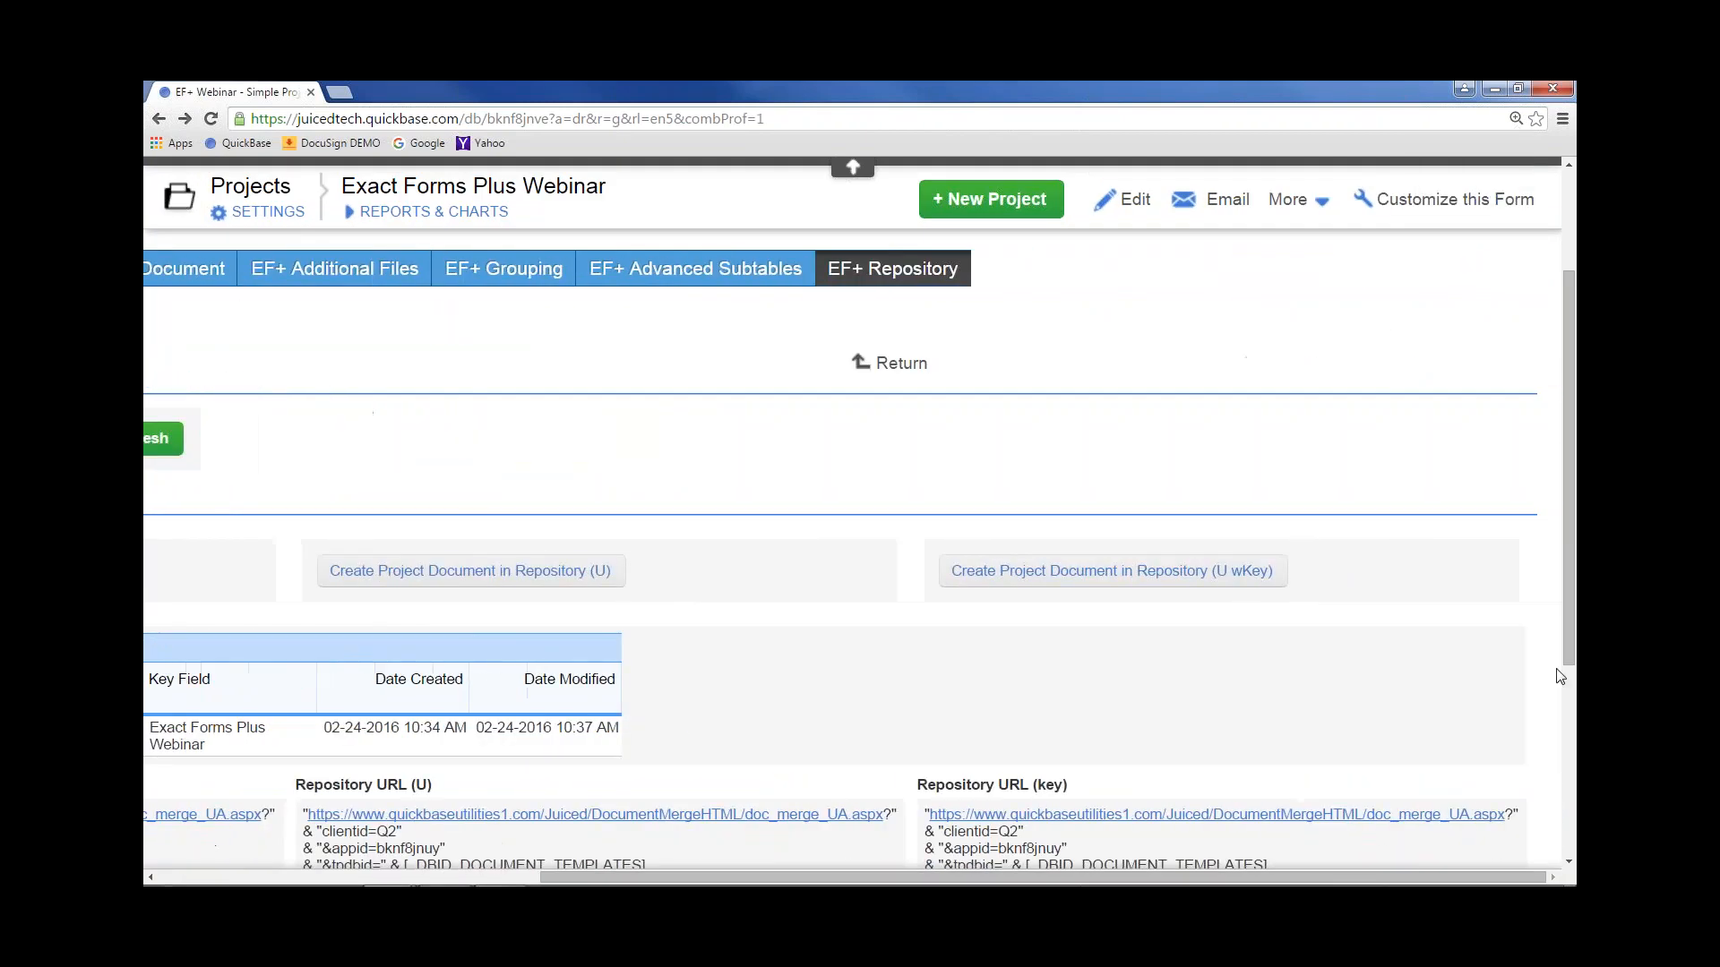
pyautogui.moveTo(1567, 645); pyautogui.dragTo(1567, 833)
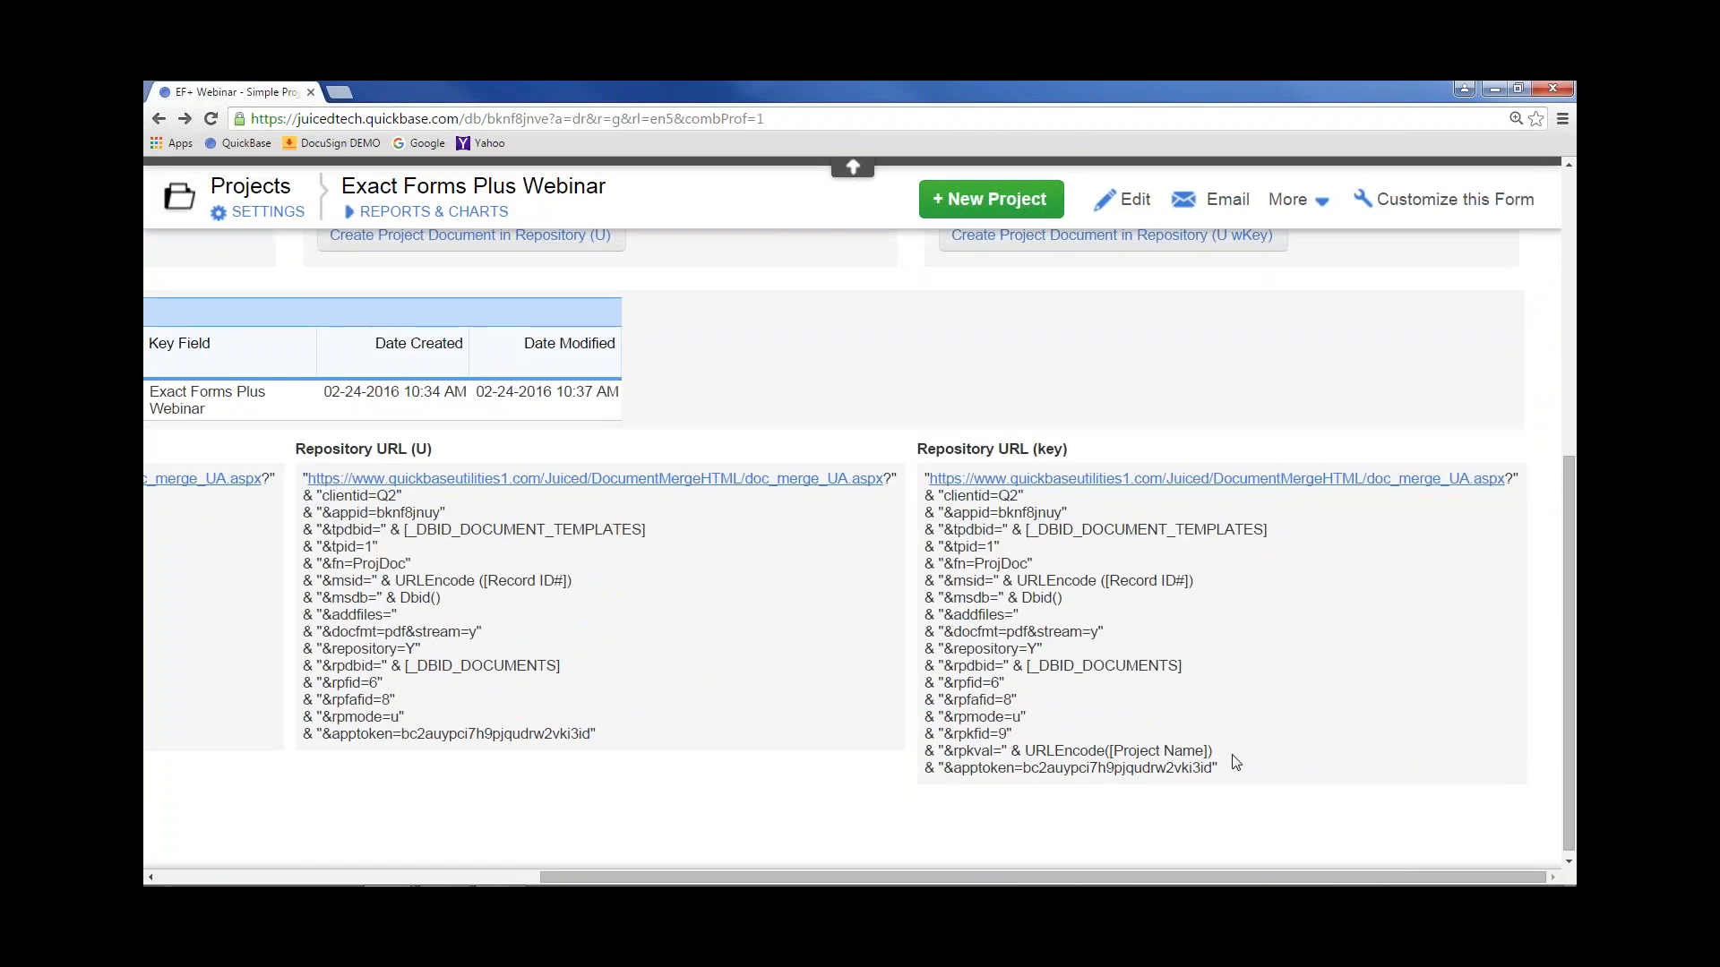
pyautogui.moveTo(1216, 752); pyautogui.dragTo(924, 733)
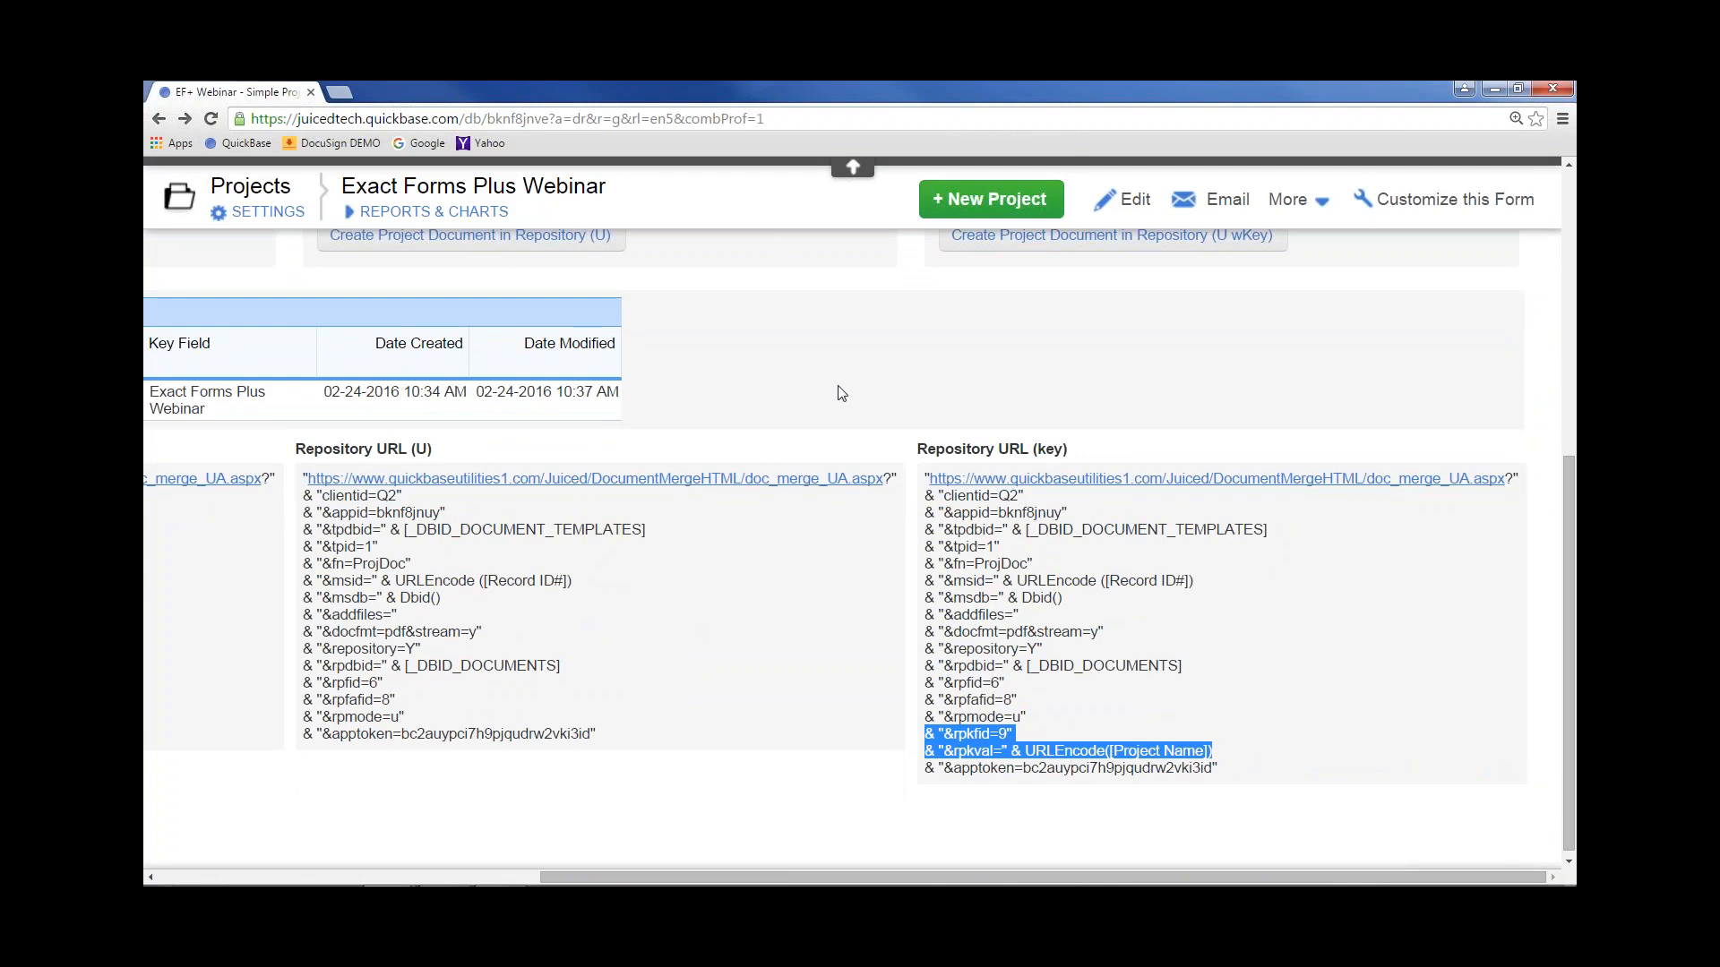
pyautogui.click(1517, 120)
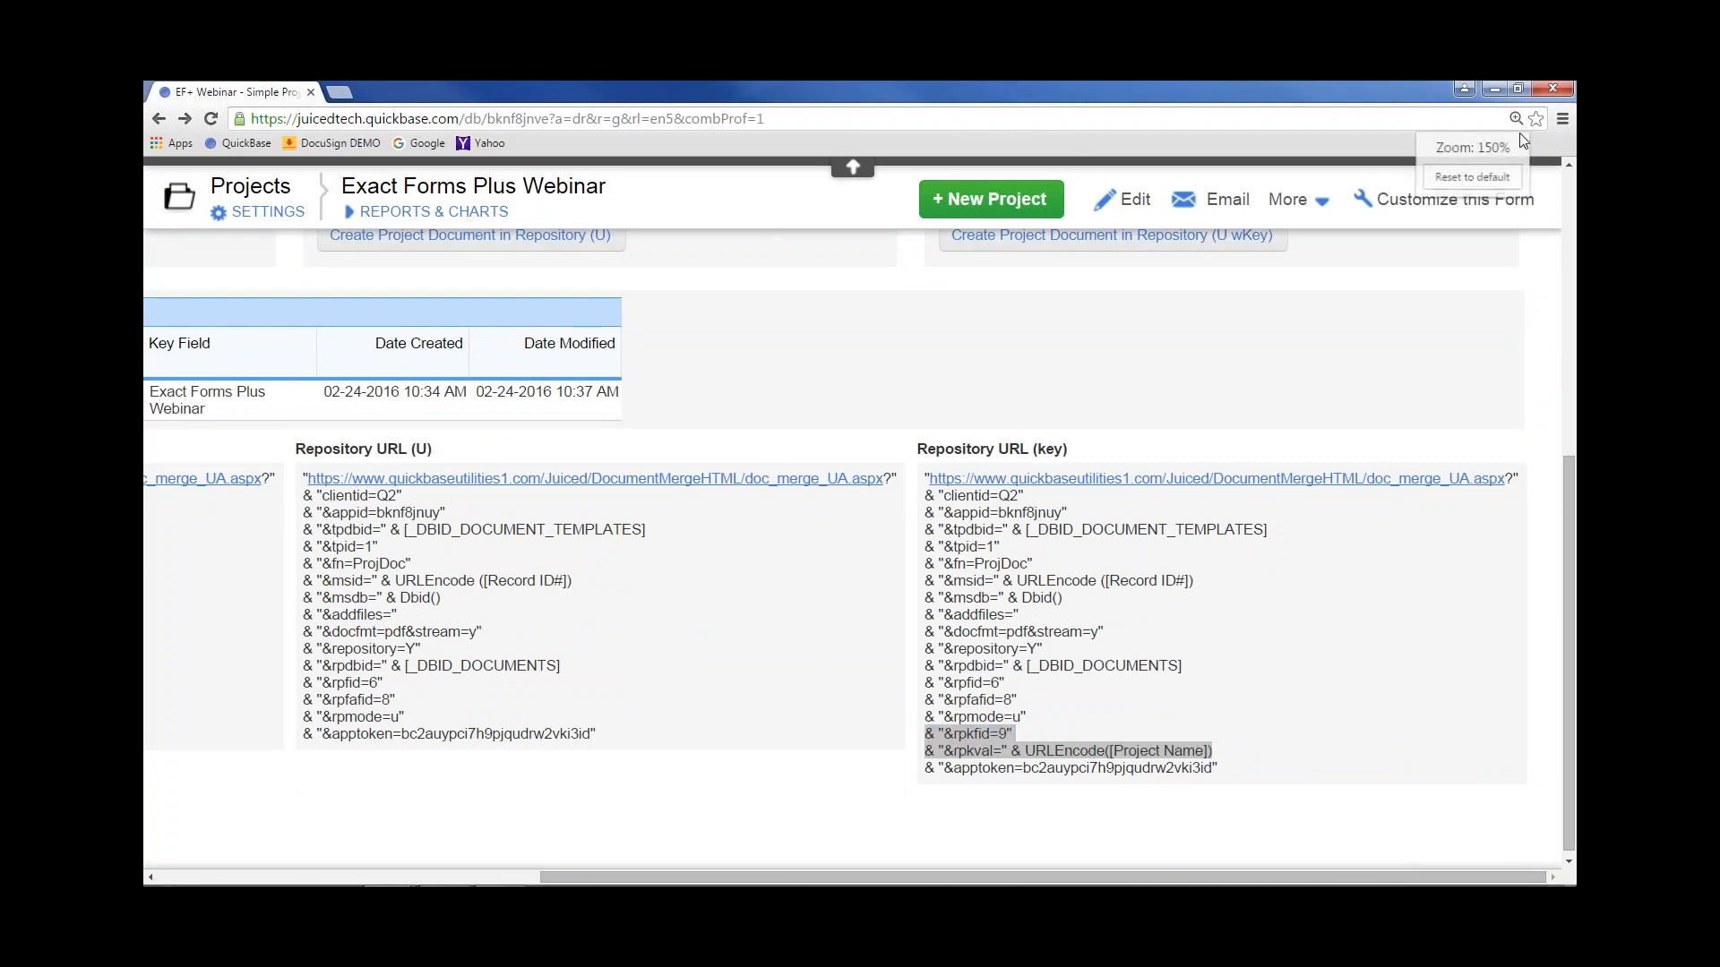
pyautogui.click(1472, 177)
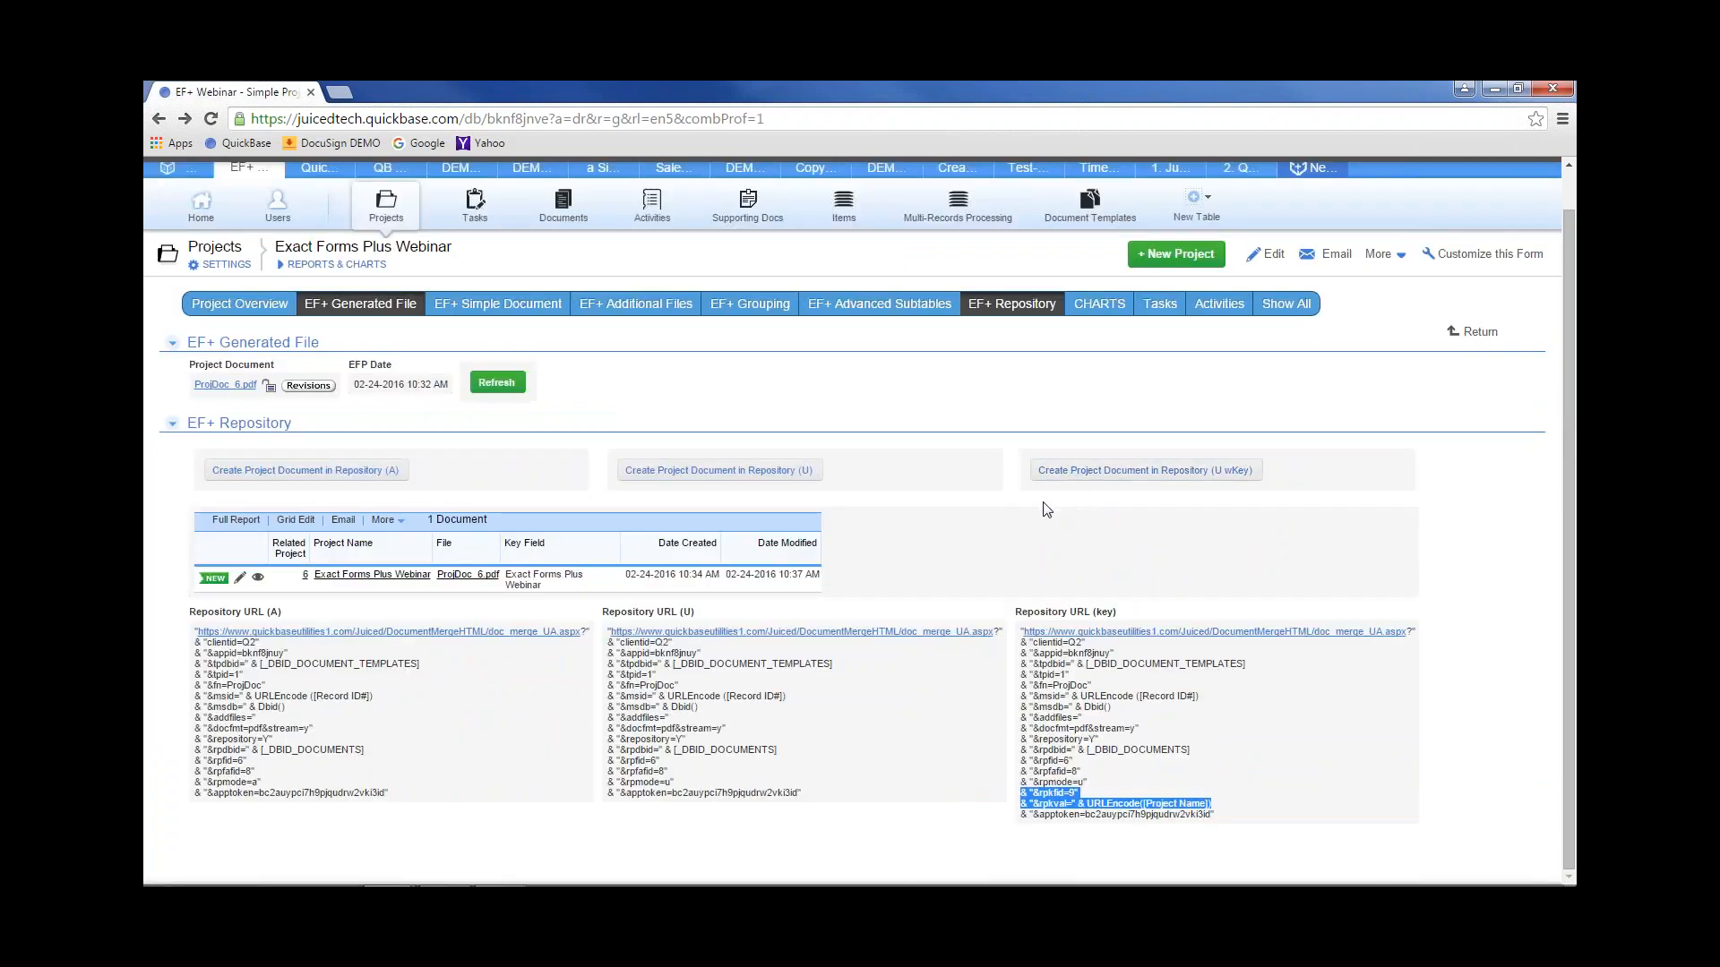
# Switch to the EFP Webinar Feb 2016 presentation in PowerPoint and display the Multi-Document Generation slide
pyautogui.click(1497, 88)
pyautogui.moveTo(583, 866)
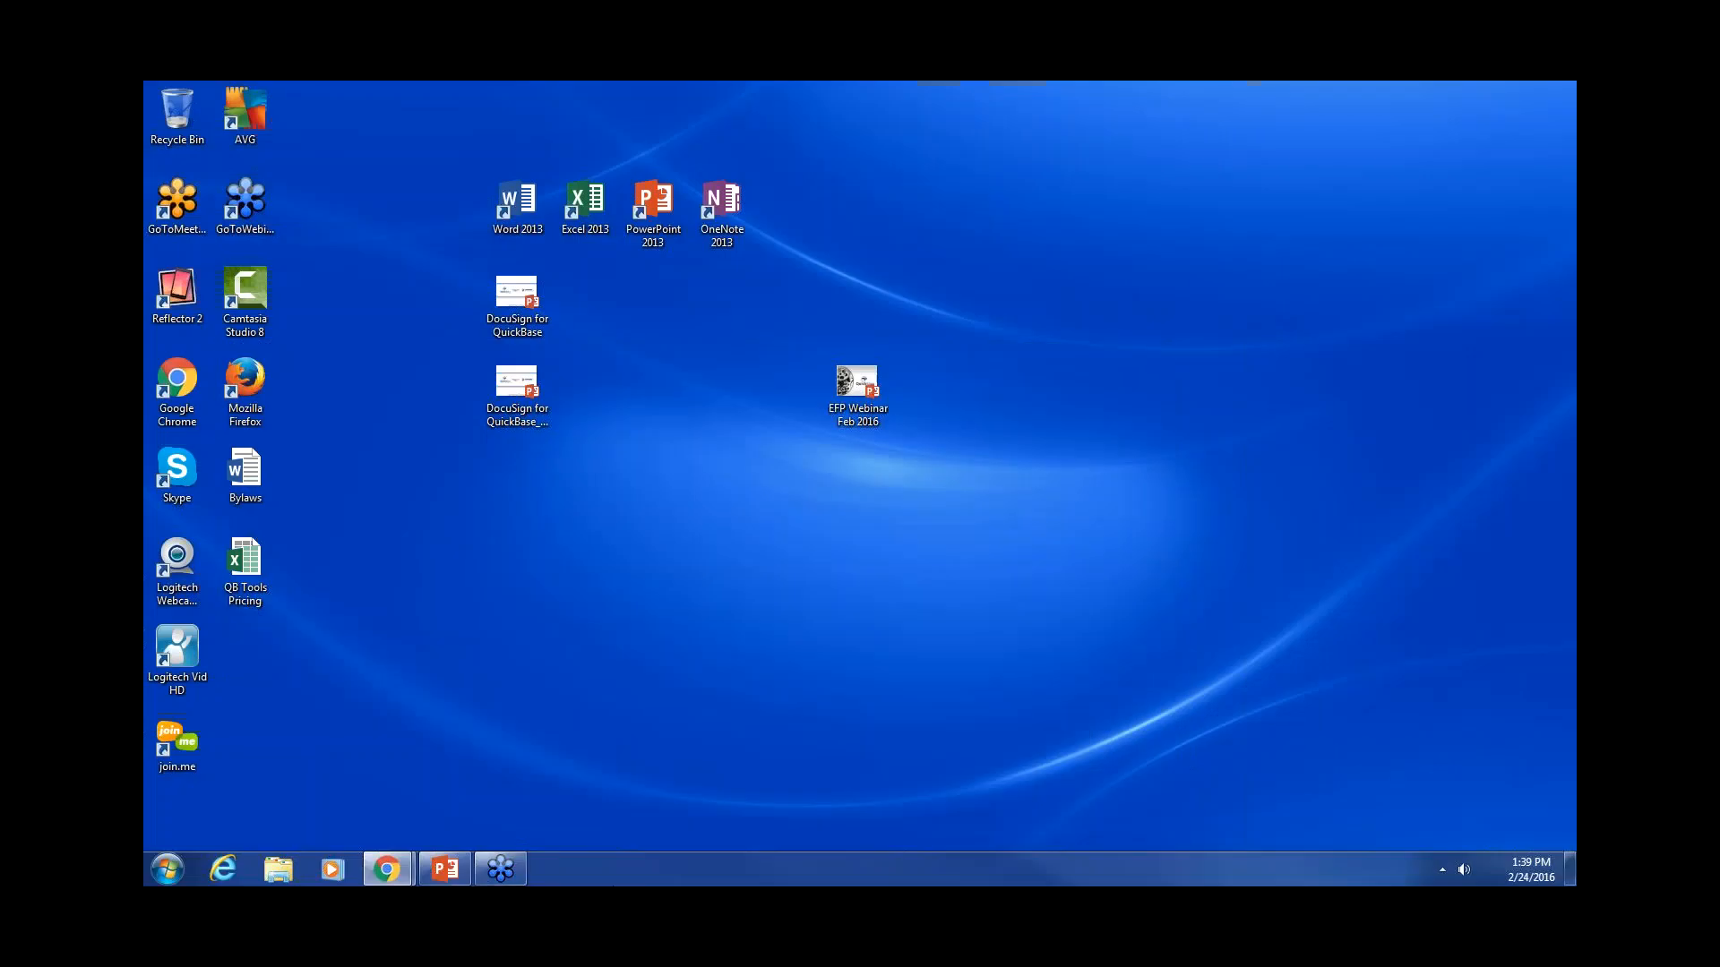
pyautogui.click(448, 869)
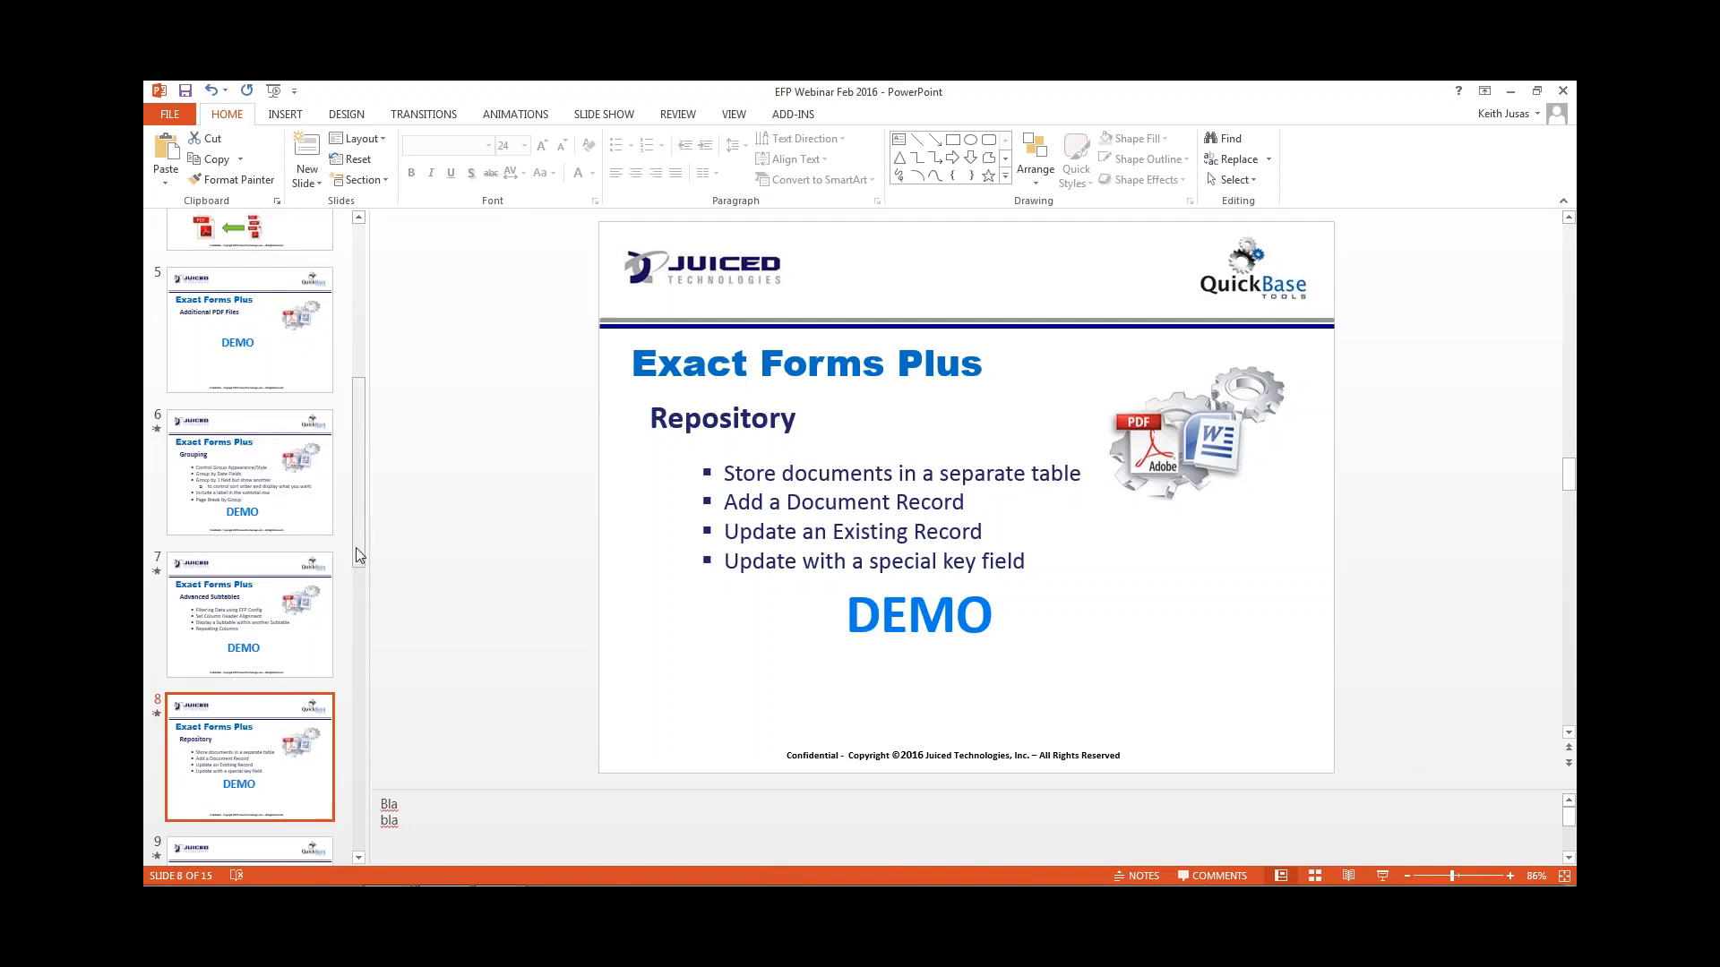
pyautogui.moveTo(357, 547); pyautogui.dragTo(357, 597)
pyautogui.click(297, 687)
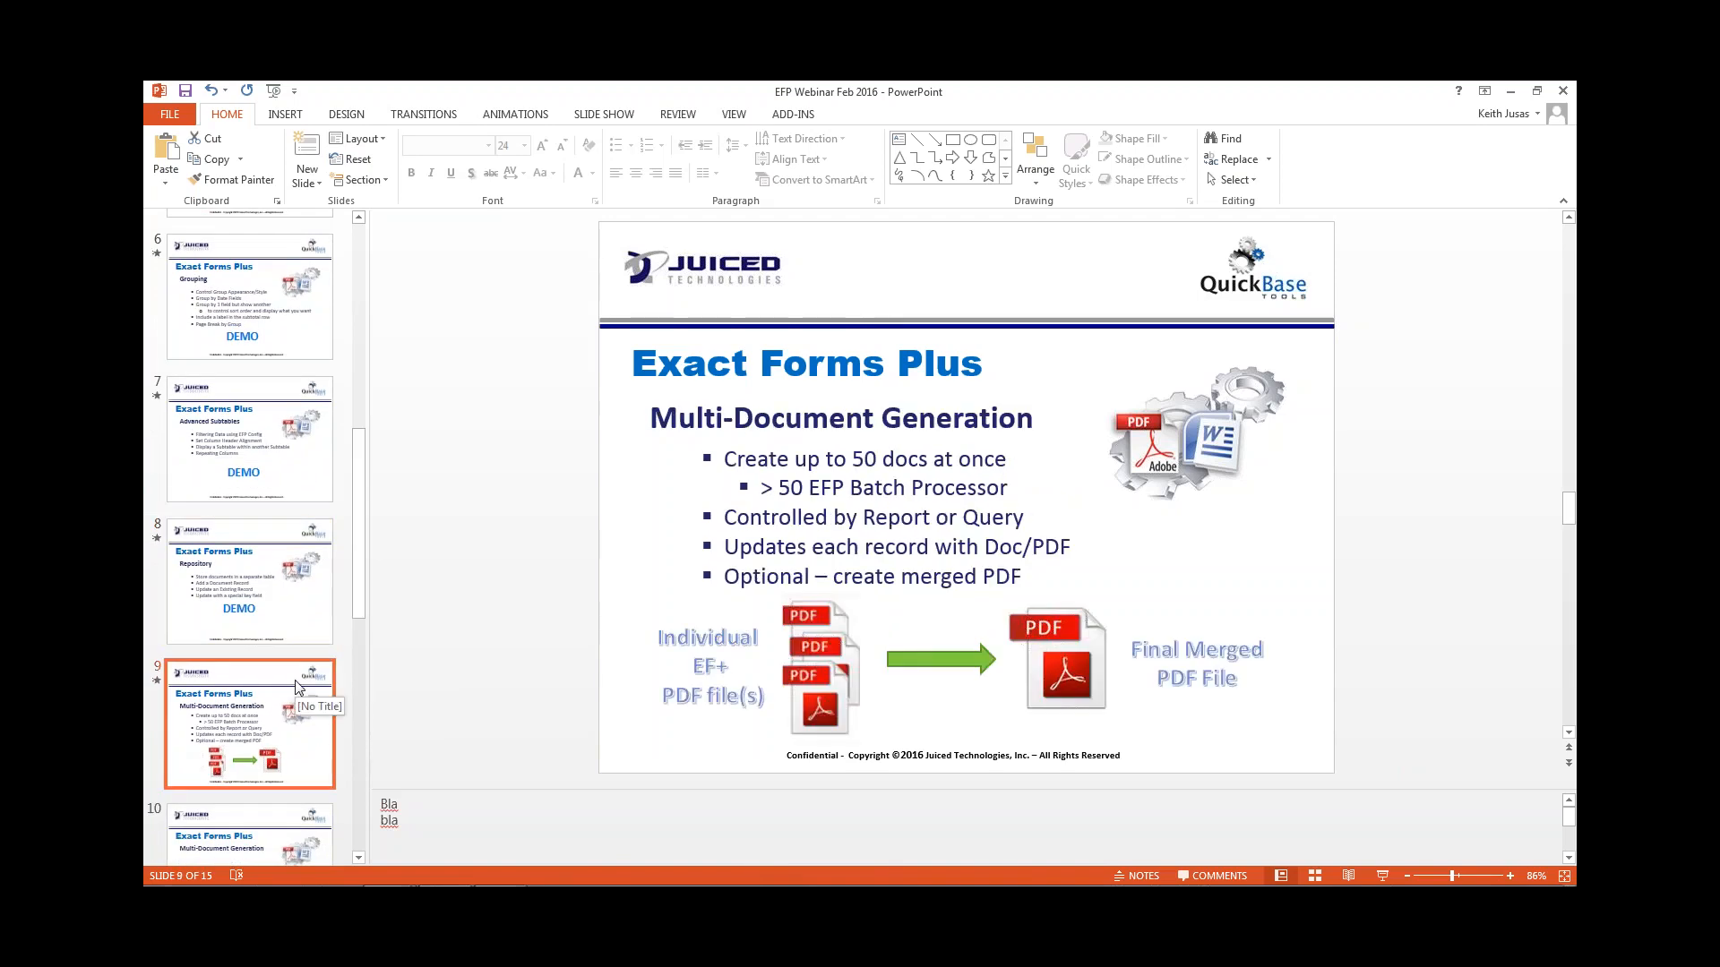
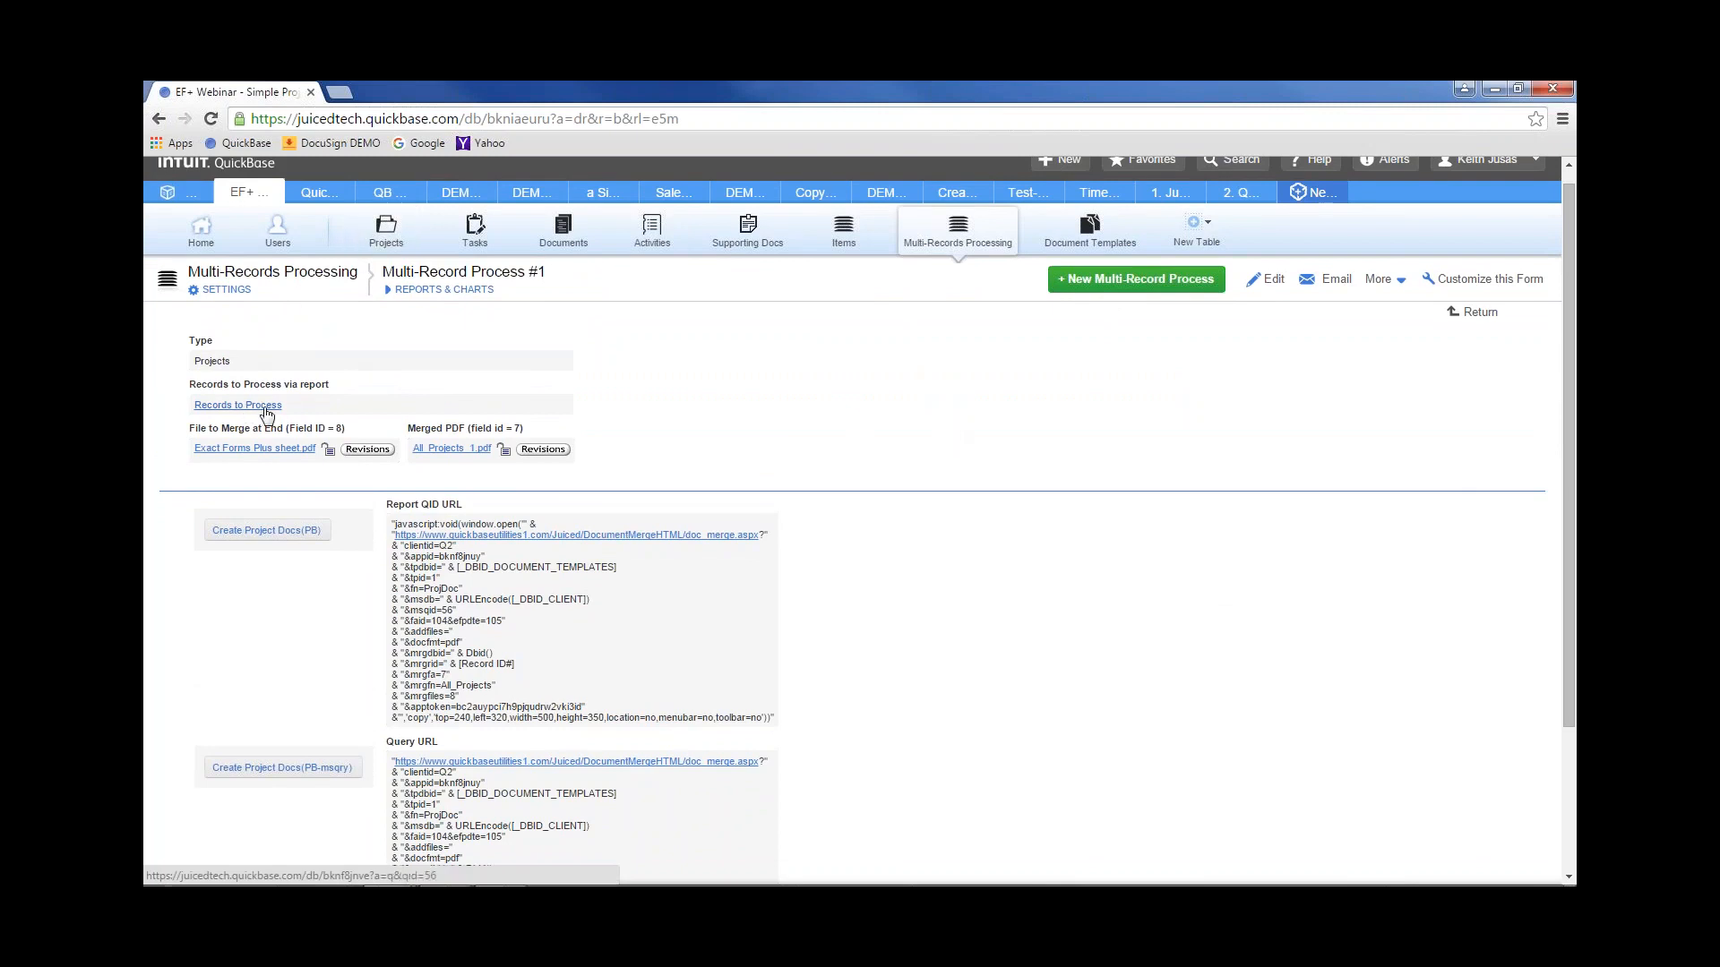
# Review the Records to Process report and the Exact Forms Plus sheet PDF used as the file to merge at the end
pyautogui.click(267, 409)
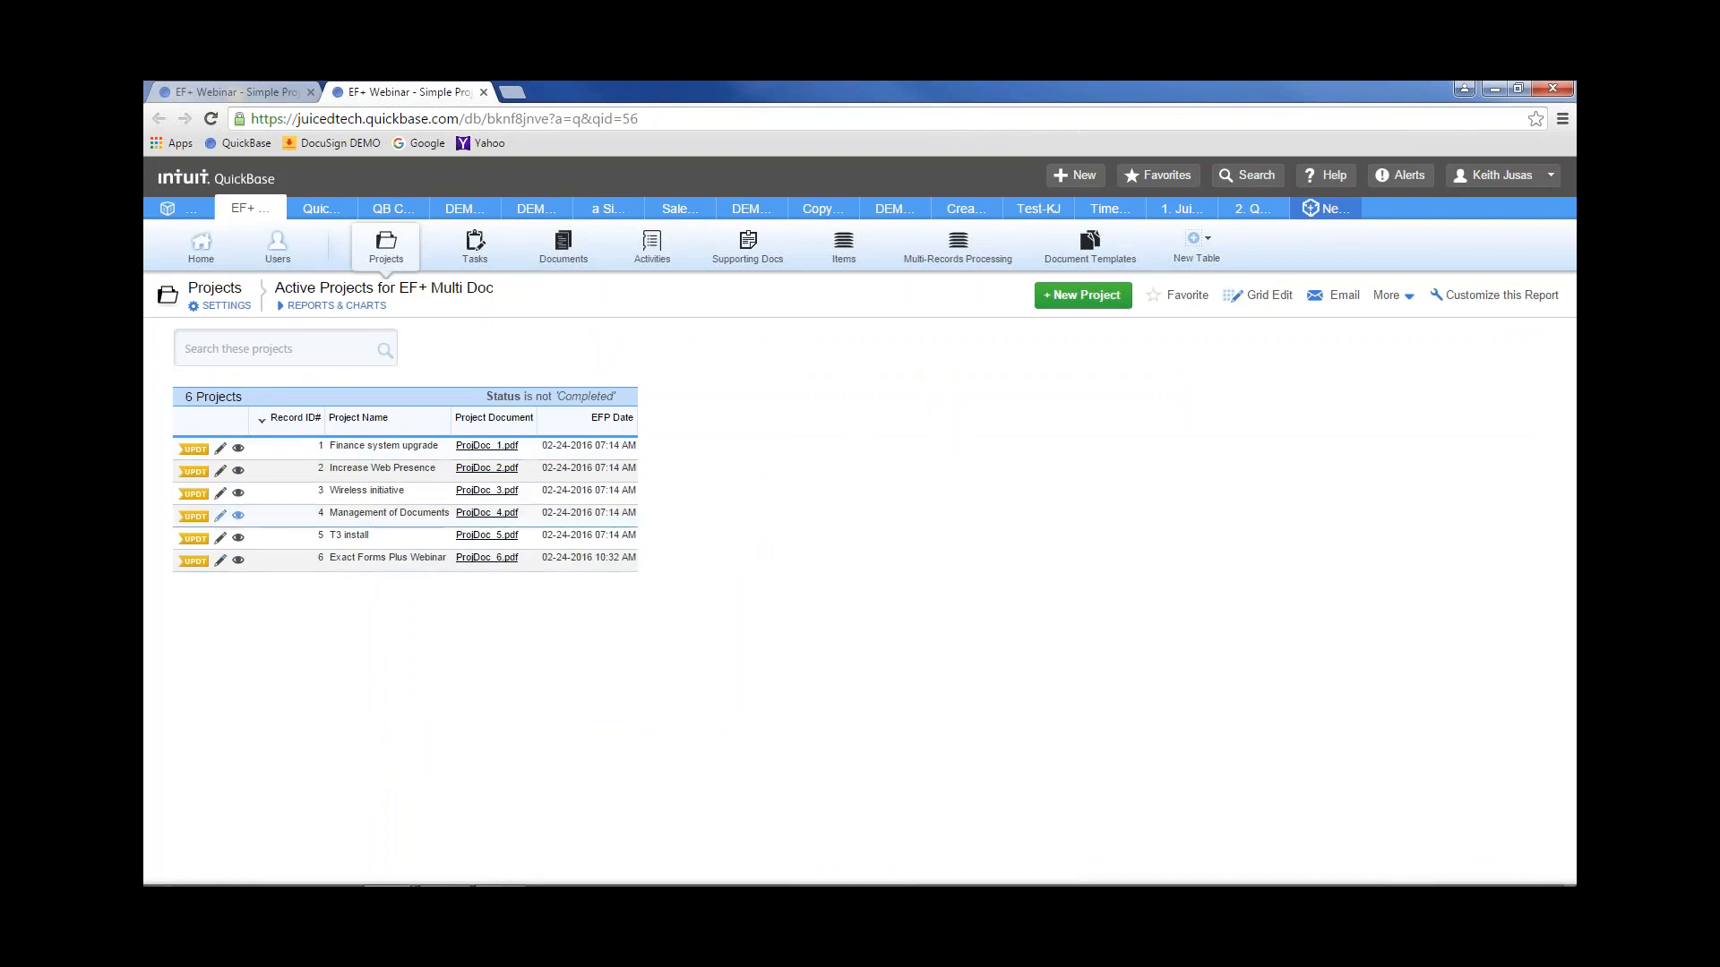
pyautogui.click(254, 92)
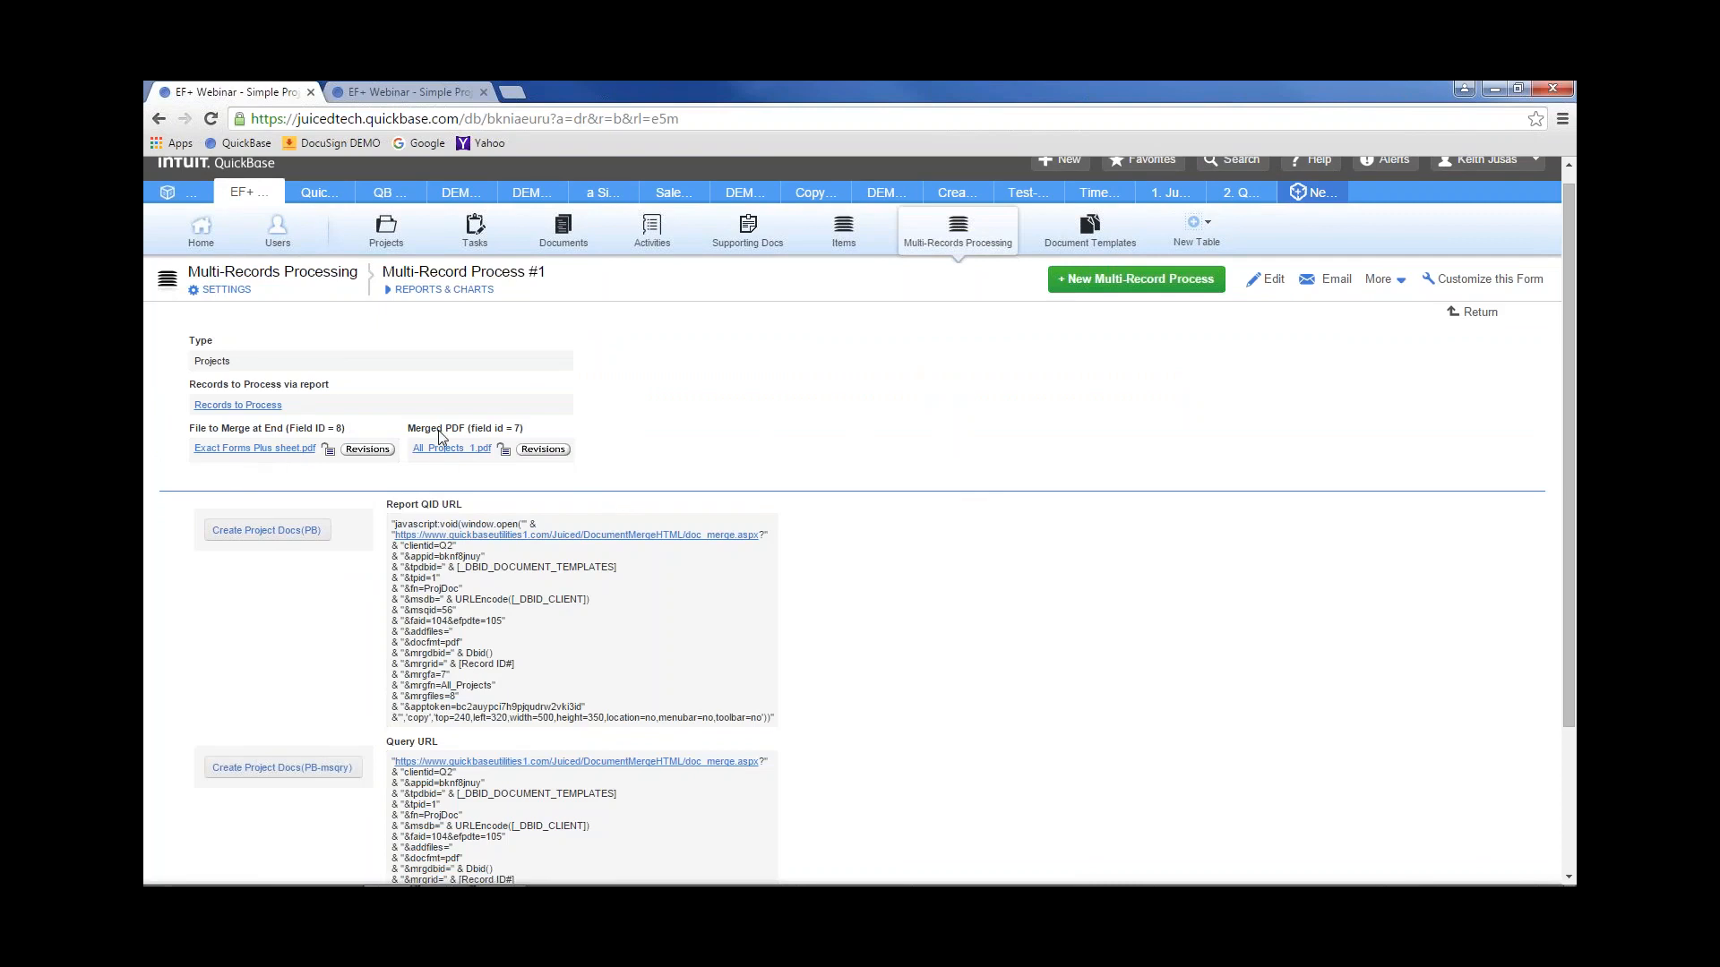
pyautogui.click(265, 449)
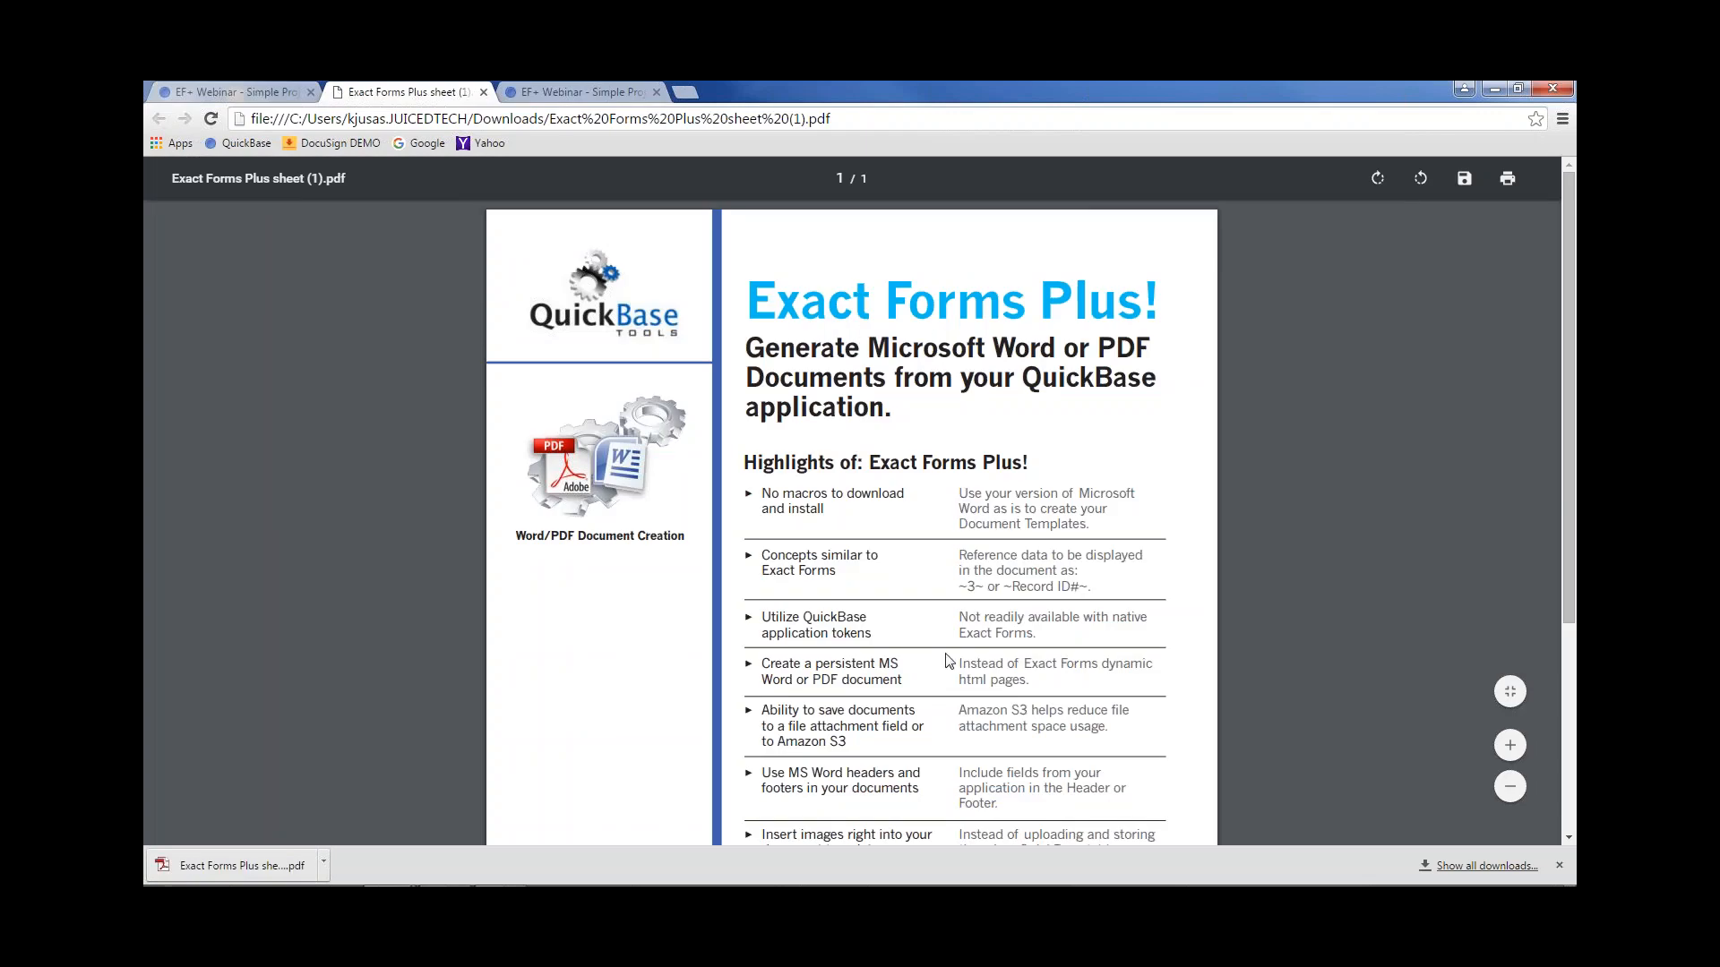
pyautogui.click(484, 92)
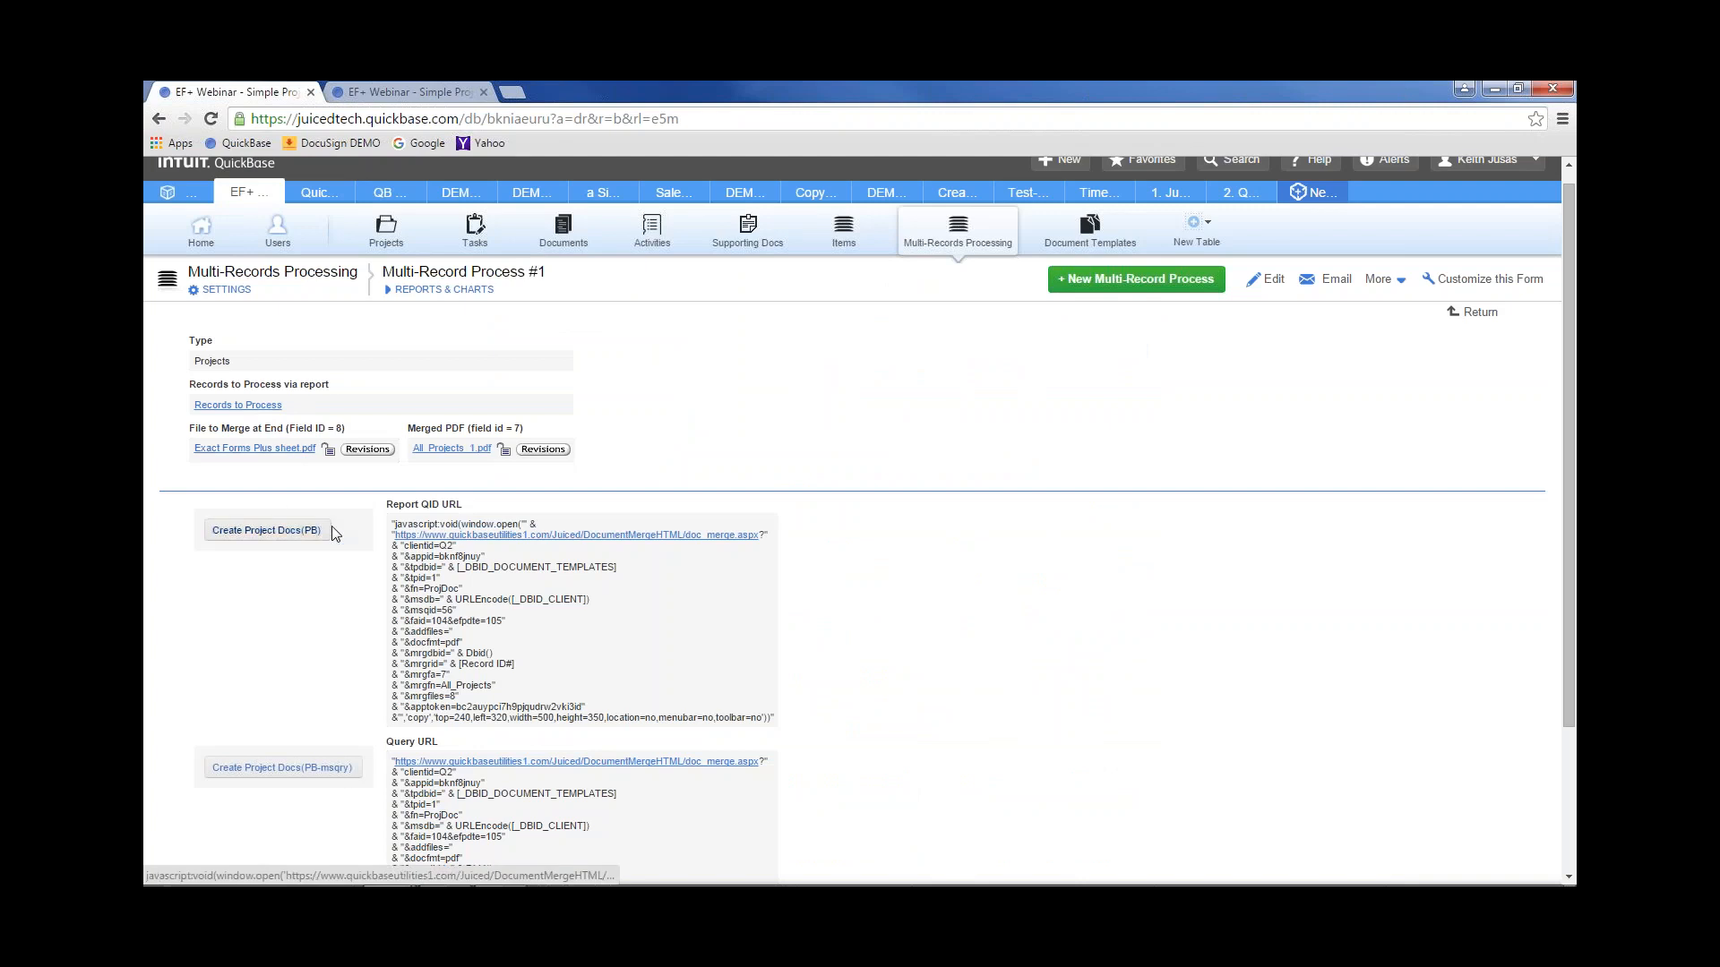
# Run Create Project Docs(PB) for Multi-Record Process #1, close the completion window and reload the record
pyautogui.click(286, 536)
pyautogui.moveTo(630, 305); pyautogui.dragTo(432, 210)
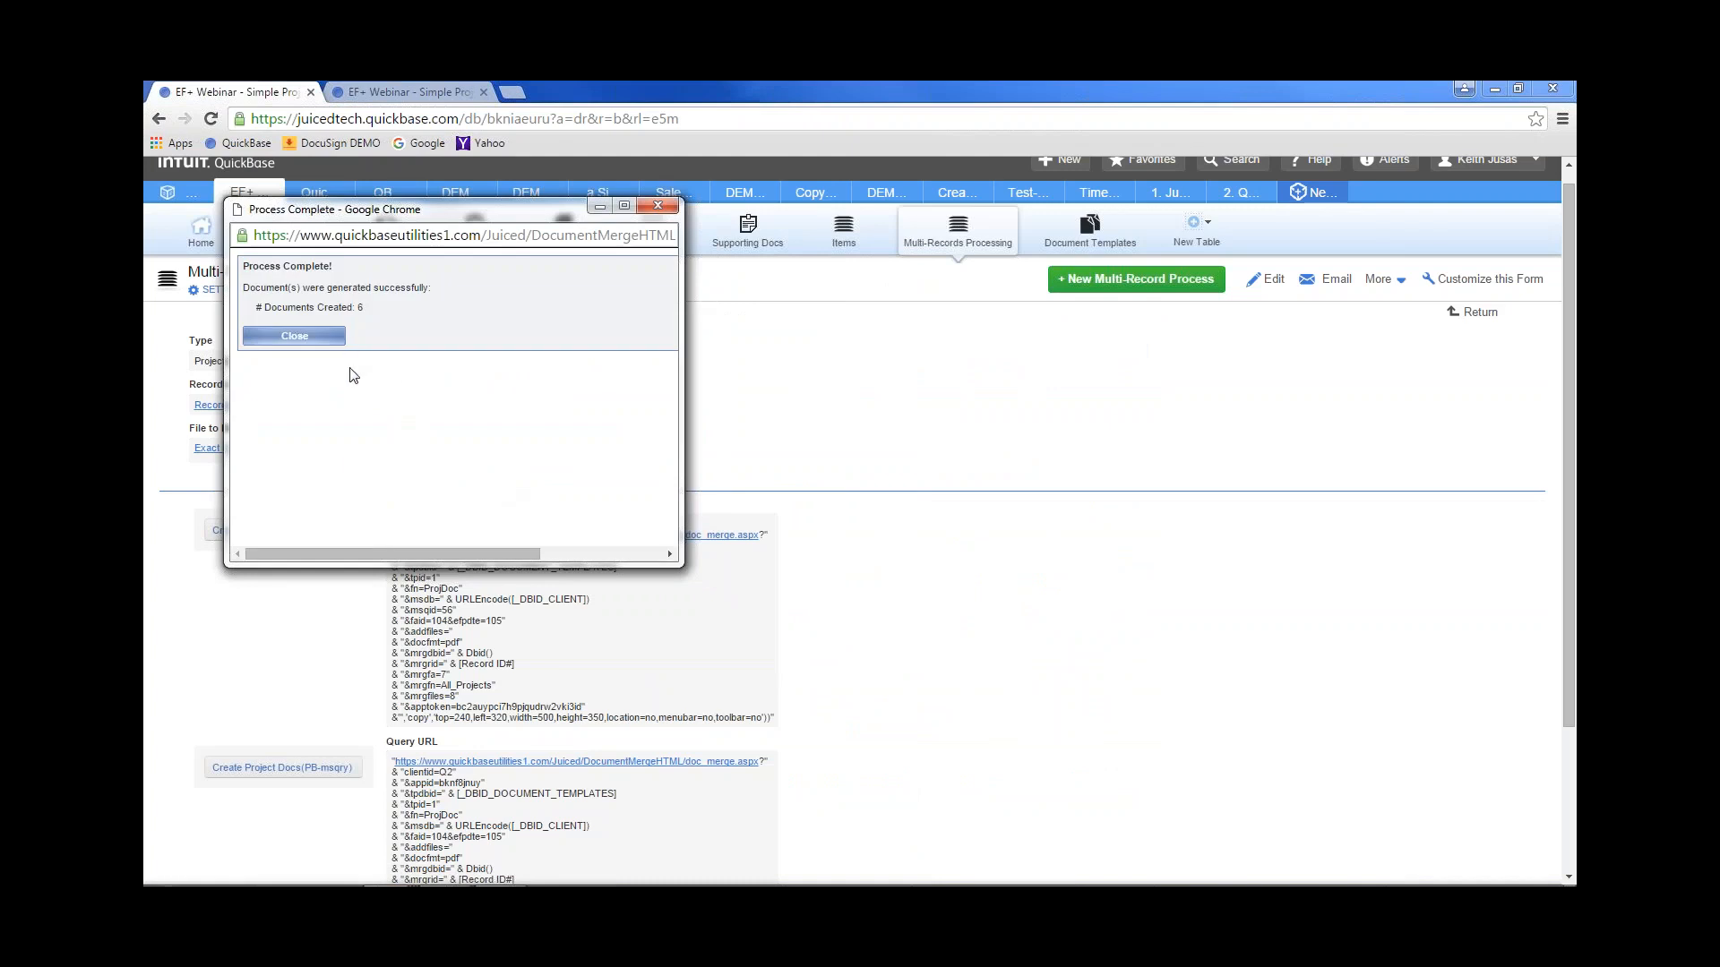
pyautogui.click(296, 336)
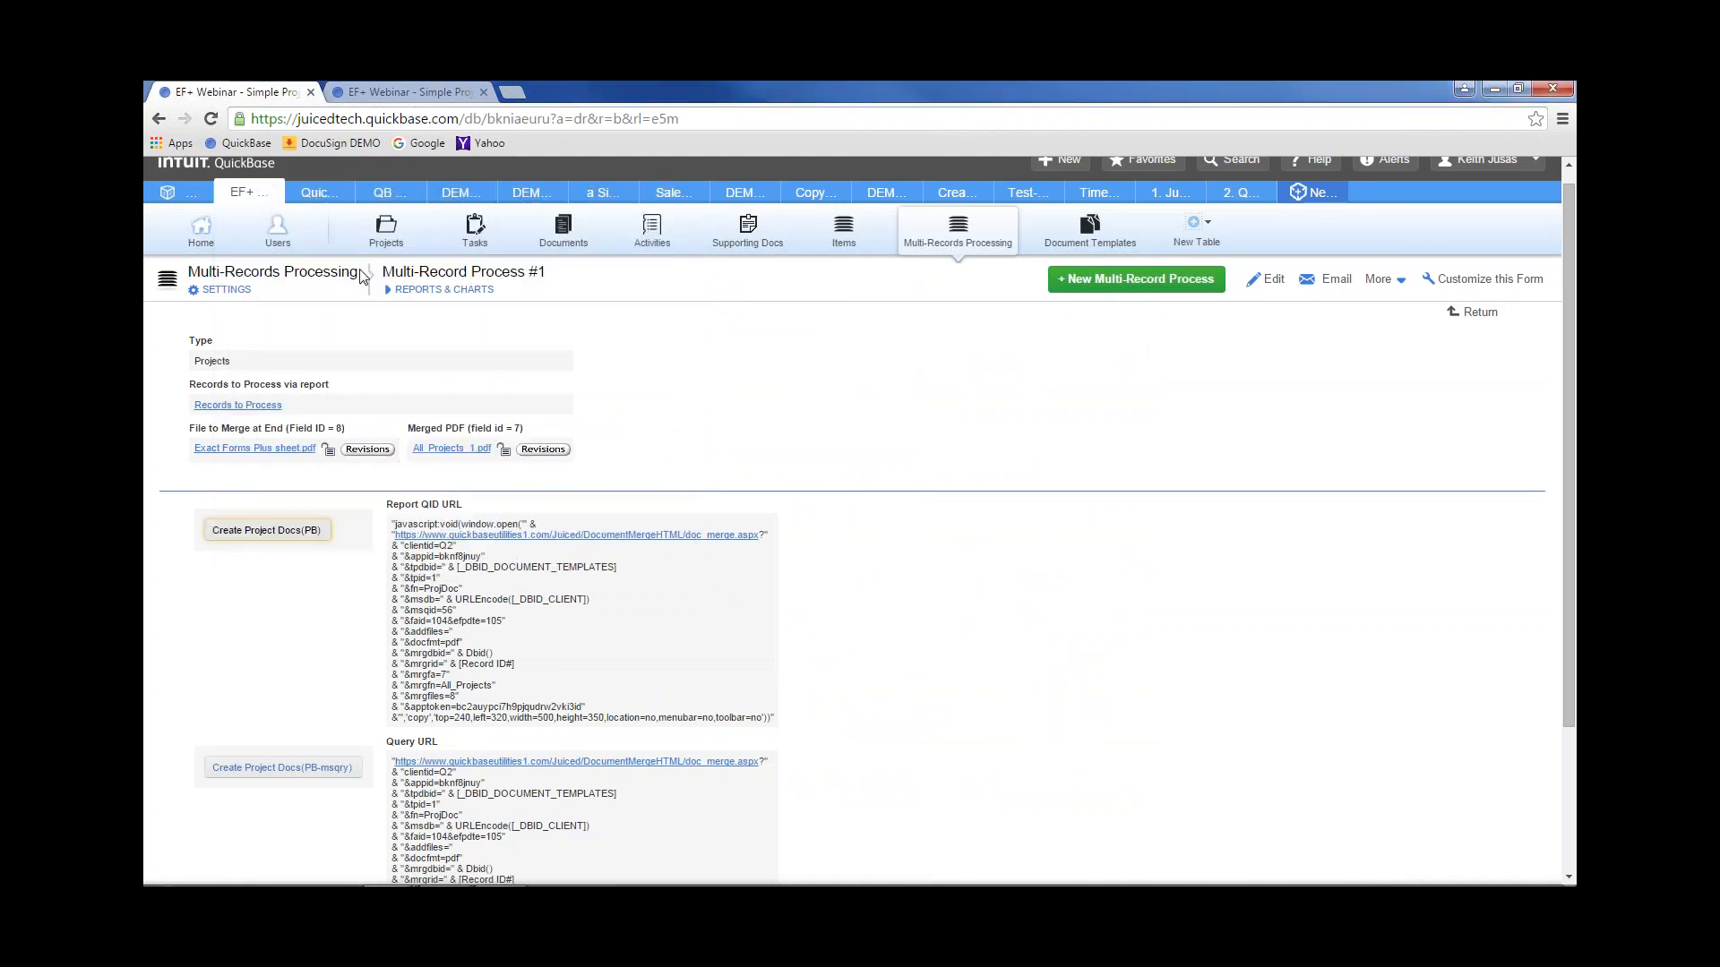
pyautogui.click(211, 119)
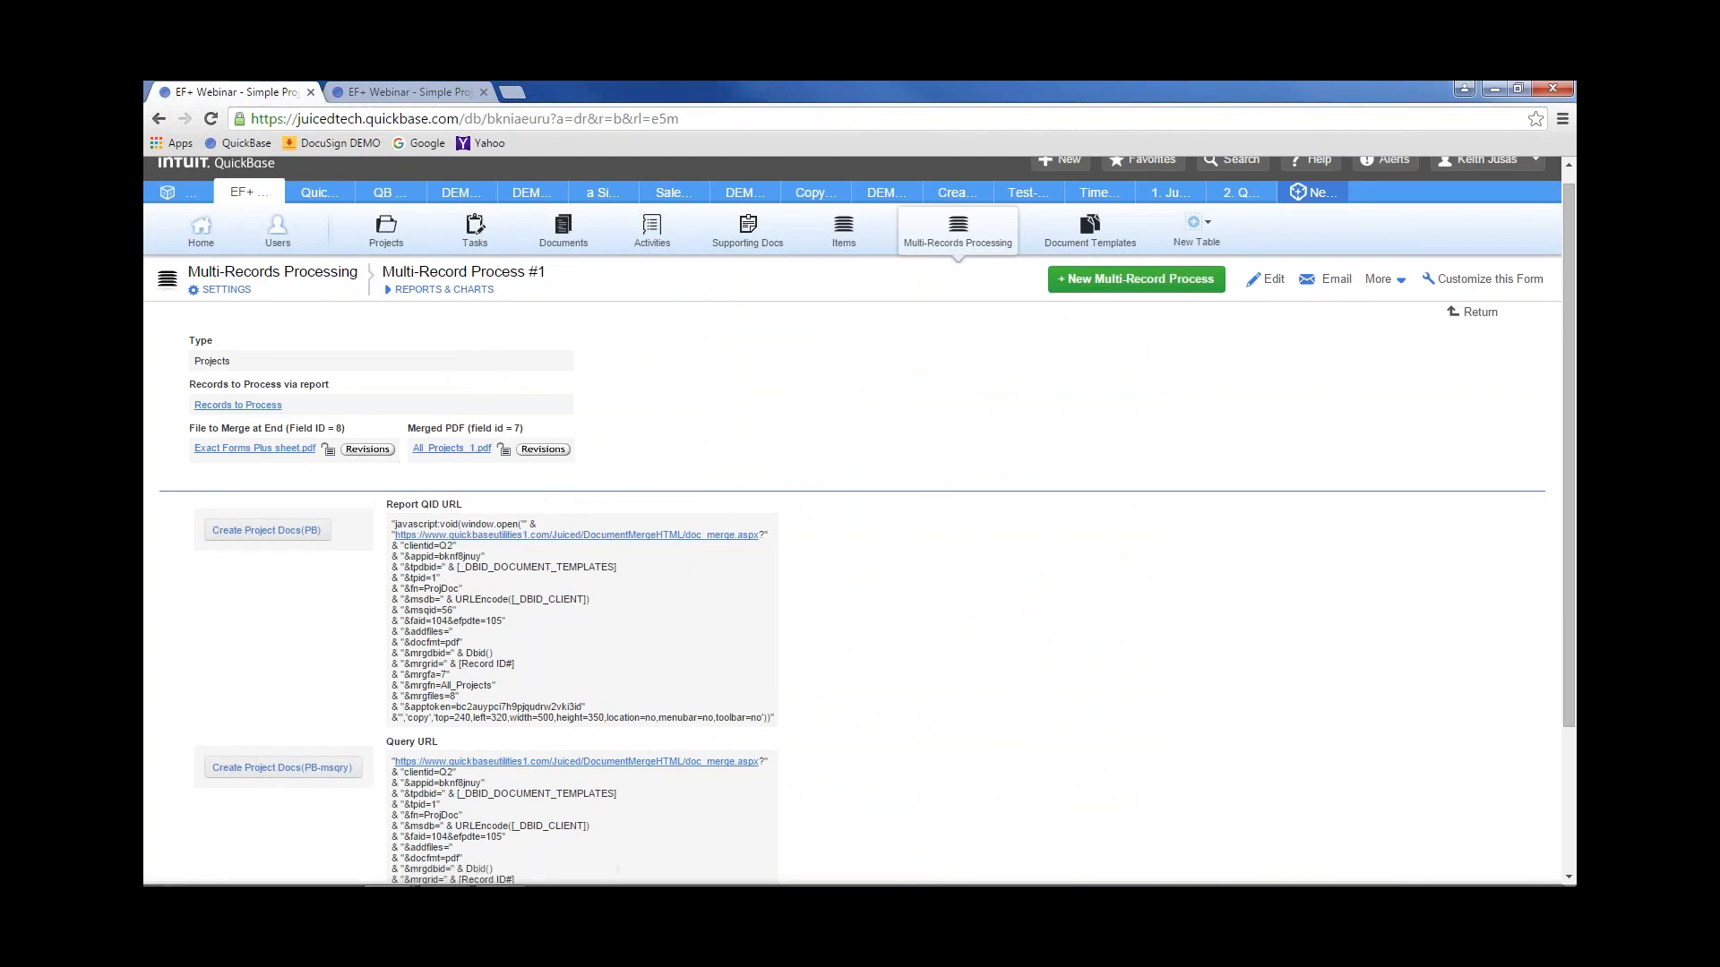
# Open the merged All_Projects_1.pdf, review its project documents through to the appended Exact Forms Plus sheet, and close it
pyautogui.click(453, 449)
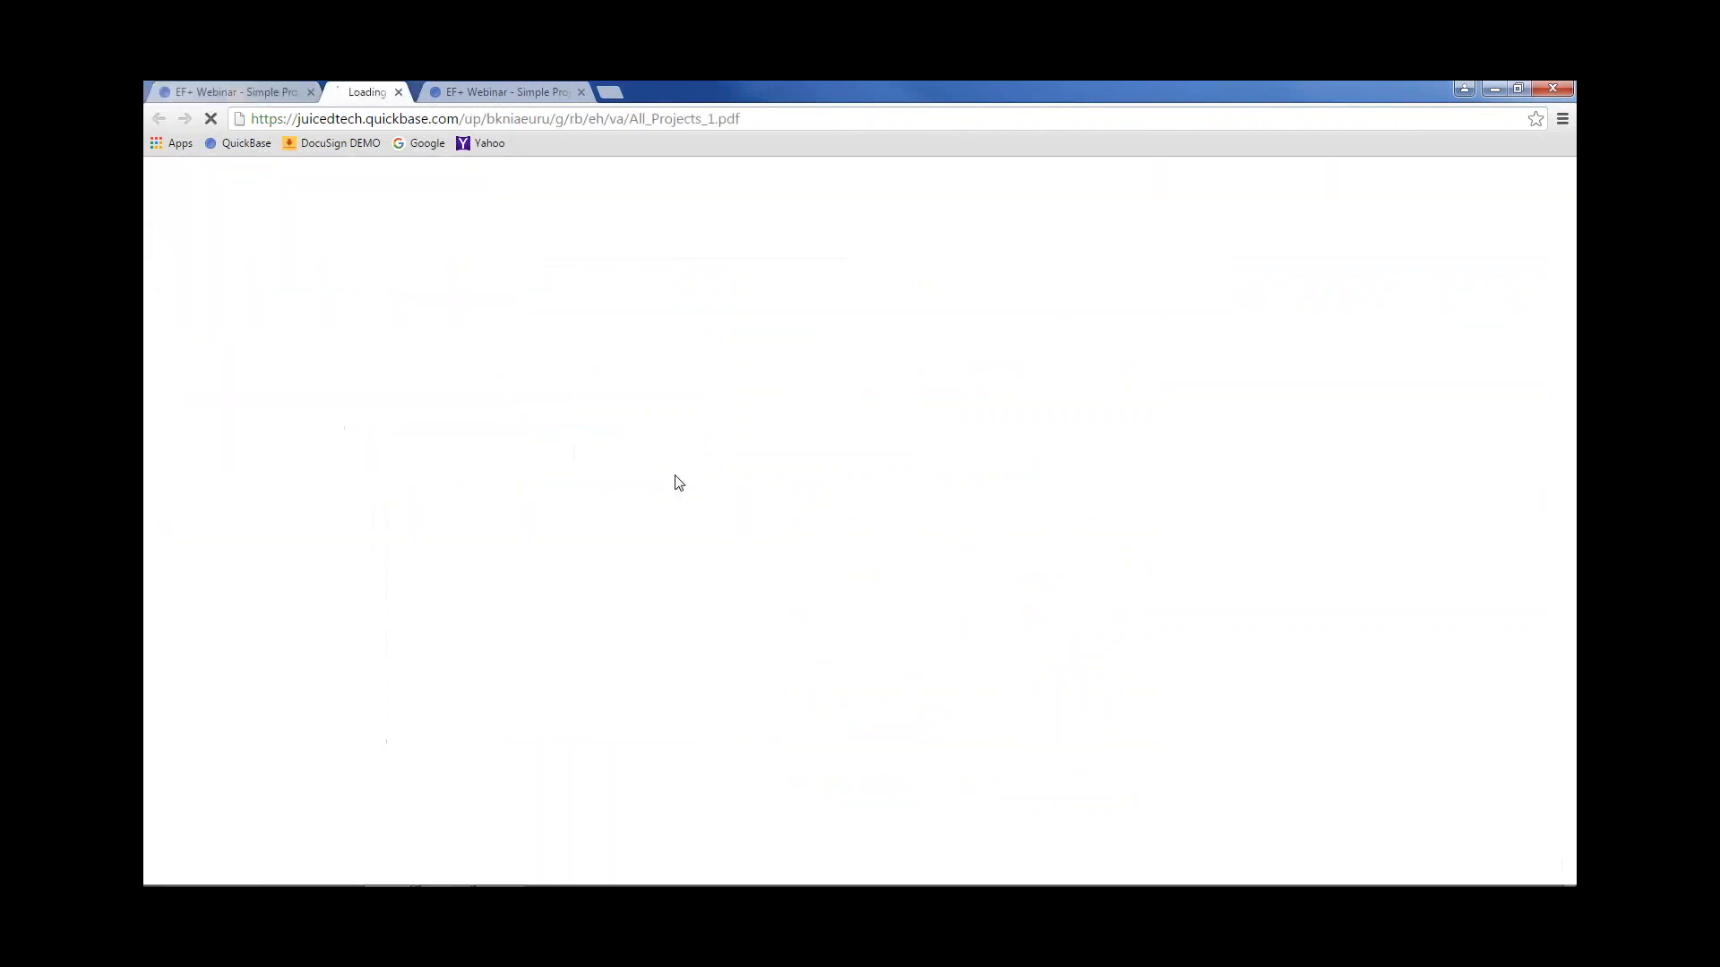
pyautogui.click(232, 869)
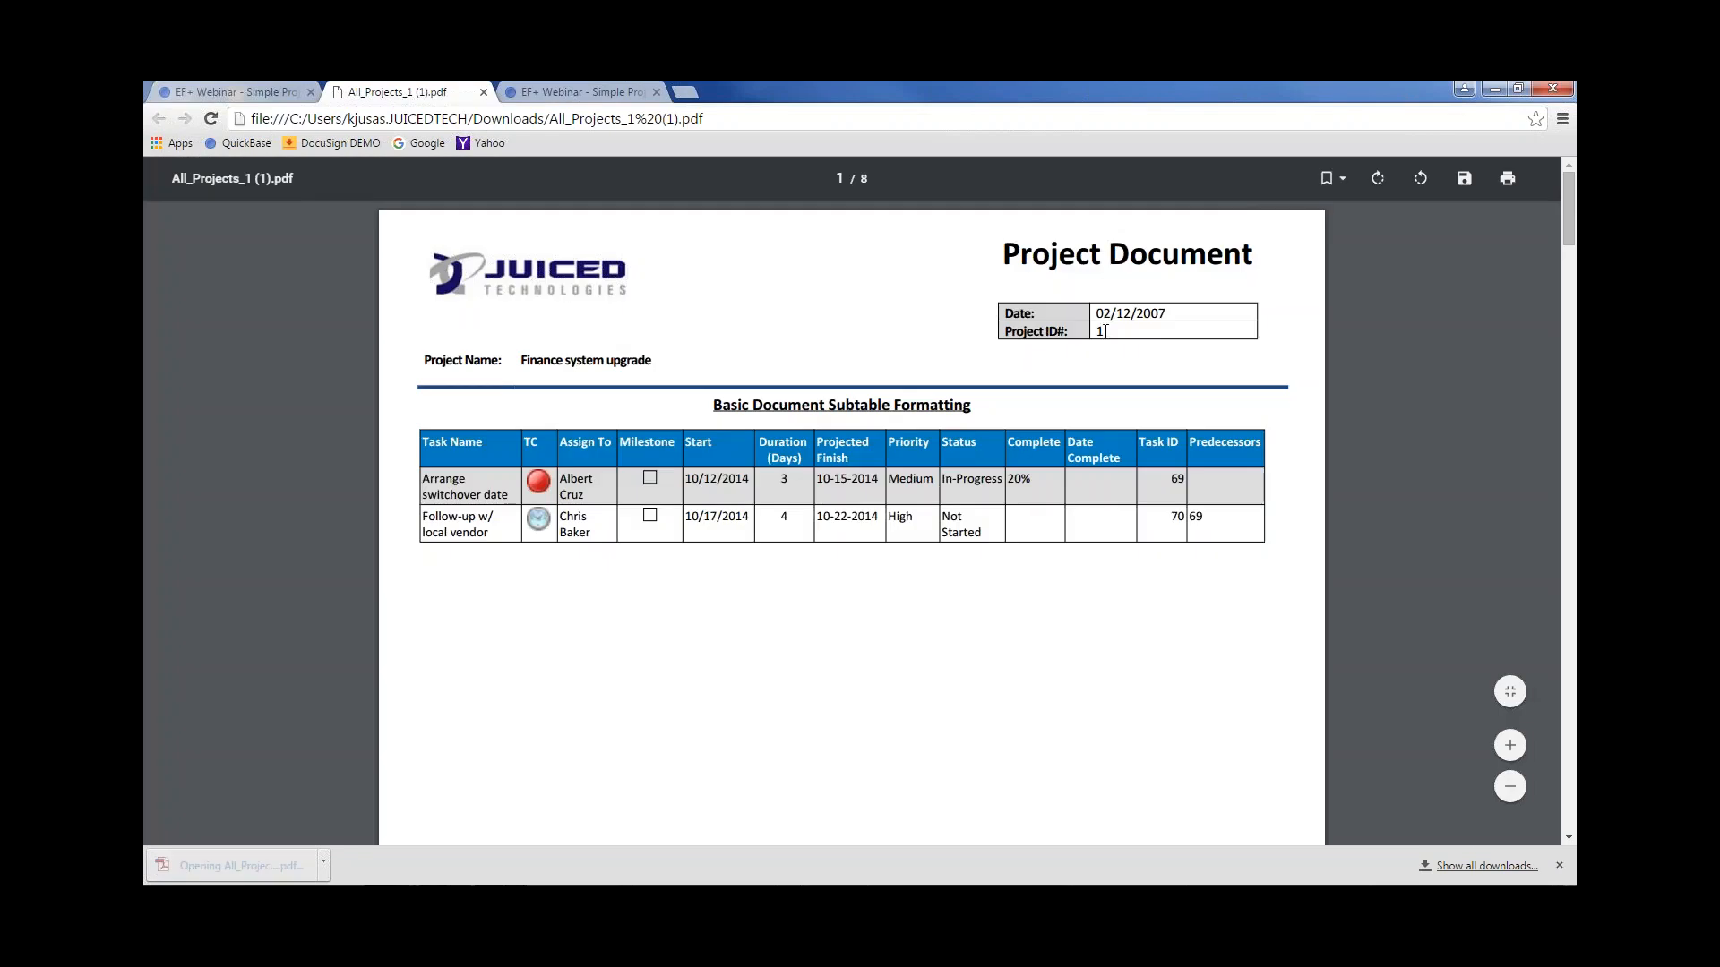
pyautogui.moveTo(1105, 331); pyautogui.dragTo(1080, 331)
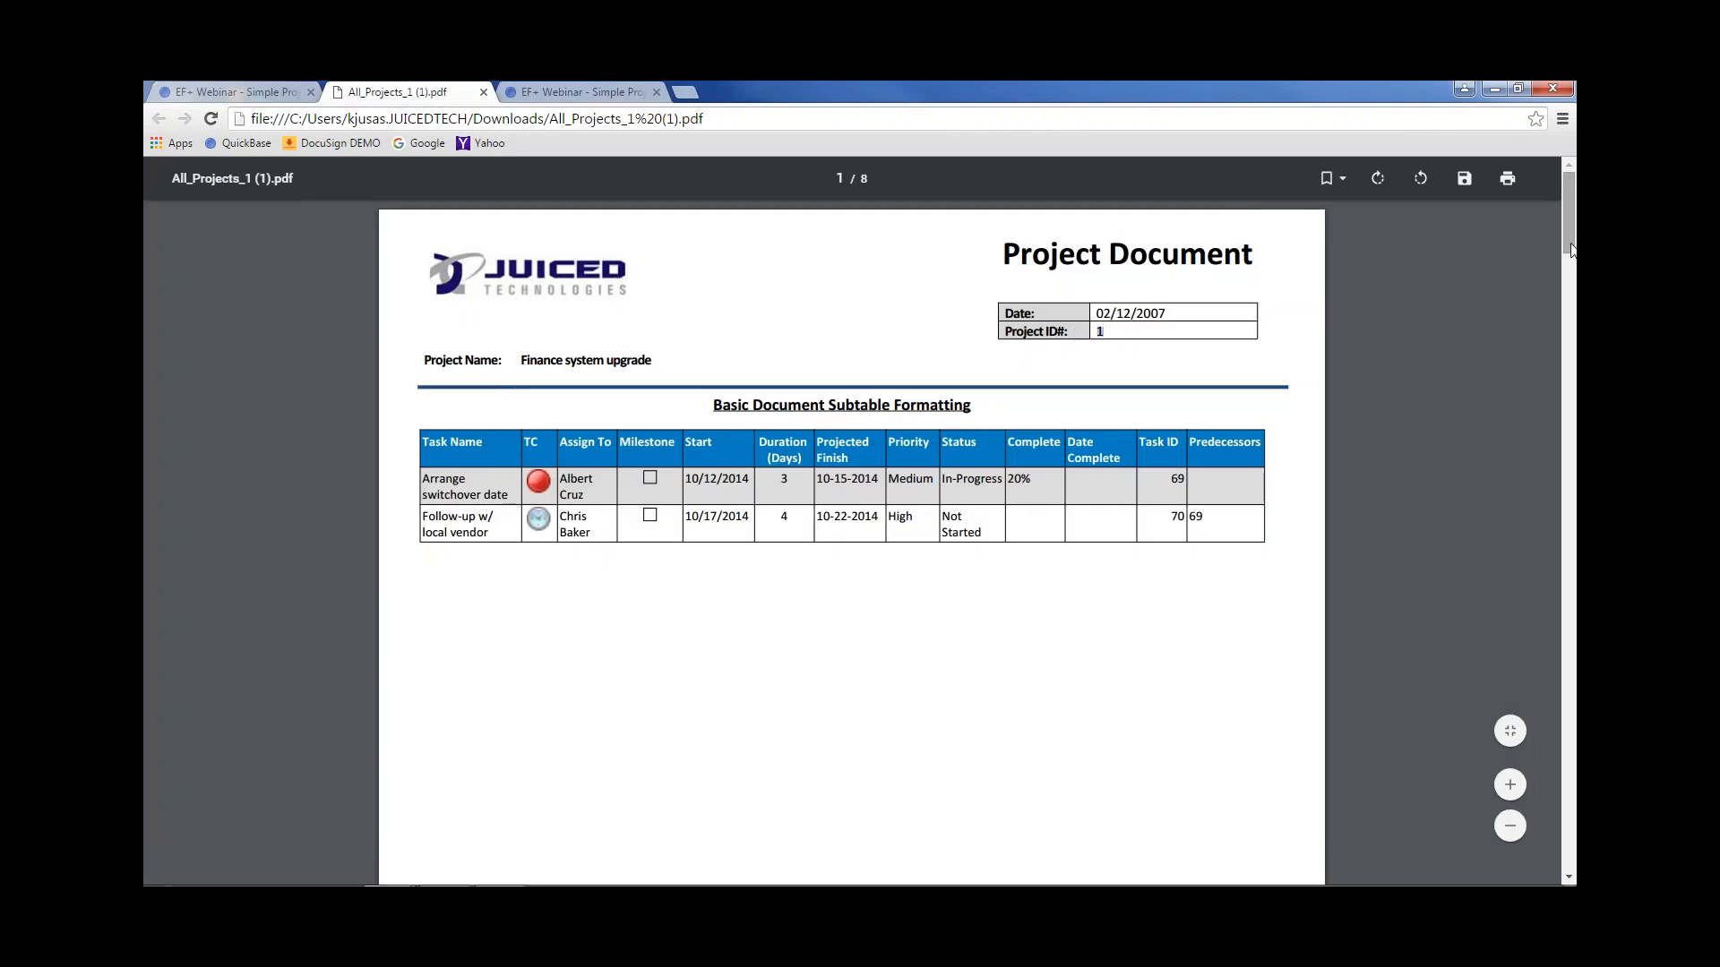
pyautogui.moveTo(1570, 250); pyautogui.dragTo(1563, 679)
pyautogui.scroll(-3, 1075, 513)
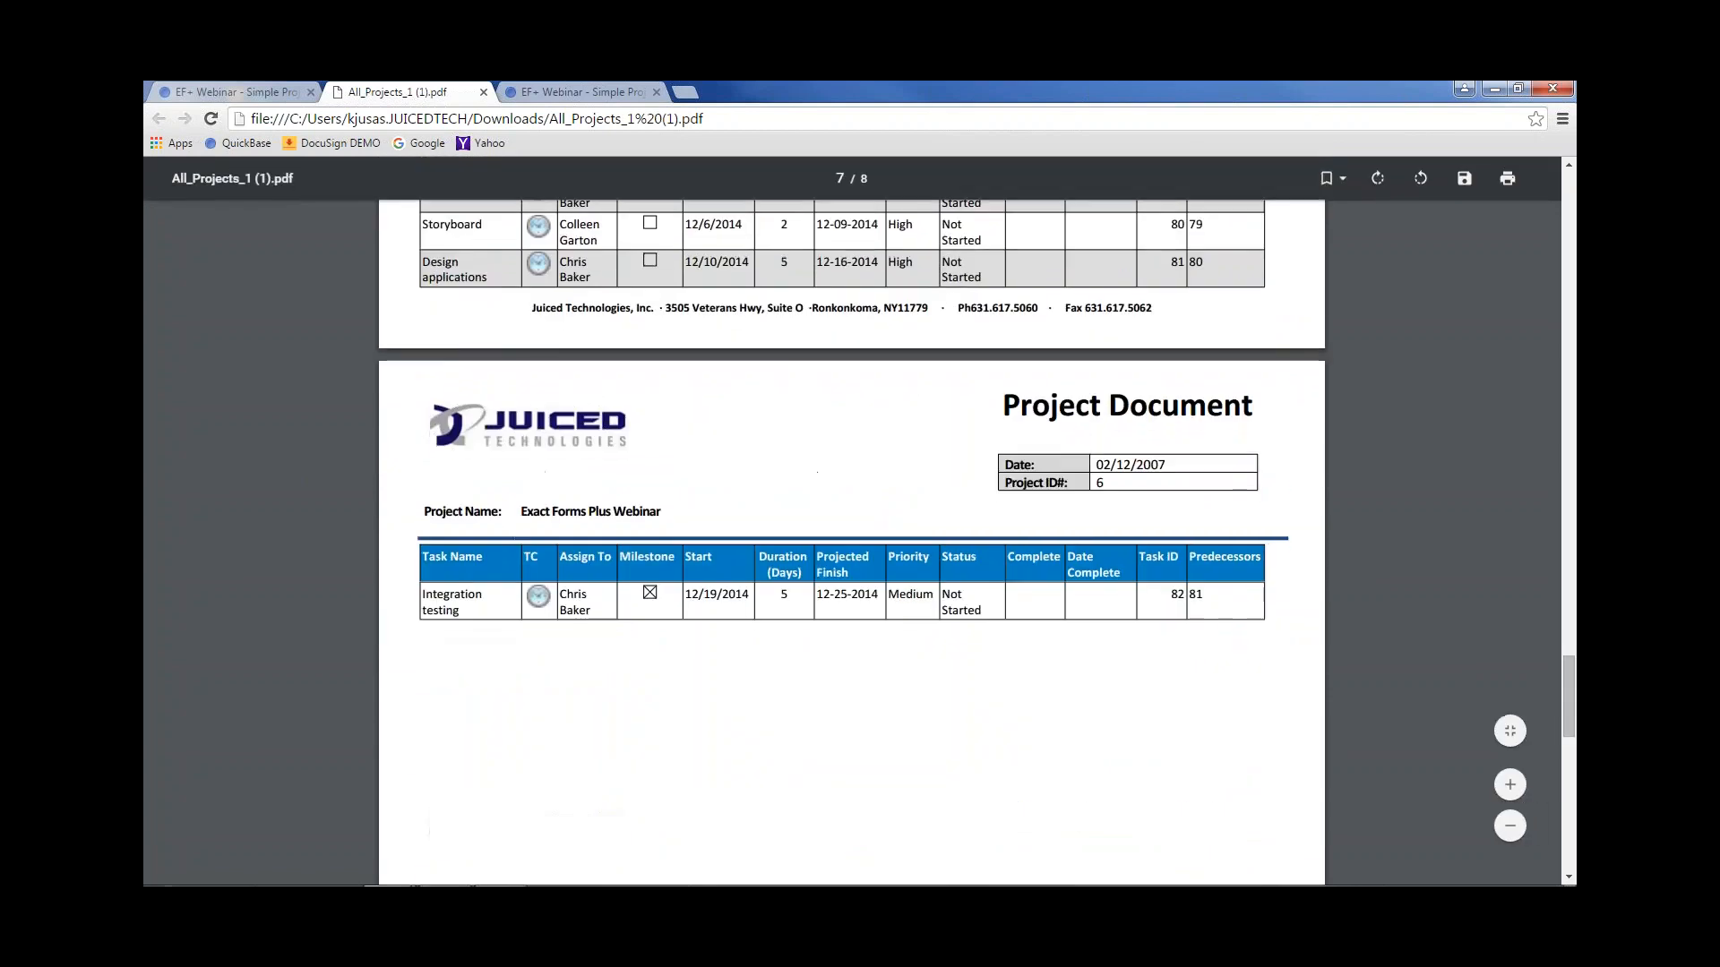
pyautogui.scroll(-10, 1075, 513)
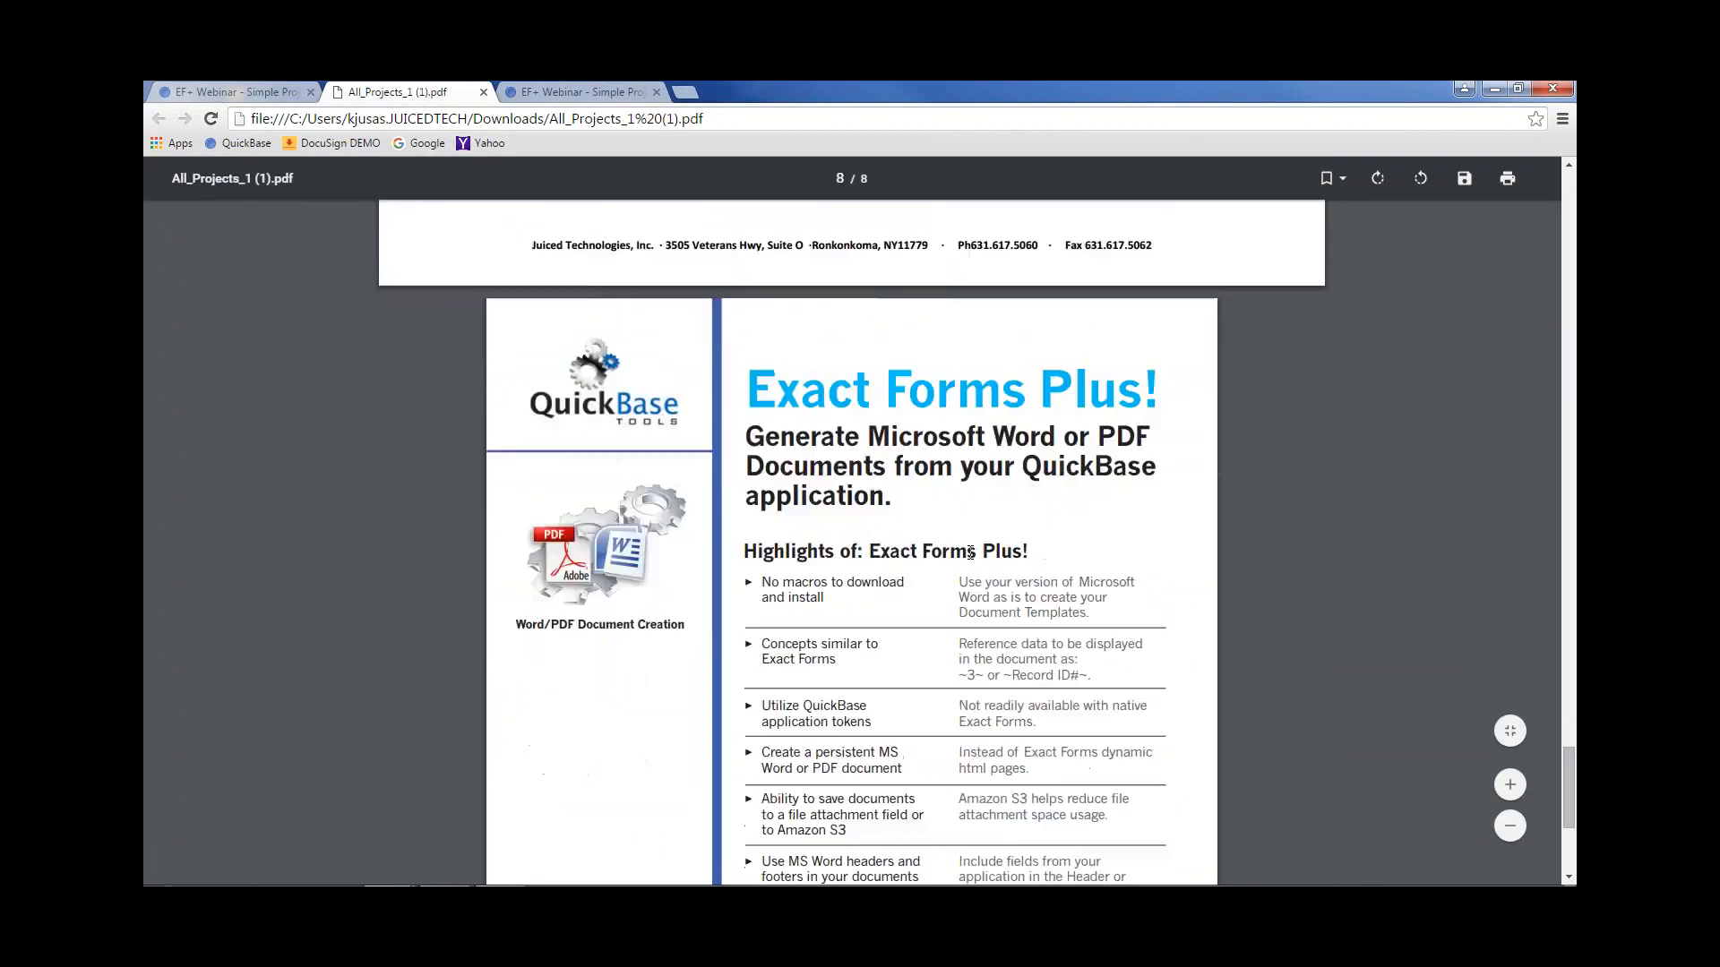
pyautogui.scroll(-3, 978, 502)
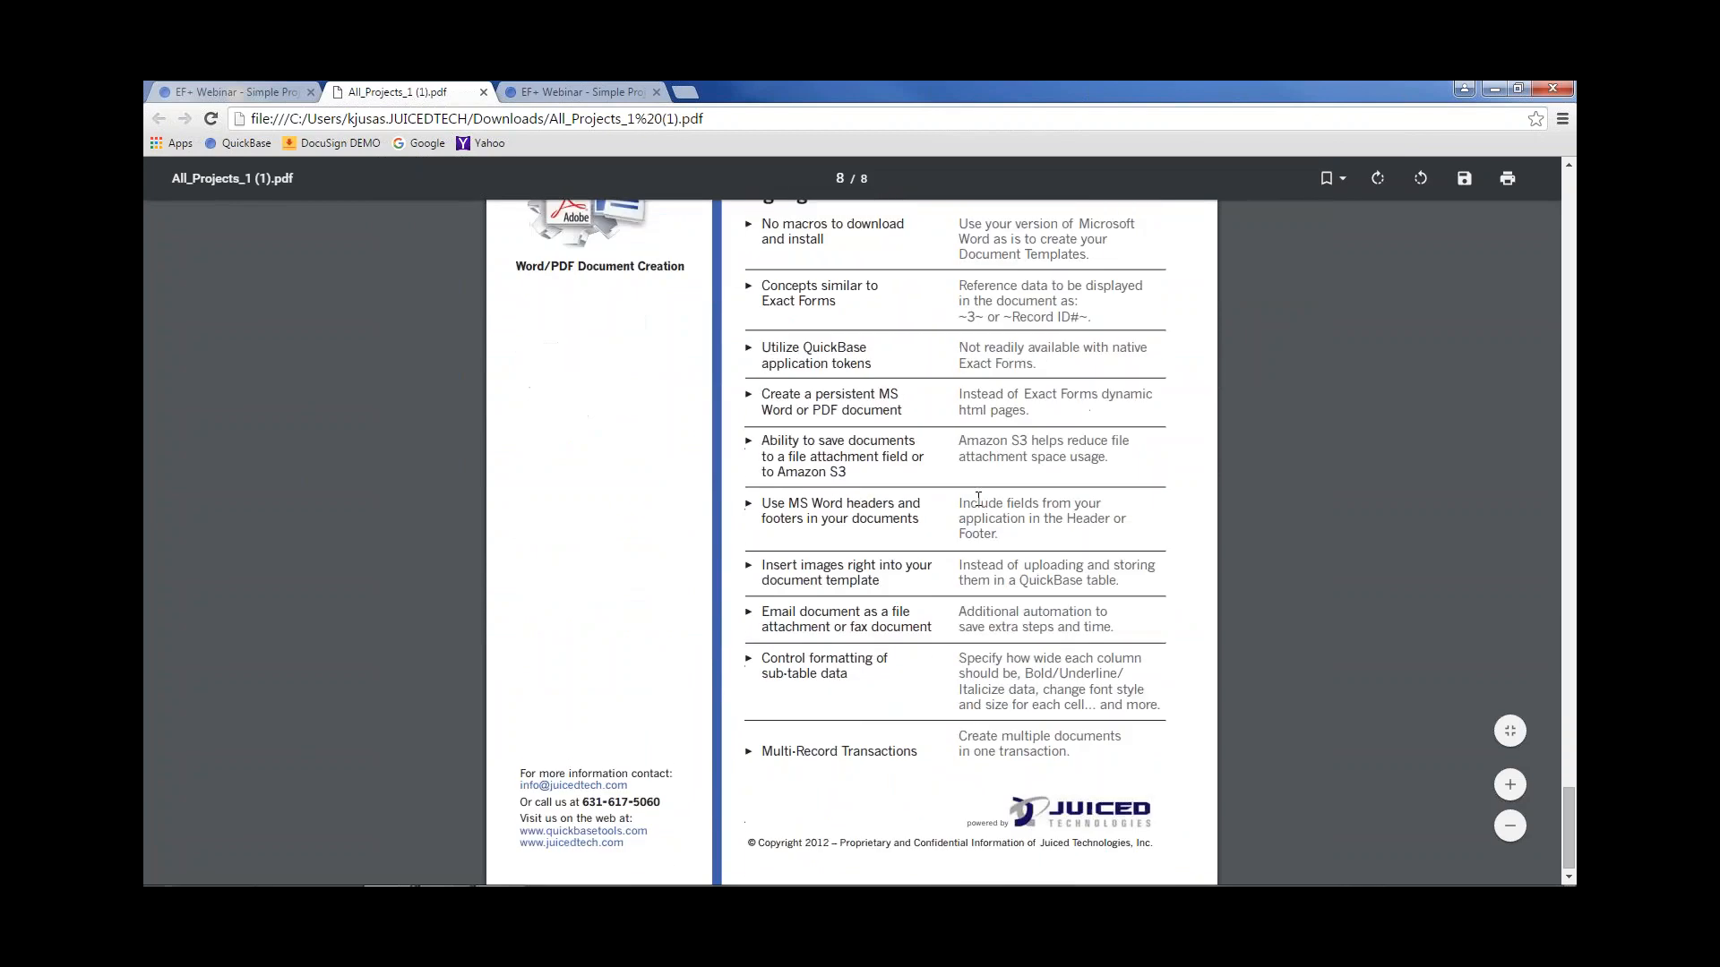
pyautogui.scroll(6, 980, 492)
pyautogui.scroll(20, 980, 493)
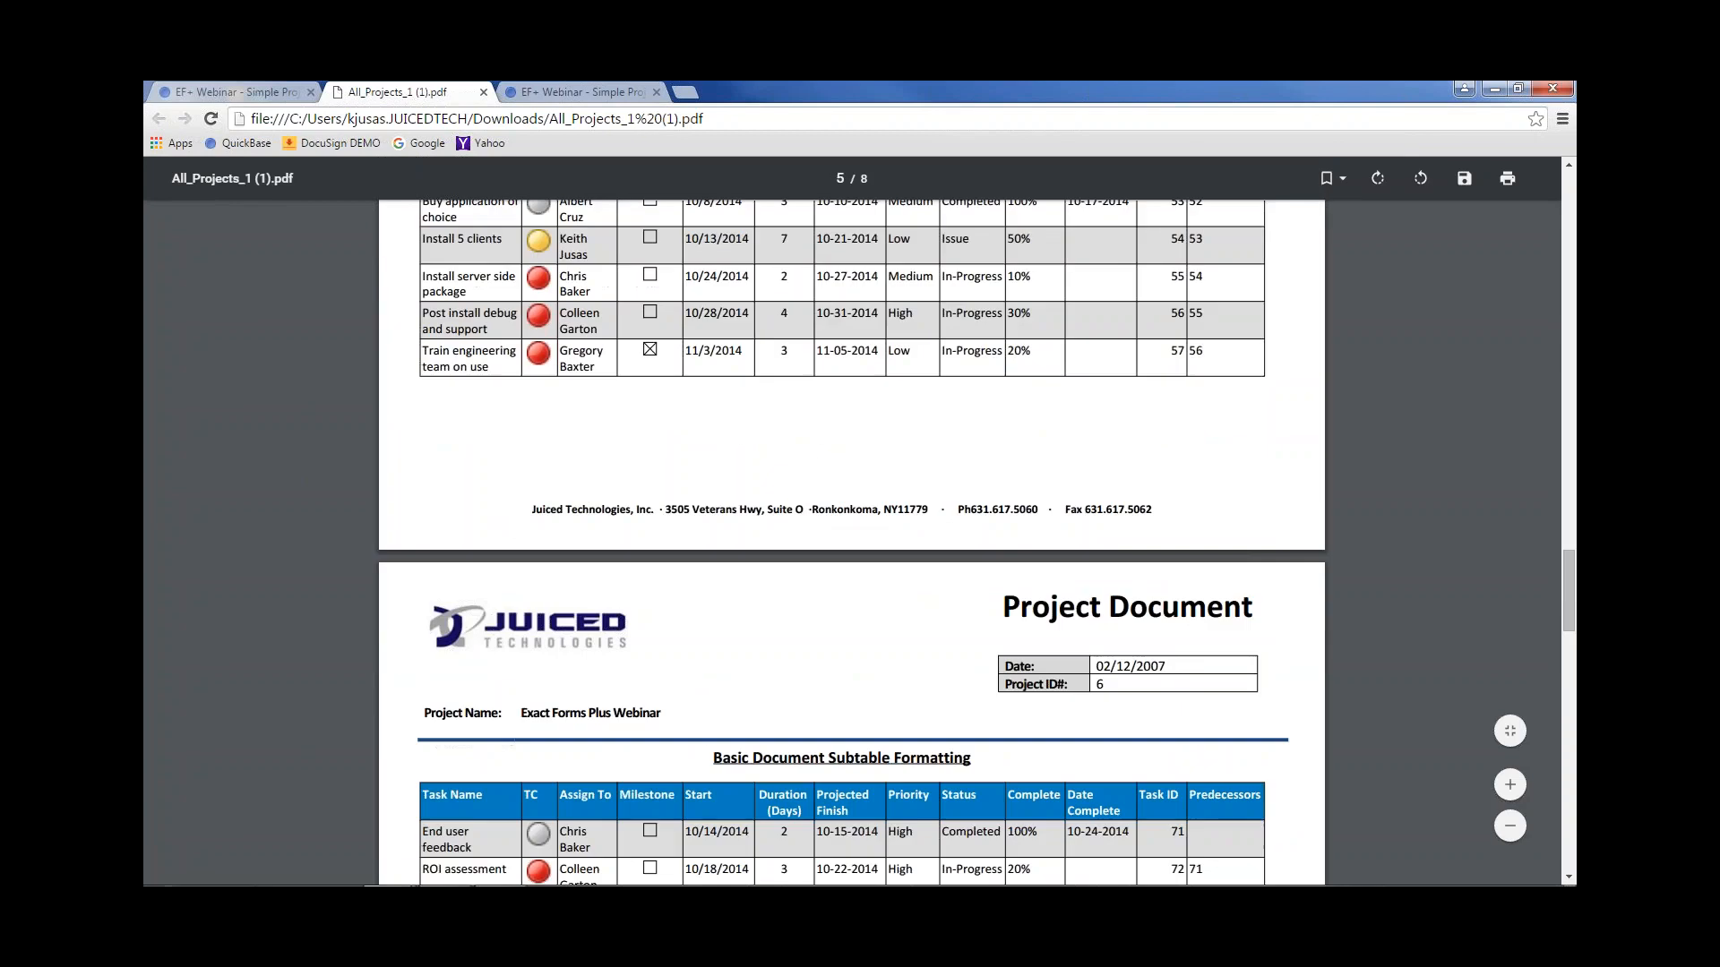
pyautogui.click(484, 93)
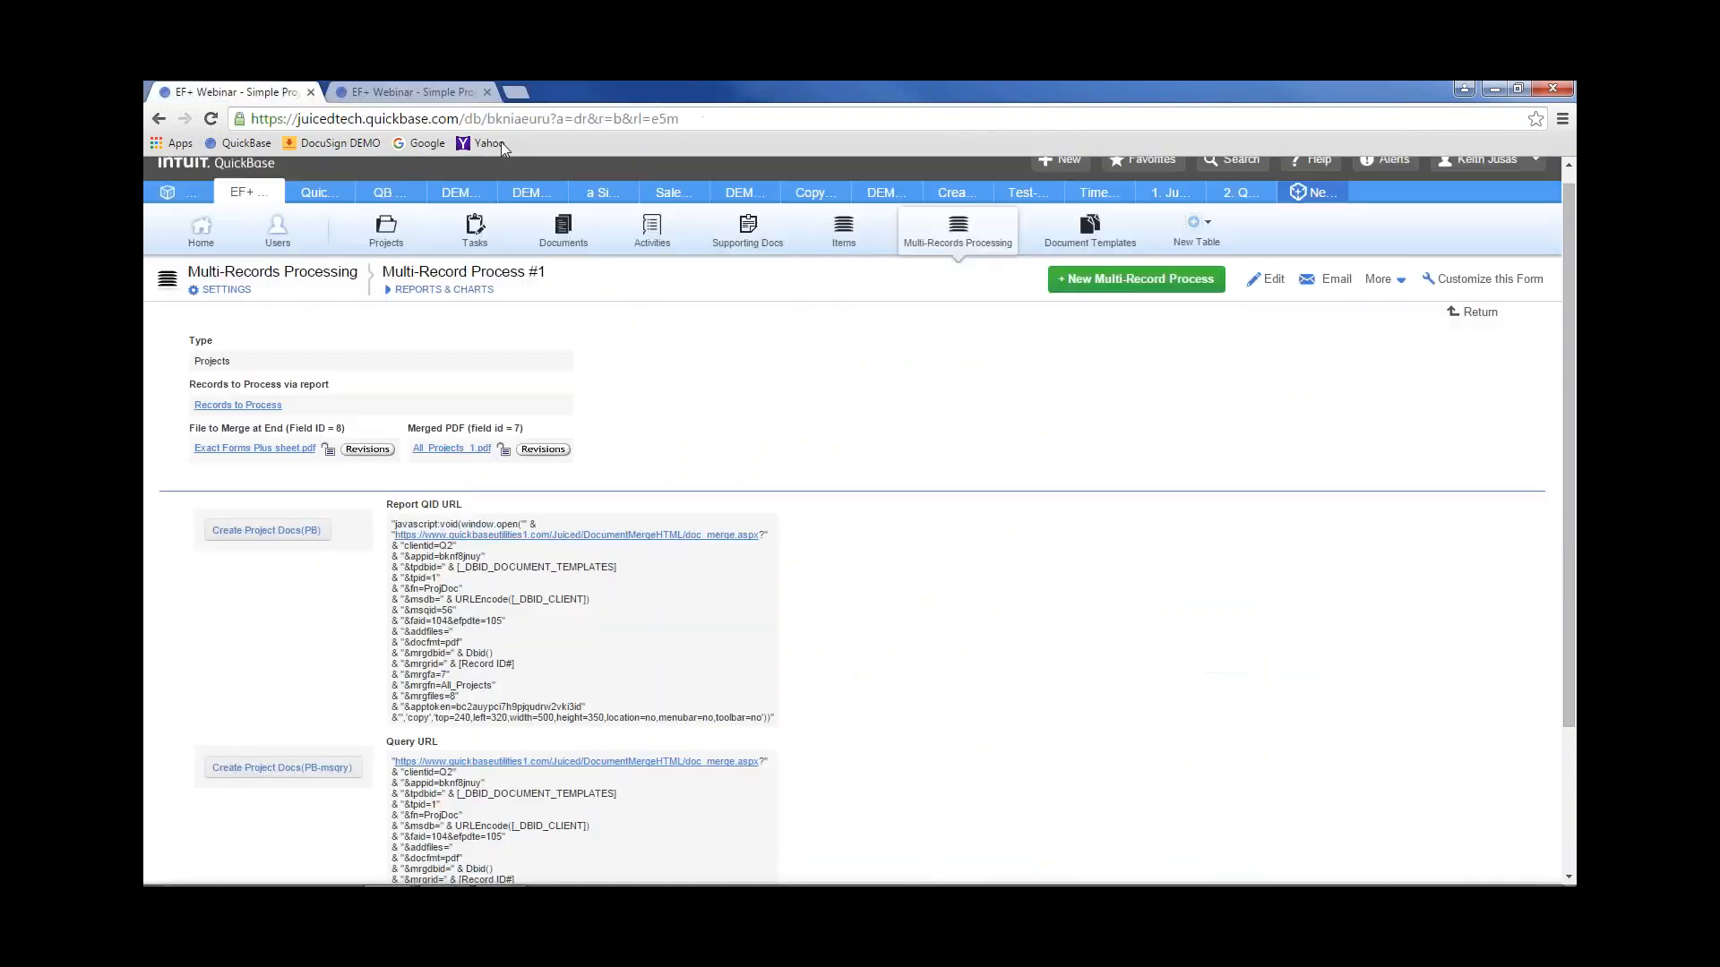
# Enlarge the Multi-Record Process #1 page to 150% and highlight the merge parameters from mrgdbid to mrgfiles in the Report QID URL formula
pyautogui.scroll(-3, 980, 511)
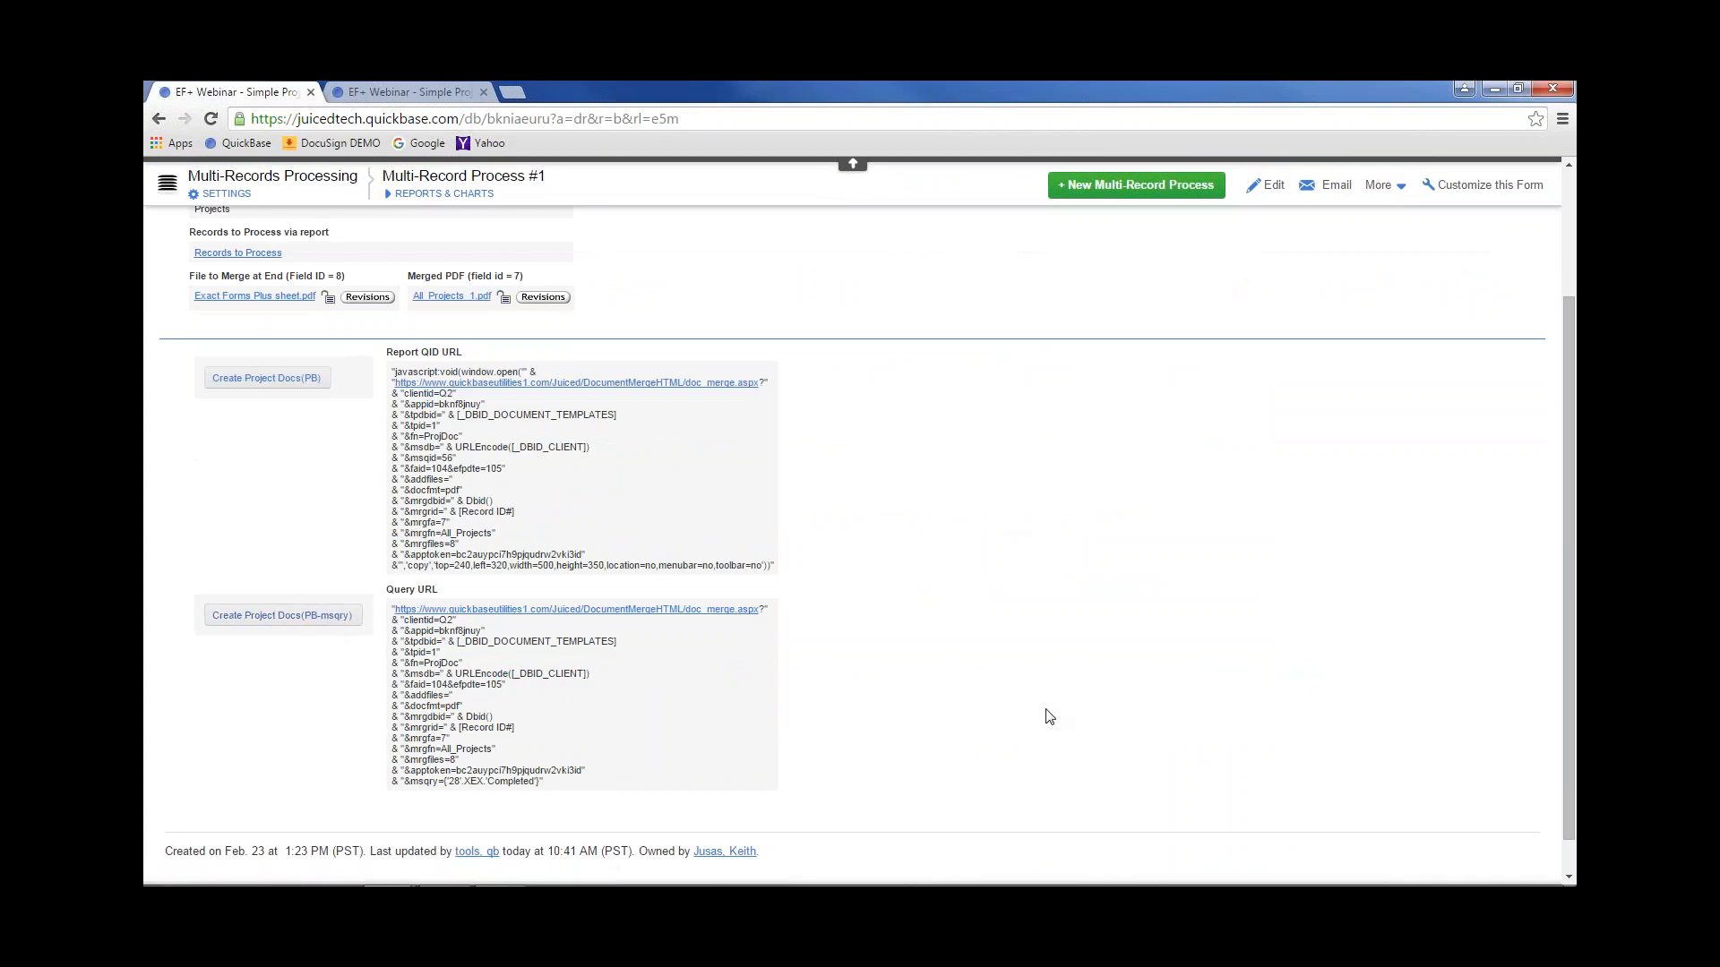
pyautogui.hotkey('ctrl', '+')
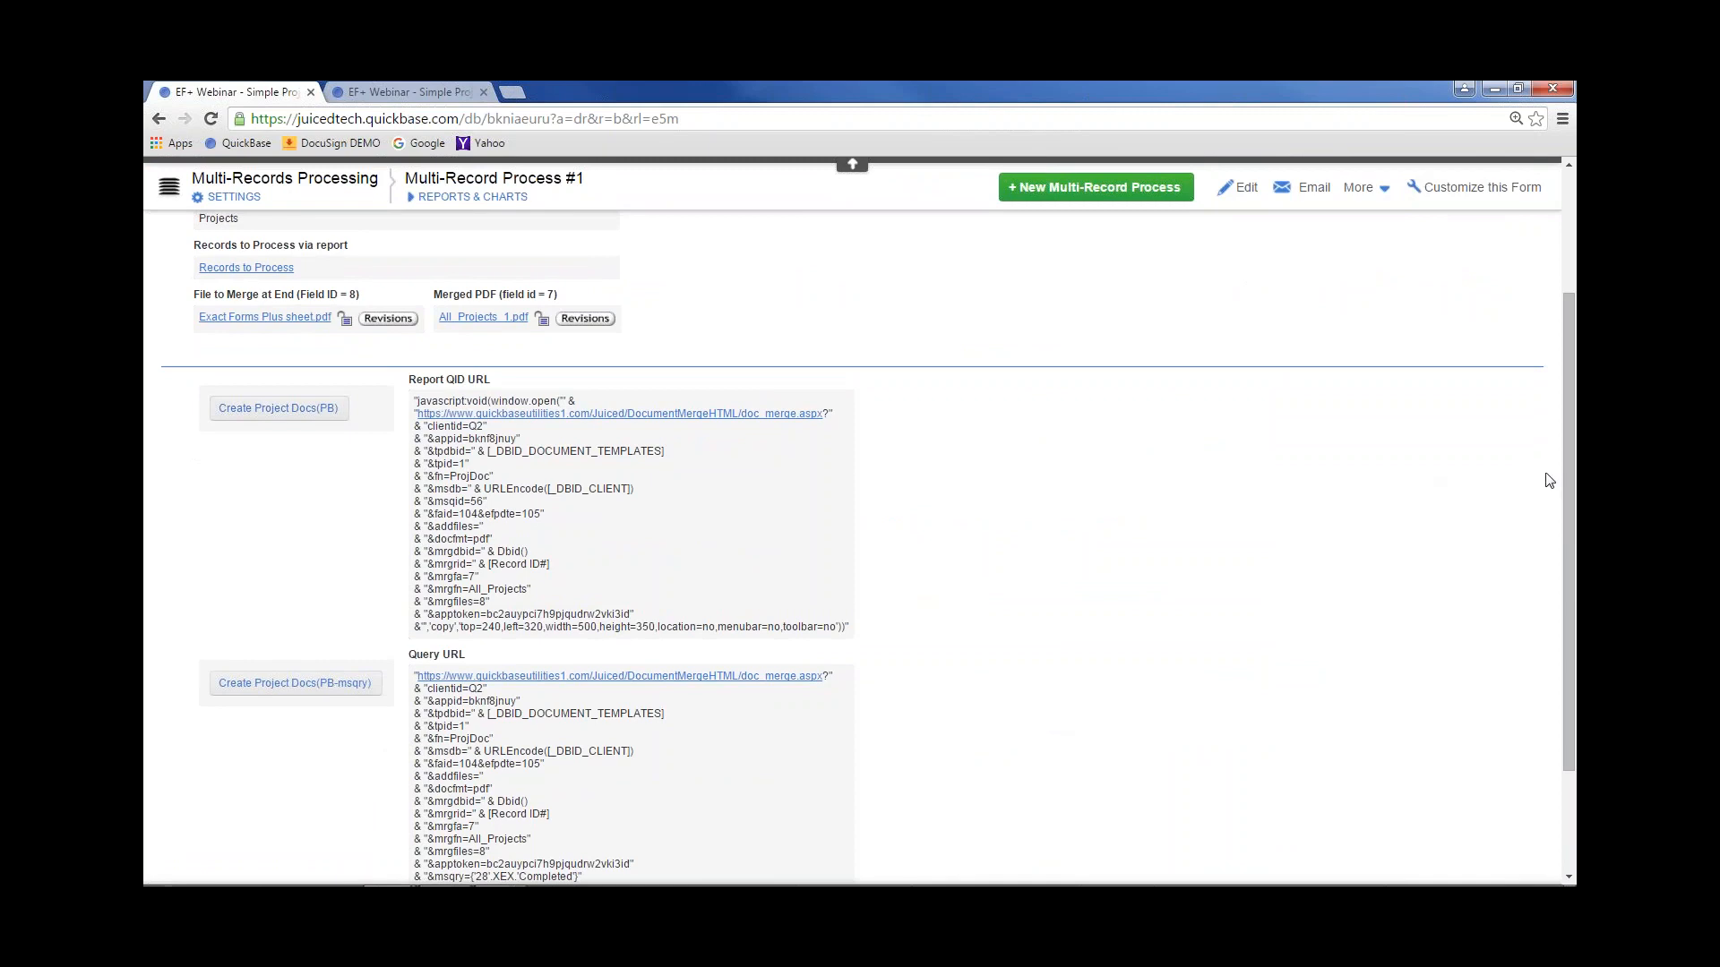
pyautogui.hotkey('ctrl', '+')
pyautogui.hotkey('ctrl', '+')
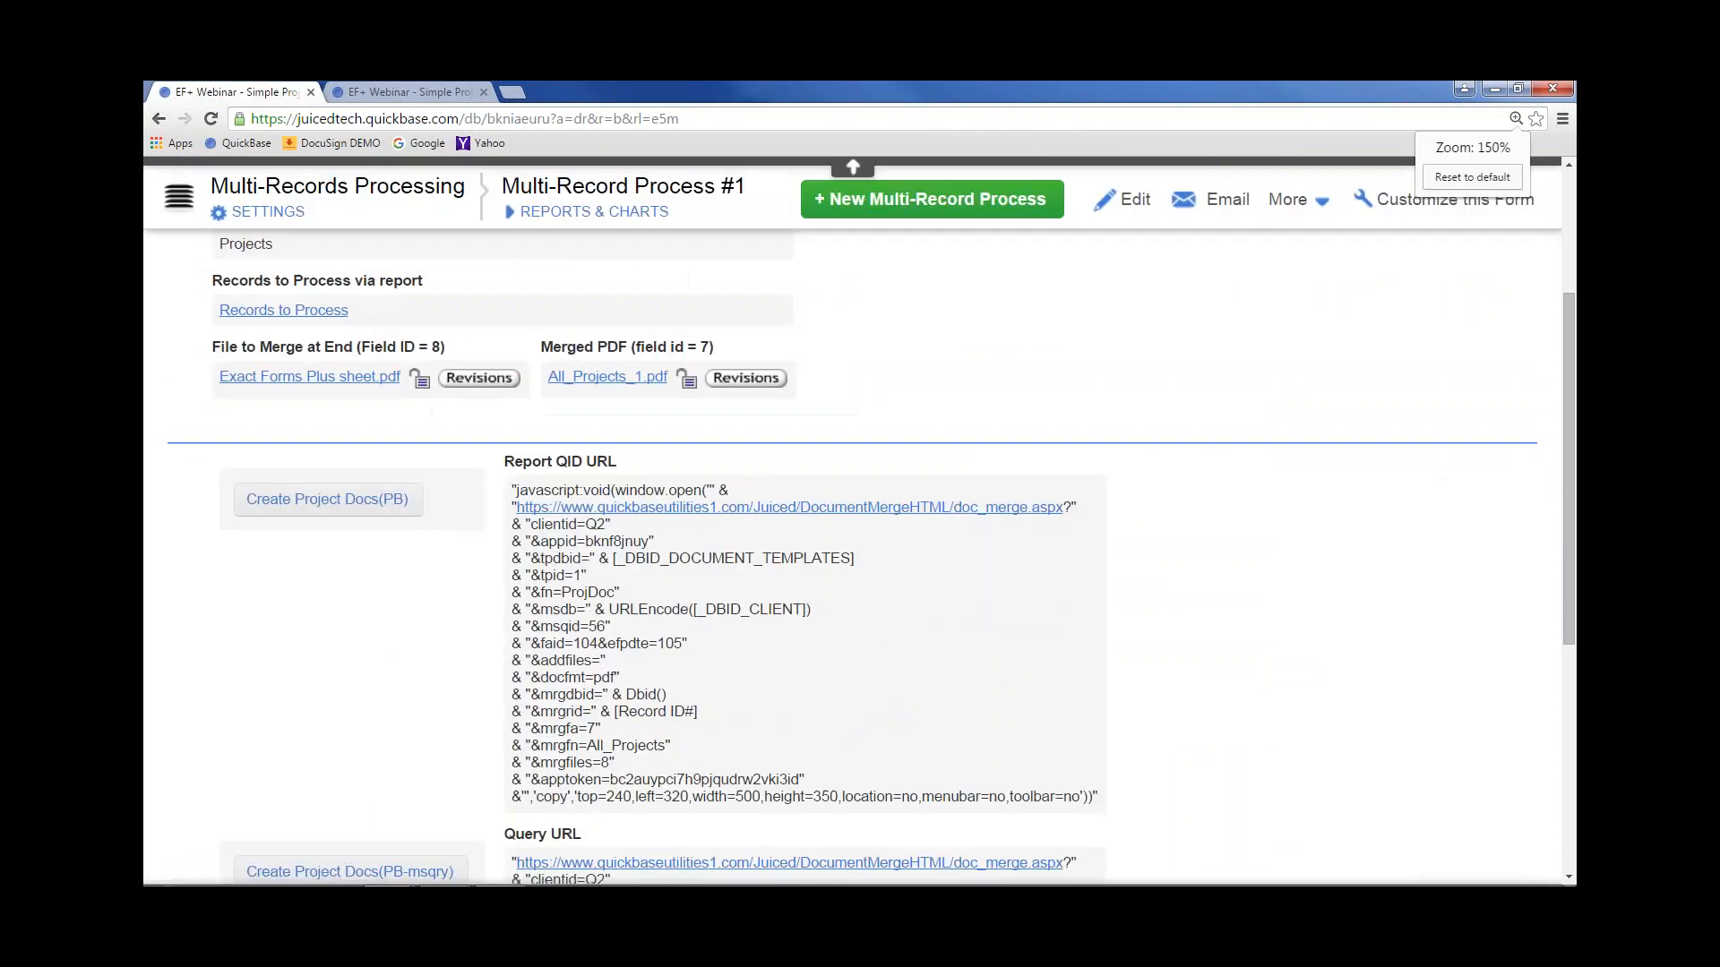
pyautogui.moveTo(1570, 430); pyautogui.dragTo(1562, 536)
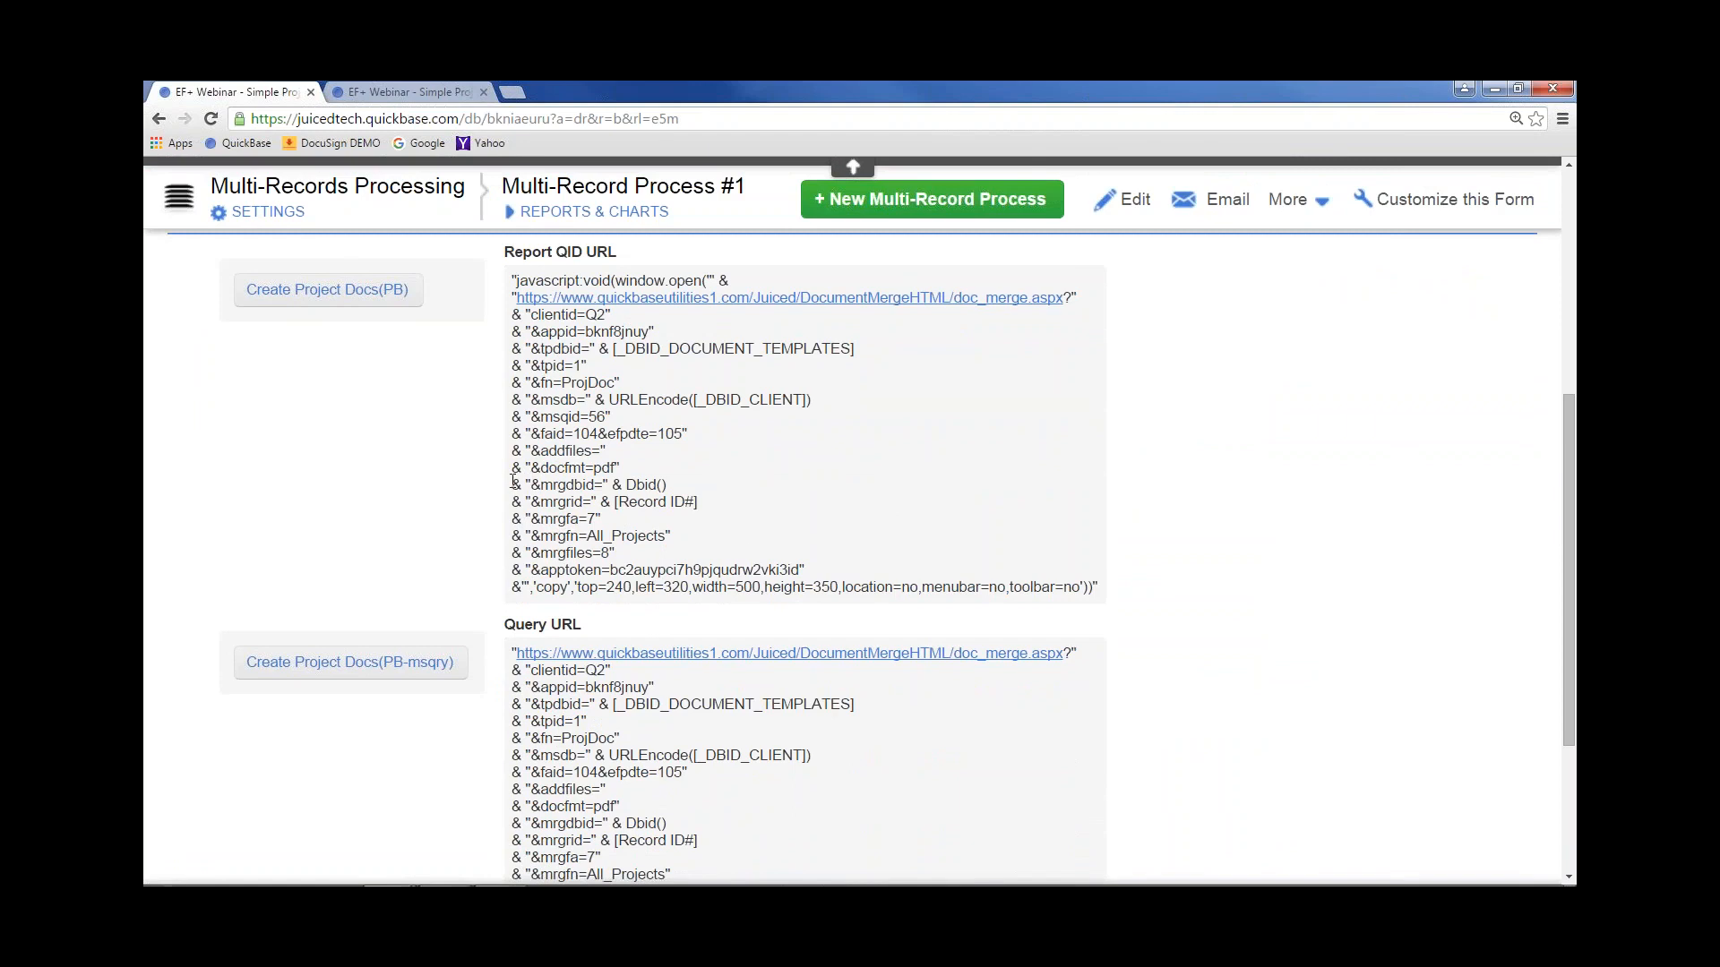
pyautogui.moveTo(512, 485); pyautogui.dragTo(716, 549)
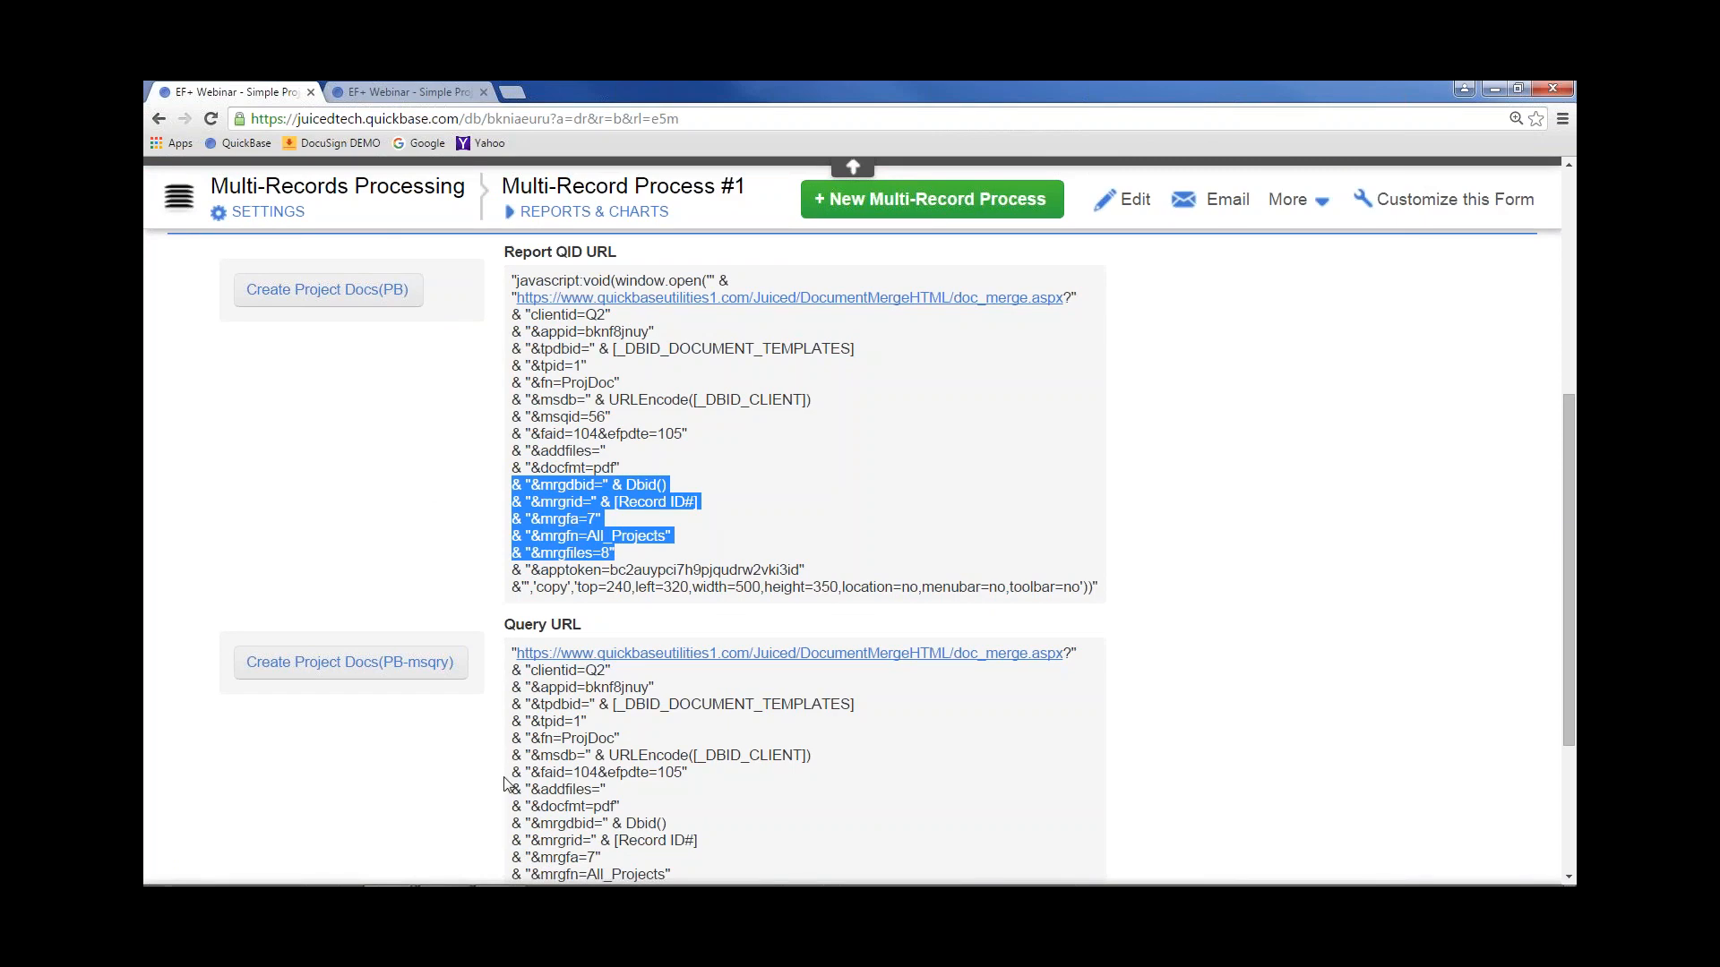
# Highlight the msqid=56 parameter in the Report QID URL formula and show the msqry parameter in the Query URL formula
pyautogui.click(606, 425)
pyautogui.moveTo(609, 419); pyautogui.dragTo(512, 415)
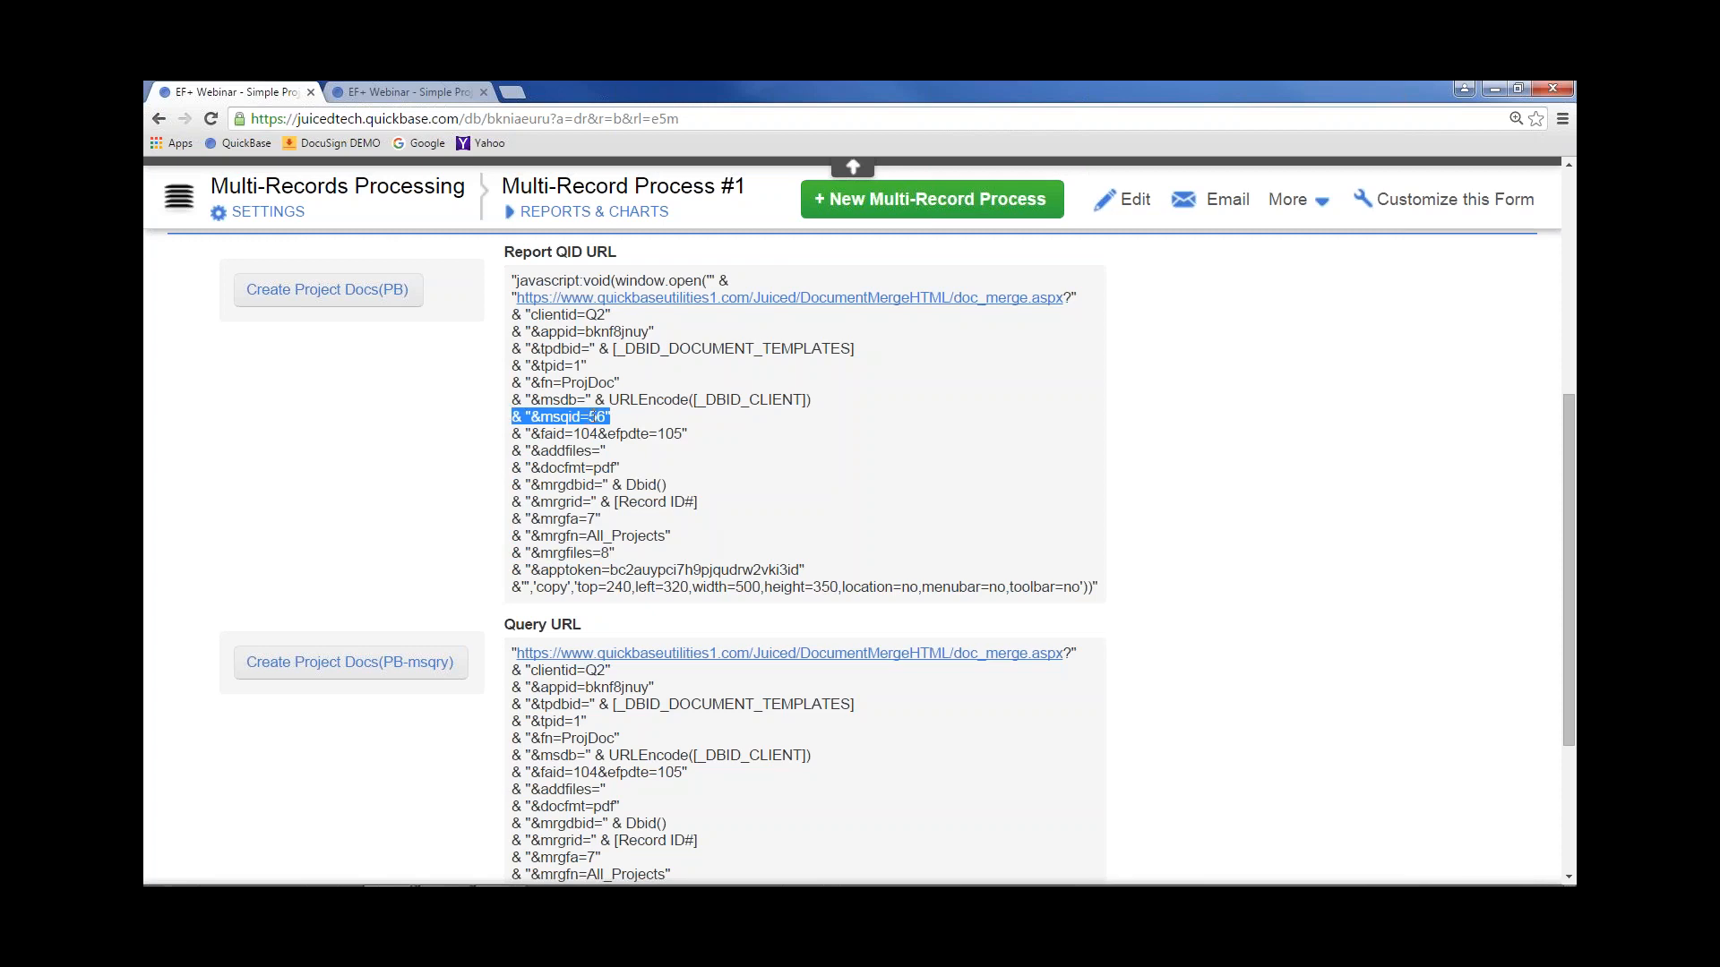
pyautogui.scroll(-3, 1566, 535)
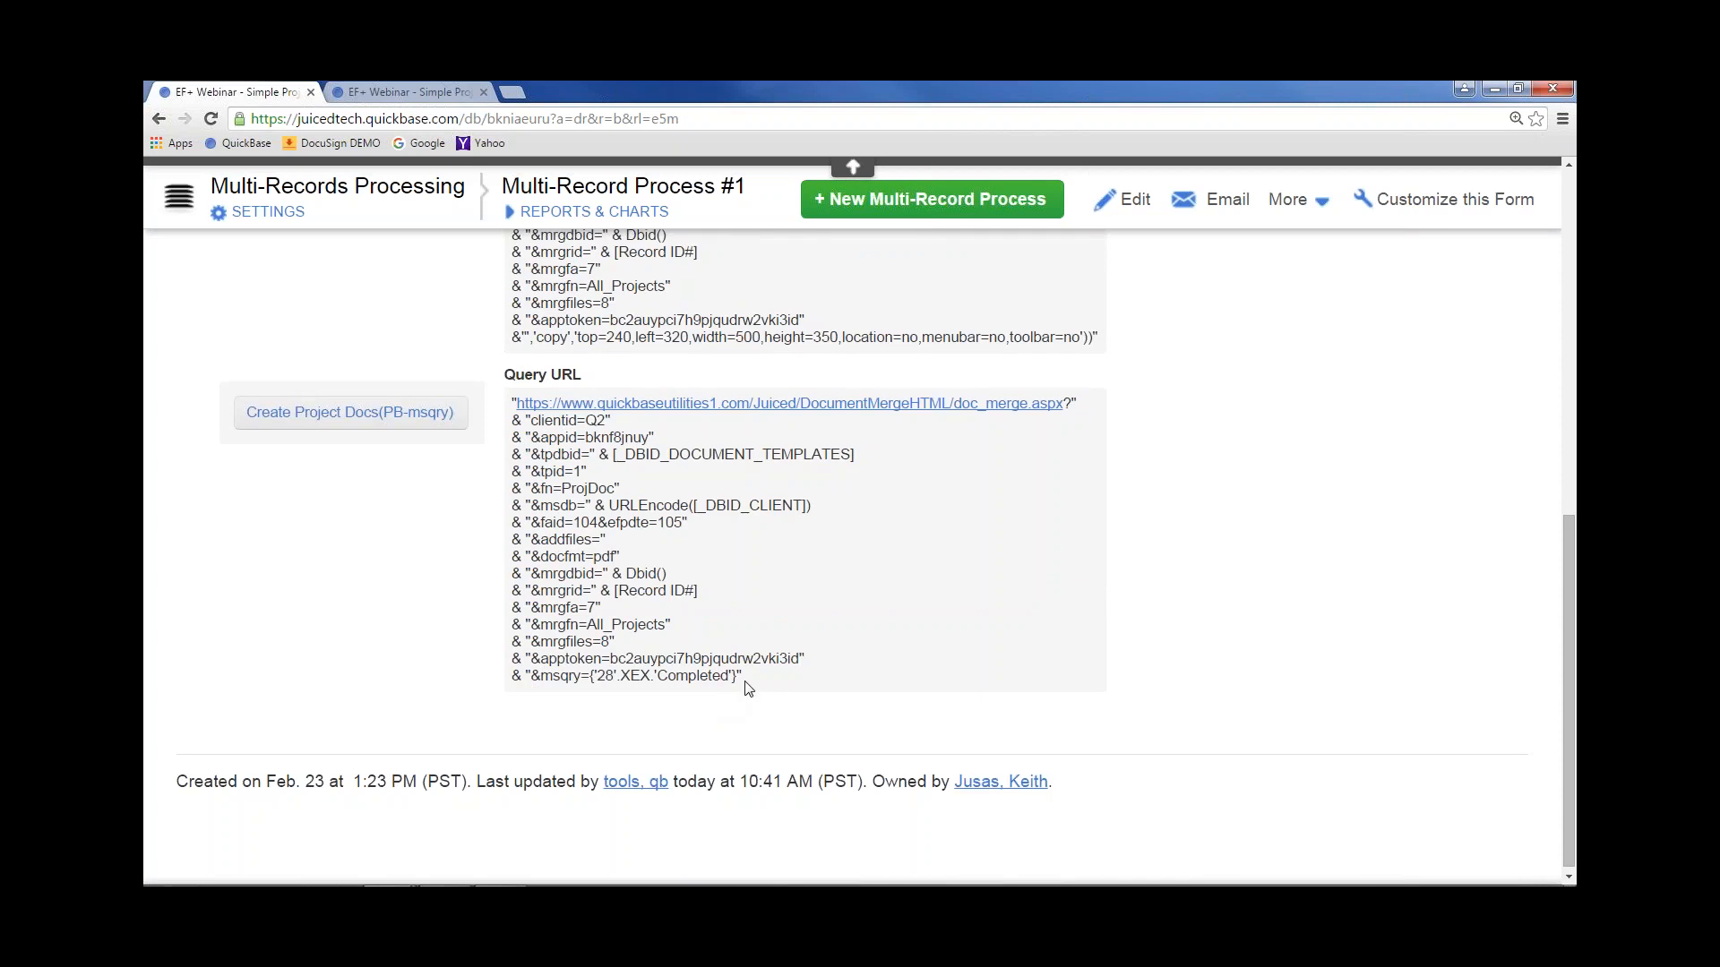
# Highlight the msqry={'28'.XEX.'Completed'} parameter in the Query URL formula, comparing it with the Report QID URL formula
pyautogui.moveTo(743, 678); pyautogui.dragTo(512, 676)
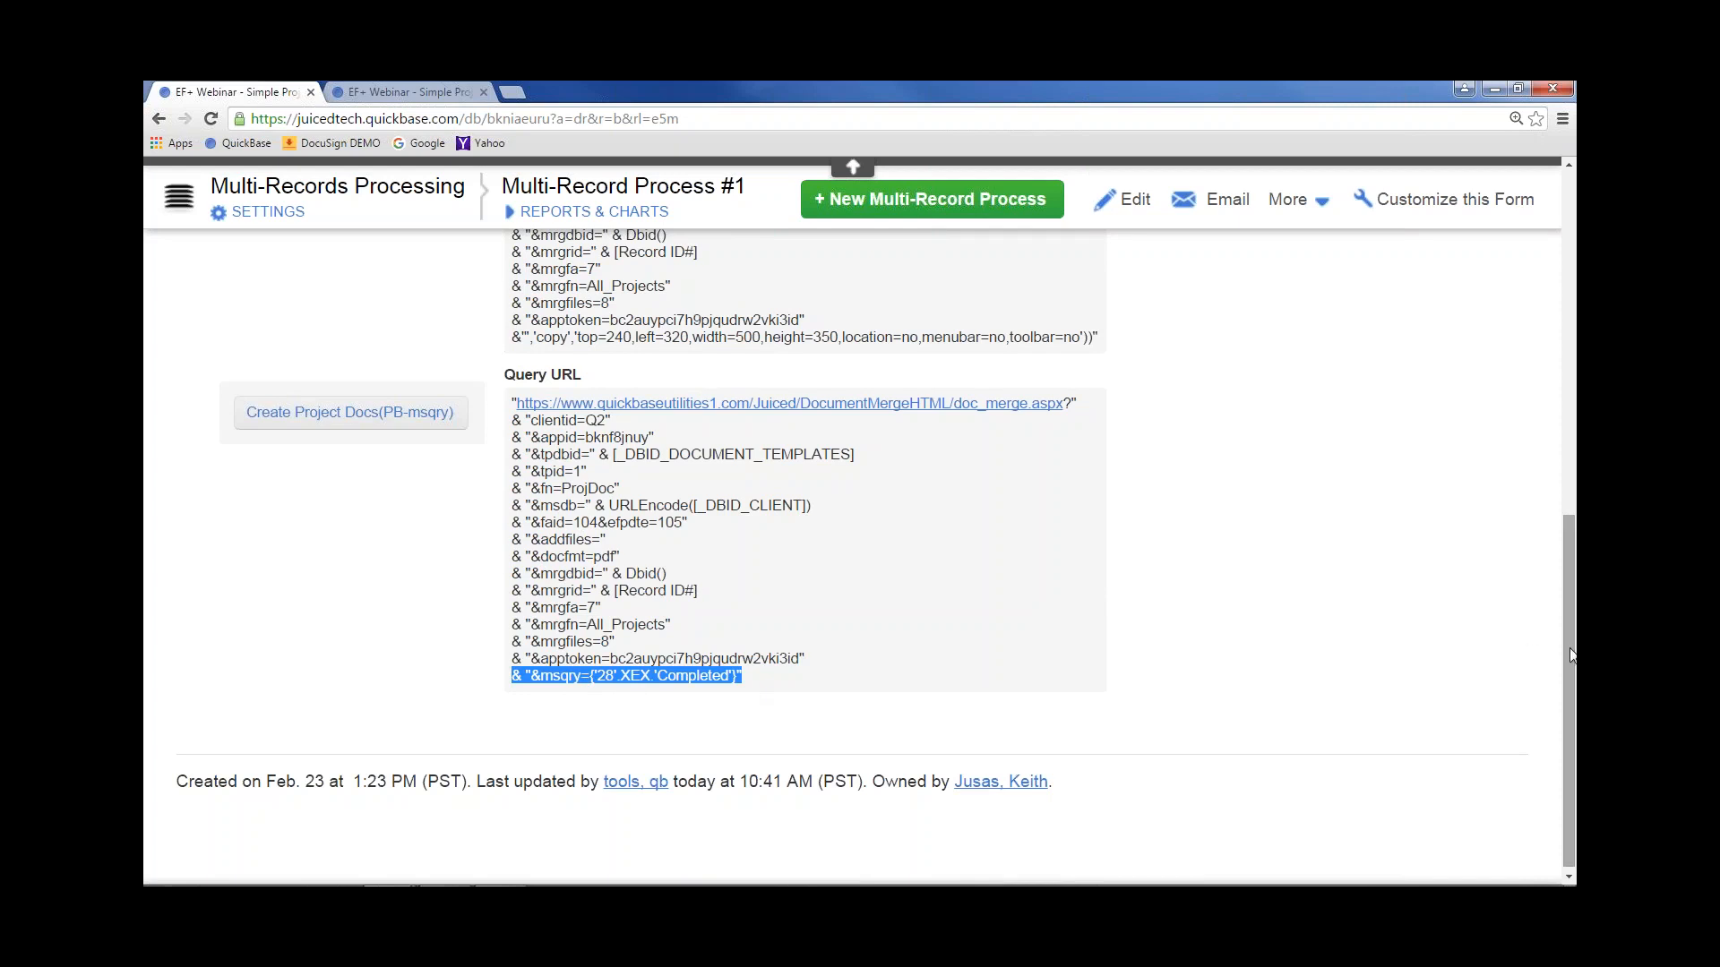
pyautogui.moveTo(1569, 655); pyautogui.dragTo(1561, 502)
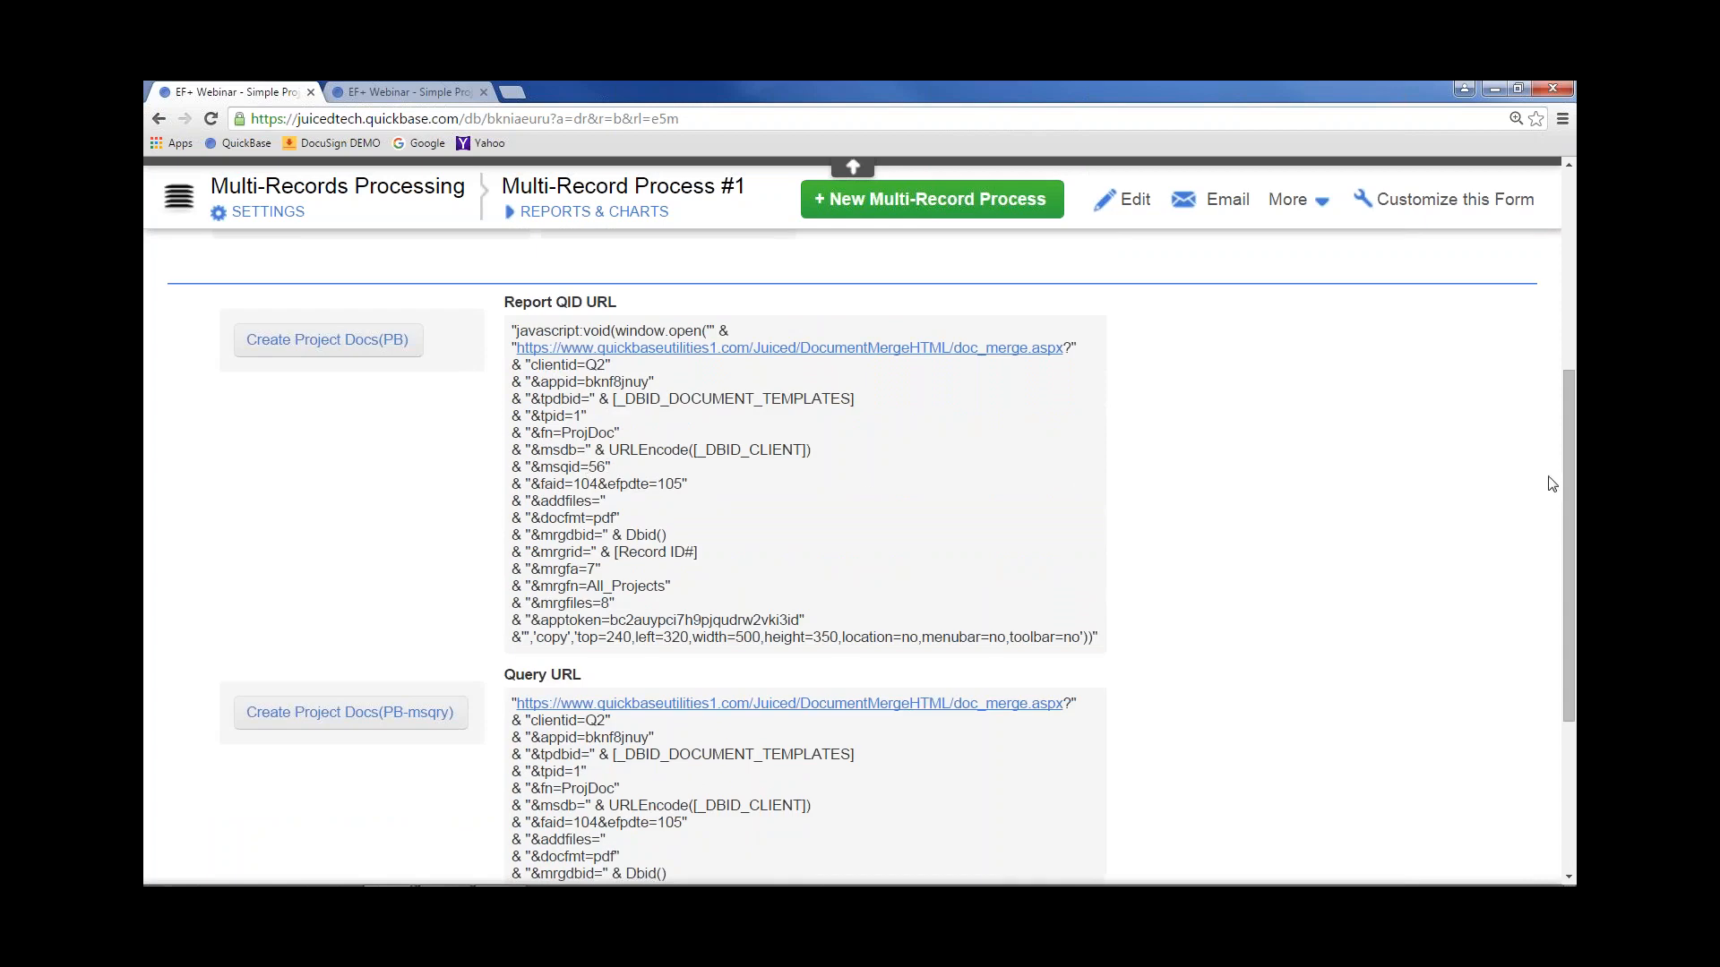
pyautogui.scroll(-3, 1564, 478)
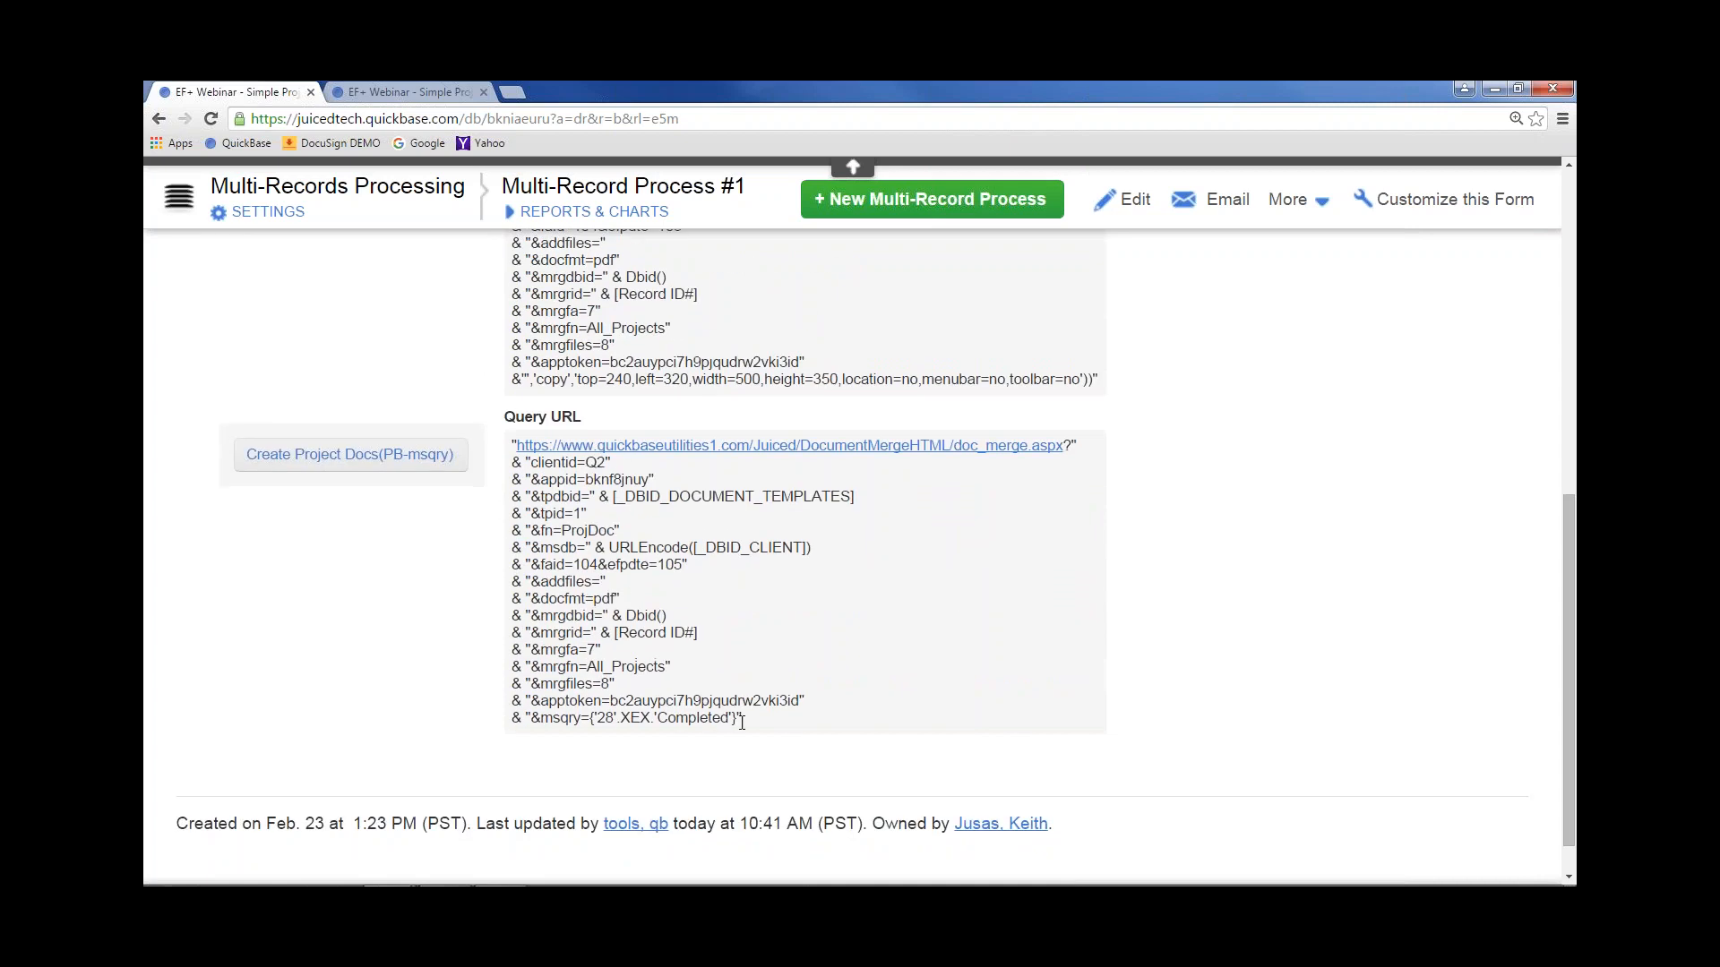
pyautogui.moveTo(742, 722); pyautogui.dragTo(512, 719)
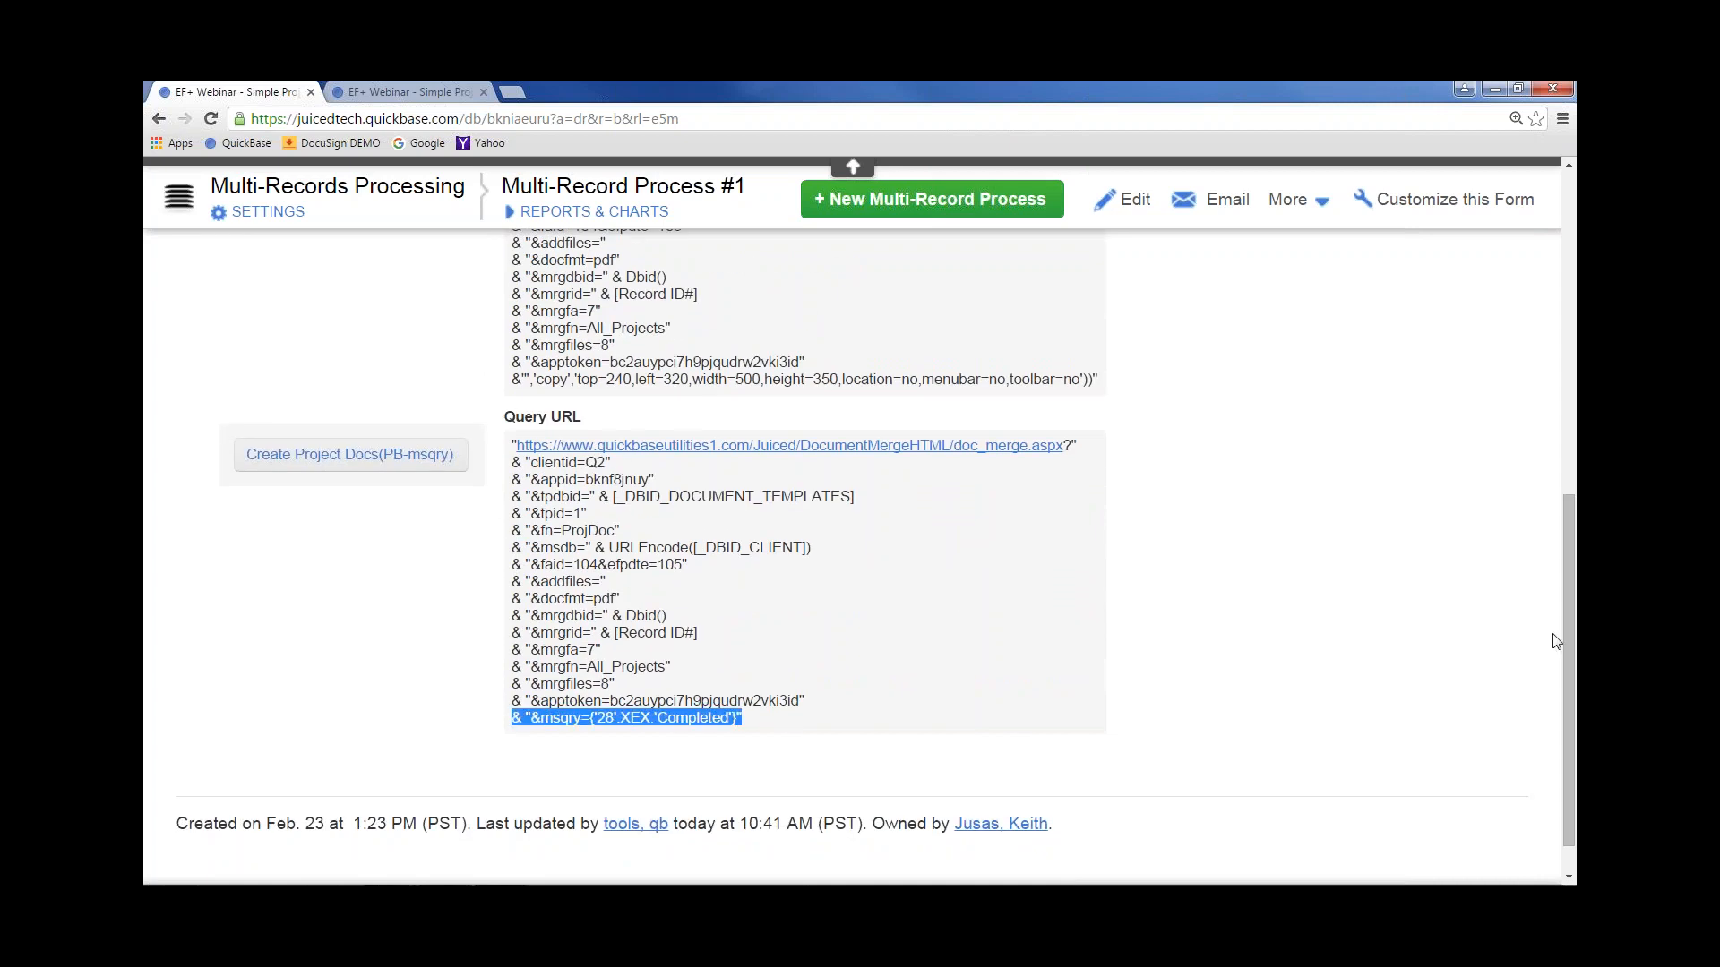
pyautogui.scroll(7, 1556, 641)
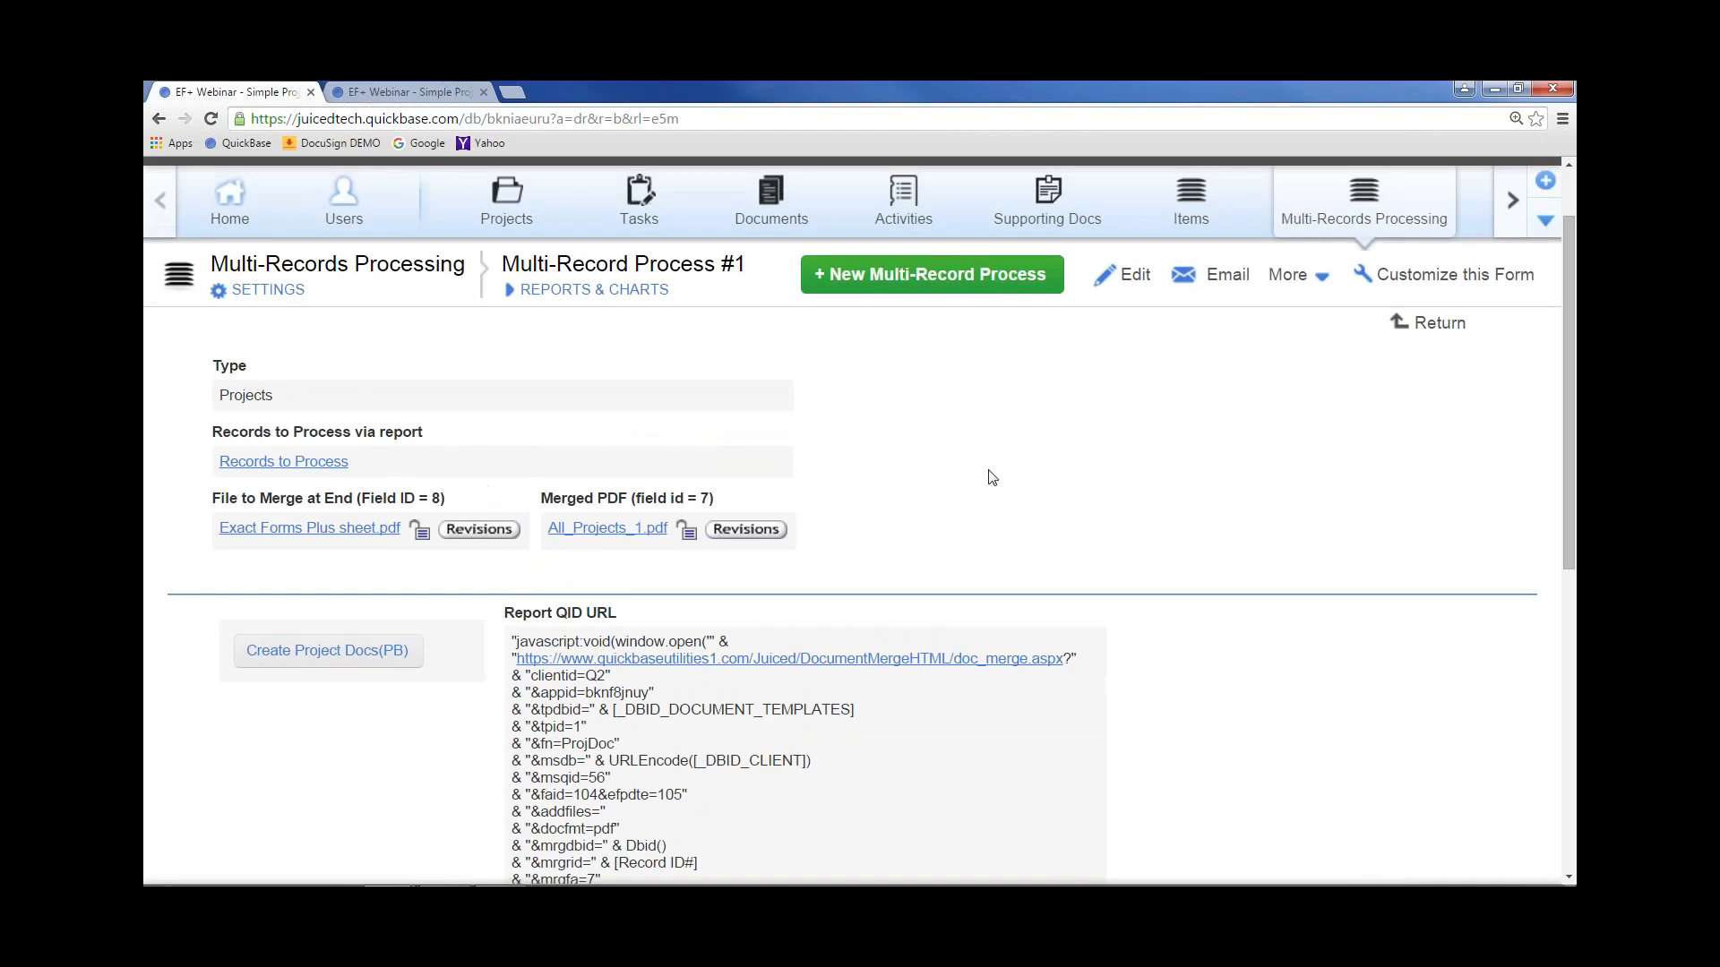
pyautogui.hotkey('ctrl', '-')
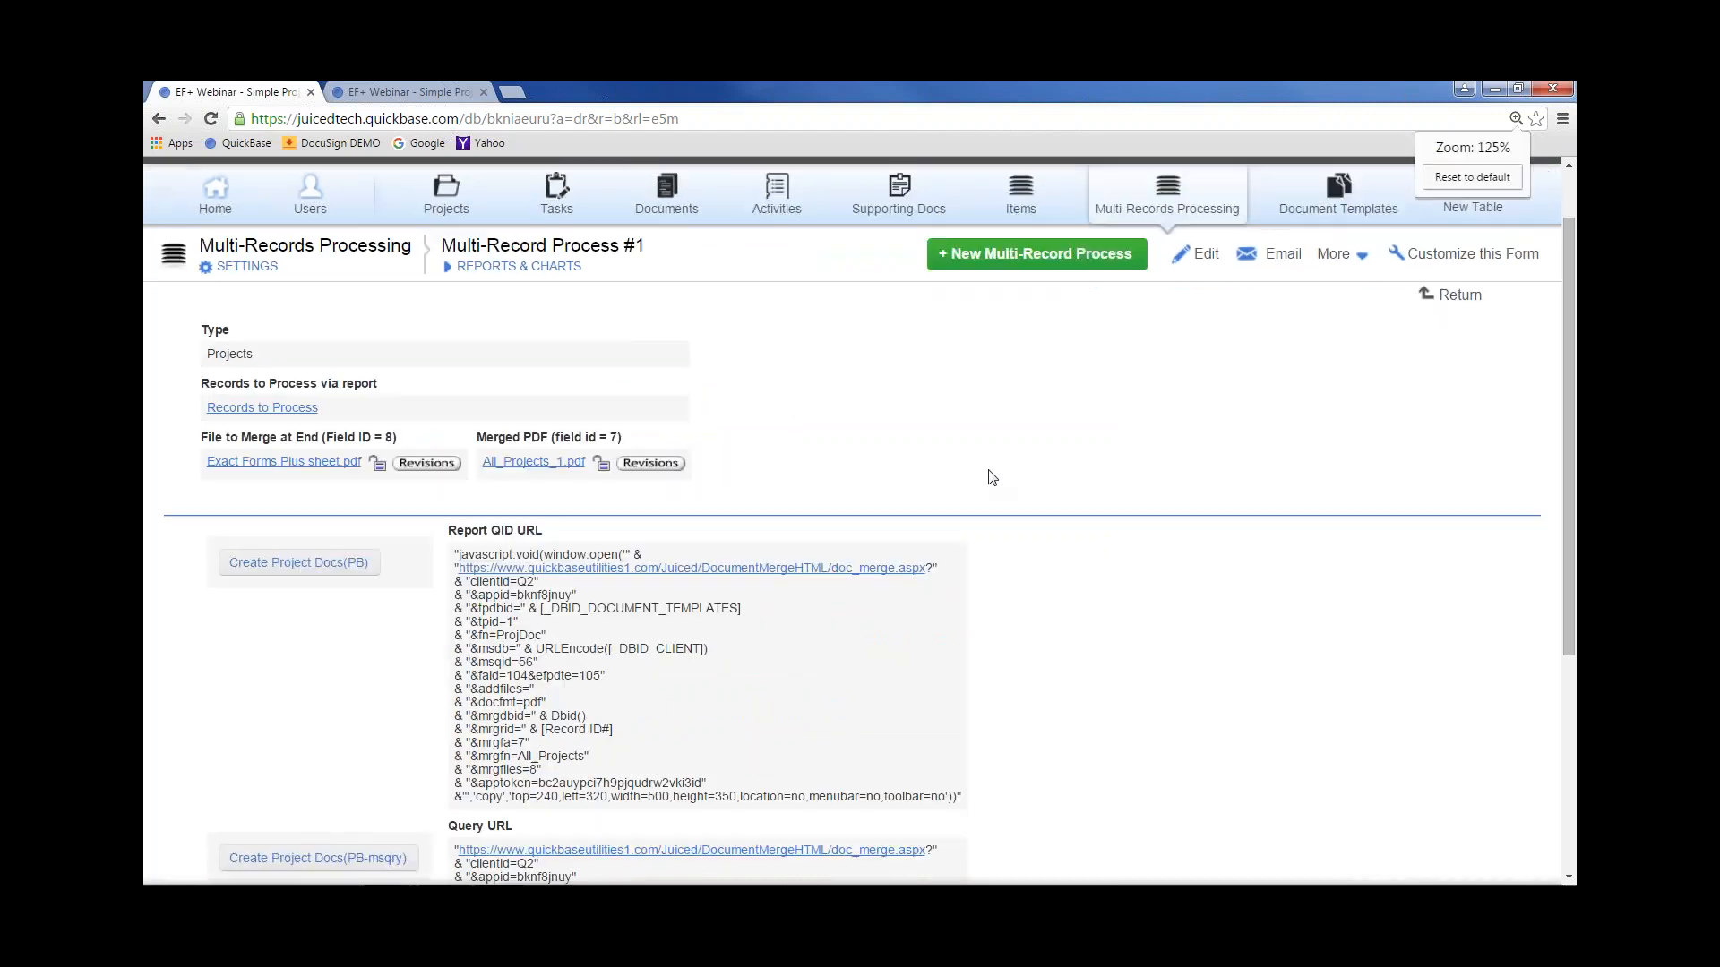
pyautogui.hotkey('ctrl', '-')
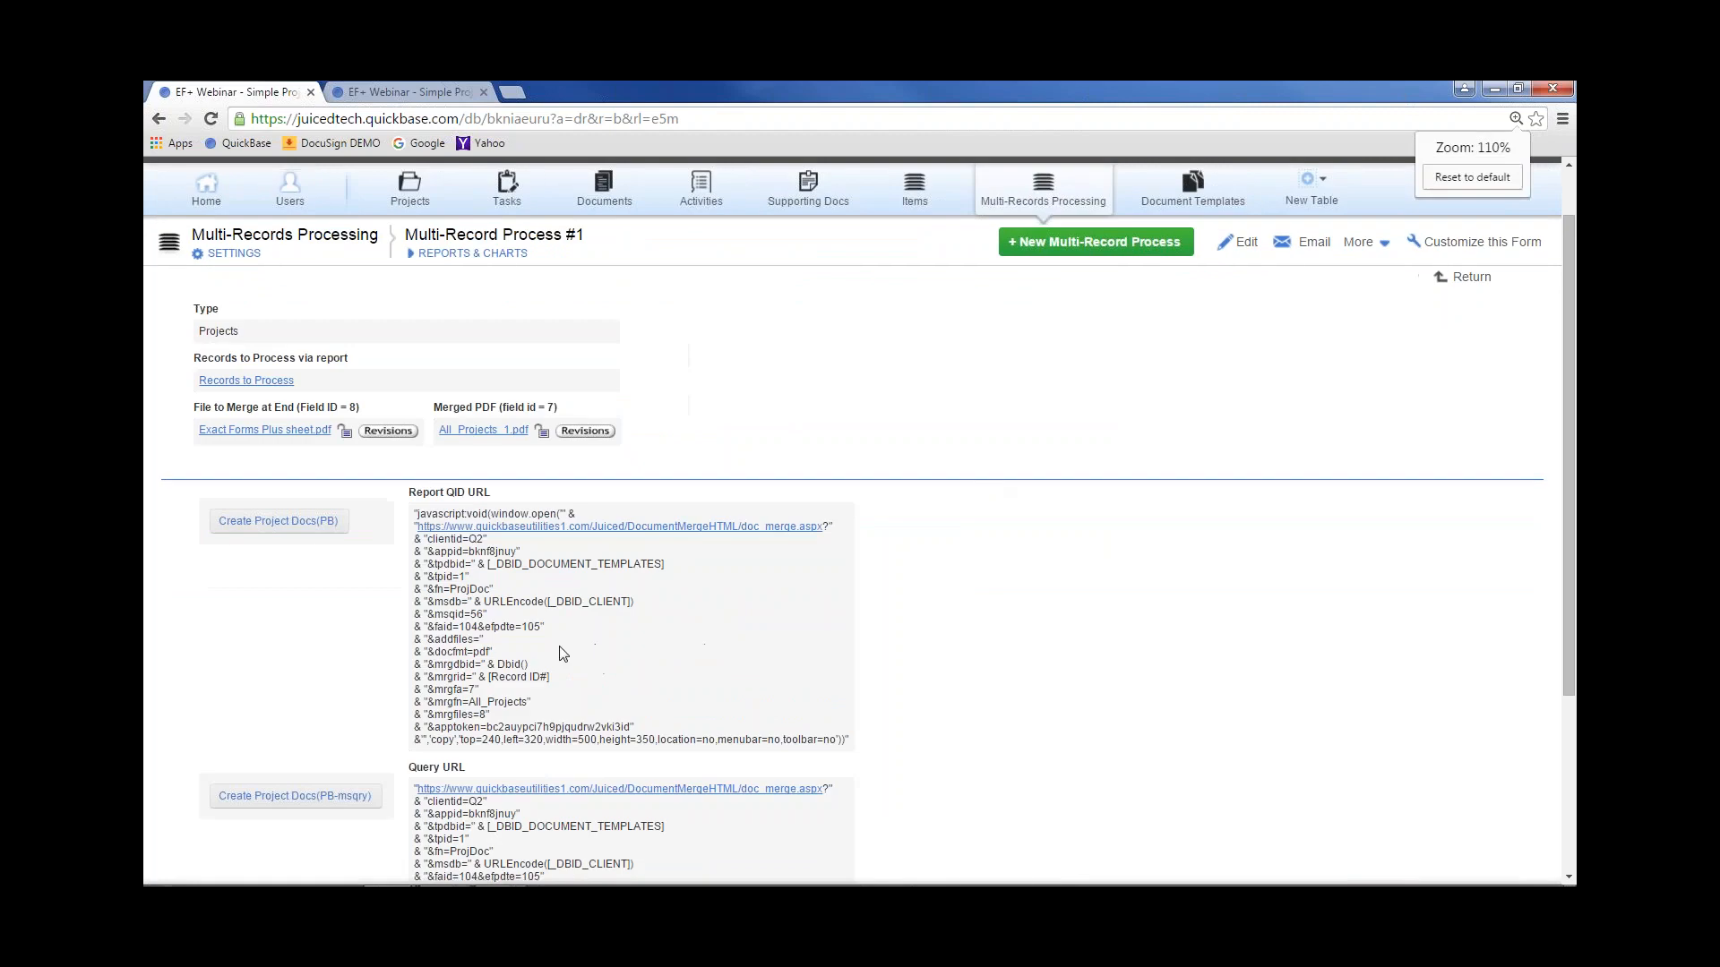
pyautogui.hotkey('ctrl', '-')
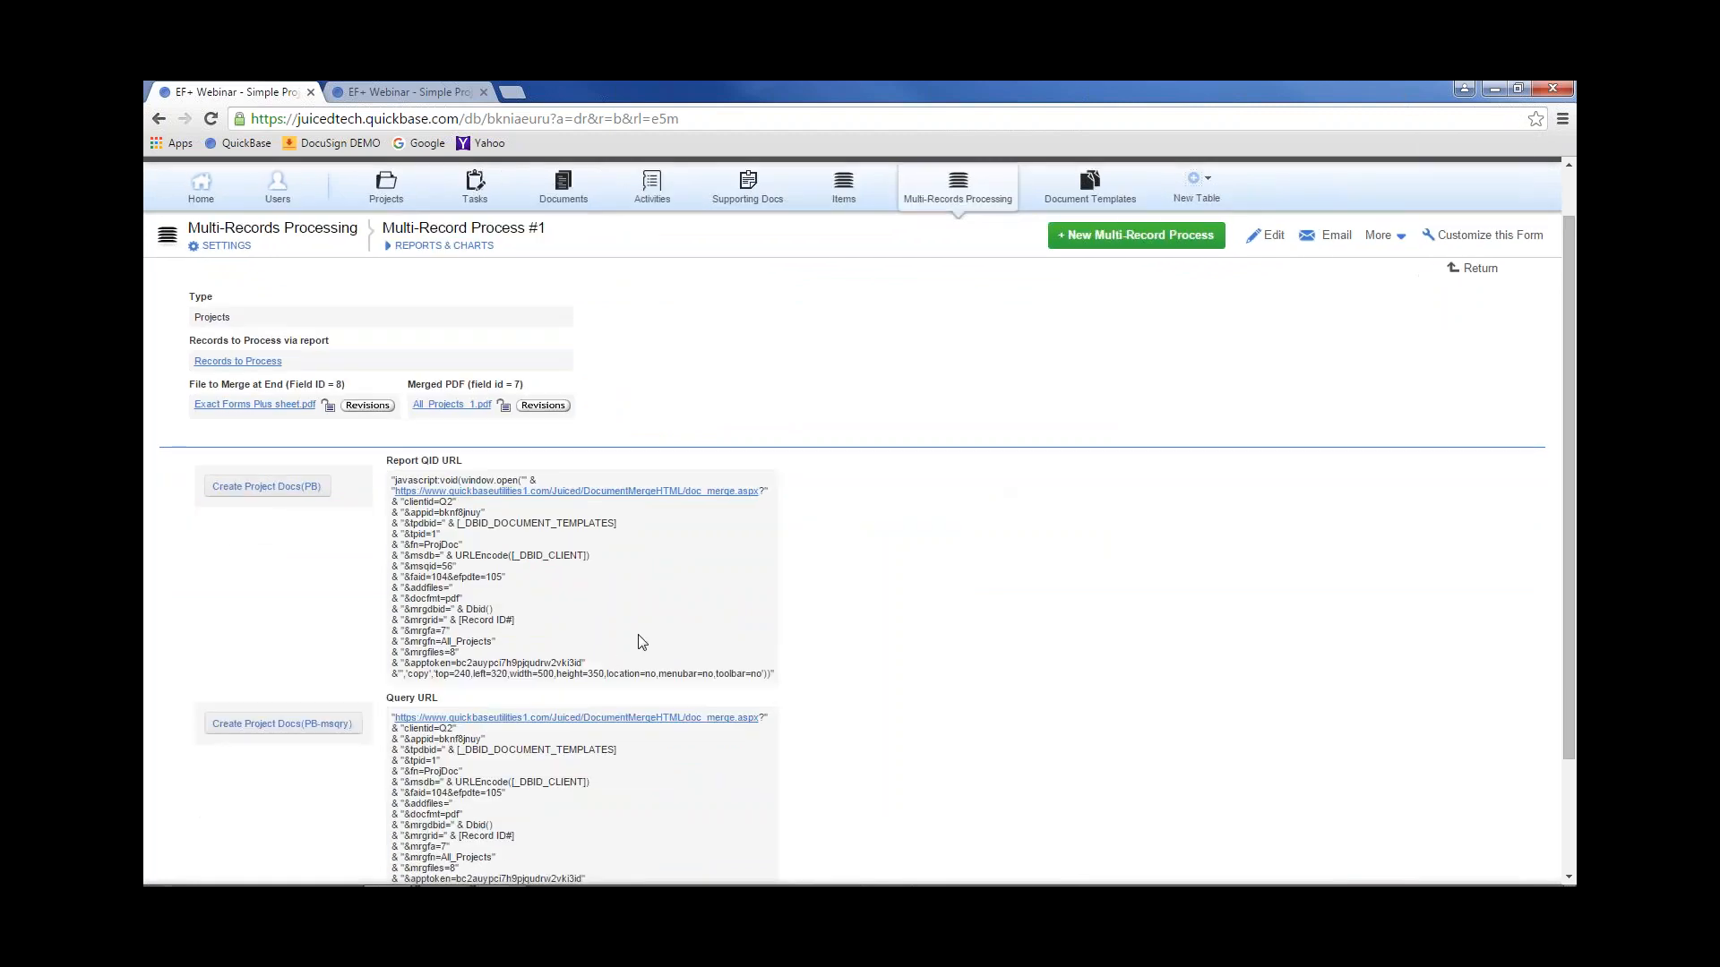
pyautogui.hotkey('ctrl', '+')
pyautogui.hotkey('ctrl', '+')
pyautogui.hotkey('ctrl', '+')
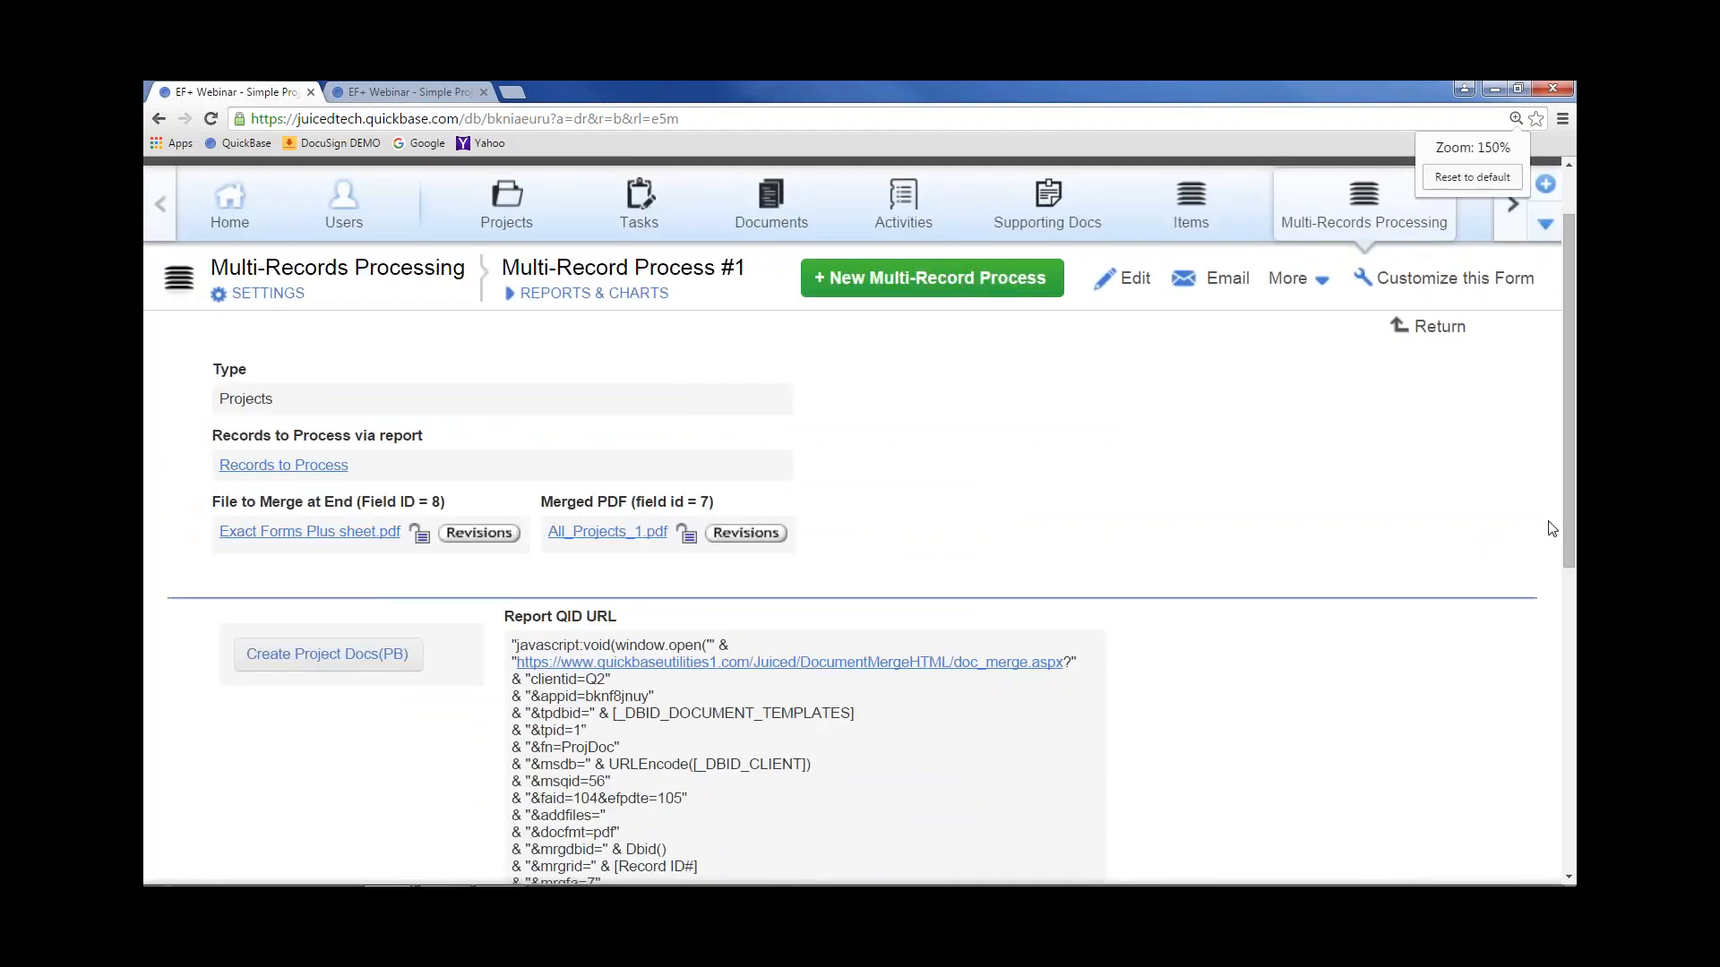
# Highlight the addfiles parameter and the mrgfn and mrgfiles lines in the Report QID URL formula, and reset the page zoom to default
pyautogui.scroll(-3, 1568, 530)
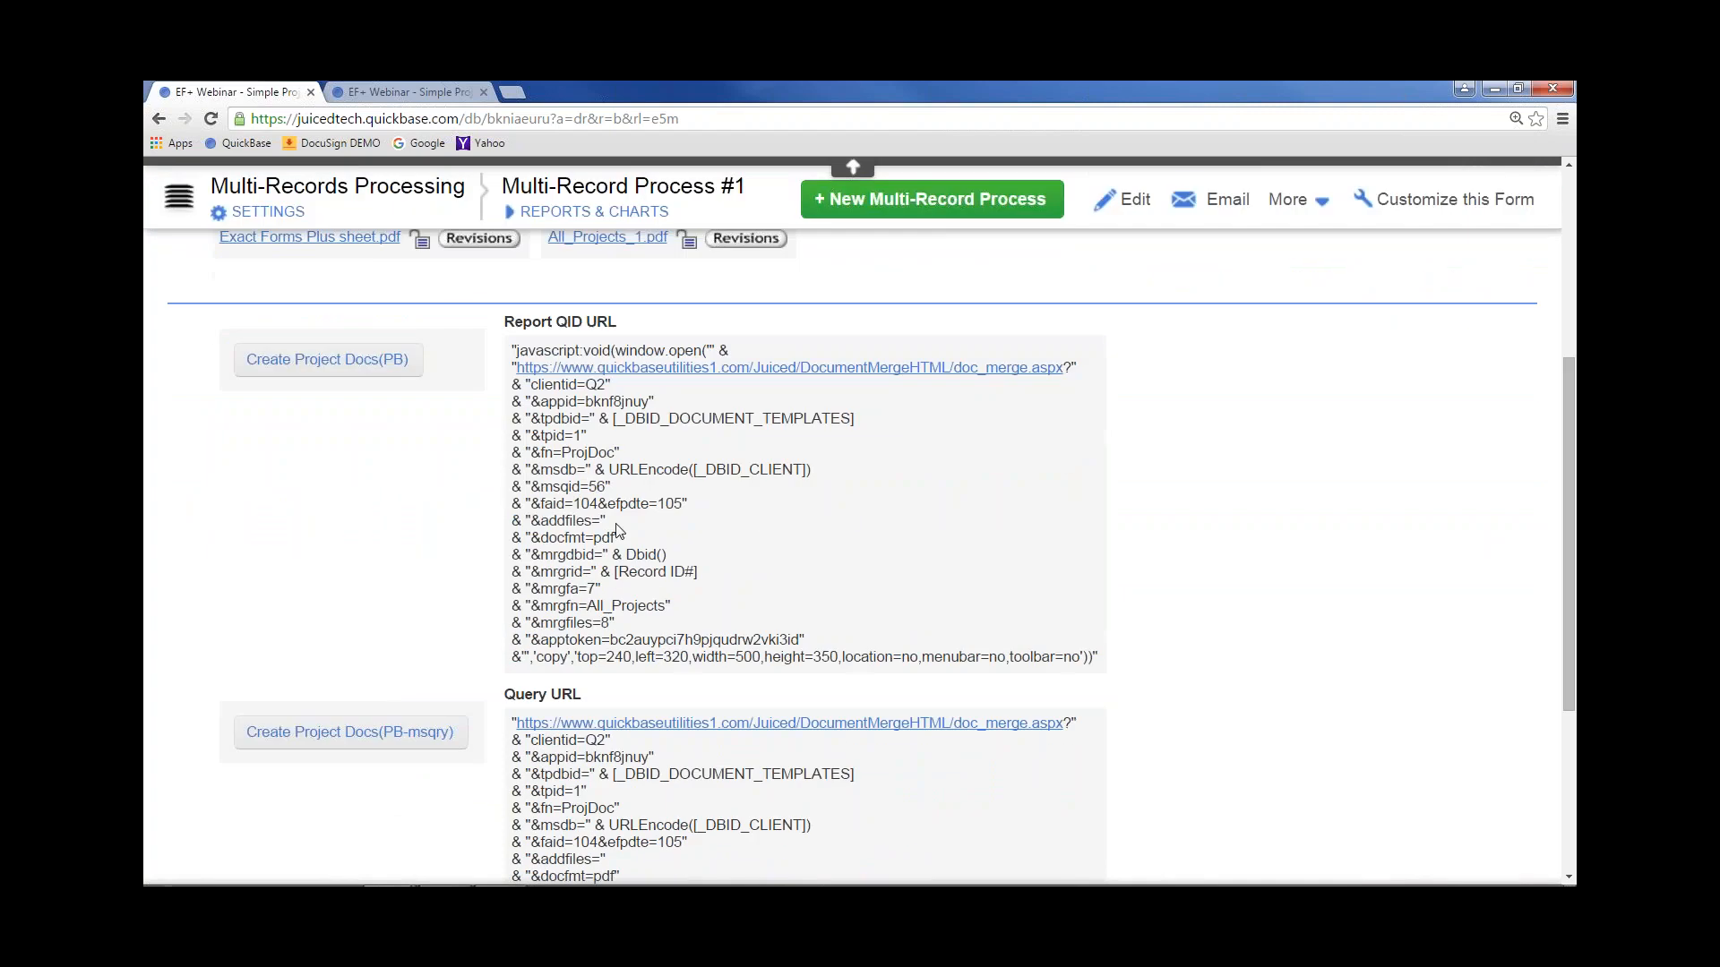
pyautogui.moveTo(609, 524); pyautogui.dragTo(509, 523)
pyautogui.moveTo(620, 625); pyautogui.dragTo(511, 607)
pyautogui.click(597, 522)
pyautogui.click(1516, 119)
pyautogui.click(1503, 175)
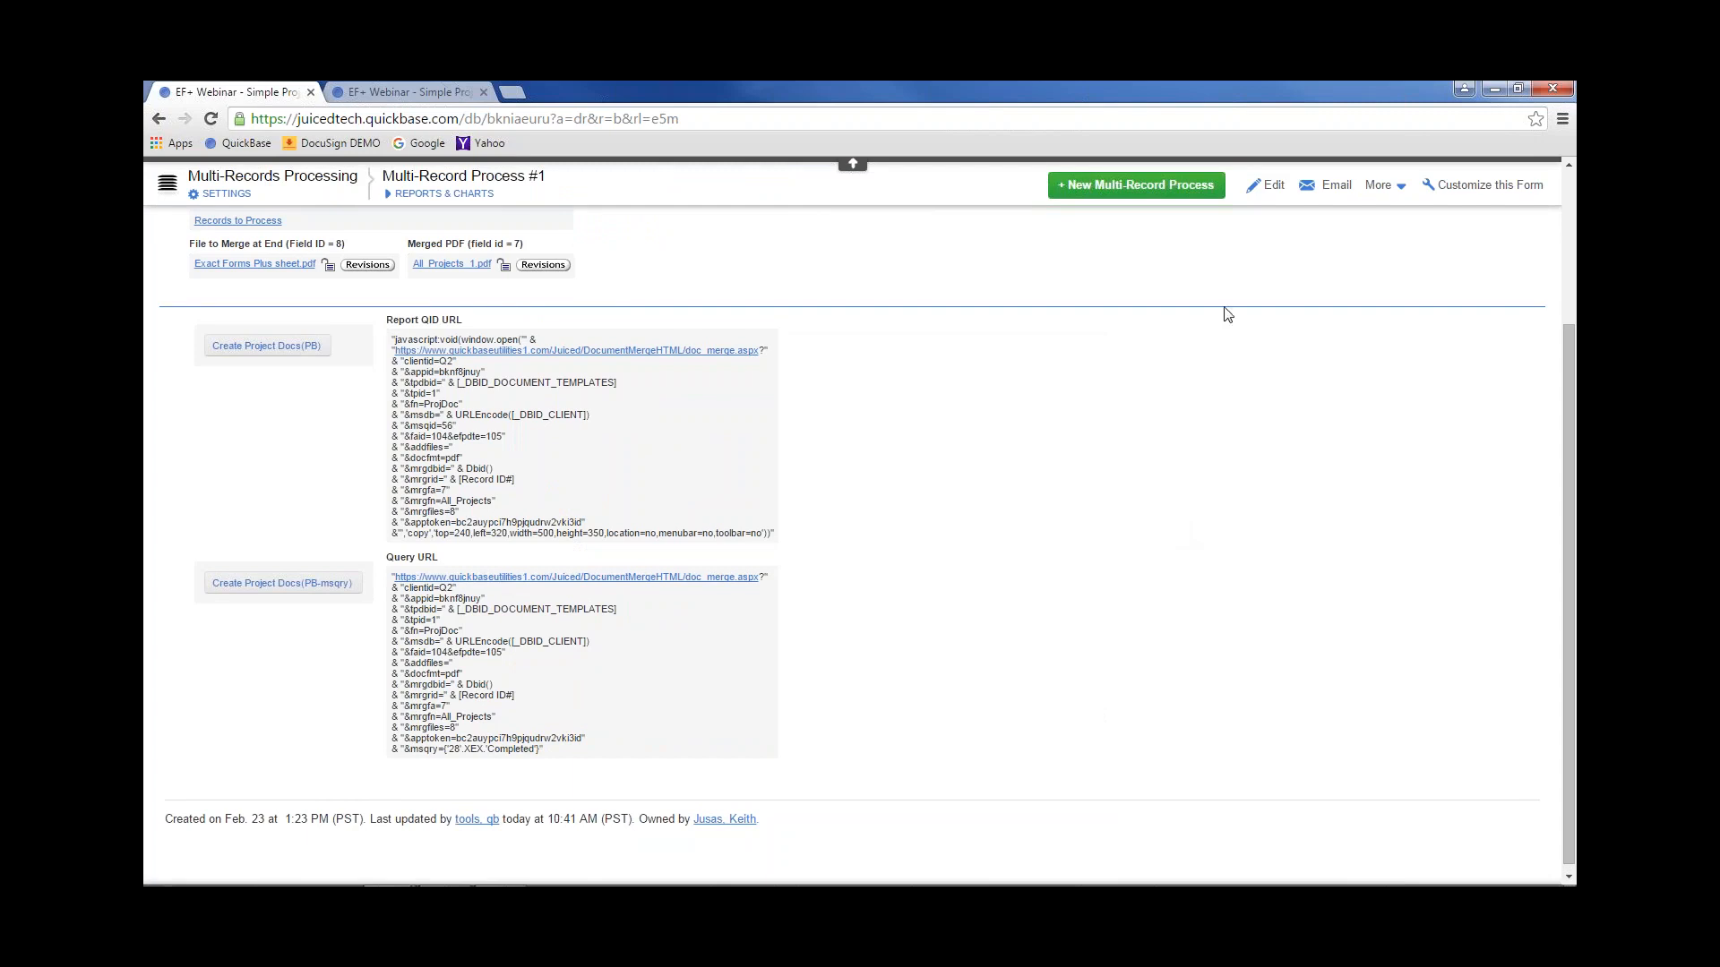
# Switch to the EFP Webinar Feb 2016 presentation in PowerPoint and start the slide show from the Charts slide
pyautogui.click(1493, 89)
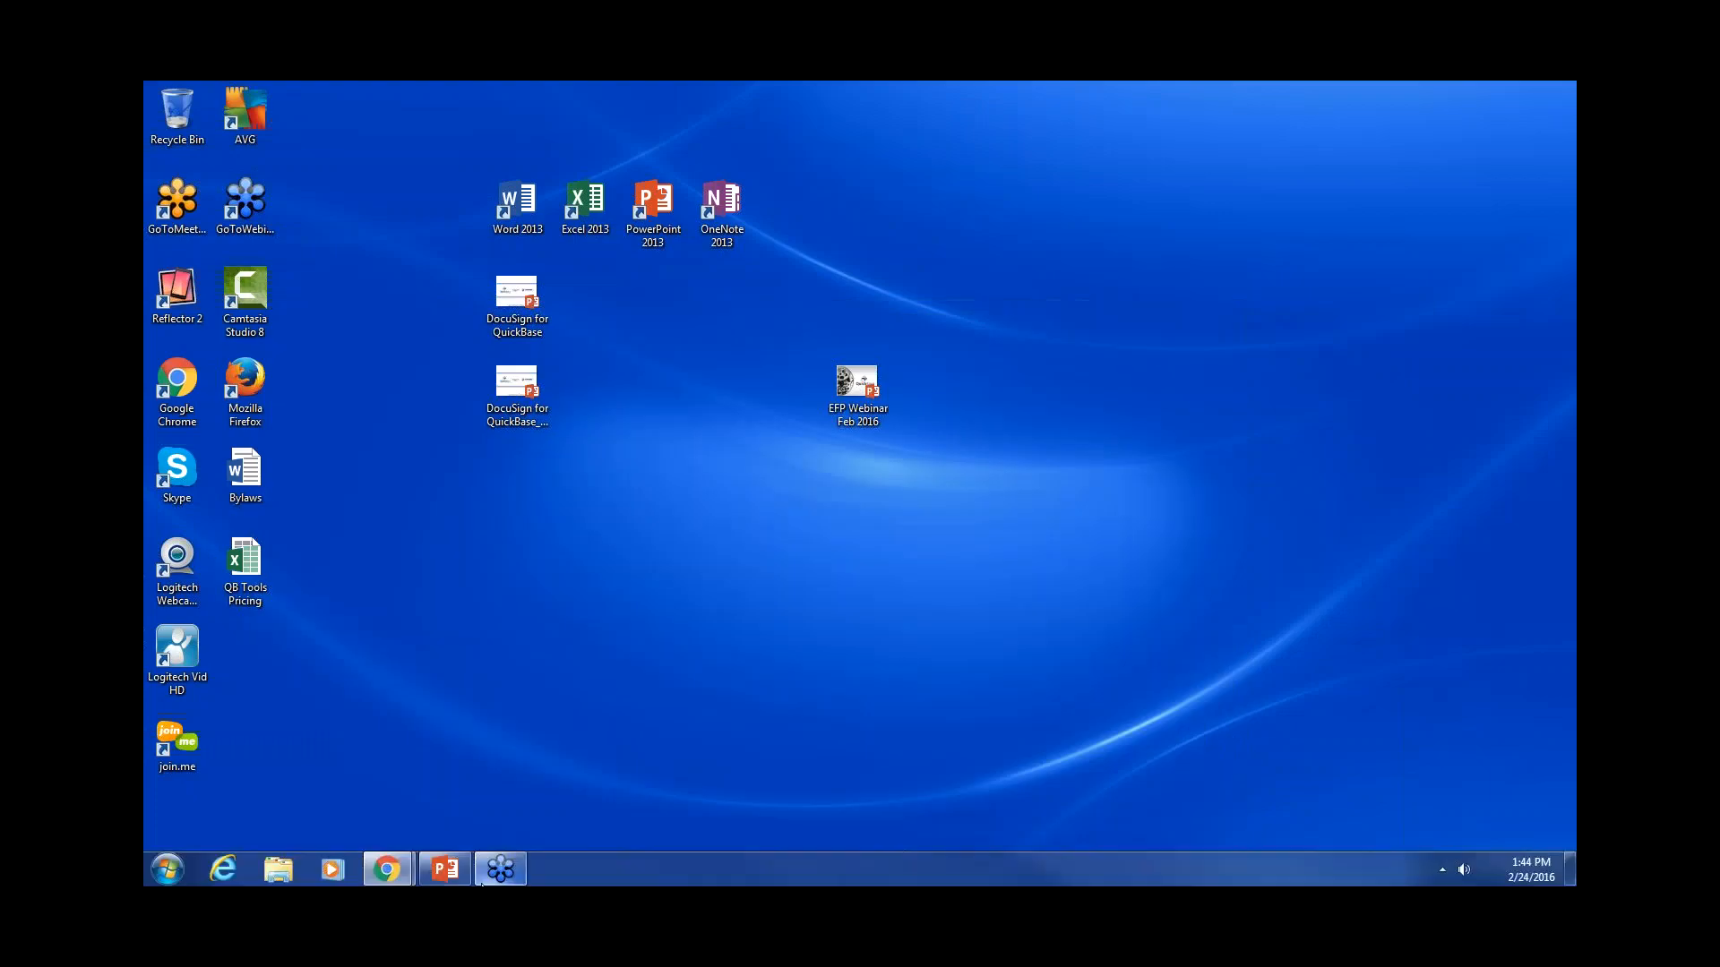
pyautogui.click(439, 870)
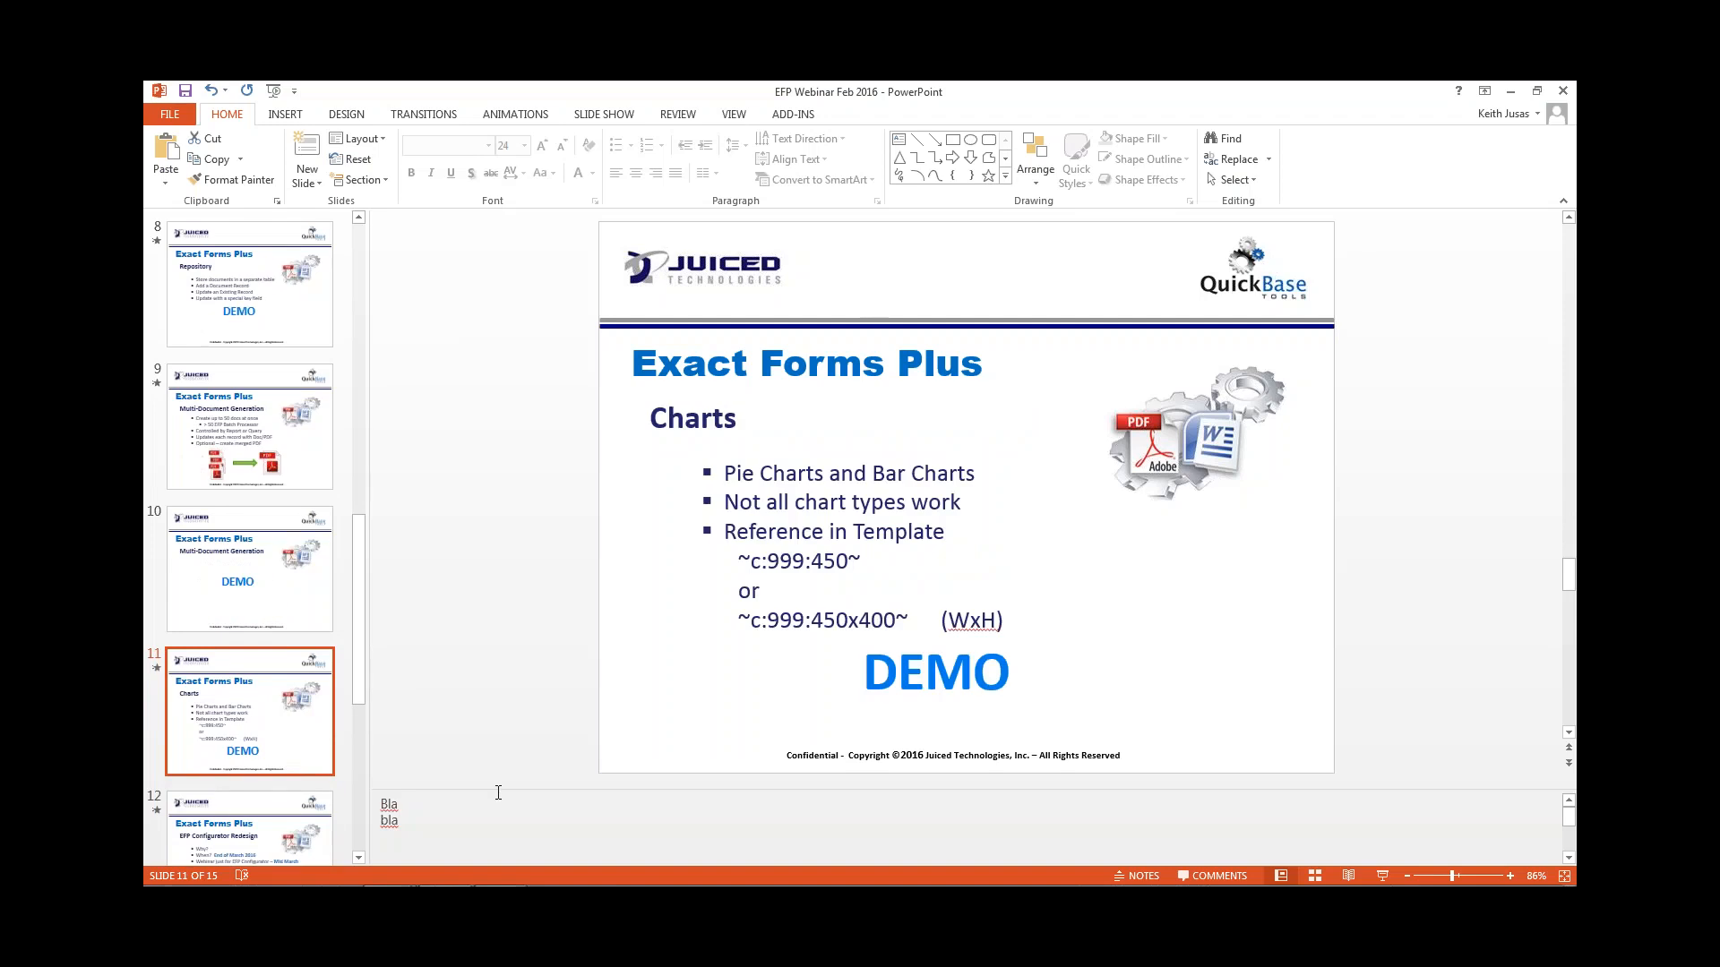
pyautogui.hotkey('shift', 'F5')
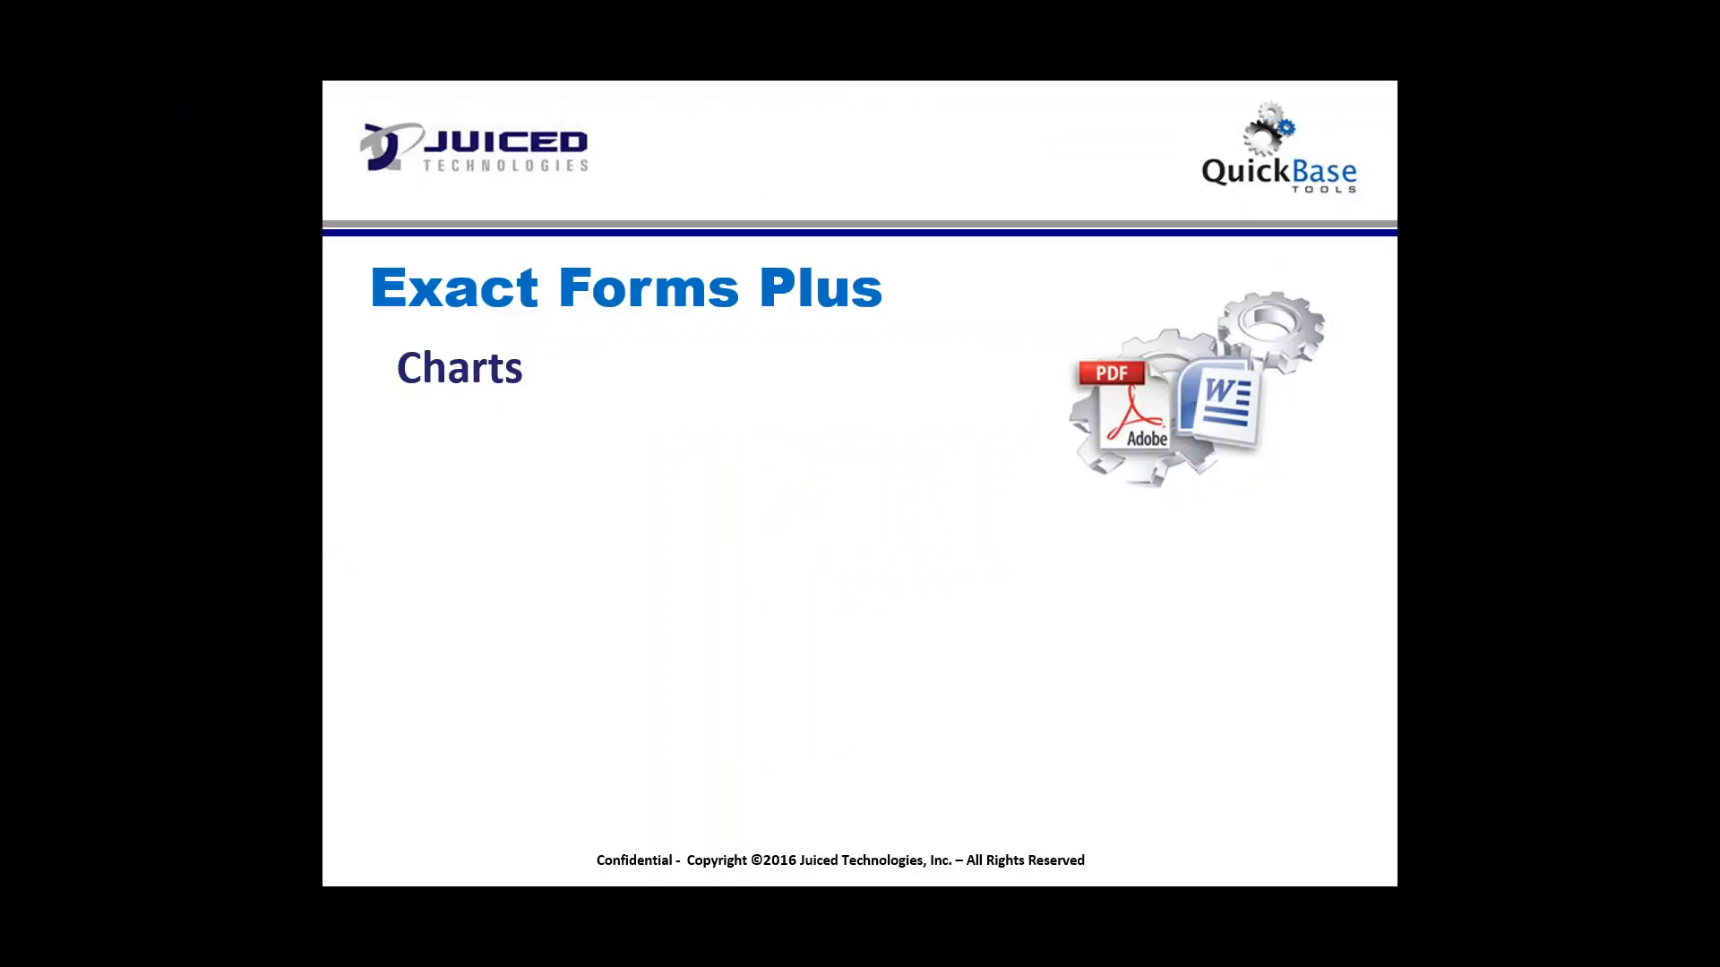
# Reveal the Charts slide's bullets one by one through the Reference in Template syntax examples
pyautogui.press('Right')
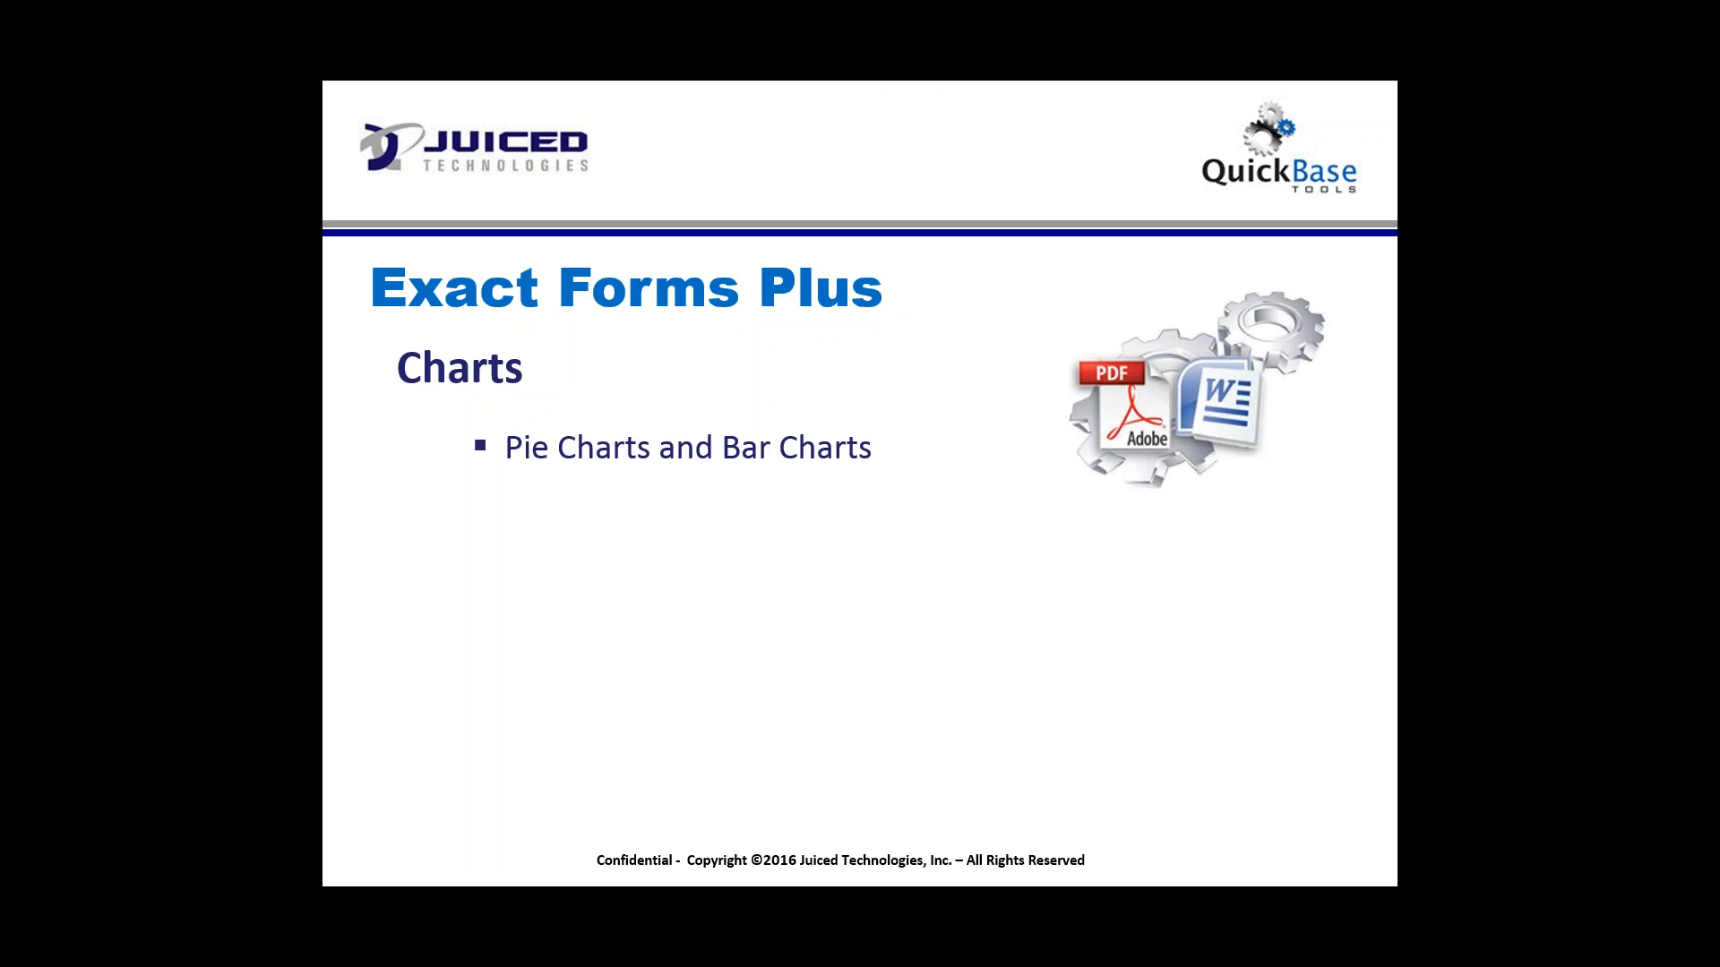
pyautogui.press('Right')
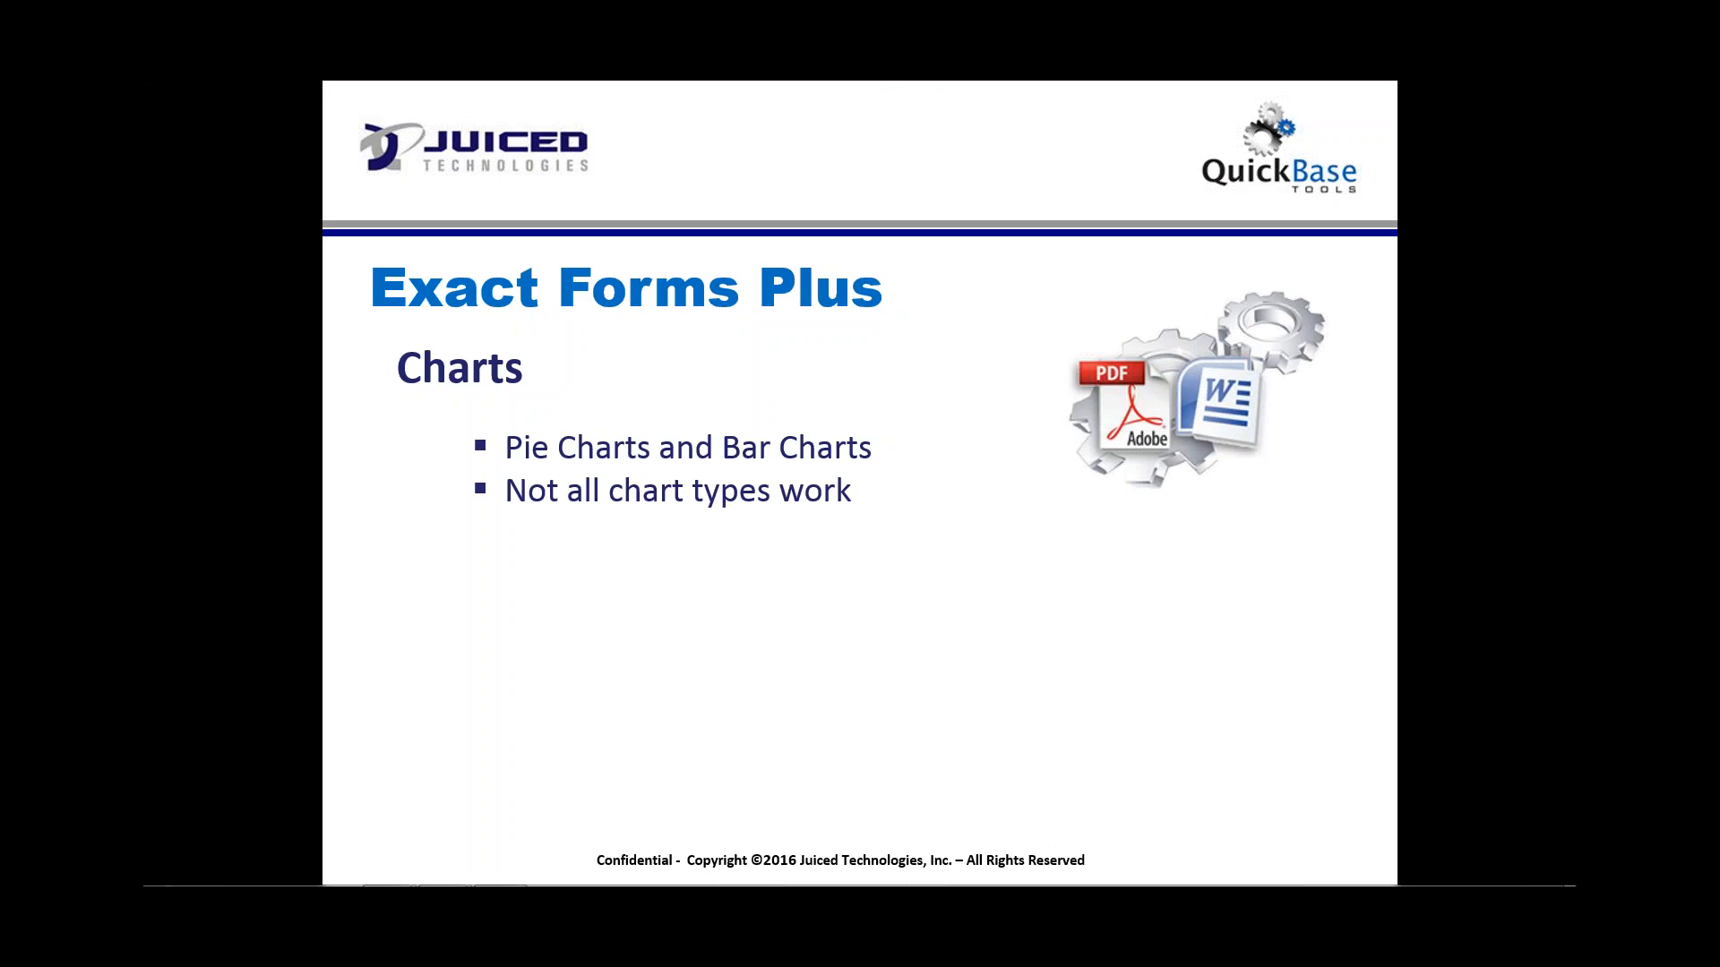
pyautogui.press('Right')
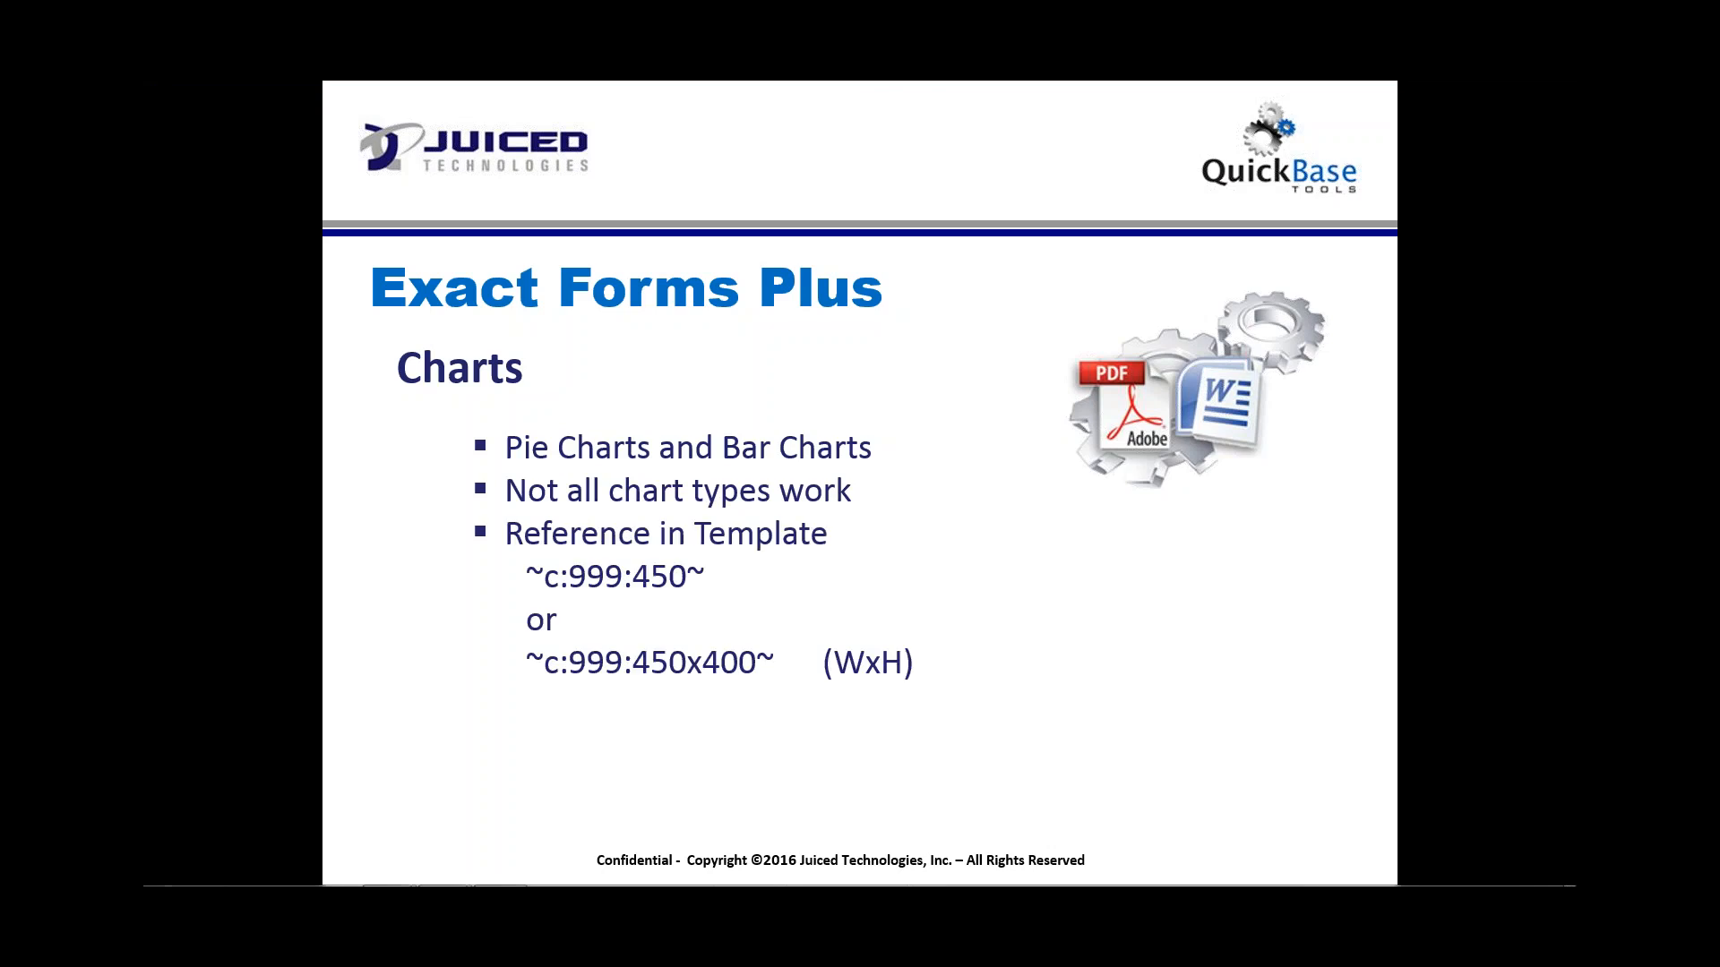